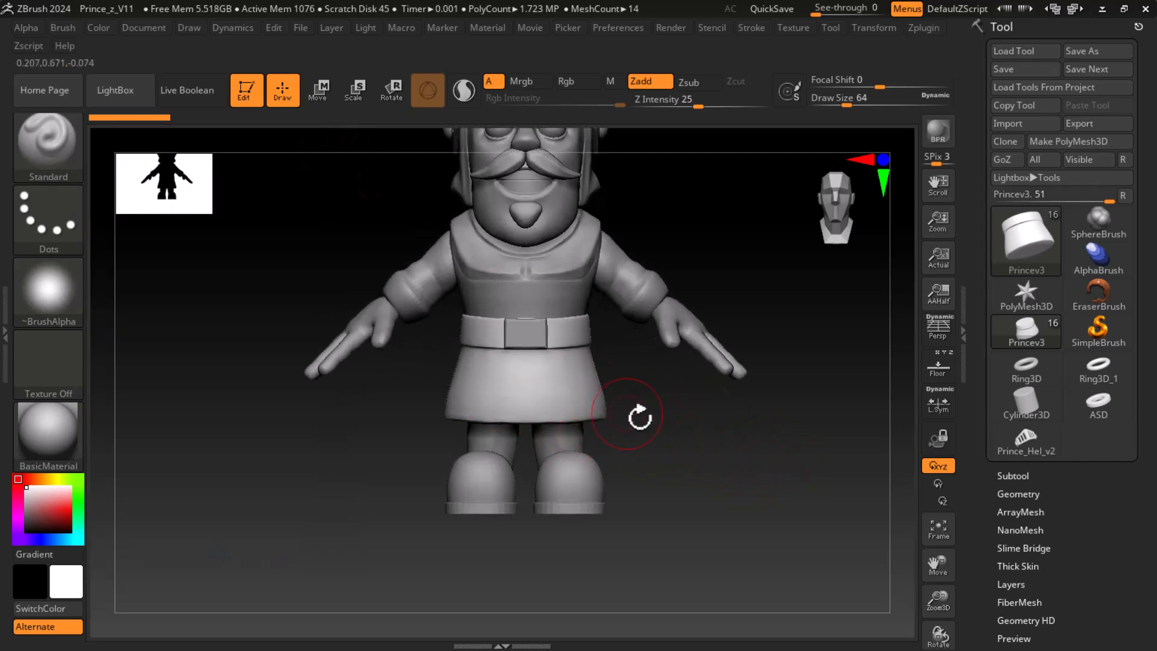
- Examine the belted skirt's topology with the polygon wireframe display and open the subtool list
{"action": "key", "text": "shift"}
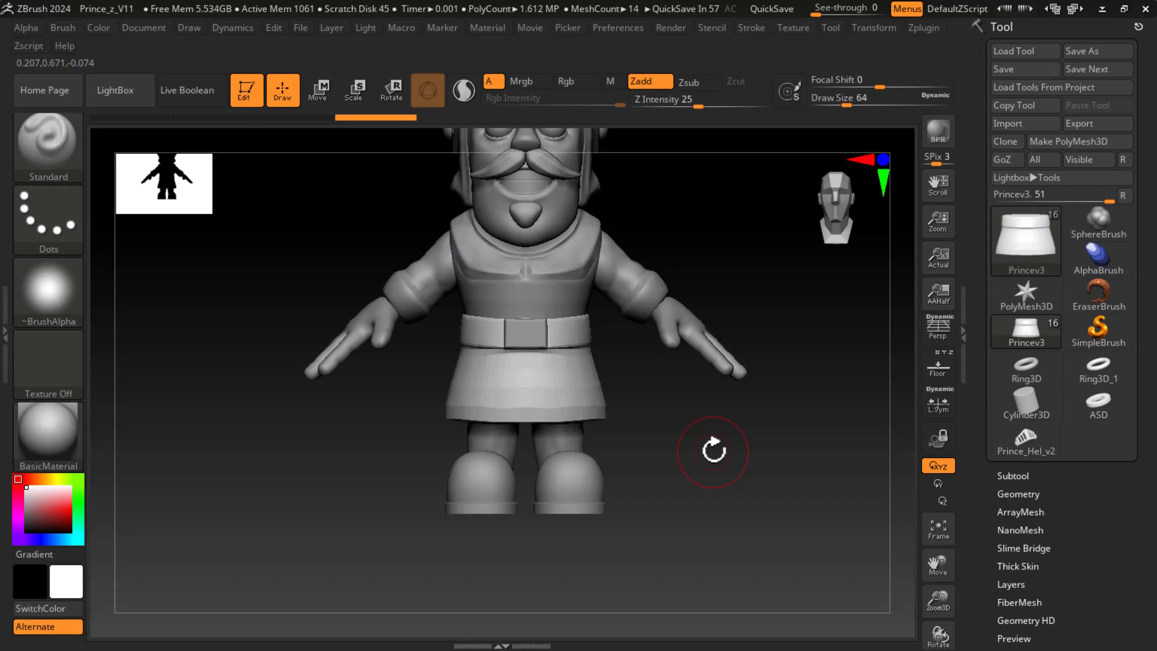
{"action": "mouse_move", "coordinate": [679, 445]}
{"action": "left_mouse_down"}
{"action": "mouse_move", "coordinate": [803, 465]}
{"action": "mouse_move", "coordinate": [747, 455]}
{"action": "mouse_move", "coordinate": [749, 476]}
{"action": "mouse_move", "coordinate": [768, 473]}
{"action": "left_mouse_up"}
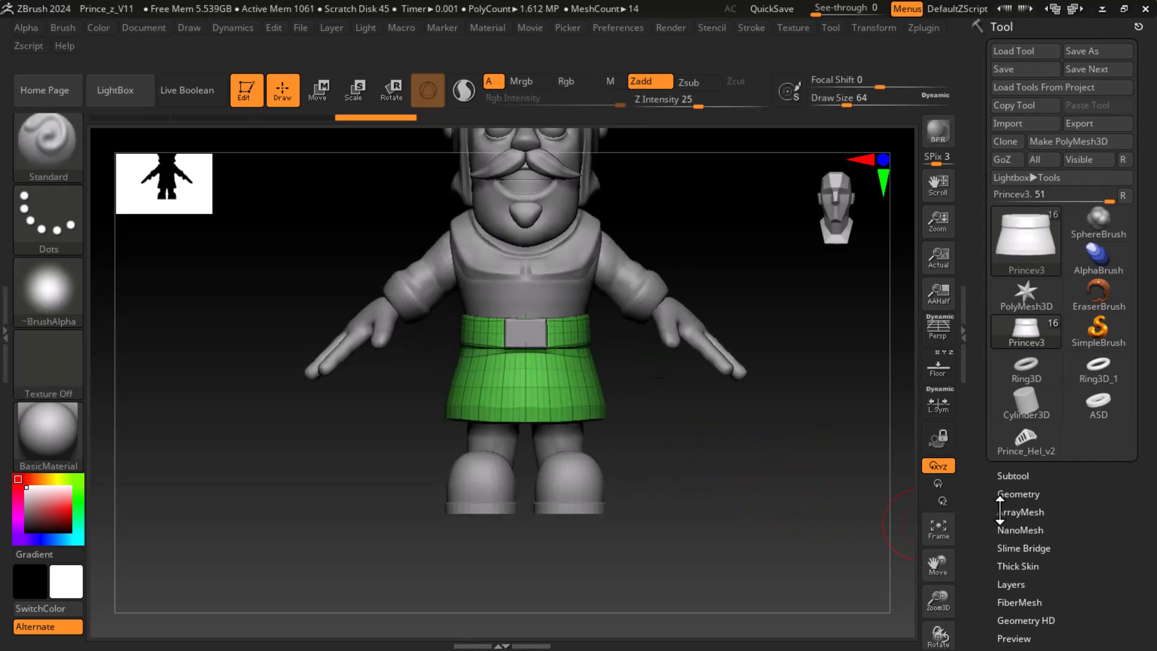
{"action": "left_click", "coordinate": [1009, 476]}
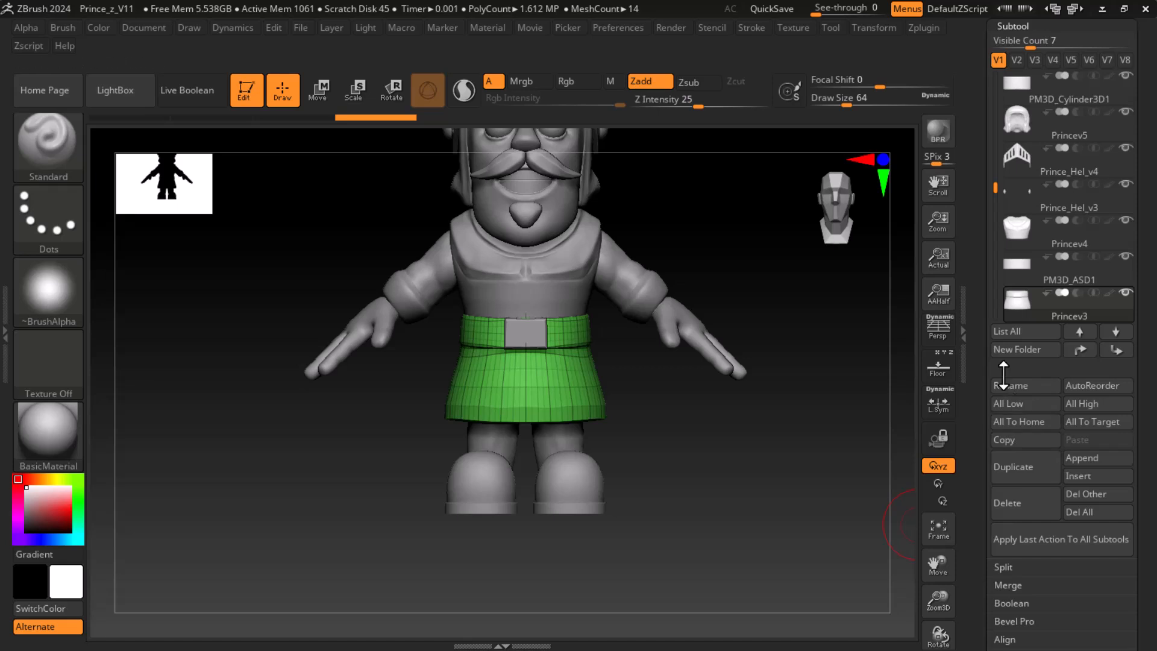
{"action": "left_click_drag", "start_coordinate": [817, 483], "coordinate": [826, 510], "text": "alt"}
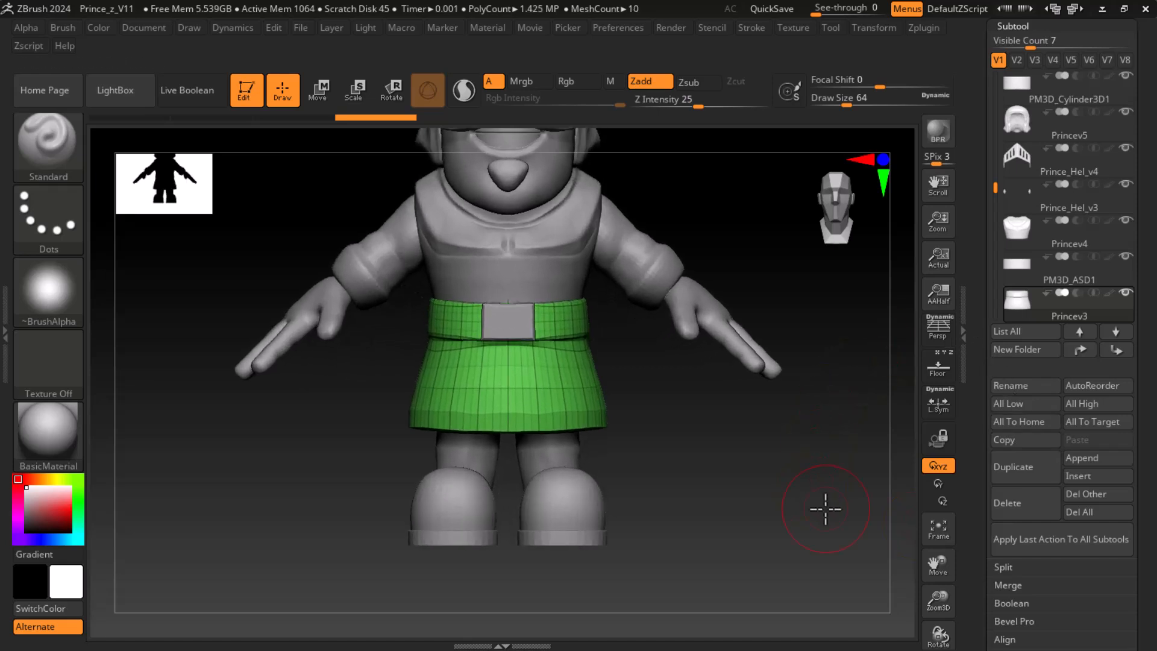
{"action": "key", "text": "shift"}
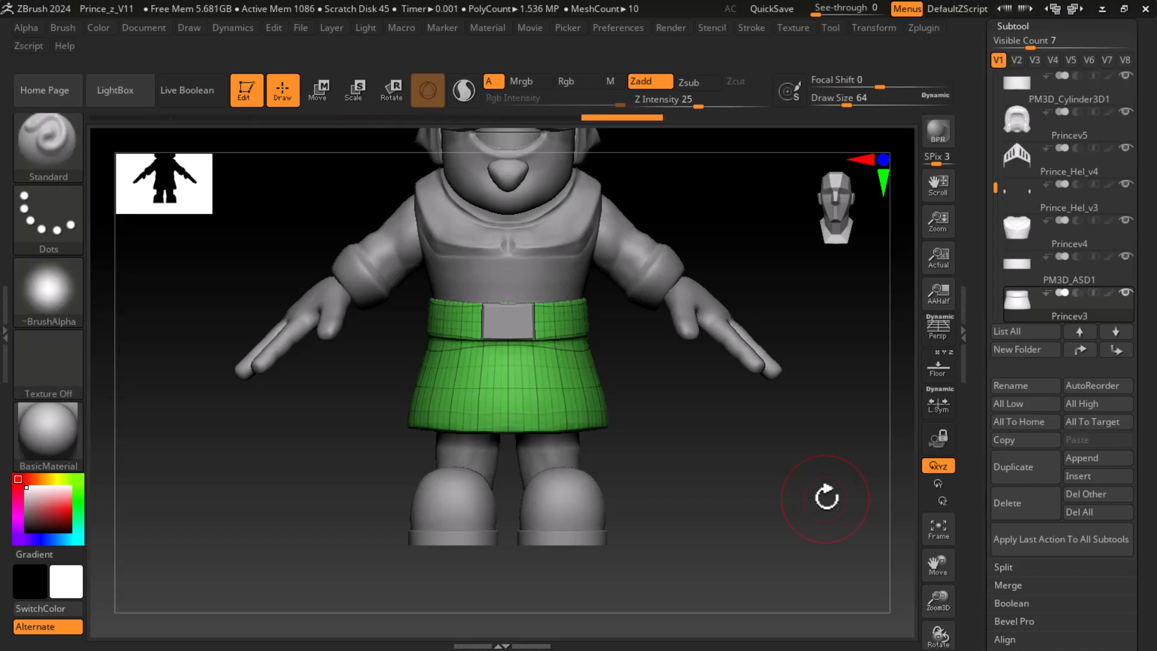
{"action": "key", "text": "shift+f"}
{"action": "left_click_drag", "start_coordinate": [812, 495], "coordinate": [809, 506], "text": "alt"}
{"action": "left_click", "coordinate": [54, 150]}
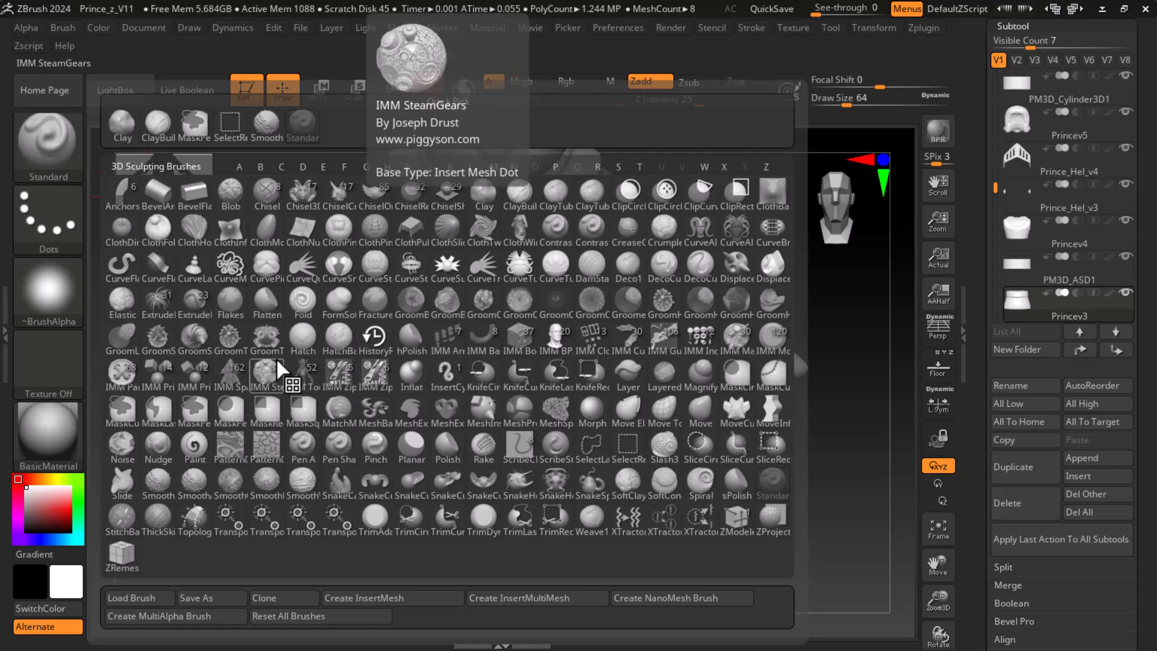
{"action": "key", "text": "i"}
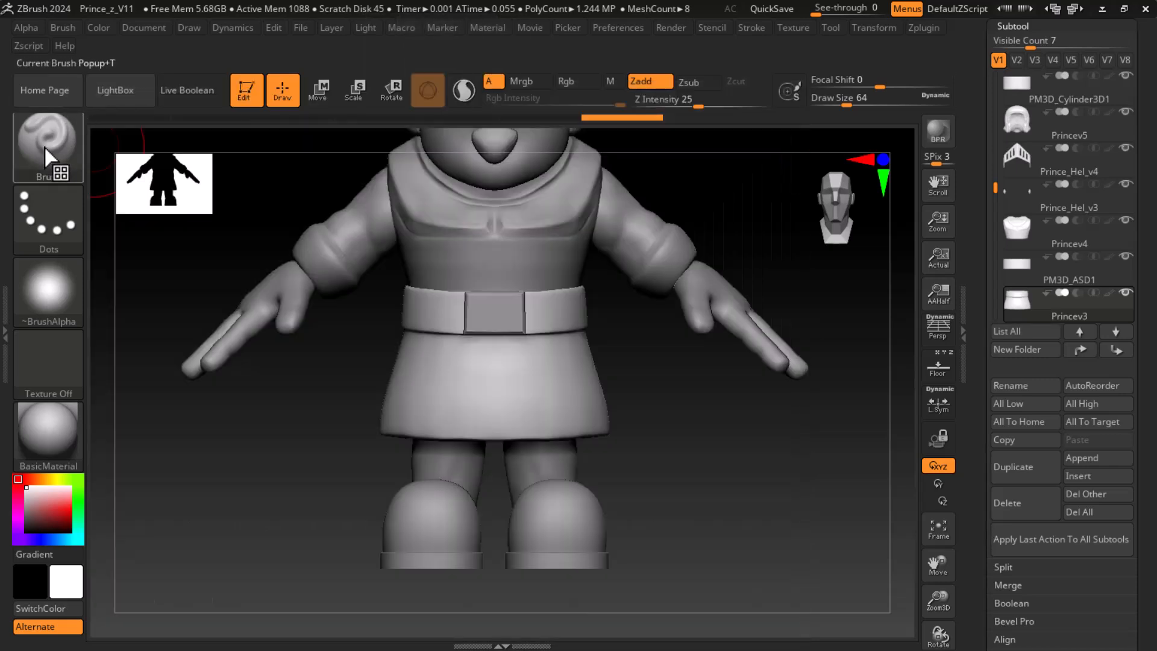
{"action": "left_click", "coordinate": [52, 158]}
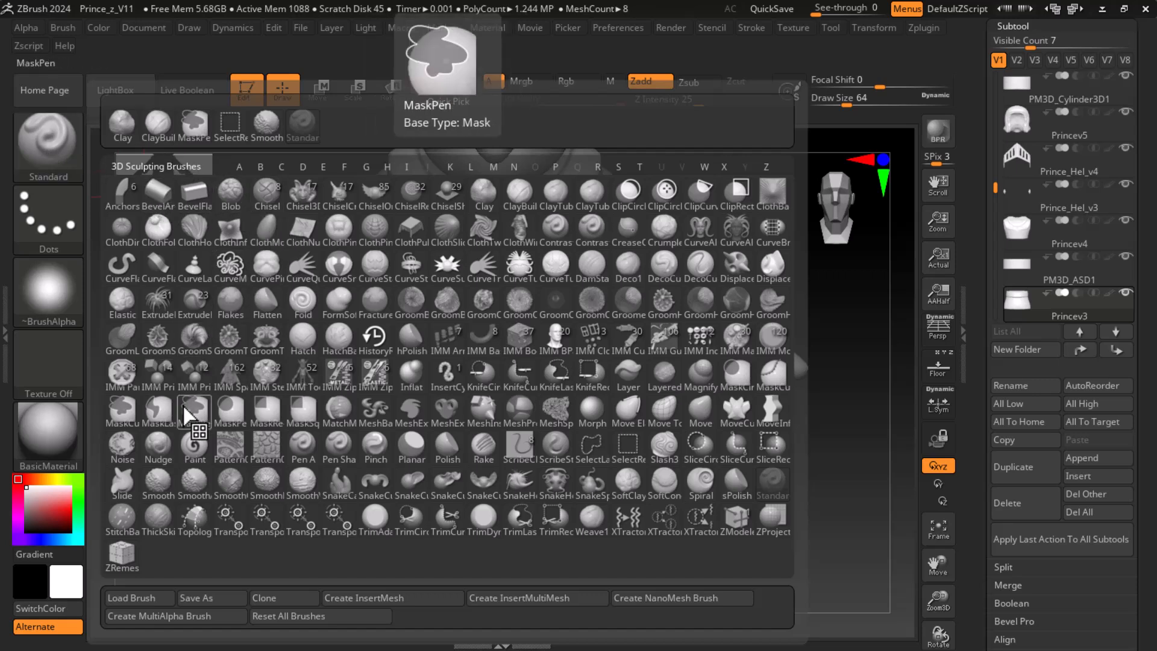
{"action": "left_click", "coordinate": [128, 596]}
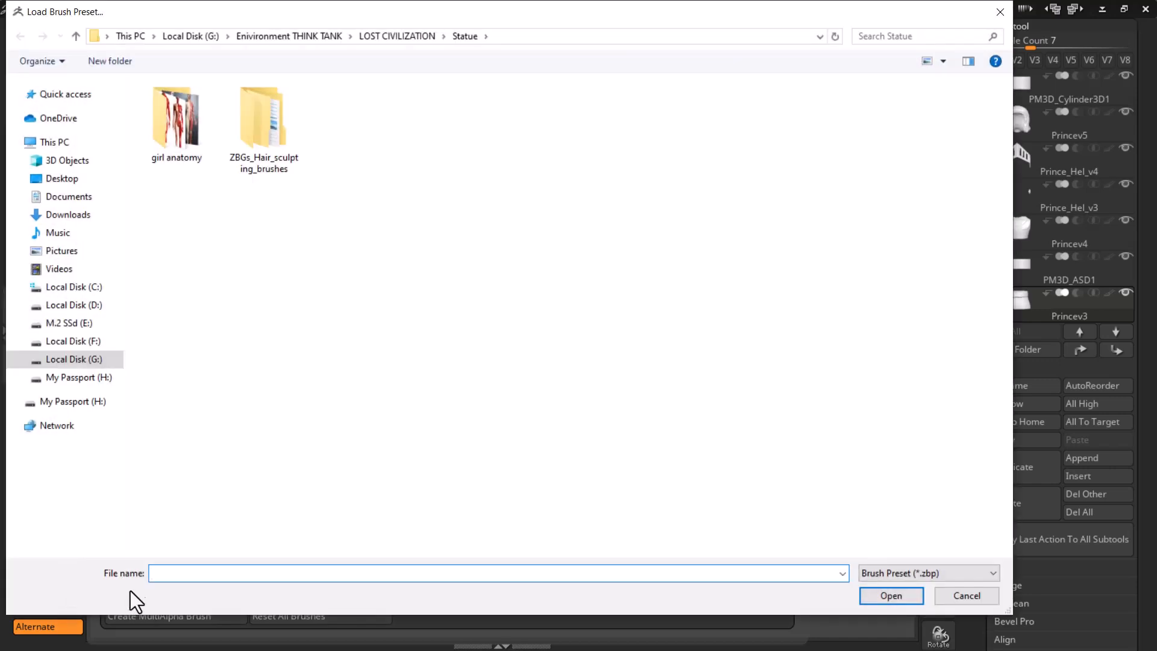
{"action": "left_click", "coordinate": [983, 596]}
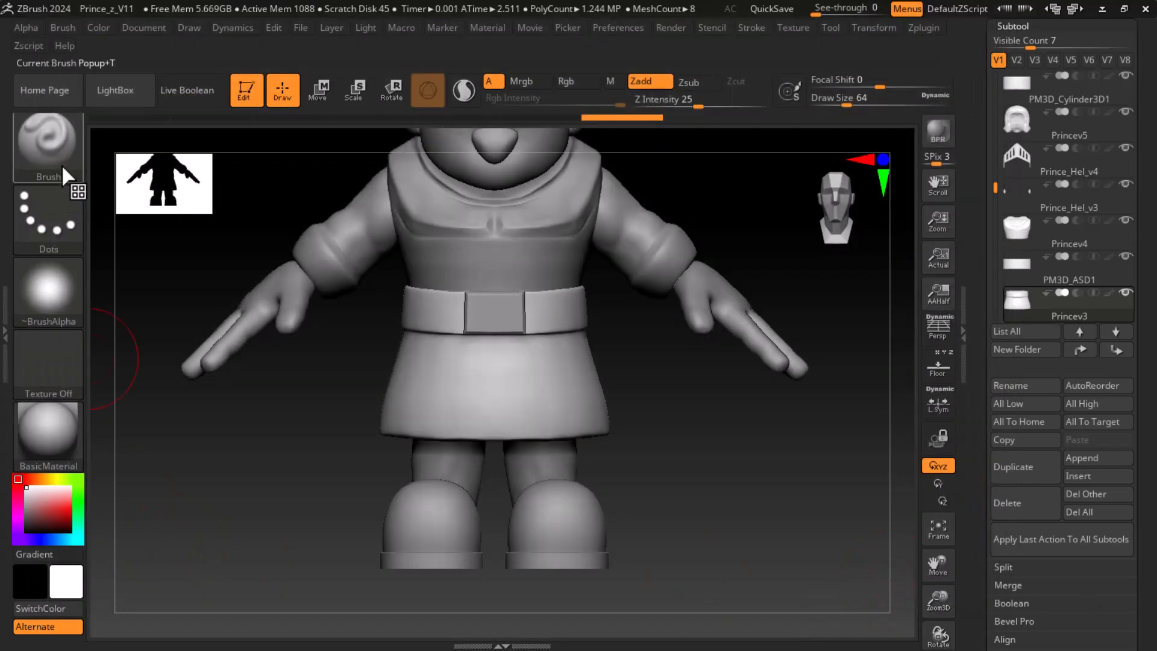
{"action": "left_click", "coordinate": [67, 136]}
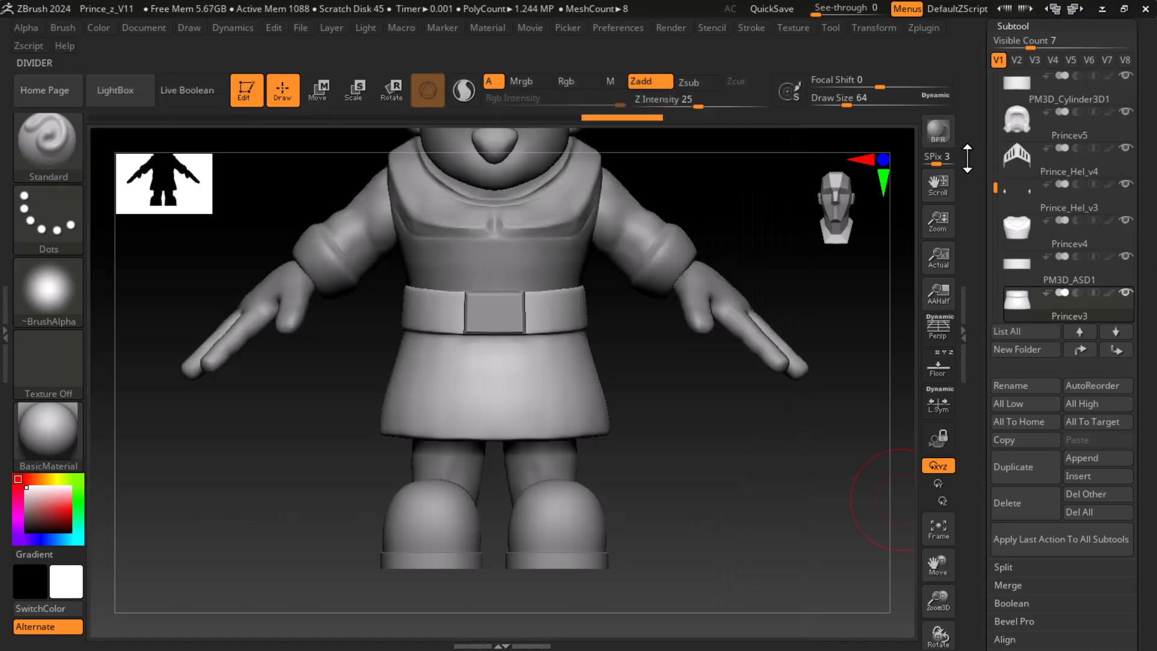
- Look through the loaded tools, including Ring3D, Ring3D_1, Cylinder3D and PolyMesh3D
{"action": "left_click_drag", "start_coordinate": [973, 183], "coordinate": [988, 288]}
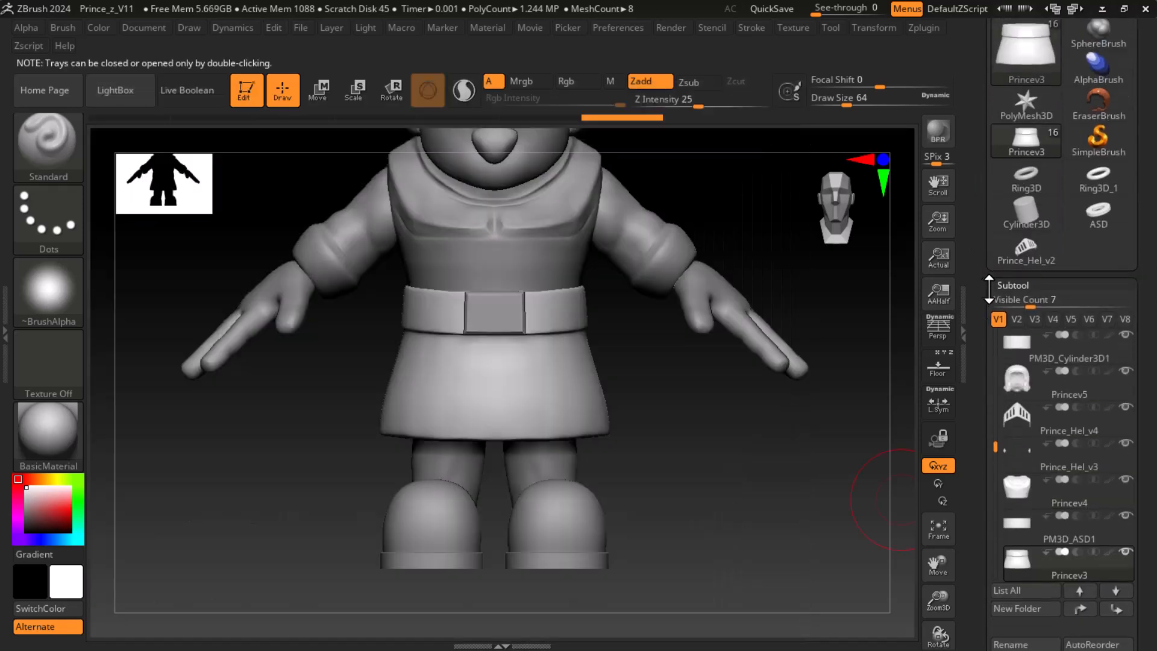
{"action": "left_click_drag", "start_coordinate": [977, 211], "coordinate": [981, 259]}
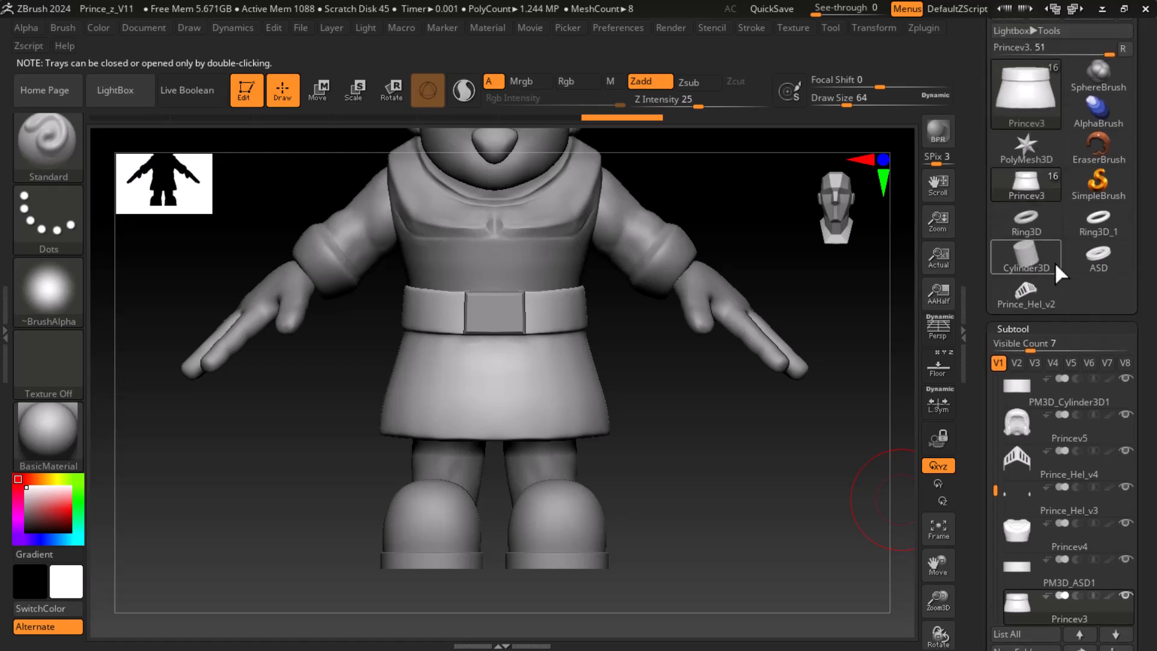
{"action": "mouse_move", "coordinate": [1059, 262]}
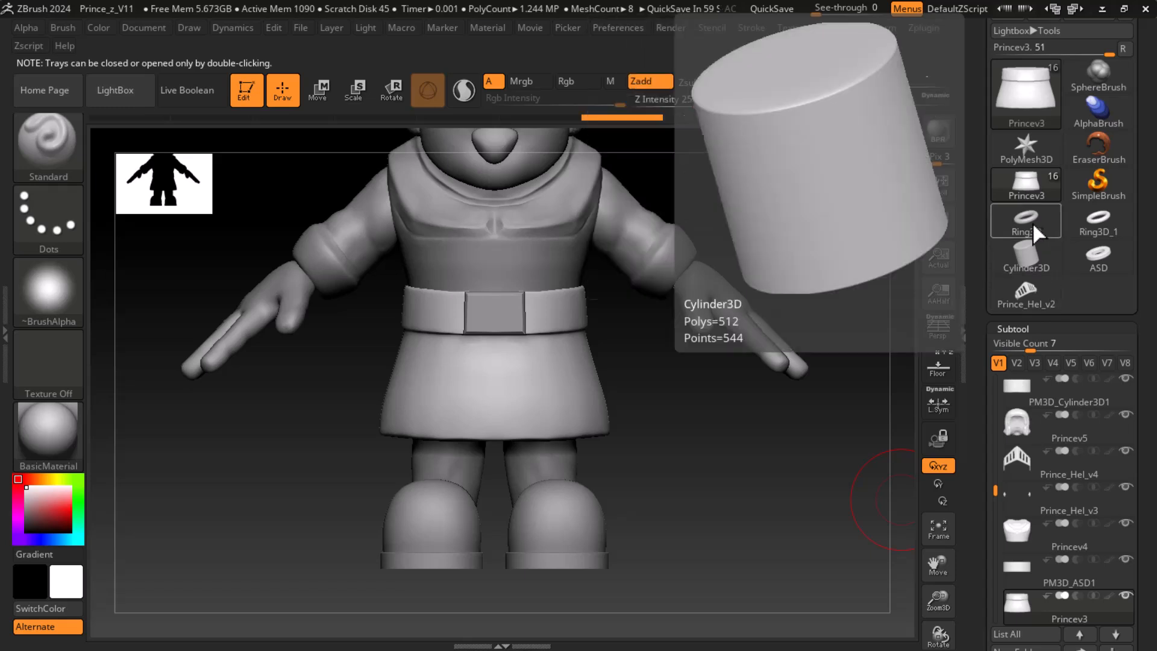
{"action": "left_click_drag", "start_coordinate": [989, 100], "coordinate": [987, 245]}
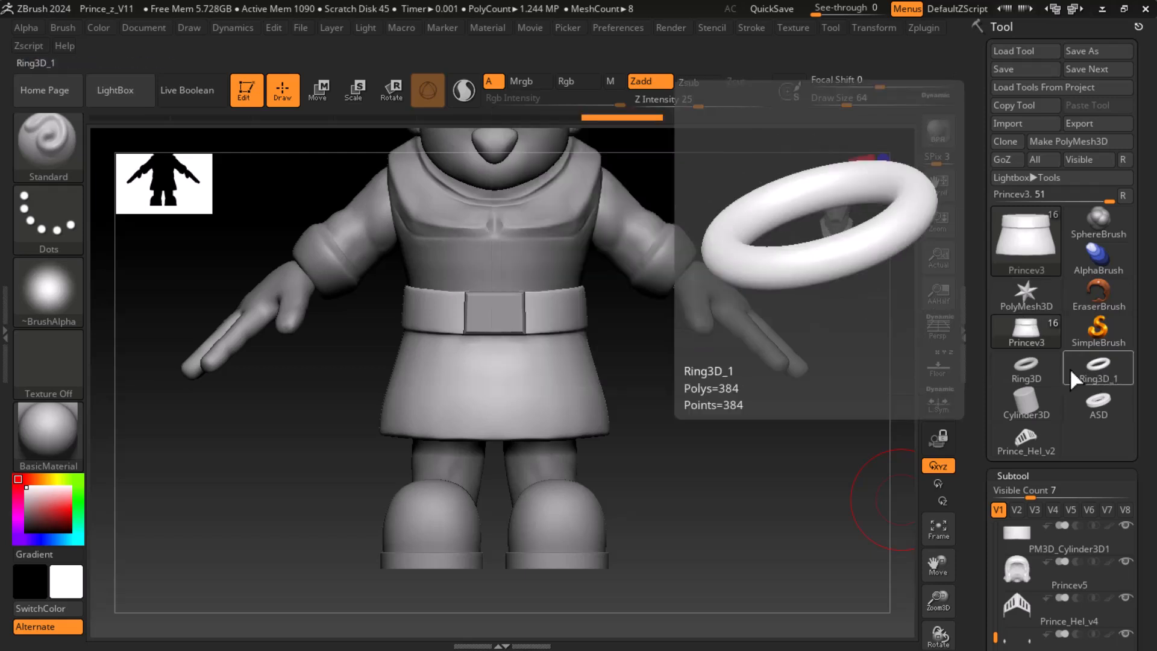
{"action": "mouse_move", "coordinate": [1032, 401]}
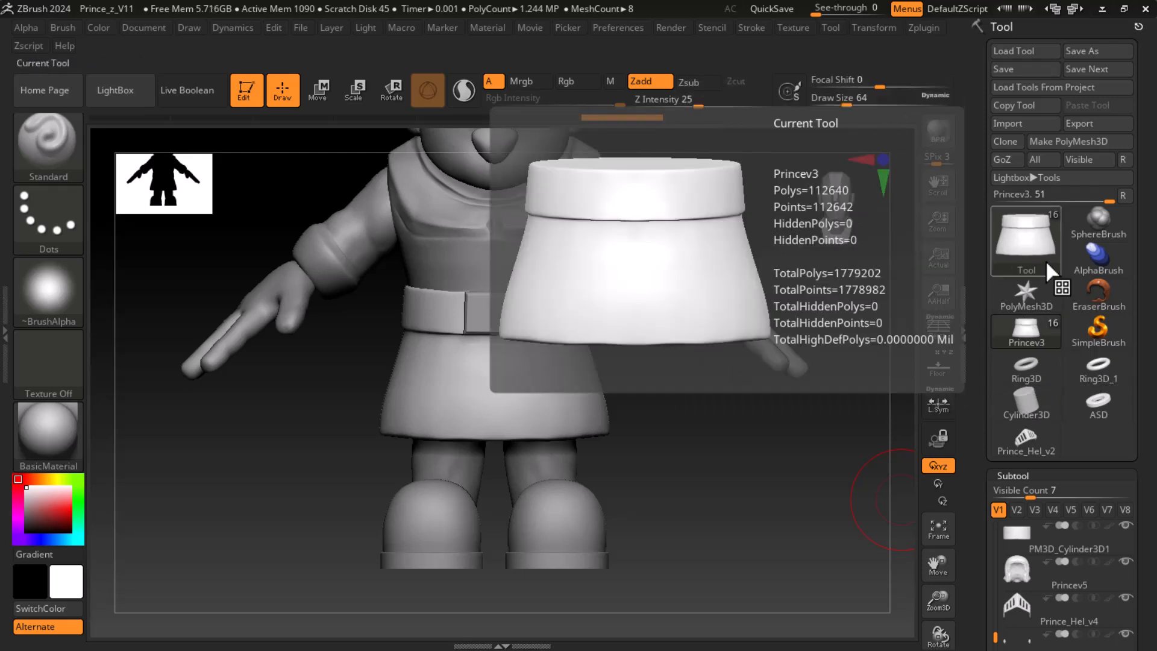
{"action": "mouse_move", "coordinate": [1026, 368]}
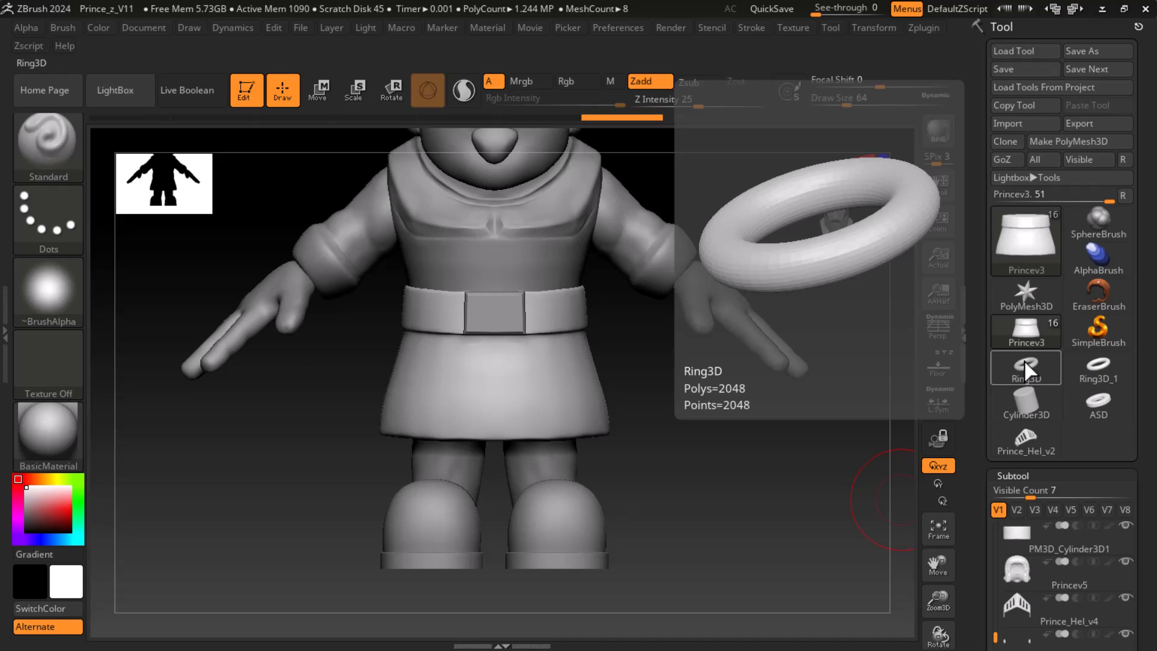
{"action": "mouse_move", "coordinate": [1095, 361]}
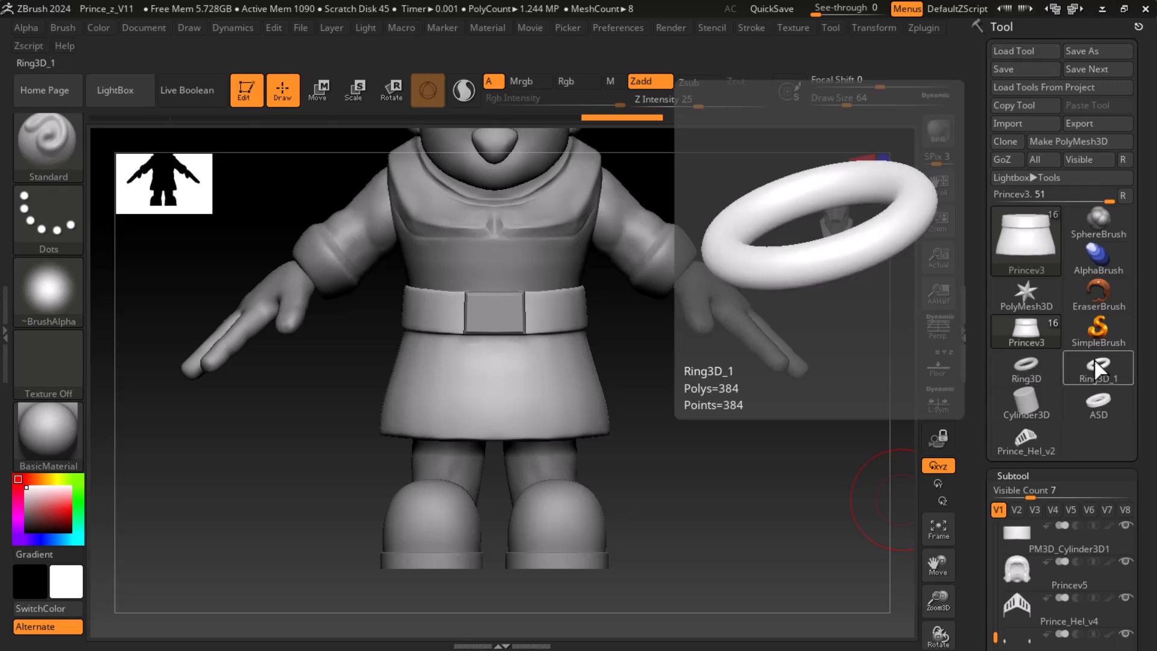
{"action": "mouse_move", "coordinate": [1045, 332]}
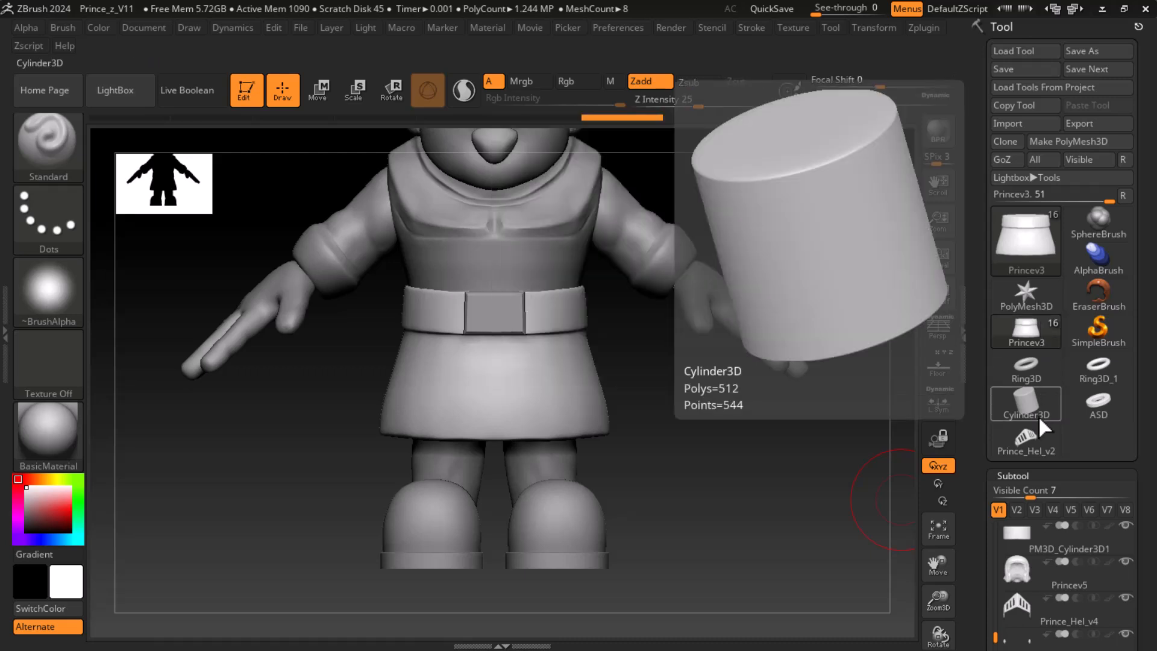
{"action": "left_click_drag", "start_coordinate": [761, 456], "coordinate": [822, 465]}
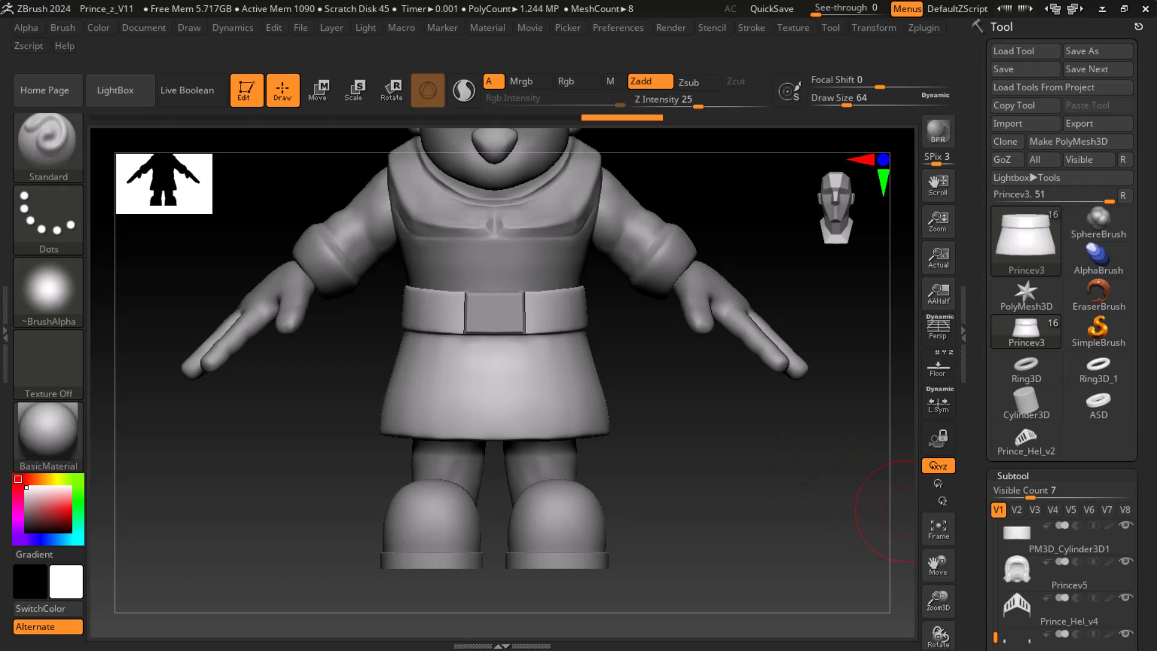
{"action": "mouse_move", "coordinate": [1015, 315]}
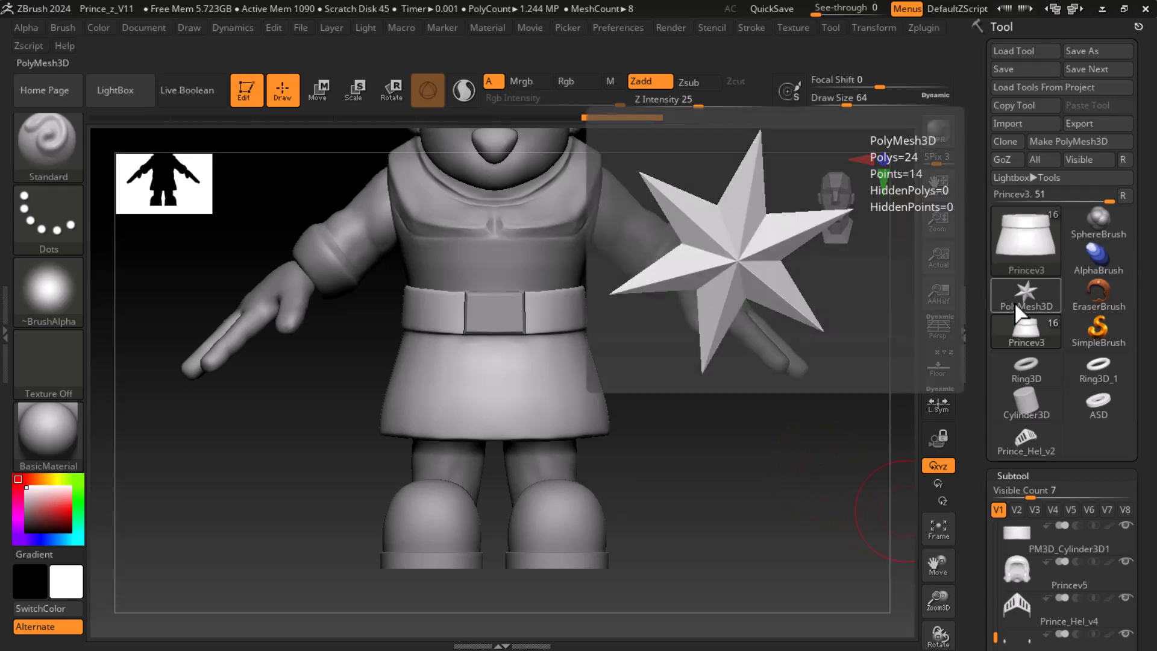
{"action": "mouse_move", "coordinate": [1020, 257]}
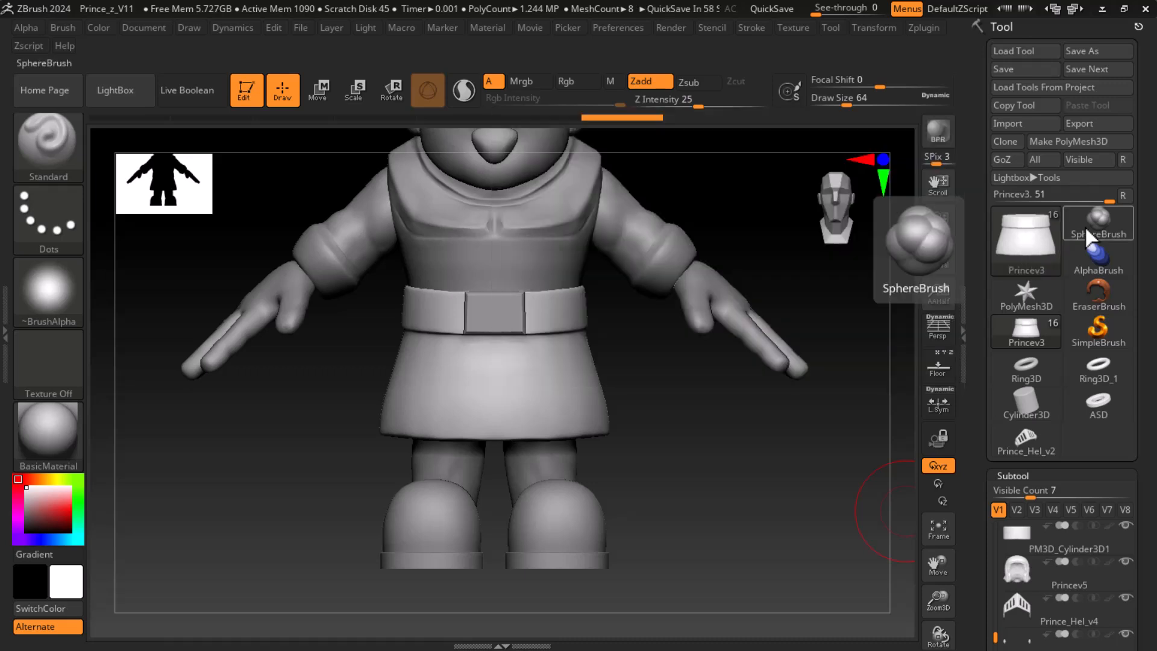
{"action": "left_click_drag", "start_coordinate": [779, 468], "coordinate": [780, 443]}
- Switch to Maya and open the recent scene Prince_Block_V4.mb
{"action": "key", "text": "super"}
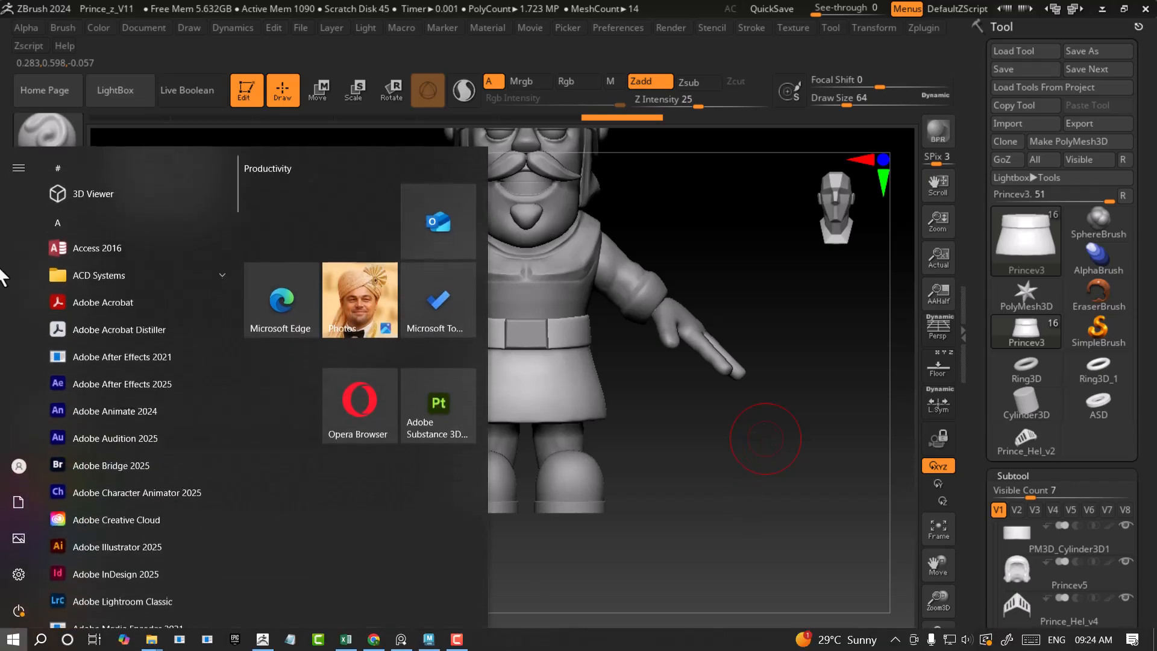
{"action": "left_click", "coordinate": [725, 468]}
{"action": "key", "text": "super"}
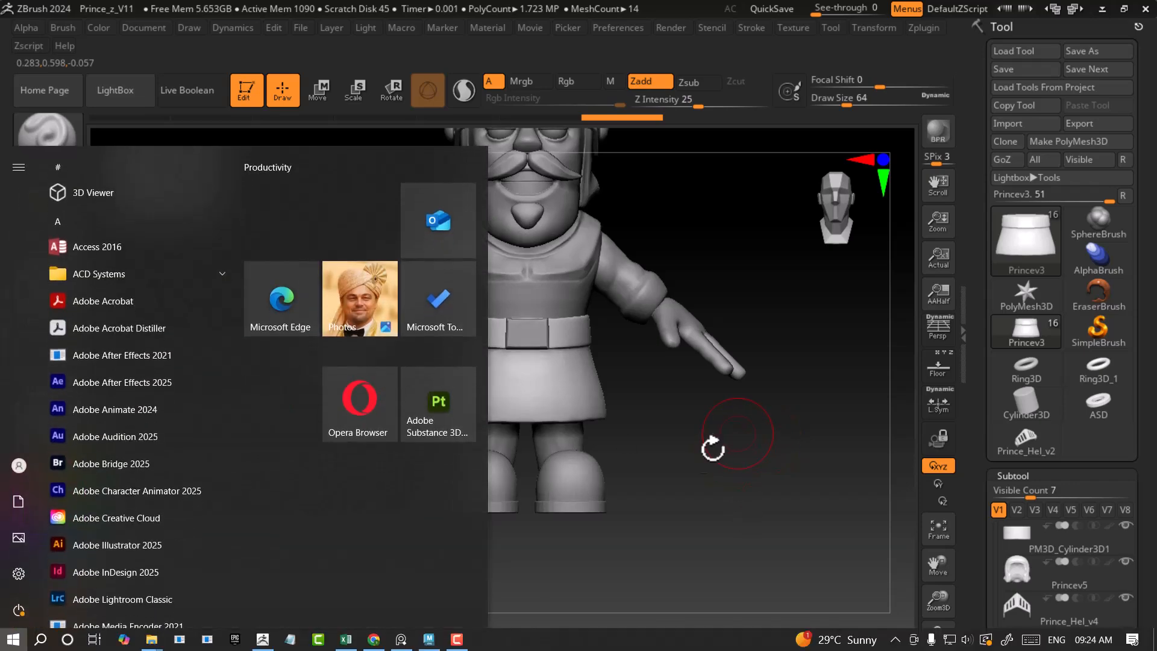
{"action": "left_click", "coordinate": [431, 639]}
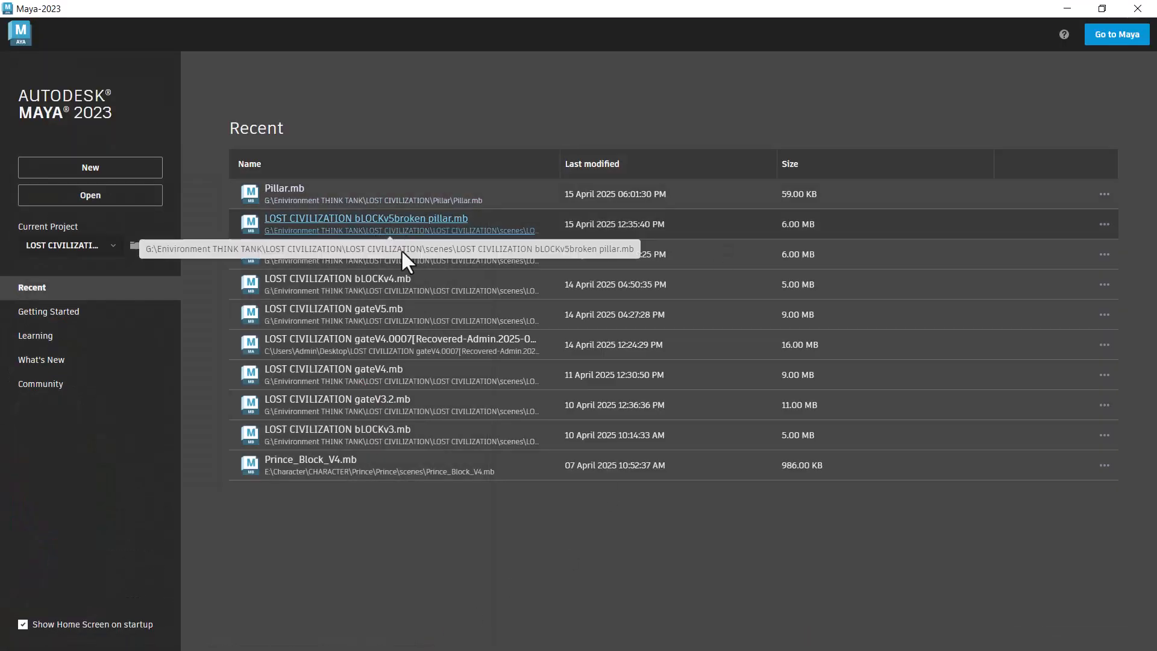
{"action": "left_click", "coordinate": [307, 468]}
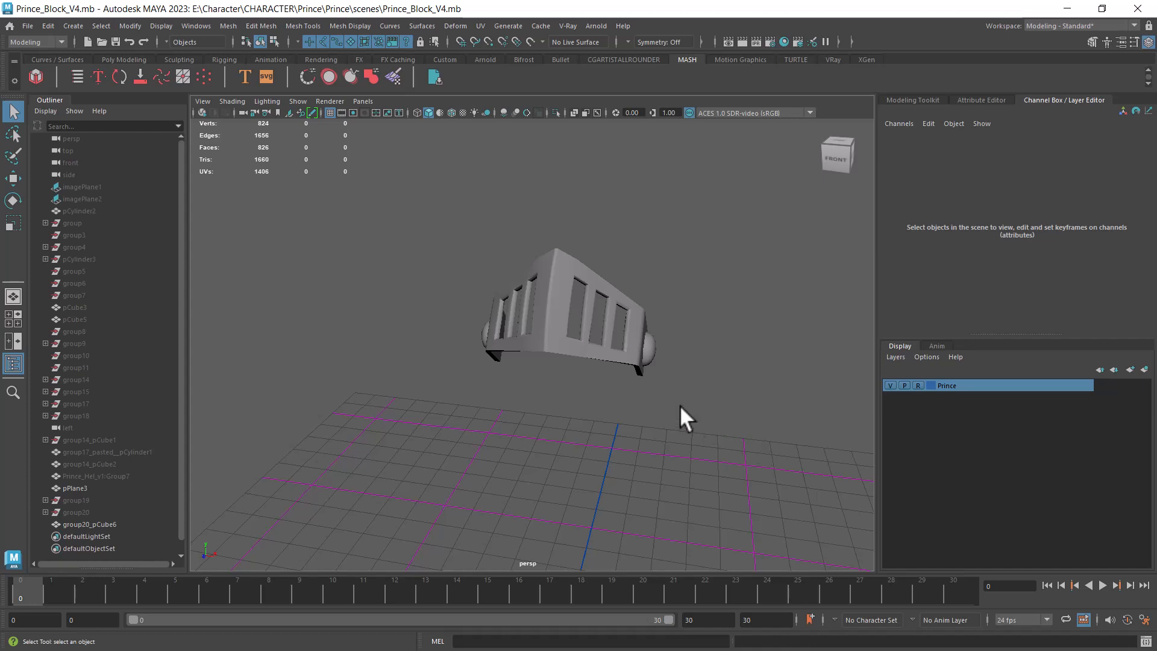
- Unhide all hidden objects in the scene, including the character parts and the reference image planes
{"action": "left_click", "coordinate": [169, 29]}
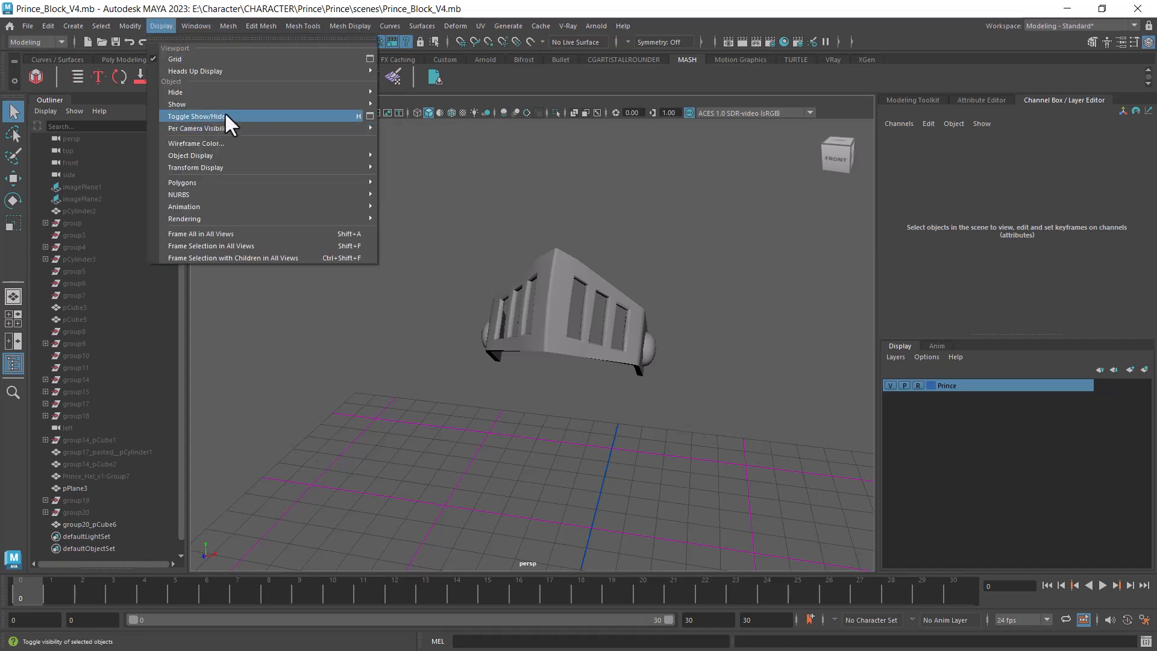
{"action": "left_click", "coordinate": [226, 111]}
{"action": "left_click", "coordinate": [162, 27]}
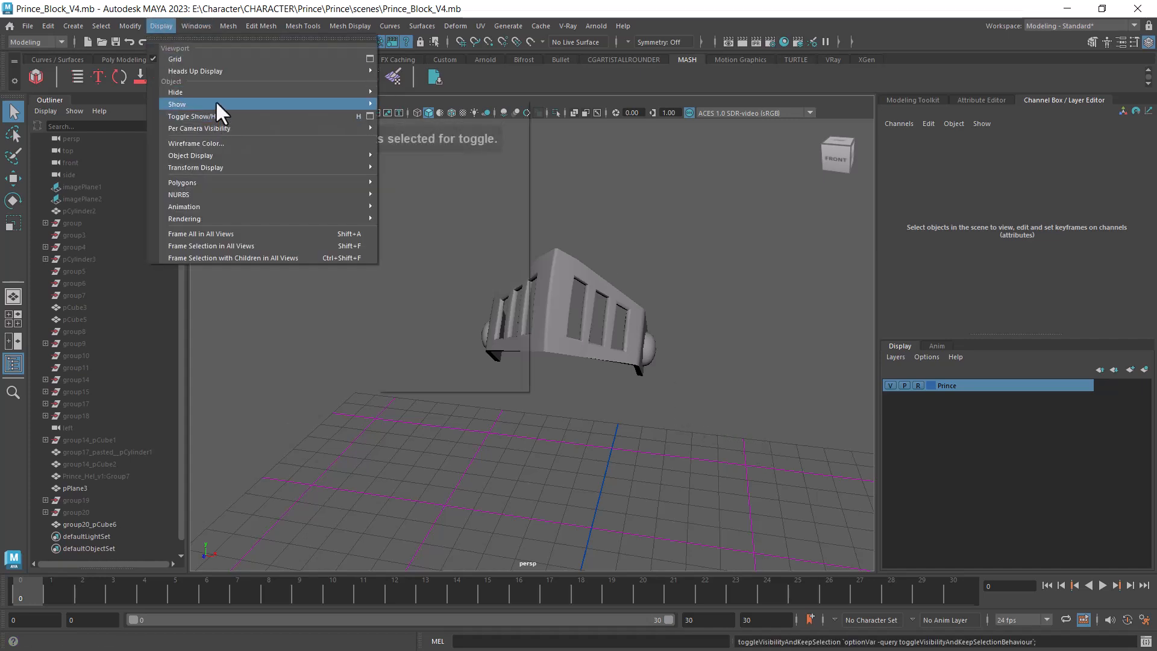
{"action": "mouse_move", "coordinate": [351, 129]}
{"action": "mouse_move", "coordinate": [322, 103]}
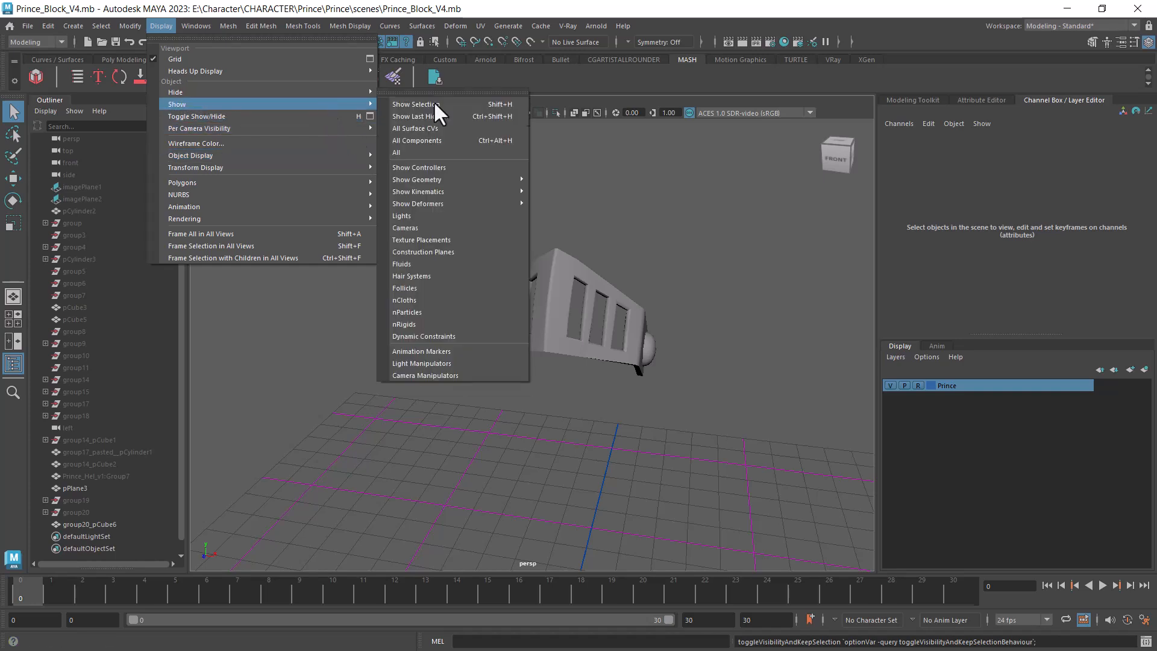
{"action": "left_click", "coordinate": [477, 142]}
- Examine the skirt's scale pattern on the front reference drawing through the wireframe model in the front view
{"action": "left_click_drag", "start_coordinate": [750, 419], "coordinate": [753, 423], "text": "alt"}
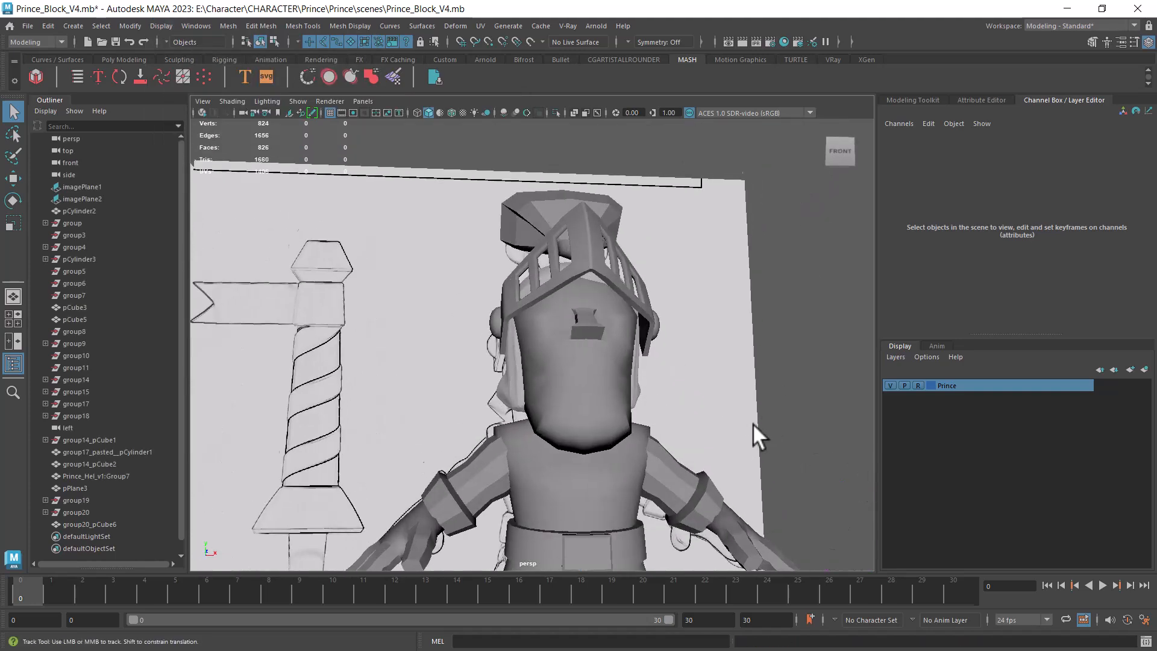
{"action": "middle_click_drag", "start_coordinate": [754, 423], "coordinate": [674, 312], "text": "alt"}
{"action": "right_click_drag", "start_coordinate": [674, 312], "coordinate": [665, 398], "text": "alt"}
{"action": "key", "text": "space"}
{"action": "left_click_drag", "start_coordinate": [666, 400], "coordinate": [675, 449]}
{"action": "key", "text": "4"}
{"action": "scroll", "coordinate": [702, 434], "scroll_direction": "up", "scroll_amount": 4}
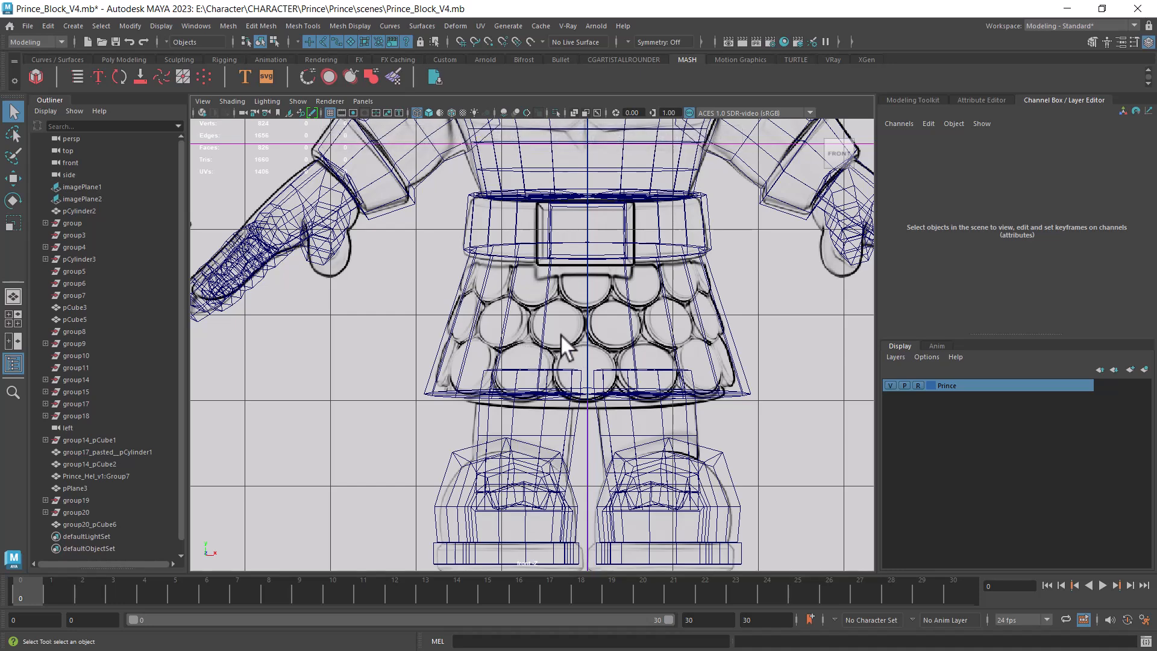
- Compare the skirt's wireframe with the side reference drawing in the side view
{"action": "key", "text": "space"}
{"action": "left_click_drag", "start_coordinate": [556, 335], "coordinate": [487, 302]}
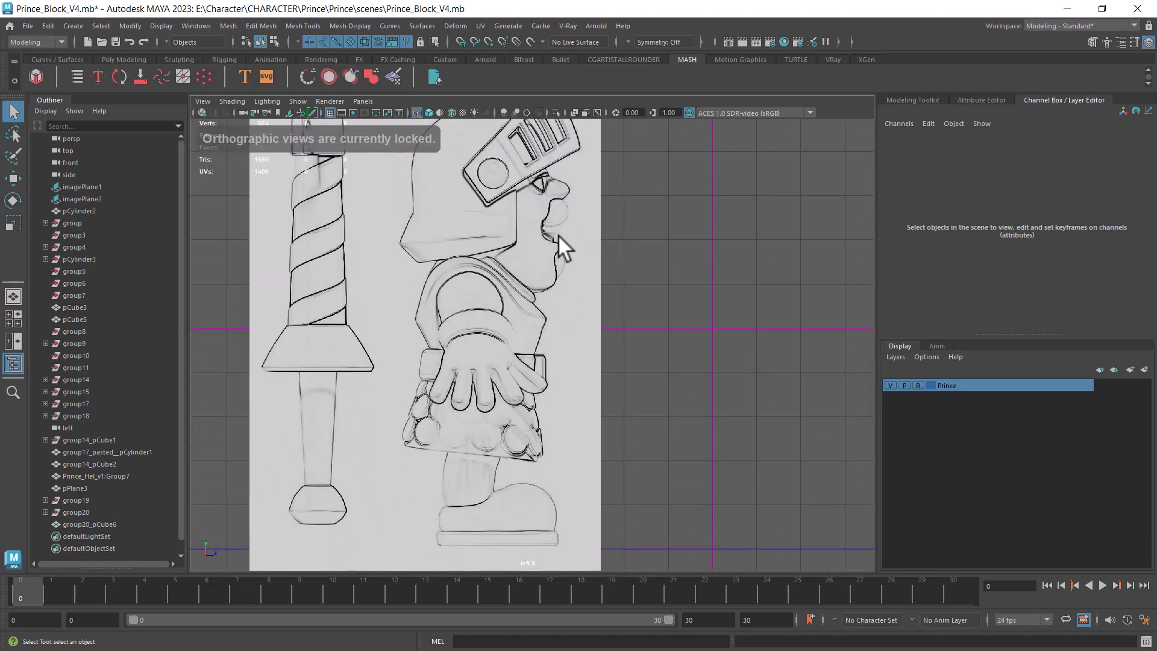
{"action": "key", "text": "space"}
{"action": "left_click_drag", "start_coordinate": [581, 316], "coordinate": [642, 320]}
{"action": "middle_click_drag", "start_coordinate": [641, 458], "coordinate": [621, 187], "text": "alt"}
{"action": "right_click_drag", "start_coordinate": [614, 301], "coordinate": [617, 355], "text": "alt"}
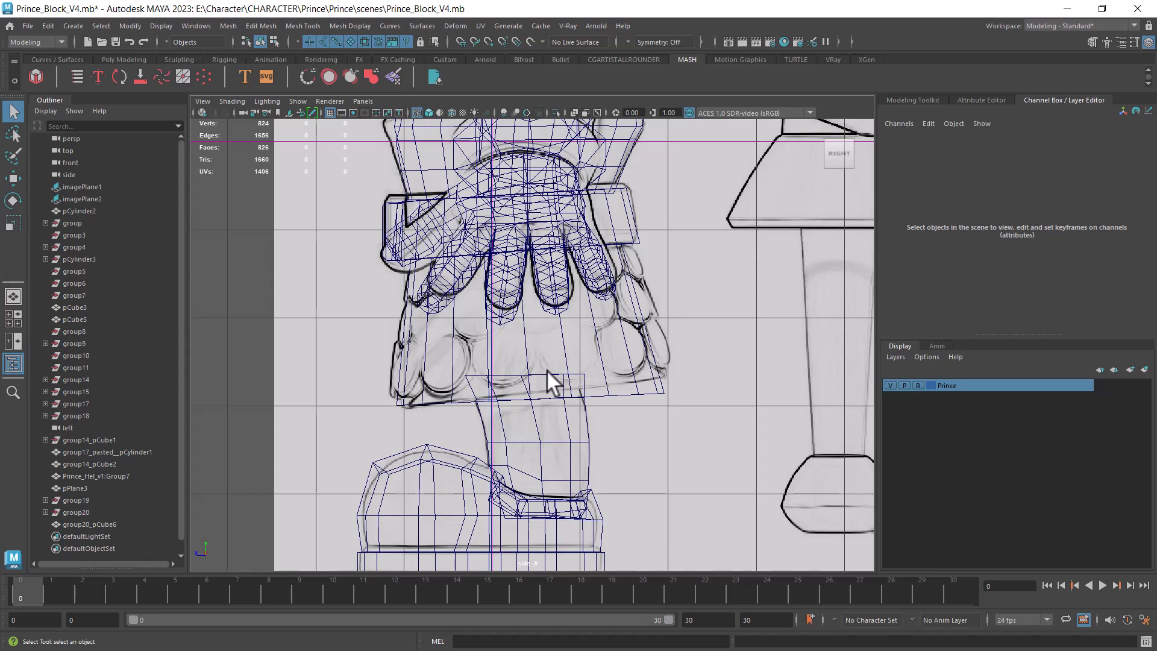
- Return to the perspective view with textured shading and select the belted skirt mesh
{"action": "key", "text": "space"}
{"action": "left_click_drag", "start_coordinate": [649, 405], "coordinate": [700, 421]}
{"action": "right_click_drag", "start_coordinate": [700, 420], "coordinate": [692, 470], "text": "alt"}
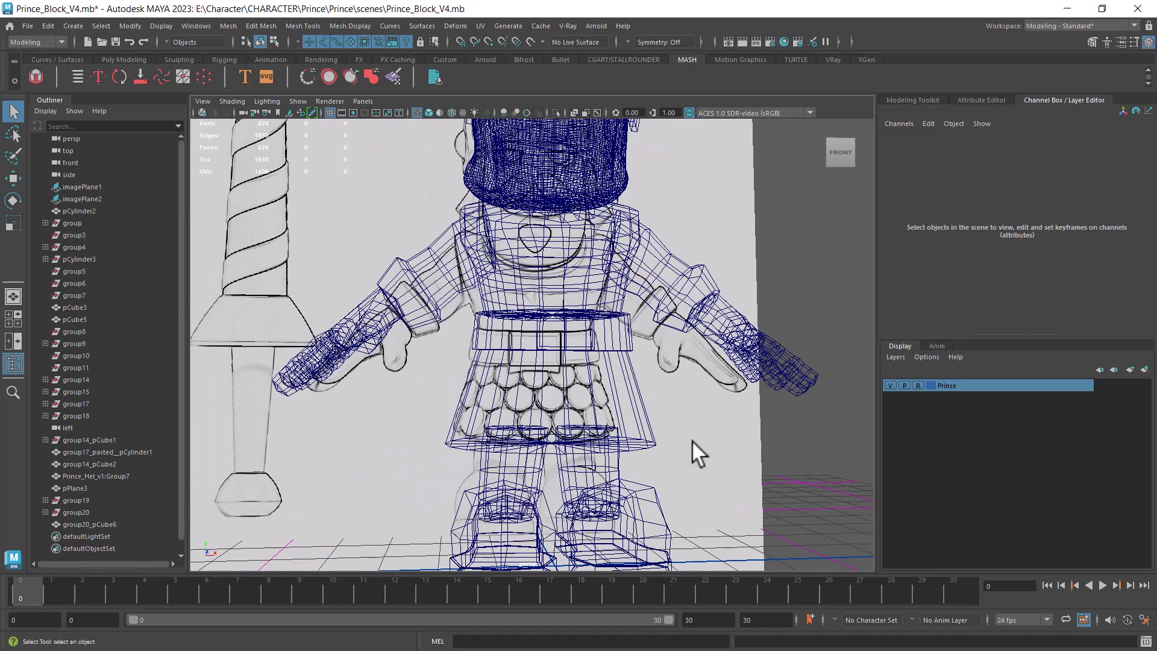
{"action": "key", "text": "6"}
{"action": "left_click_drag", "start_coordinate": [661, 457], "coordinate": [612, 452], "text": "alt"}
{"action": "right_click_drag", "start_coordinate": [612, 453], "coordinate": [618, 482], "text": "alt"}
{"action": "left_click", "coordinate": [615, 446]}
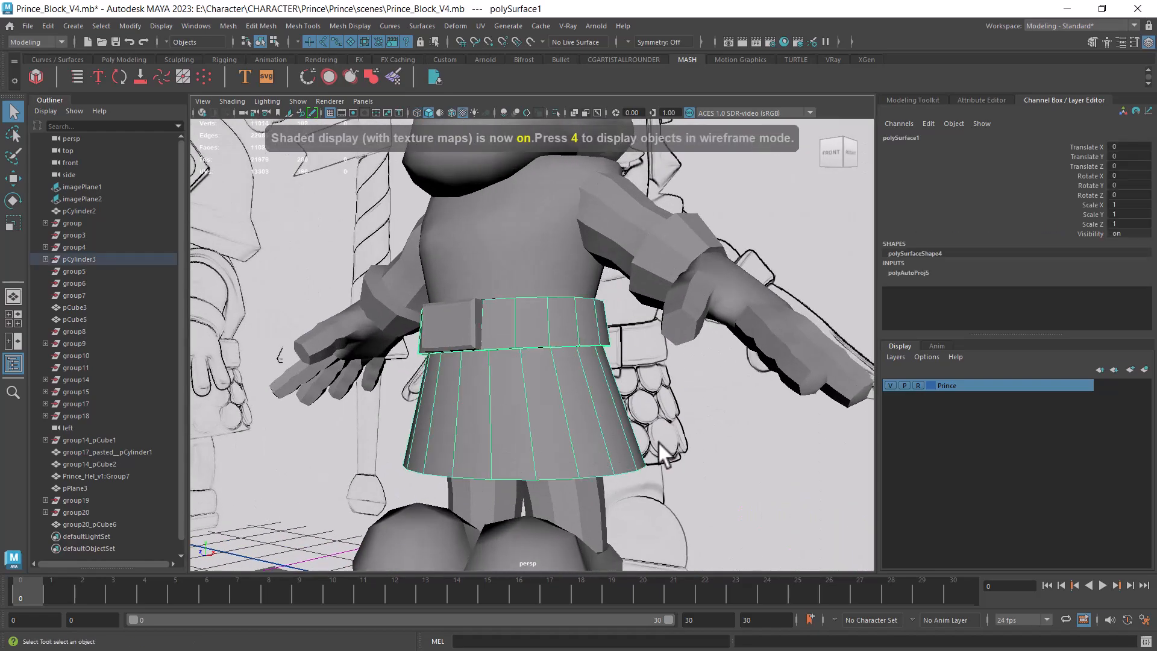
- Compare the skirt mesh with the overlapping scales of the front reference drawing, using wireframe display in the front view
{"action": "left_click_drag", "start_coordinate": [580, 435], "coordinate": [605, 422], "text": "alt"}
{"action": "key", "text": "space"}
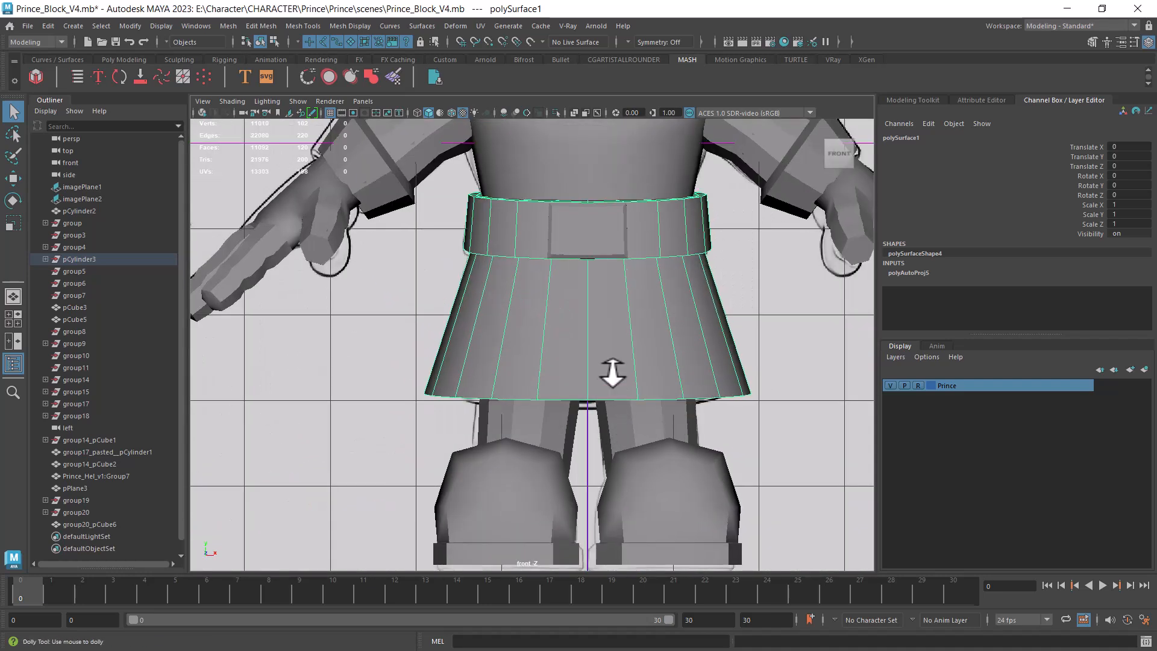
{"action": "right_click_drag", "start_coordinate": [613, 363], "coordinate": [618, 406], "text": "alt"}
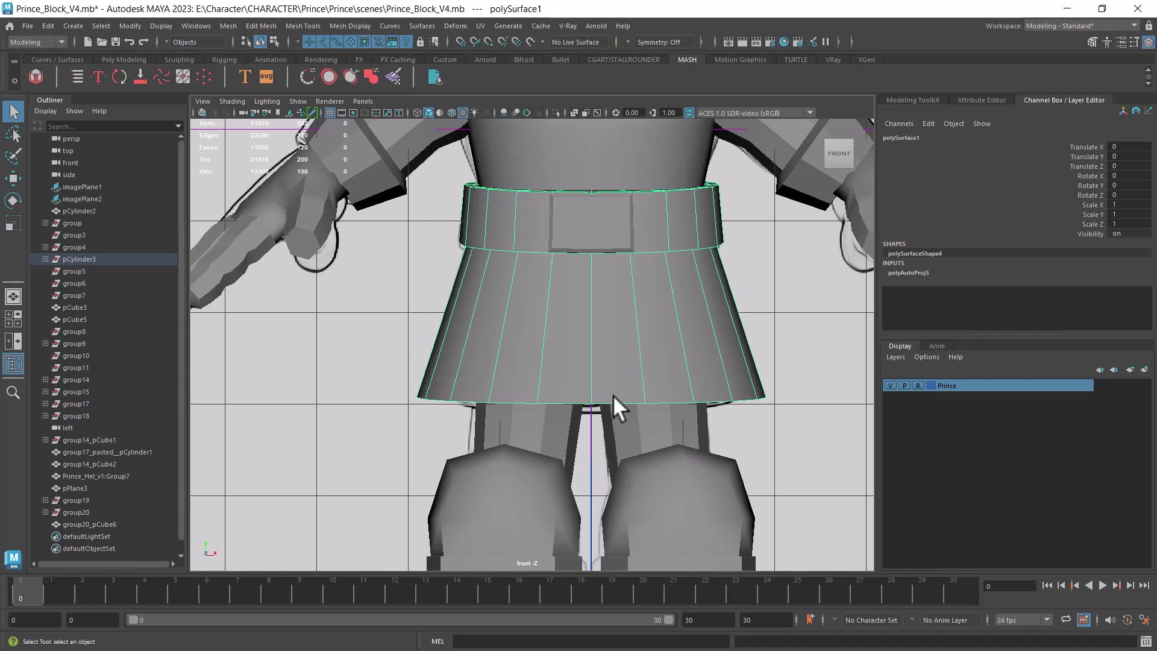
{"action": "right_click_drag", "start_coordinate": [590, 385], "coordinate": [522, 387], "text": "alt"}
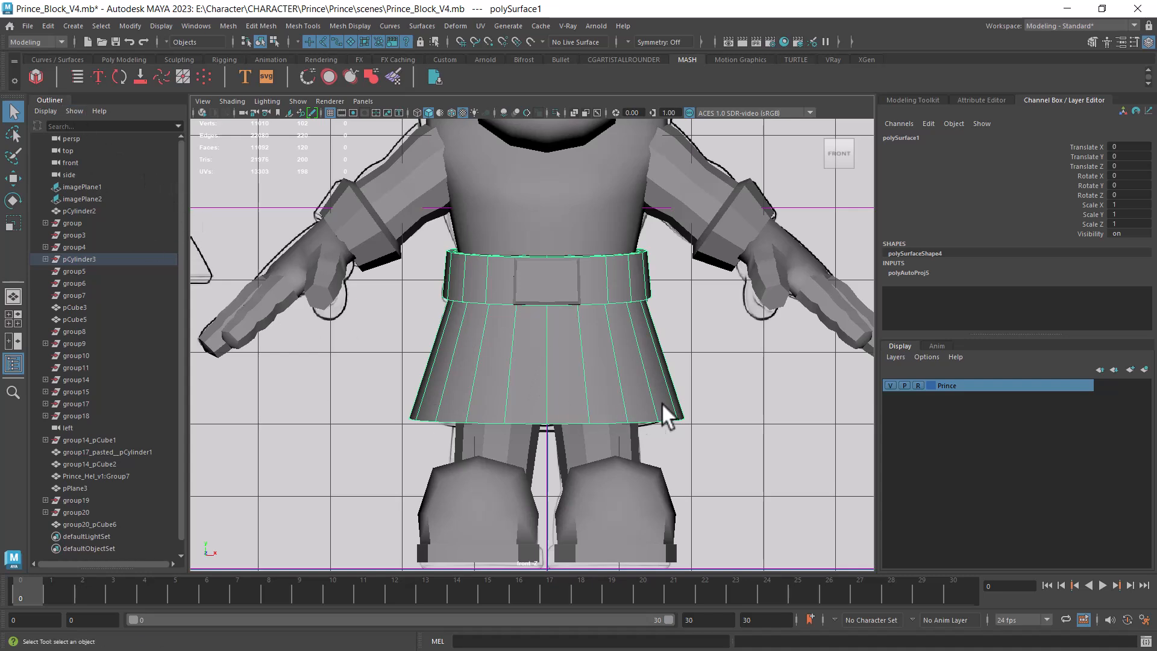
{"action": "right_click_drag", "start_coordinate": [725, 424], "coordinate": [681, 426], "text": "alt"}
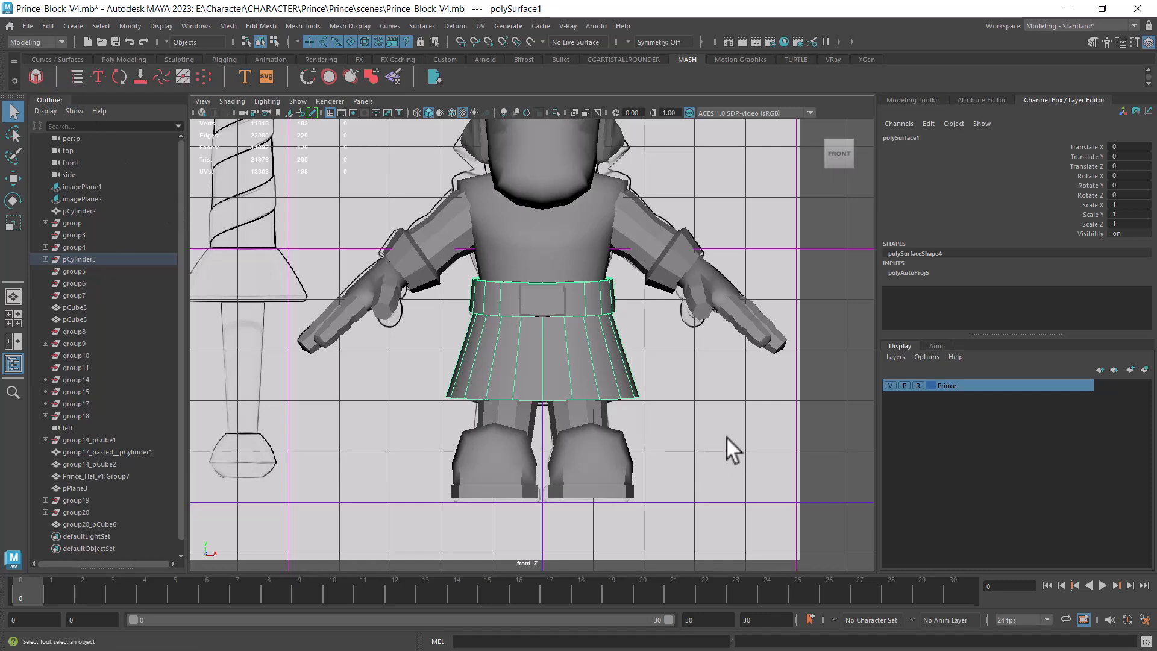
{"action": "right_click_drag", "start_coordinate": [652, 396], "coordinate": [712, 432], "text": "alt"}
{"action": "middle_click_drag", "start_coordinate": [712, 432], "coordinate": [685, 470], "text": "alt"}
{"action": "right_click_drag", "start_coordinate": [685, 470], "coordinate": [683, 395], "text": "alt"}
{"action": "middle_click_drag", "start_coordinate": [684, 394], "coordinate": [667, 352], "text": "alt"}
{"action": "right_click_drag", "start_coordinate": [622, 352], "coordinate": [703, 450], "text": "alt"}
{"action": "middle_click_drag", "start_coordinate": [676, 404], "coordinate": [693, 438], "text": "alt"}
{"action": "right_click_drag", "start_coordinate": [693, 438], "coordinate": [609, 410], "text": "alt"}
{"action": "key", "text": "4"}
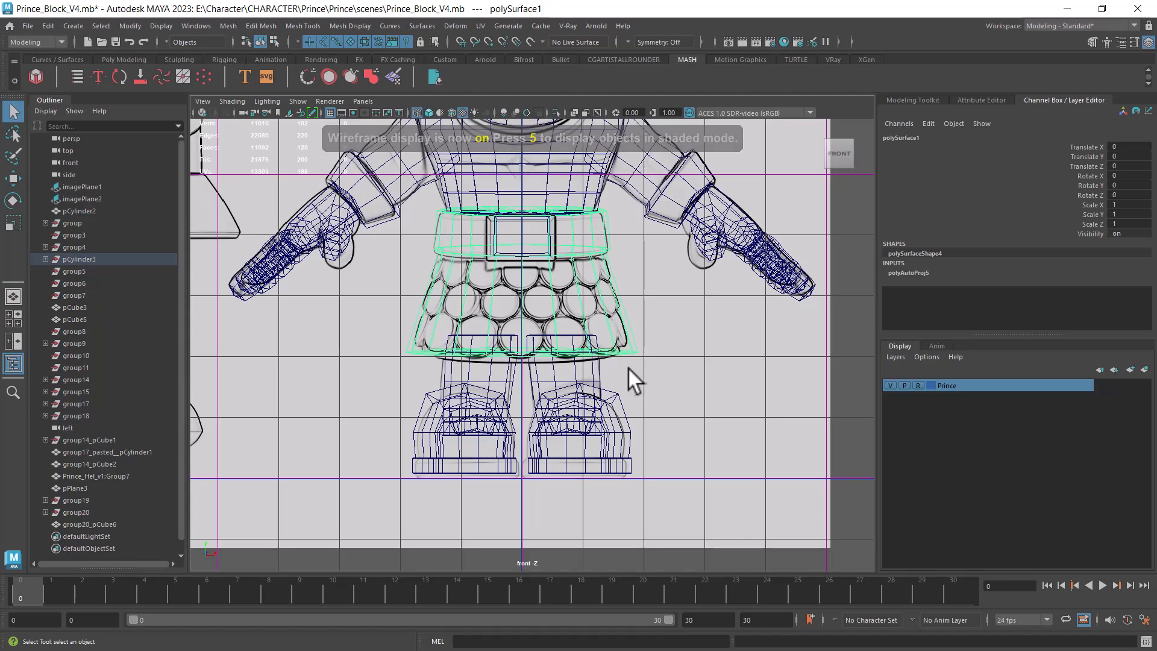
- Switch to ZBrush, make the Cylinder3D primitive the active tool and fit it in view
{"action": "key", "text": "alt+Tab"}
{"action": "right_click_drag", "start_coordinate": [625, 456], "coordinate": [714, 529], "text": "ctrl"}
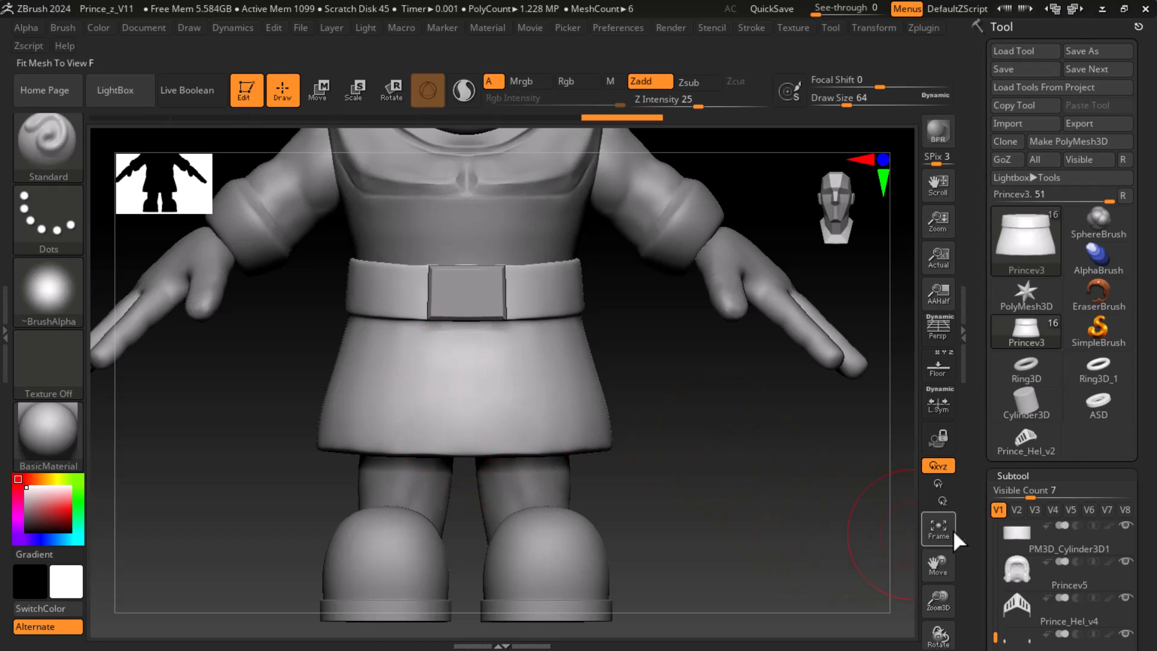
{"action": "left_click_drag", "start_coordinate": [968, 509], "coordinate": [969, 177]}
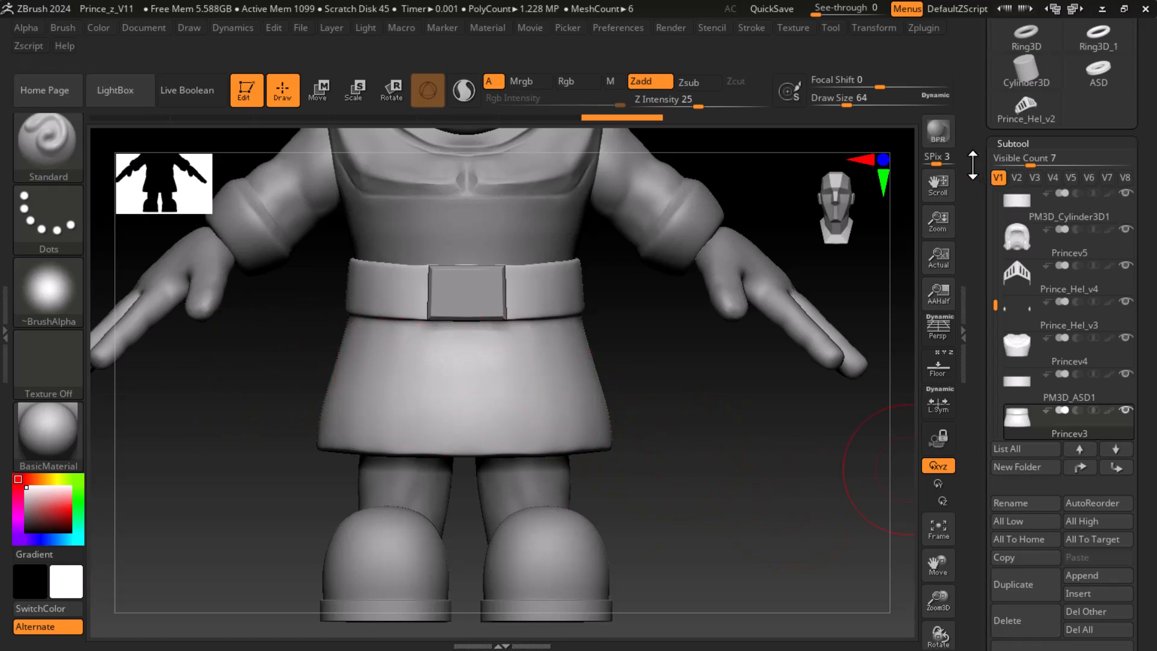
{"action": "left_click", "coordinate": [1028, 72]}
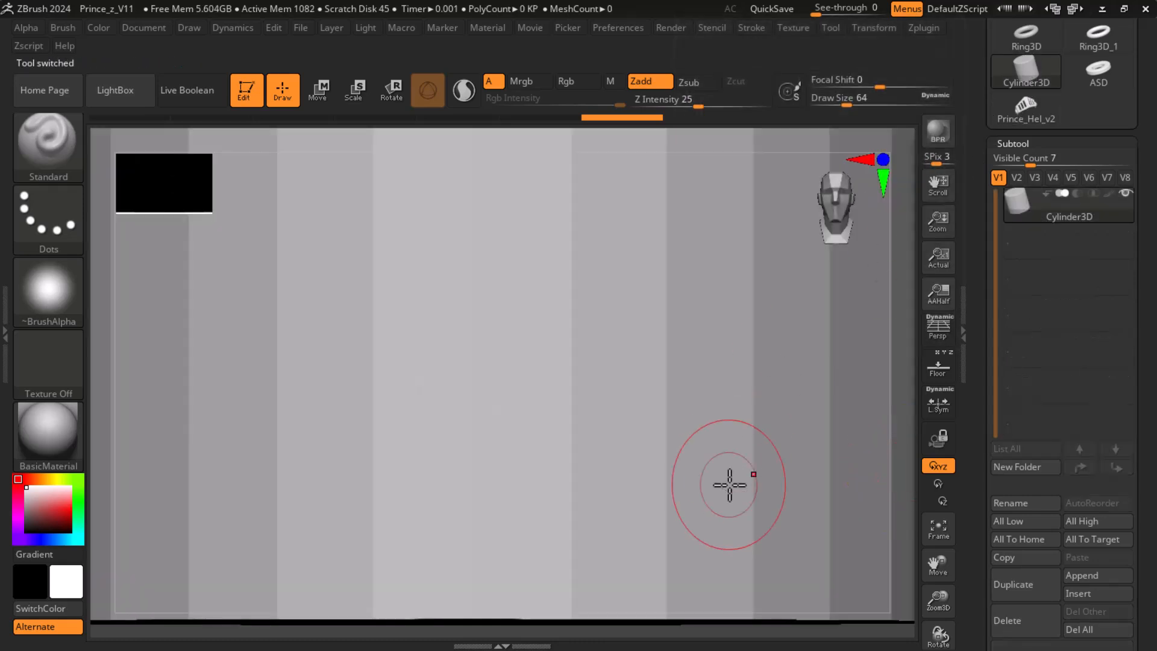
{"action": "key", "text": "f"}
{"action": "left_click_drag", "start_coordinate": [776, 481], "coordinate": [779, 395], "text": "alt"}
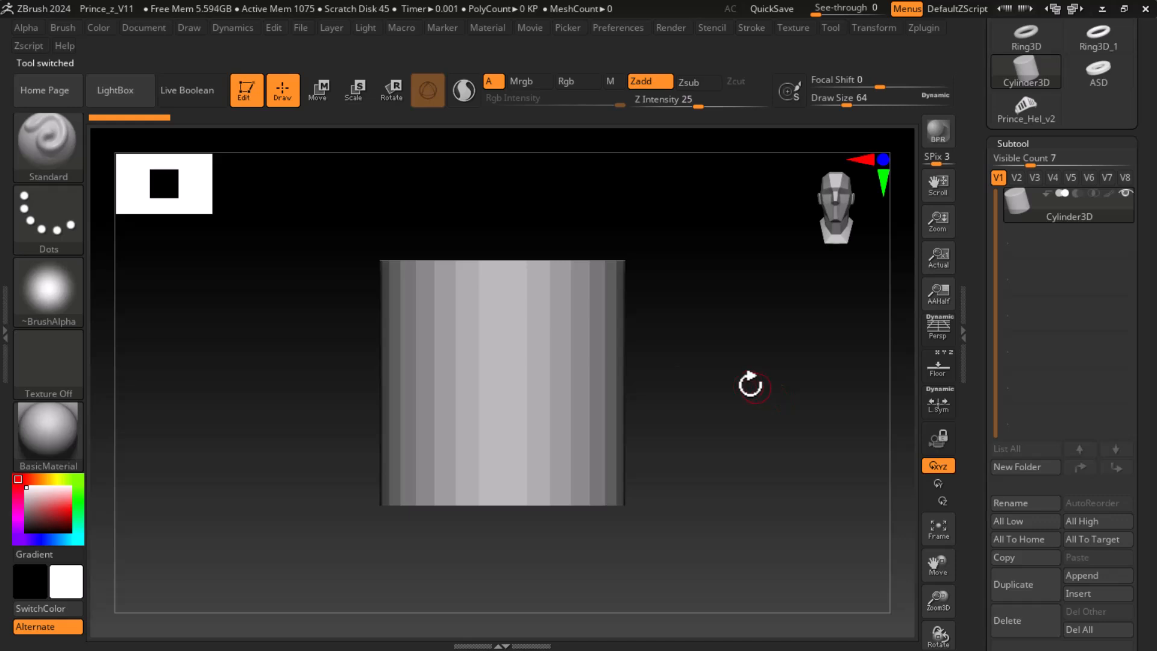
- Scale the cylinder down along its height into a thick disc, keeping its original diameter
{"action": "left_click", "coordinate": [355, 91]}
{"action": "left_click_drag", "start_coordinate": [504, 306], "coordinate": [502, 427]}
{"action": "left_click_drag", "start_coordinate": [721, 335], "coordinate": [741, 315]}
{"action": "left_click_drag", "start_coordinate": [502, 347], "coordinate": [499, 421]}
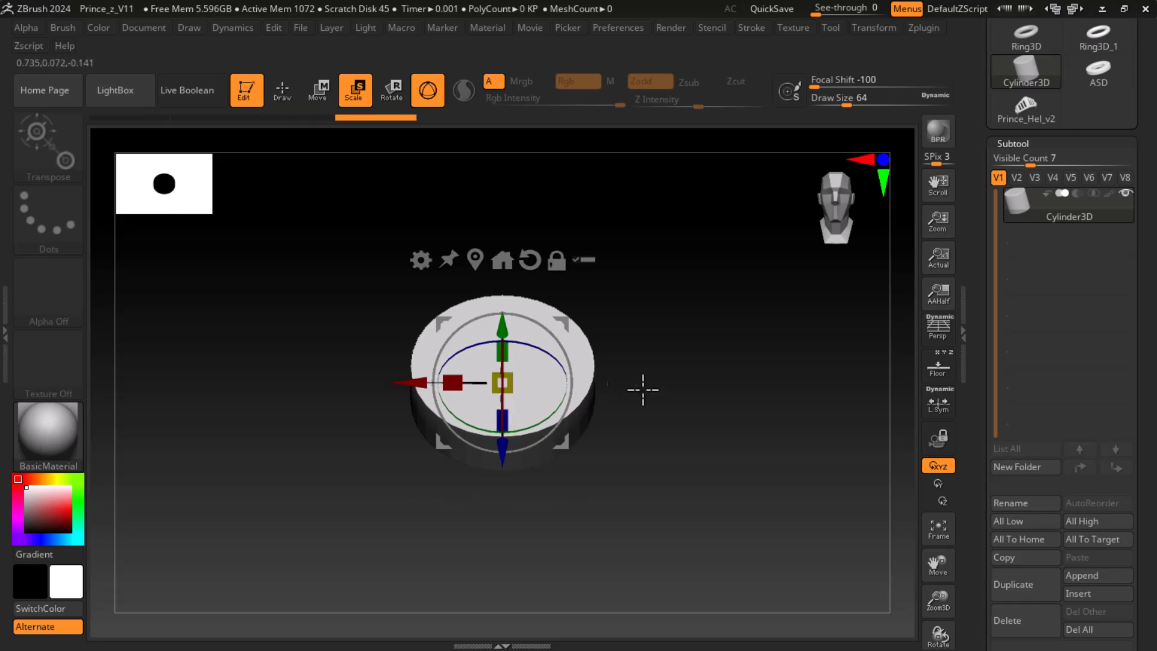
{"action": "key", "text": "ctrl+z"}
{"action": "key", "text": "ctrl+z"}
{"action": "left_click_drag", "start_coordinate": [544, 378], "coordinate": [502, 466]}
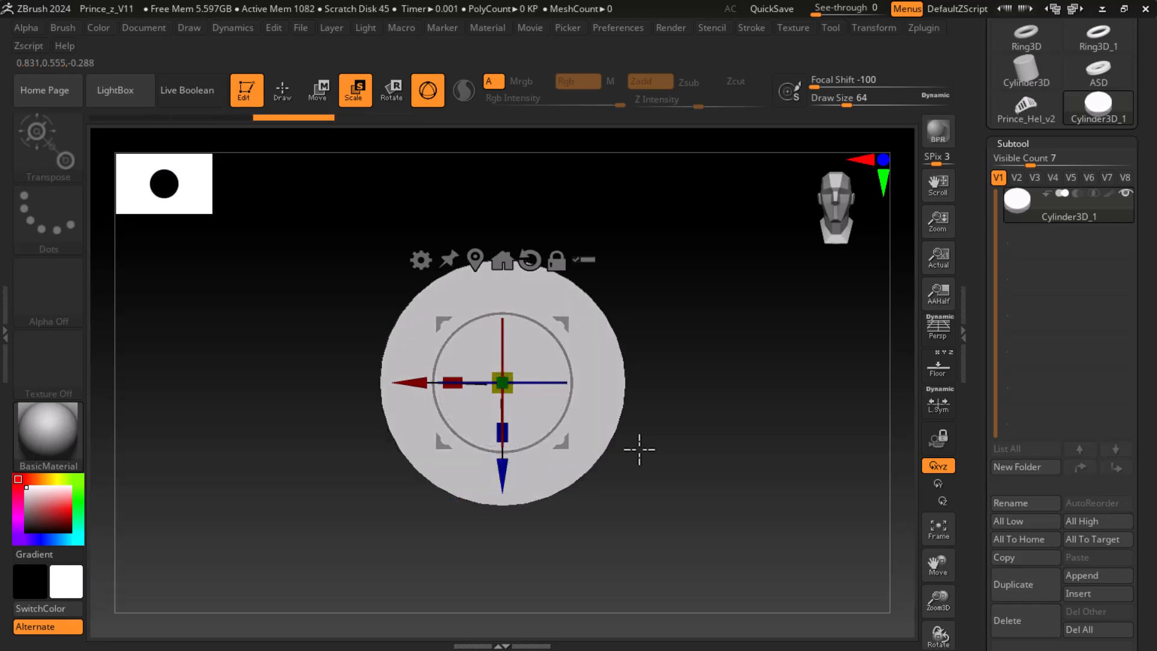
{"action": "left_click_drag", "start_coordinate": [699, 415], "coordinate": [741, 424]}
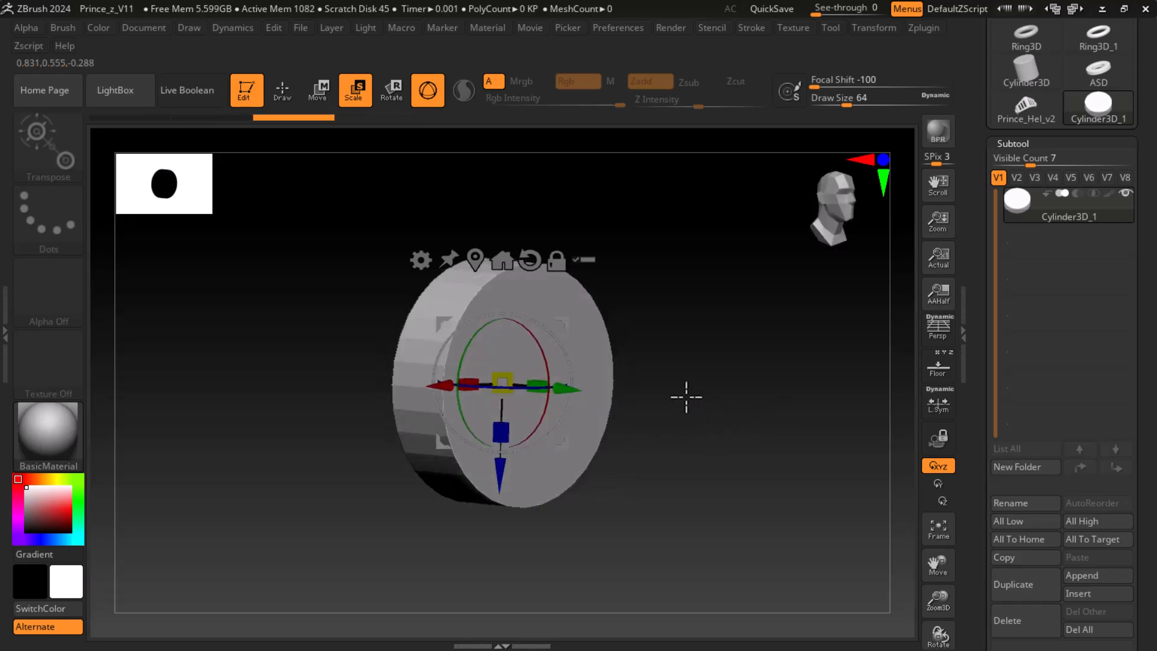
- Display the disc's polygon wireframe and convert the primitive to an editable PolyMesh3D
{"action": "key", "text": "shift+f"}
{"action": "right_click_drag", "start_coordinate": [693, 394], "coordinate": [726, 441], "text": "ctrl"}
{"action": "left_click_drag", "start_coordinate": [976, 522], "coordinate": [987, 367]}
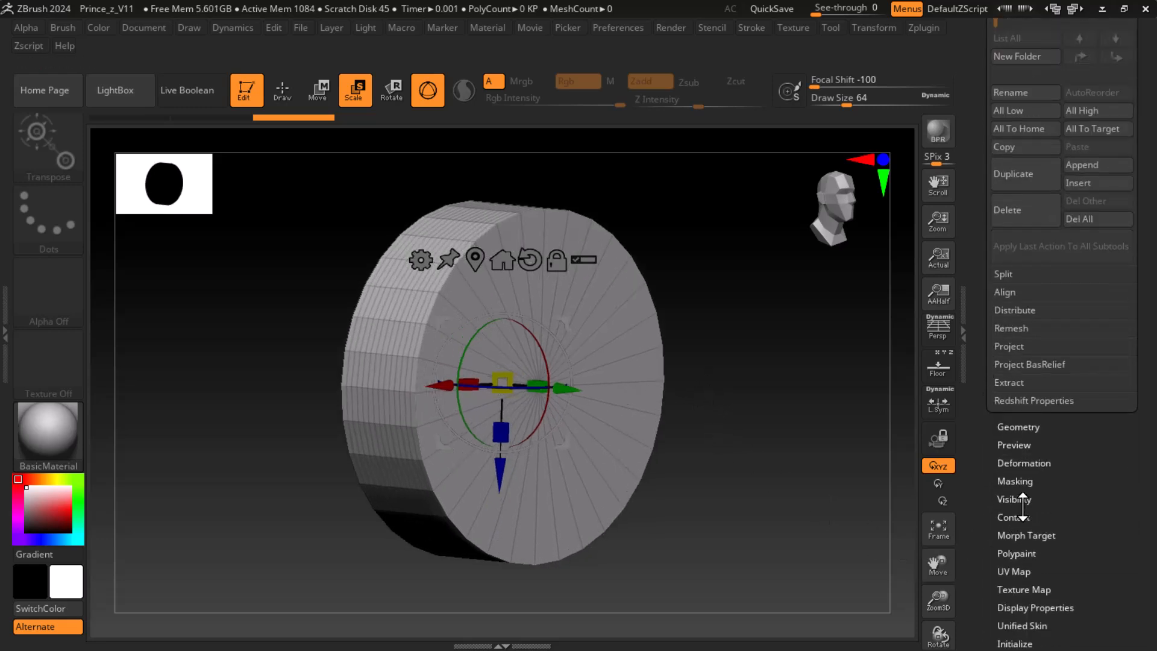
{"action": "left_click_drag", "start_coordinate": [986, 228], "coordinate": [997, 416]}
{"action": "left_click", "coordinate": [1070, 67]}
- Retopologize the disc with ZRemesher at a target polygon count of 5 and hide the polygon wireframe
{"action": "left_click_drag", "start_coordinate": [975, 456], "coordinate": [984, 235]}
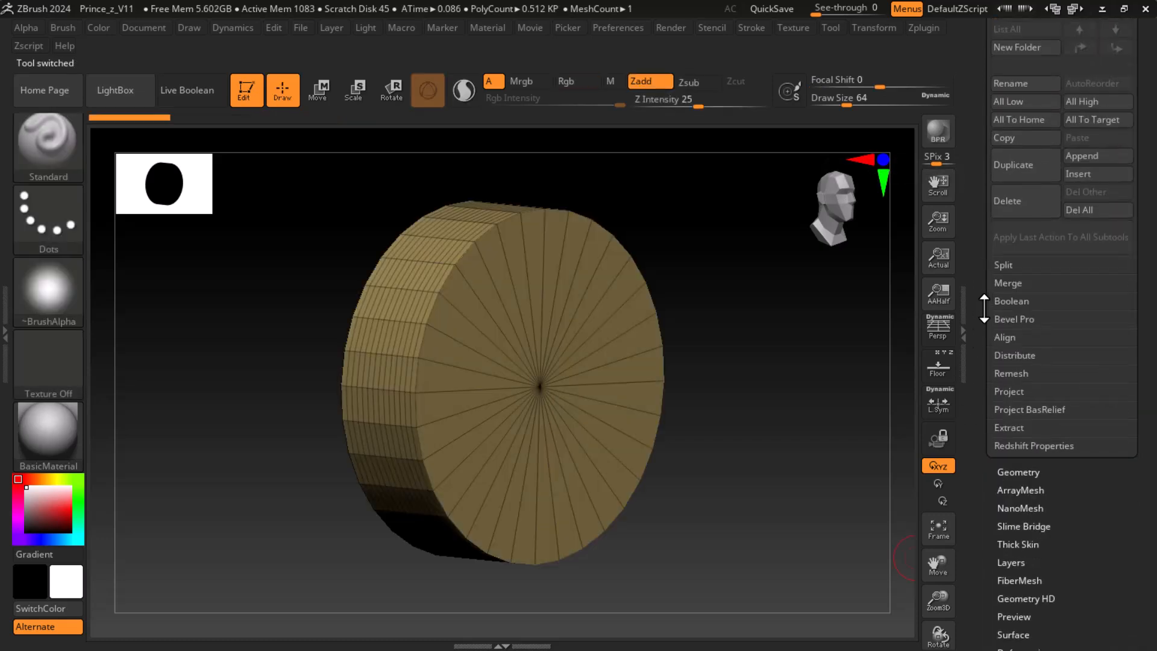
{"action": "left_click", "coordinate": [1018, 473]}
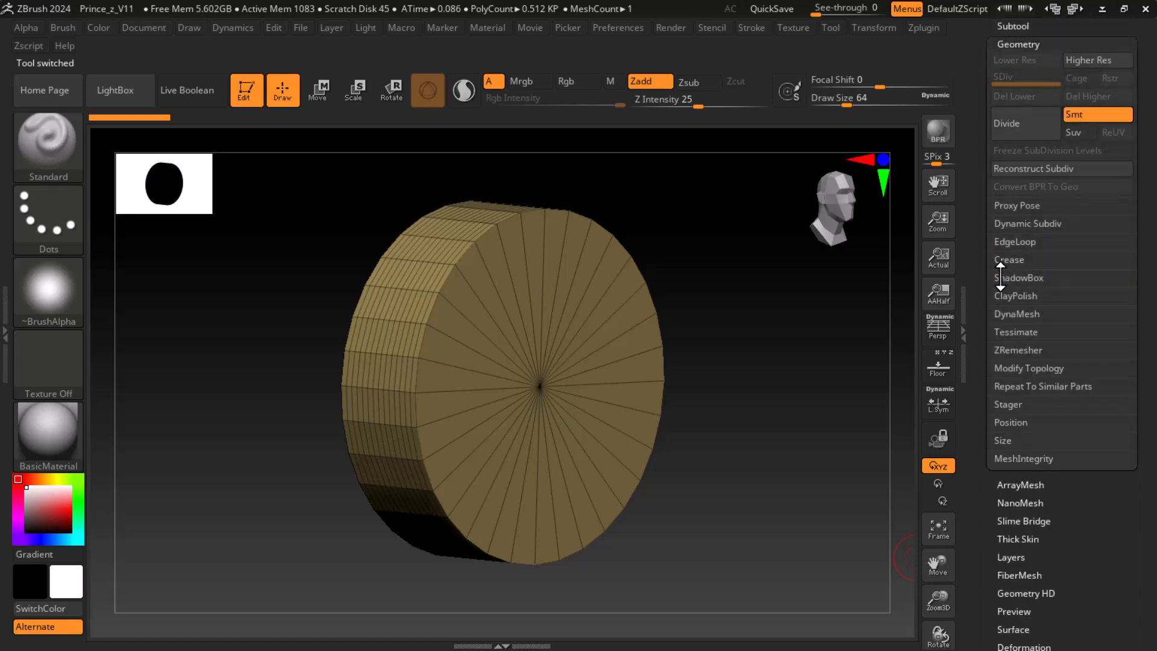
{"action": "left_click", "coordinate": [1017, 350]}
{"action": "left_click", "coordinate": [1029, 371]}
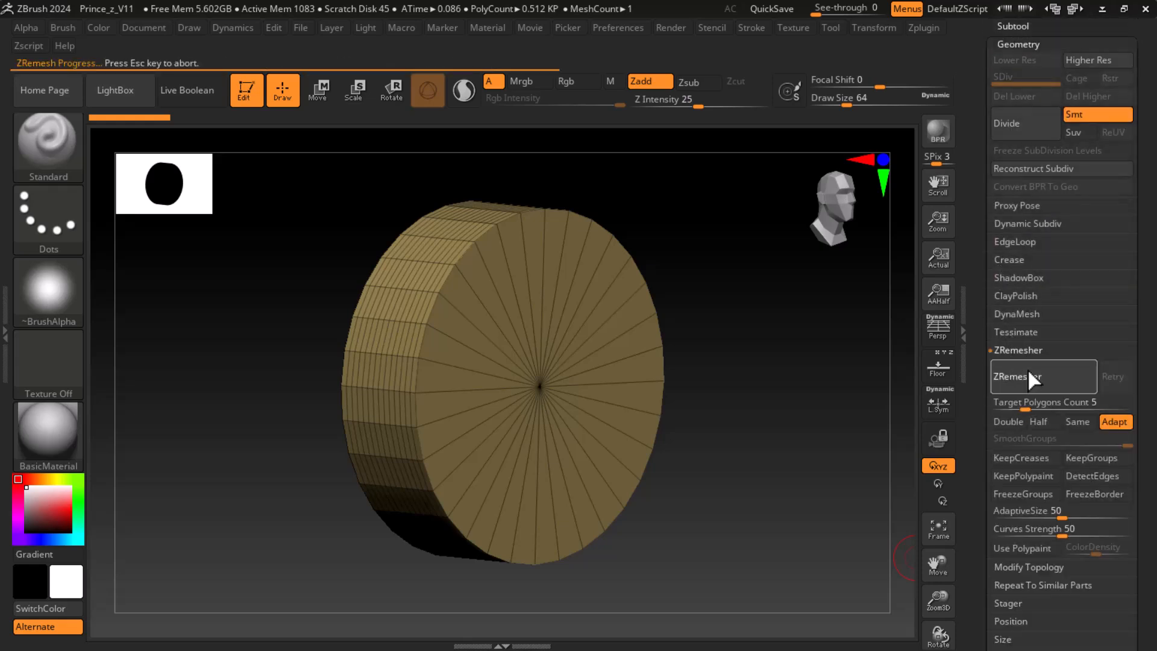
{"action": "key", "text": "shift+f"}
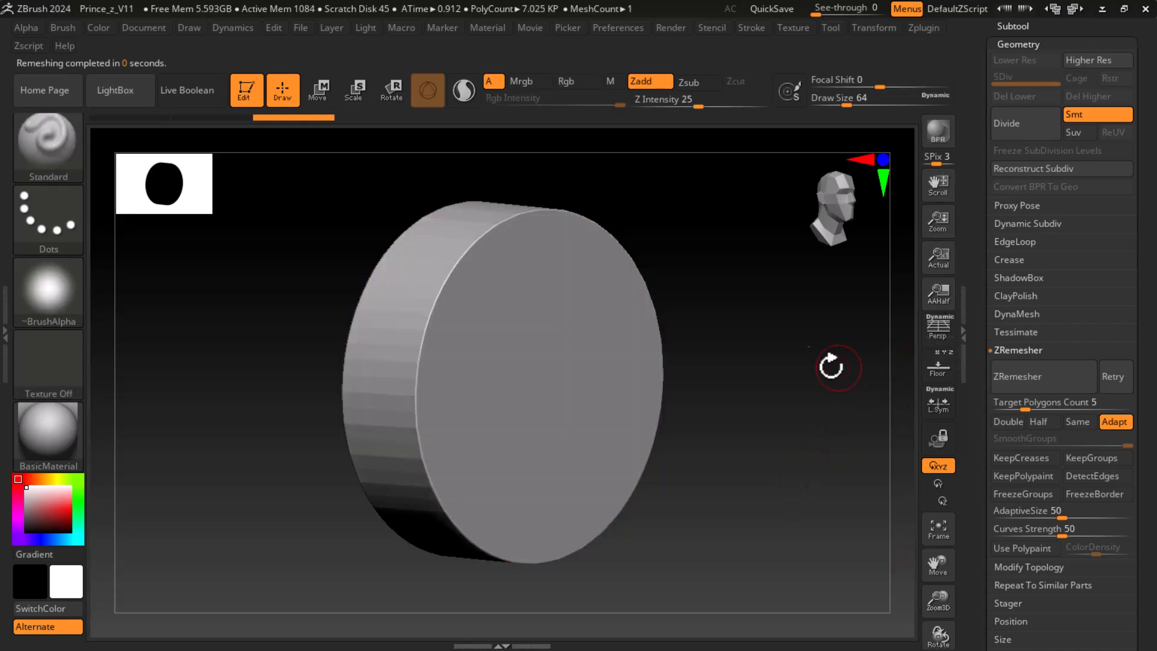
- Run ZRemesher on the disc again with the Half option enabled to reduce its polygons
{"action": "left_click_drag", "start_coordinate": [829, 407], "coordinate": [832, 412]}
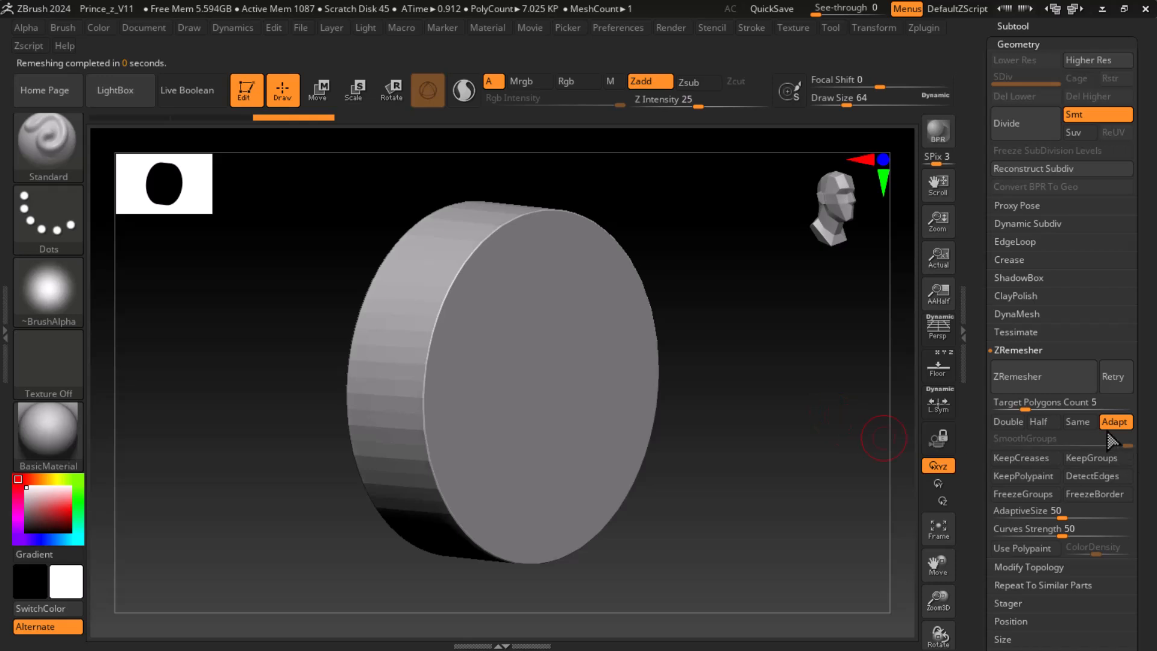
{"action": "key", "text": "shift"}
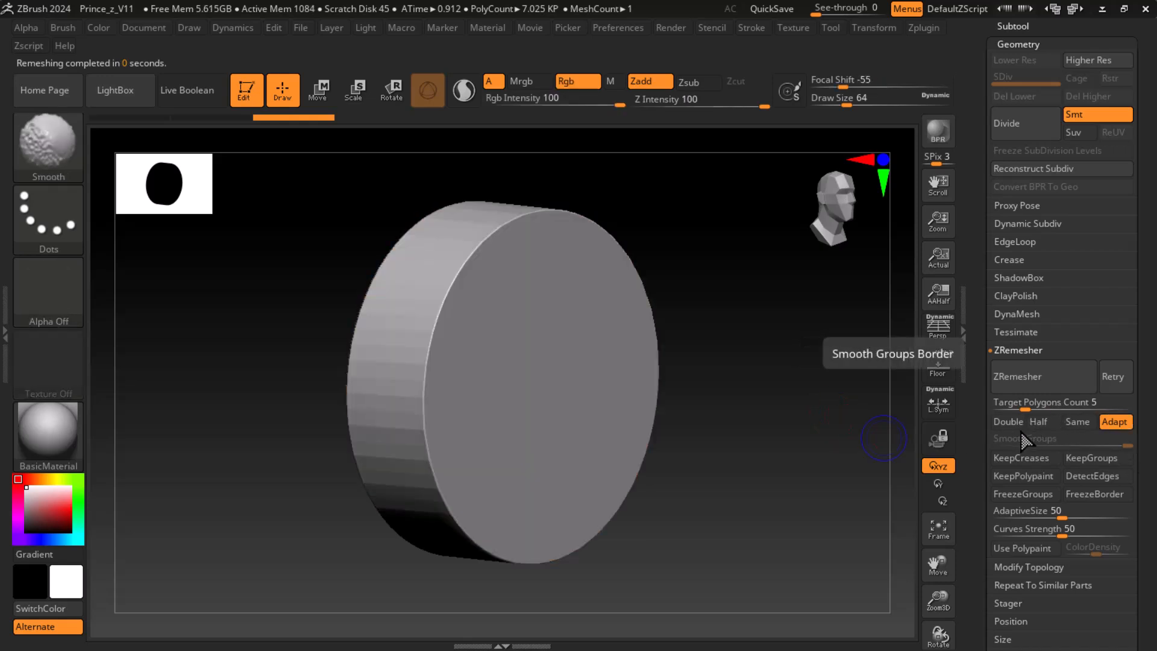
{"action": "left_click", "coordinate": [1039, 421]}
{"action": "left_click", "coordinate": [1062, 377]}
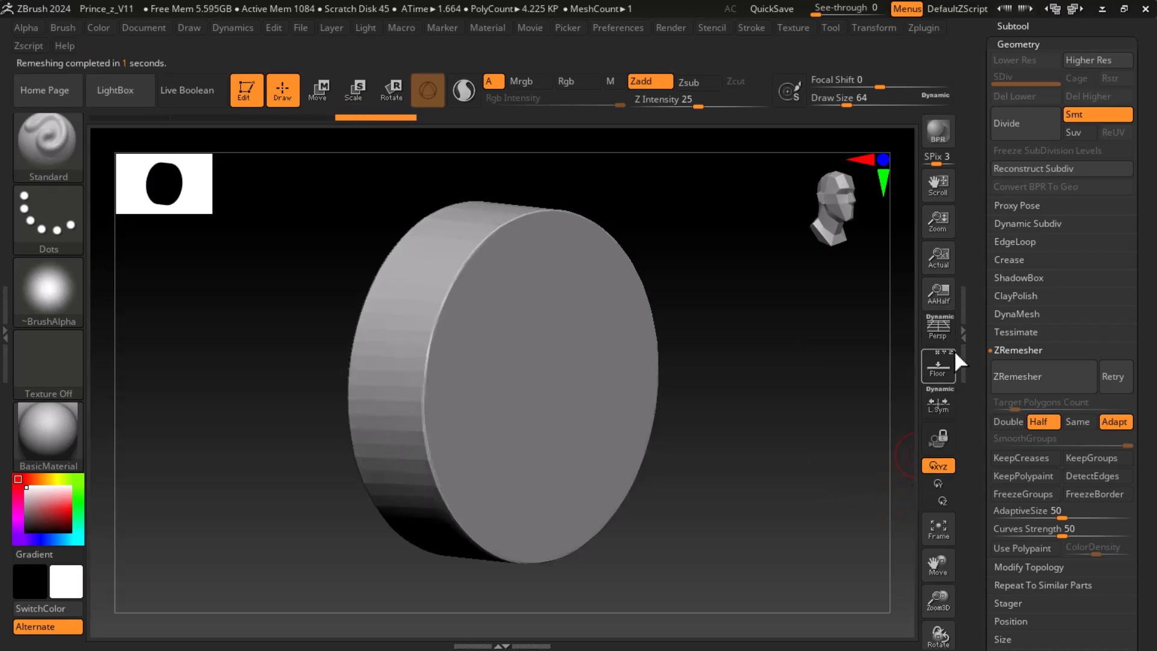
- Load the compact_UI user interface layout
{"action": "left_click_drag", "start_coordinate": [981, 108], "coordinate": [980, 329]}
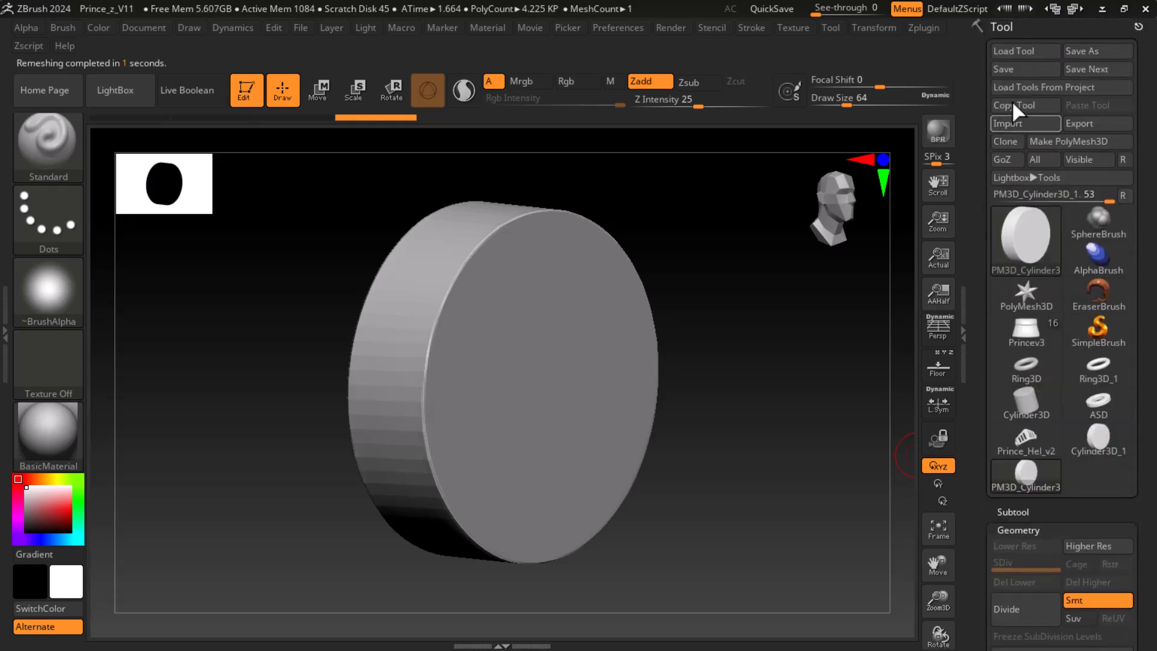
{"action": "left_click", "coordinate": [1079, 8]}
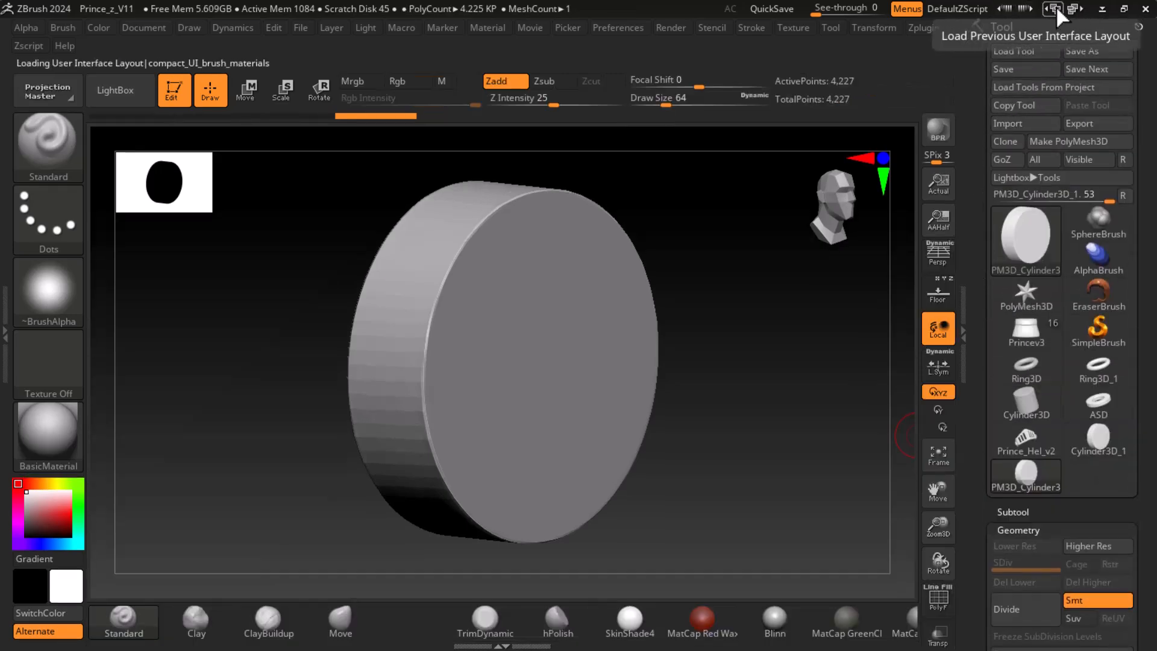
{"action": "left_click", "coordinate": [1056, 8]}
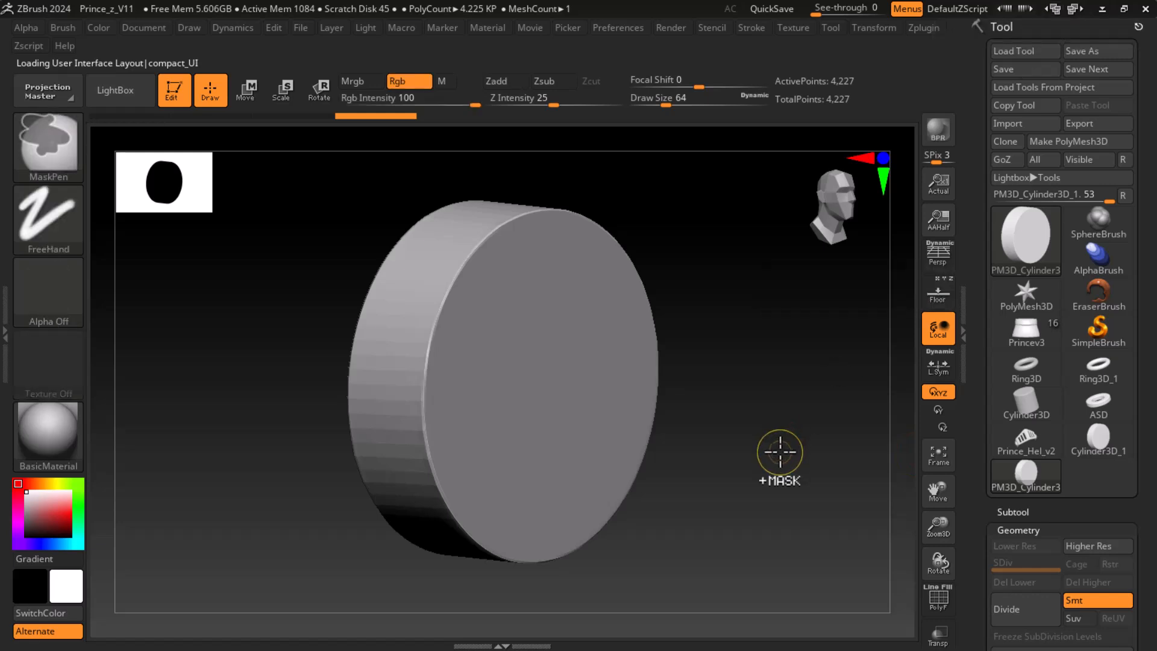
- Try one extra subdivision level on the disc and delete that higher level
{"action": "key", "text": "ctrl+d"}
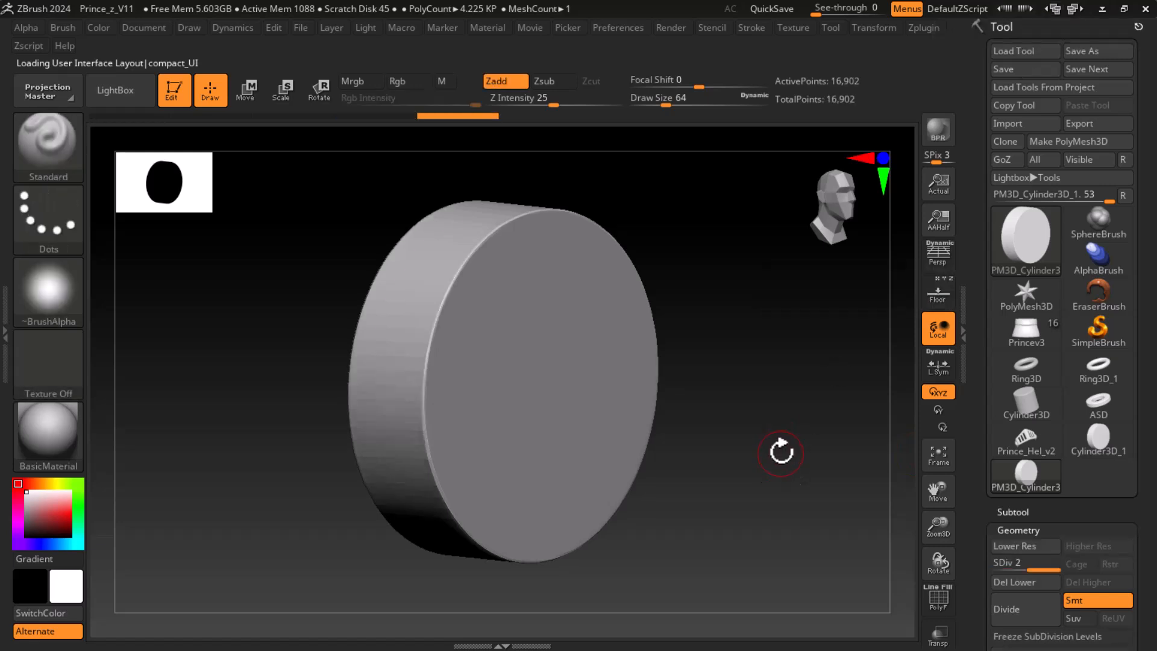
{"action": "left_click_drag", "start_coordinate": [788, 482], "coordinate": [743, 444]}
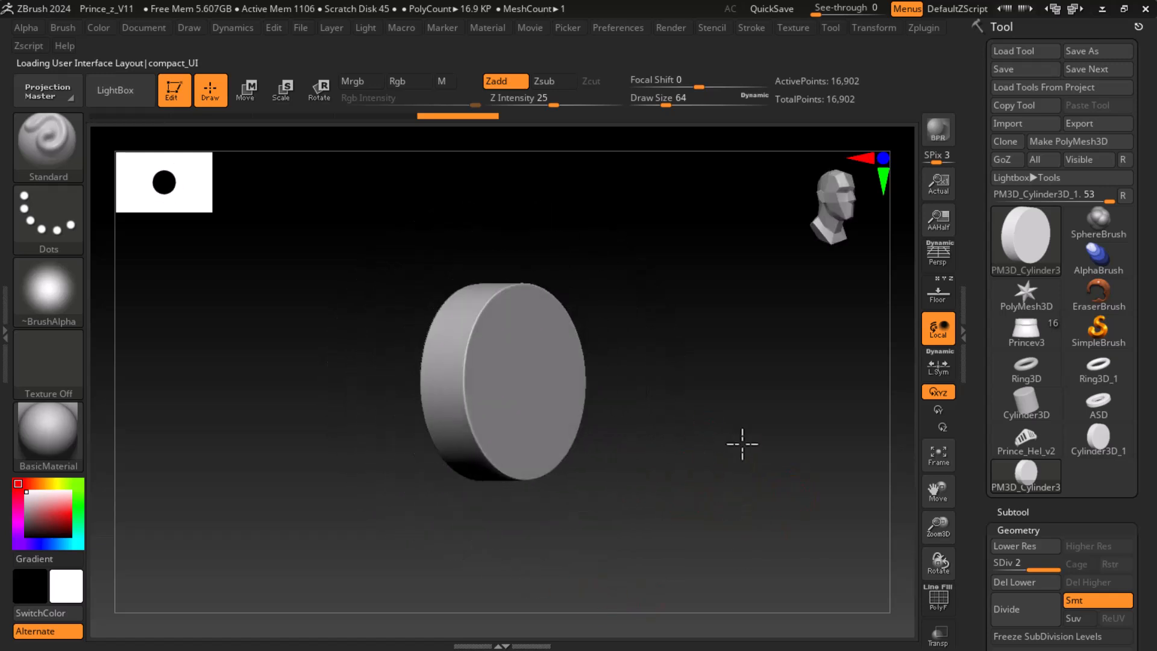
{"action": "key", "text": "shift+d"}
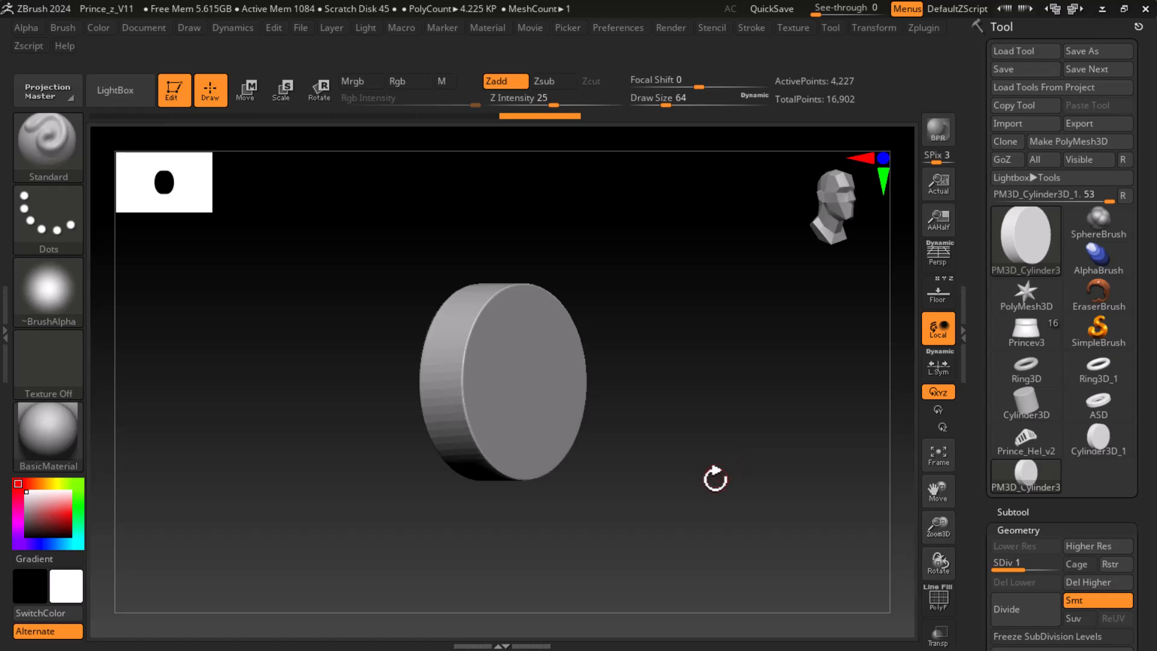
{"action": "scroll", "coordinate": [978, 543], "scroll_direction": "down", "scroll_amount": 3}
{"action": "left_click", "coordinate": [1085, 489]}
- Turn the disc's flat face to the front and create a new InsertMesh brush from it
{"action": "left_click_drag", "start_coordinate": [762, 454], "coordinate": [788, 462]}
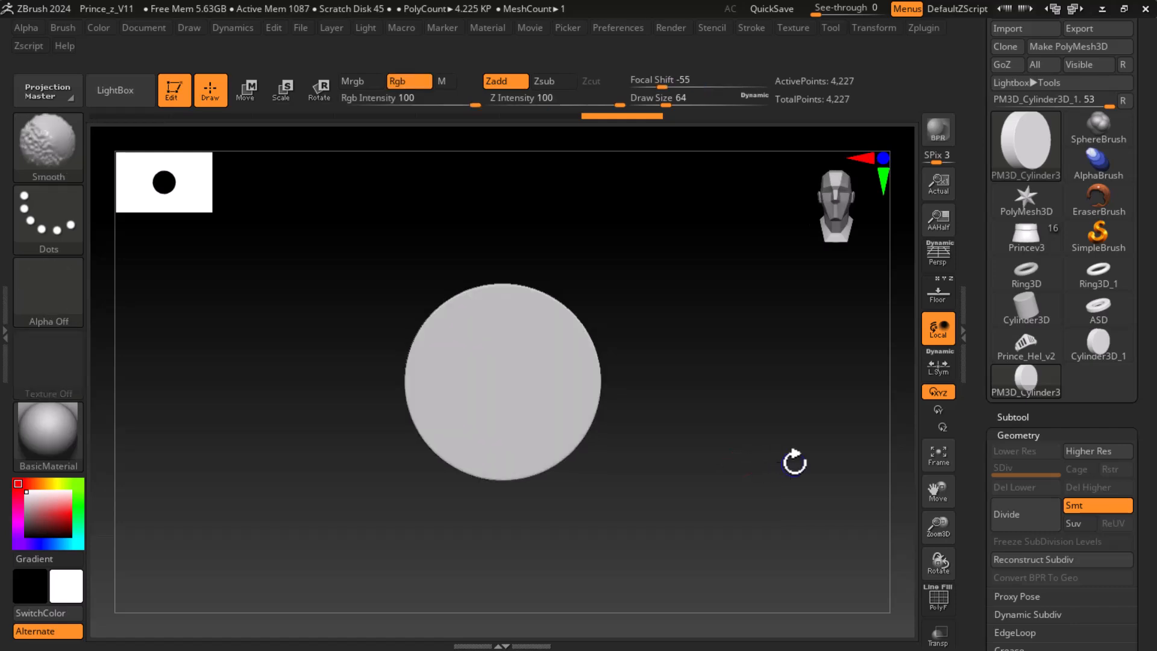
{"action": "key", "text": "b"}
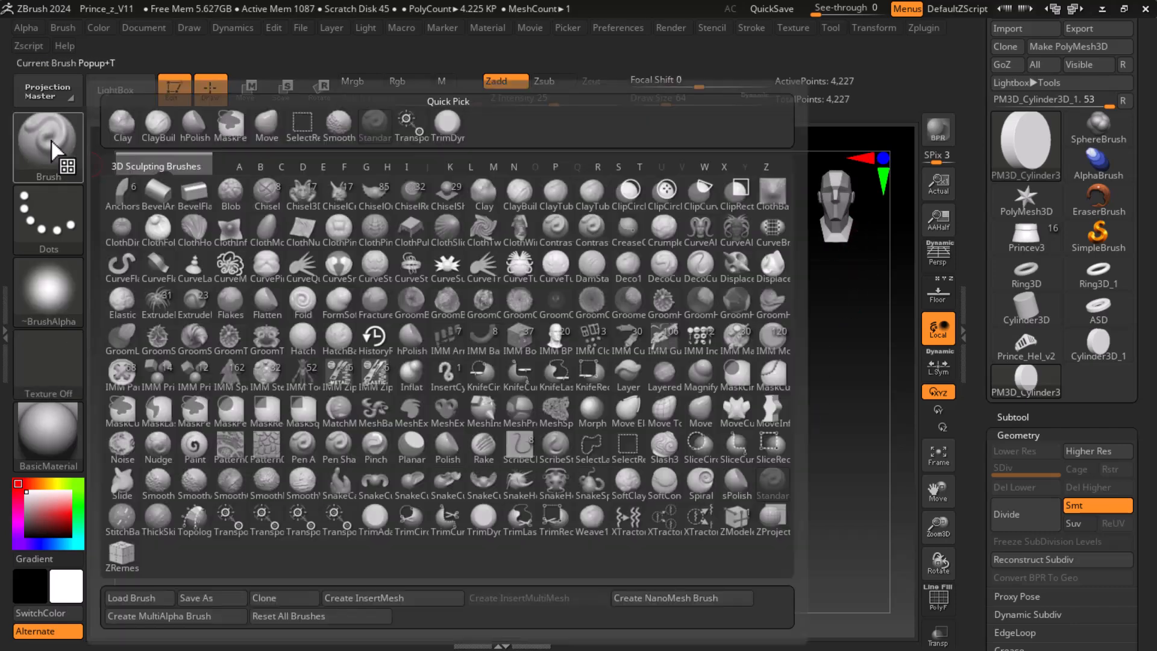
{"action": "left_click", "coordinate": [406, 599]}
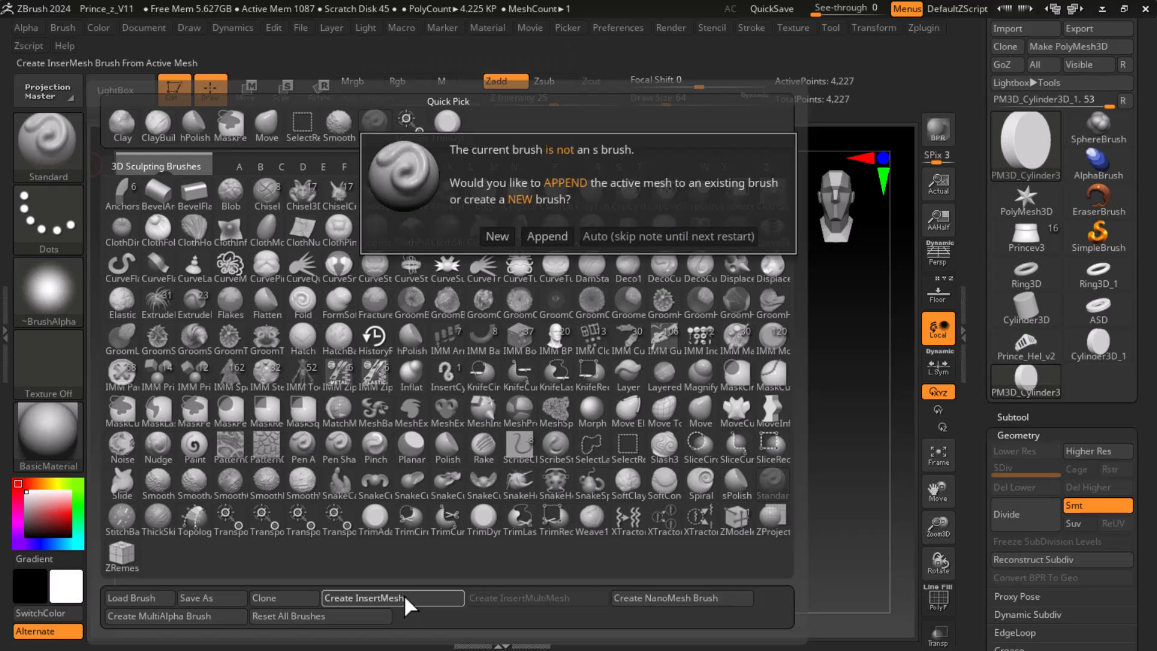
{"action": "left_click", "coordinate": [499, 236]}
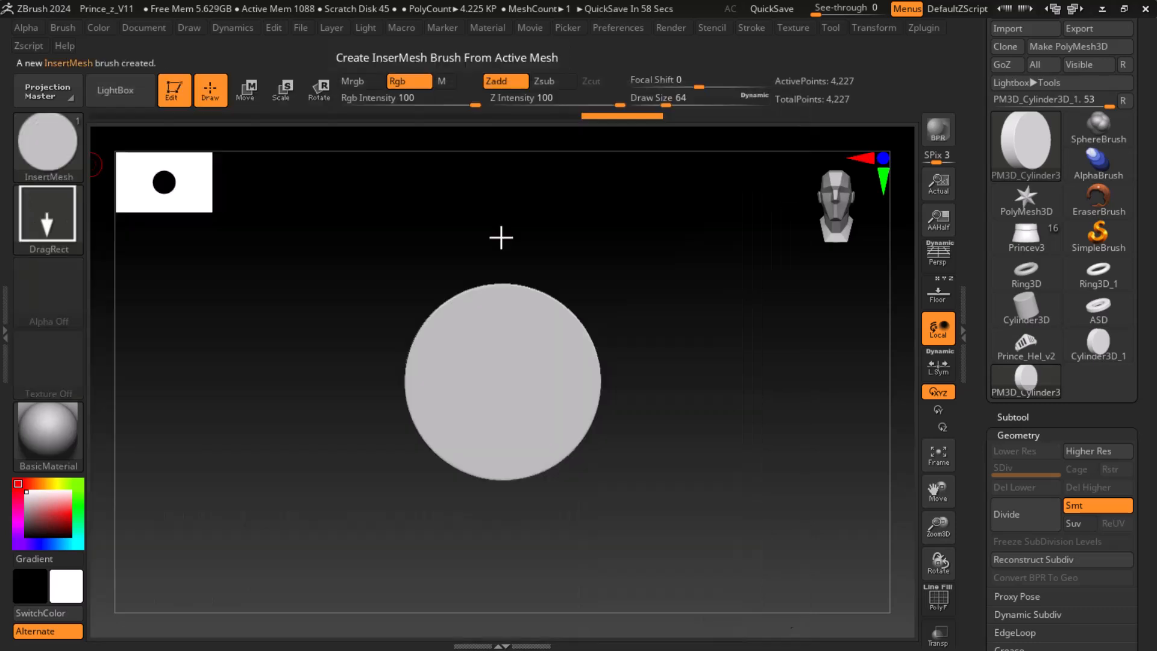
- Save the disc brush as the preset cy_InsertMesh1.zbp in the StartupResources folder
{"action": "left_click", "coordinate": [52, 163]}
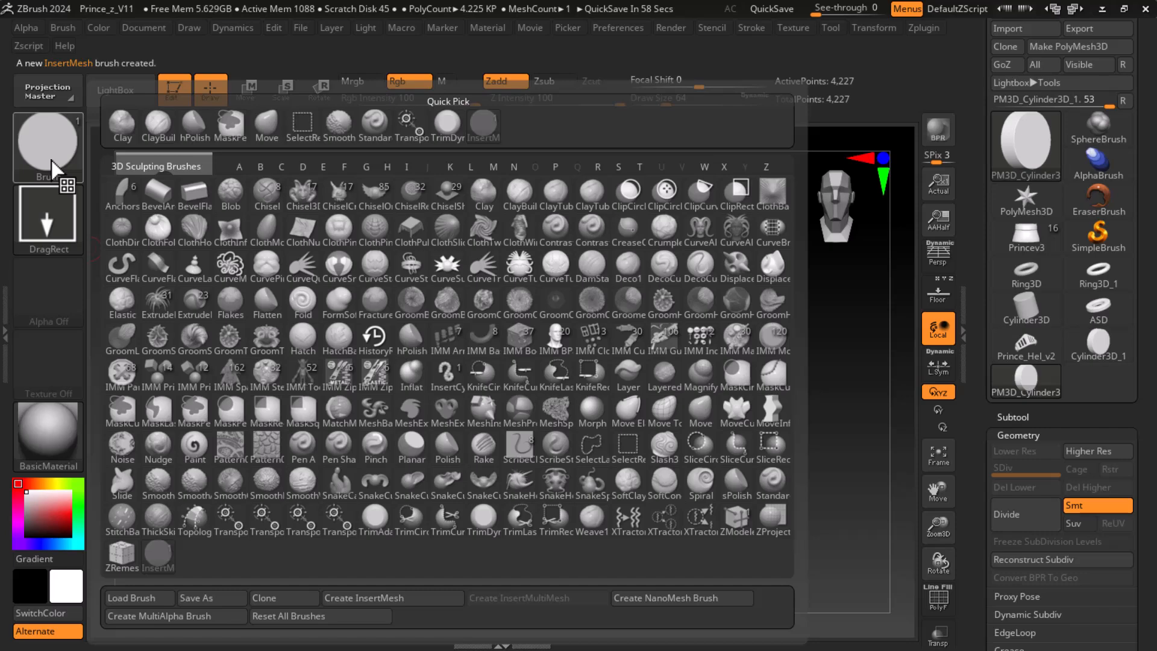
{"action": "left_click", "coordinate": [50, 168]}
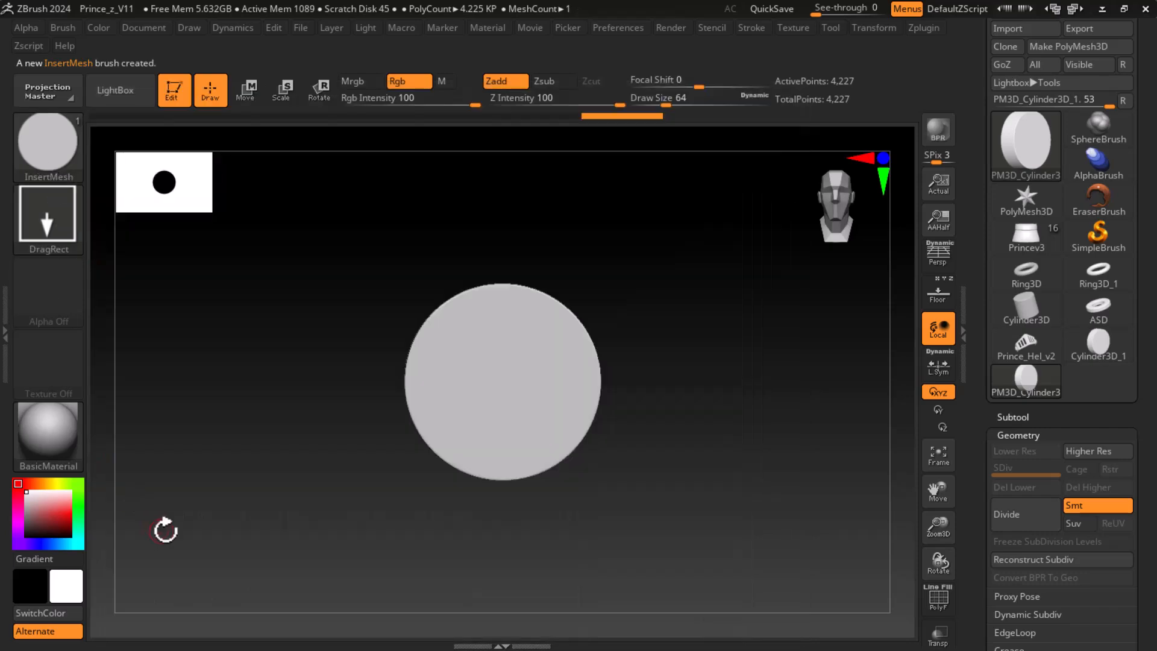
{"action": "left_click", "coordinate": [50, 167]}
{"action": "left_click", "coordinate": [215, 598]}
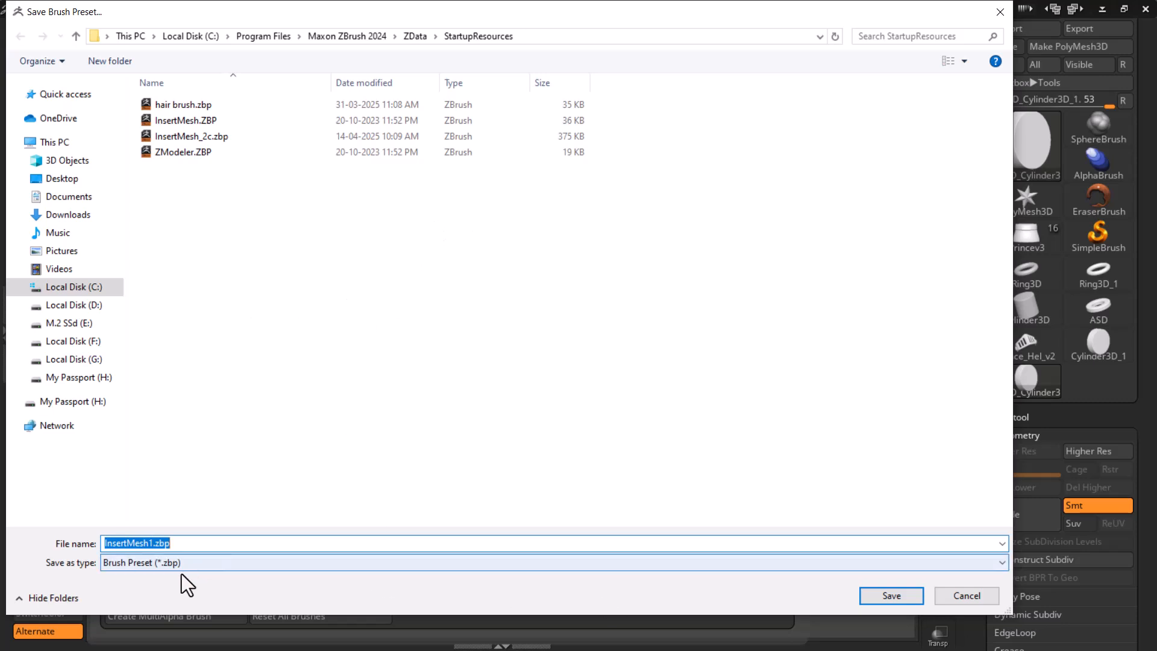
{"action": "left_click", "coordinate": [104, 543]}
{"action": "type", "text": "Cy"}
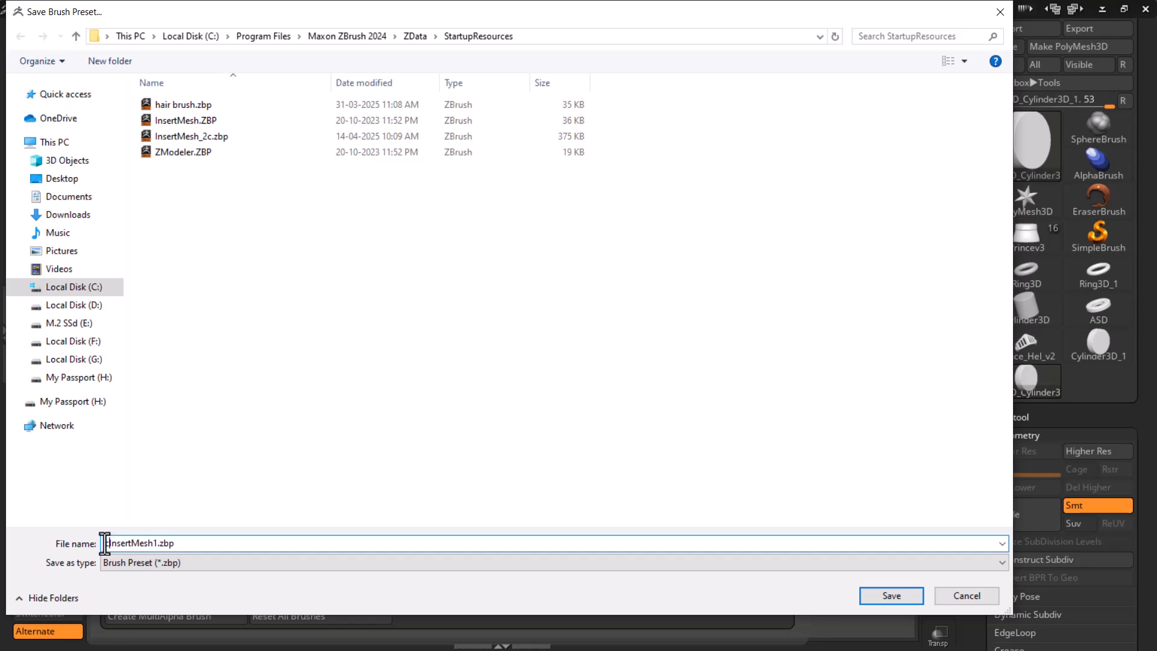
{"action": "type", "text": "_"}
{"action": "key", "text": "Return"}
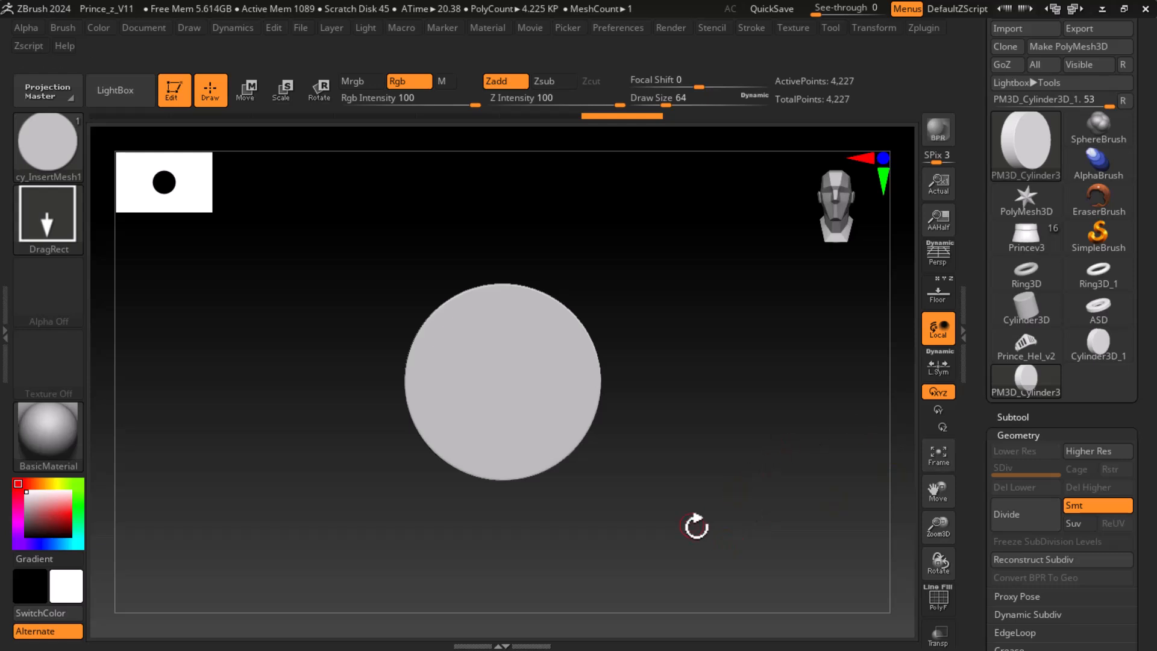
- Switch back to the prince character model and frame its skirt from the front
{"action": "left_click", "coordinate": [1020, 246]}
{"action": "right_click_drag", "start_coordinate": [728, 467], "coordinate": [827, 550], "text": "ctrl"}
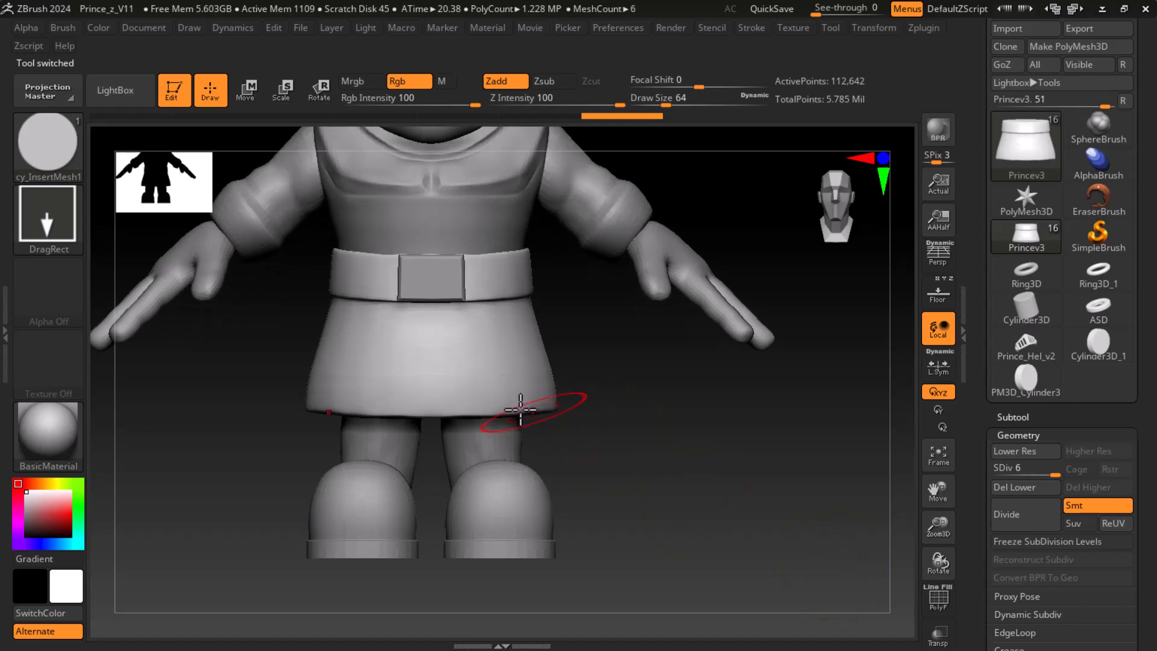
{"action": "mouse_move", "coordinate": [411, 361]}
{"action": "left_mouse_down"}
{"action": "mouse_move", "coordinate": [419, 383]}
{"action": "mouse_move", "coordinate": [542, 431]}
{"action": "left_mouse_up"}
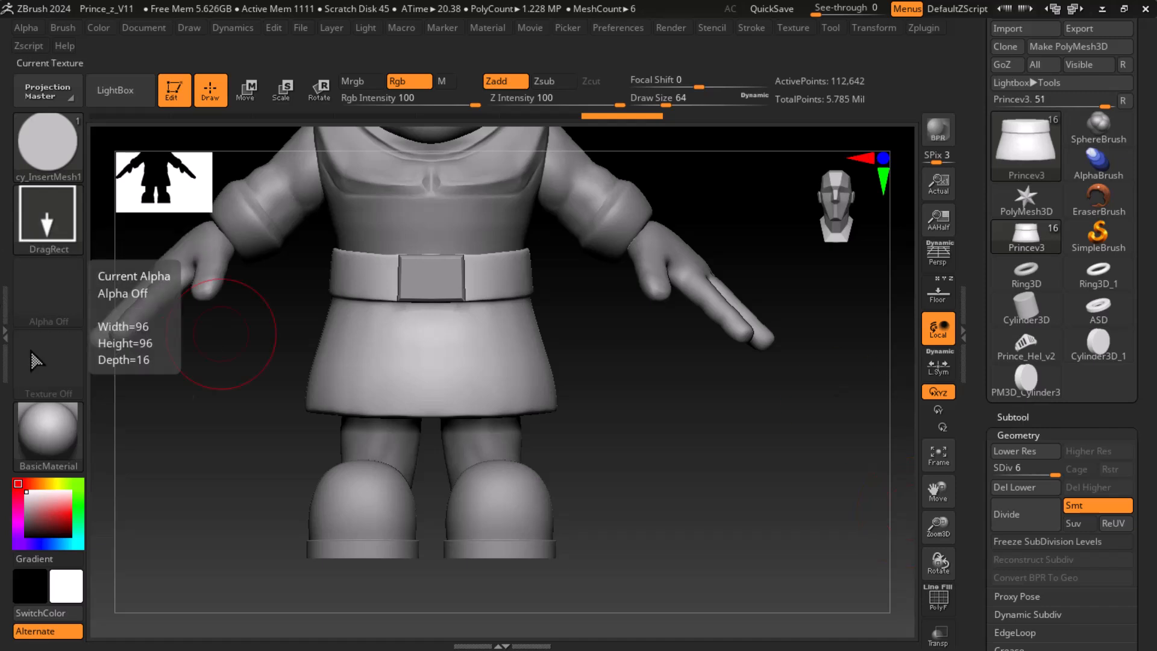
{"action": "left_click_drag", "start_coordinate": [673, 472], "coordinate": [693, 501], "text": "alt"}
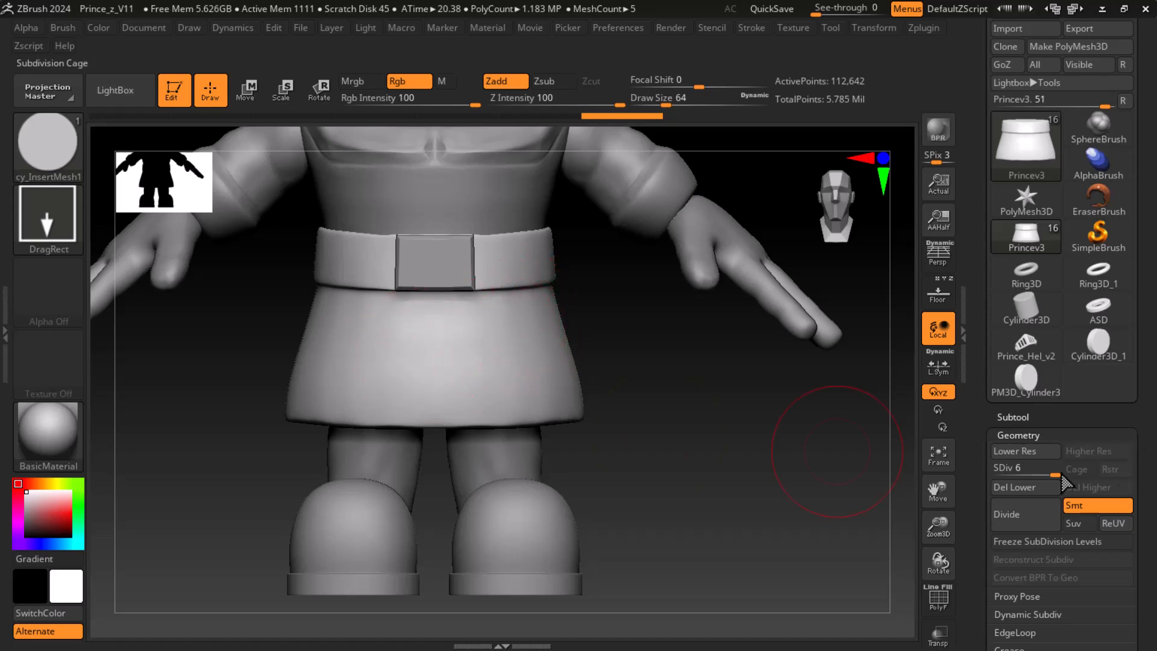
- Lower the skirt to subdivision level 1 and turn on its polyframe display
{"action": "left_click_drag", "start_coordinate": [1034, 473], "coordinate": [987, 475]}
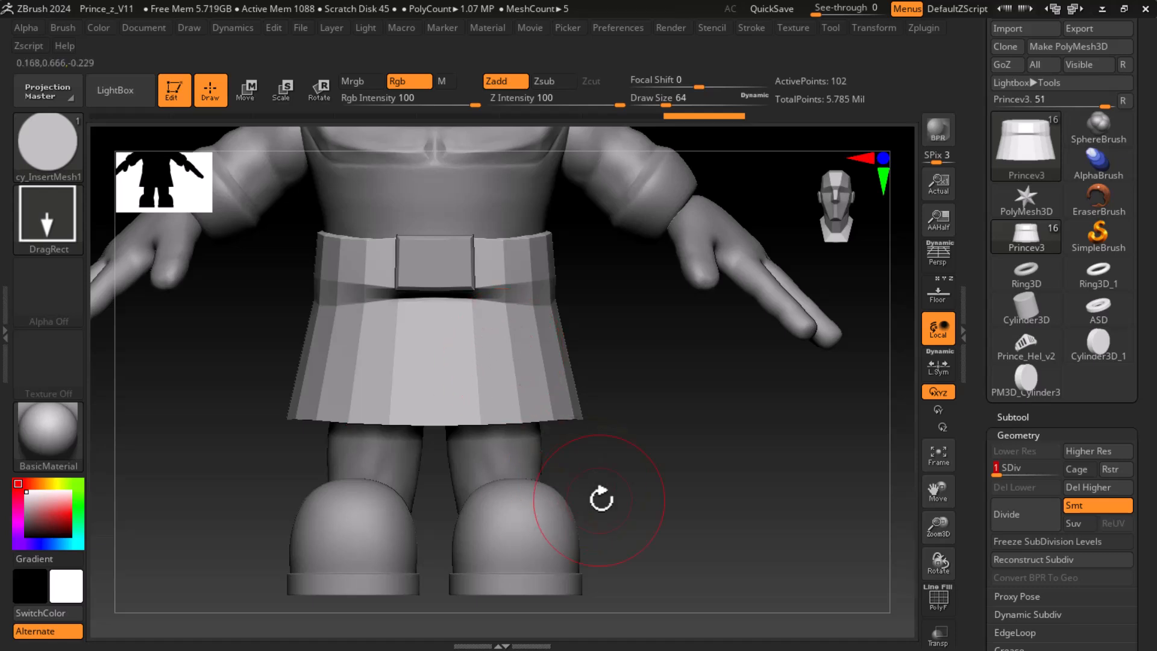
{"action": "mouse_move", "coordinate": [707, 468]}
{"action": "left_mouse_down"}
{"action": "mouse_move", "coordinate": [732, 460]}
{"action": "mouse_move", "coordinate": [791, 478]}
{"action": "mouse_move", "coordinate": [809, 464]}
{"action": "left_mouse_up"}
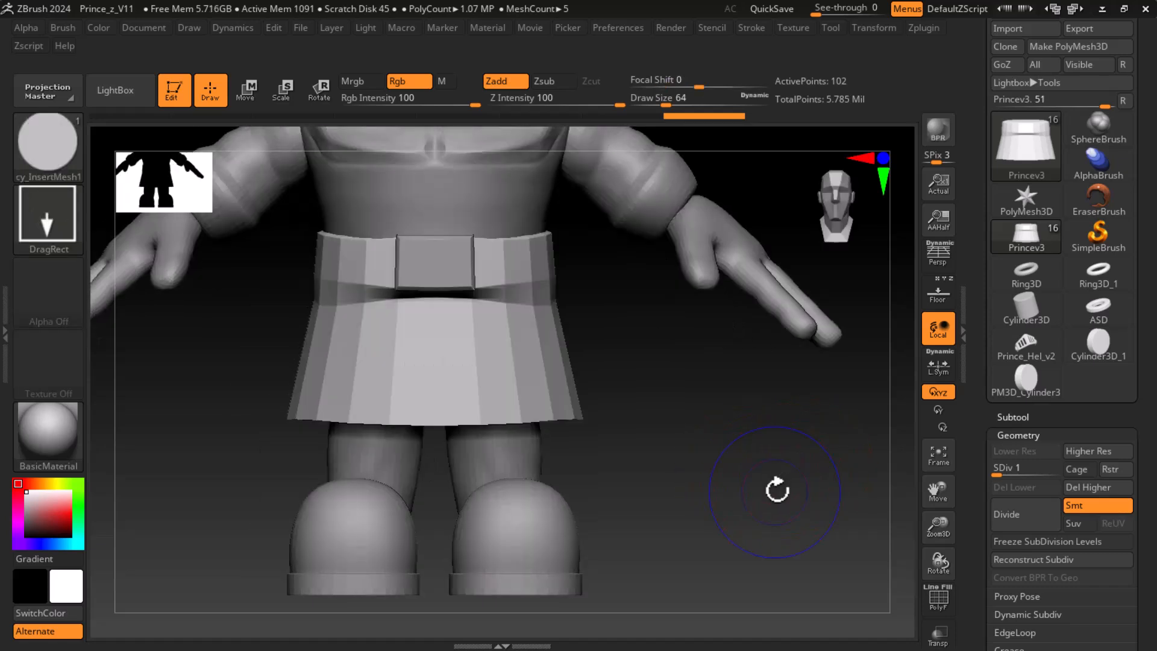
{"action": "key", "text": "shift"}
{"action": "key", "text": "shift+f"}
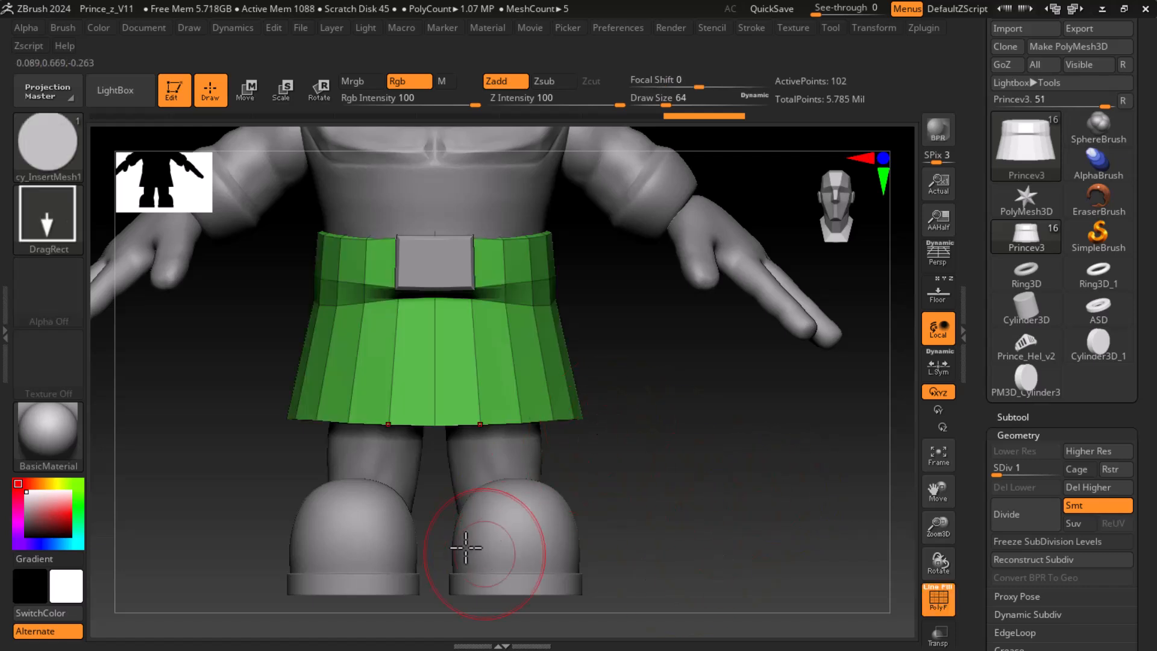
- Set the draw size to 28 and try to insert a row of discs across the skirt
{"action": "left_click", "coordinate": [751, 29]}
{"action": "left_click", "coordinate": [785, 328]}
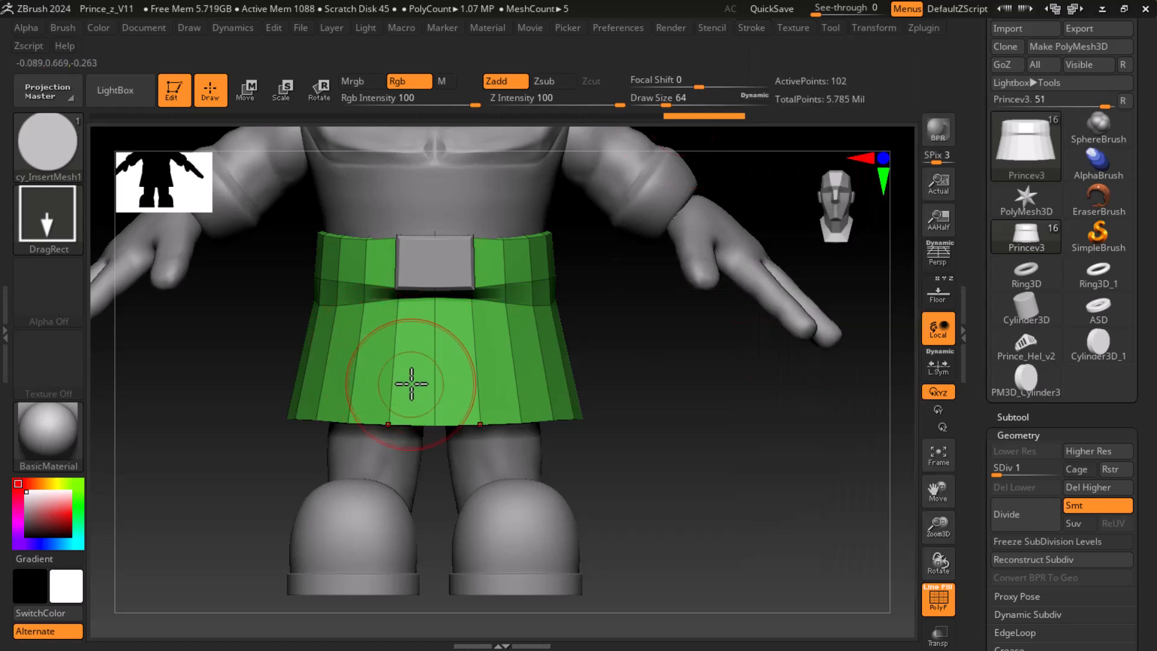
{"action": "key", "text": "bracketleft"}
{"action": "key", "text": "bracketleft"}
{"action": "key", "text": "bracketleft"}
{"action": "key", "text": "bracketleft"}
{"action": "key", "text": "bracketleft"}
{"action": "key", "text": "bracketleft"}
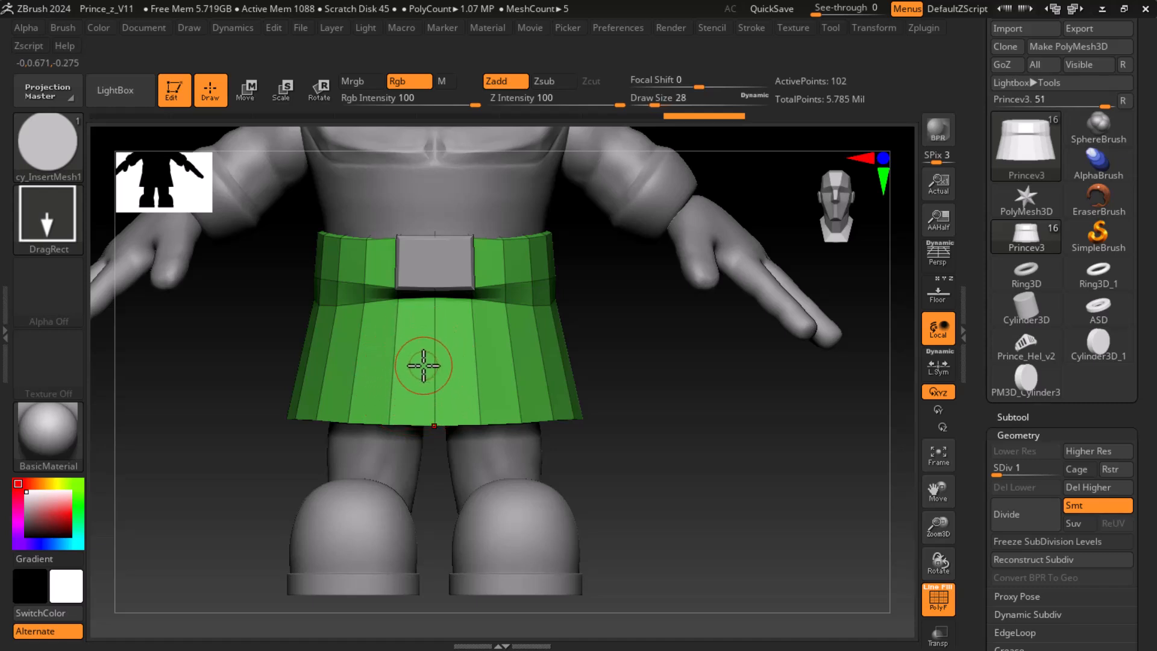
{"action": "left_click_drag", "start_coordinate": [412, 370], "coordinate": [444, 370]}
{"action": "left_click_drag", "start_coordinate": [554, 374], "coordinate": [560, 375]}
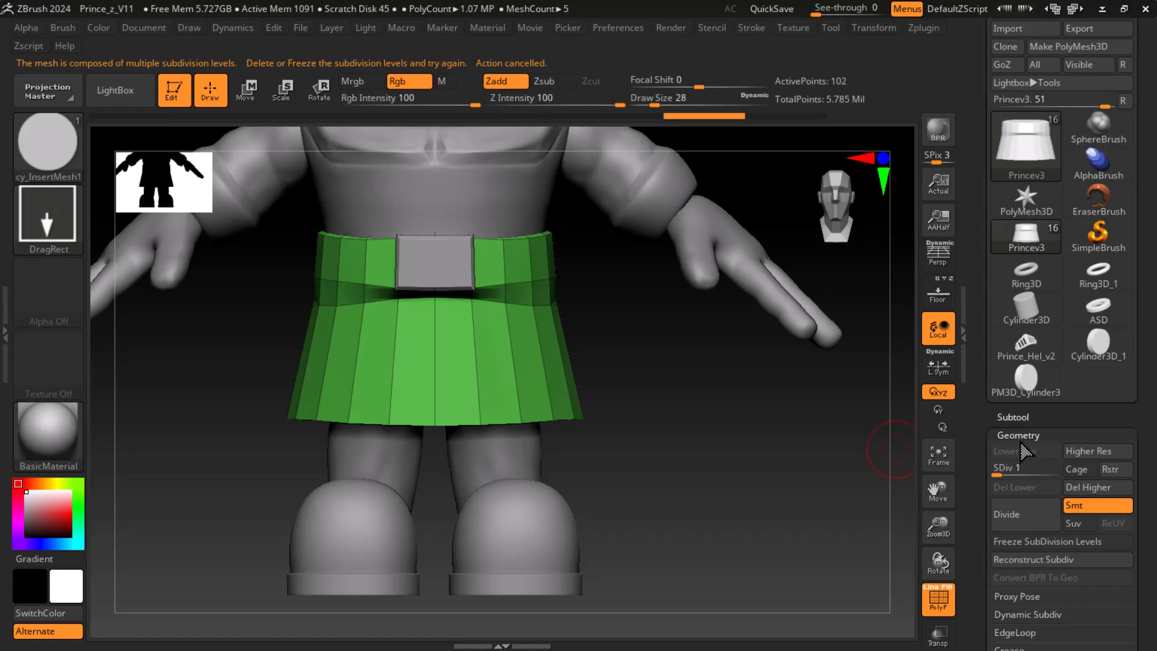
- Duplicate the skirt subtool and delete the copy's higher subdivision levels
{"action": "left_click", "coordinate": [1018, 417]}
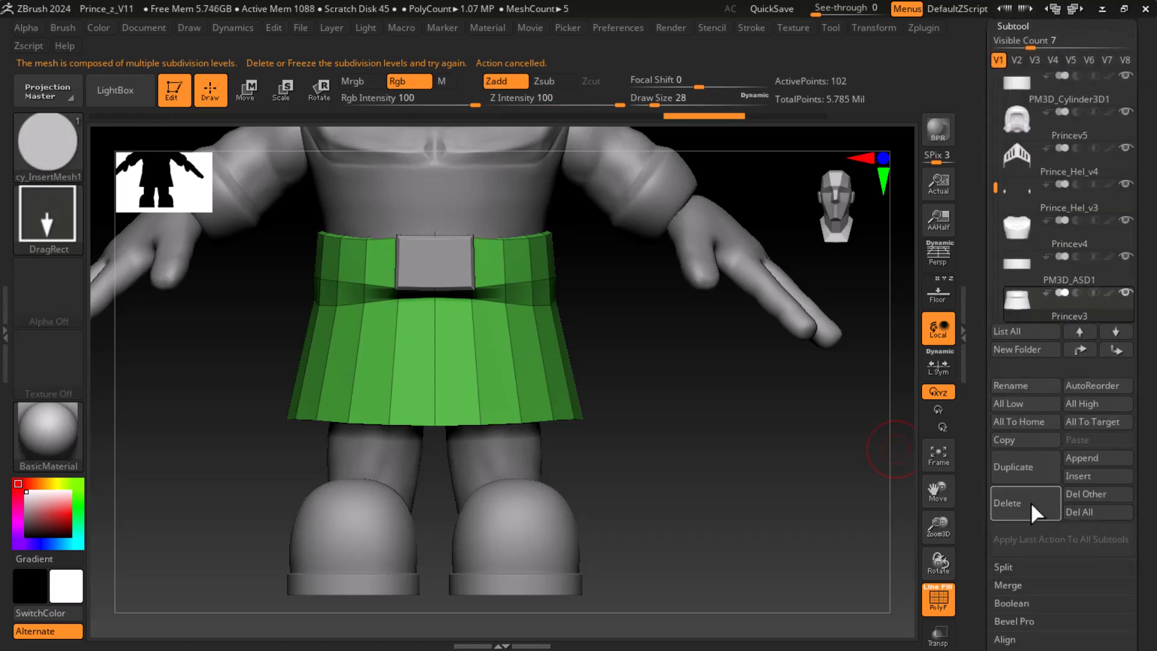
{"action": "left_click", "coordinate": [1026, 462]}
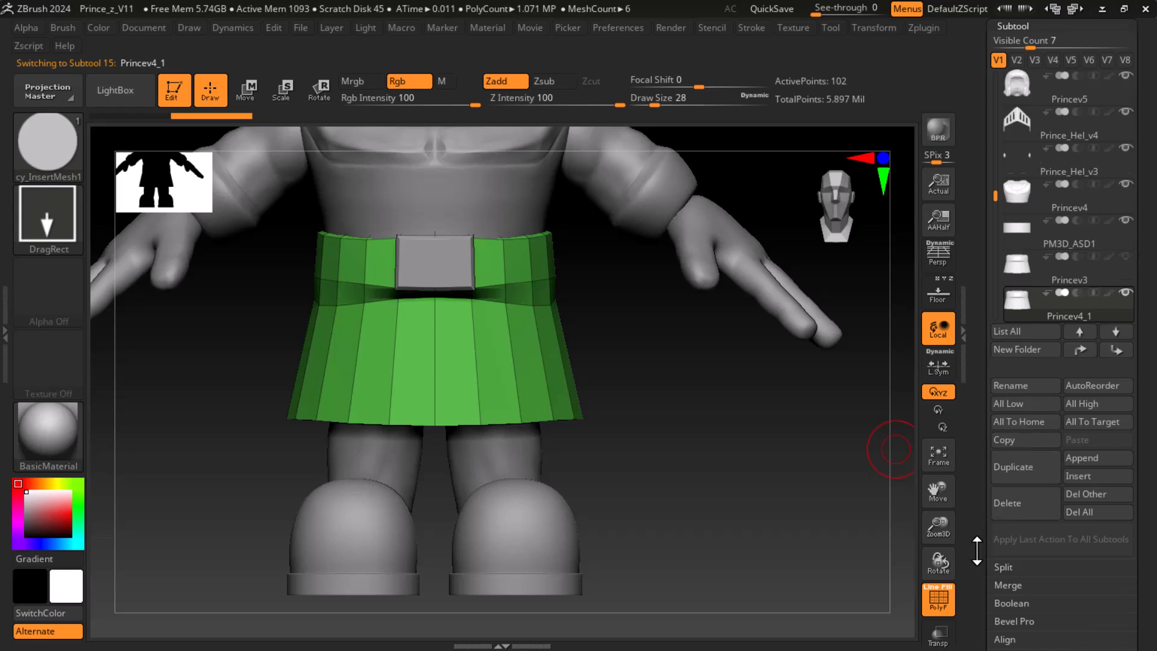
{"action": "scroll", "coordinate": [977, 550], "scroll_direction": "down", "scroll_amount": 4}
{"action": "left_click", "coordinate": [1019, 537]}
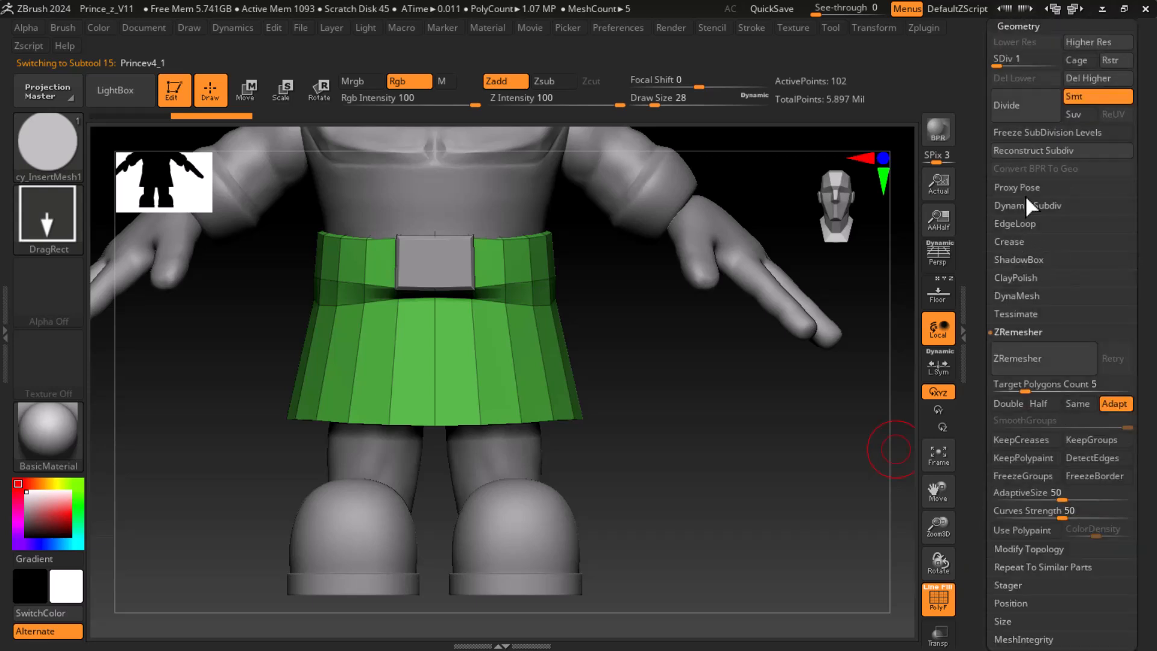
{"action": "left_click", "coordinate": [1092, 78]}
- Try to insert a ring of discs around the lower half of the skirt
{"action": "left_click_drag", "start_coordinate": [352, 378], "coordinate": [553, 380]}
{"action": "mouse_move", "coordinate": [723, 457]}
{"action": "left_mouse_down"}
{"action": "mouse_move", "coordinate": [703, 395]}
{"action": "mouse_move", "coordinate": [726, 470]}
{"action": "mouse_move", "coordinate": [702, 452]}
{"action": "left_mouse_up"}
{"action": "key", "text": "ctrl+z"}
{"action": "left_click_drag", "start_coordinate": [390, 372], "coordinate": [586, 373]}
{"action": "left_click_drag", "start_coordinate": [760, 492], "coordinate": [771, 548], "text": "alt"}
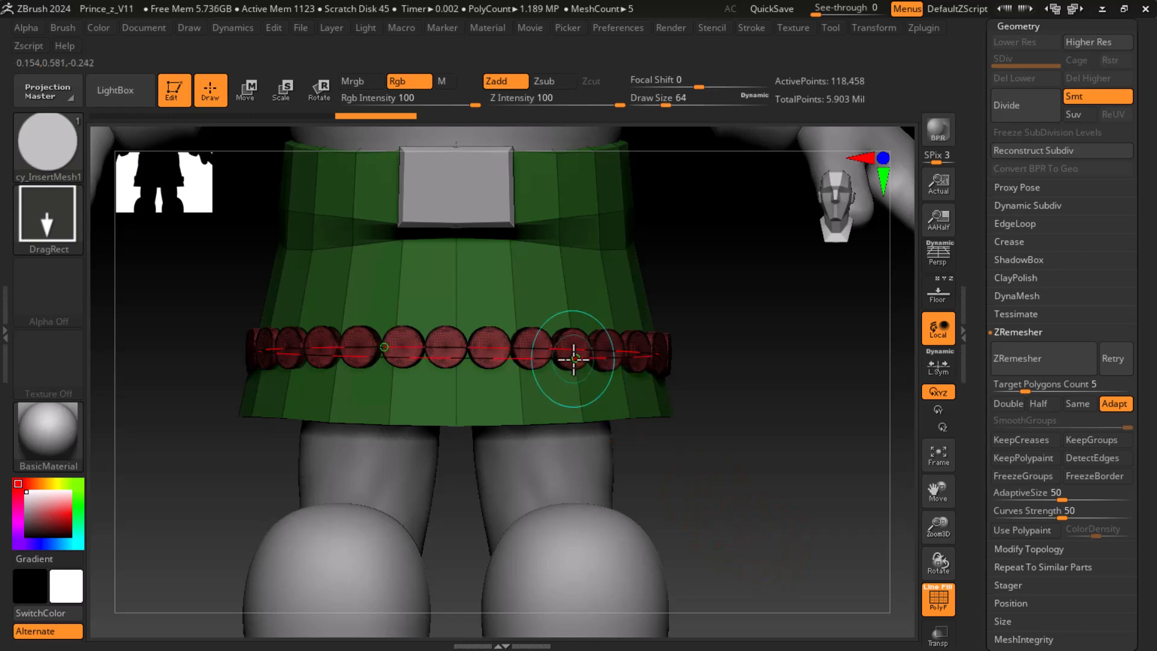
- Try a draw size of 92 on the disc ring and undo the inserted discs
{"action": "key", "text": "bracketright"}
{"action": "key", "text": "bracketright"}
{"action": "key", "text": "bracketright"}
{"action": "key", "text": "bracketright"}
{"action": "key", "text": "bracketright"}
{"action": "key", "text": "bracketright"}
{"action": "key", "text": "bracketright"}
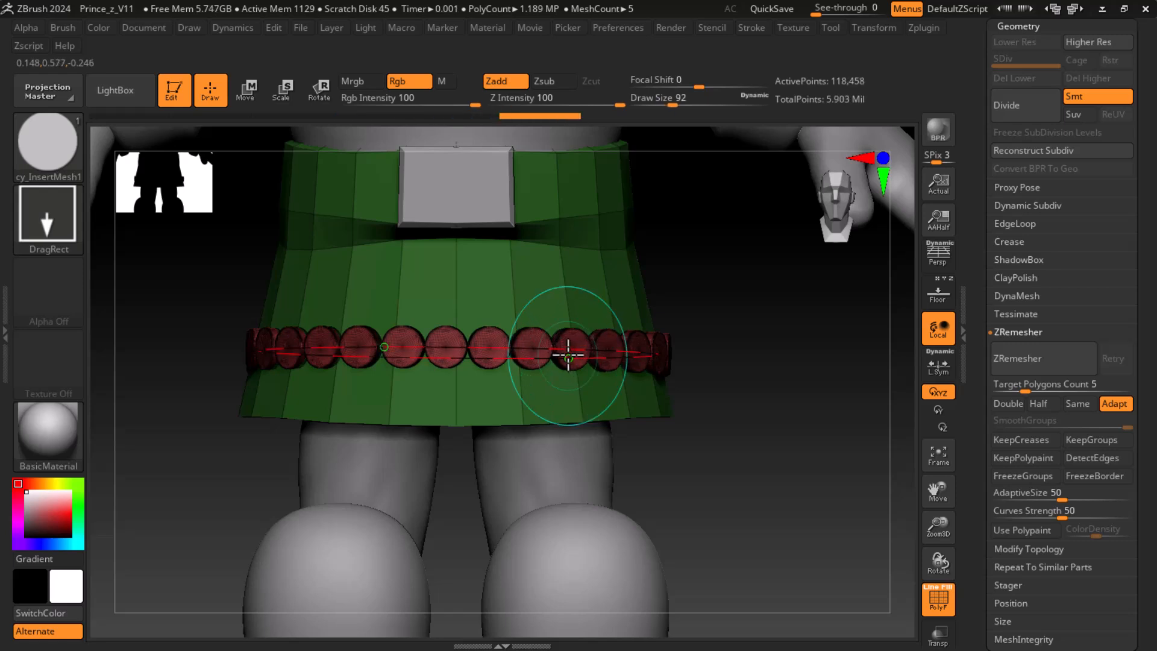
{"action": "right_click_drag", "start_coordinate": [758, 417], "coordinate": [774, 428], "text": "ctrl"}
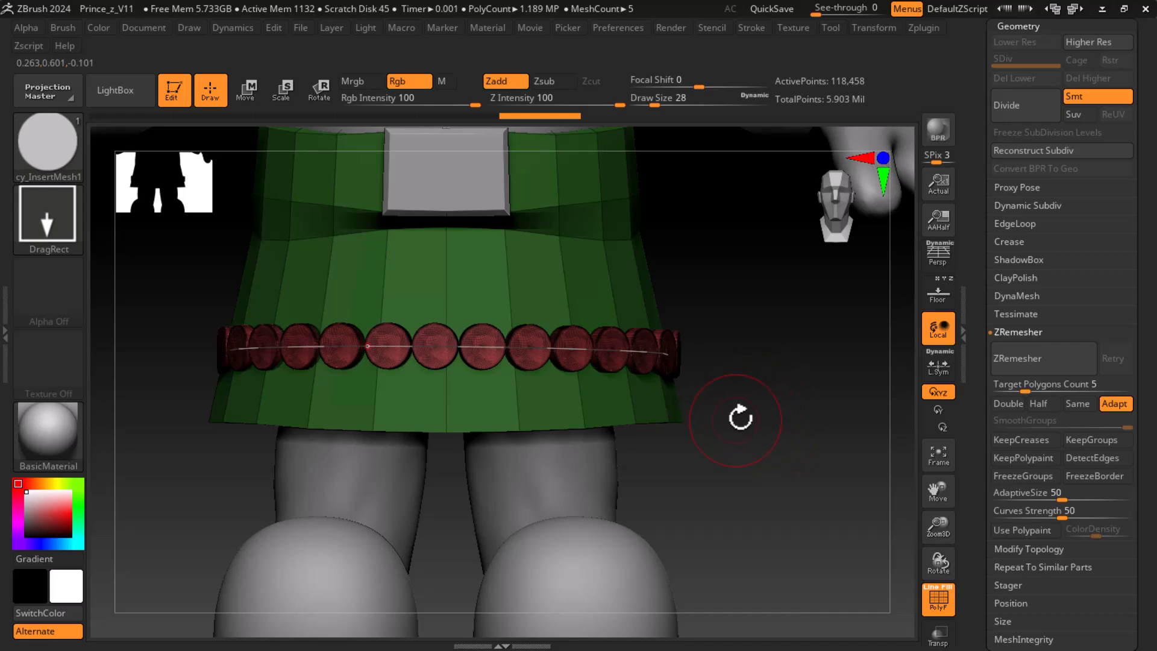
{"action": "key", "text": "ctrl+z"}
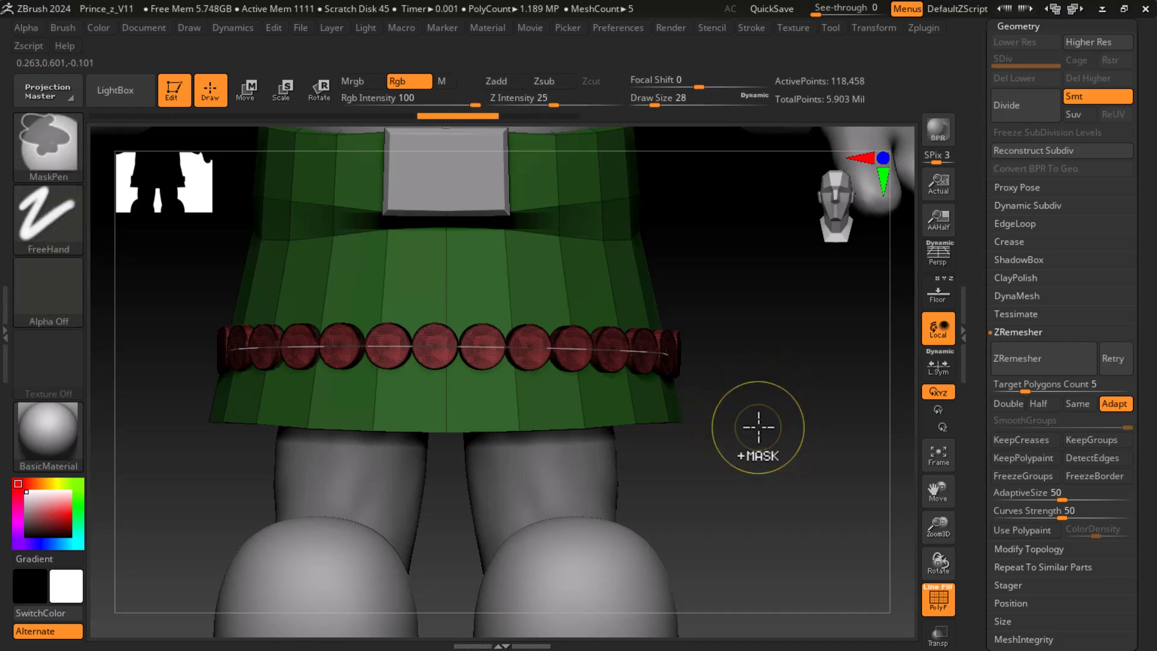
{"action": "key", "text": "ctrl+z"}
{"action": "key", "text": "ctrl+z"}
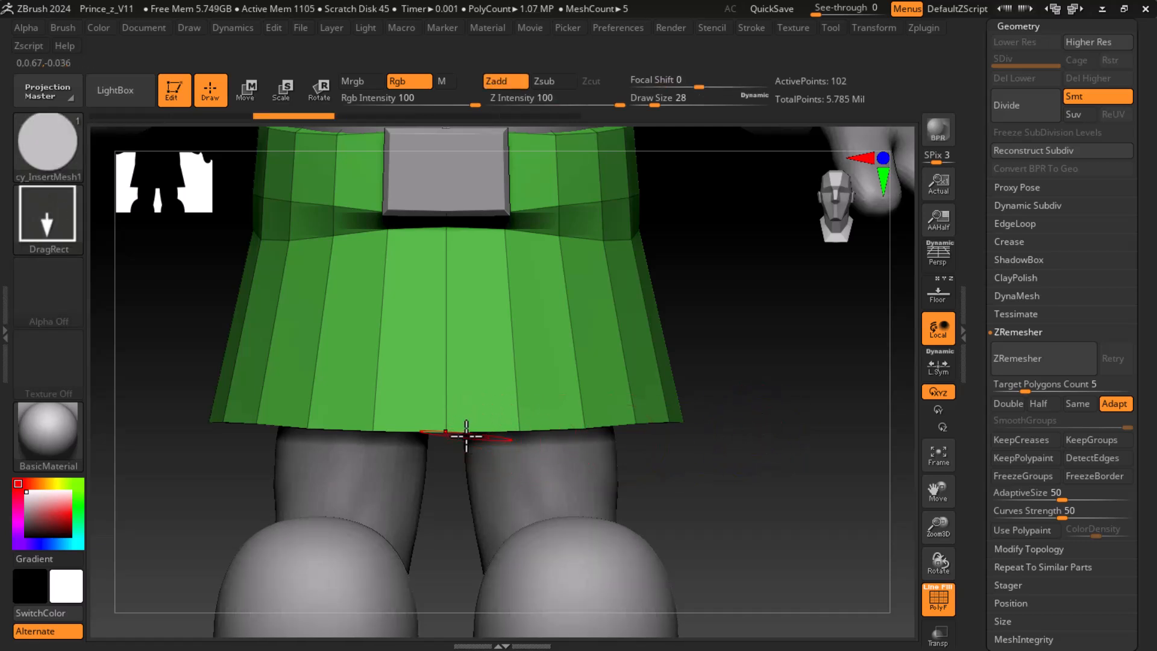
- Try a ring of discs along the skirt's hem and another one just below the belt
{"action": "mouse_move", "coordinate": [452, 431]}
{"action": "left_mouse_down"}
{"action": "mouse_move", "coordinate": [687, 415]}
{"action": "mouse_move", "coordinate": [668, 446]}
{"action": "left_mouse_up"}
{"action": "key", "text": "ctrl+z"}
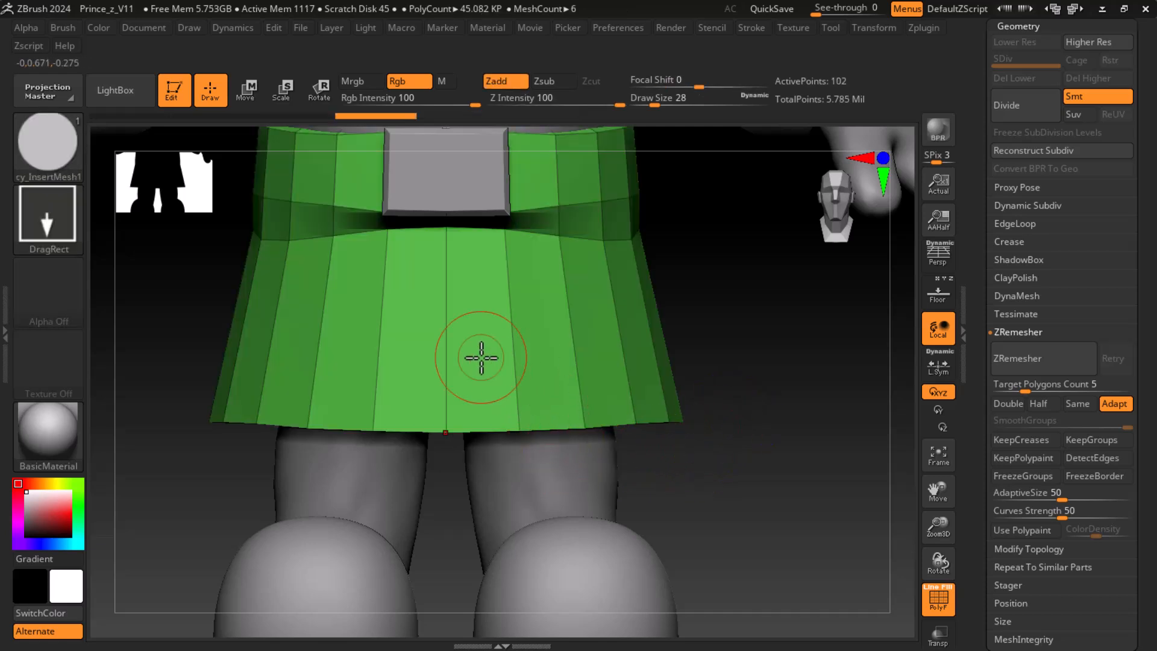
{"action": "left_click_drag", "start_coordinate": [451, 262], "coordinate": [687, 262]}
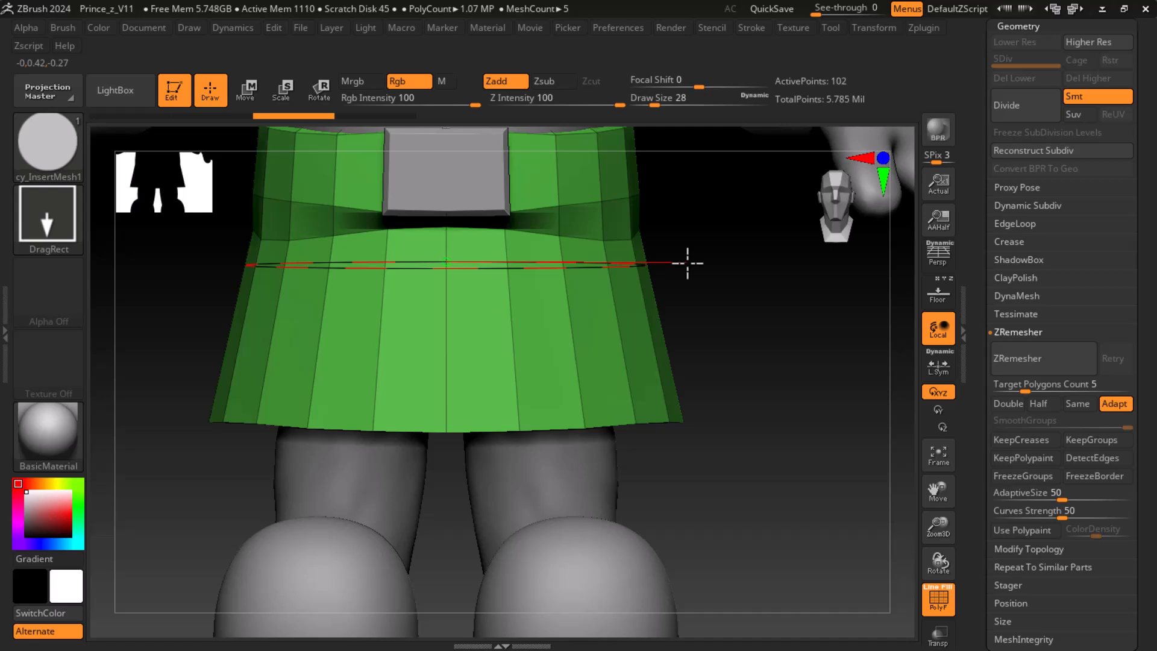
{"action": "left_click_drag", "start_coordinate": [687, 263], "coordinate": [691, 258]}
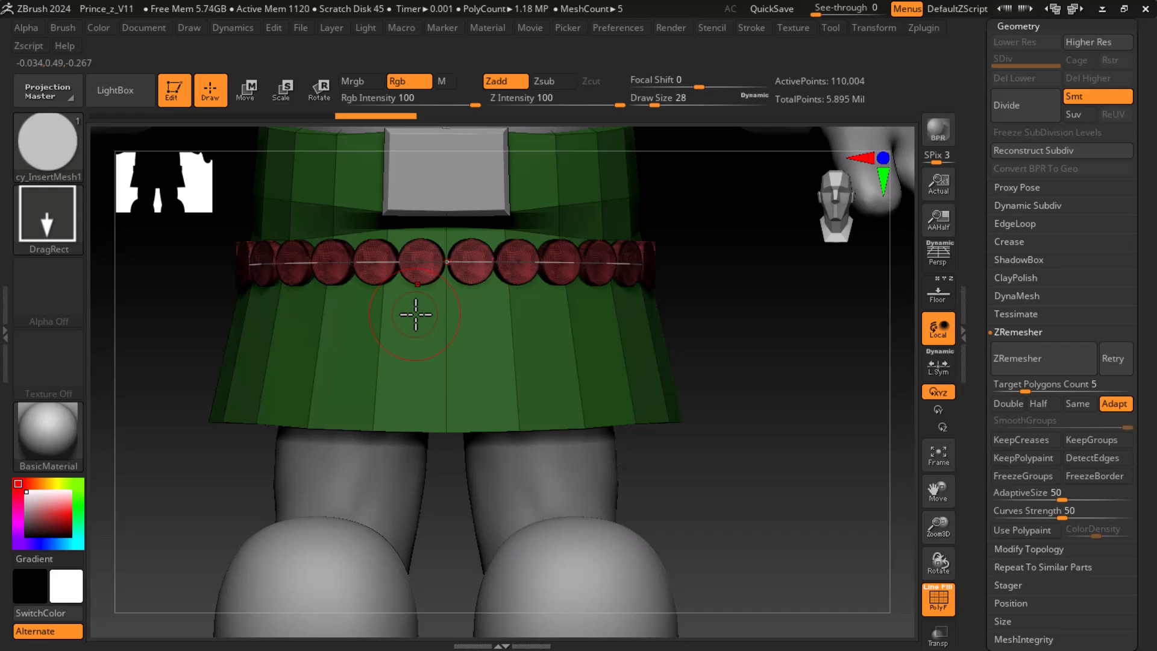
- Set the draw size to 40 and try a second ring of larger discs below the first one
{"action": "key", "text": "bracketright"}
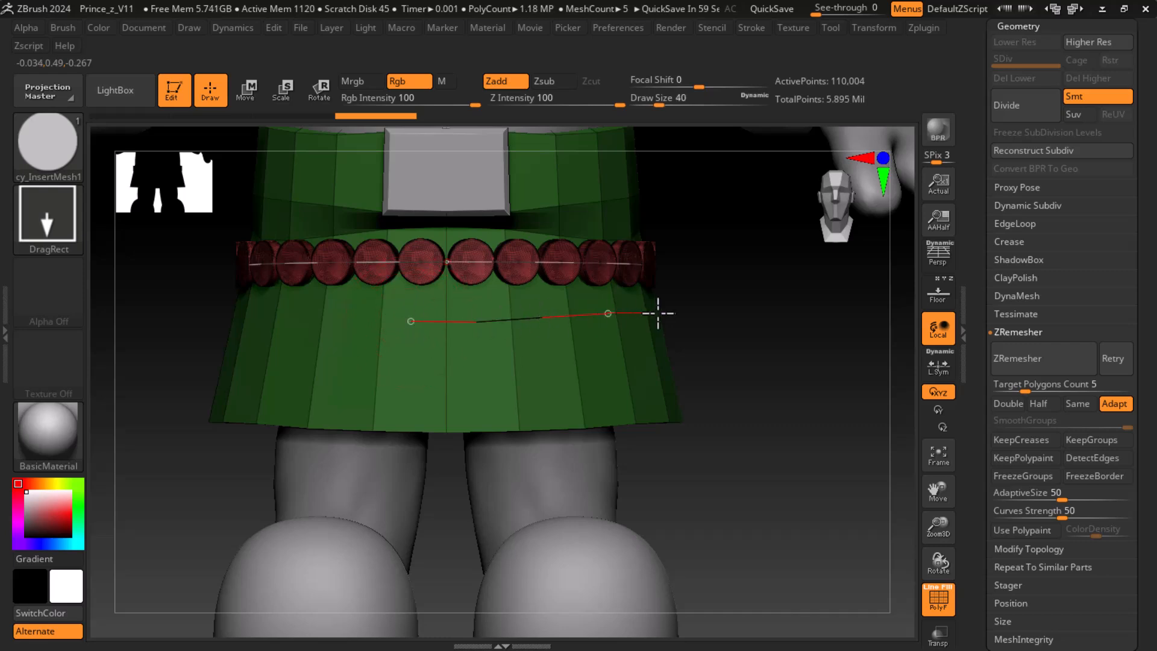
{"action": "left_click_drag", "start_coordinate": [692, 313], "coordinate": [696, 314]}
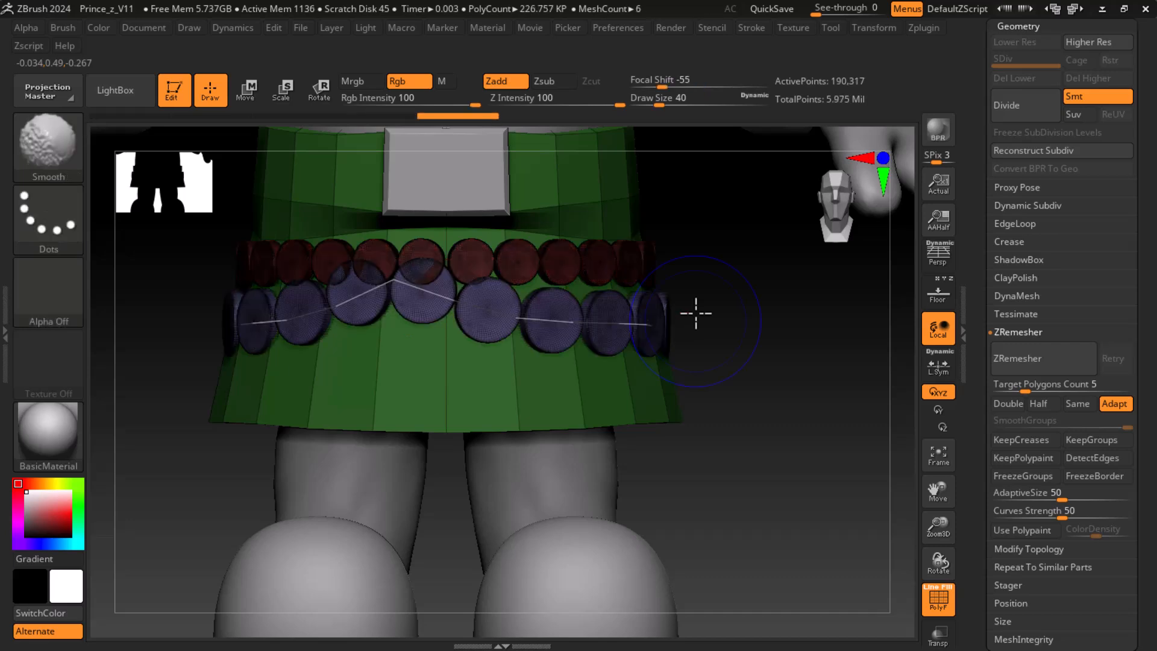
{"action": "key", "text": "ctrl+z"}
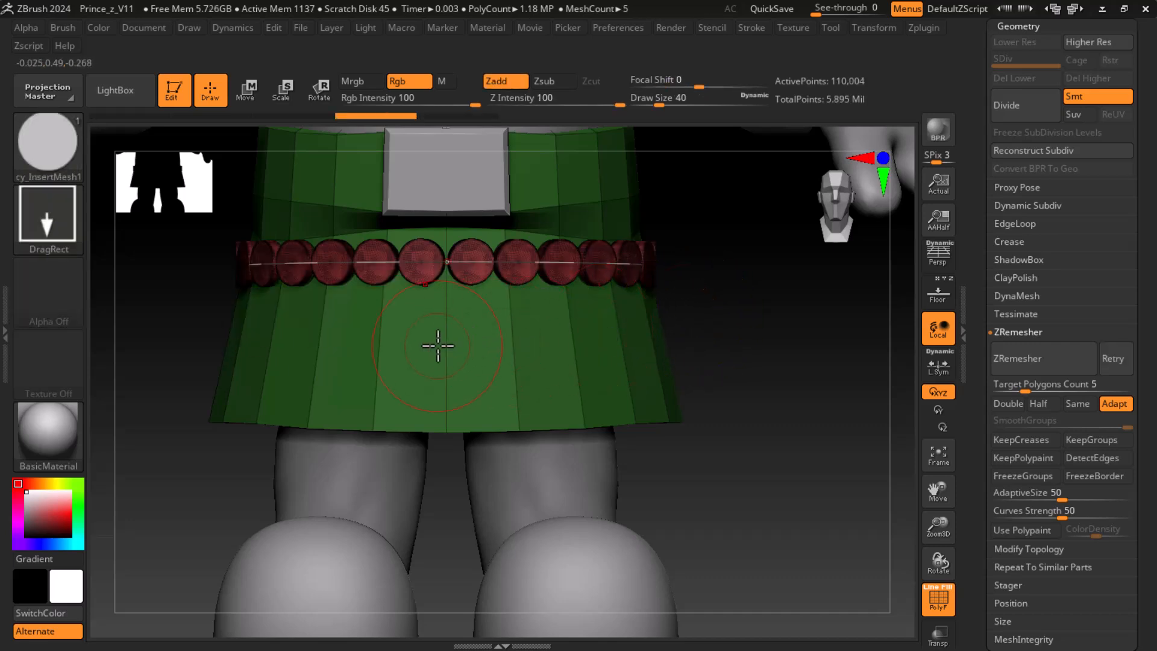
- Try to pull the disc ring's curve down the skirt, and undo all inserted discs
{"action": "mouse_move", "coordinate": [448, 263]}
{"action": "left_mouse_down"}
{"action": "mouse_move", "coordinate": [452, 323]}
{"action": "mouse_move", "coordinate": [455, 279]}
{"action": "mouse_move", "coordinate": [392, 271]}
{"action": "mouse_move", "coordinate": [399, 318]}
{"action": "mouse_move", "coordinate": [452, 372]}
{"action": "left_mouse_up"}
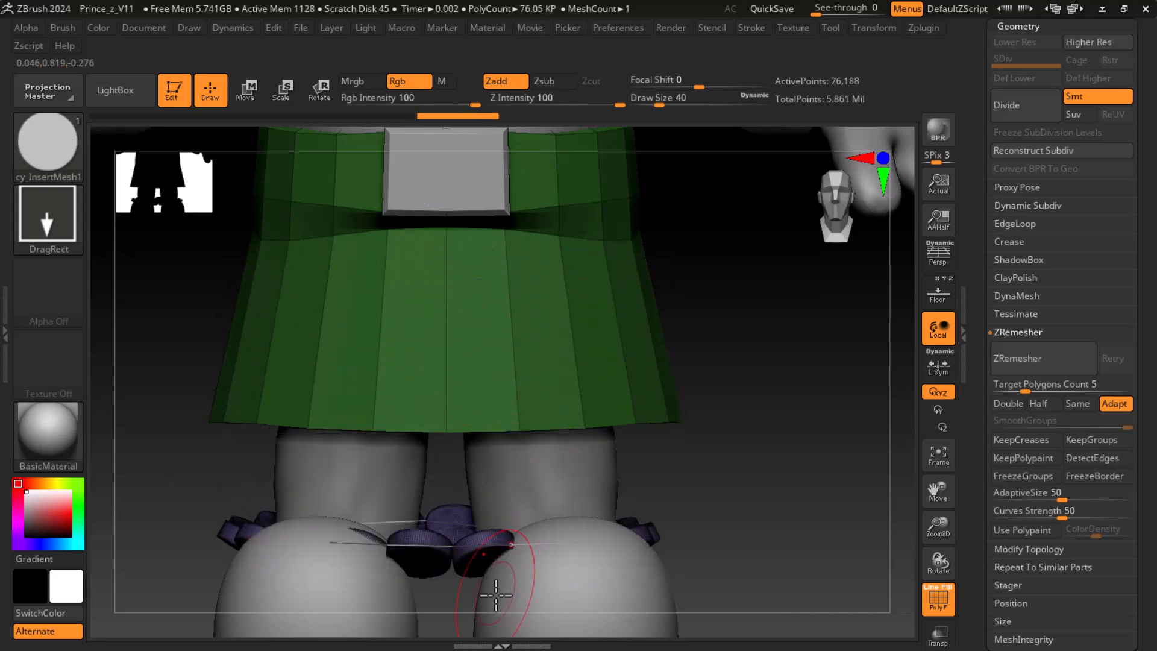
{"action": "mouse_move", "coordinate": [425, 545]}
{"action": "left_mouse_down"}
{"action": "mouse_move", "coordinate": [460, 421]}
{"action": "mouse_move", "coordinate": [460, 292]}
{"action": "mouse_move", "coordinate": [251, 205]}
{"action": "mouse_move", "coordinate": [162, 452]}
{"action": "mouse_move", "coordinate": [633, 414]}
{"action": "mouse_move", "coordinate": [486, 620]}
{"action": "mouse_move", "coordinate": [181, 271]}
{"action": "mouse_move", "coordinate": [896, 358]}
{"action": "mouse_move", "coordinate": [369, 406]}
{"action": "mouse_move", "coordinate": [473, 480]}
{"action": "left_mouse_up"}
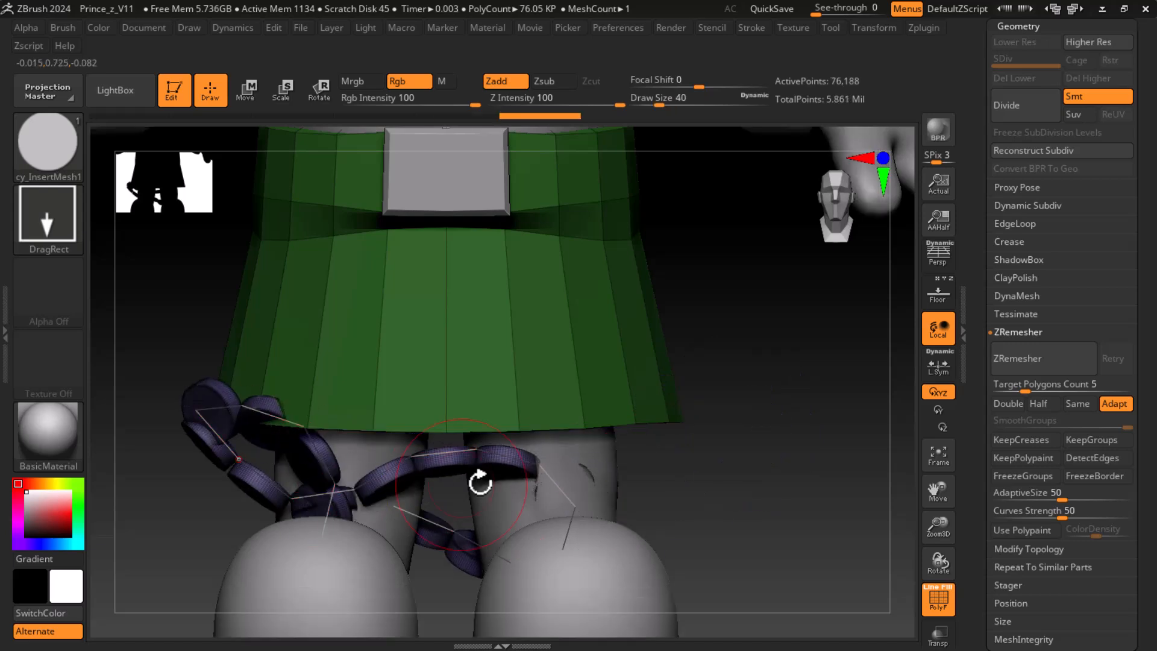
{"action": "key", "text": "ctrl"}
{"action": "key", "text": "ctrl+z"}
{"action": "key", "text": "ctrl+z"}
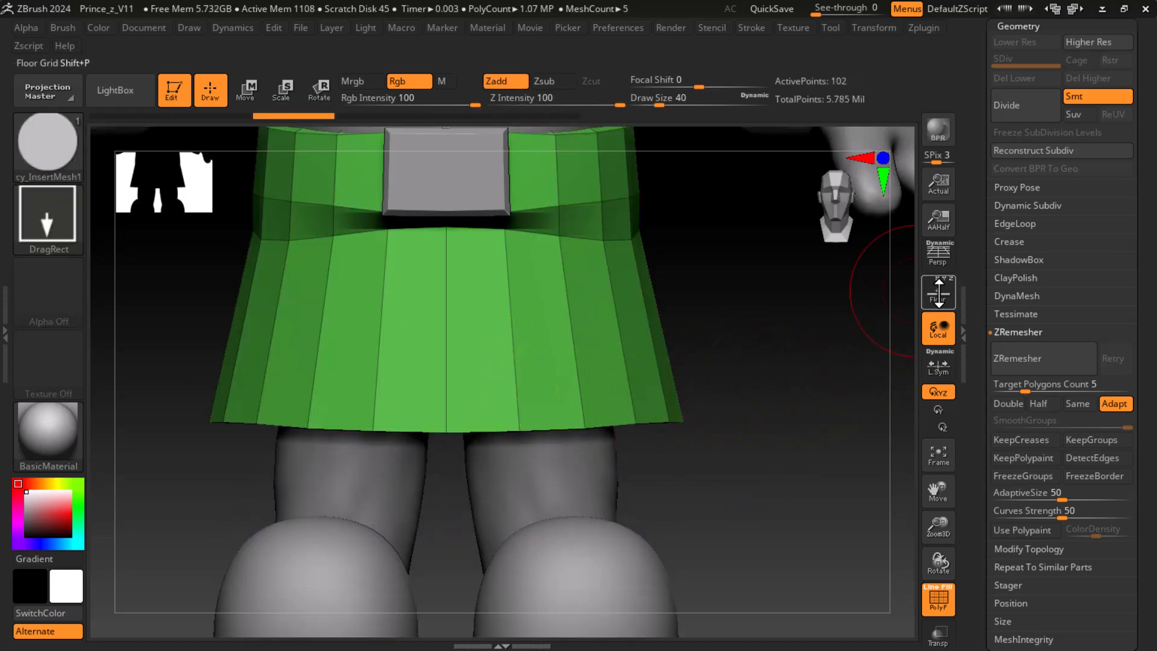
- Try a ring of draw-size-40 discs along the skirt's hem, check it from several sides and undo it
{"action": "mouse_move", "coordinate": [283, 376]}
{"action": "left_mouse_down"}
{"action": "mouse_move", "coordinate": [775, 372]}
{"action": "mouse_move", "coordinate": [656, 480]}
{"action": "mouse_move", "coordinate": [711, 526]}
{"action": "left_mouse_up"}
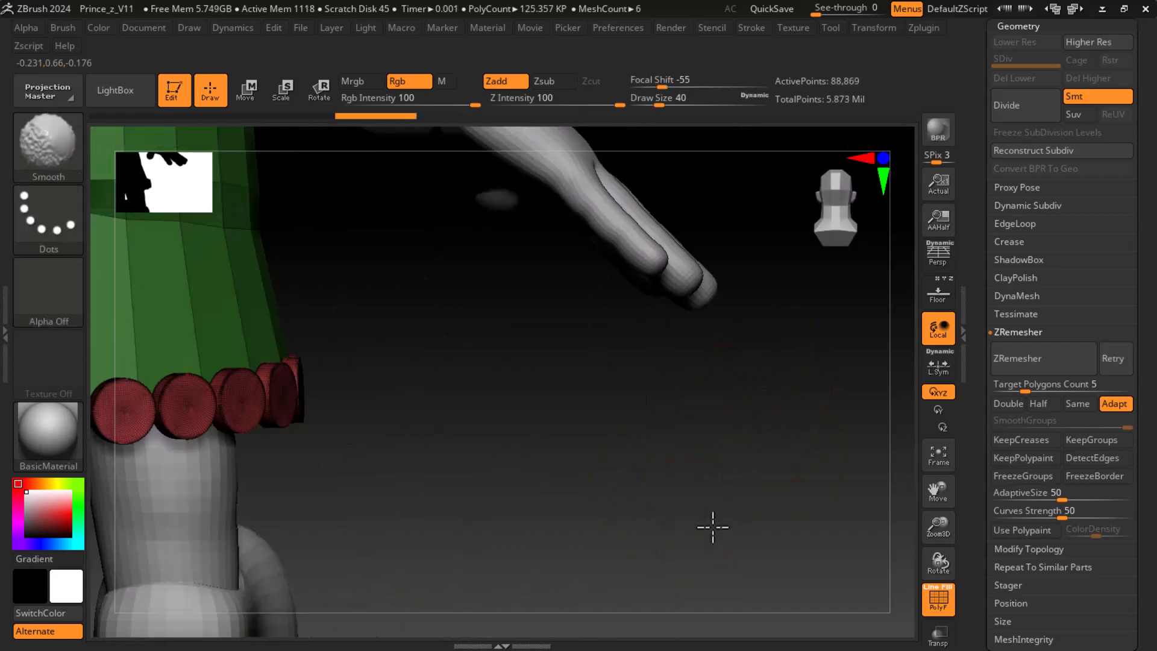
{"action": "left_click_drag", "start_coordinate": [491, 508], "coordinate": [609, 445], "text": "alt"}
{"action": "left_click_drag", "start_coordinate": [609, 445], "coordinate": [756, 571]}
{"action": "left_click_drag", "start_coordinate": [713, 424], "coordinate": [715, 395]}
{"action": "left_click_drag", "start_coordinate": [382, 408], "coordinate": [422, 381]}
{"action": "left_click_drag", "start_coordinate": [681, 386], "coordinate": [618, 459]}
{"action": "key", "text": "ctrl+z"}
{"action": "key", "text": "ctrl+z"}
{"action": "key", "text": "ctrl+z"}
{"action": "key", "text": "ctrl+z"}
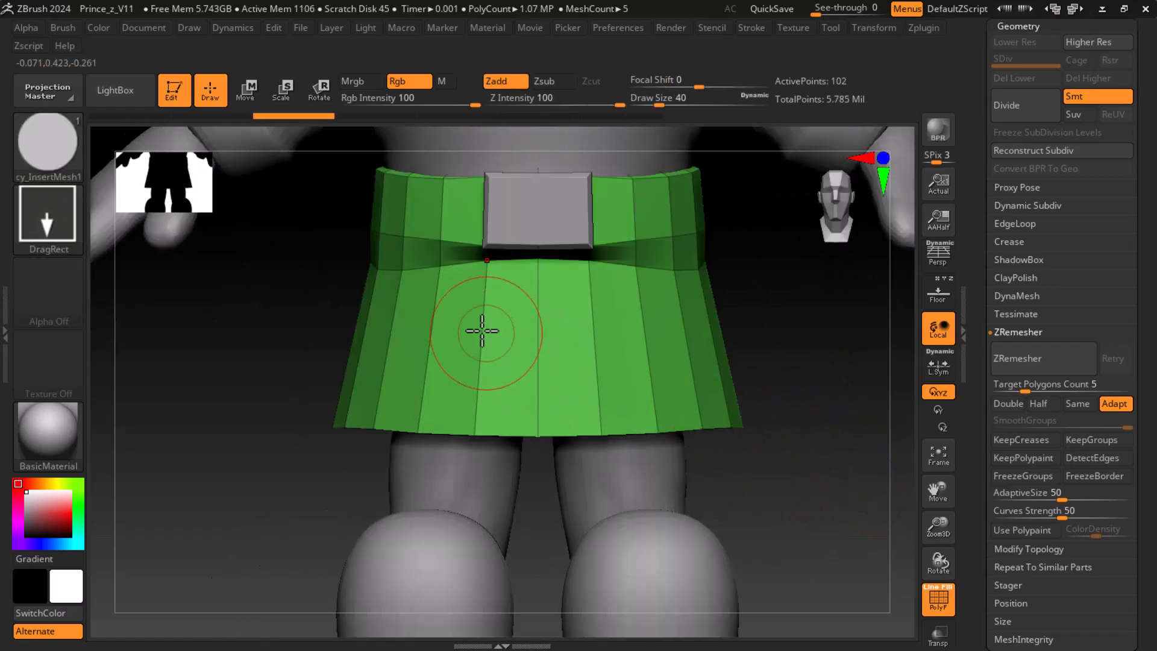
- Insert a ring of discs around the upper skirt, try a second ring below it and undo that second ring
{"action": "left_click_drag", "start_coordinate": [482, 301], "coordinate": [617, 300]}
{"action": "left_click_drag", "start_coordinate": [714, 301], "coordinate": [749, 302]}
{"action": "left_click_drag", "start_coordinate": [474, 371], "coordinate": [796, 360]}
{"action": "key", "text": "ctrl+z"}
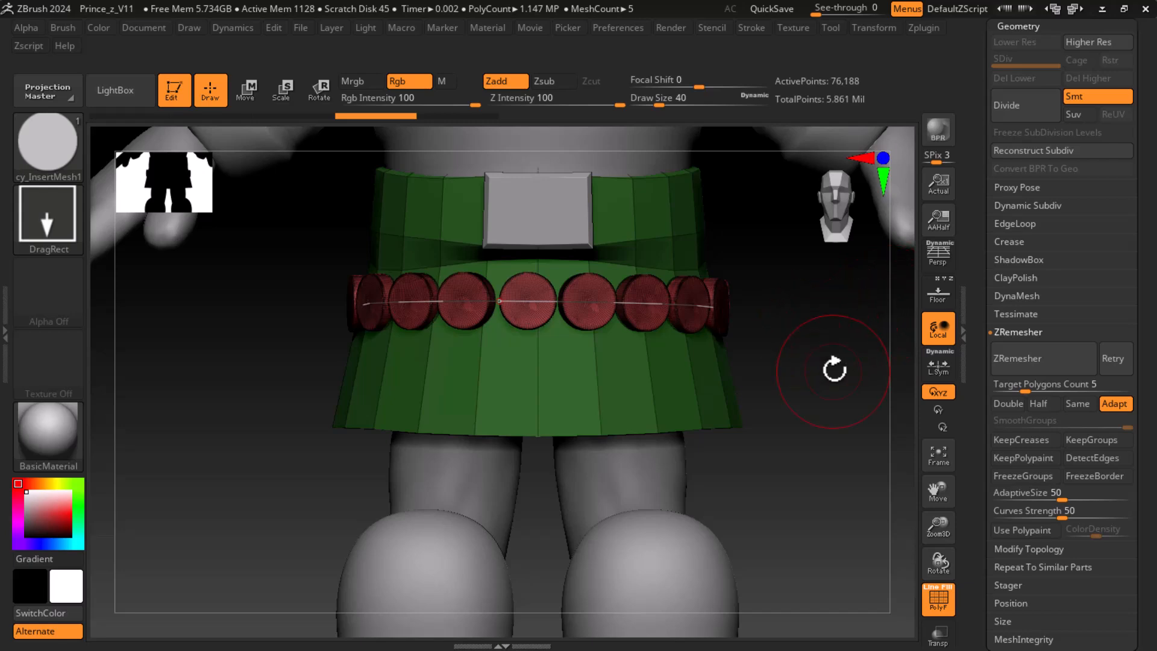
- Move the disc ring slightly up the skirt with the Move gizmo, checking its position from the side and front
{"action": "mouse_move", "coordinate": [749, 367]}
{"action": "left_mouse_down"}
{"action": "mouse_move", "coordinate": [902, 367]}
{"action": "mouse_move", "coordinate": [751, 426]}
{"action": "mouse_move", "coordinate": [748, 440]}
{"action": "mouse_move", "coordinate": [556, 323]}
{"action": "left_mouse_up"}
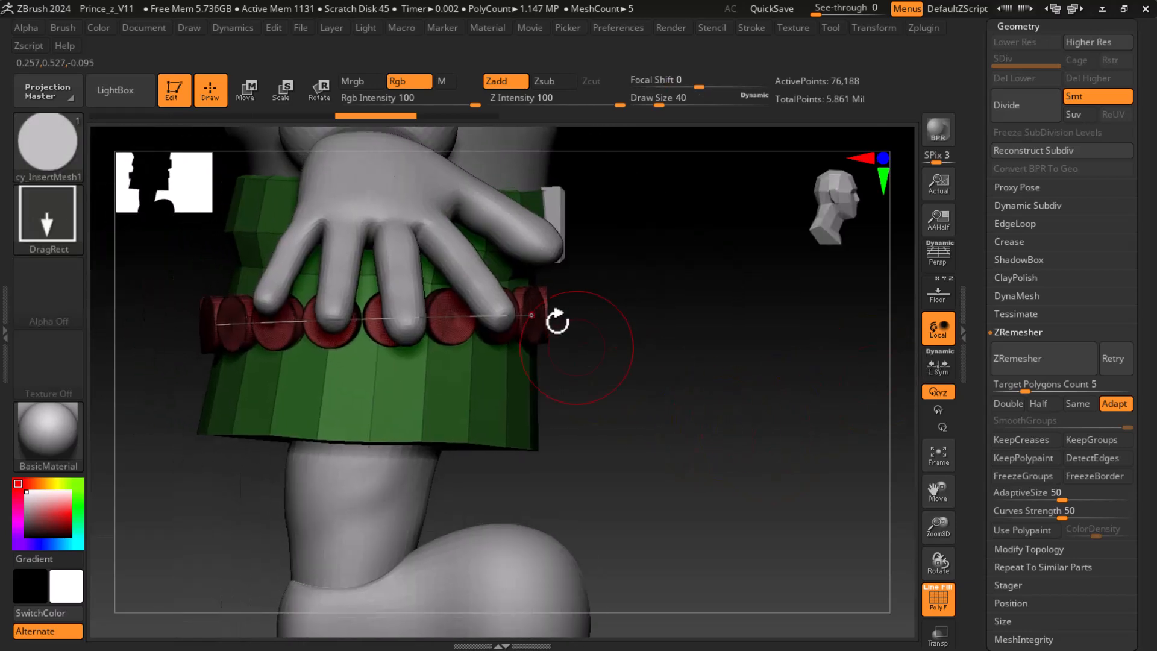
{"action": "left_click", "coordinate": [252, 95]}
{"action": "left_click_drag", "start_coordinate": [384, 235], "coordinate": [384, 230]}
{"action": "left_click_drag", "start_coordinate": [432, 261], "coordinate": [437, 266]}
{"action": "left_click_drag", "start_coordinate": [749, 421], "coordinate": [847, 468]}
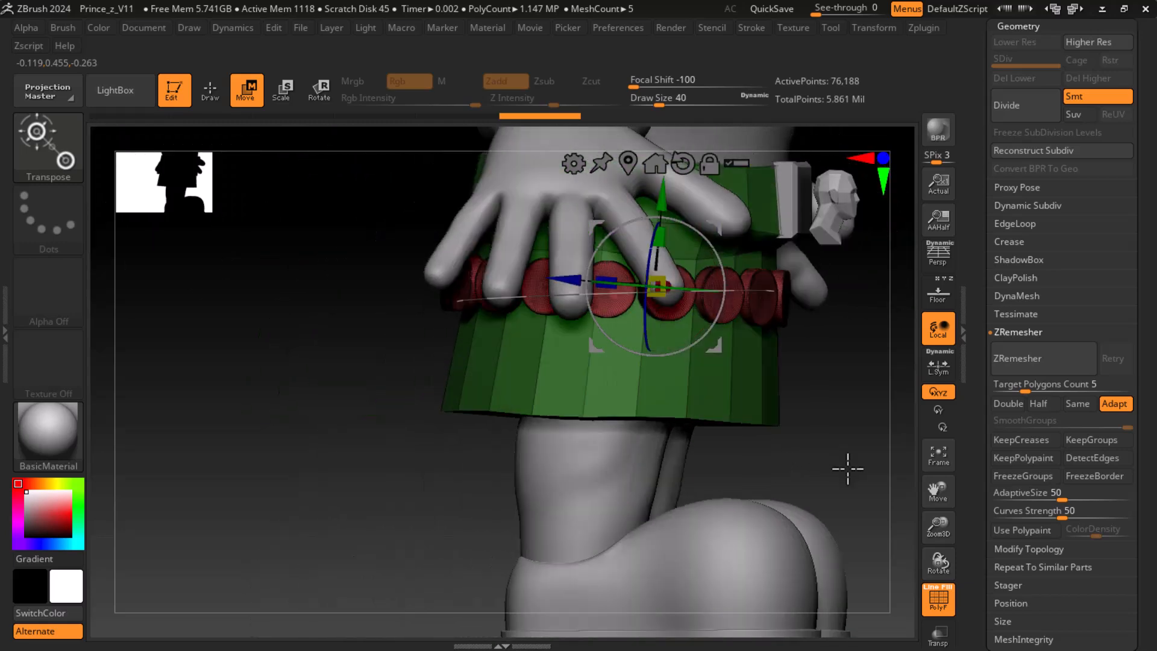
{"action": "left_click_drag", "start_coordinate": [874, 426], "coordinate": [796, 474], "text": "shift"}
{"action": "left_click_drag", "start_coordinate": [586, 252], "coordinate": [588, 233]}
{"action": "left_click_drag", "start_coordinate": [873, 426], "coordinate": [803, 442]}
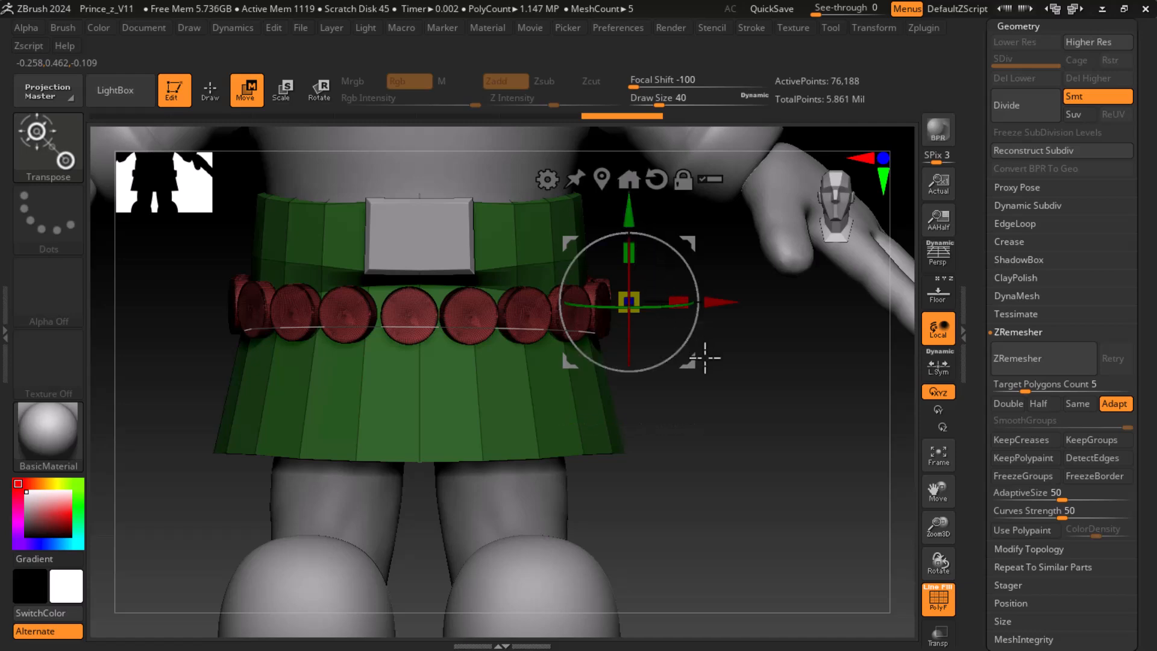
- Consult the scales on the reference character's skirt and raise the disc ring further towards the belt
{"action": "key", "text": "super"}
{"action": "left_click", "coordinate": [401, 646]}
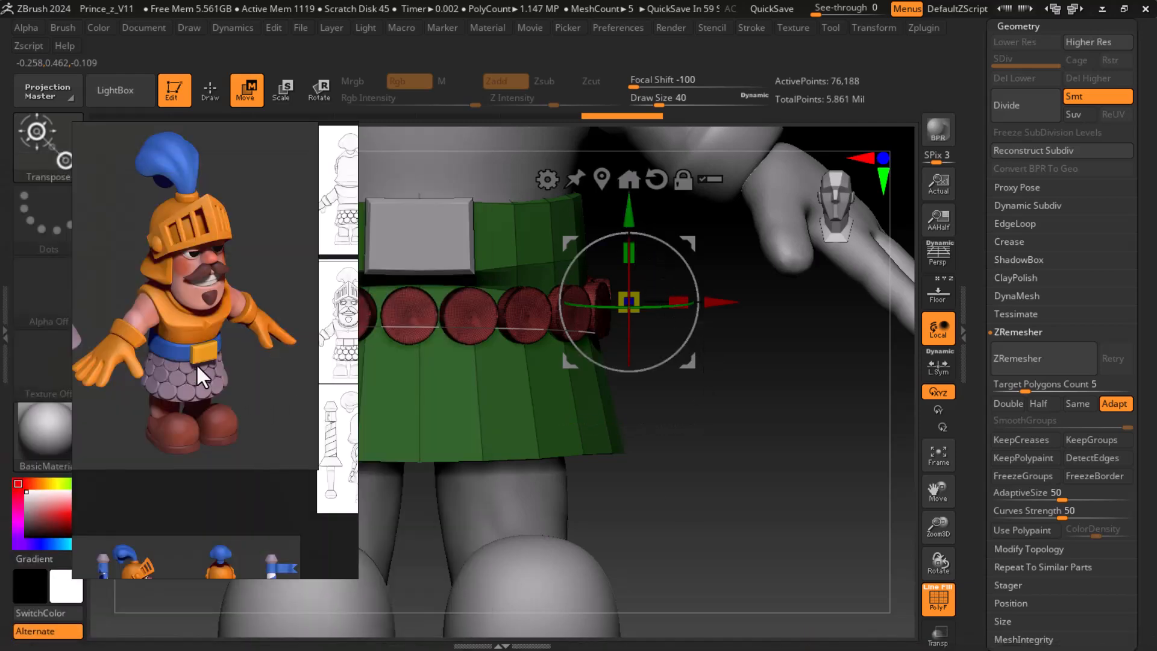
{"action": "left_click_drag", "start_coordinate": [628, 228], "coordinate": [628, 206]}
{"action": "left_click_drag", "start_coordinate": [718, 392], "coordinate": [796, 441]}
- Split the disc ring off the skirt into its own subtool with Groups Split, accepting that it cannot be undone
{"action": "left_click_drag", "start_coordinate": [981, 144], "coordinate": [975, 217]}
{"action": "left_click", "coordinate": [308, 133]}
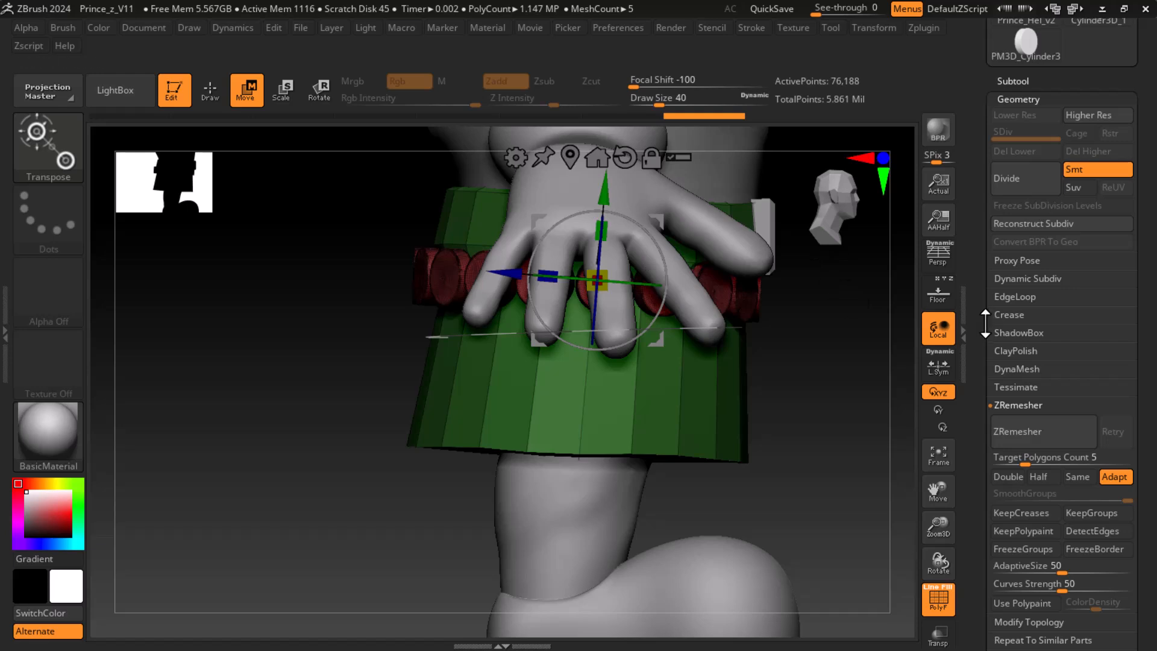
{"action": "left_click", "coordinate": [1018, 406]}
{"action": "left_click", "coordinate": [1011, 80]}
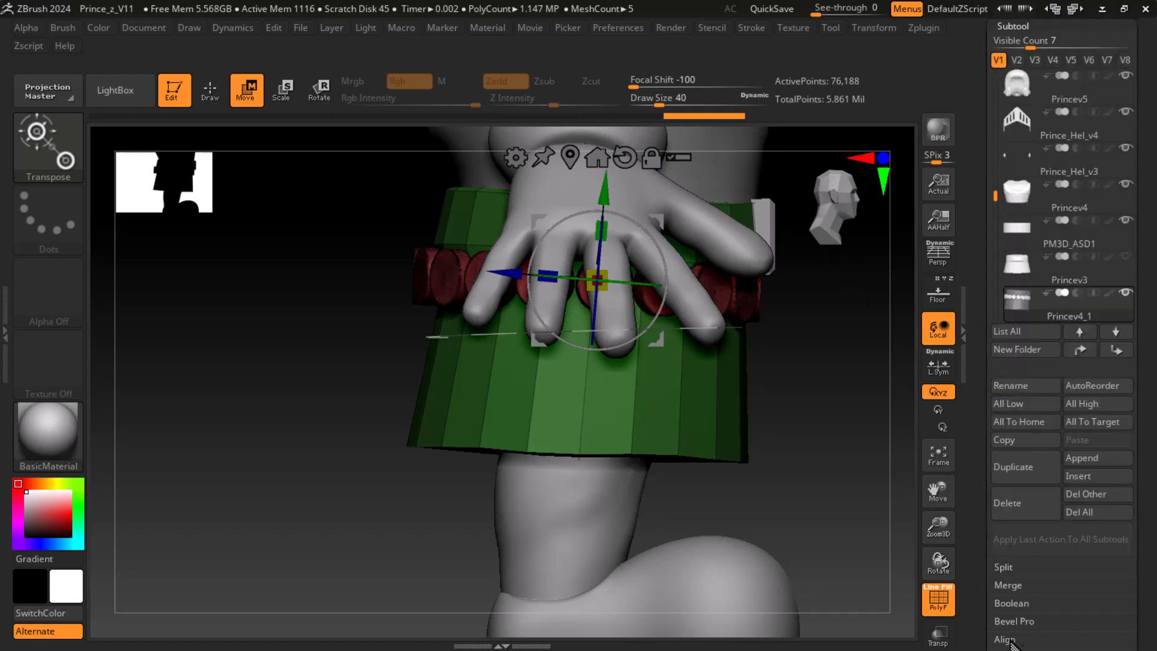
{"action": "left_click", "coordinate": [1002, 567]}
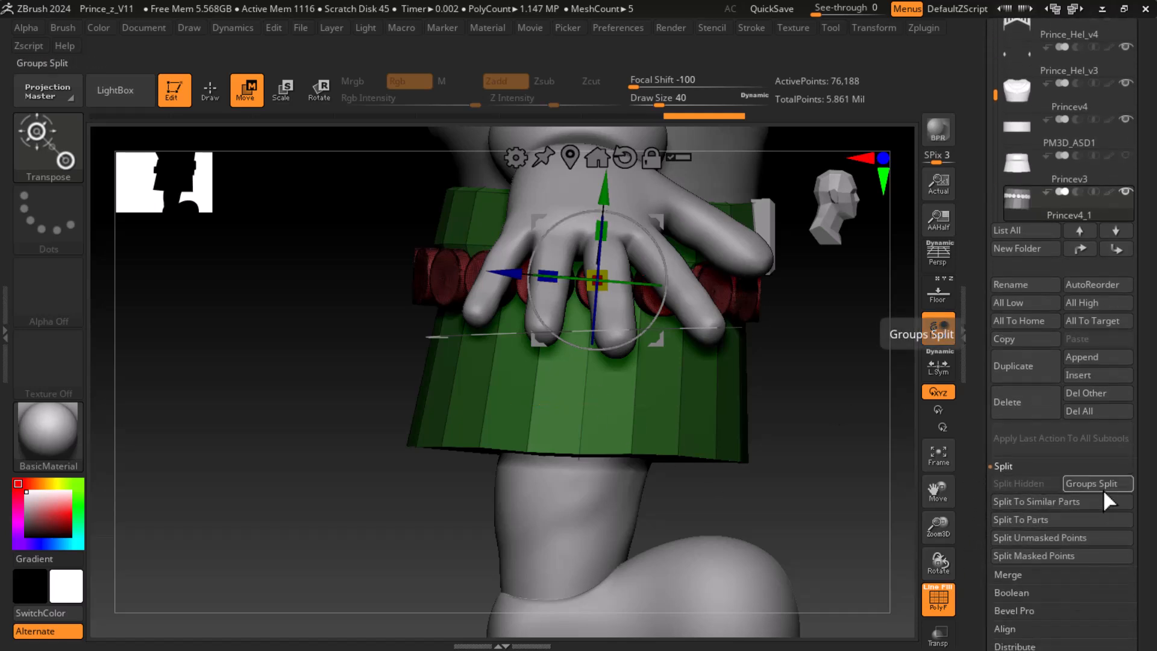
{"action": "left_click", "coordinate": [1103, 487]}
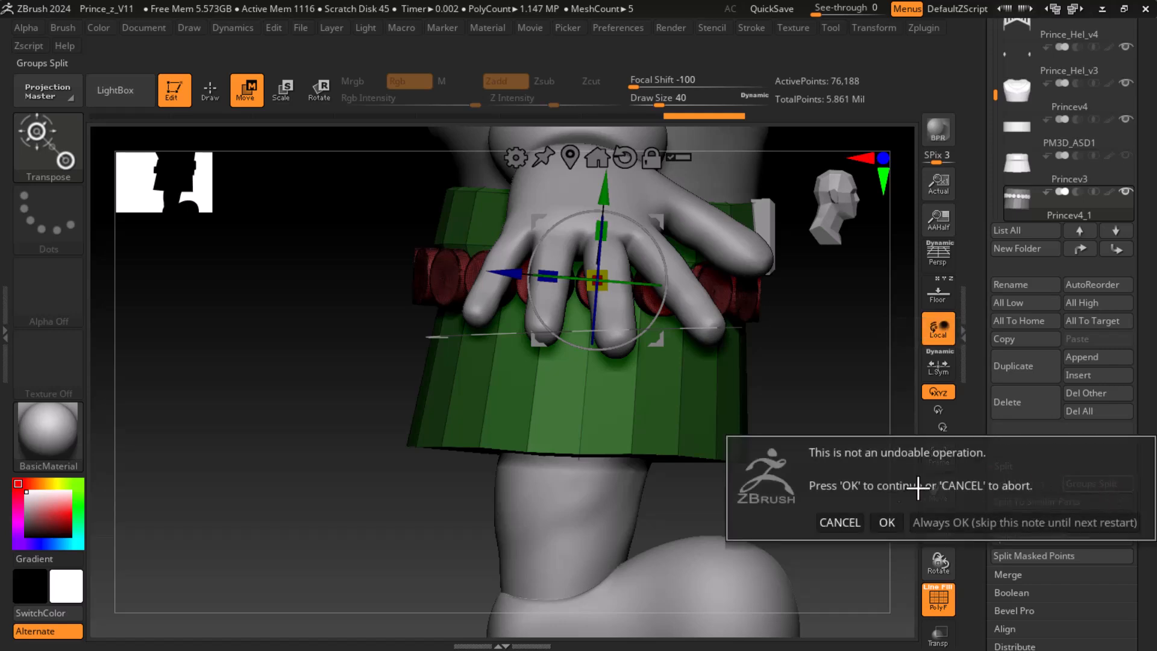
{"action": "left_click", "coordinate": [877, 522]}
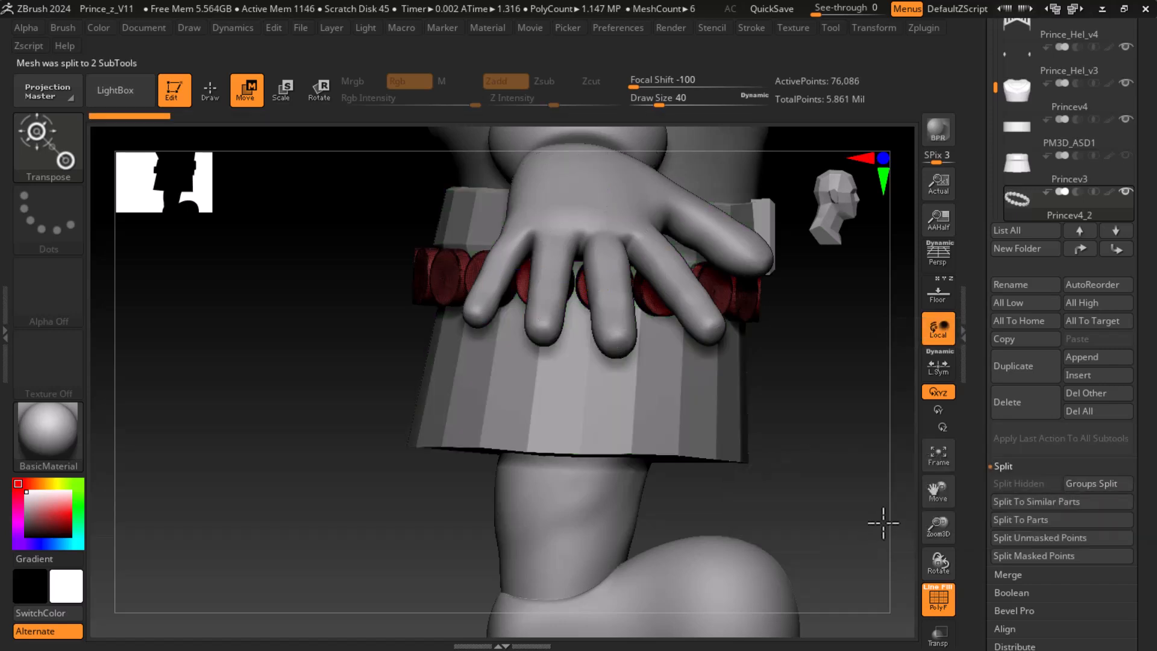
{"action": "left_click_drag", "start_coordinate": [883, 509], "coordinate": [816, 496]}
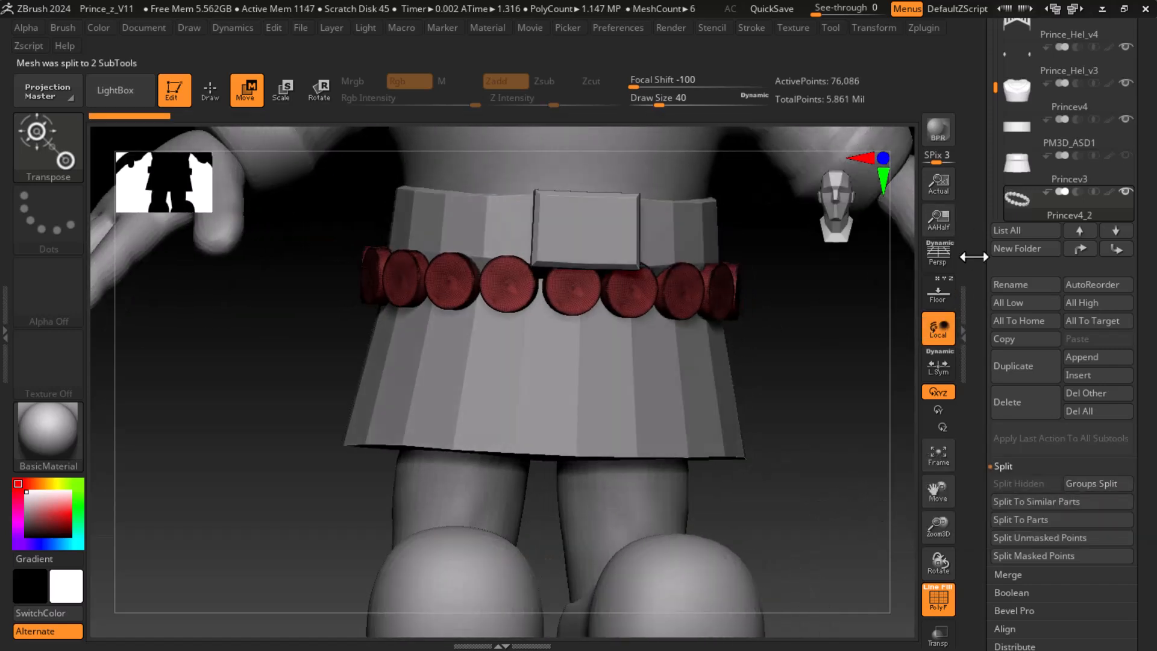
- Select the original skirt subtool Princev3 and raise it to subdivision level 6
{"action": "left_click", "coordinate": [1023, 169]}
{"action": "left_click_drag", "start_coordinate": [858, 400], "coordinate": [857, 411], "text": "shift"}
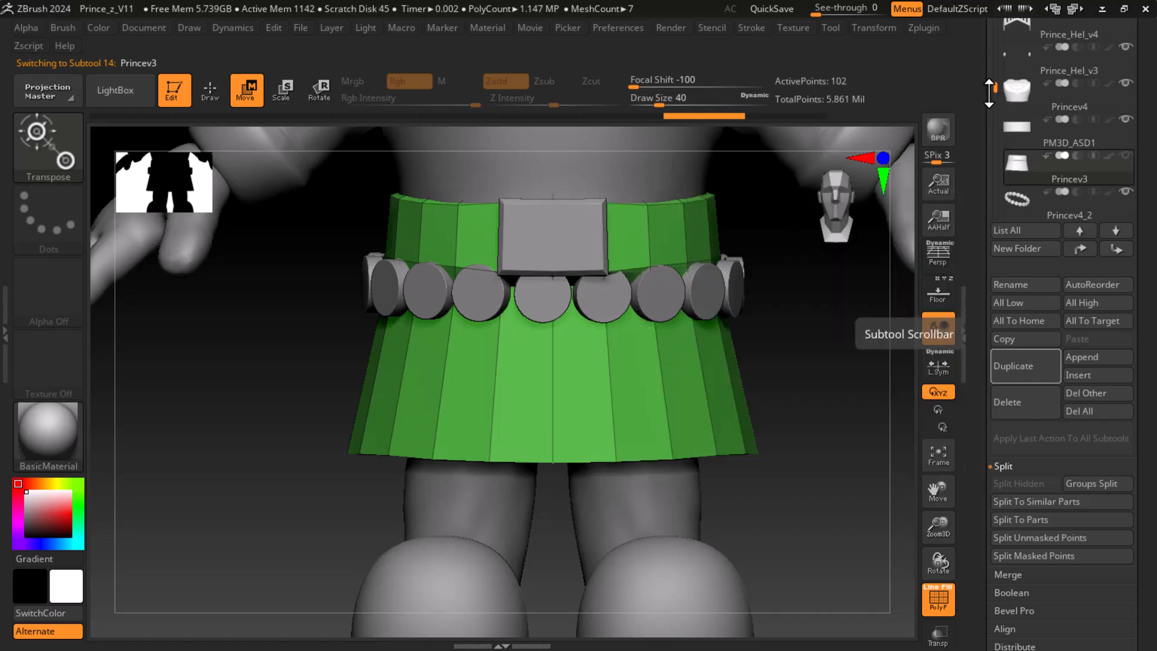
{"action": "scroll", "coordinate": [989, 96], "scroll_direction": "down", "scroll_amount": 2}
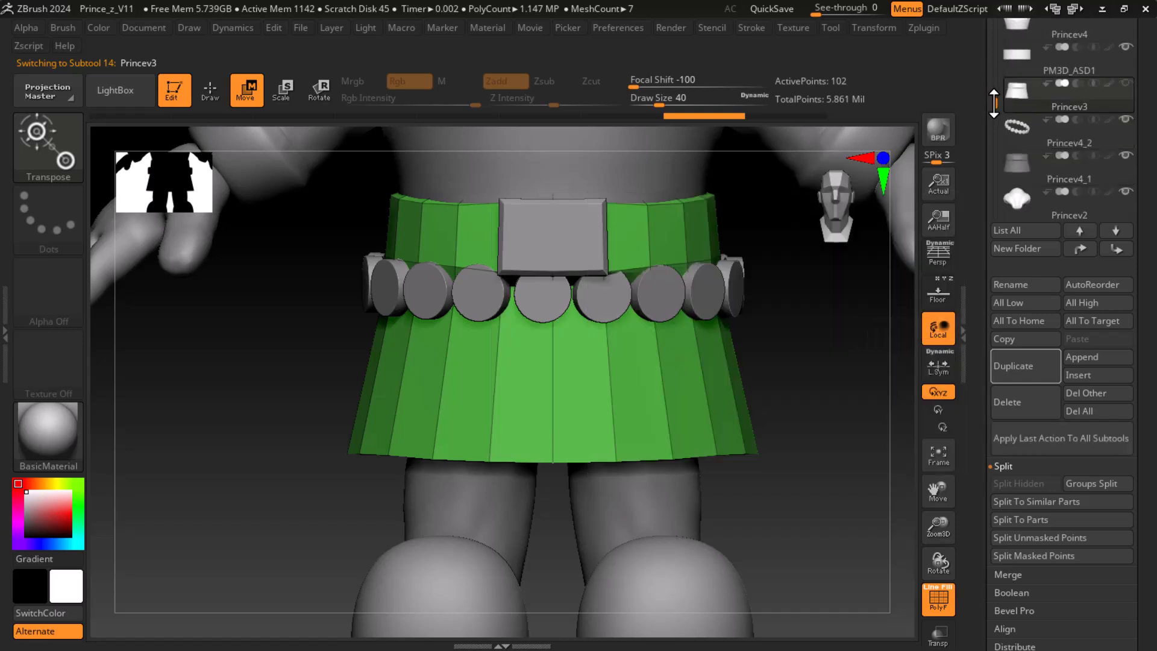
{"action": "scroll", "coordinate": [994, 101], "scroll_direction": "up", "scroll_amount": 1}
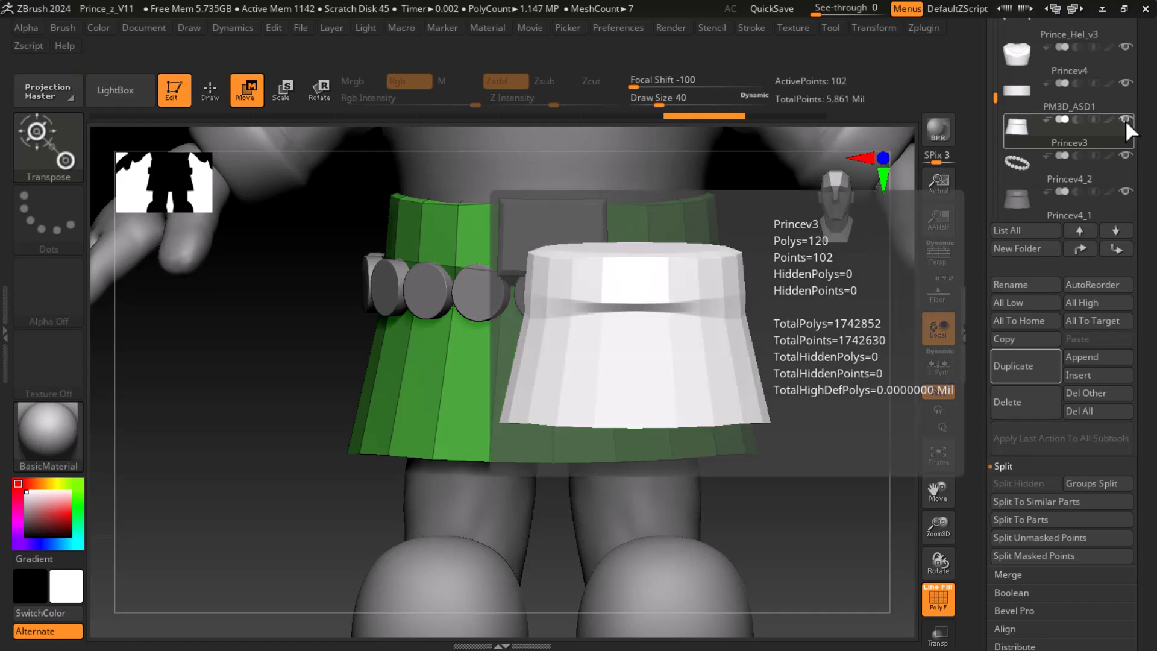
{"action": "scroll", "coordinate": [1001, 393], "scroll_direction": "down", "scroll_amount": 6}
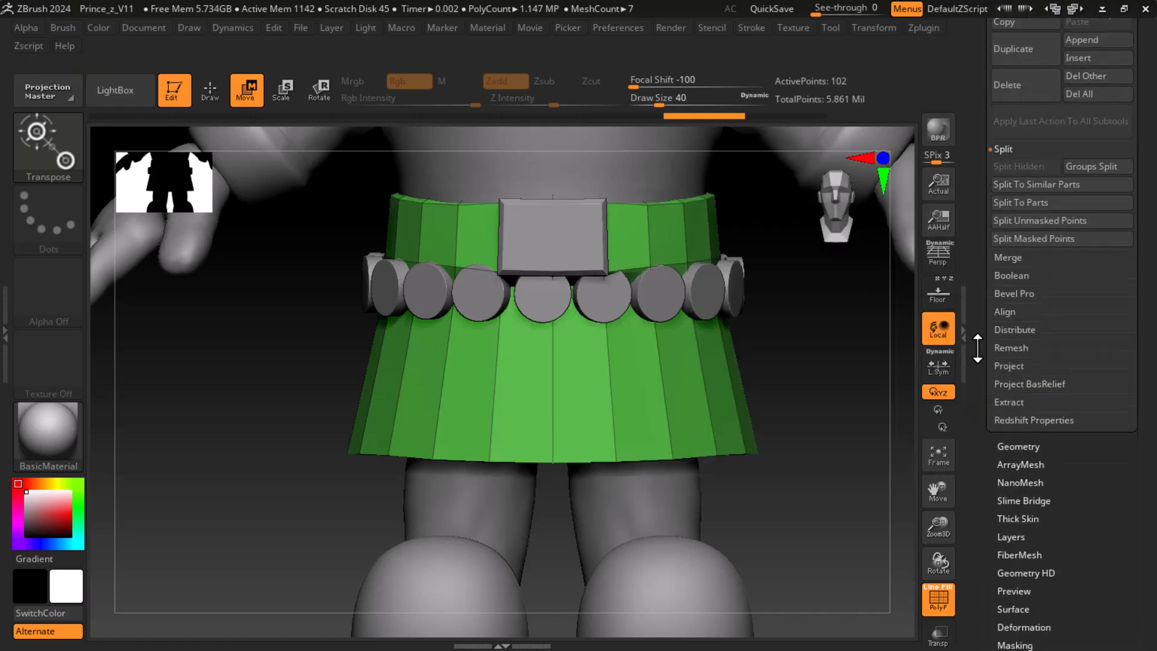
{"action": "left_click", "coordinate": [1016, 419]}
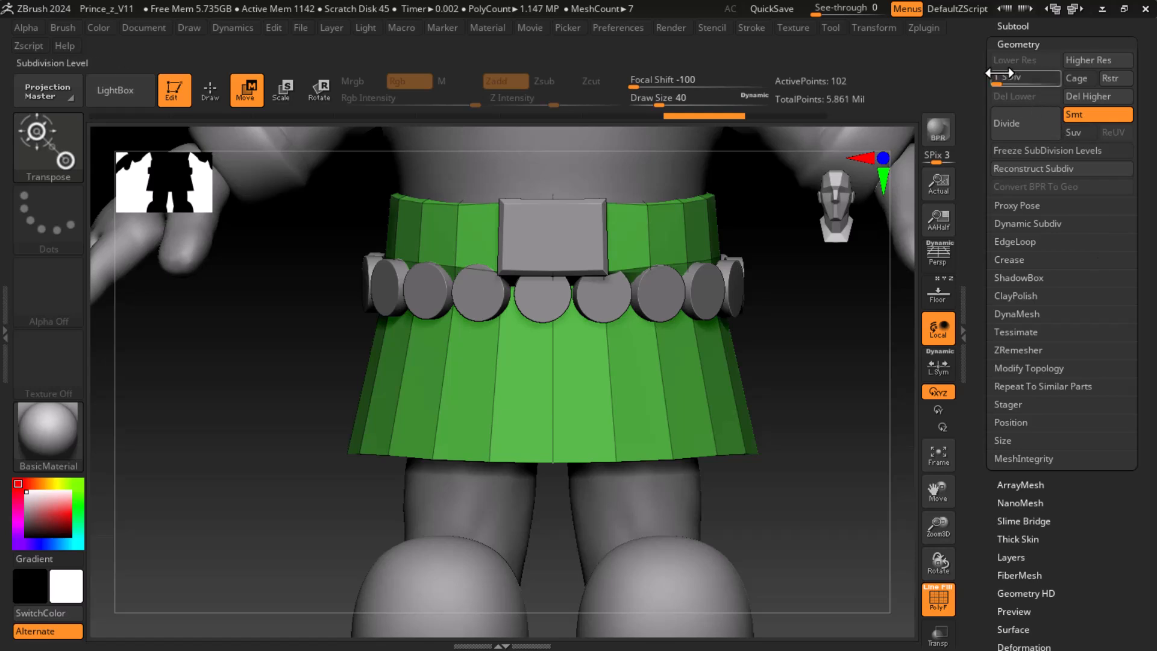
{"action": "left_click", "coordinate": [1066, 77]}
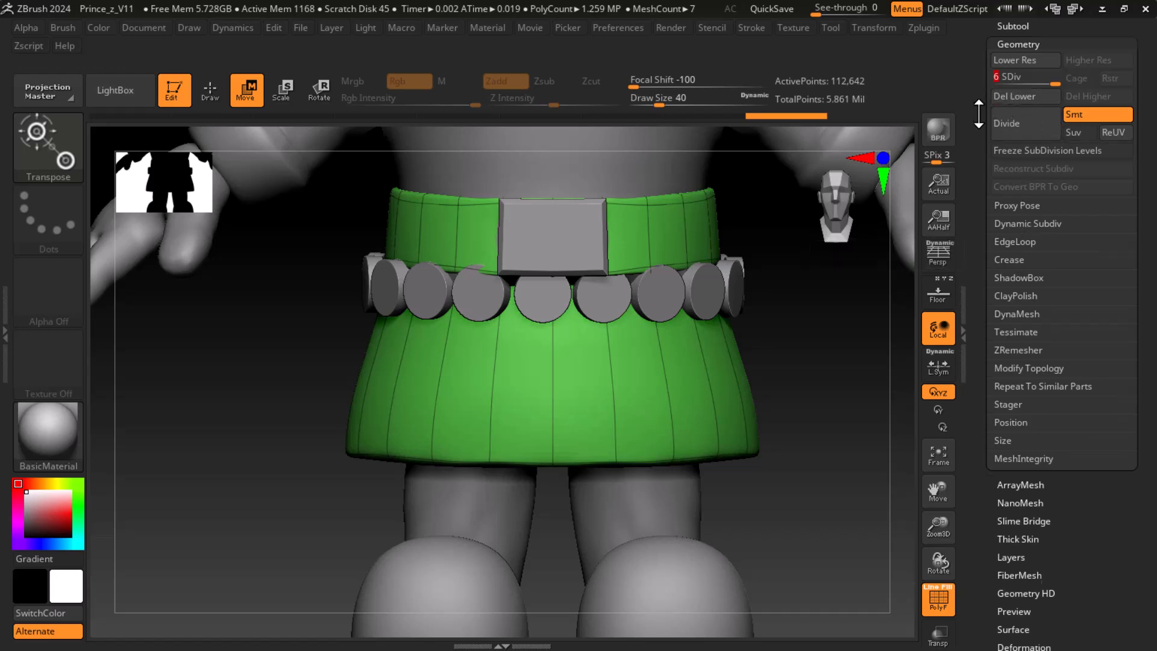
- Return to the low-poly skirt Princev4_1, undo a first disc ring around its middle and insert one at draw size 44 below the upper ring
{"action": "scroll", "coordinate": [1025, 97], "scroll_direction": "up", "scroll_amount": 2}
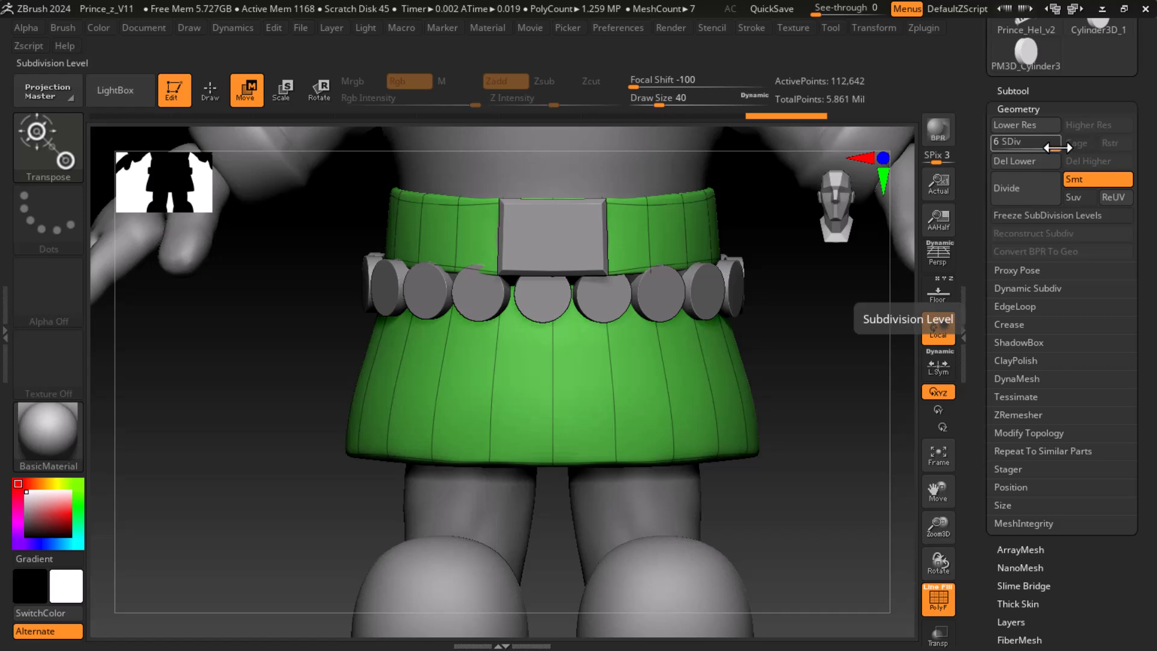
{"action": "left_click", "coordinate": [1016, 91]}
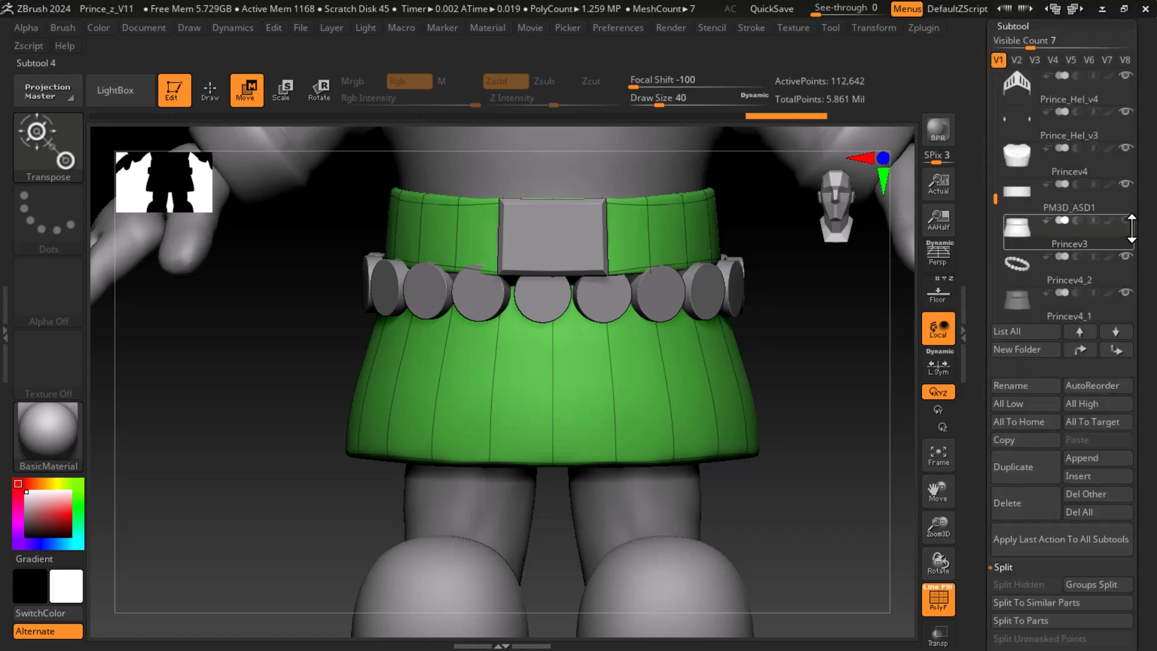
{"action": "left_click", "coordinate": [1061, 241]}
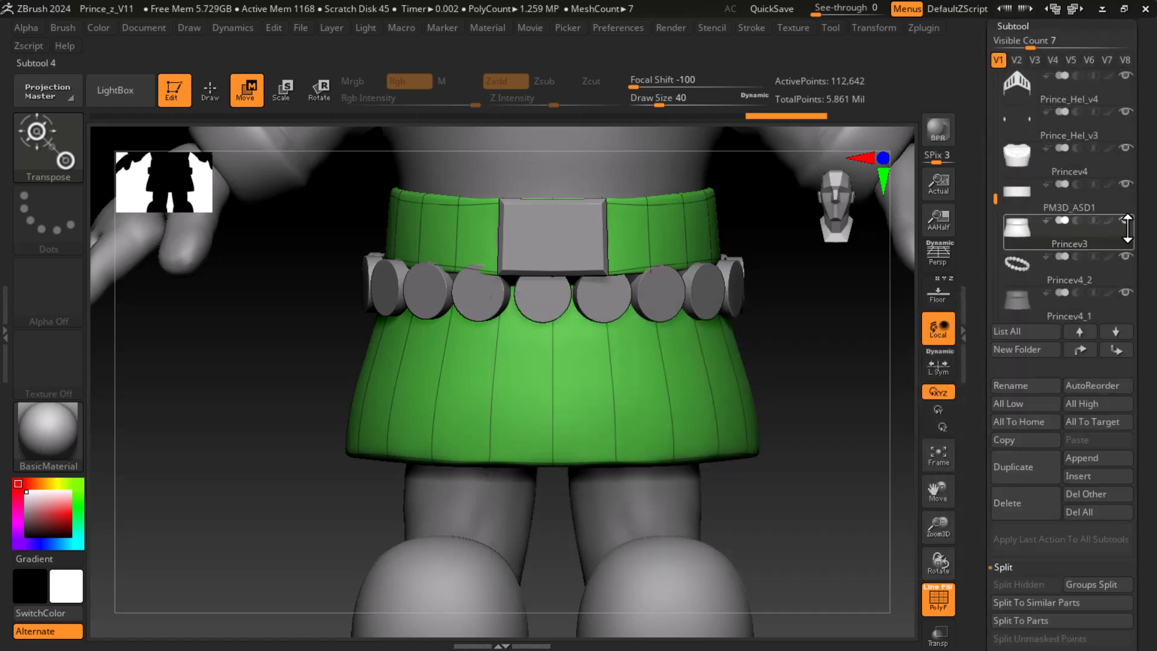
{"action": "left_click", "coordinate": [1031, 309]}
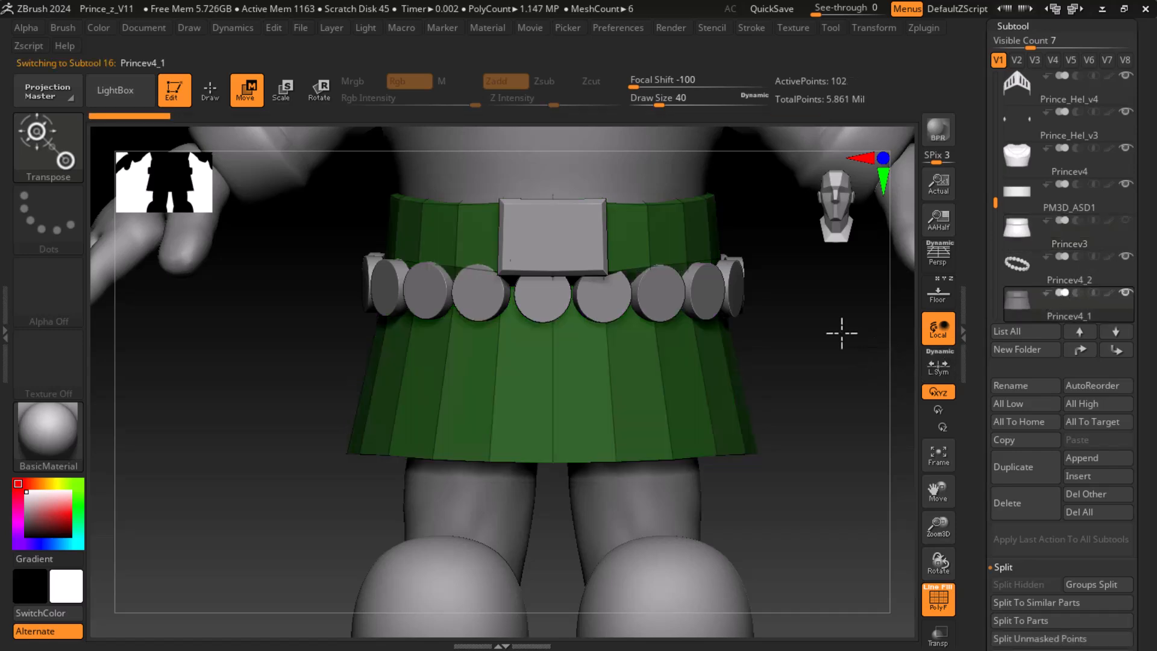
{"action": "key", "text": "q"}
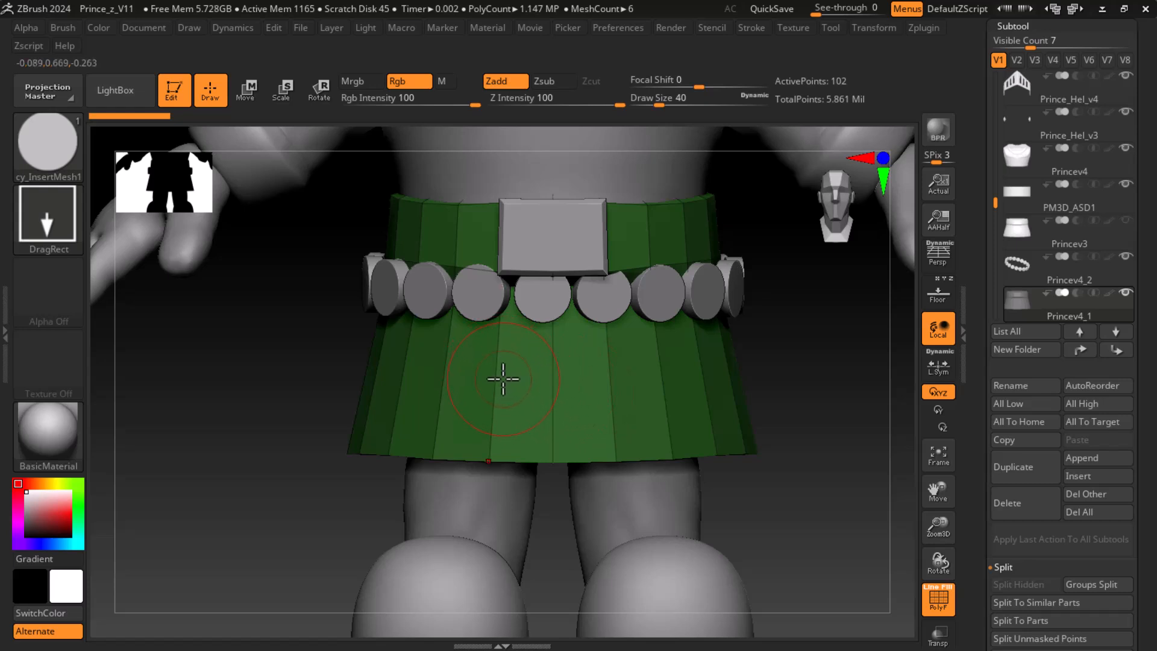
{"action": "left_click_drag", "start_coordinate": [769, 374], "coordinate": [773, 375]}
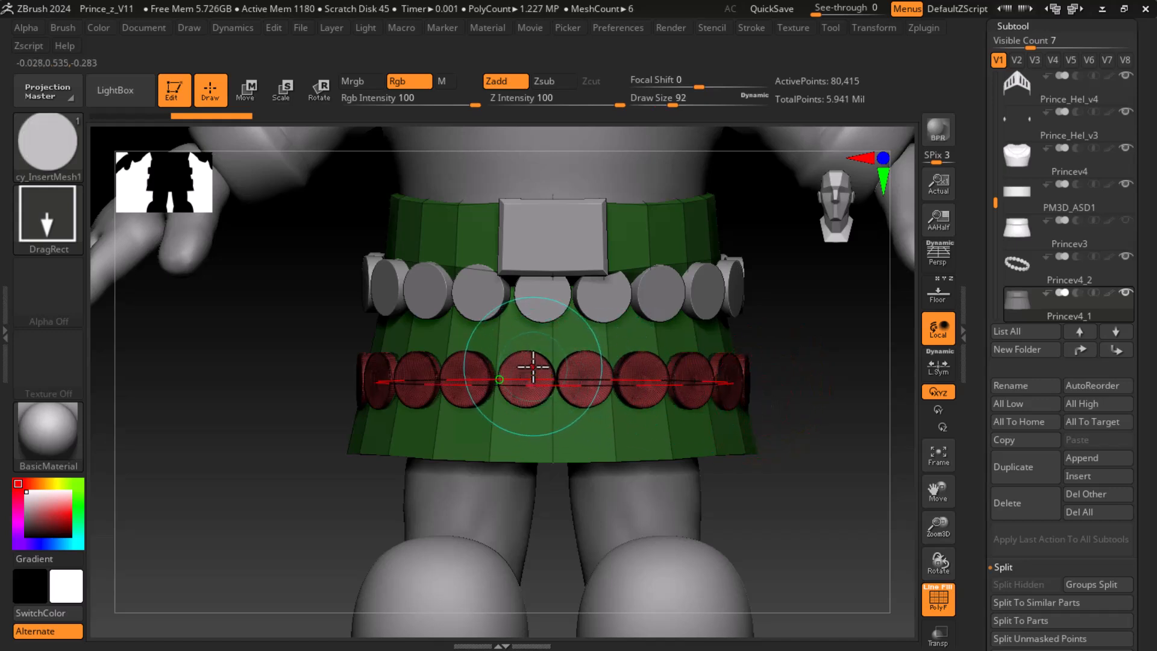
{"action": "key", "text": "ctrl+z"}
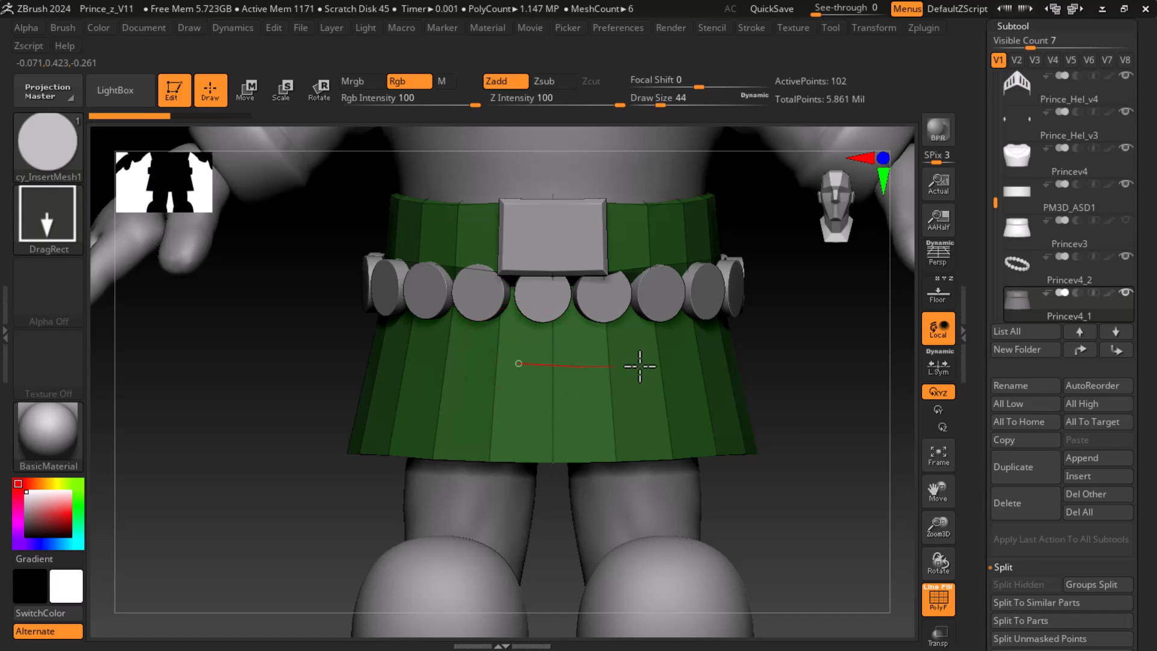
{"action": "mouse_move", "coordinate": [728, 349]}
{"action": "left_mouse_down"}
{"action": "mouse_move", "coordinate": [777, 341]}
{"action": "mouse_move", "coordinate": [698, 362]}
{"action": "left_mouse_up"}
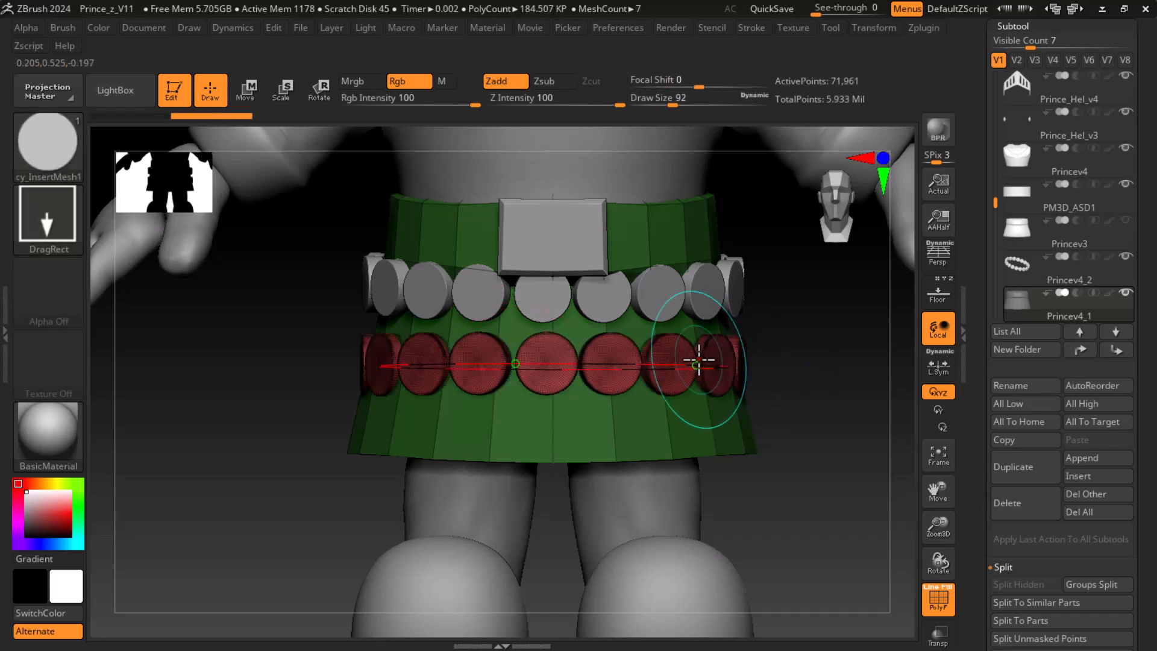
{"action": "left_click_drag", "start_coordinate": [780, 404], "coordinate": [765, 452]}
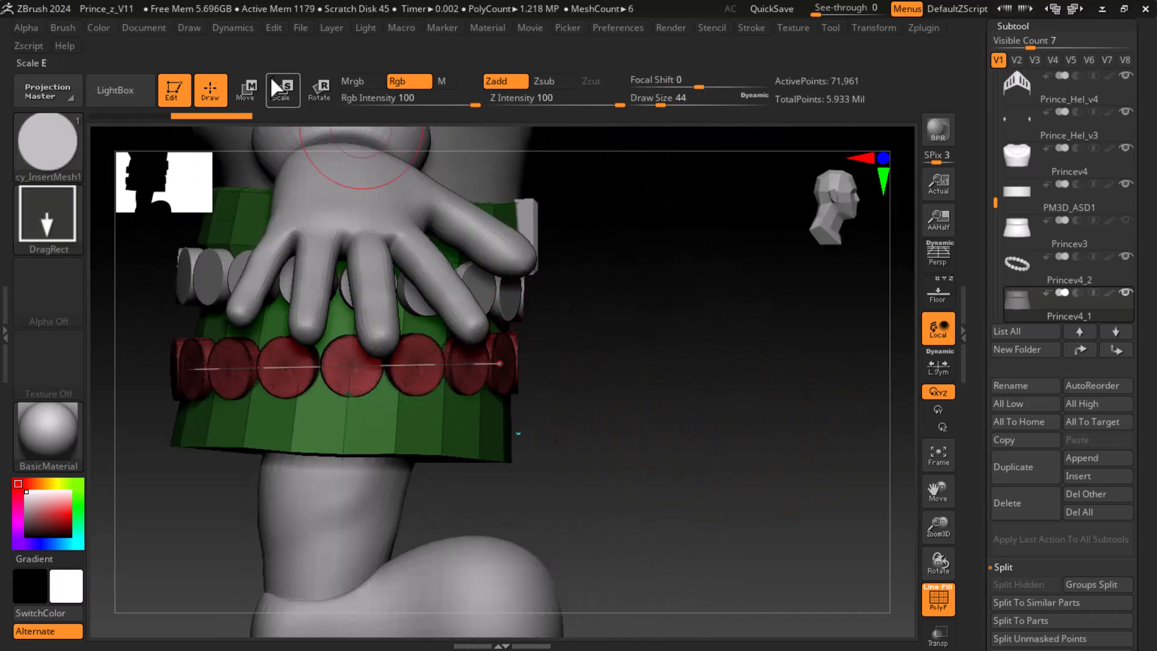
- Raise the second disc ring close beneath the upper ring with the Move gizmo and undo the extra adjustment made from the front
{"action": "left_click", "coordinate": [246, 90]}
{"action": "left_click_drag", "start_coordinate": [364, 283], "coordinate": [364, 262]}
{"action": "left_click_drag", "start_coordinate": [535, 377], "coordinate": [765, 422]}
{"action": "left_click_drag", "start_coordinate": [638, 338], "coordinate": [629, 339]}
{"action": "key", "text": "ctrl+z"}
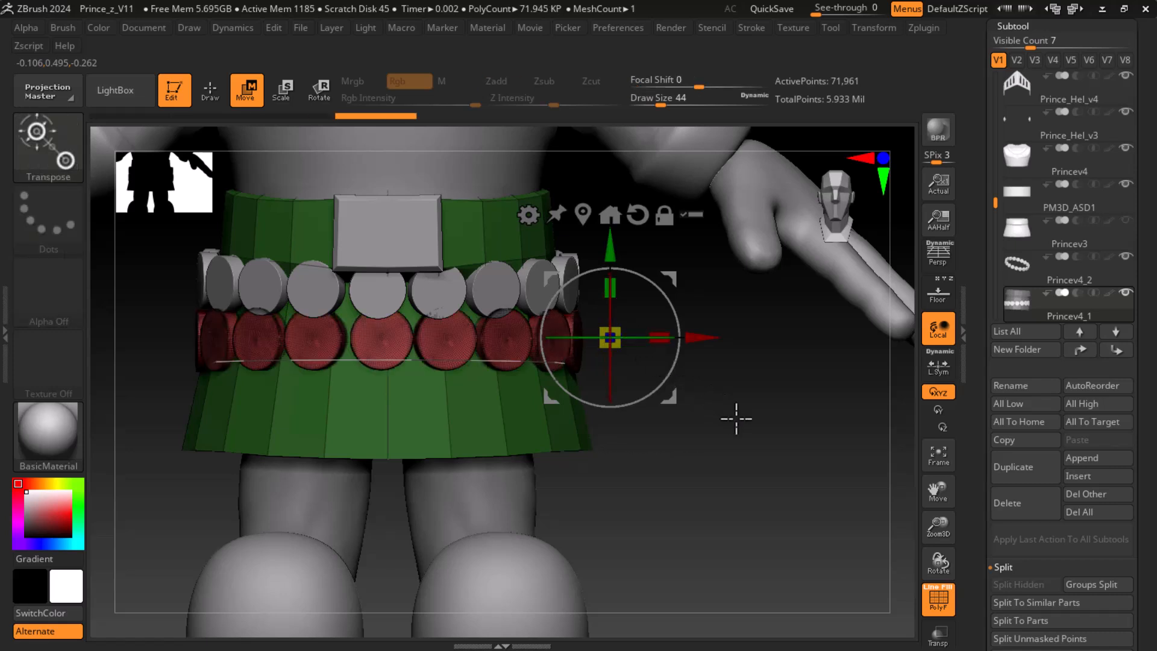
- Centre the gizmo on the second ring, then tilt the ring about 3.5 degrees and nudge it to fit around the skirt
{"action": "left_click", "coordinate": [583, 214]}
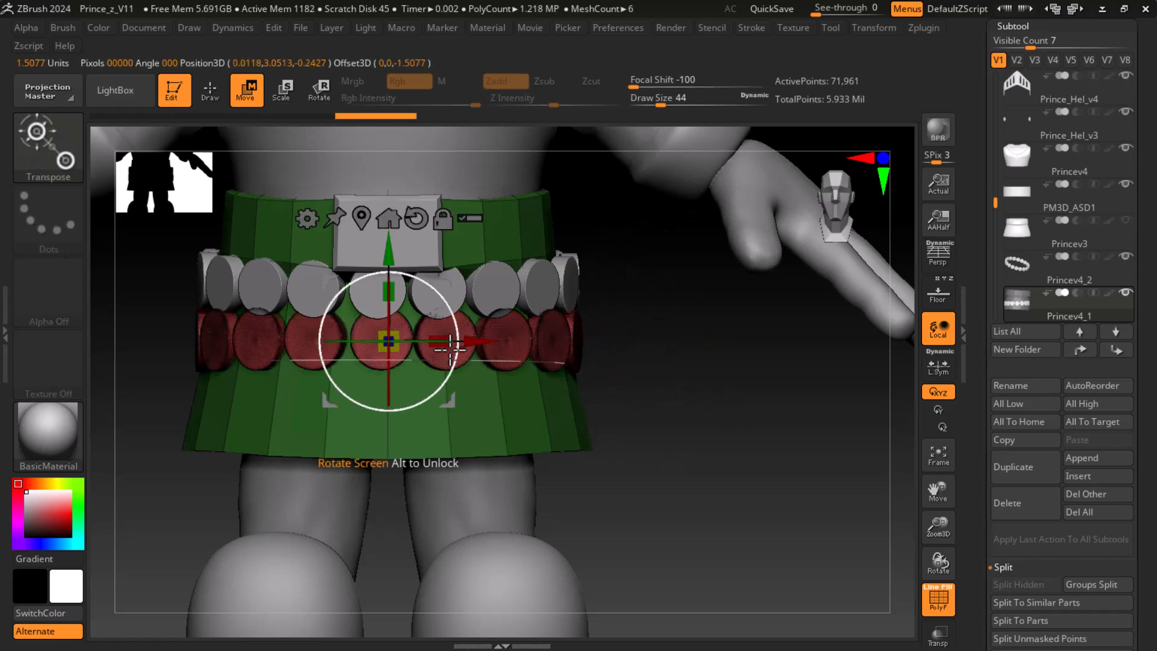
{"action": "left_click_drag", "start_coordinate": [422, 342], "coordinate": [388, 341]}
{"action": "left_click_drag", "start_coordinate": [614, 376], "coordinate": [739, 424]}
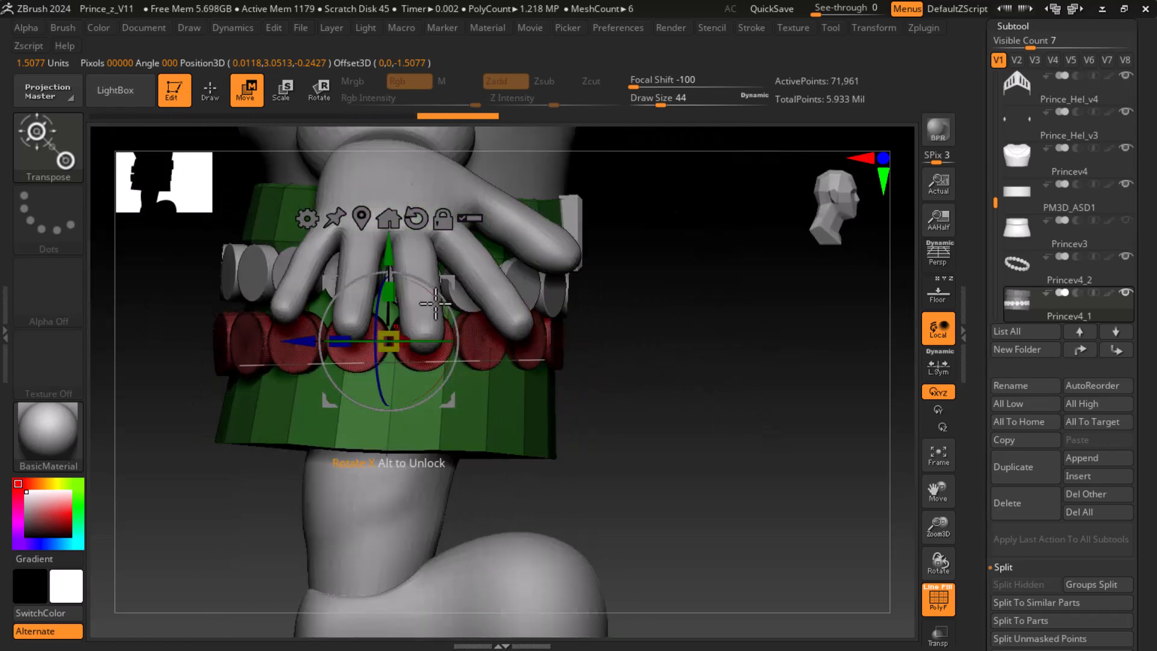
{"action": "left_click_drag", "start_coordinate": [448, 300], "coordinate": [452, 301]}
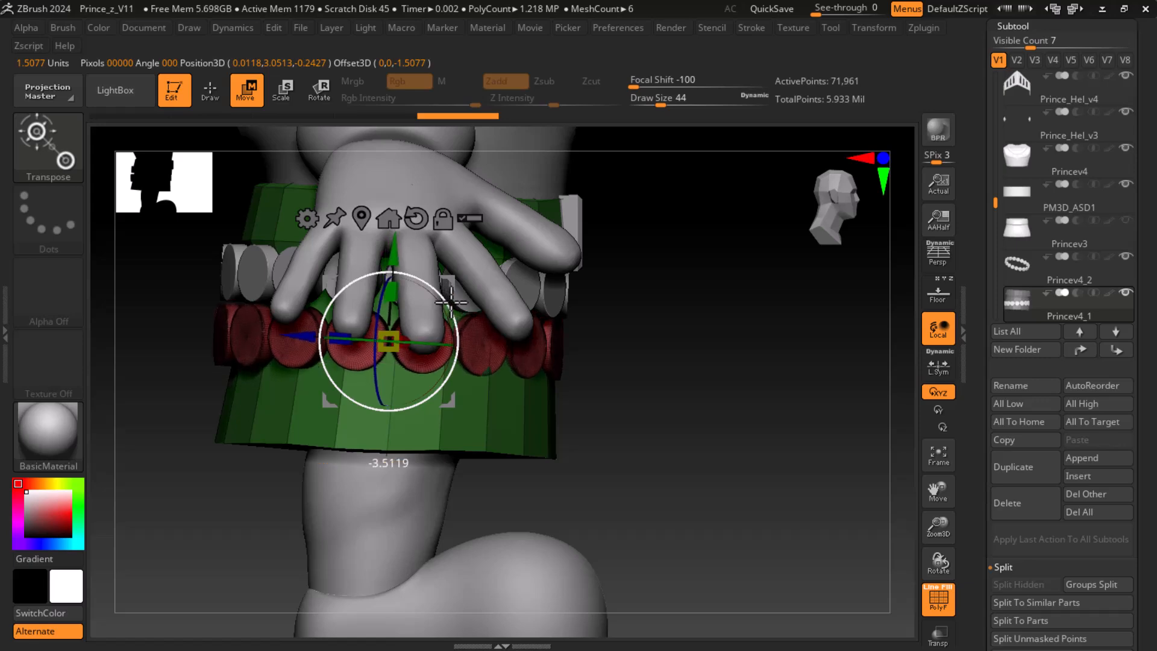
{"action": "left_click_drag", "start_coordinate": [742, 410], "coordinate": [724, 455]}
{"action": "left_click_drag", "start_coordinate": [397, 360], "coordinate": [400, 361]}
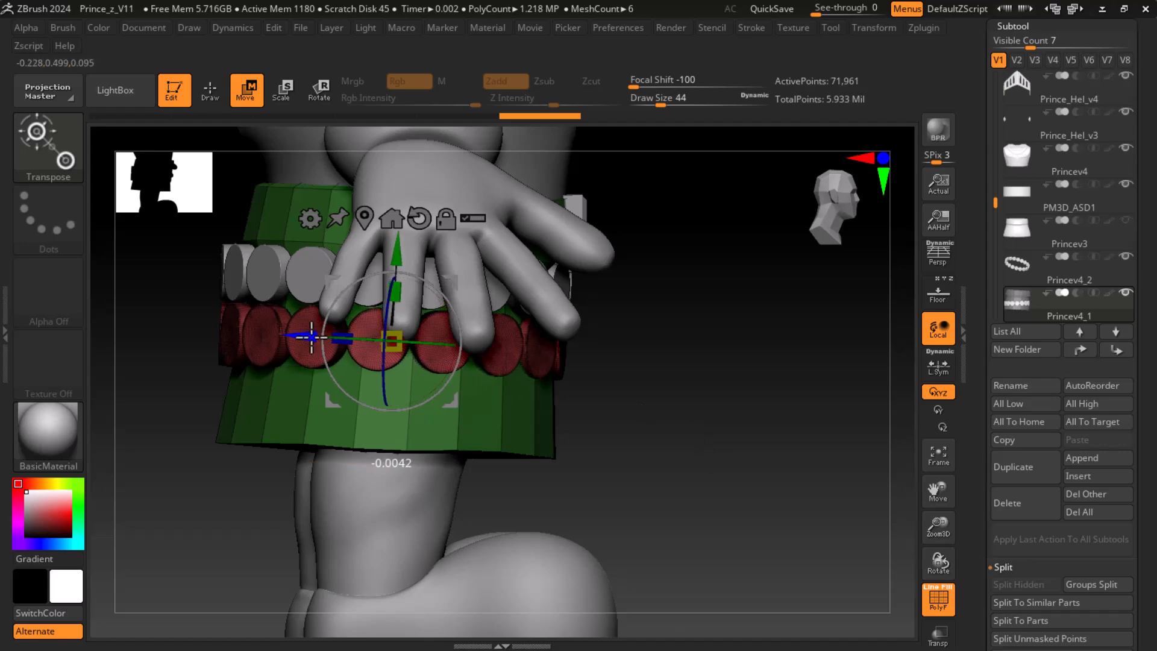
{"action": "left_click_drag", "start_coordinate": [693, 421], "coordinate": [782, 462]}
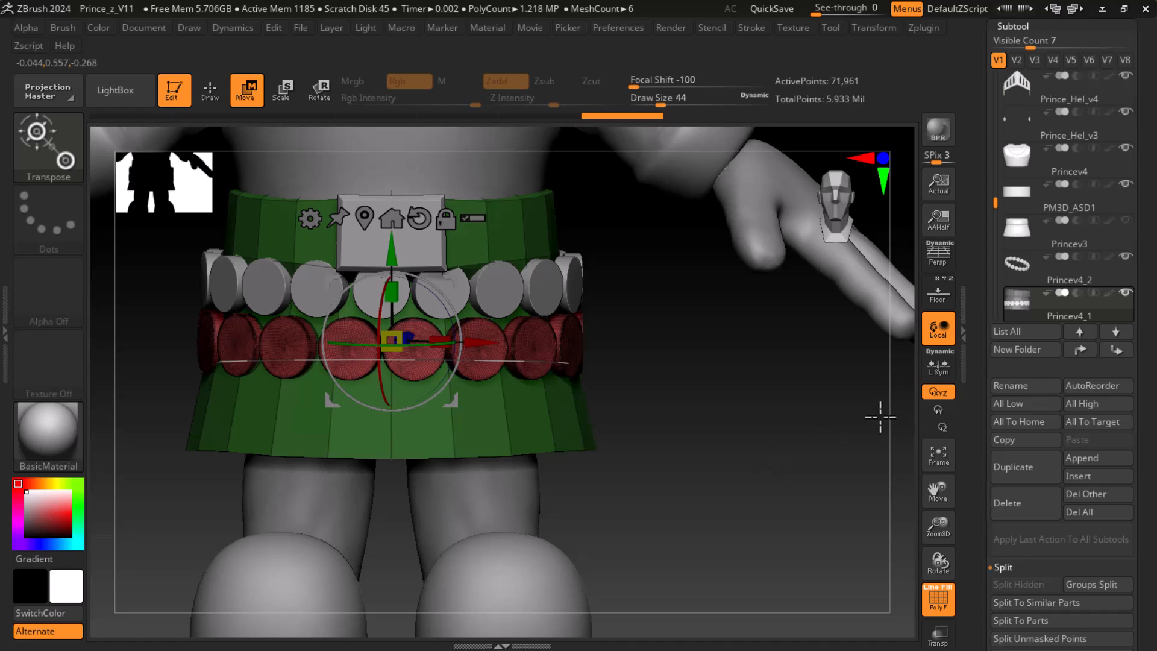
{"action": "mouse_move", "coordinate": [806, 473]}
{"action": "left_mouse_down"}
{"action": "mouse_move", "coordinate": [863, 465]}
{"action": "mouse_move", "coordinate": [814, 469]}
{"action": "left_mouse_up"}
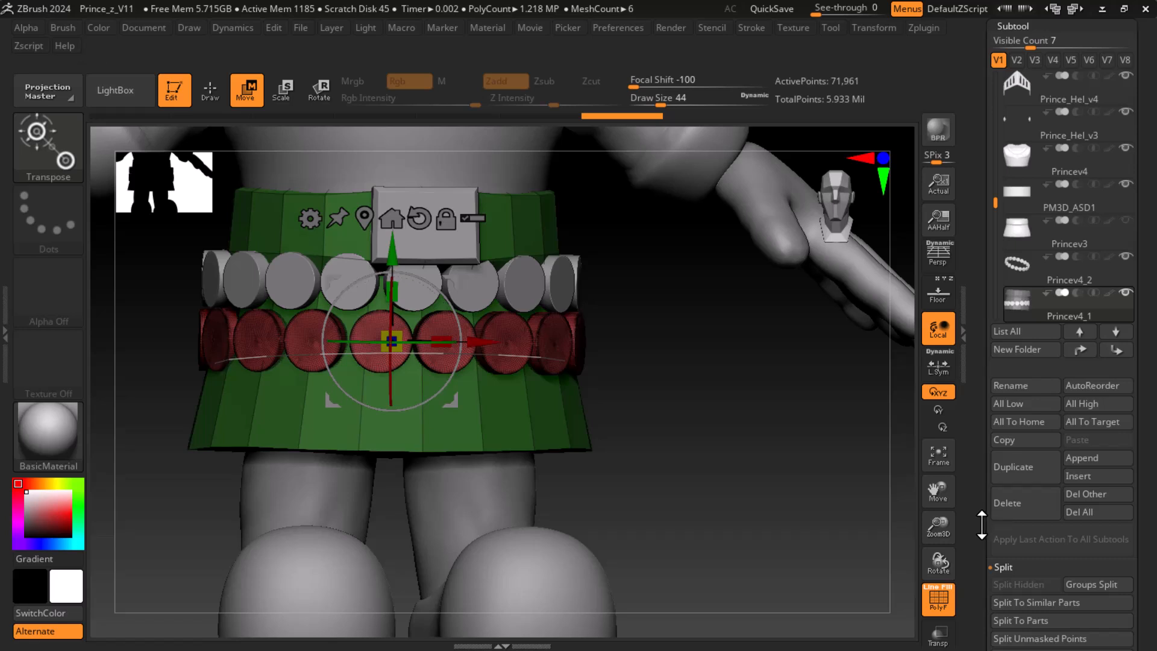
- Split the second disc ring off the skirt into its own subtool with Groups Split
{"action": "scroll", "coordinate": [982, 525], "scroll_direction": "down", "scroll_amount": 3}
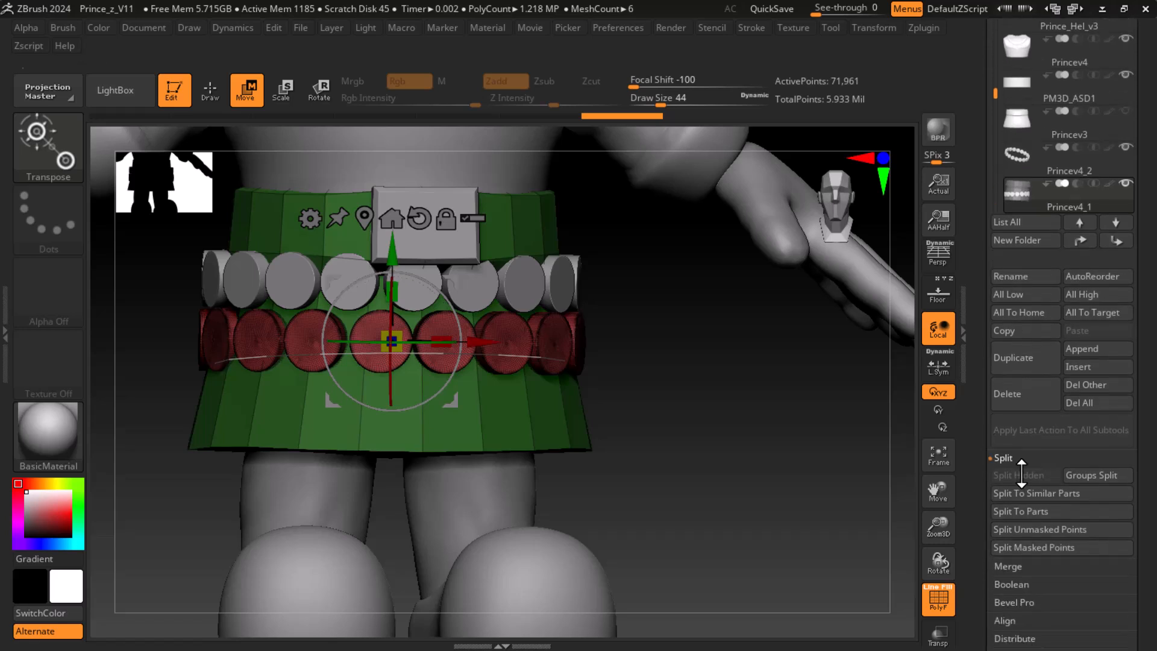
{"action": "left_click", "coordinate": [1090, 477]}
{"action": "left_click", "coordinate": [886, 510]}
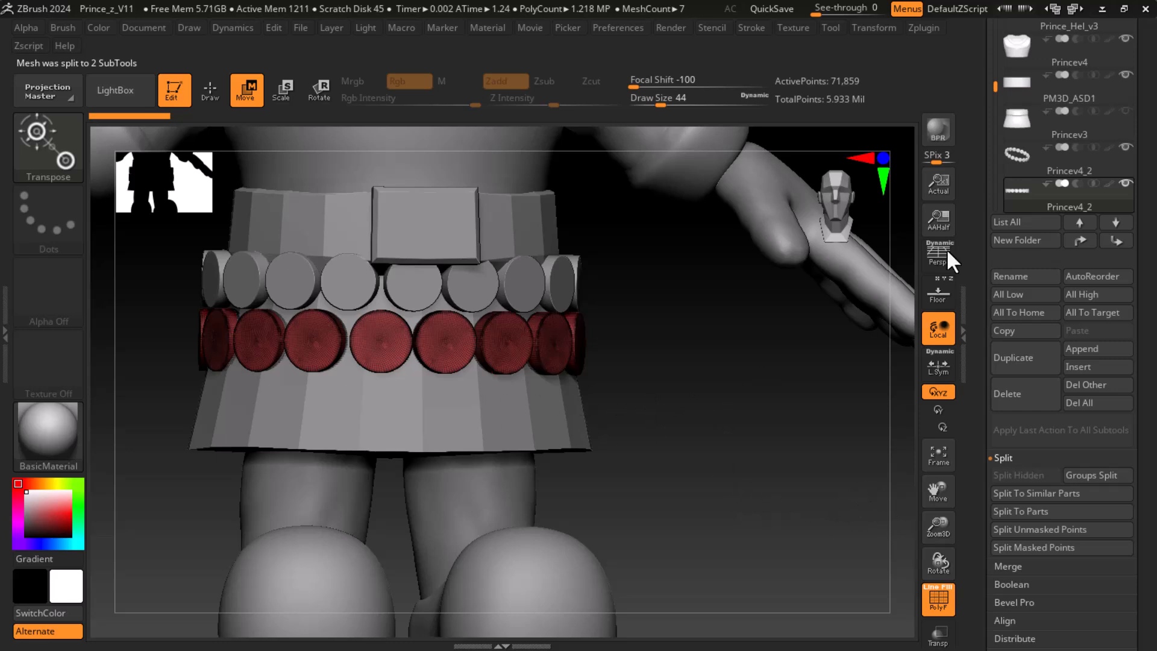
- Select the low-poly skirt Princev4_1 and insert a third ring of discs along its hem at draw size 48
{"action": "left_click", "coordinate": [1019, 119]}
{"action": "left_click_drag", "start_coordinate": [995, 89], "coordinate": [1007, 117]}
{"action": "left_click", "coordinate": [1018, 155]}
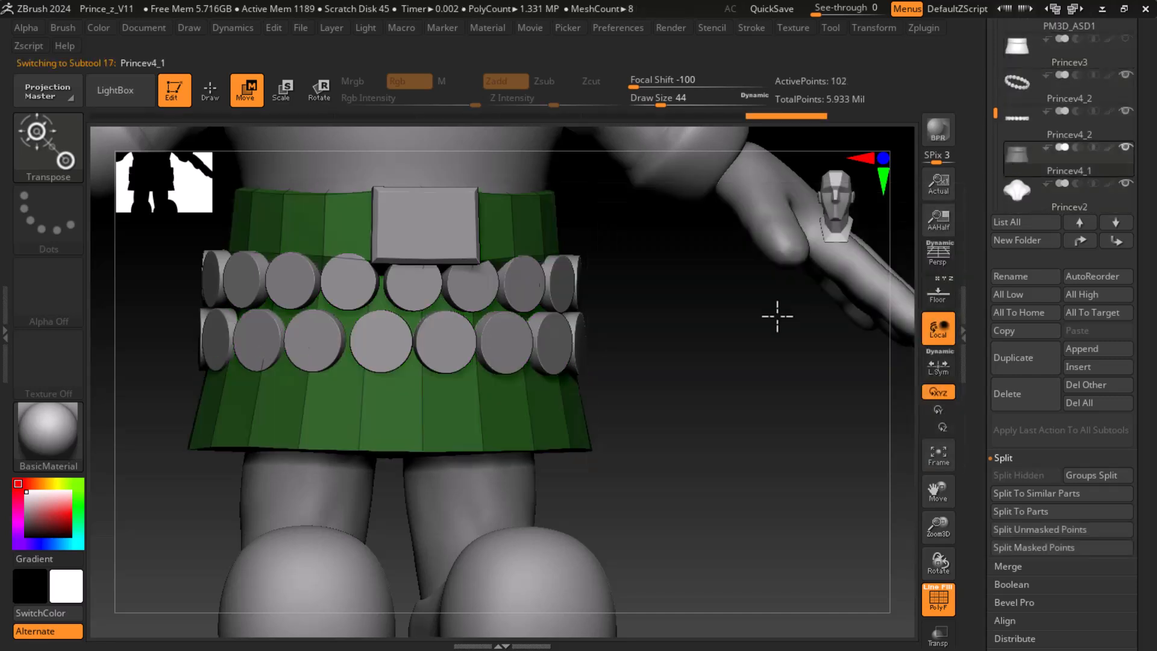
{"action": "left_click_drag", "start_coordinate": [725, 429], "coordinate": [821, 431]}
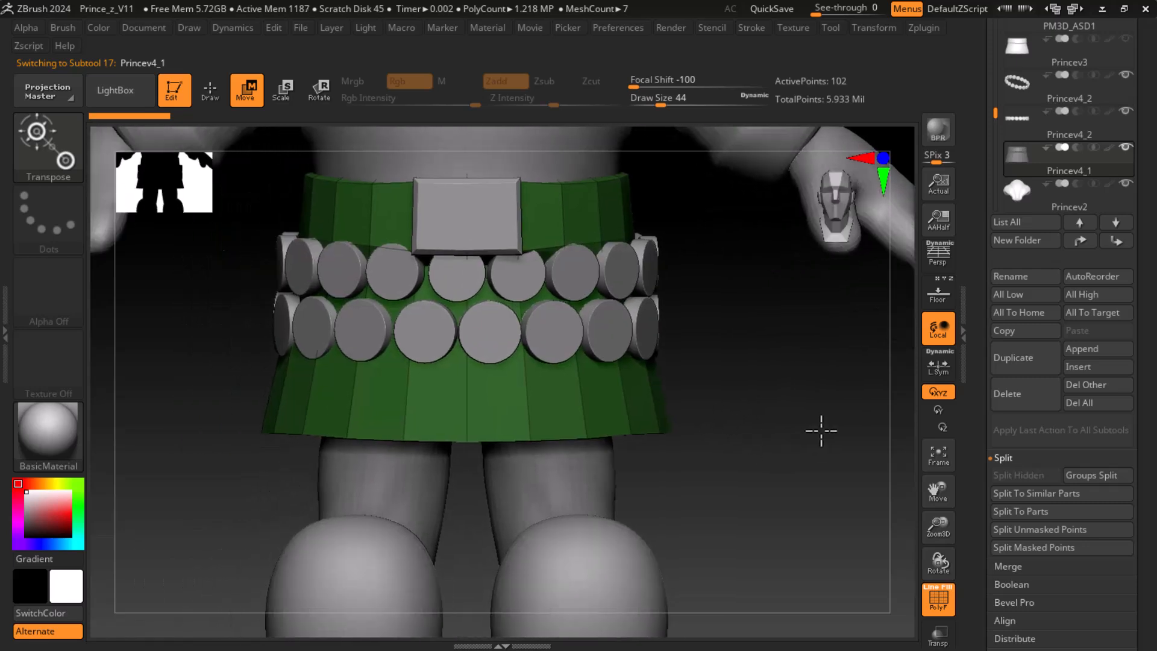
{"action": "left_click", "coordinate": [210, 91]}
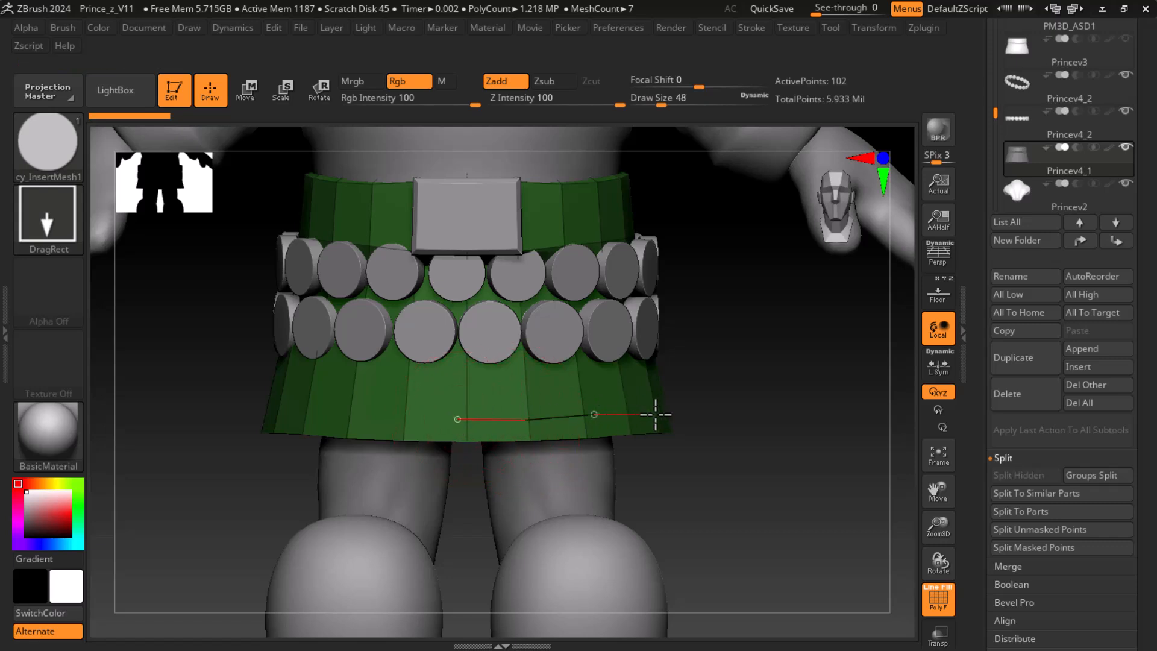
{"action": "left_click_drag", "start_coordinate": [688, 412], "coordinate": [730, 413]}
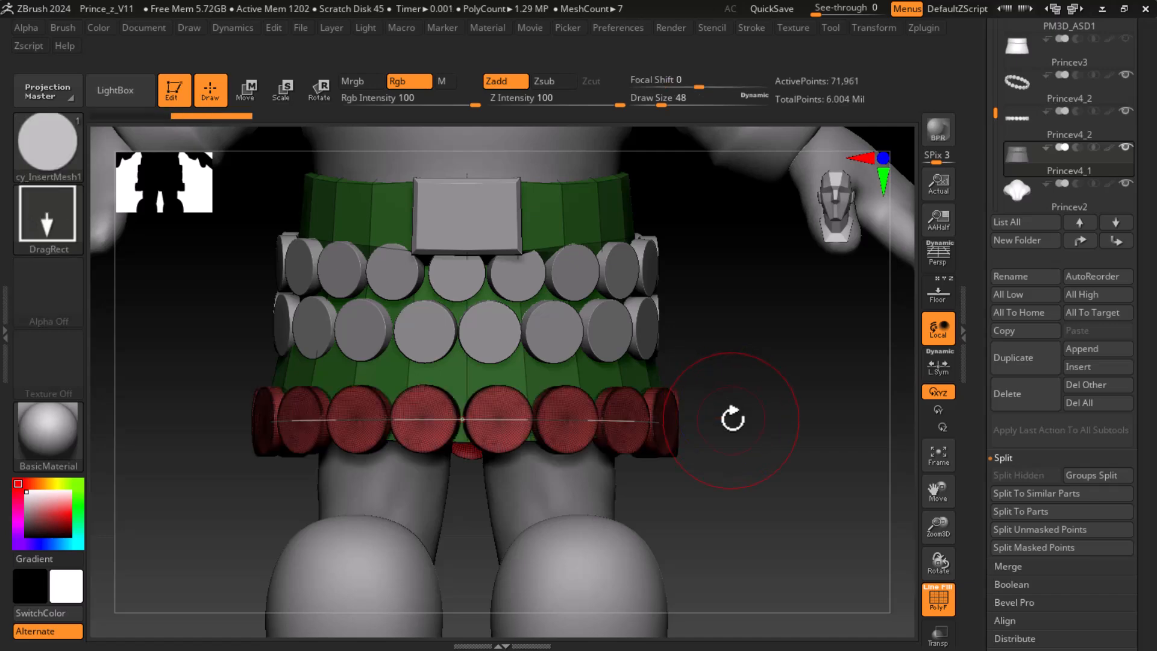
- Raise the third disc ring towards the second with the Move gizmo, adjust its tilt from the side and centre the gizmo on it
{"action": "left_click_drag", "start_coordinate": [832, 418], "coordinate": [770, 426]}
{"action": "left_click", "coordinate": [245, 90]}
{"action": "left_click_drag", "start_coordinate": [663, 422], "coordinate": [765, 452]}
{"action": "left_click_drag", "start_coordinate": [419, 338], "coordinate": [419, 312]}
{"action": "left_click_drag", "start_coordinate": [479, 367], "coordinate": [482, 371]}
{"action": "left_click_drag", "start_coordinate": [680, 419], "coordinate": [822, 484]}
{"action": "left_click", "coordinate": [516, 259]}
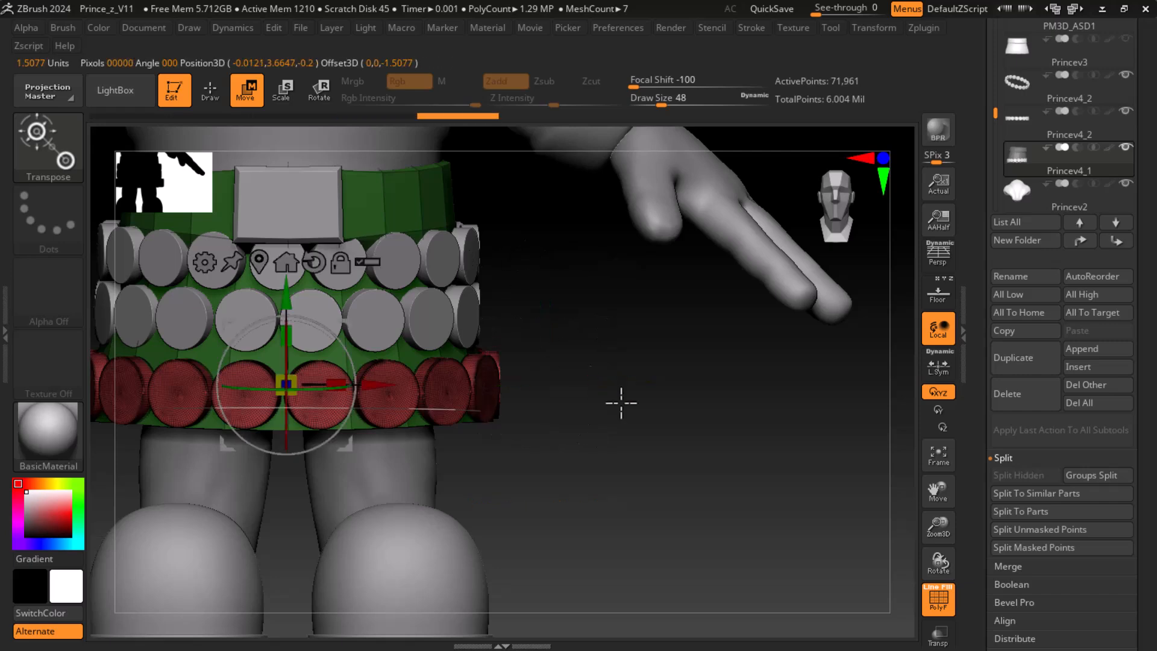
- Check the scale rows against the character reference and turn the third disc ring so one disc sits centred at the front
{"action": "left_click_drag", "start_coordinate": [644, 418], "coordinate": [782, 407], "text": "alt"}
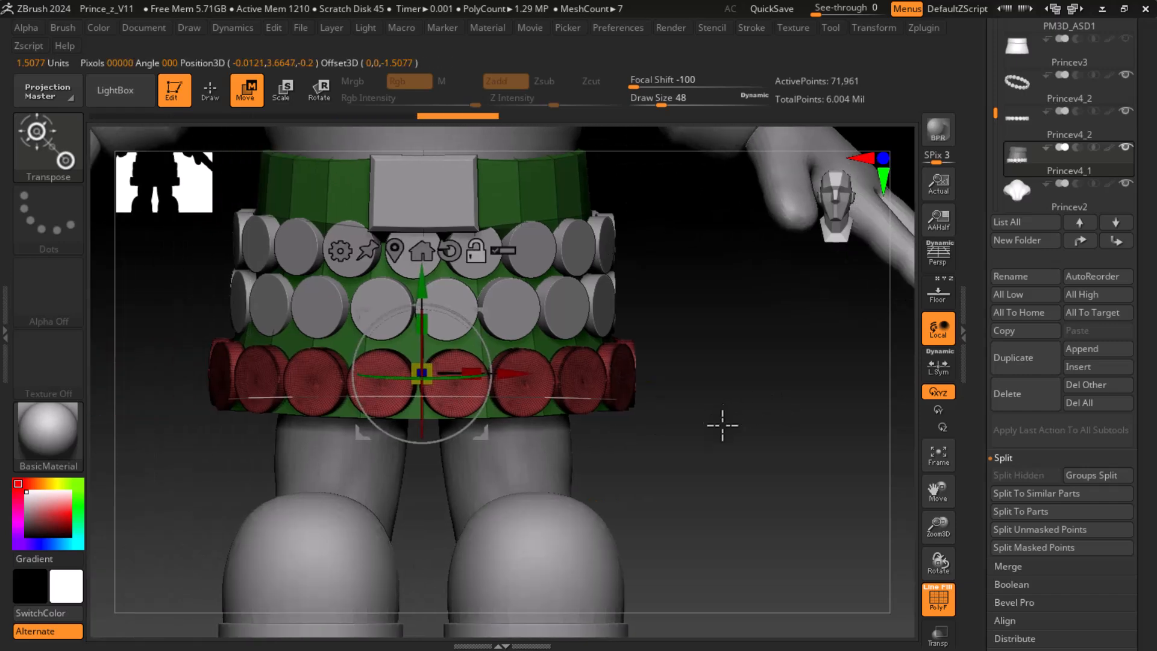
{"action": "key", "text": "super"}
{"action": "left_click", "coordinate": [403, 638]}
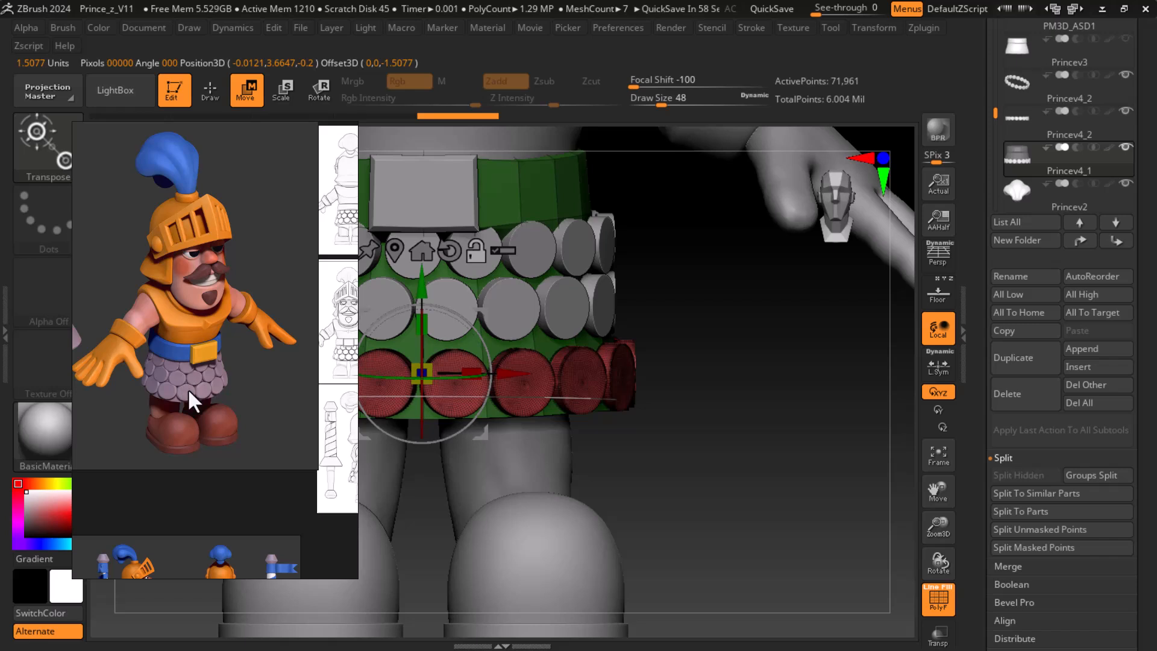
{"action": "left_click", "coordinate": [305, 134]}
{"action": "right_click_drag", "start_coordinate": [742, 483], "coordinate": [777, 434], "text": "ctrl"}
{"action": "left_click_drag", "start_coordinate": [448, 375], "coordinate": [426, 375]}
{"action": "right_click_drag", "start_coordinate": [703, 449], "coordinate": [772, 401], "text": "ctrl"}
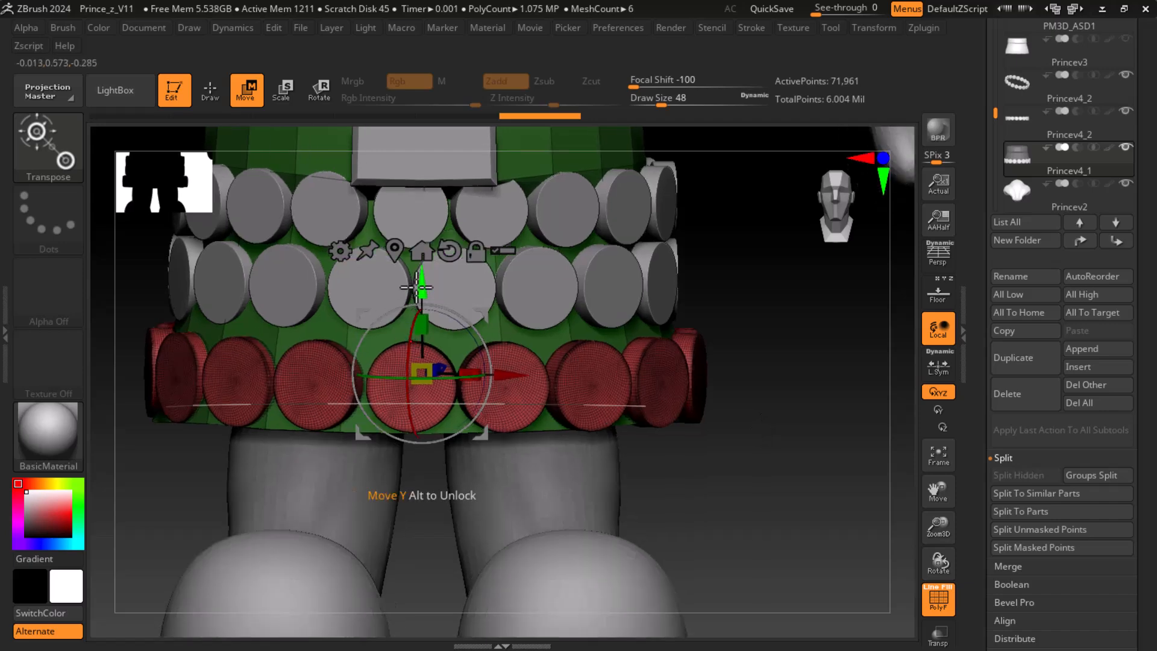
{"action": "key", "text": "super"}
{"action": "left_click", "coordinate": [400, 643]}
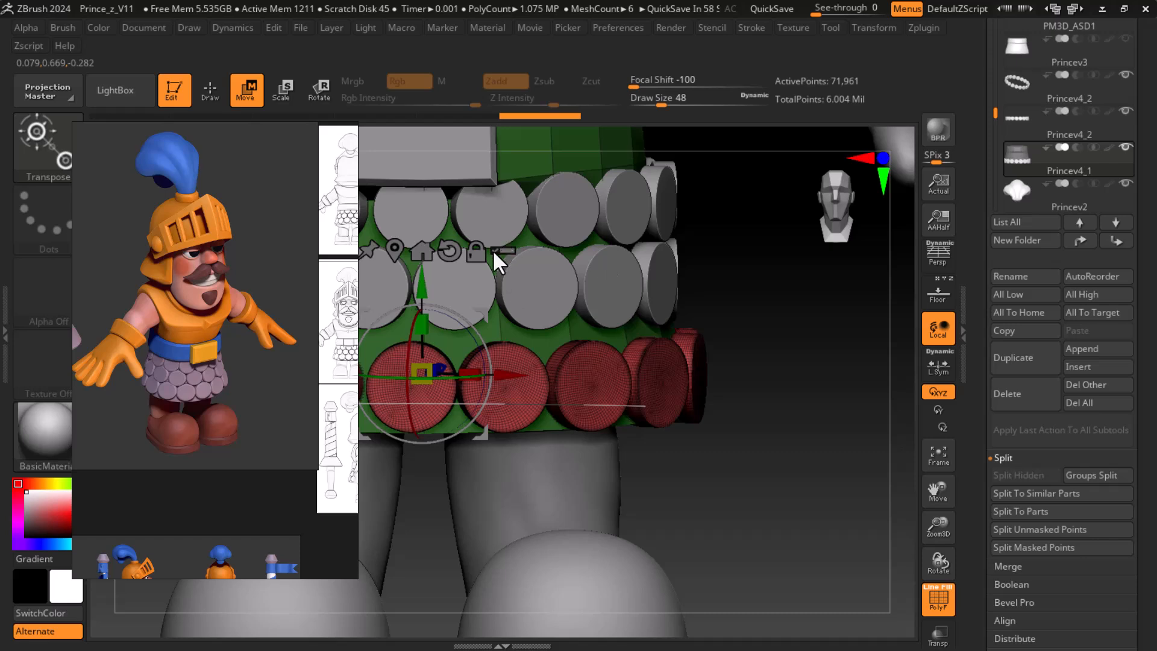
{"action": "left_click", "coordinate": [306, 131]}
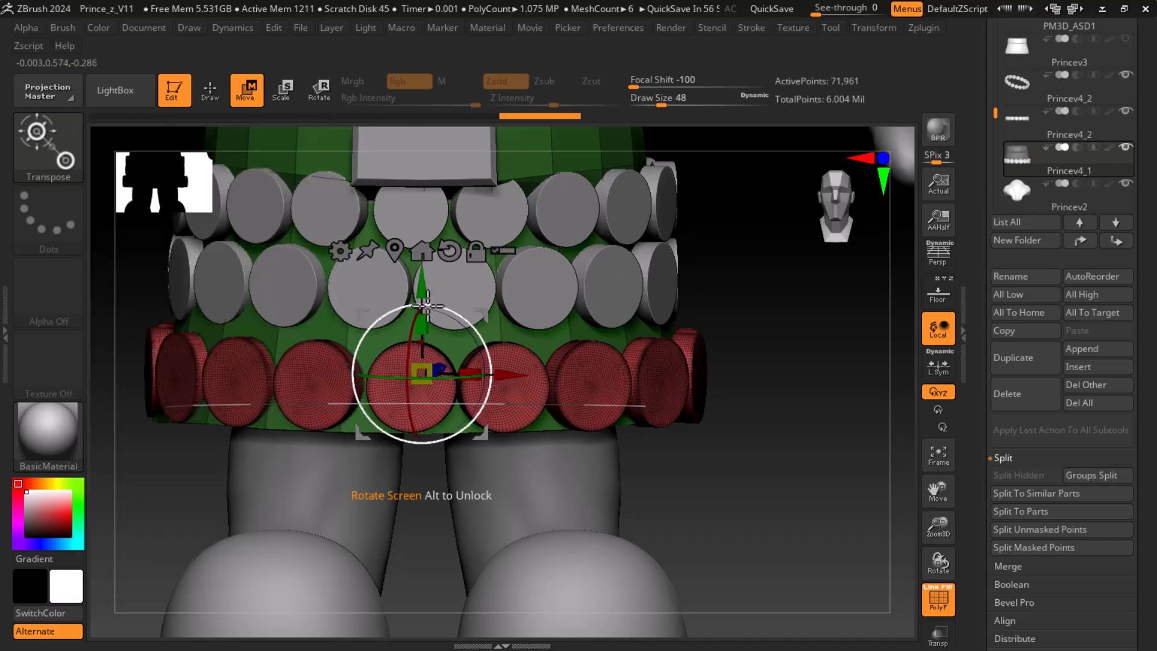
- Try to rebuild the third disc ring from its hem curve at draw sizes between 76 and 144
{"action": "left_click", "coordinate": [210, 90]}
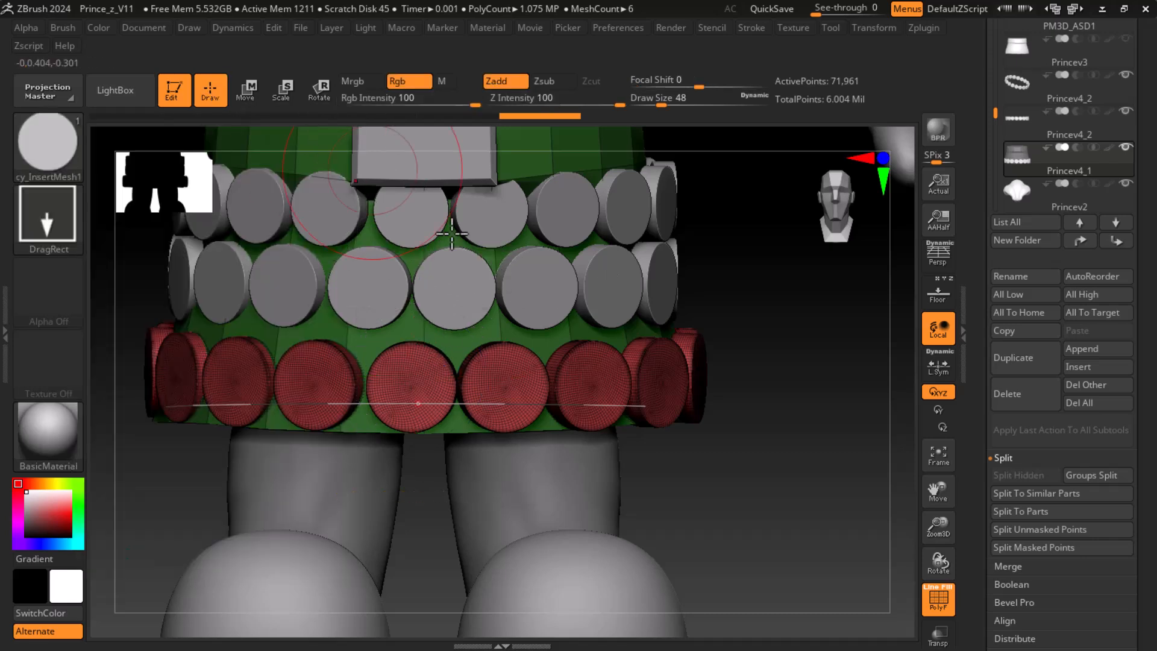
{"action": "left_click", "coordinate": [534, 400]}
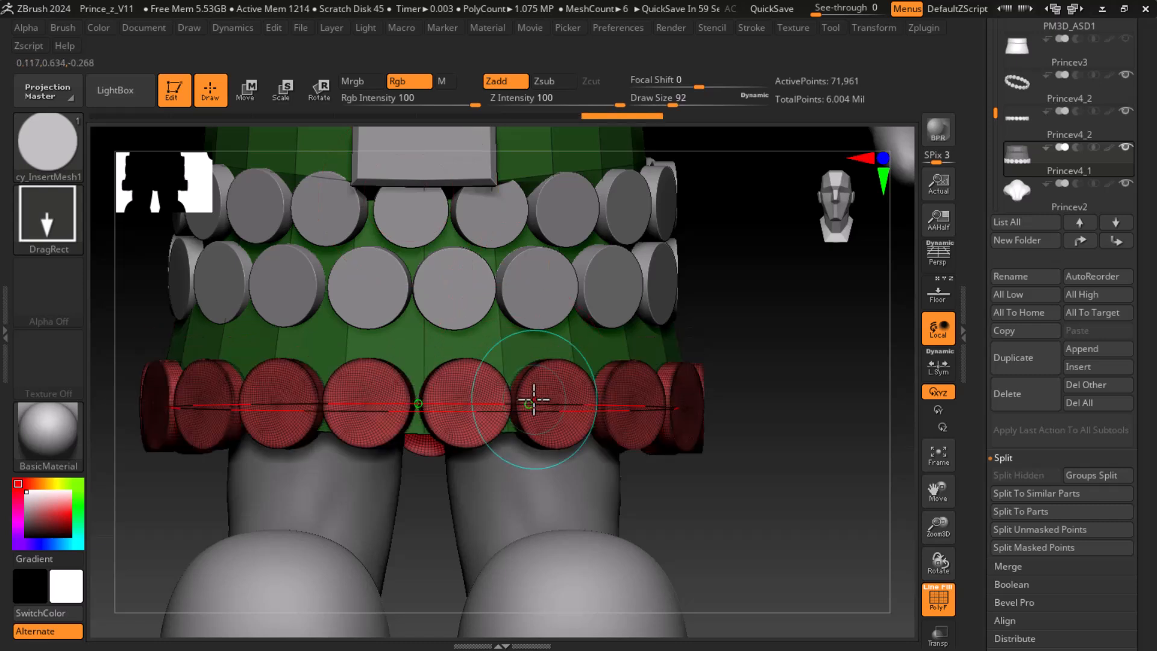
{"action": "key", "text": "bracketleft"}
{"action": "key", "text": "bracketleft"}
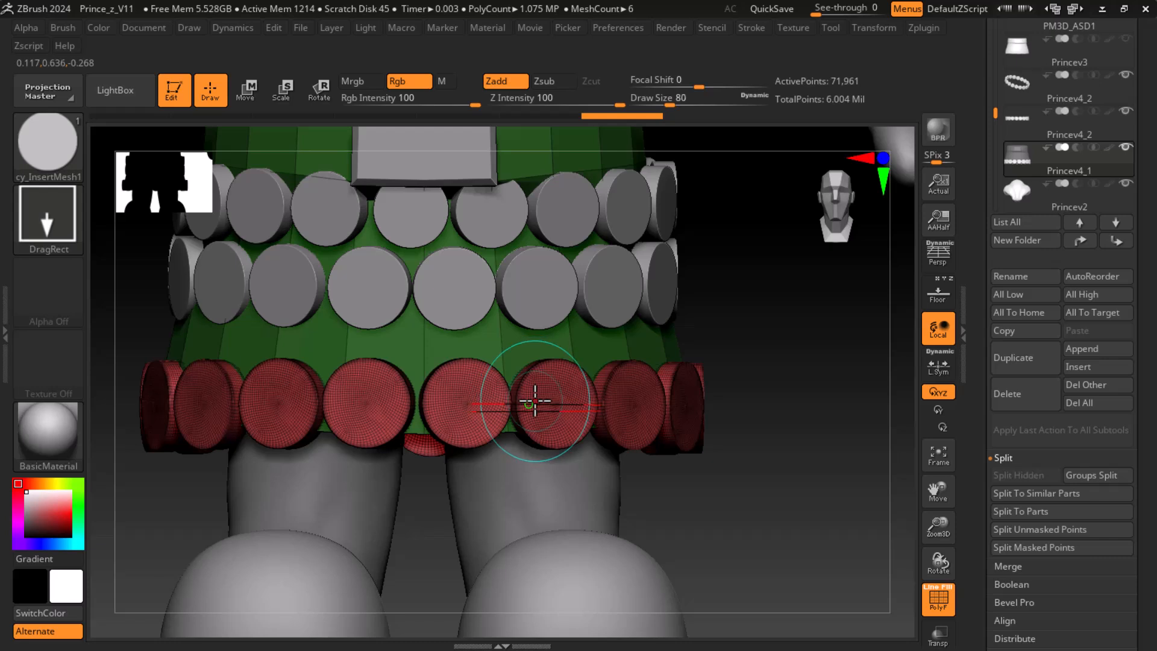
{"action": "left_click", "coordinate": [510, 406]}
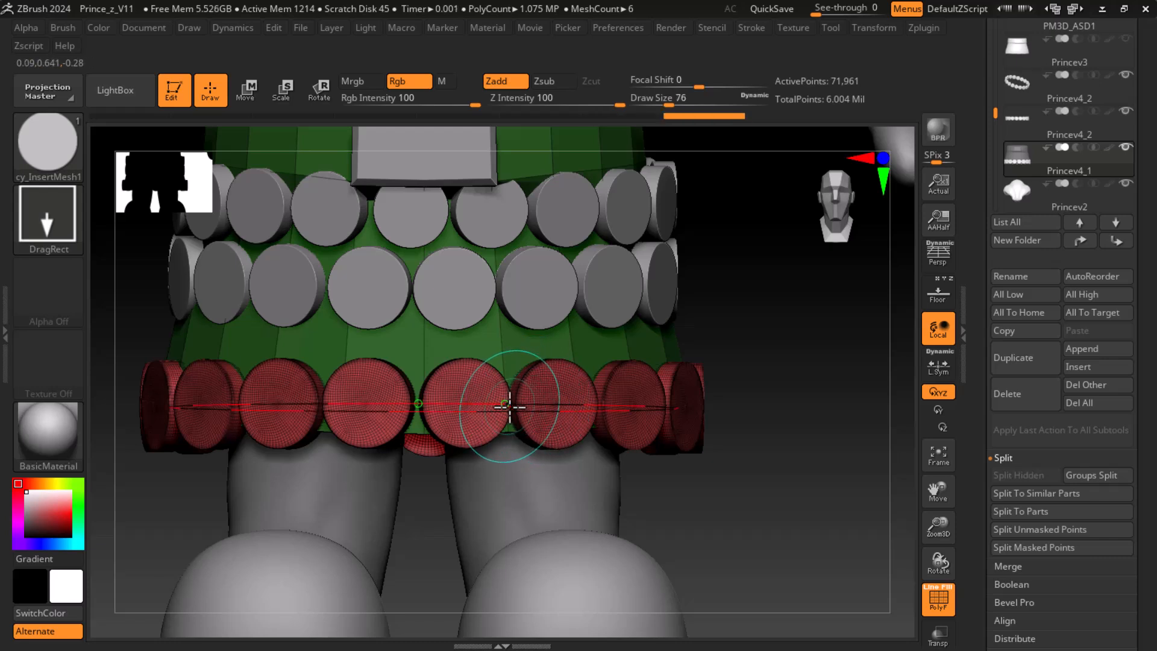
{"action": "left_click", "coordinate": [510, 407]}
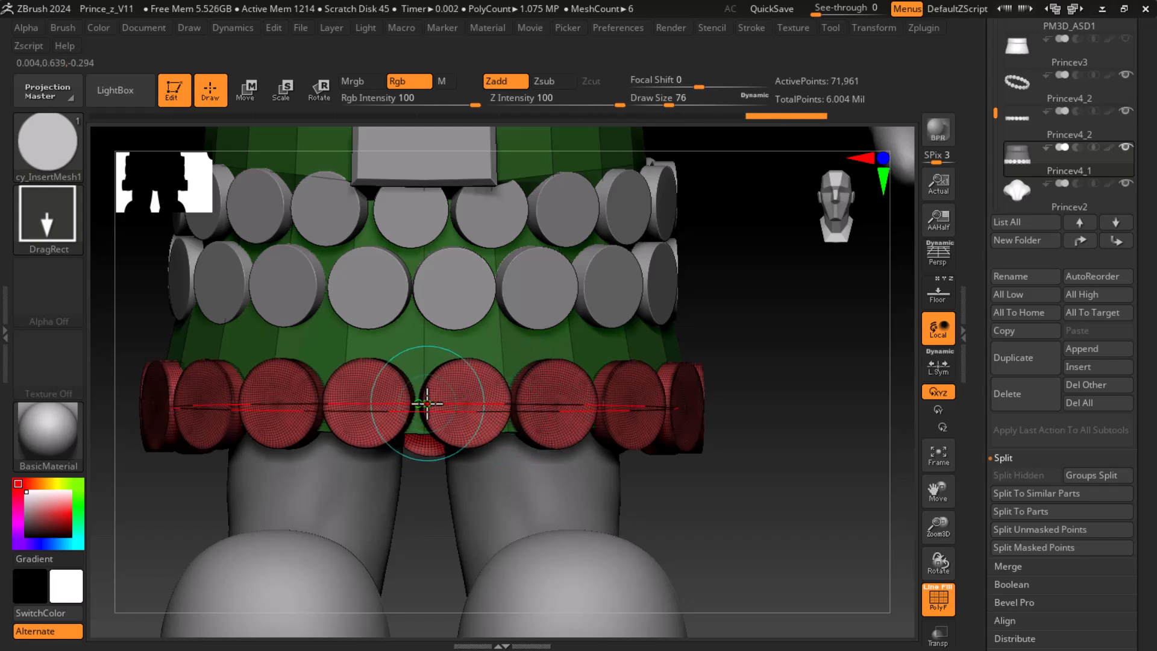
{"action": "left_click", "coordinate": [428, 403]}
{"action": "key", "text": "bracketright"}
{"action": "key", "text": "bracketright"}
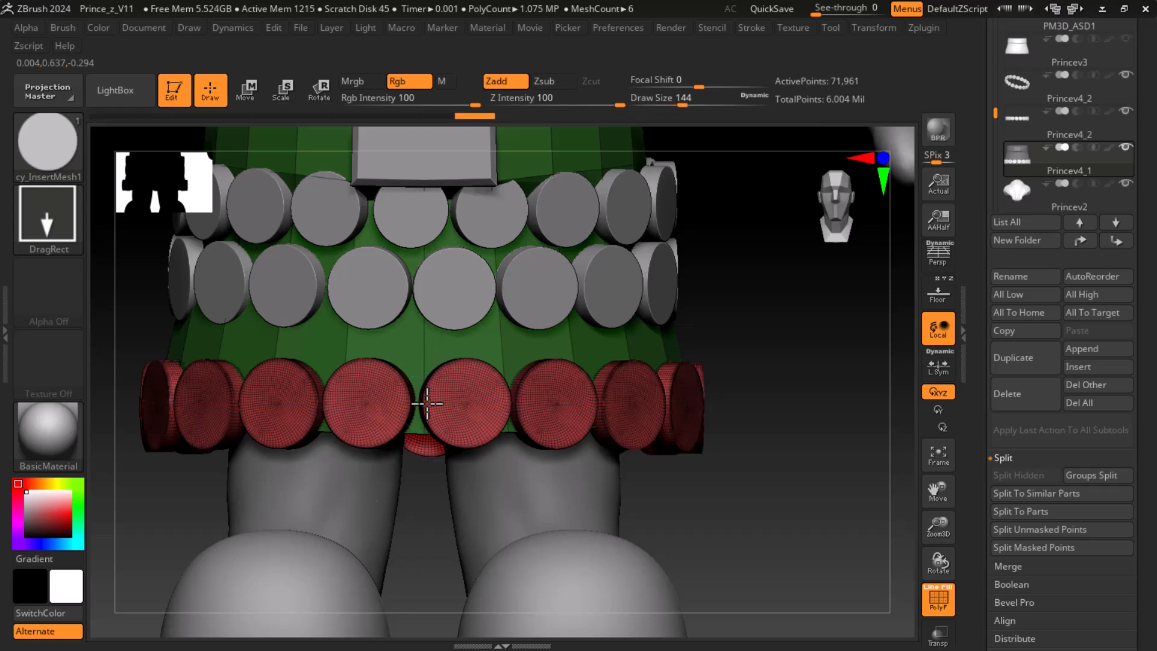
{"action": "left_click", "coordinate": [427, 407]}
- Try rebuilding the hem discs with the draw size reduced to 6.57639 and raised up to 184, and undo the rebuilt discs
{"action": "left_click_drag", "start_coordinate": [654, 99], "coordinate": [644, 99]}
{"action": "left_click", "coordinate": [421, 404]}
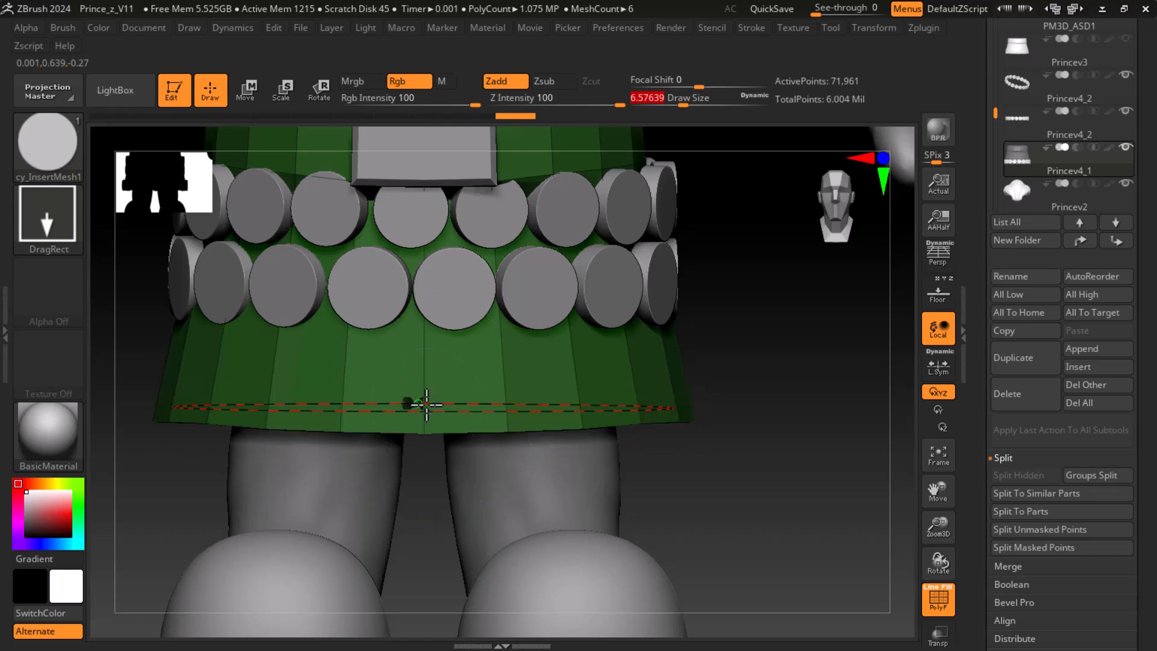
{"action": "key", "text": "bracketright"}
{"action": "key", "text": "bracketright"}
{"action": "key", "text": "bracketright"}
{"action": "key", "text": "bracketright"}
{"action": "key", "text": "bracketright"}
{"action": "key", "text": "bracketright"}
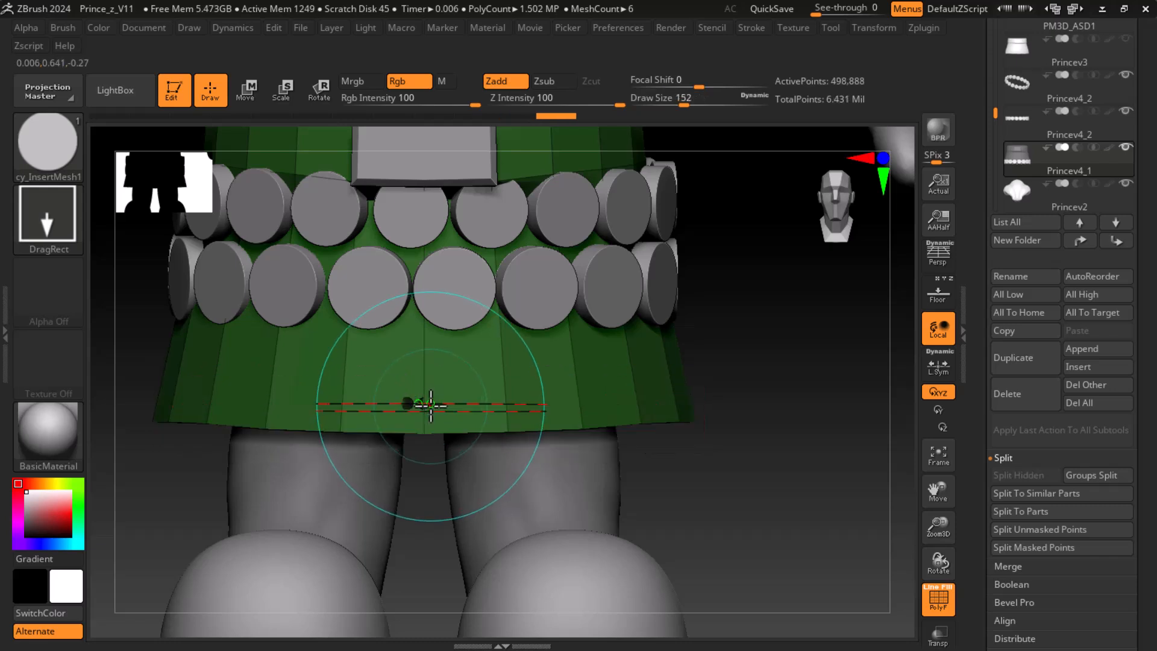
{"action": "key", "text": "bracketright"}
{"action": "key", "text": "bracketright"}
{"action": "key", "text": "bracketright"}
{"action": "key", "text": "bracketright"}
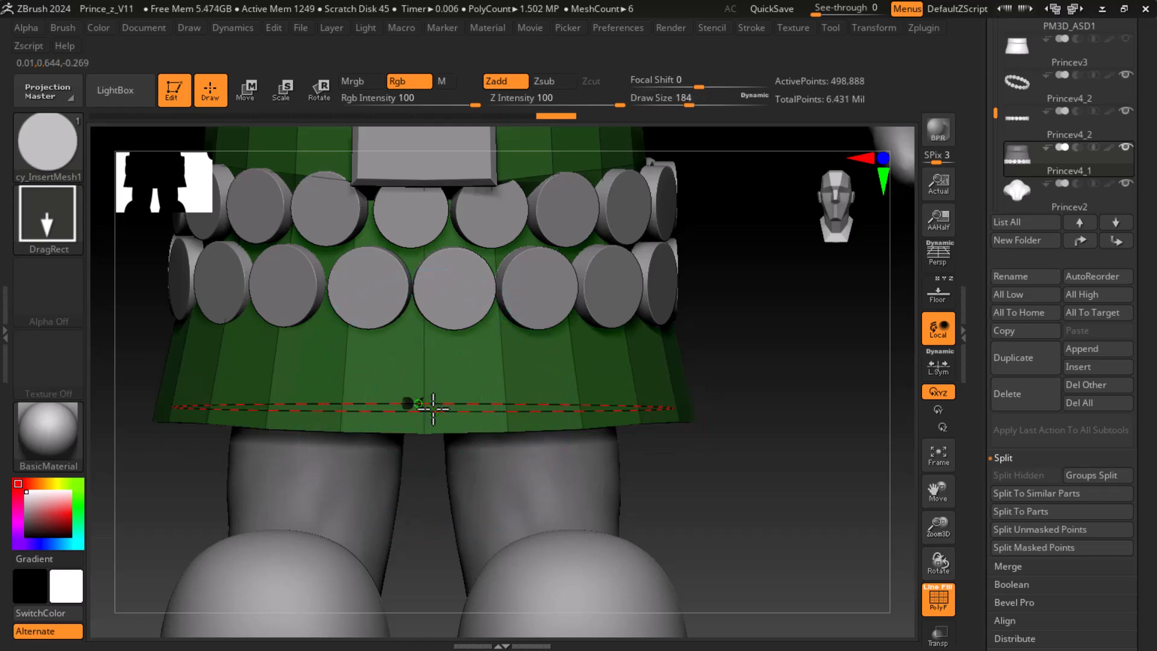
{"action": "left_click", "coordinate": [433, 407]}
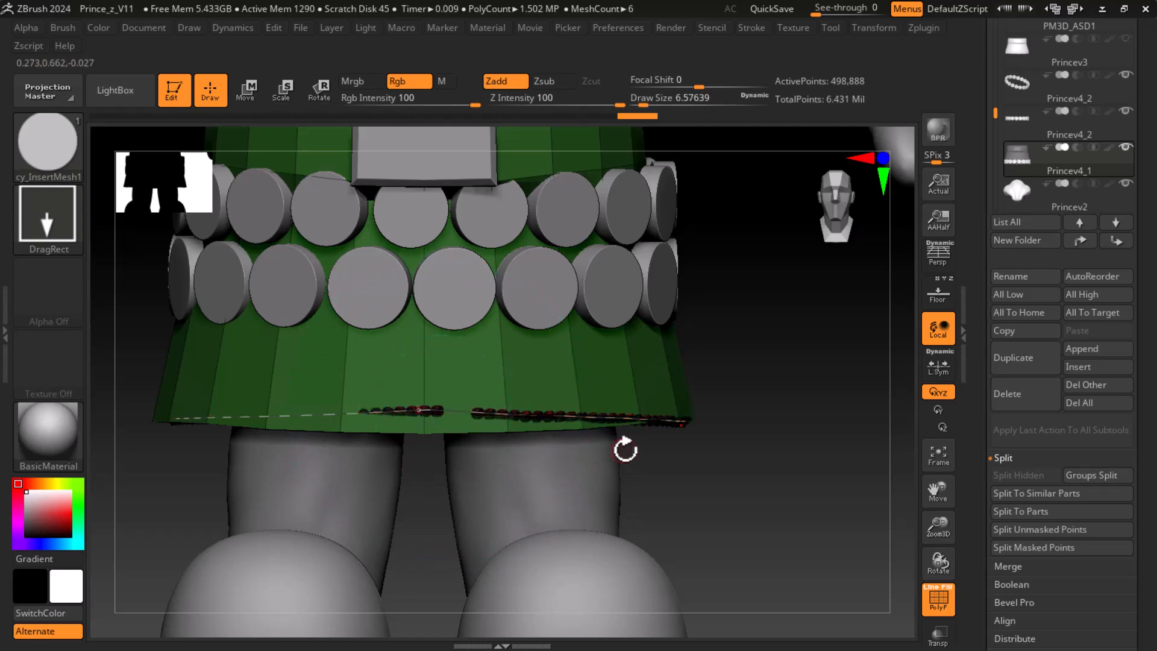
{"action": "key", "text": "ctrl+z"}
{"action": "key", "text": "ctrl+z"}
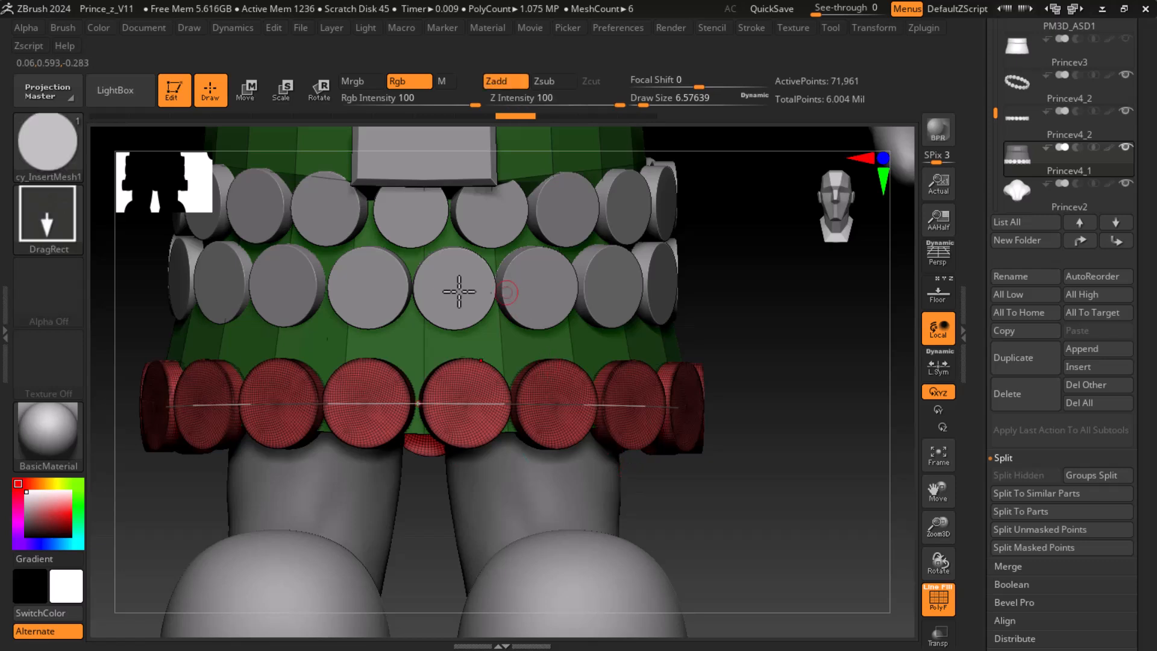
- Raise the third disc ring about 0.024 towards the second ring with the Move gizmo and adjust its fit around the skirt
{"action": "key", "text": "w"}
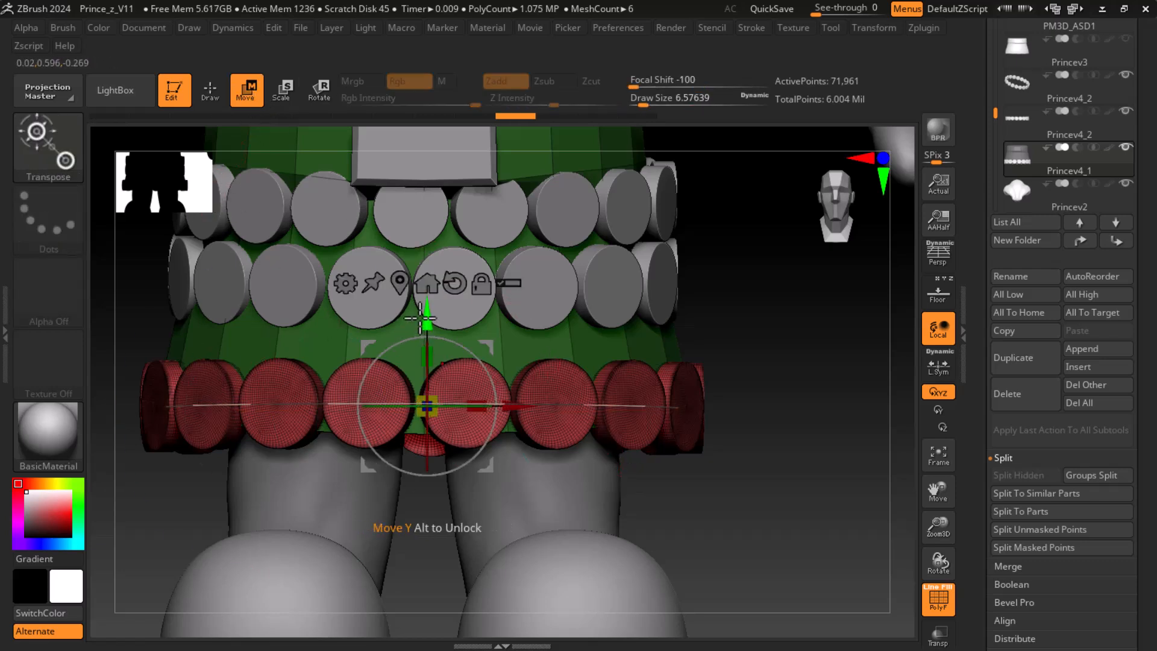
{"action": "left_click_drag", "start_coordinate": [421, 318], "coordinate": [426, 295]}
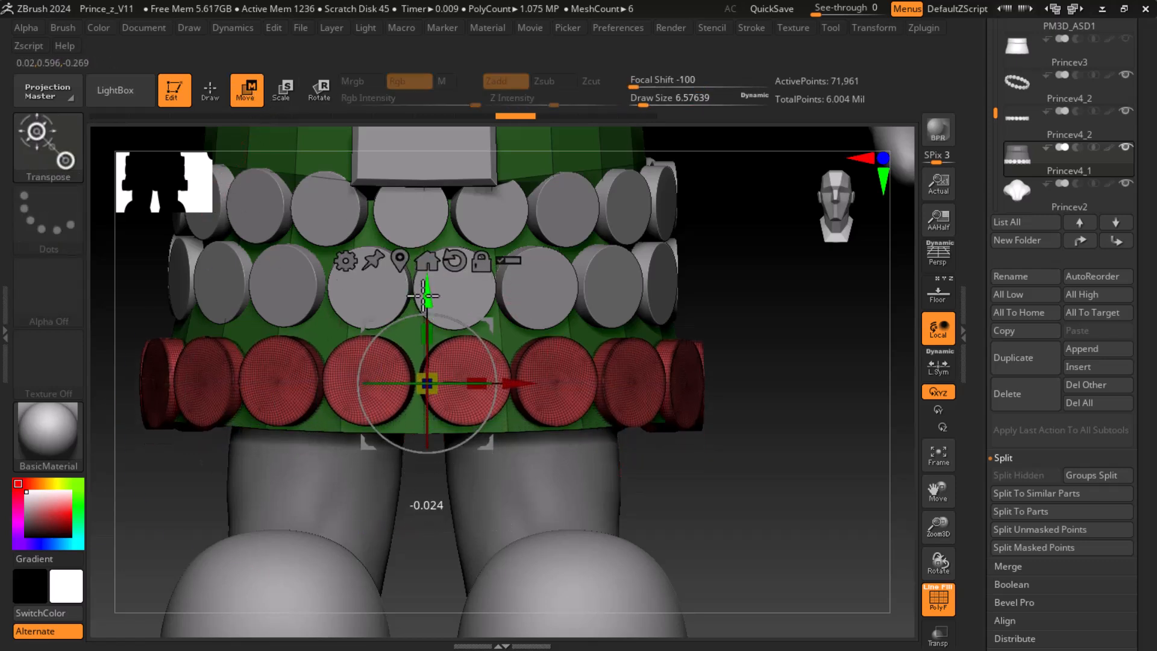
{"action": "left_click_drag", "start_coordinate": [752, 416], "coordinate": [744, 453]}
{"action": "left_click_drag", "start_coordinate": [590, 390], "coordinate": [580, 387]}
{"action": "left_click_drag", "start_coordinate": [581, 385], "coordinate": [799, 484]}
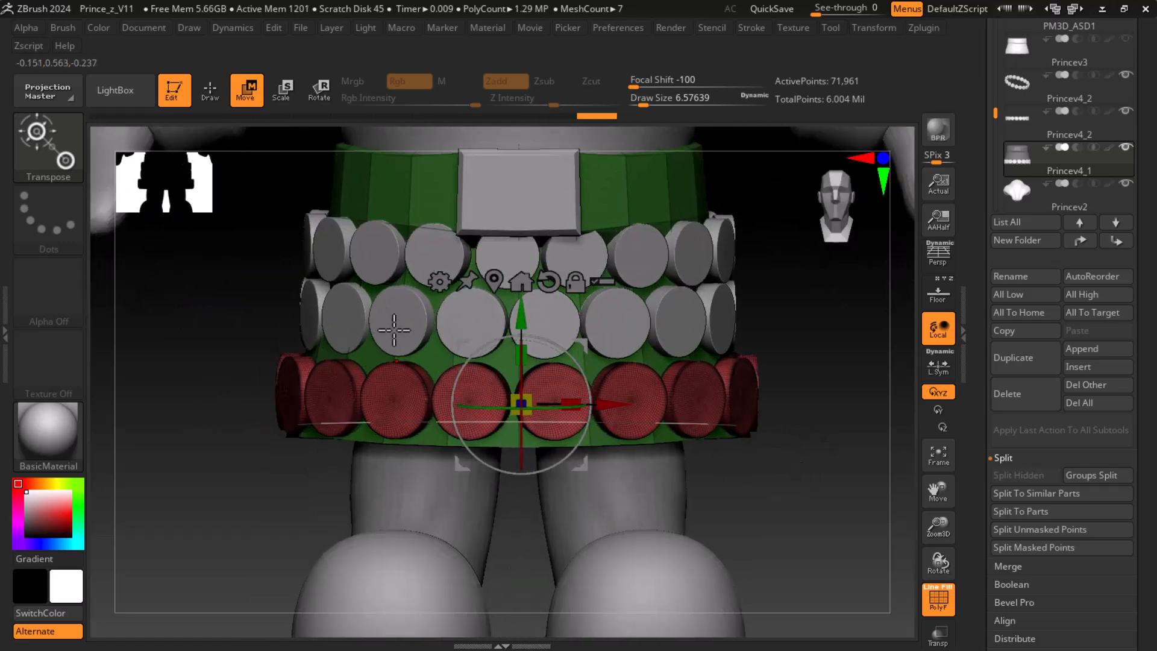
- Rotate the third disc ring around the skirt until one disc sits centred at the front, staggered against the second ring
{"action": "left_click_drag", "start_coordinate": [559, 407], "coordinate": [541, 407]}
{"action": "mouse_move", "coordinate": [797, 489]}
{"action": "left_mouse_down"}
{"action": "mouse_move", "coordinate": [808, 376]}
{"action": "mouse_move", "coordinate": [824, 445]}
{"action": "mouse_move", "coordinate": [810, 477]}
{"action": "left_mouse_up"}
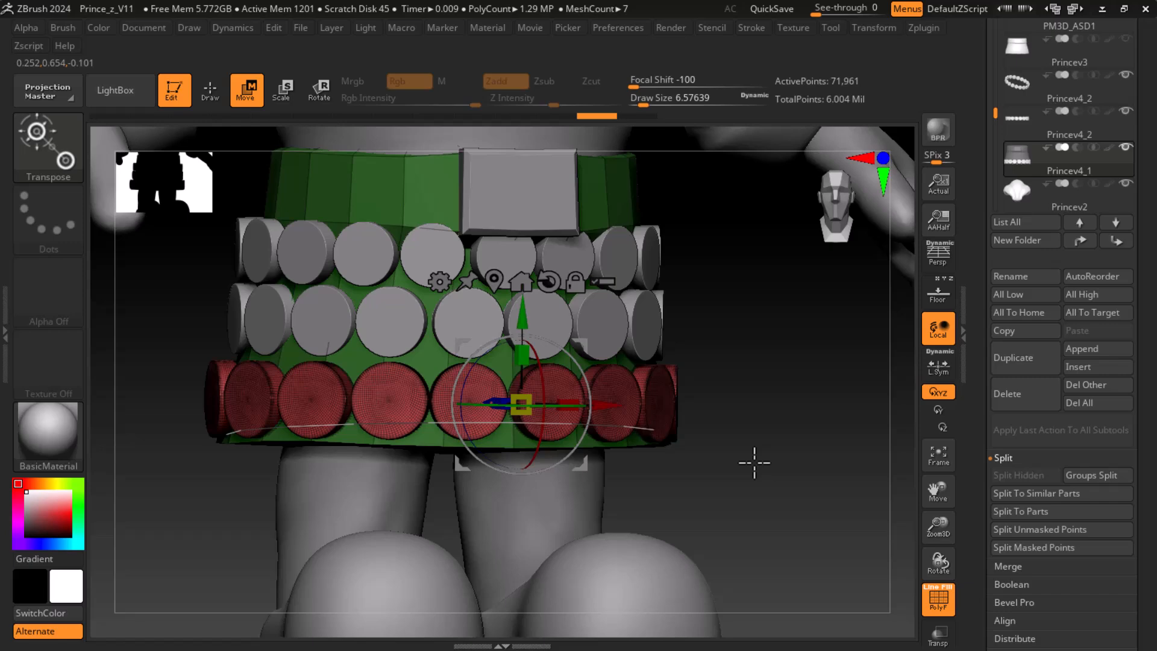
{"action": "mouse_move", "coordinate": [693, 473]}
{"action": "left_mouse_down"}
{"action": "mouse_move", "coordinate": [727, 501]}
{"action": "mouse_move", "coordinate": [712, 482]}
{"action": "left_mouse_up"}
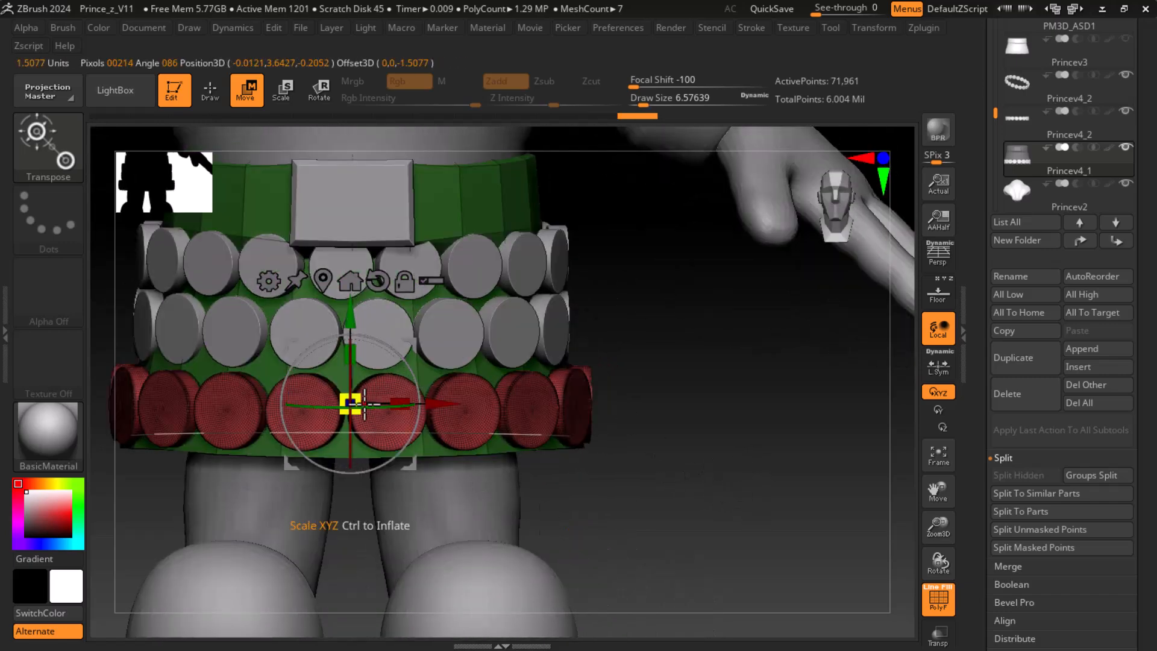
{"action": "left_click_drag", "start_coordinate": [385, 407], "coordinate": [377, 410]}
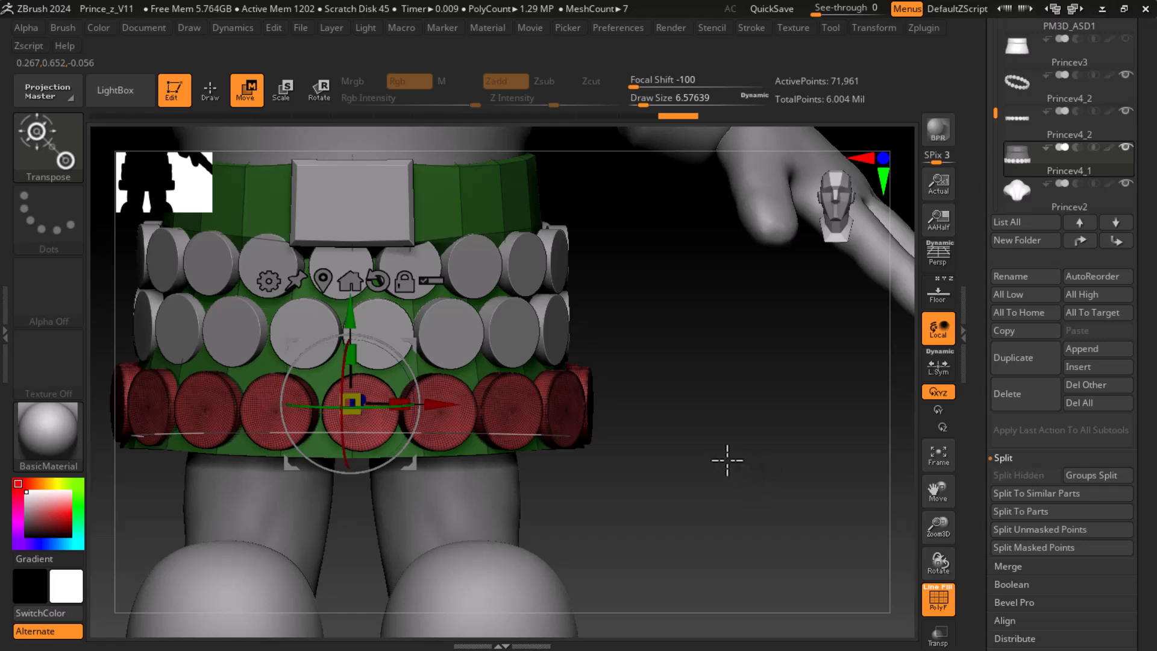
- From a side view, nudge the third disc ring slightly along its Z axis to even its fit around the skirt
{"action": "left_click_drag", "start_coordinate": [757, 456], "coordinate": [817, 458], "text": "alt"}
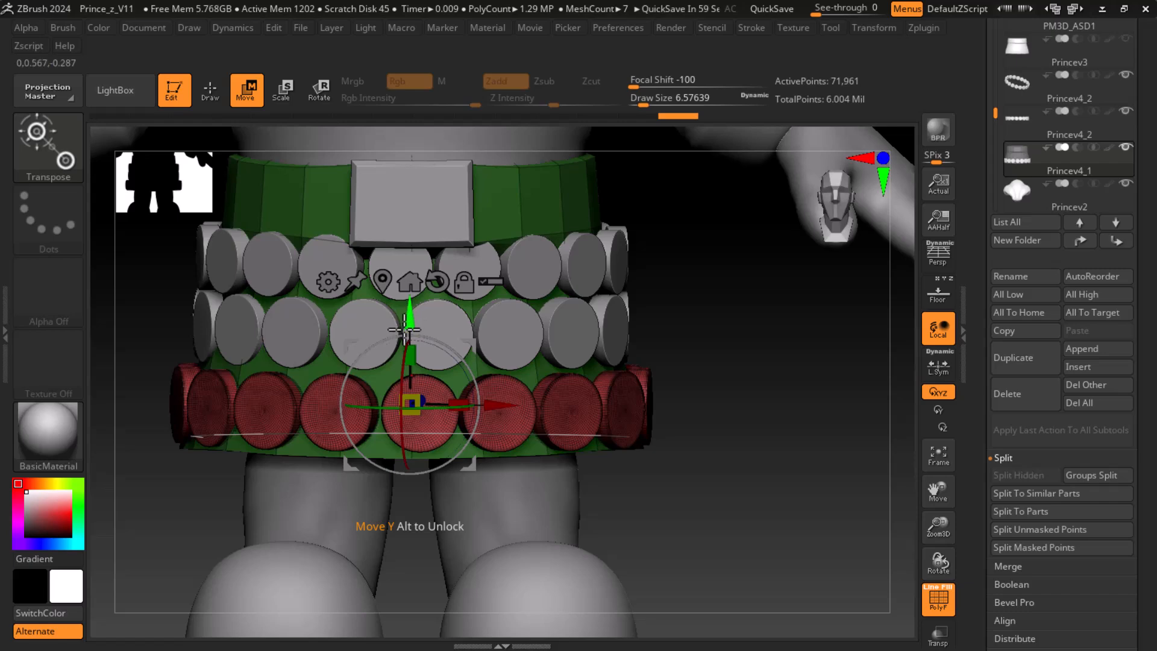
{"action": "left_click_drag", "start_coordinate": [675, 422], "coordinate": [826, 494]}
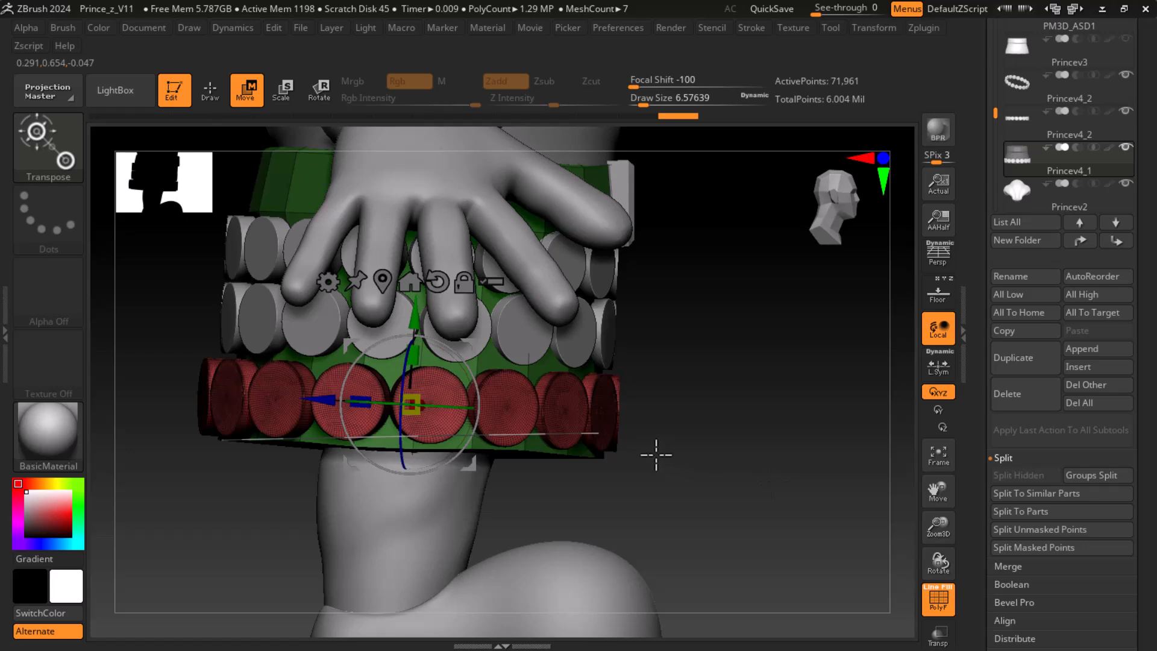
{"action": "left_click_drag", "start_coordinate": [317, 400], "coordinate": [324, 400]}
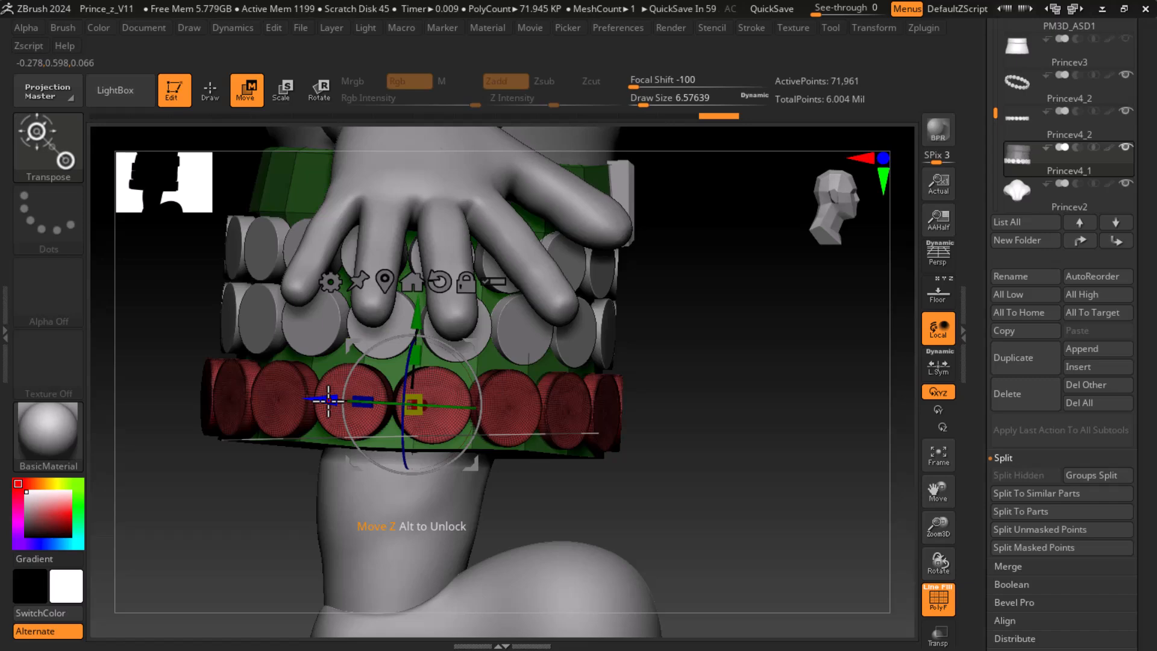
{"action": "left_click_drag", "start_coordinate": [679, 486], "coordinate": [780, 492], "text": "shift"}
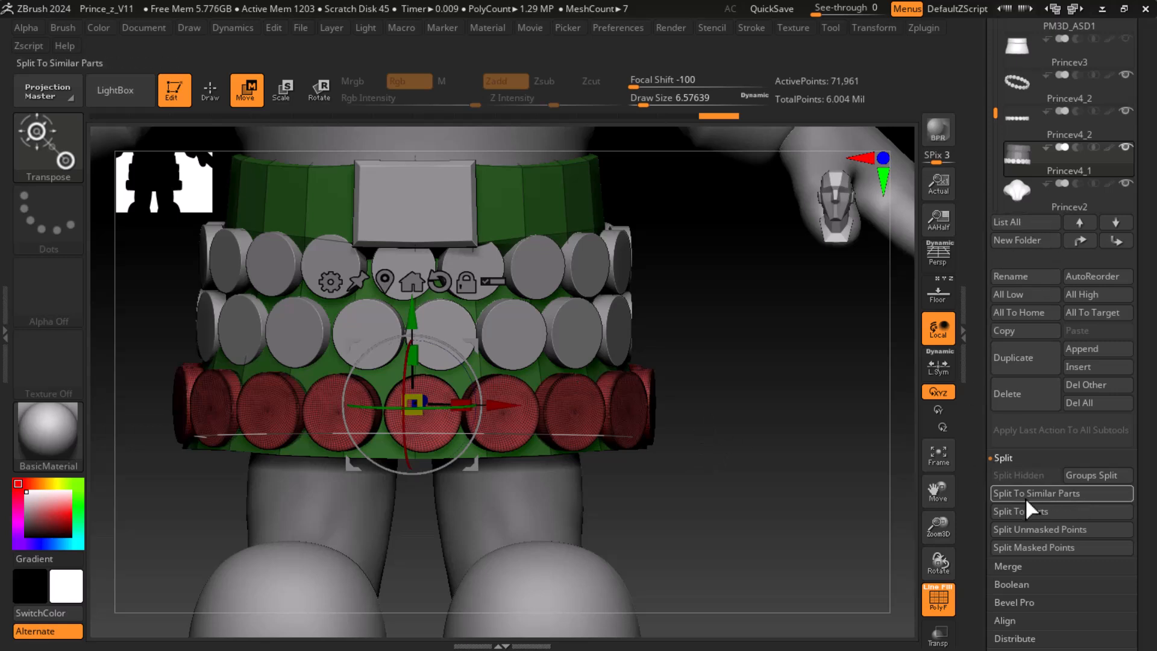
- Split the third disc ring off the skirt into its own subtool with Groups Split and return to Draw mode
{"action": "left_click", "coordinate": [1112, 476]}
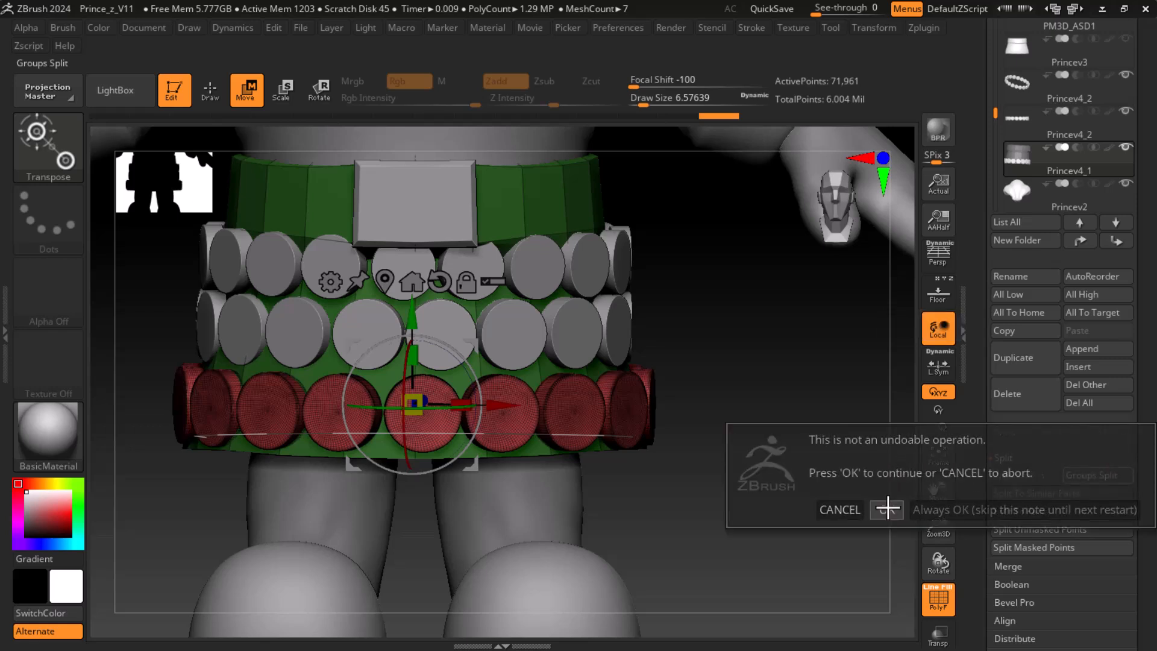
{"action": "left_click", "coordinate": [886, 509]}
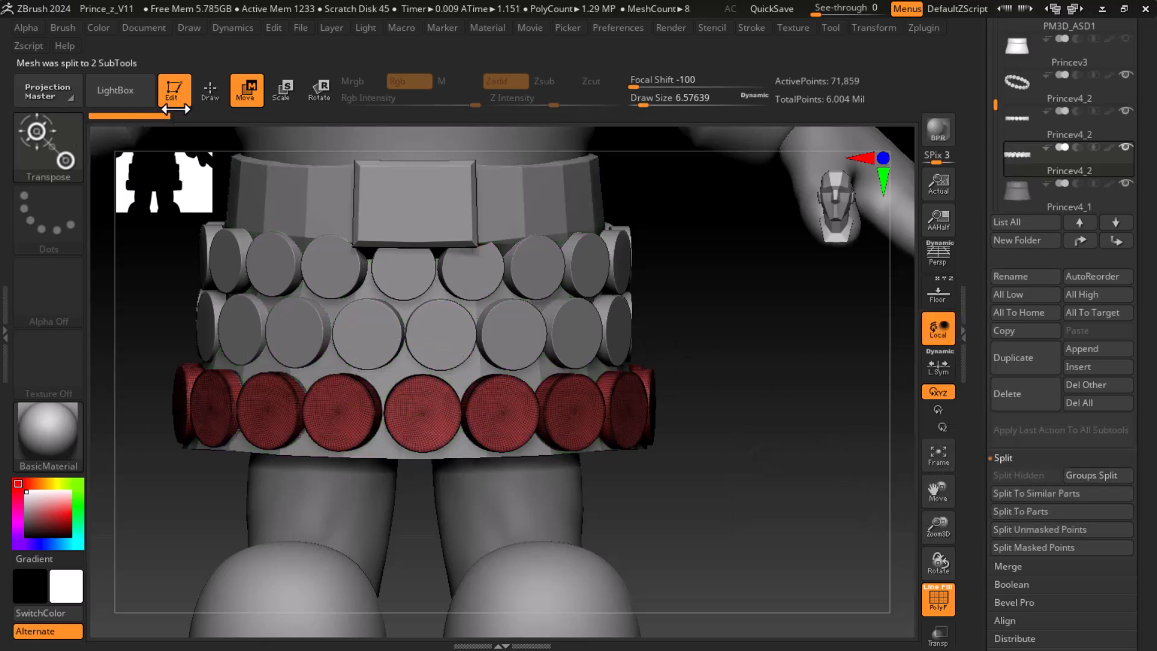
{"action": "left_click", "coordinate": [210, 90]}
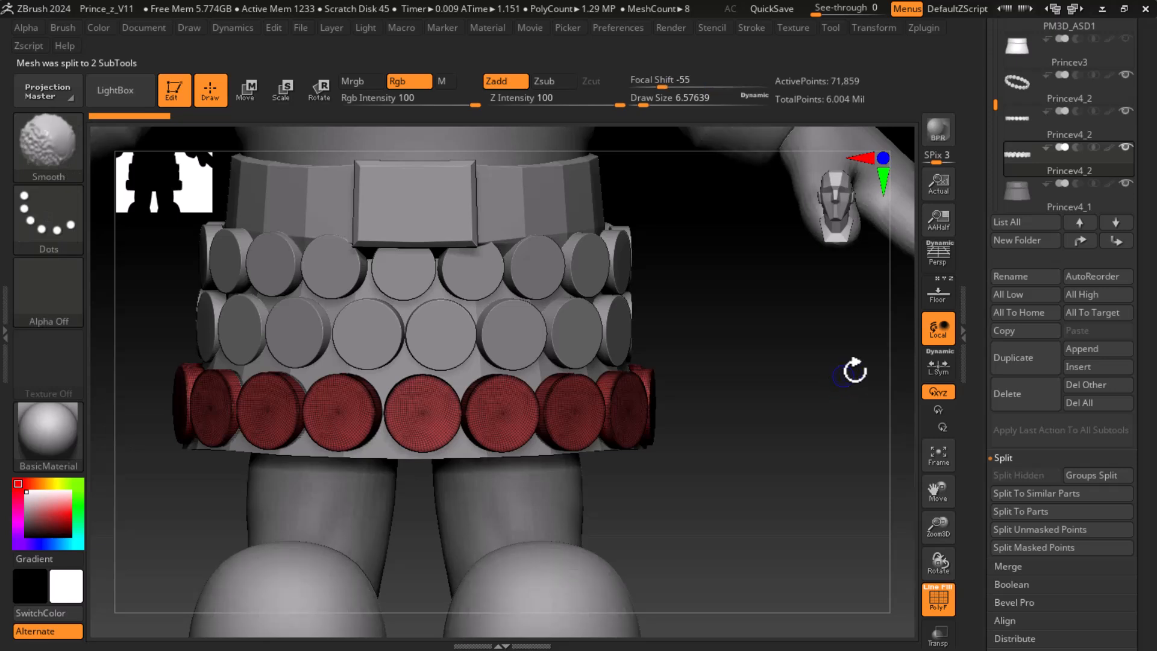
- Make the smooth skirt Princev3 visible beneath the scales and select the second disc ring's subtool
{"action": "mouse_move", "coordinate": [1126, 186]}
{"action": "left_click", "coordinate": [1019, 58]}
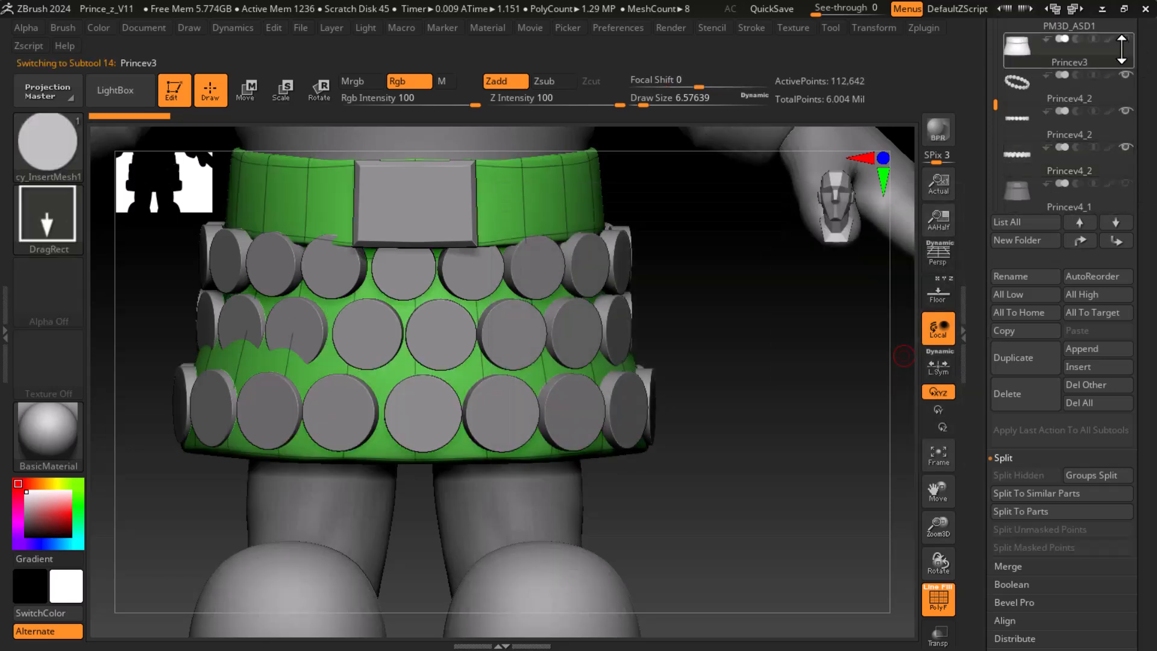
{"action": "left_click_drag", "start_coordinate": [881, 406], "coordinate": [847, 431]}
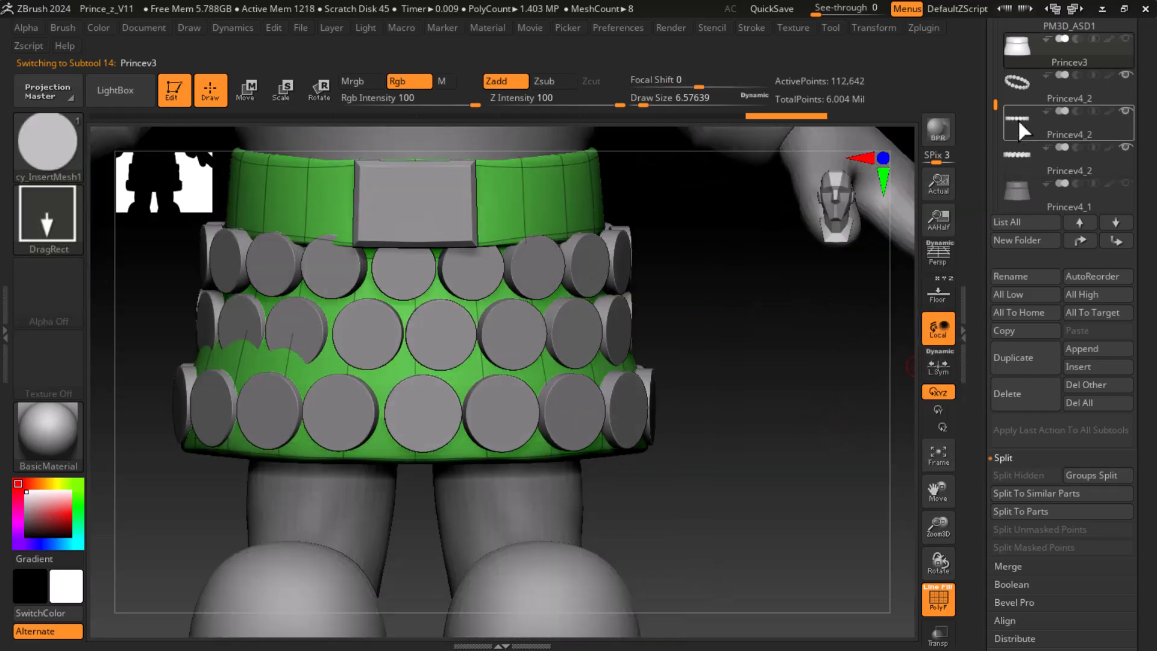
{"action": "left_click", "coordinate": [1085, 89]}
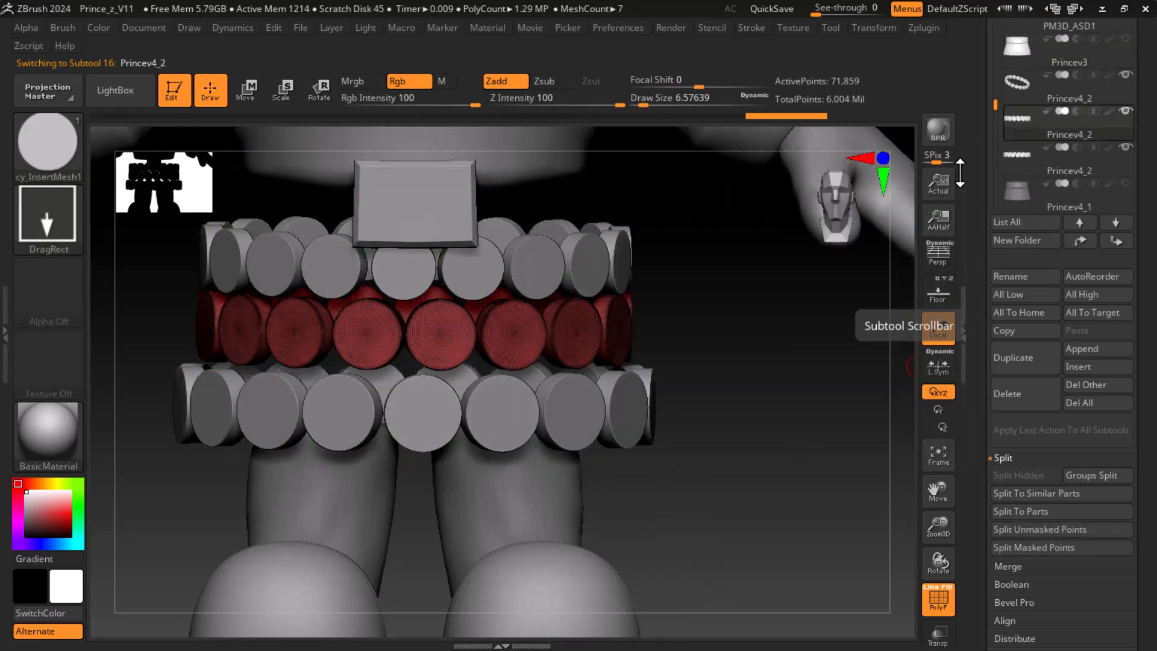
{"action": "left_click", "coordinate": [1124, 40]}
- From a side view, centre the Move gizmo on the second disc ring and shift the ring about 0.0036 along its Z axis
{"action": "left_click_drag", "start_coordinate": [776, 408], "coordinate": [870, 457]}
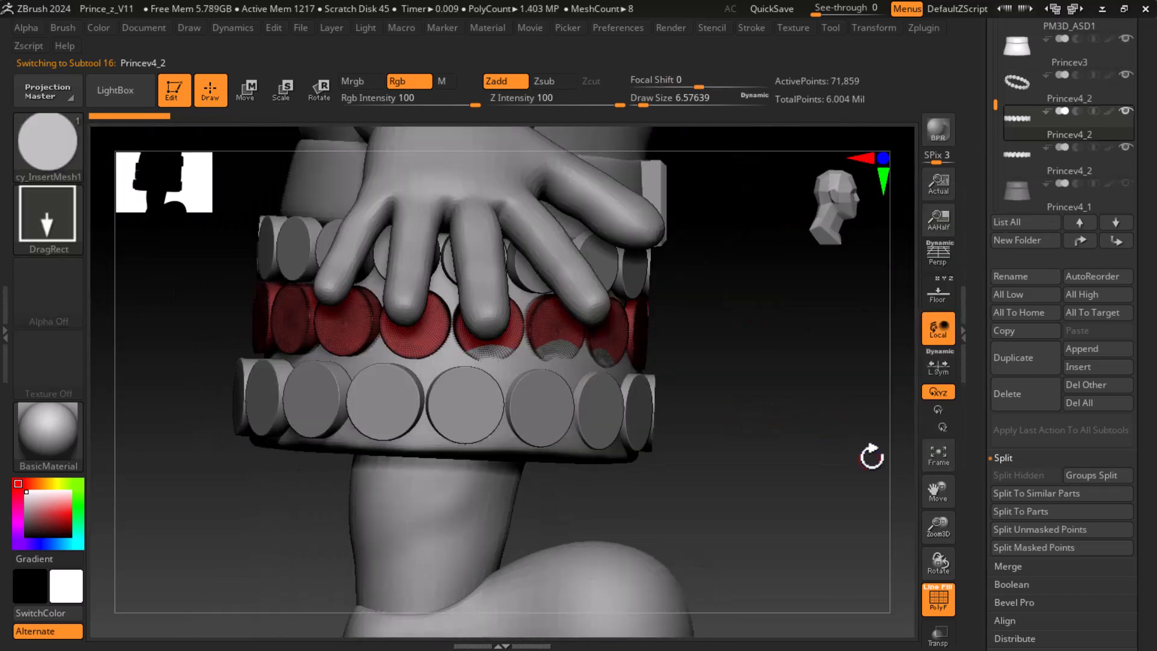
{"action": "left_click", "coordinate": [258, 97]}
{"action": "right_click_drag", "start_coordinate": [744, 415], "coordinate": [738, 506], "text": "ctrl"}
{"action": "left_click", "coordinate": [444, 205]}
{"action": "right_click_drag", "start_coordinate": [739, 507], "coordinate": [729, 397], "text": "alt"}
{"action": "right_click_drag", "start_coordinate": [729, 398], "coordinate": [768, 518], "text": "ctrl"}
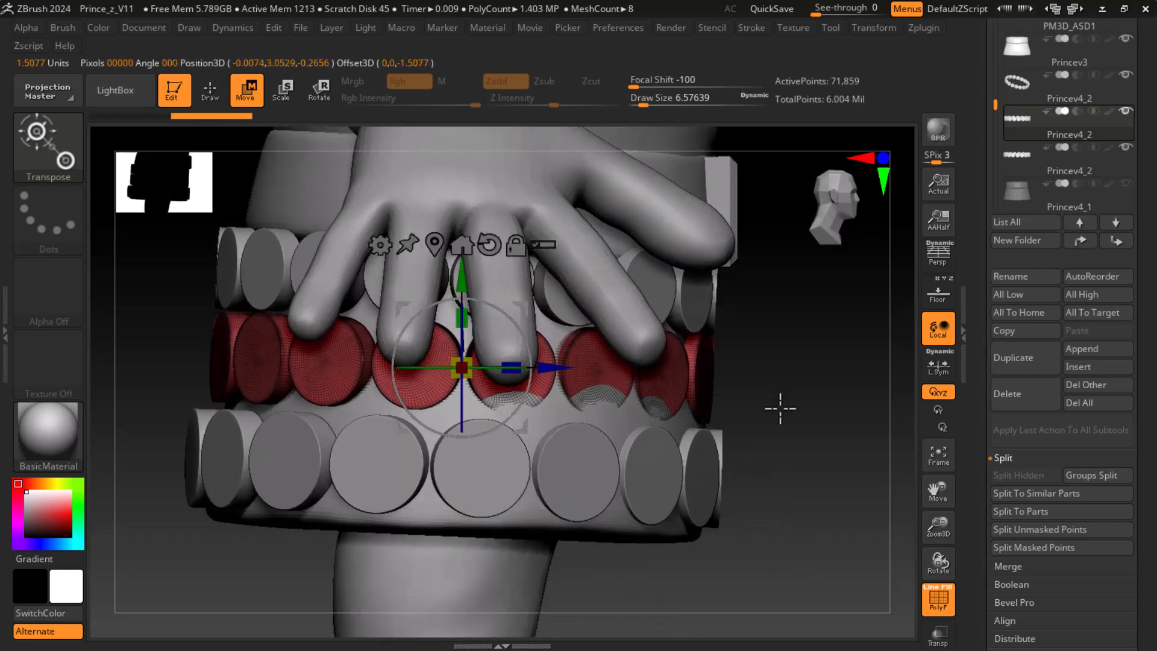
{"action": "left_click_drag", "start_coordinate": [543, 367], "coordinate": [547, 367]}
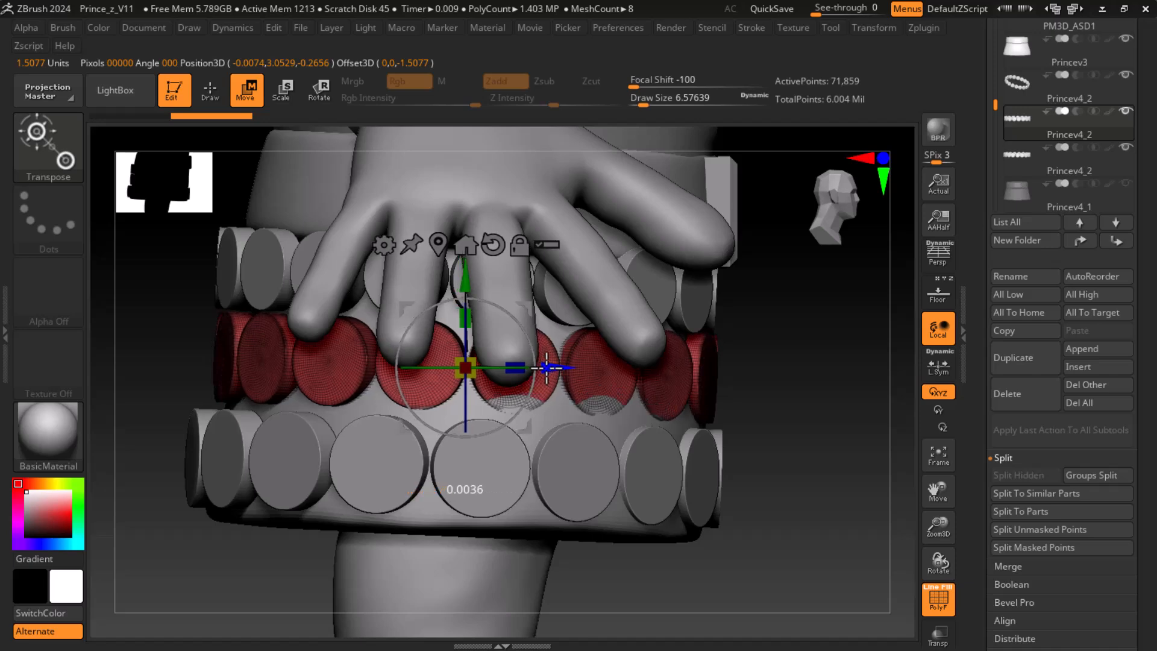
- From the front view, nudge the second disc ring slightly sideways and make the top disc ring's subtool active
{"action": "mouse_move", "coordinate": [837, 470]}
{"action": "right_mouse_down"}
{"action": "mouse_move", "coordinate": [793, 494]}
{"action": "mouse_move", "coordinate": [834, 491]}
{"action": "right_mouse_up"}
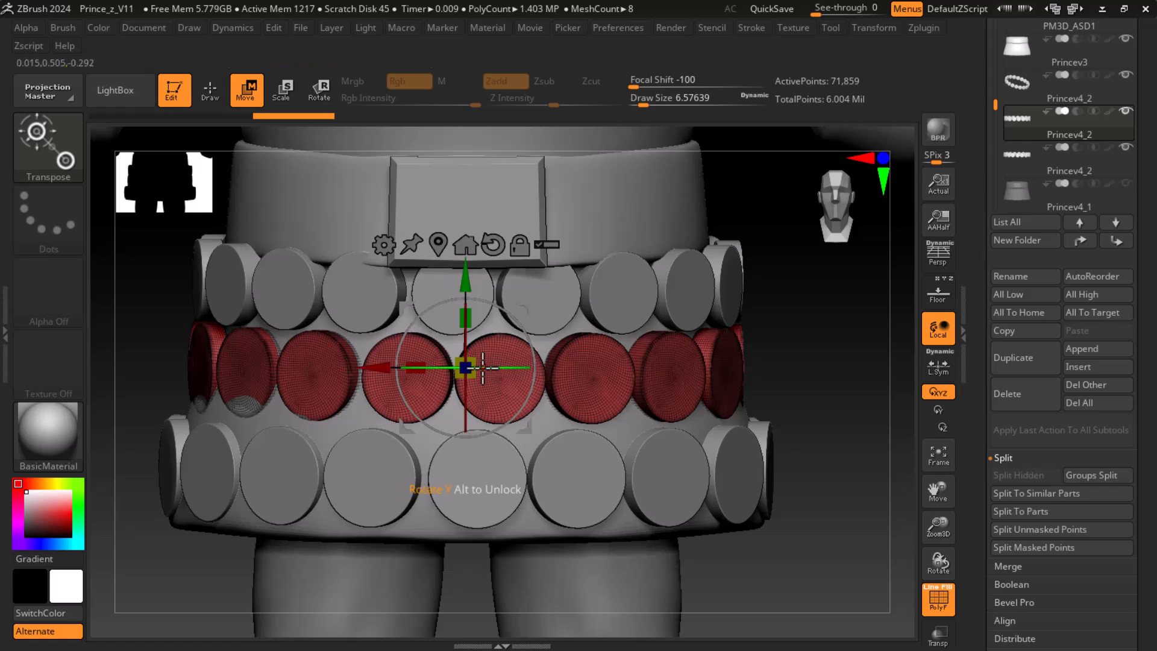
{"action": "left_click_drag", "start_coordinate": [469, 362], "coordinate": [485, 359]}
{"action": "left_click_drag", "start_coordinate": [816, 357], "coordinate": [826, 353]}
{"action": "left_click", "coordinate": [1021, 92]}
{"action": "left_click_drag", "start_coordinate": [844, 309], "coordinate": [820, 507]}
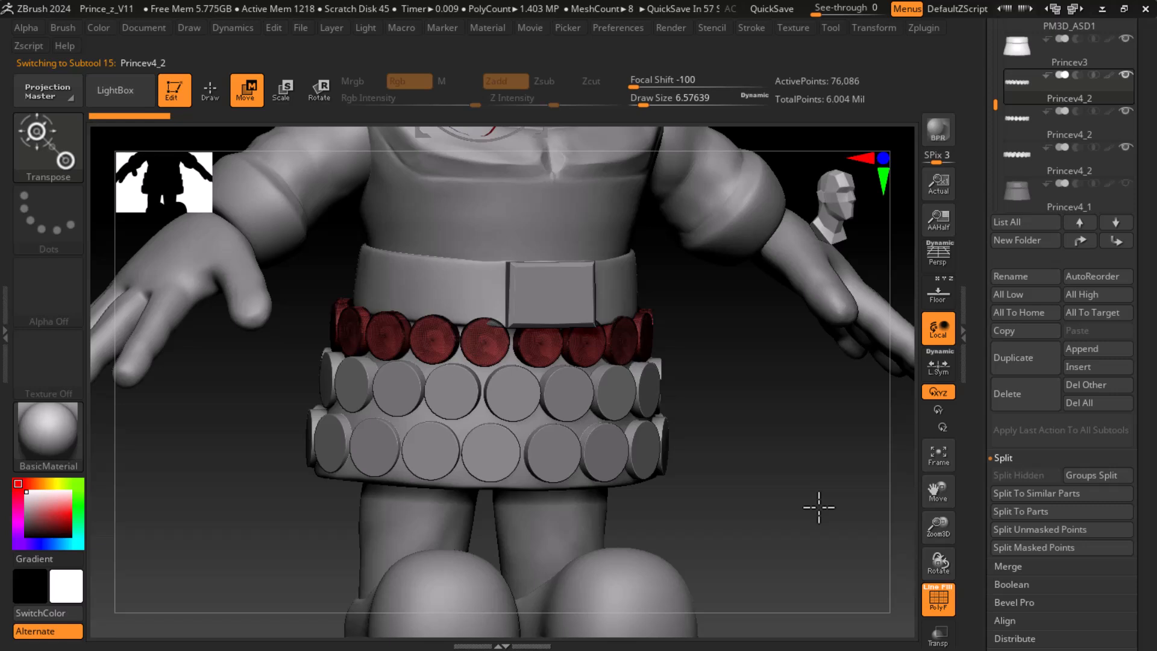
{"action": "left_click_drag", "start_coordinate": [747, 483], "coordinate": [834, 501]}
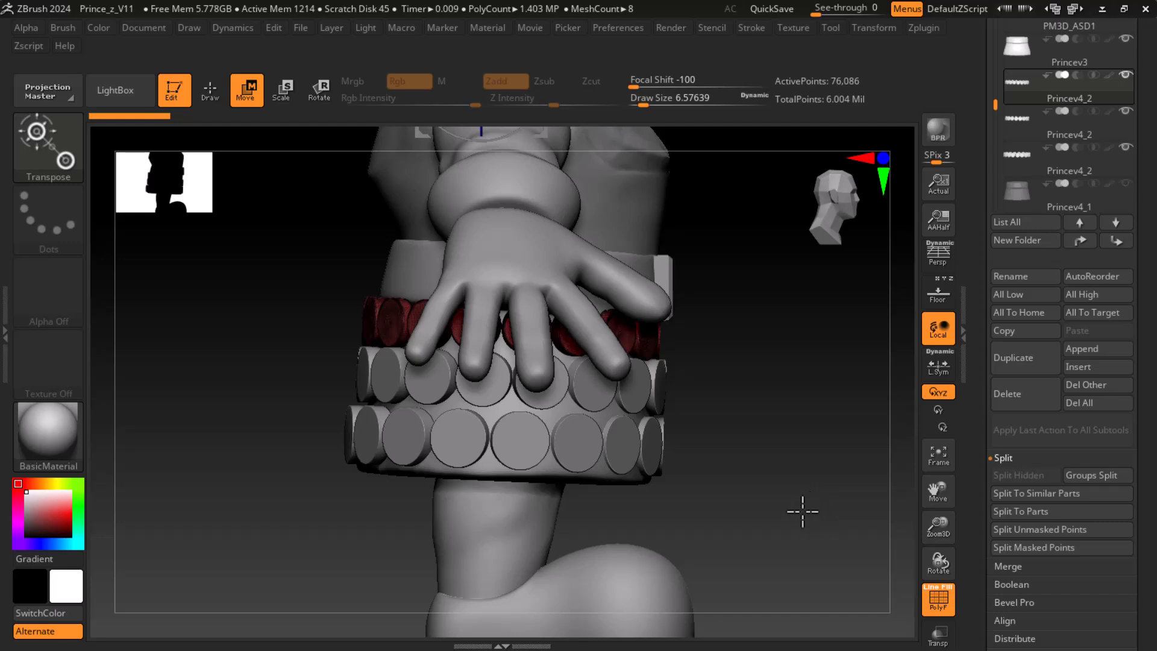
- Switch to Maya and frame the skirt with its scale reference drawing in the front view
{"action": "key", "text": "super"}
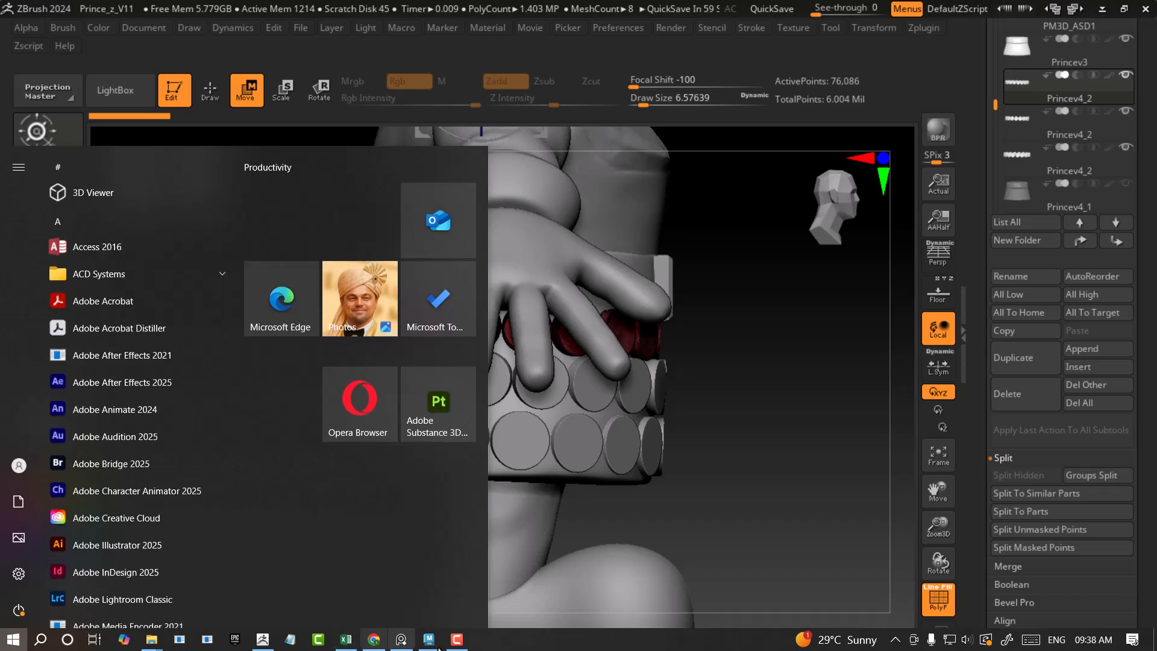
{"action": "left_click", "coordinate": [428, 640]}
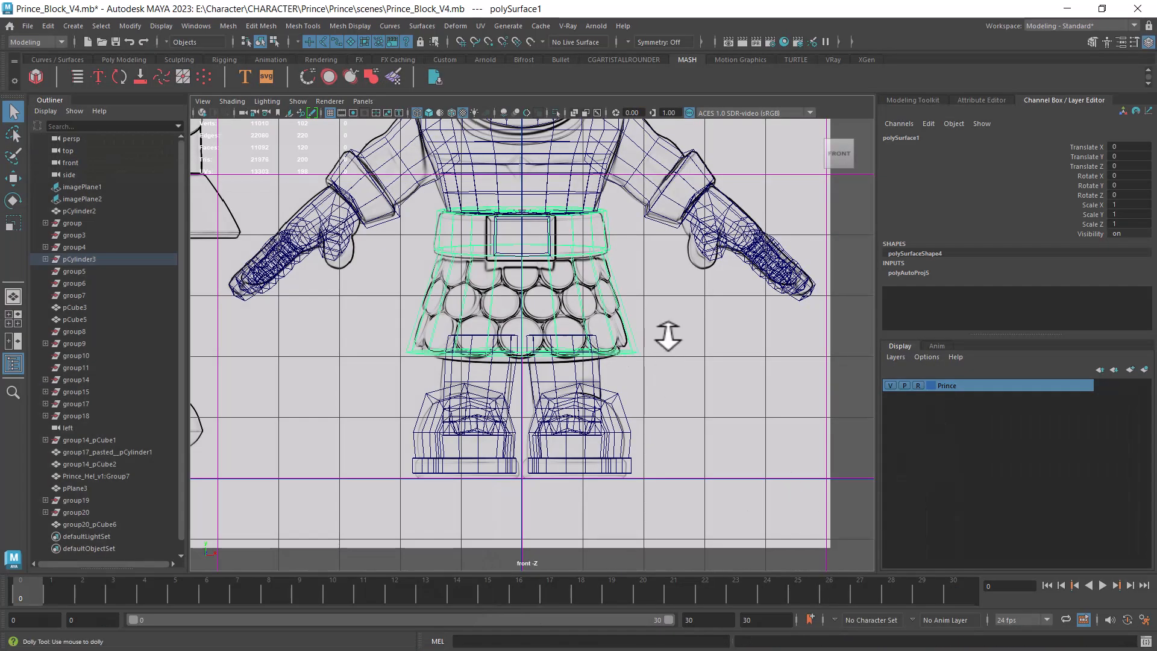
{"action": "scroll", "coordinate": [720, 476], "scroll_direction": "up", "scroll_amount": 3}
{"action": "scroll", "coordinate": [721, 476], "scroll_direction": "up", "scroll_amount": 2}
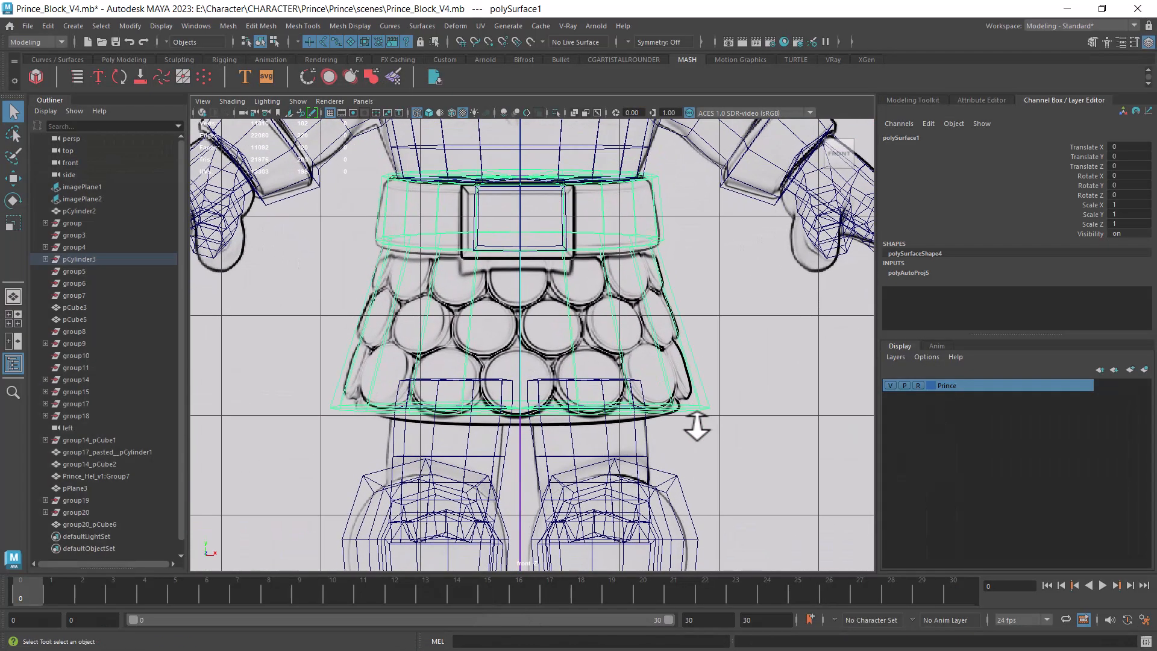
{"action": "left_click", "coordinate": [1133, 42]}
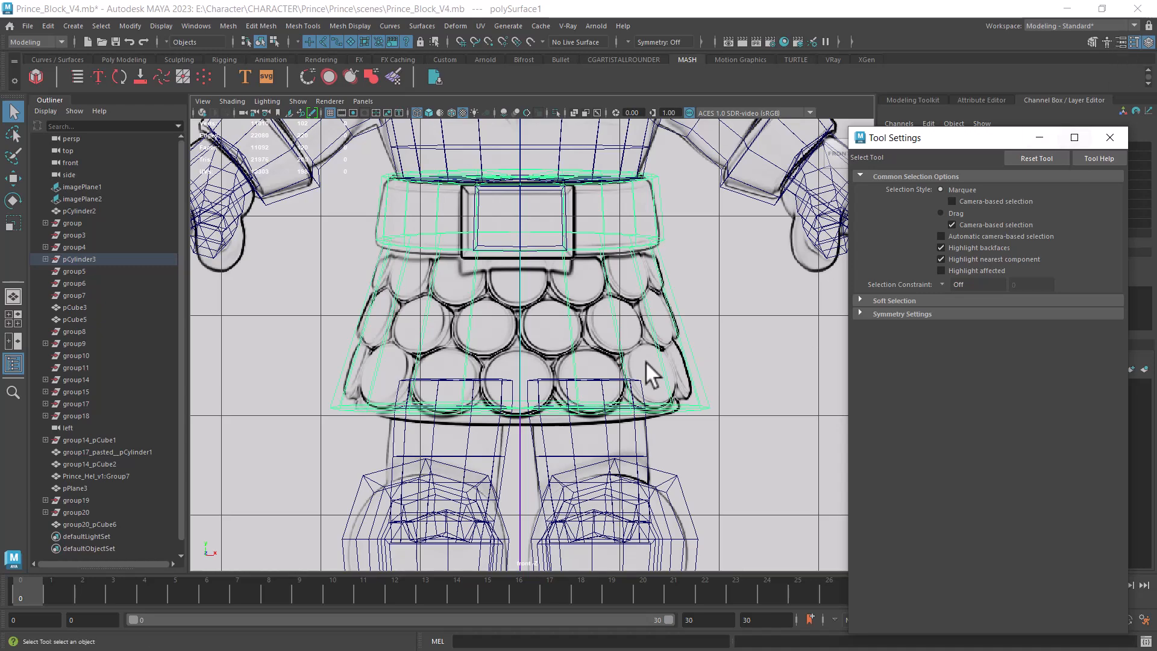
{"action": "scroll", "coordinate": [711, 362], "scroll_direction": "up", "scroll_amount": 2}
{"action": "left_click", "coordinate": [1110, 138]}
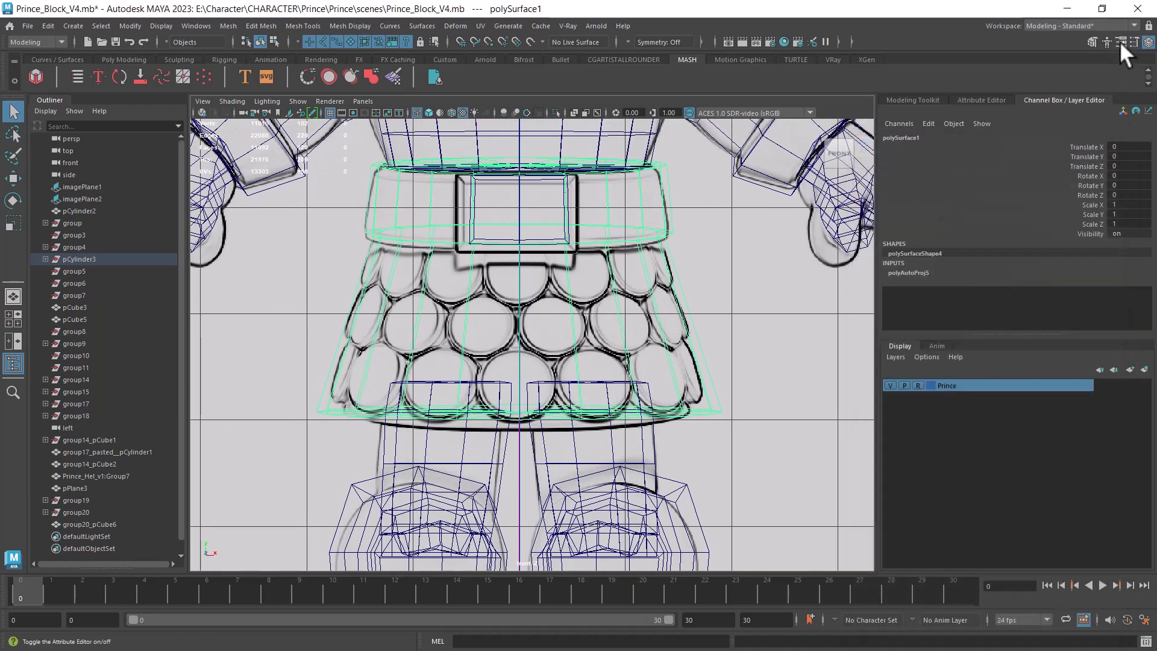
{"action": "left_click", "coordinate": [1121, 42]}
{"action": "scroll", "coordinate": [470, 306], "scroll_direction": "up", "scroll_amount": 2}
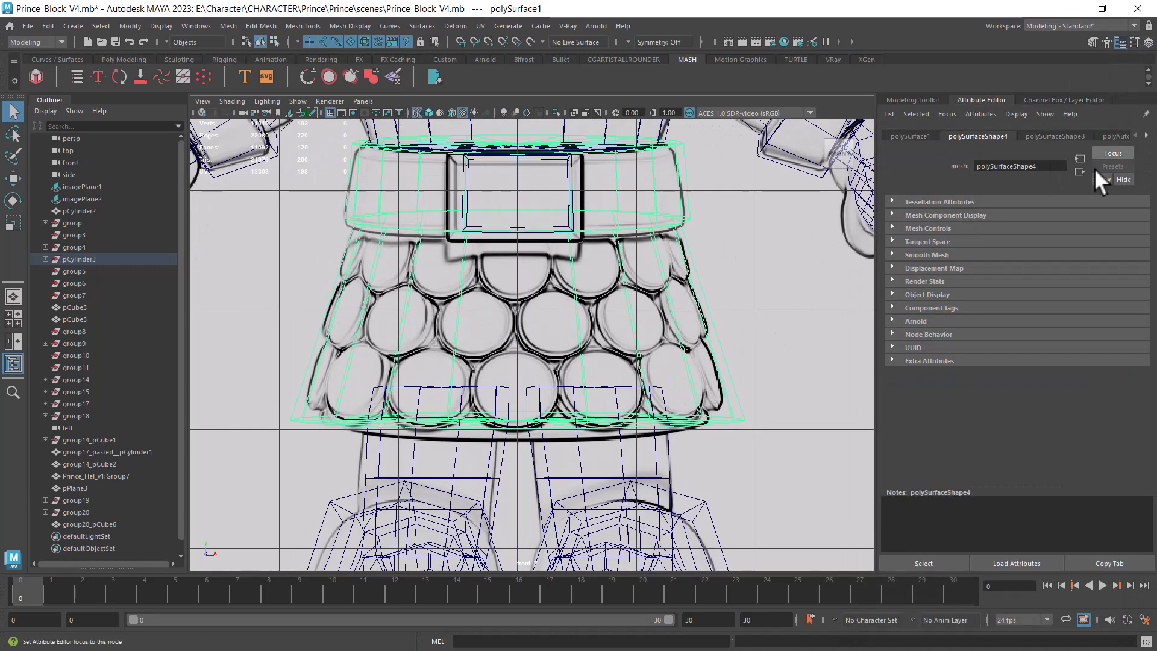
- Create a polygon cylinder at the origin and flatten it to a Scale Y of about 0.344
{"action": "left_click", "coordinate": [747, 300]}
{"action": "right_click_drag", "start_coordinate": [760, 263], "coordinate": [685, 263], "text": "shift"}
{"action": "scroll", "coordinate": [612, 353], "scroll_direction": "down", "scroll_amount": 5}
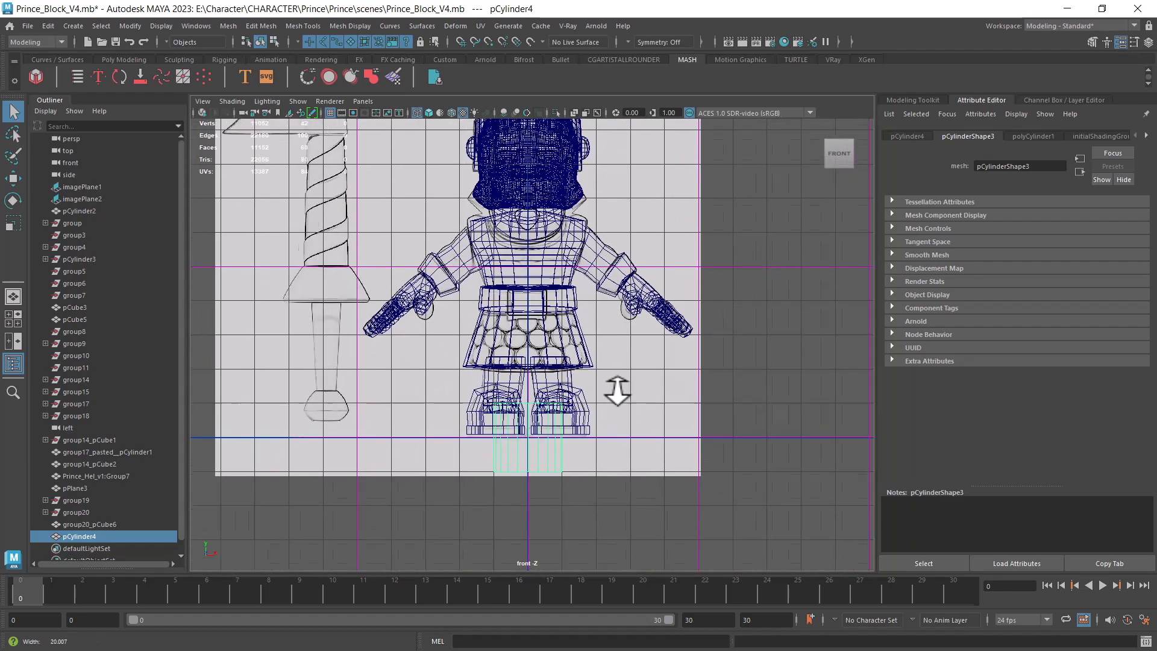
{"action": "scroll", "coordinate": [587, 279], "scroll_direction": "up", "scroll_amount": 4}
{"action": "key", "text": "e"}
{"action": "scroll", "coordinate": [603, 440], "scroll_direction": "up", "scroll_amount": 3}
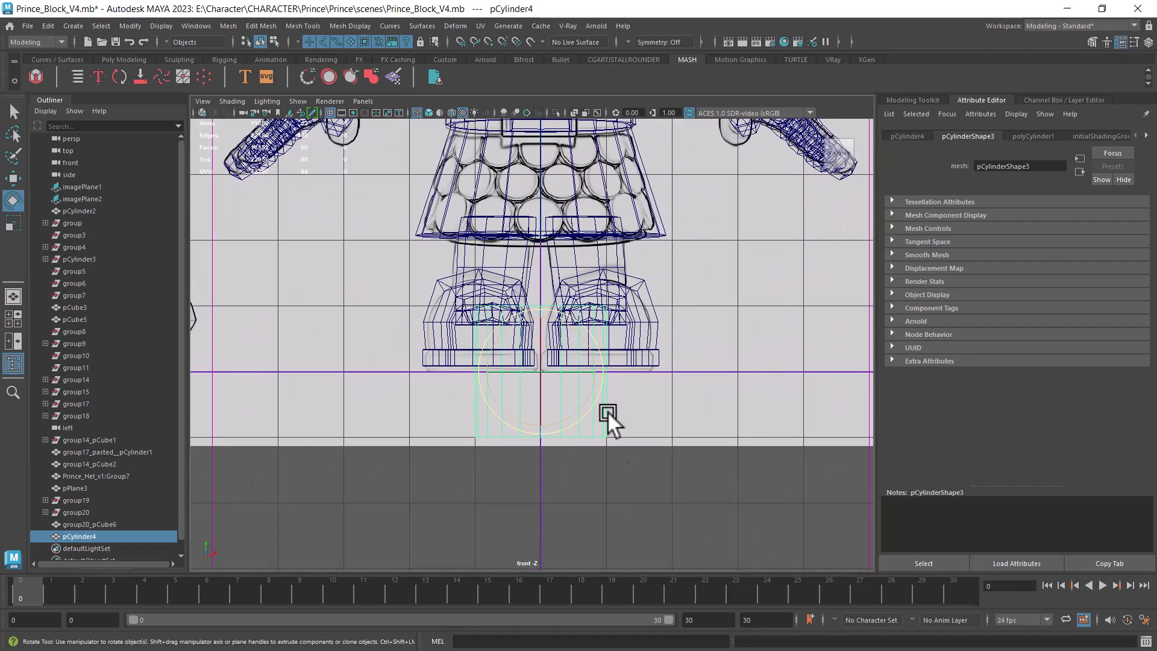
{"action": "key", "text": "r"}
{"action": "left_click_drag", "start_coordinate": [541, 327], "coordinate": [539, 353]}
{"action": "scroll", "coordinate": [678, 469], "scroll_direction": "up", "scroll_amount": 2}
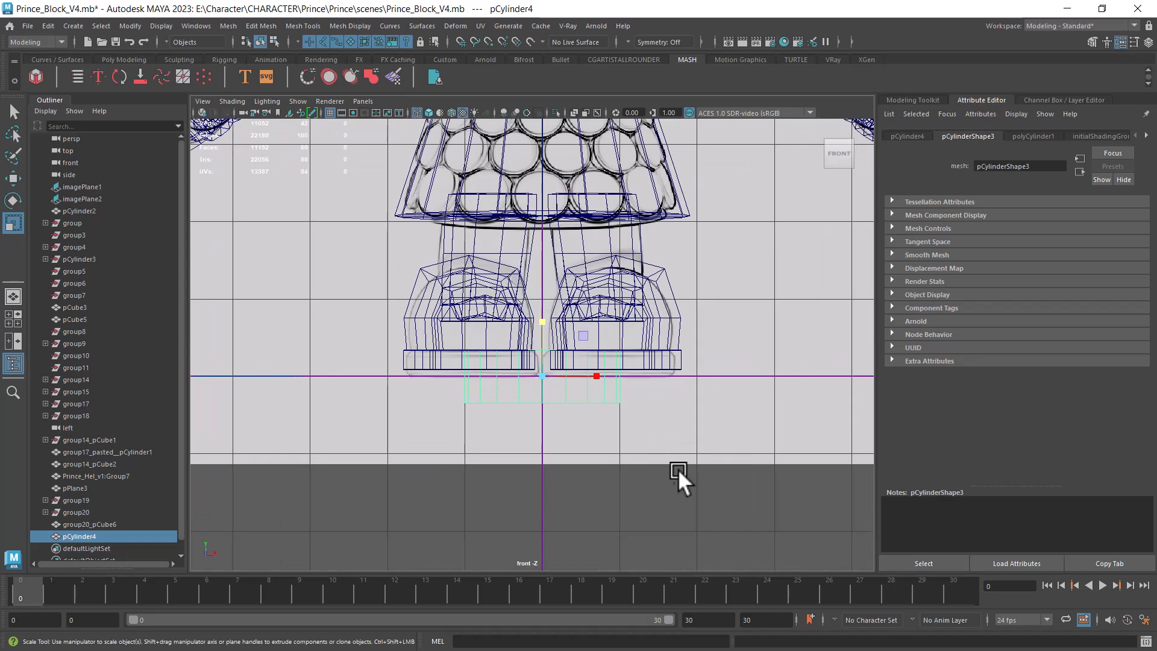
- Rotate the flattened cylinder to 90 degrees about X so its round face points to the front
{"action": "middle_click_drag", "start_coordinate": [677, 469], "coordinate": [689, 510], "text": "alt"}
{"action": "scroll", "coordinate": [689, 509], "scroll_direction": "up", "scroll_amount": 1}
{"action": "key", "text": "e"}
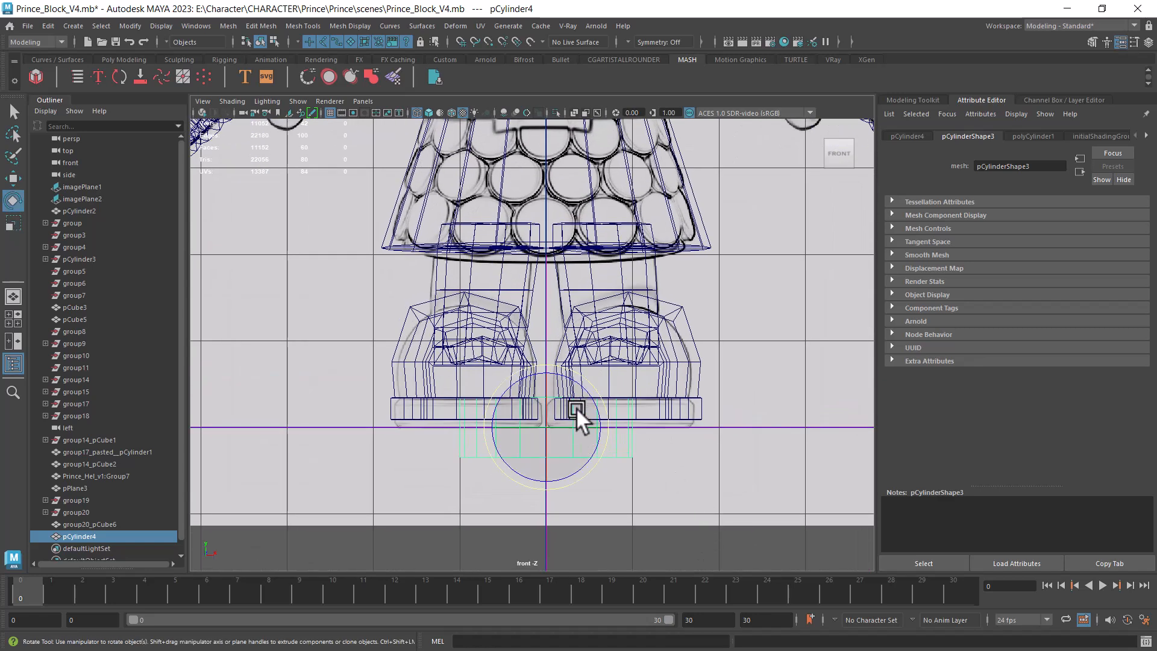
{"action": "left_click_drag", "start_coordinate": [548, 393], "coordinate": [545, 420]}
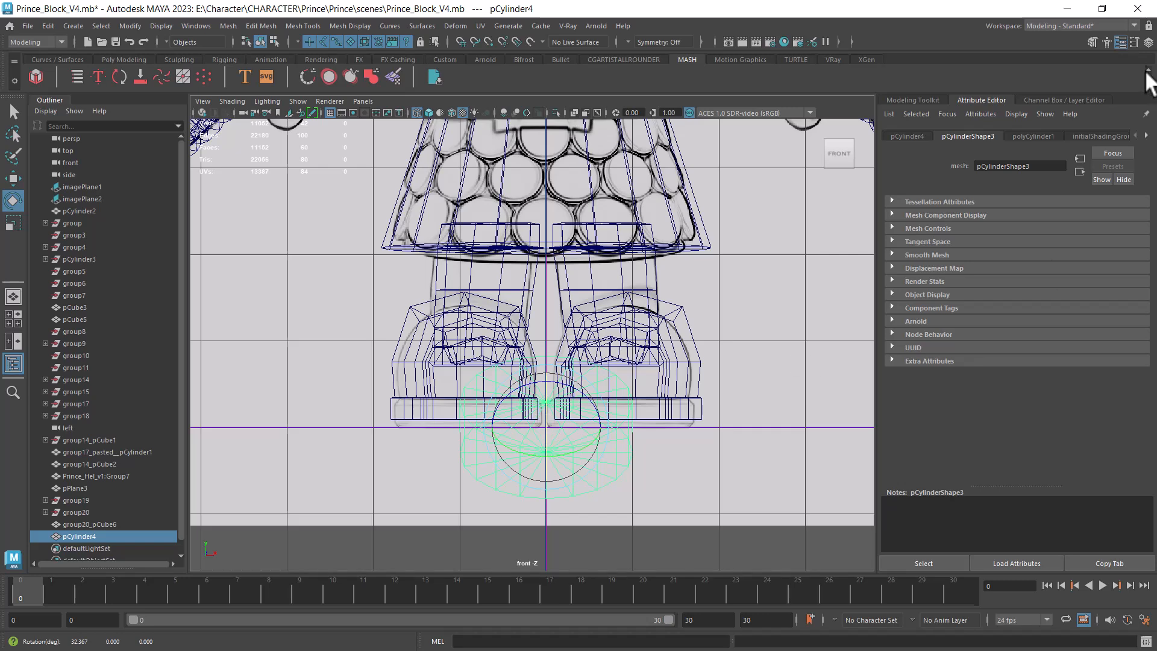
{"action": "left_click", "coordinate": [1149, 42]}
{"action": "left_click", "coordinate": [1123, 176]}
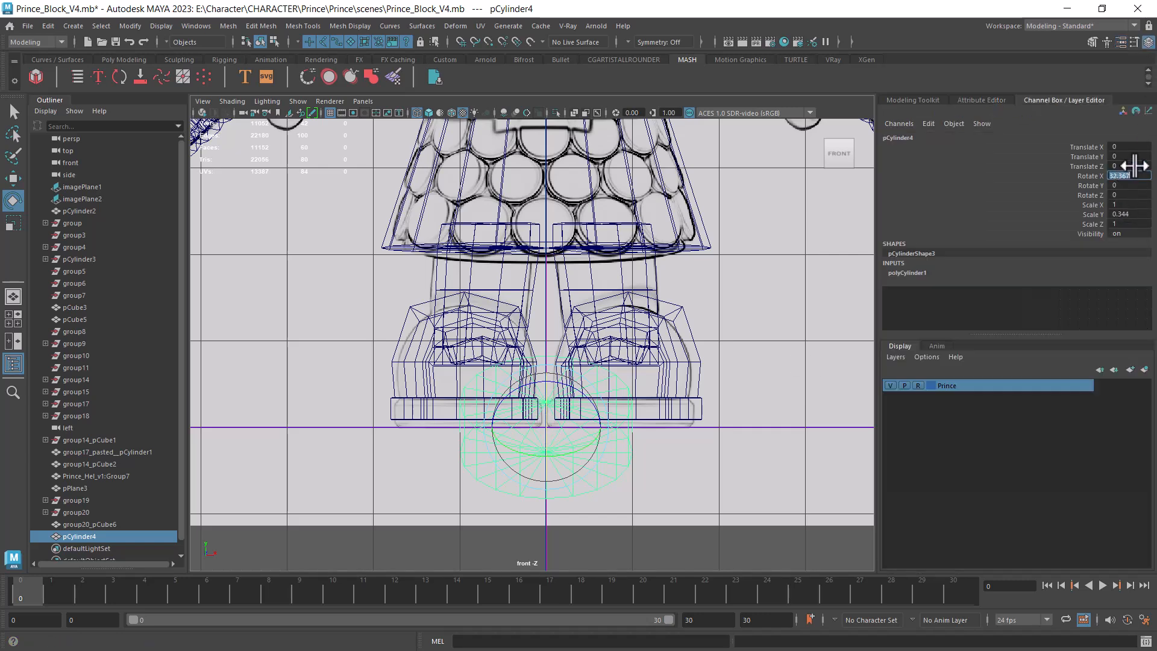
{"action": "type", "text": "90"}
{"action": "key", "text": "Return"}
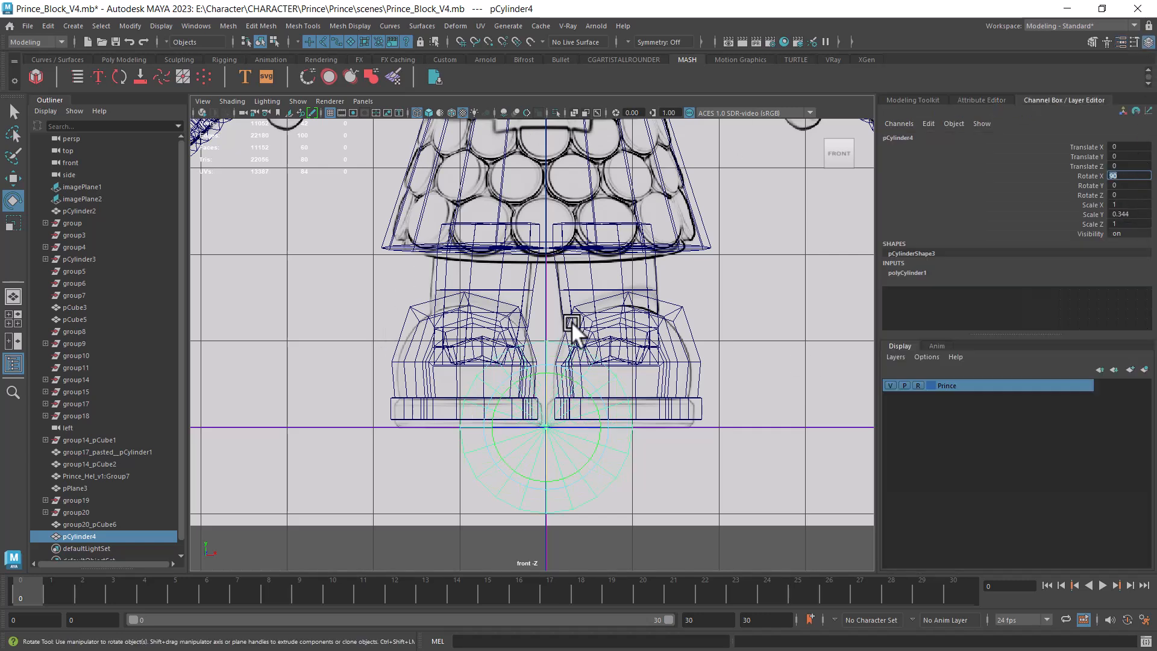
- Move the cylinder up onto the lower row of drawn scales and scale it uniformly down to about 0.38
{"action": "scroll", "coordinate": [530, 347], "scroll_direction": "up", "scroll_amount": 1}
{"action": "key", "text": "w"}
{"action": "left_click_drag", "start_coordinate": [550, 446], "coordinate": [532, 224]}
{"action": "middle_click_drag", "start_coordinate": [544, 262], "coordinate": [582, 393], "text": "alt"}
{"action": "scroll", "coordinate": [601, 384], "scroll_direction": "up", "scroll_amount": 1}
{"action": "key", "text": "r"}
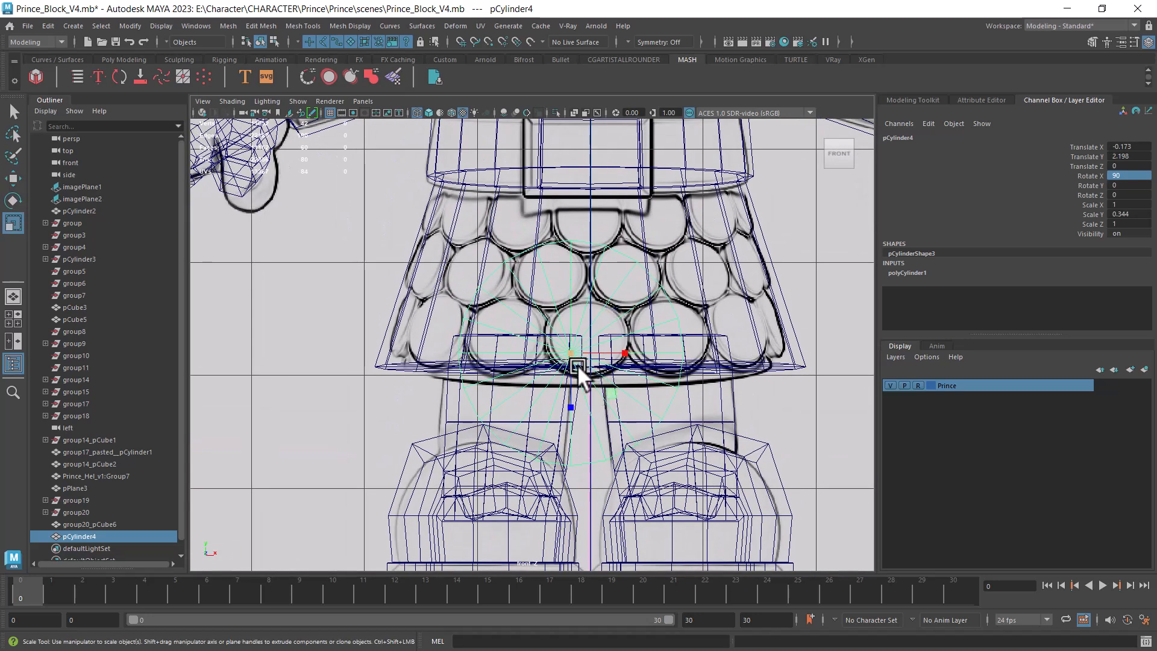
{"action": "left_click_drag", "start_coordinate": [573, 352], "coordinate": [471, 420]}
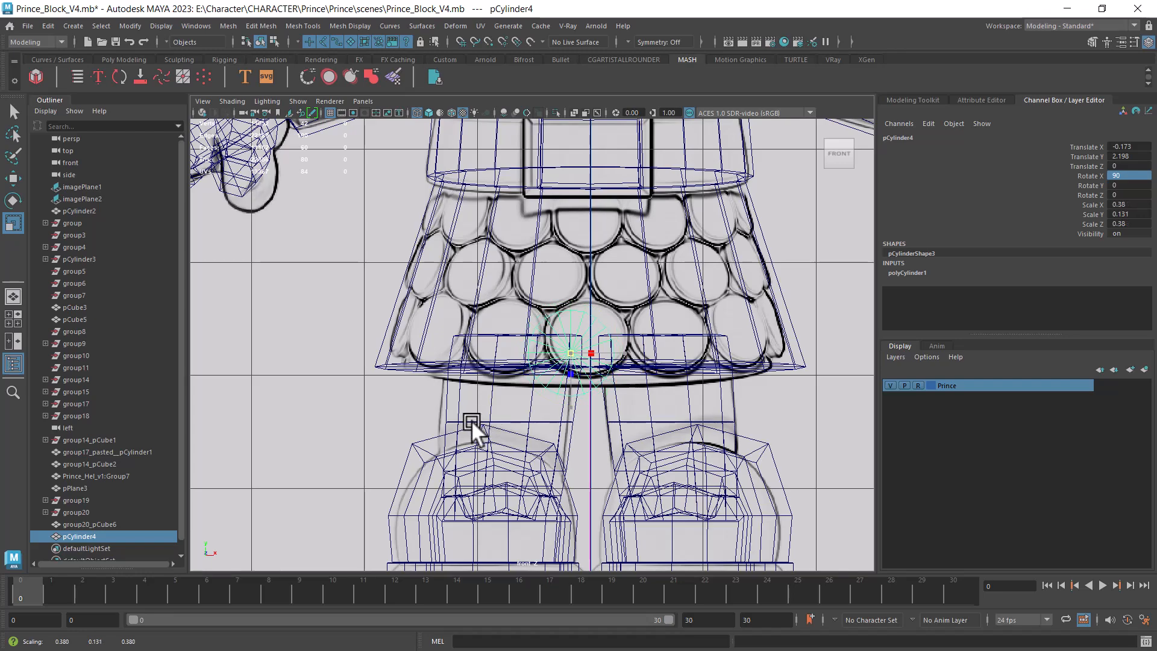
- Place the cylinder over the drawn centre scale beneath the belt buckle and reduce its X scale to about 0.281 with uniform scaling
{"action": "key", "text": "w"}
{"action": "scroll", "coordinate": [596, 386], "scroll_direction": "up", "scroll_amount": 1}
{"action": "left_click_drag", "start_coordinate": [573, 392], "coordinate": [591, 208]}
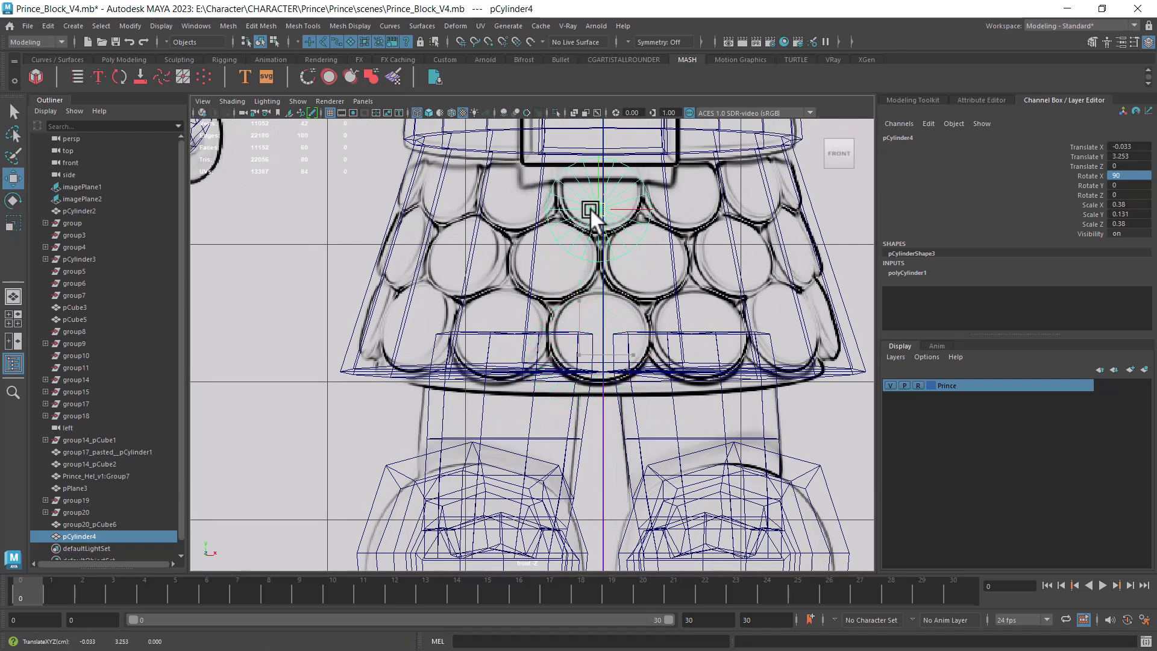
{"action": "scroll", "coordinate": [621, 302], "scroll_direction": "up", "scroll_amount": 2}
{"action": "left_click_drag", "start_coordinate": [598, 276], "coordinate": [565, 305]}
{"action": "key", "text": "r"}
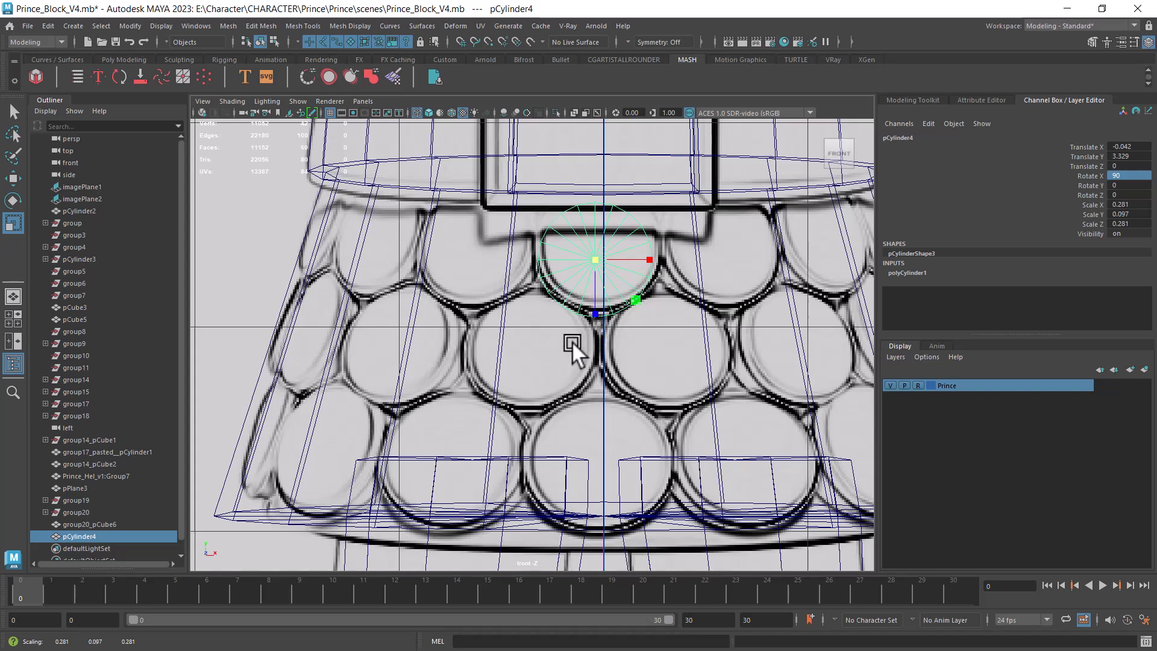
- Examine the cylinder's placement against the skirt in the side and perspective views, using shaded display
{"action": "key", "text": "space"}
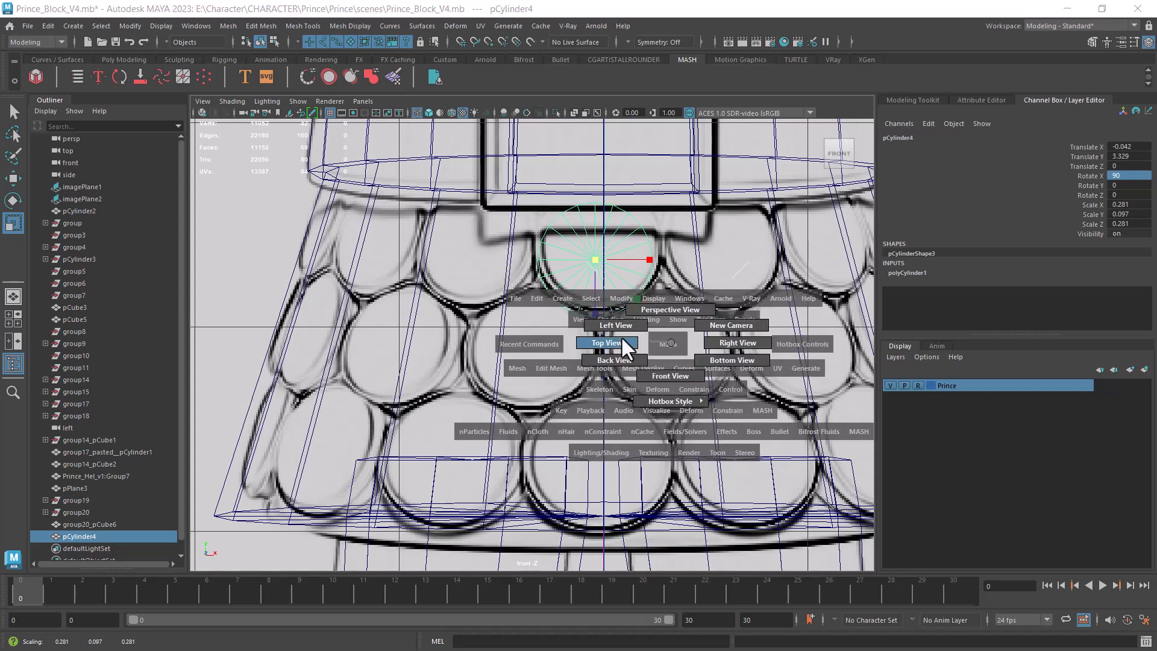
{"action": "left_click_drag", "start_coordinate": [649, 340], "coordinate": [602, 314]}
{"action": "scroll", "coordinate": [645, 461], "scroll_direction": "up", "scroll_amount": 3}
{"action": "key", "text": "space"}
{"action": "left_click_drag", "start_coordinate": [627, 427], "coordinate": [686, 425]}
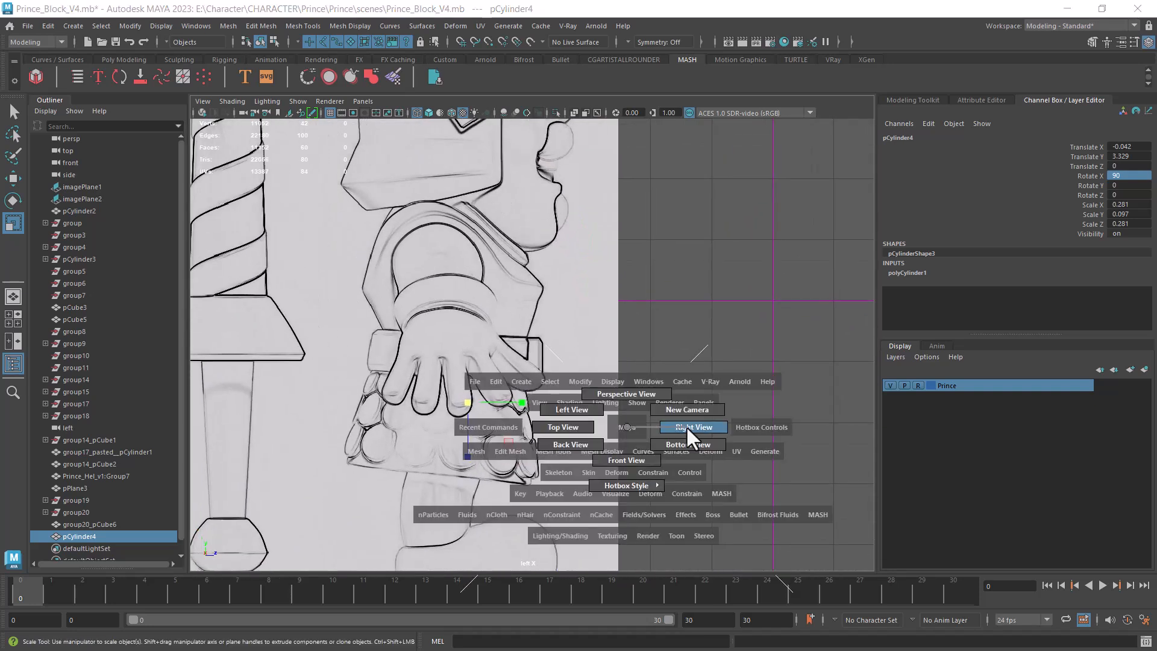
{"action": "middle_click_drag", "start_coordinate": [651, 394], "coordinate": [652, 450], "text": "alt"}
{"action": "right_click_drag", "start_coordinate": [581, 361], "coordinate": [682, 452], "text": "alt"}
{"action": "key", "text": "w"}
{"action": "key", "text": "space"}
{"action": "left_click_drag", "start_coordinate": [667, 442], "coordinate": [669, 395]}
{"action": "left_click_drag", "start_coordinate": [746, 396], "coordinate": [711, 391], "text": "alt"}
{"action": "right_click_drag", "start_coordinate": [711, 392], "coordinate": [738, 433], "text": "alt"}
{"action": "scroll", "coordinate": [725, 410], "scroll_direction": "up", "scroll_amount": 3}
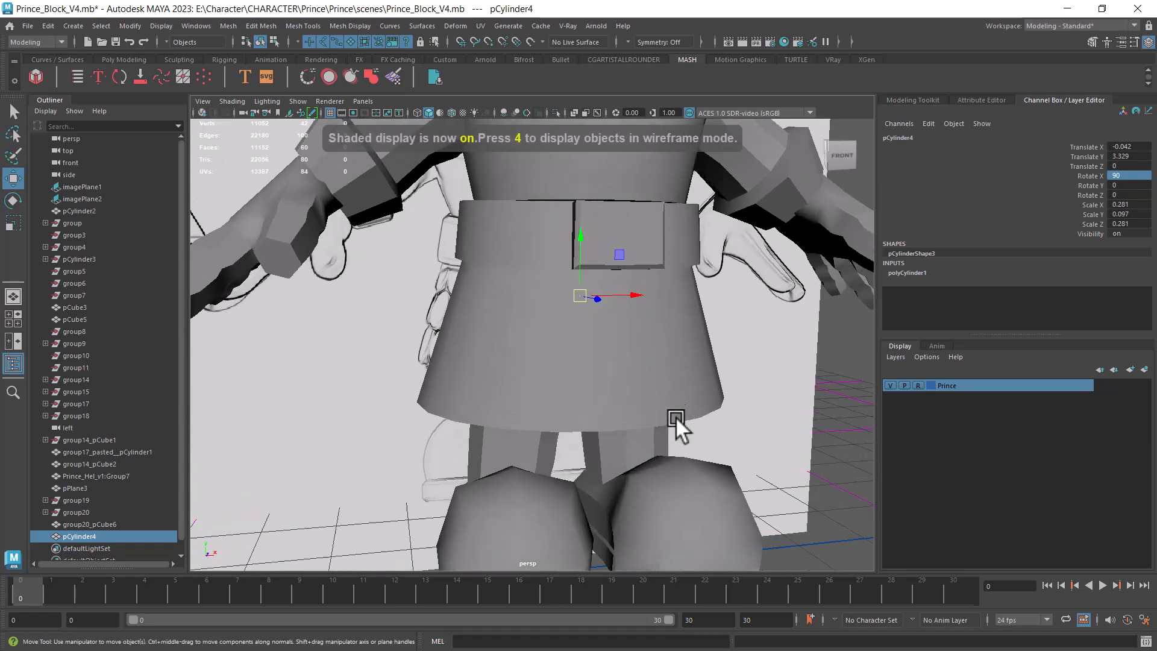
- Insert three horizontal edge loops around the skirt, one through each row of drawn scales in the front view
{"action": "left_click", "coordinate": [658, 350]}
{"action": "left_click_drag", "start_coordinate": [657, 349], "coordinate": [705, 361], "text": "alt"}
{"action": "key", "text": "F10"}
{"action": "right_click_drag", "start_coordinate": [659, 295], "coordinate": [718, 279]}
{"action": "key", "text": "space"}
{"action": "left_click_drag", "start_coordinate": [696, 342], "coordinate": [689, 377]}
{"action": "scroll", "coordinate": [617, 325], "scroll_direction": "down", "scroll_amount": 2}
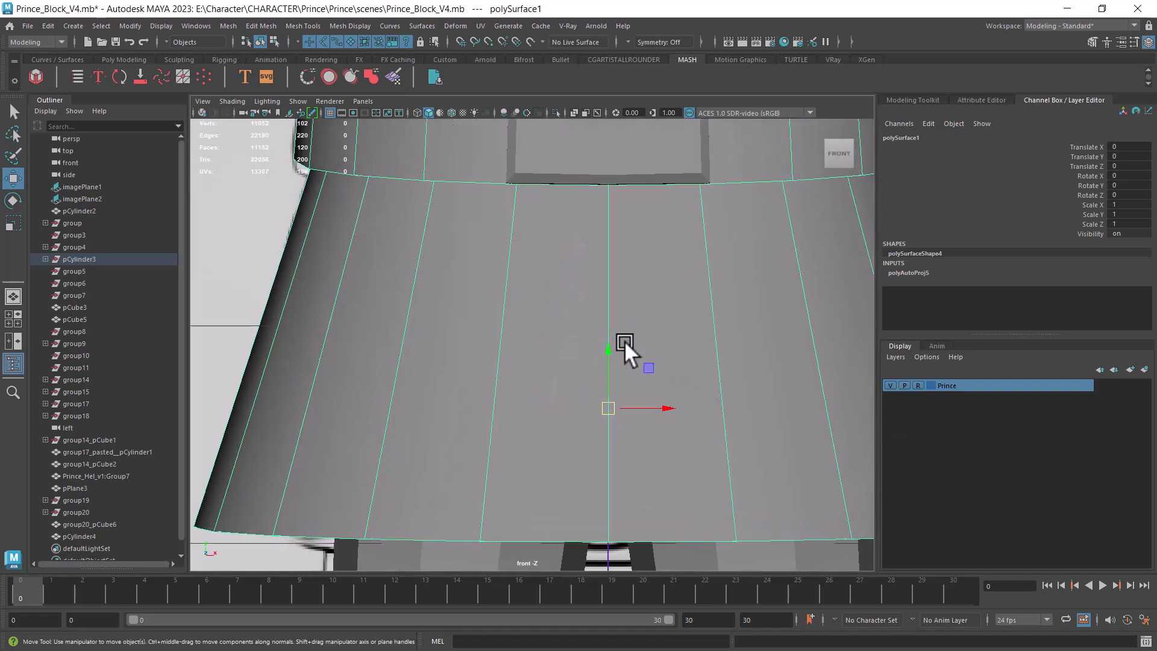
{"action": "key", "text": "4"}
{"action": "mouse_move", "coordinate": [635, 298]}
{"action": "right_mouse_down", "text": "shift"}
{"action": "mouse_move", "coordinate": [567, 304]}
{"action": "mouse_move", "coordinate": [563, 320]}
{"action": "right_mouse_up", "text": "shift"}
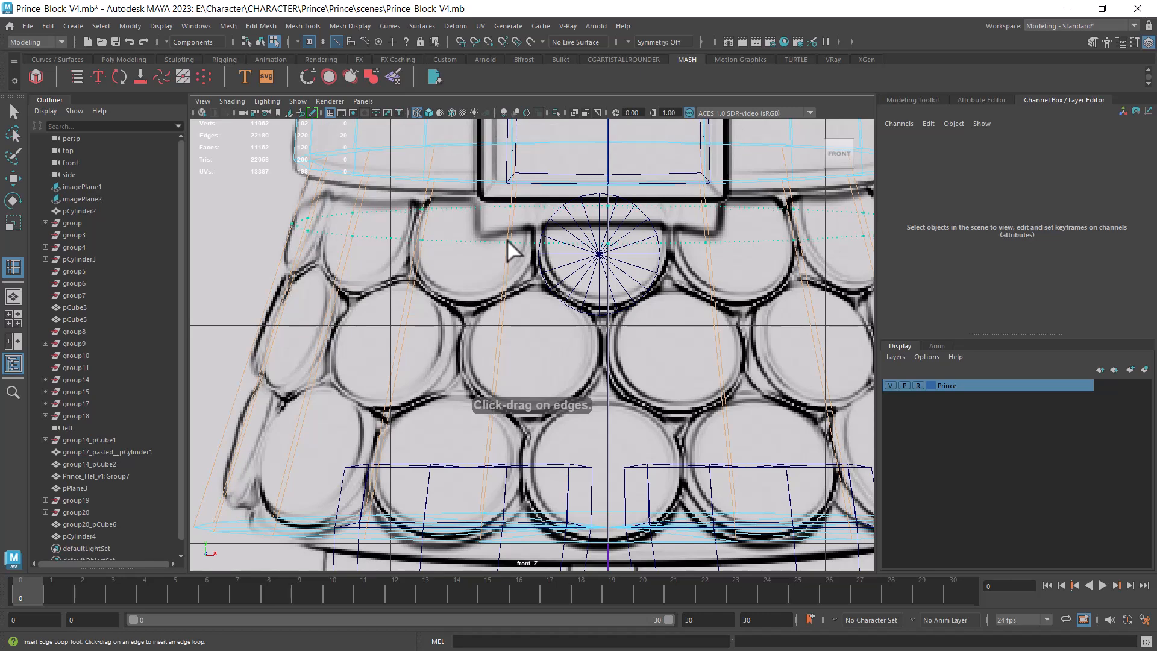
{"action": "left_click", "coordinate": [508, 239]}
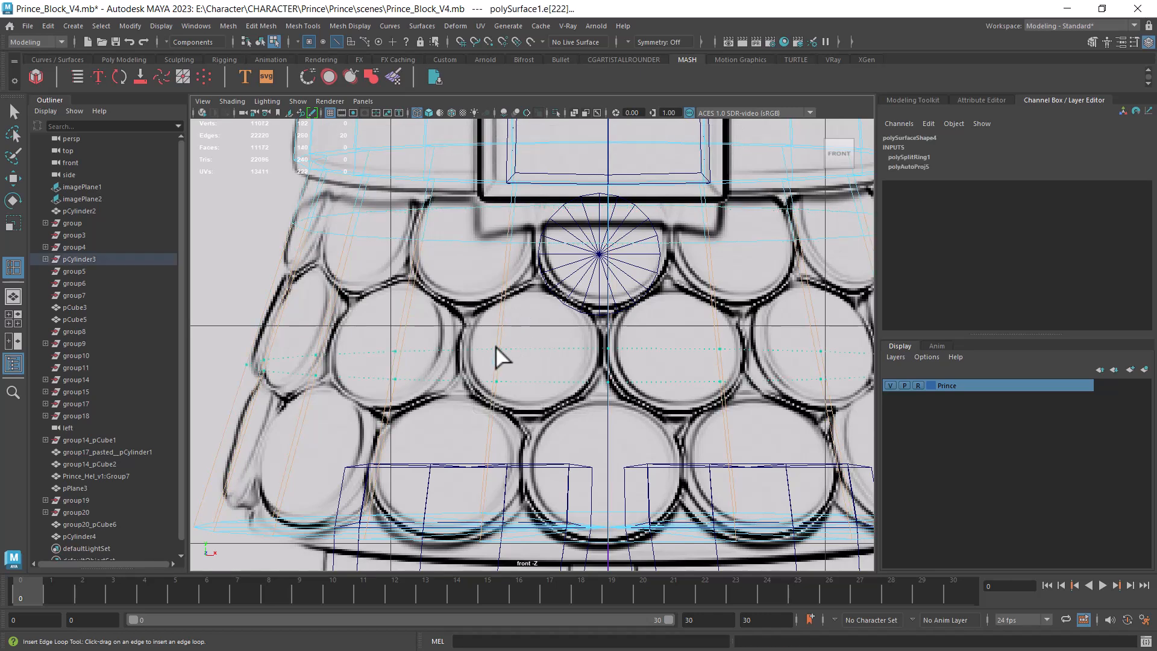
{"action": "left_click_drag", "start_coordinate": [496, 347], "coordinate": [485, 457]}
{"action": "left_click", "coordinate": [490, 466]}
{"action": "scroll", "coordinate": [626, 426], "scroll_direction": "down", "scroll_amount": 3}
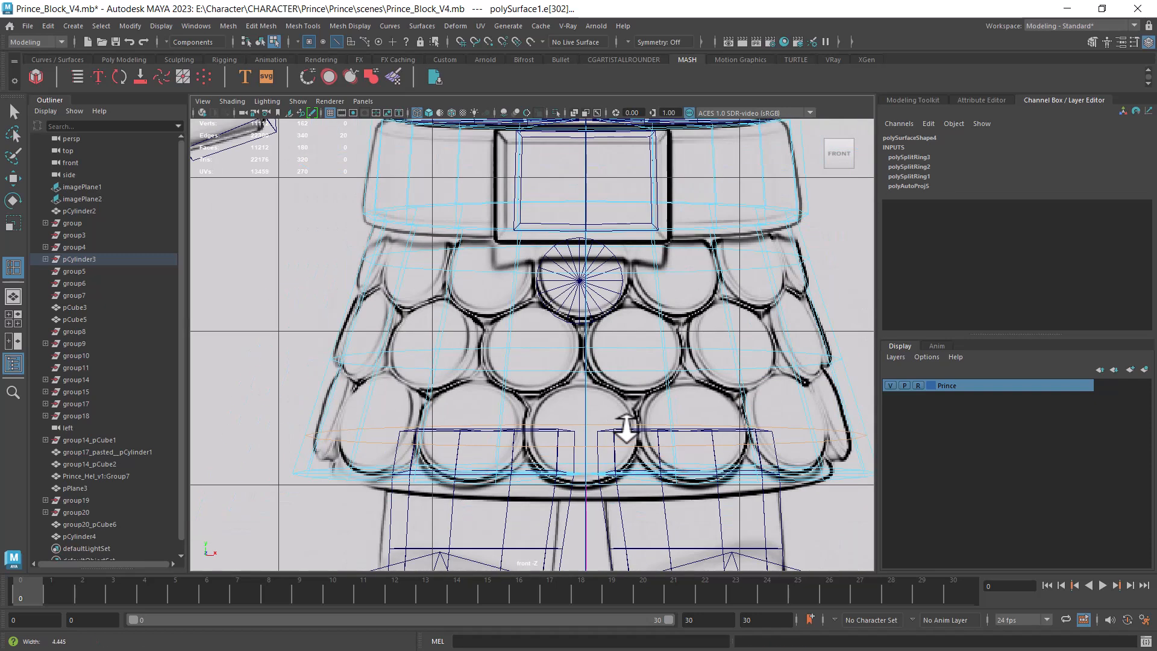
- Select the skirt's three new edge loops in shaded perspective view and convert them with Polygon Edges to Curve
{"action": "key", "text": "w"}
{"action": "key", "text": "space"}
{"action": "mouse_move", "coordinate": [639, 418]}
{"action": "left_mouse_down"}
{"action": "mouse_move", "coordinate": [704, 329]}
{"action": "mouse_move", "coordinate": [645, 292]}
{"action": "mouse_move", "coordinate": [638, 318]}
{"action": "left_mouse_up"}
{"action": "key", "text": "5"}
{"action": "double_click", "coordinate": [634, 288]}
{"action": "double_click", "coordinate": [638, 347], "text": "shift"}
{"action": "double_click", "coordinate": [667, 393], "text": "shift"}
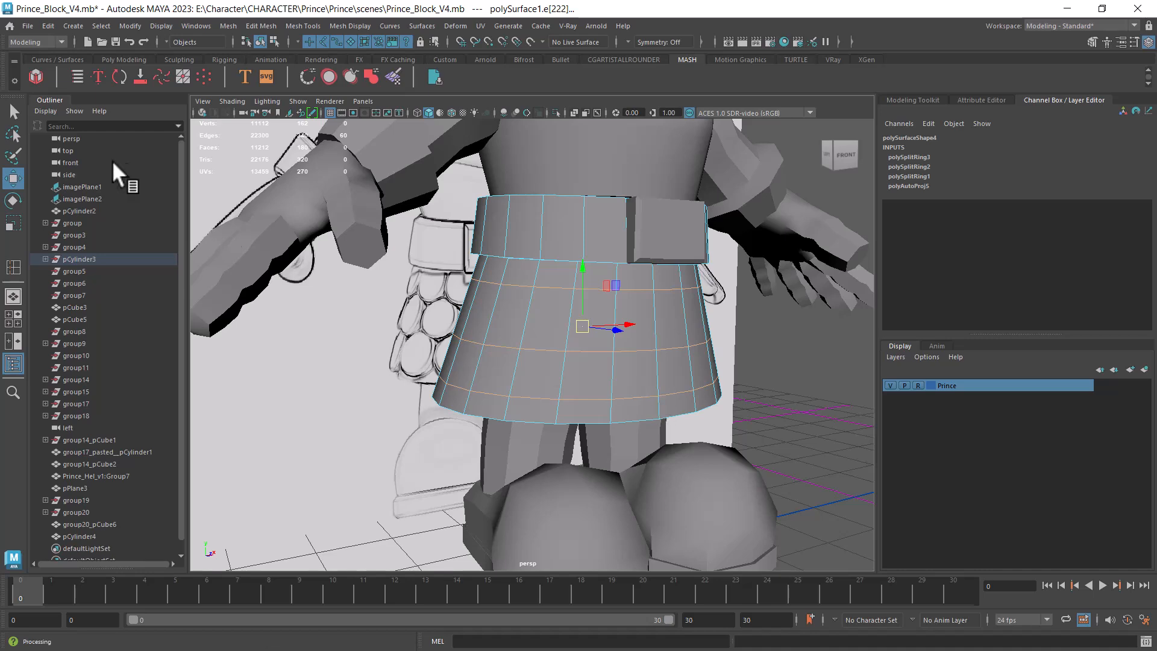
{"action": "left_click", "coordinate": [131, 27]}
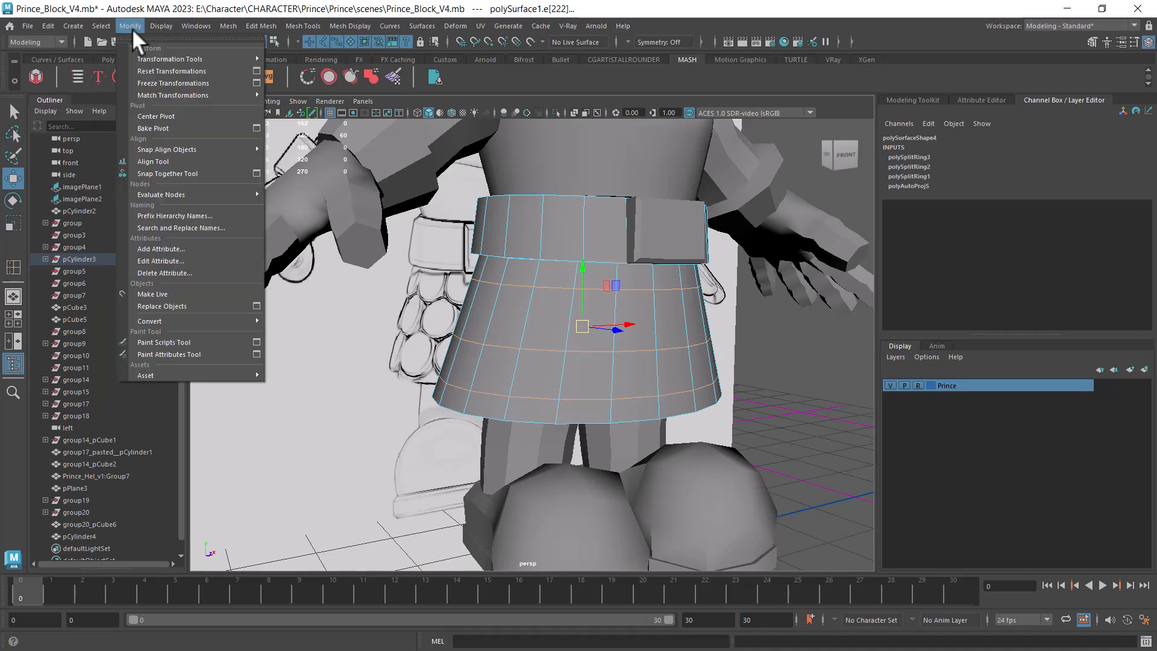
{"action": "mouse_move", "coordinate": [208, 324]}
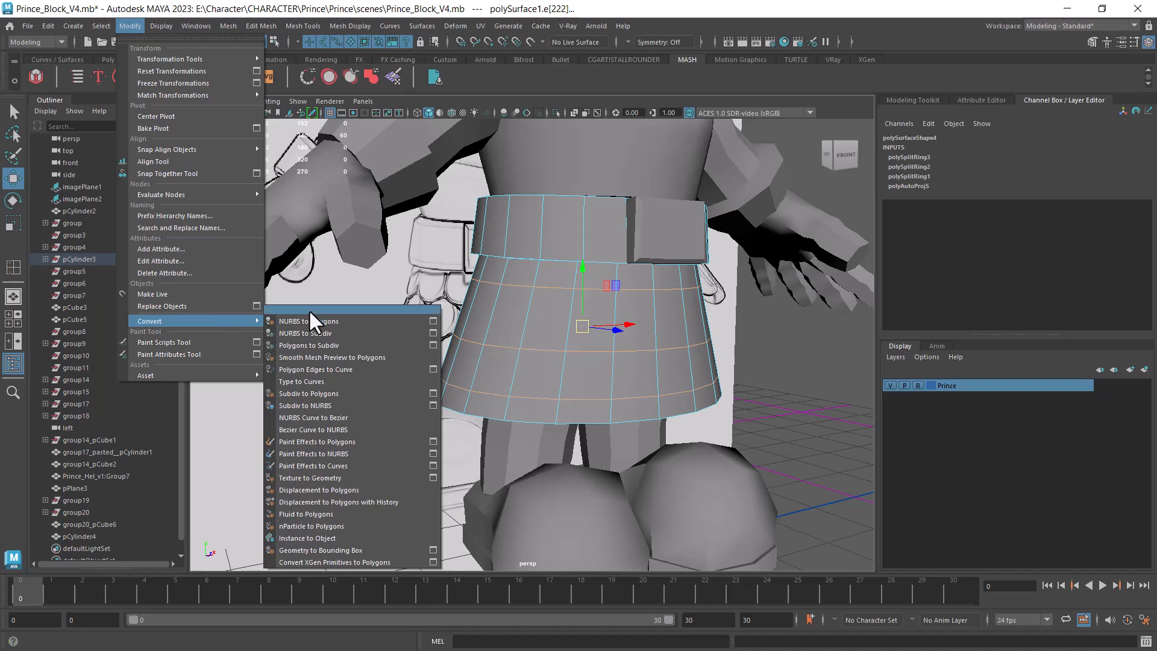
{"action": "left_click", "coordinate": [342, 369]}
{"action": "left_click", "coordinate": [808, 276]}
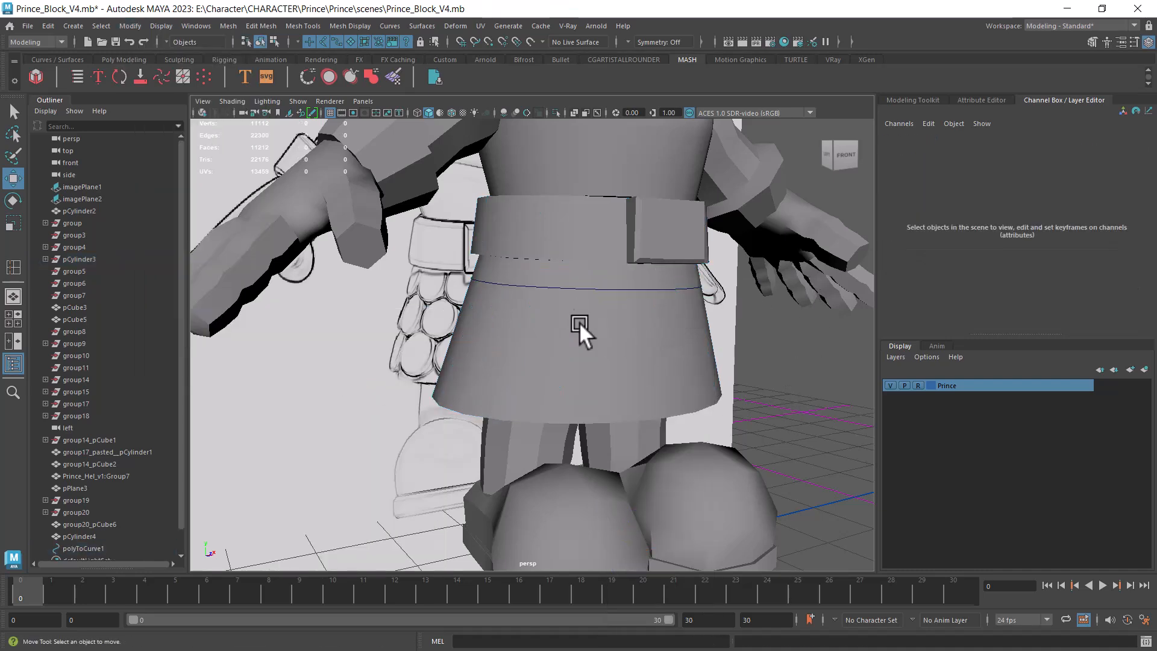
- Select only the skirt's middle edge loop and convert it to its own curve with Polygon Edges to Curve
{"action": "left_click", "coordinate": [580, 322]}
{"action": "right_click_drag", "start_coordinate": [647, 362], "coordinate": [653, 261]}
{"action": "left_click", "coordinate": [662, 350]}
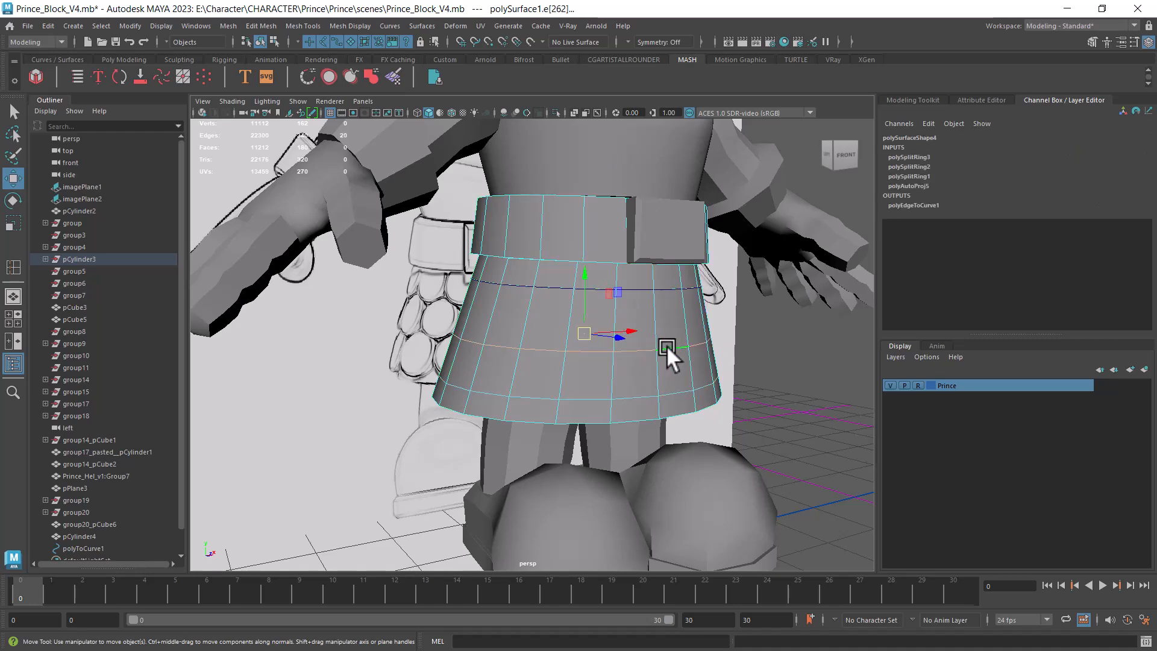
{"action": "left_click", "coordinate": [129, 26]}
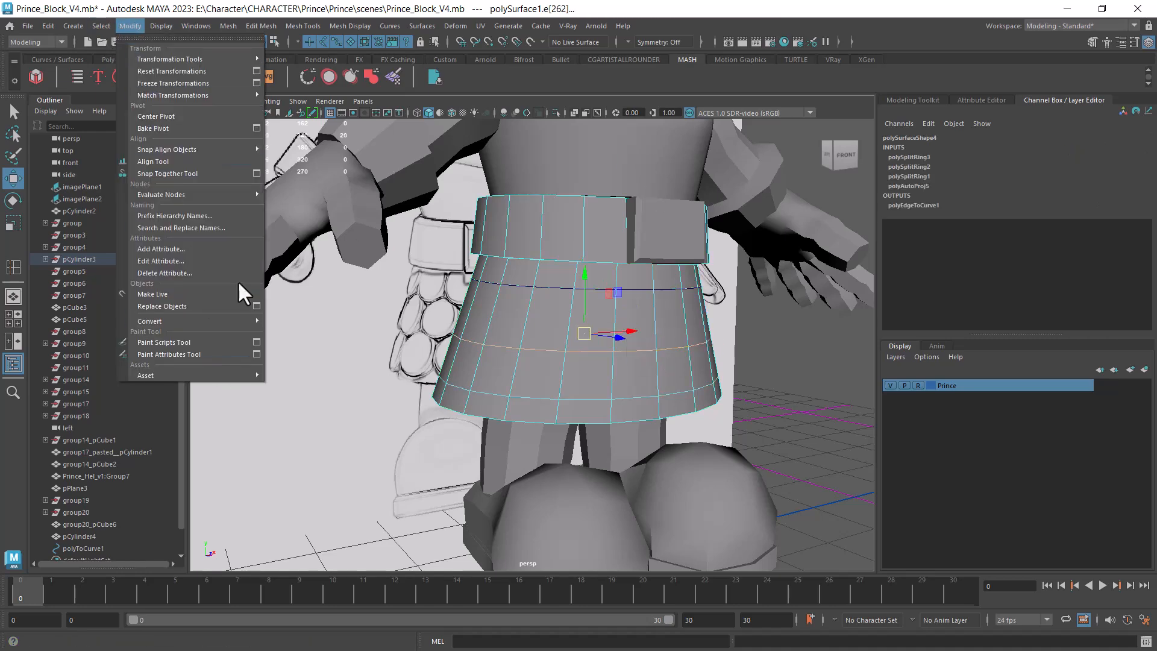
{"action": "mouse_move", "coordinate": [238, 319]}
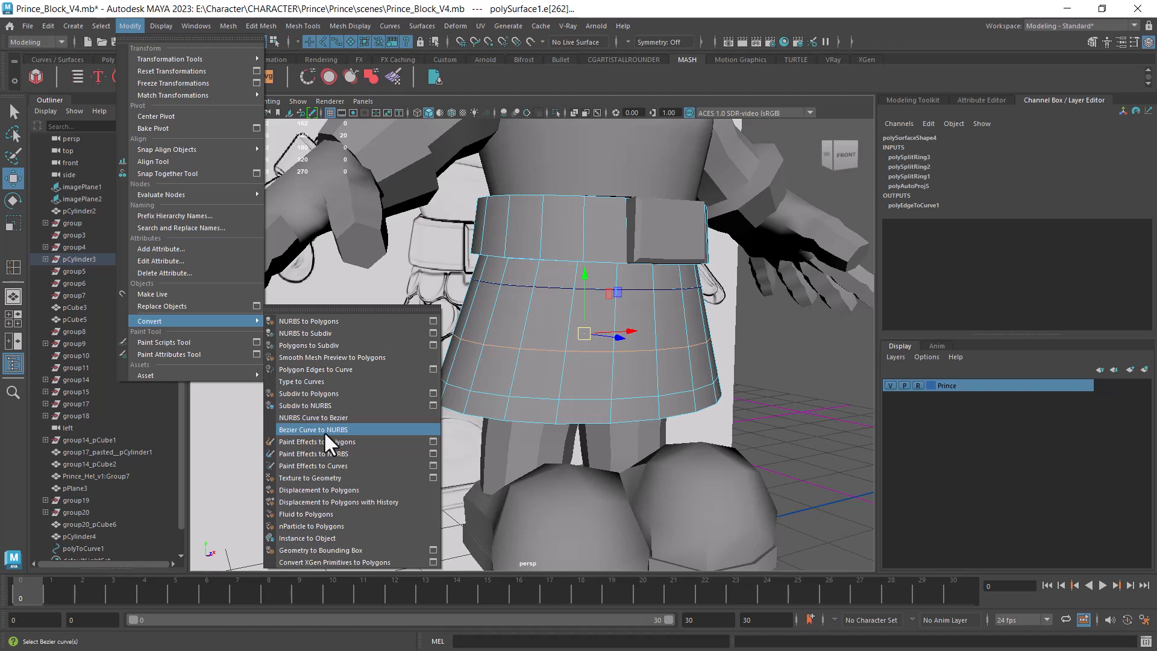
{"action": "left_click", "coordinate": [327, 371]}
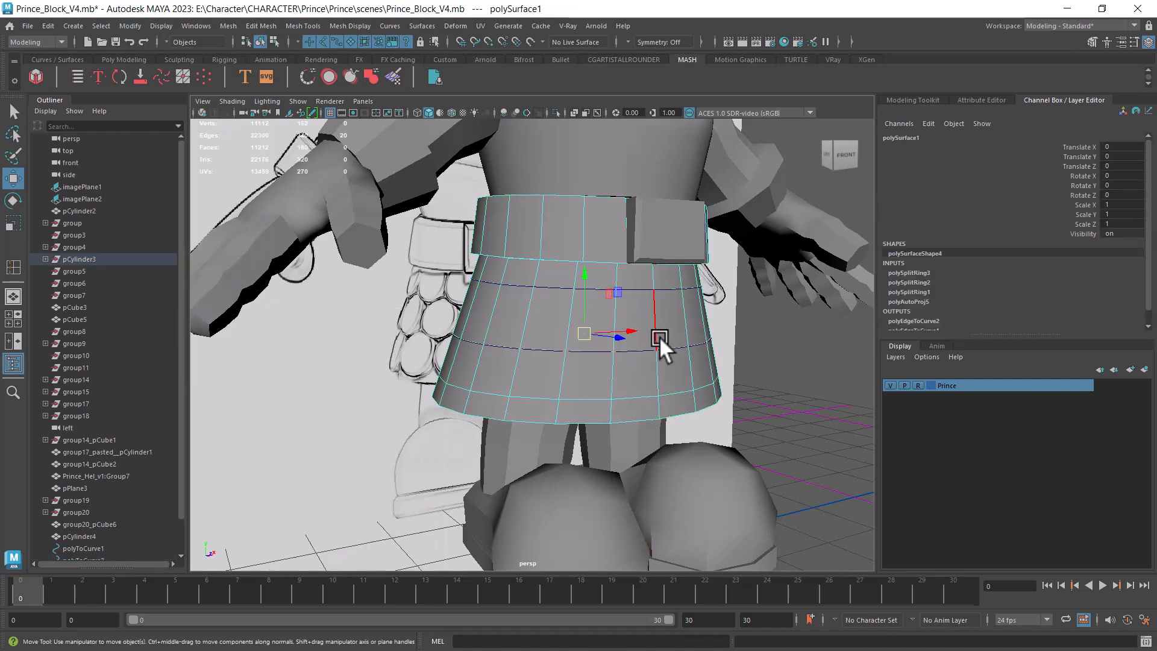
- Convert the skirt's lowest new edge loop to its own curve with Polygon Edges to Curve
{"action": "double_click", "coordinate": [634, 395]}
{"action": "left_click", "coordinate": [128, 26]}
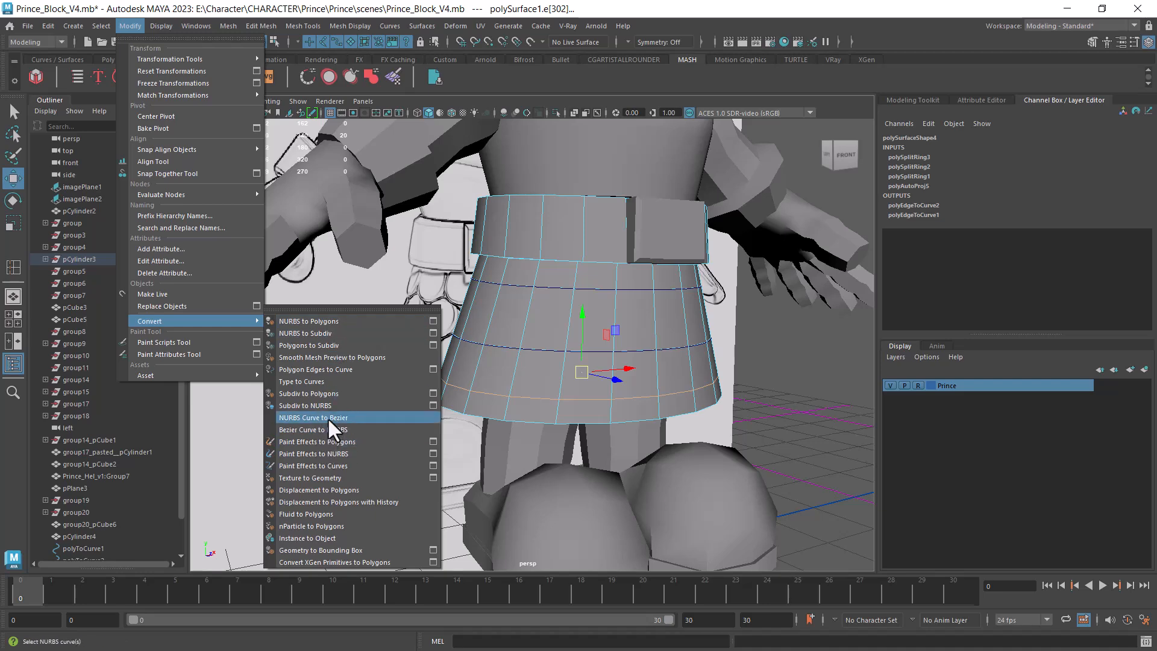
{"action": "left_click", "coordinate": [326, 370]}
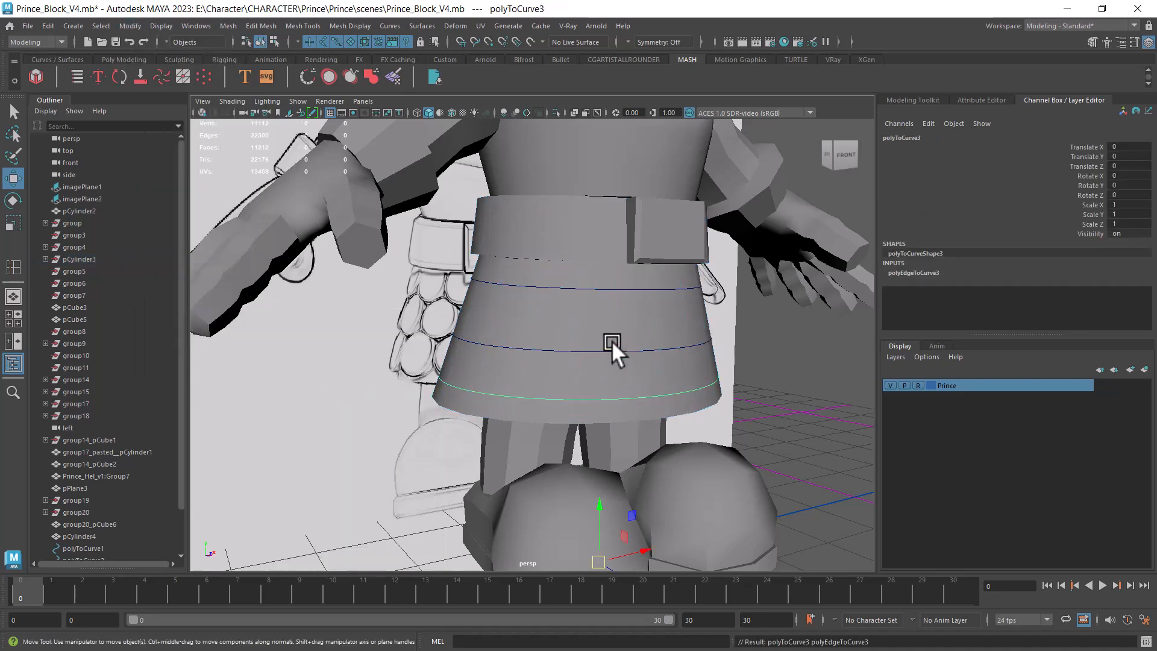
{"action": "left_click", "coordinate": [791, 417]}
- Delete the skirt mesh, keeping the three edge-loop curves
{"action": "left_click", "coordinate": [584, 363]}
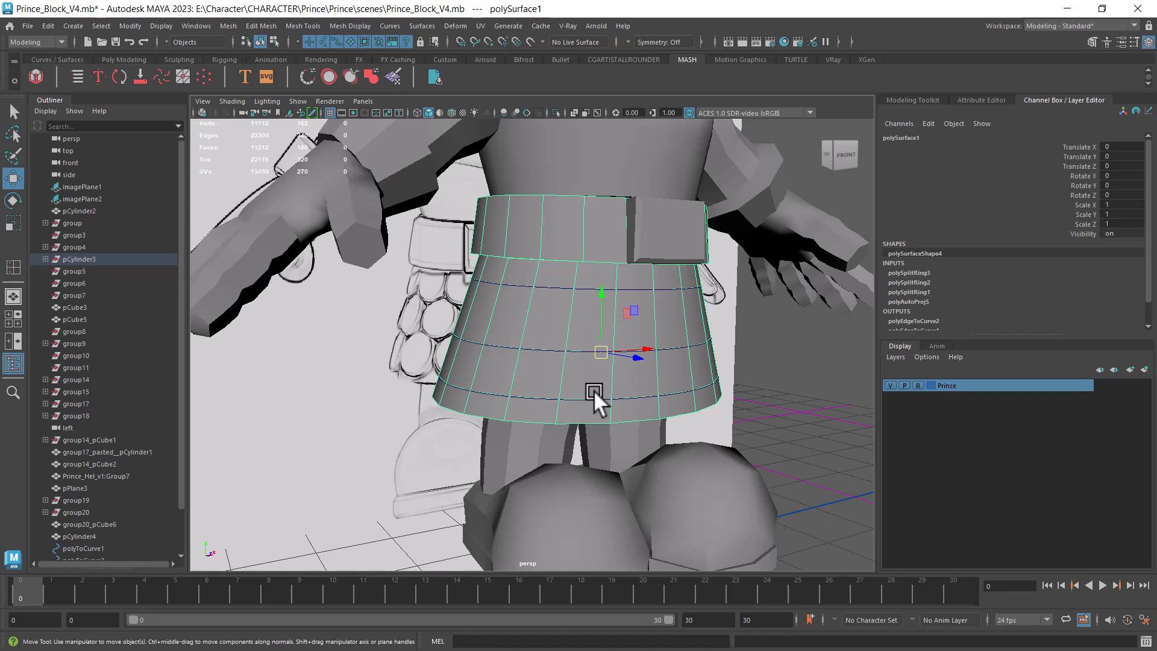
{"action": "left_click", "coordinate": [788, 396]}
{"action": "left_click", "coordinate": [694, 369]}
{"action": "key", "text": "Delete"}
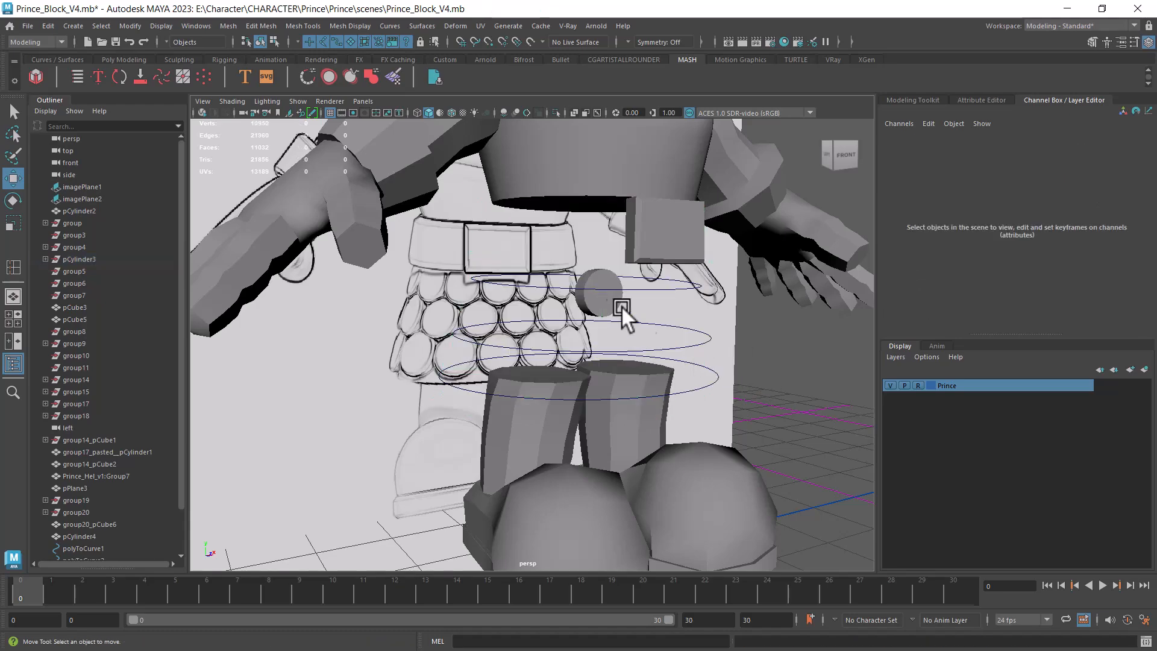
- Freeze all transformations of the disc cylinder beside the curves
{"action": "left_click", "coordinate": [601, 272]}
{"action": "left_click_drag", "start_coordinate": [600, 270], "coordinate": [714, 402], "text": "alt"}
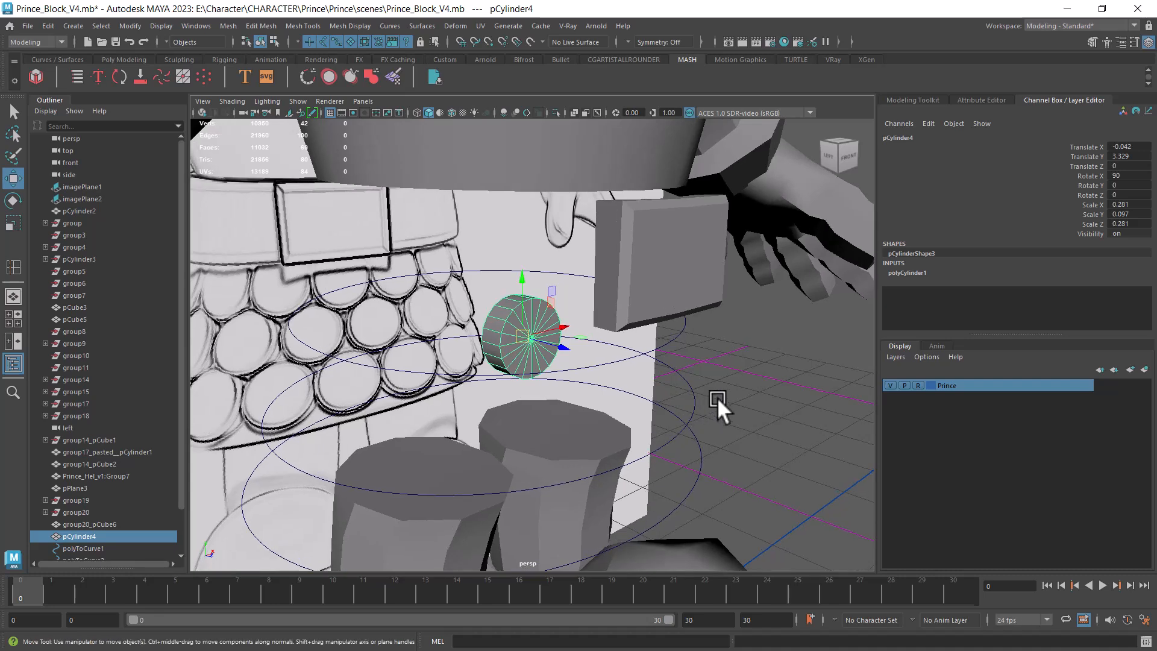
{"action": "left_click_drag", "start_coordinate": [1134, 146], "coordinate": [1091, 237]}
{"action": "right_click", "coordinate": [1079, 217]}
{"action": "mouse_move", "coordinate": [1067, 432]}
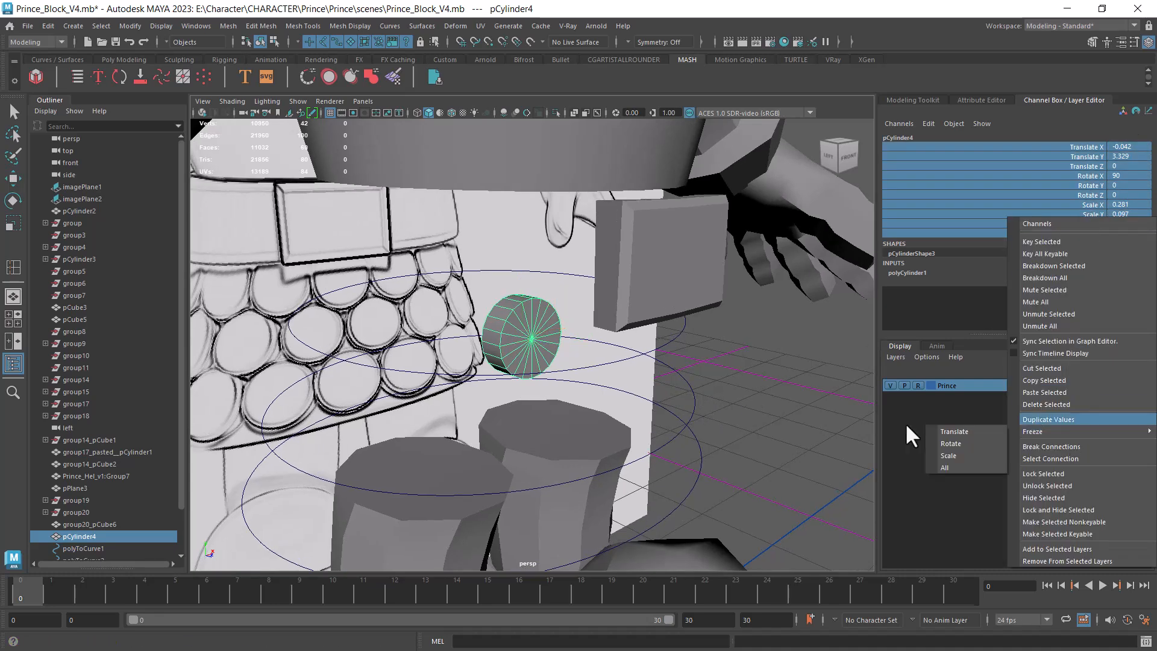
{"action": "left_click", "coordinate": [953, 465]}
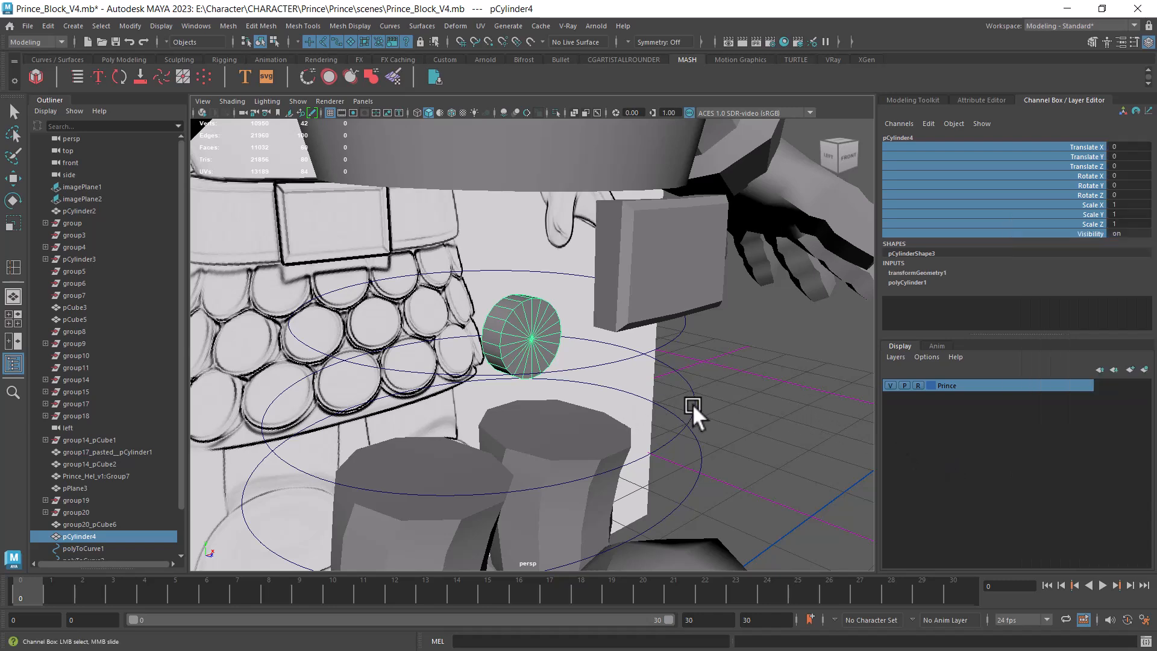
{"action": "left_click_drag", "start_coordinate": [683, 404], "coordinate": [703, 388], "text": "alt"}
- Delete the construction history of the disc cylinder
{"action": "left_click", "coordinate": [47, 25]}
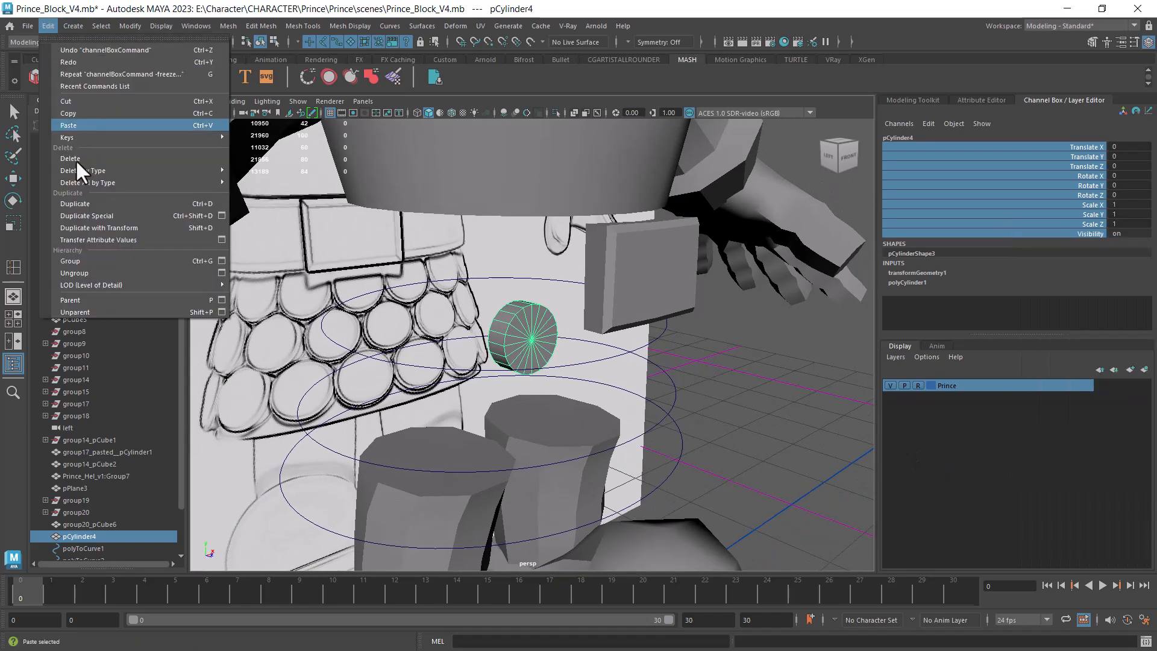
{"action": "mouse_move", "coordinate": [240, 170]}
{"action": "left_click", "coordinate": [299, 166]}
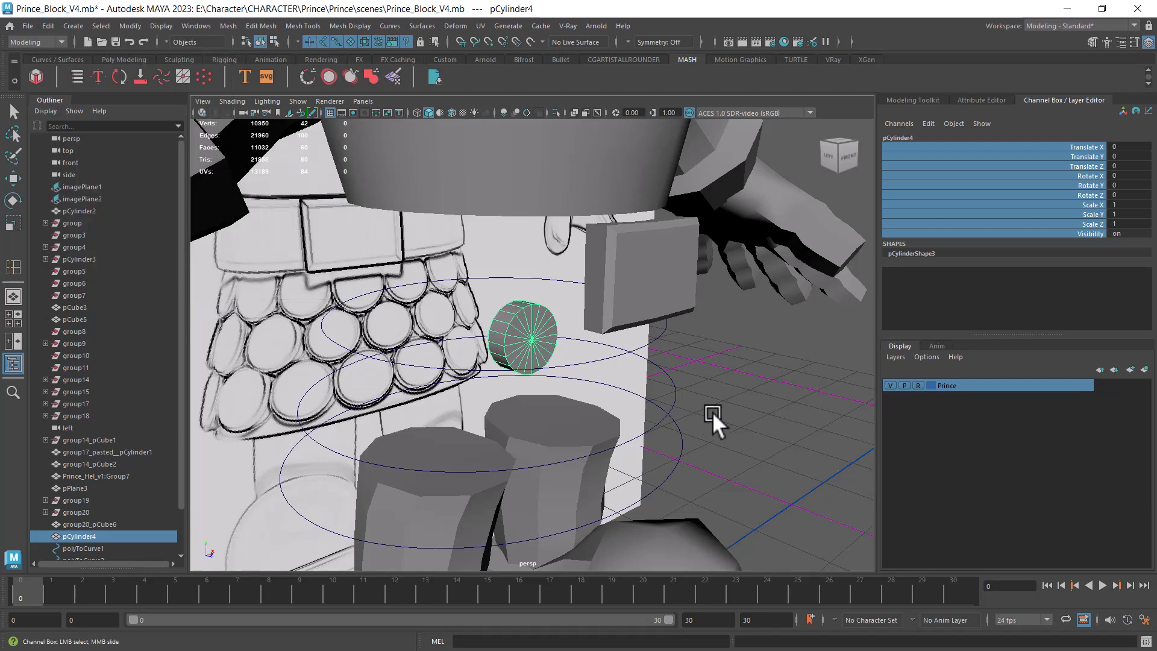
{"action": "key", "text": "w"}
{"action": "left_click", "coordinate": [679, 370]}
- Hide everything in the scene except the disc cylinder and the uppermost curve
{"action": "left_click", "coordinate": [546, 332]}
{"action": "left_click", "coordinate": [657, 338], "text": "shift"}
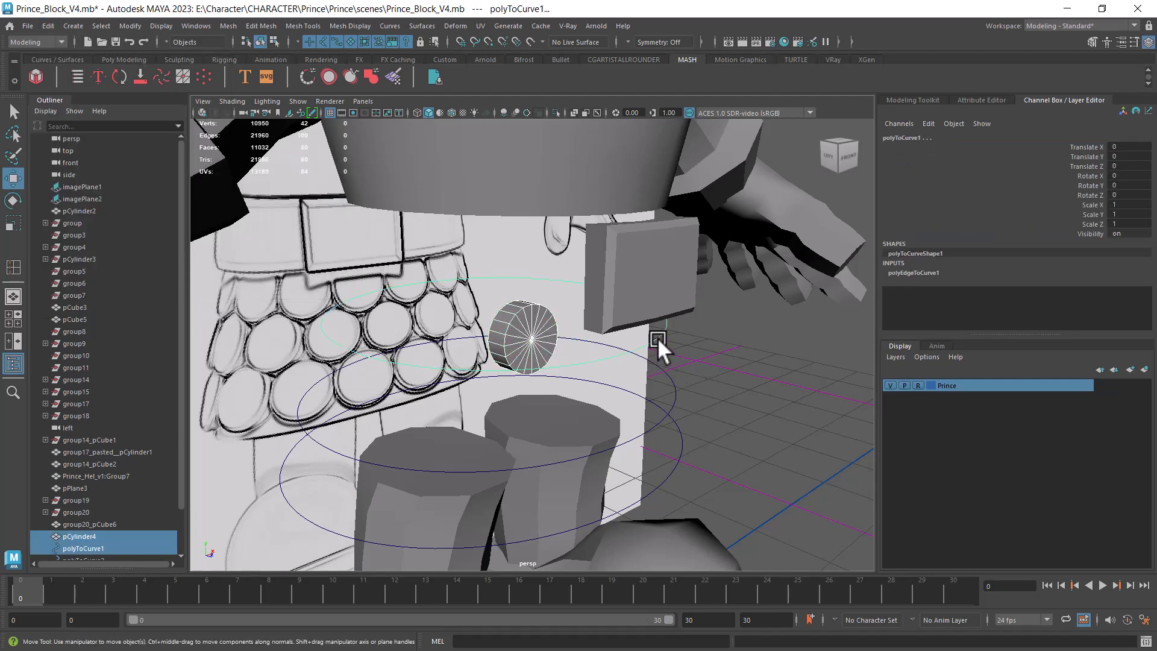
{"action": "key", "text": "alt+h"}
{"action": "right_click_drag", "start_coordinate": [668, 360], "coordinate": [608, 375], "text": "alt"}
- Create a MASH network from the disc cylinder
{"action": "left_click", "coordinate": [609, 375]}
{"action": "left_click", "coordinate": [520, 331]}
{"action": "left_click", "coordinate": [35, 75]}
{"action": "left_click_drag", "start_coordinate": [795, 365], "coordinate": [728, 355], "text": "alt"}
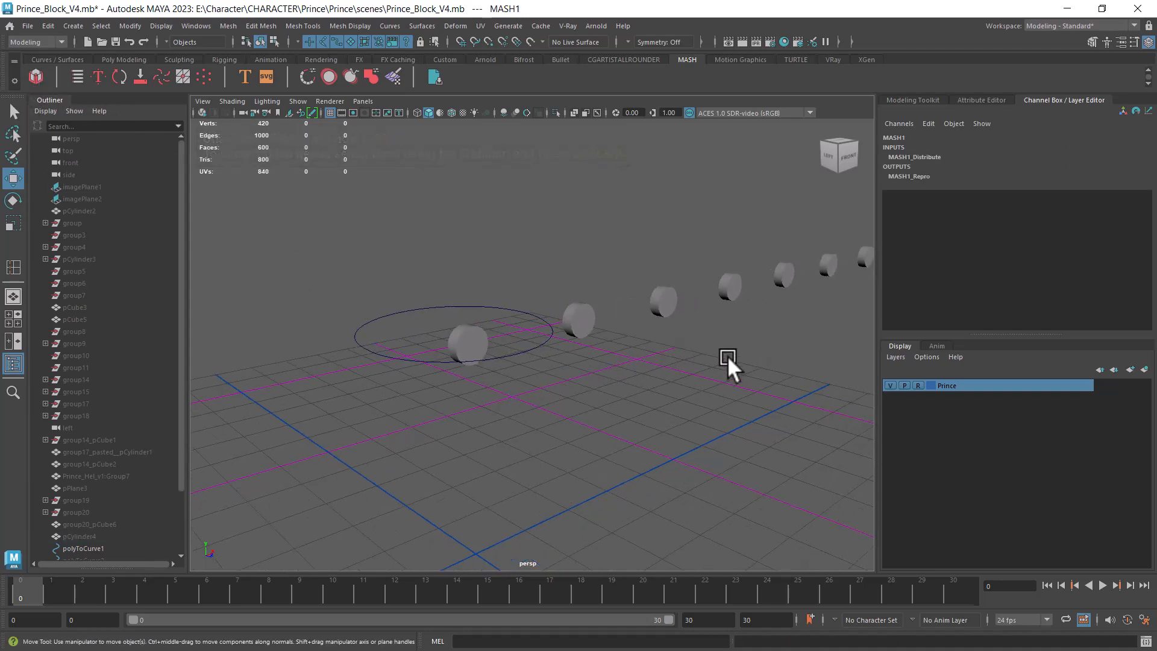
{"action": "left_click", "coordinate": [728, 356]}
- Open the Repro node attributes of the MASH disc mesh and widen the area showing them
{"action": "left_click", "coordinate": [470, 341]}
{"action": "left_click", "coordinate": [983, 100]}
{"action": "left_click", "coordinate": [916, 102]}
{"action": "scroll", "coordinate": [68, 375], "scroll_direction": "down", "scroll_amount": 2}
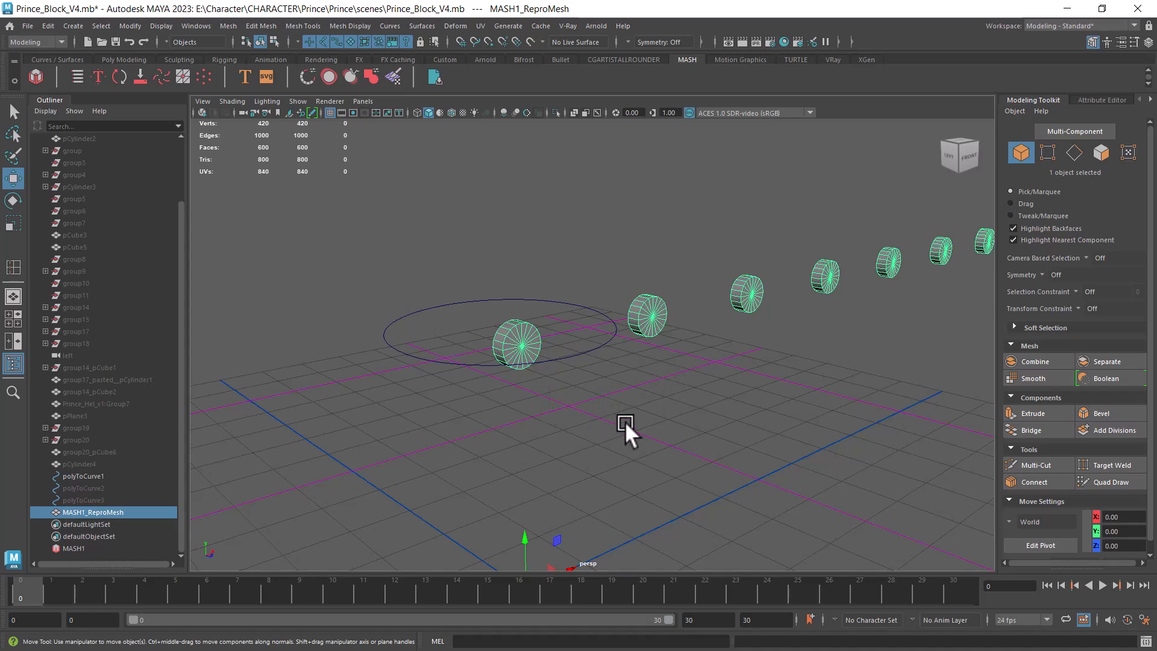
{"action": "left_click", "coordinate": [1092, 98]}
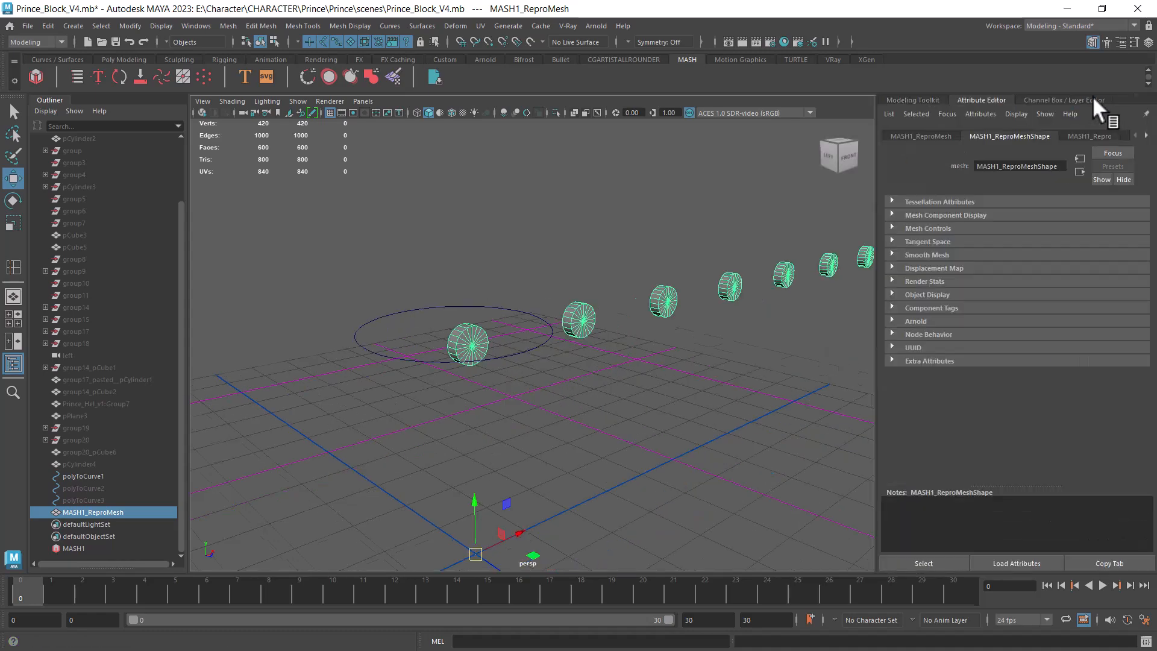
{"action": "left_click", "coordinate": [1076, 100]}
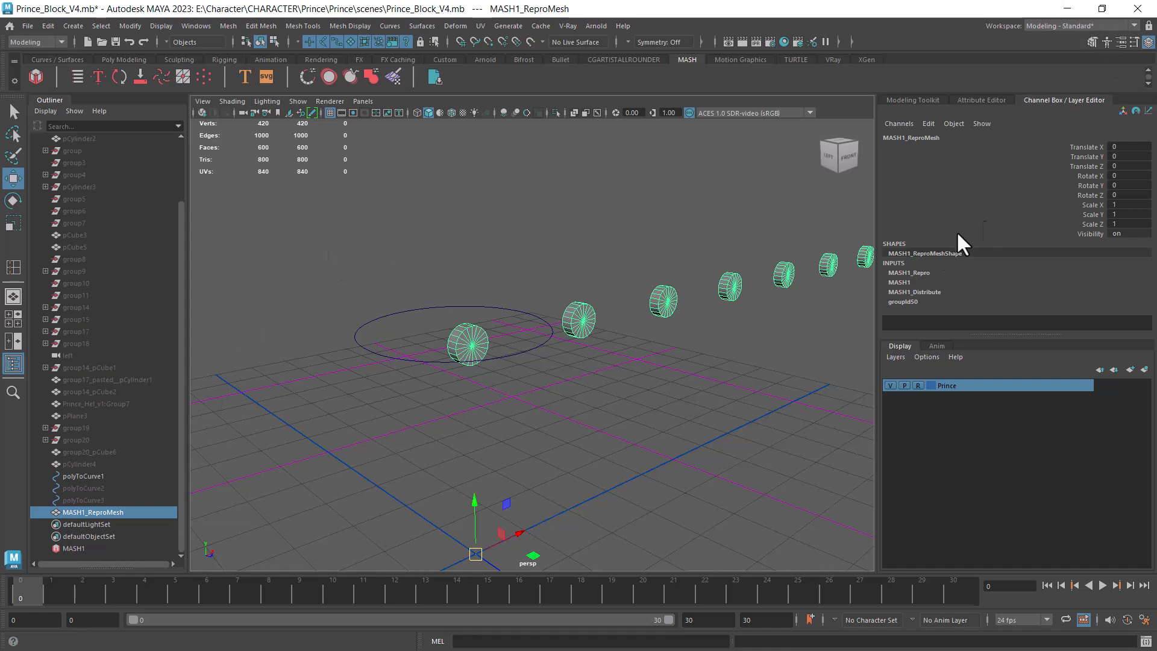
{"action": "key", "text": "ctrl+a"}
{"action": "left_click", "coordinate": [929, 138]}
{"action": "left_click", "coordinate": [1015, 135]}
{"action": "left_click", "coordinate": [1090, 136]}
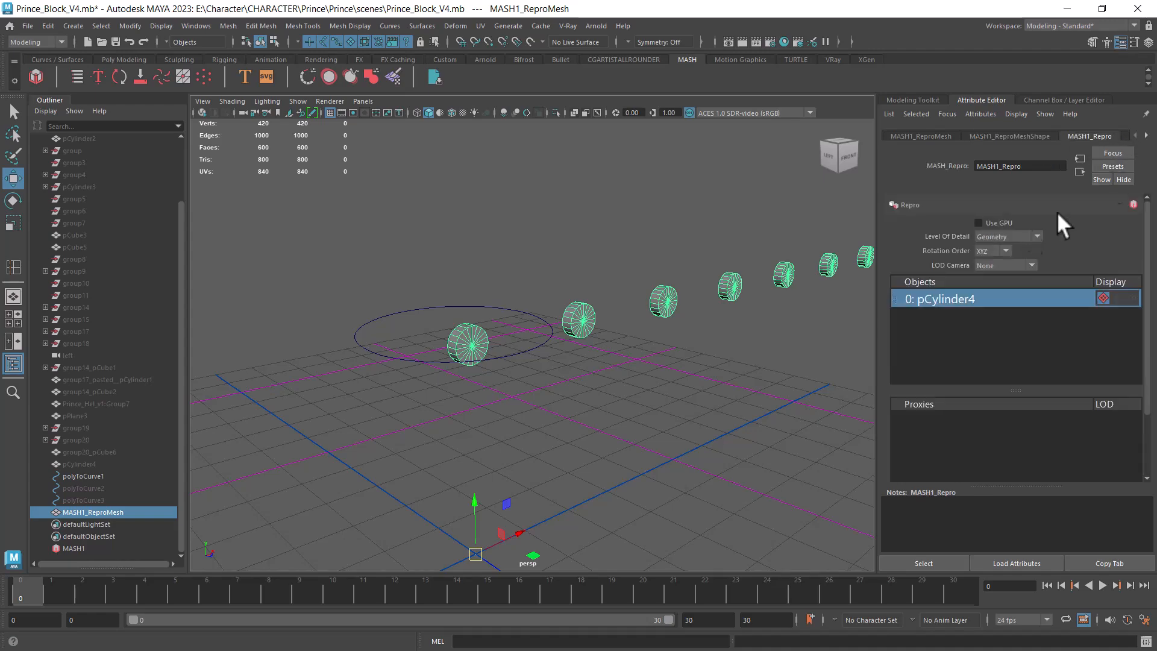
{"action": "left_click_drag", "start_coordinate": [879, 253], "coordinate": [826, 253]}
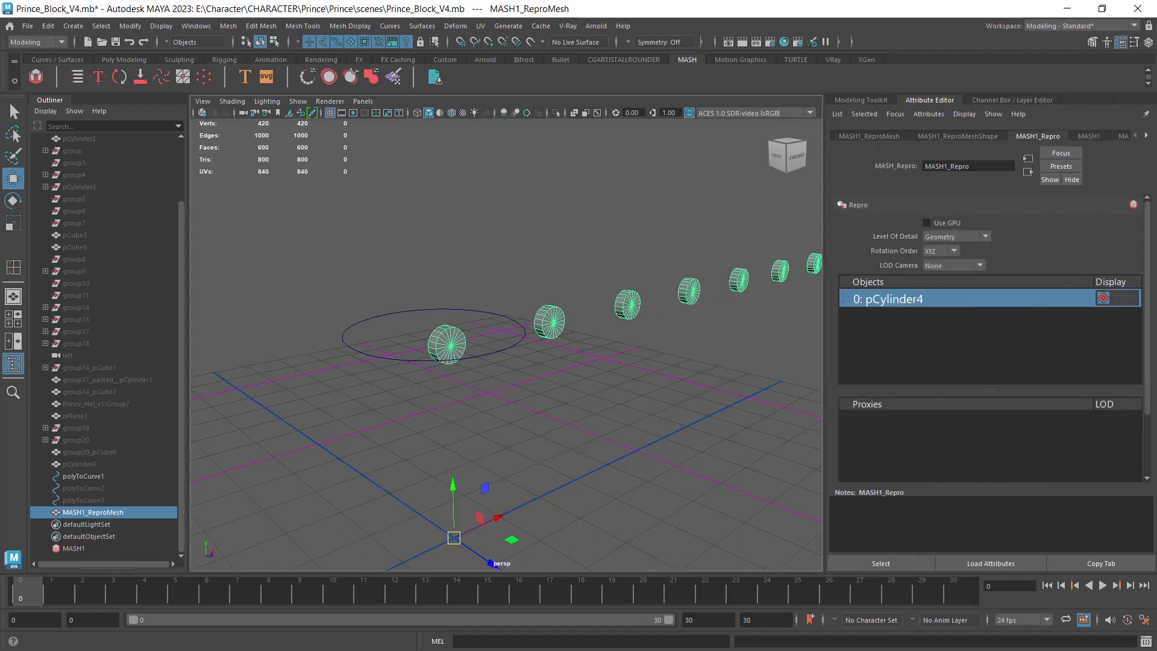
- Add a Curve node to the MASH network and connect polyToCurve1 as its input curve
{"action": "left_click", "coordinate": [1088, 135]}
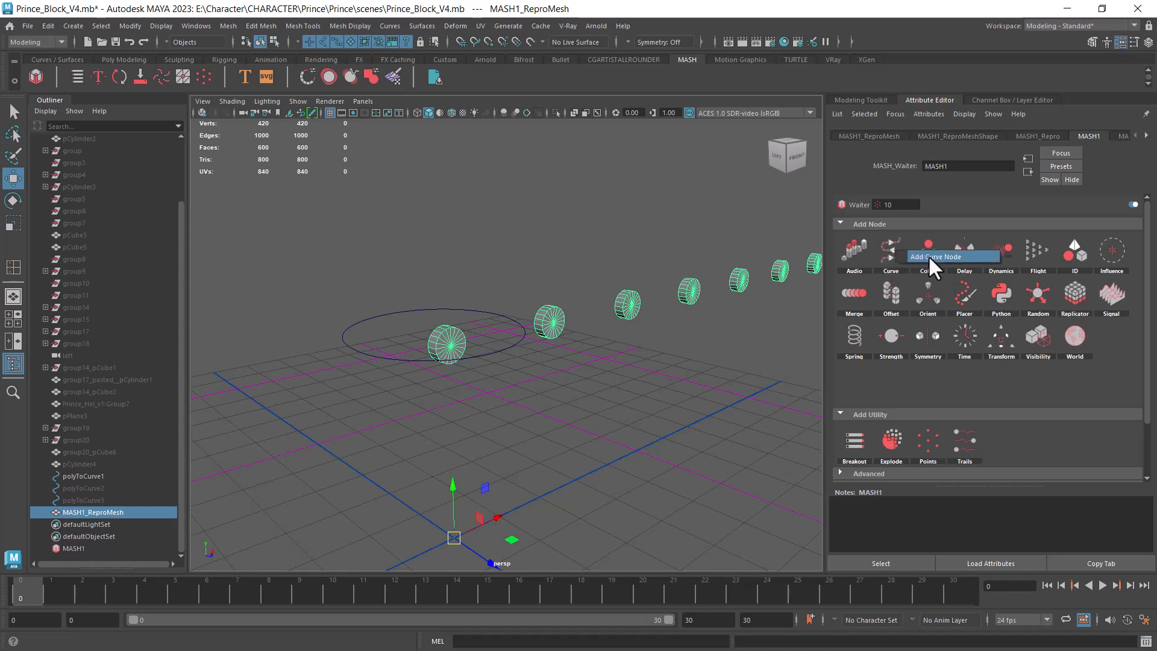
{"action": "left_click", "coordinate": [929, 255]}
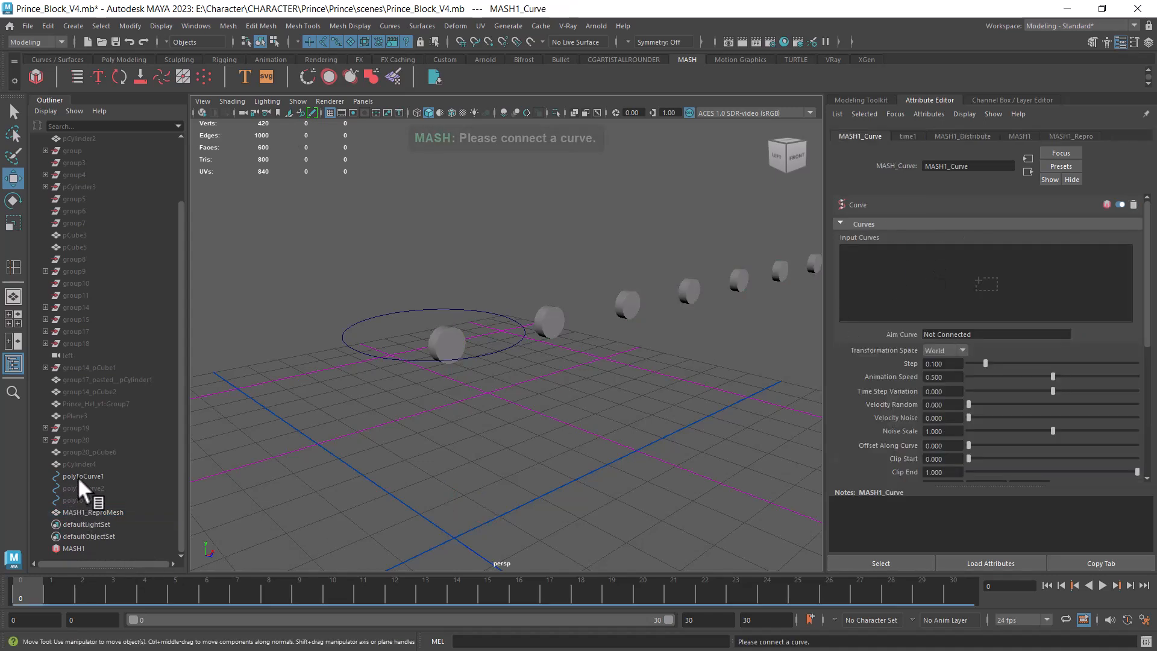
{"action": "left_click_drag", "start_coordinate": [73, 475], "coordinate": [926, 267]}
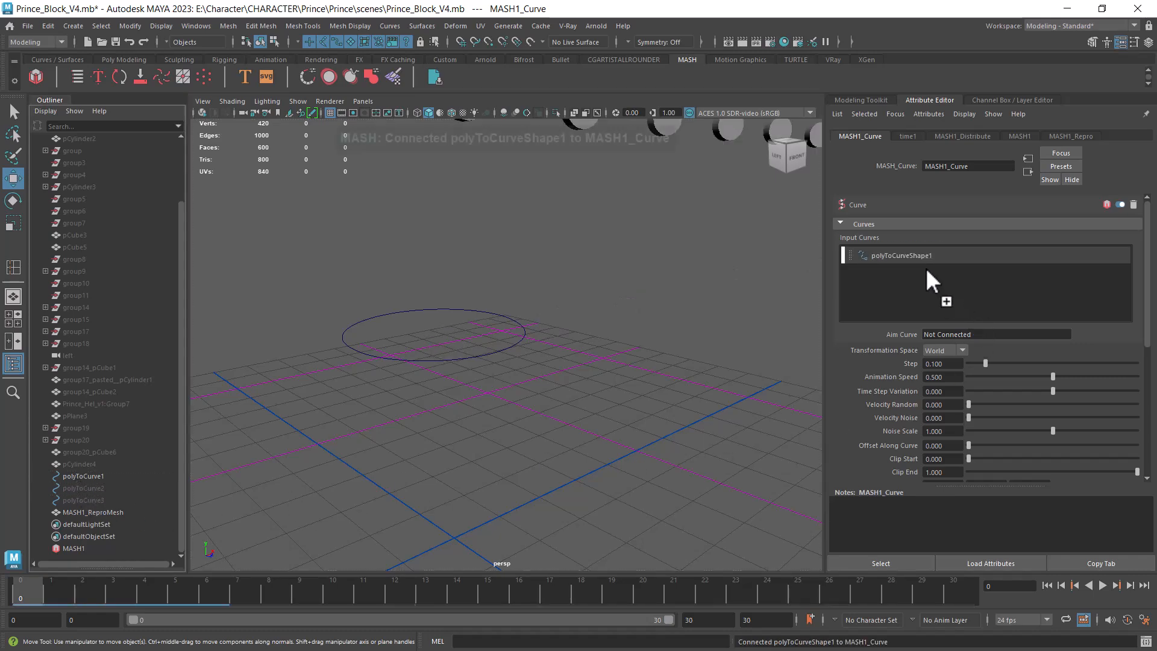
{"action": "scroll", "coordinate": [592, 389], "scroll_direction": "down", "scroll_amount": 3}
{"action": "scroll", "coordinate": [592, 390], "scroll_direction": "up", "scroll_amount": 2}
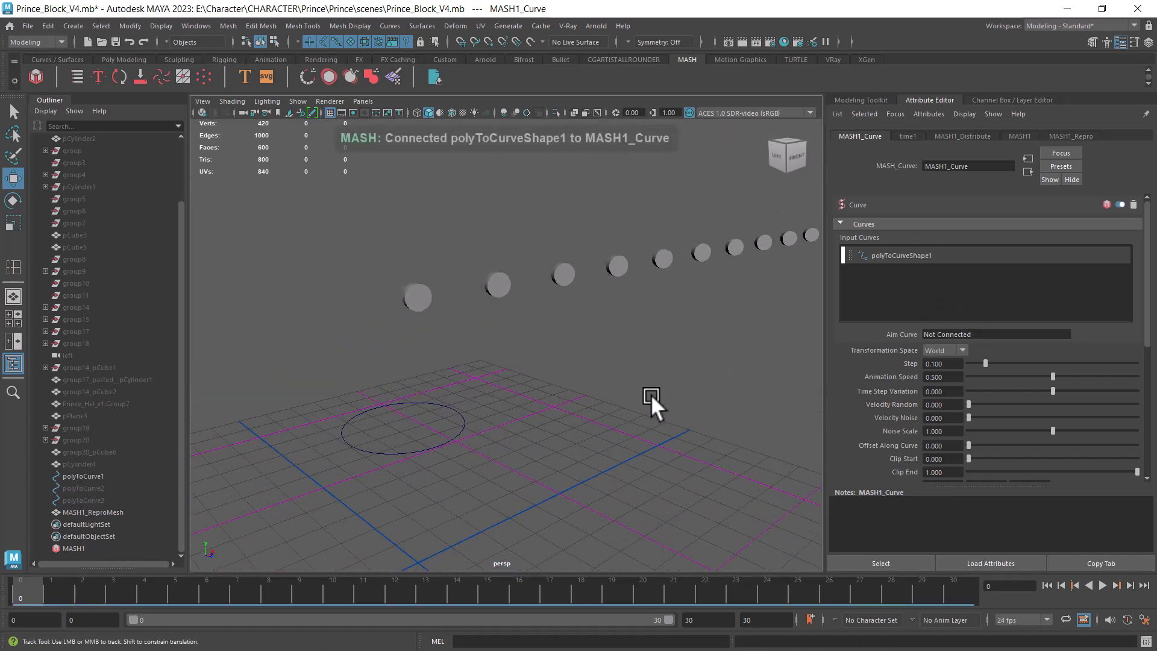
{"action": "middle_click_drag", "start_coordinate": [652, 395], "coordinate": [612, 398], "text": "alt"}
{"action": "scroll", "coordinate": [613, 415], "scroll_direction": "up", "scroll_amount": 2}
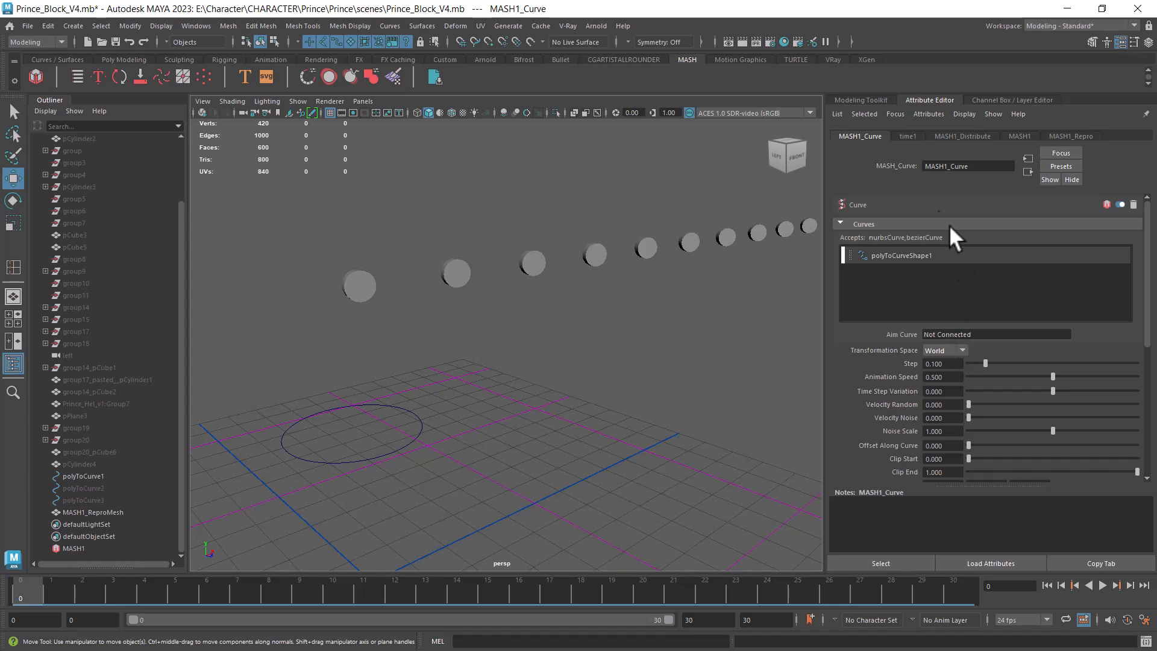
- Try the Radial distribution type on the MASH Distribute node
{"action": "left_click", "coordinate": [908, 136]}
{"action": "left_click", "coordinate": [954, 134]}
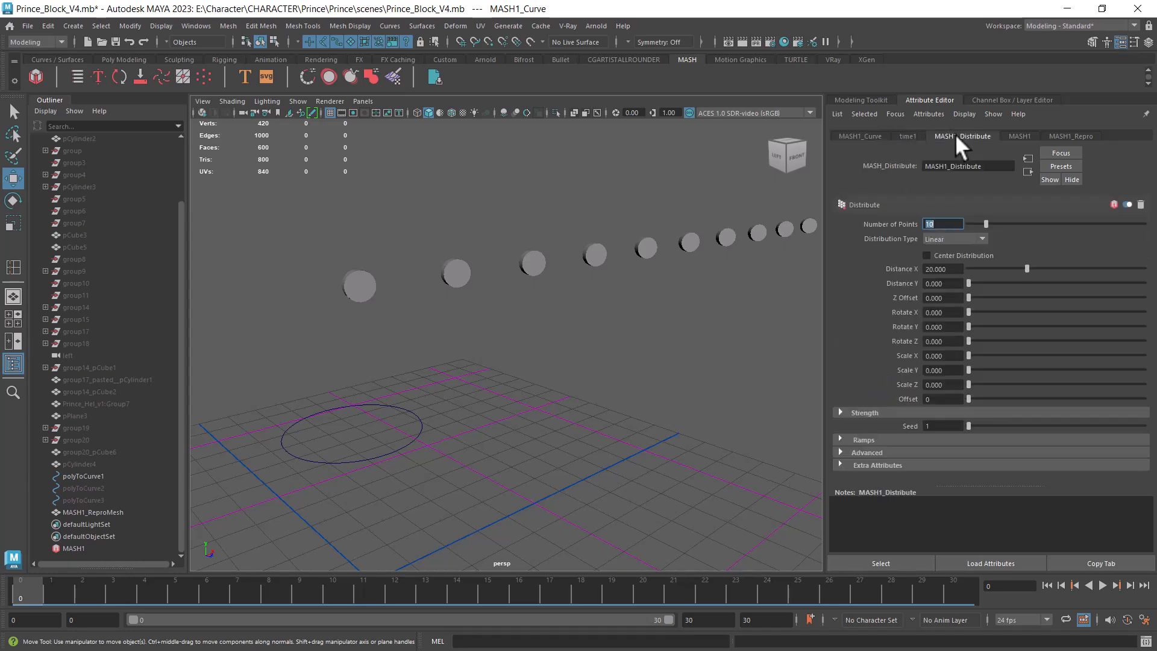
{"action": "left_click", "coordinate": [958, 241]}
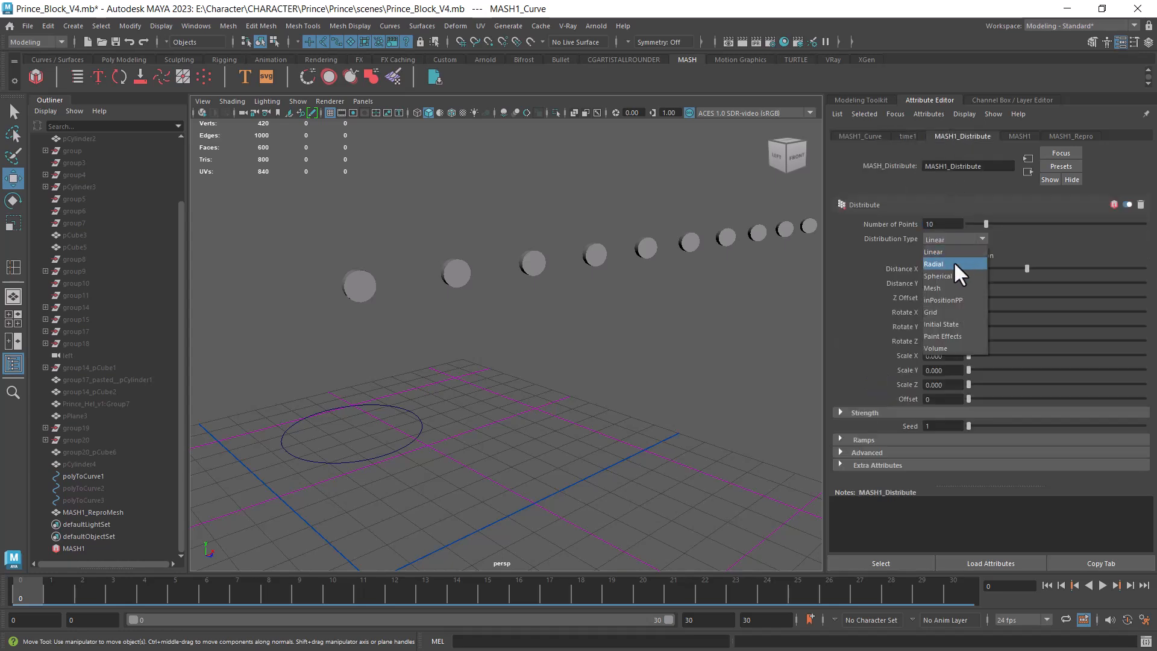
{"action": "left_click", "coordinate": [951, 264]}
{"action": "right_click_drag", "start_coordinate": [681, 263], "coordinate": [598, 389], "text": "alt"}
- Set the MASH Distribute node's distribution type to Initial State
{"action": "left_click", "coordinate": [975, 240]}
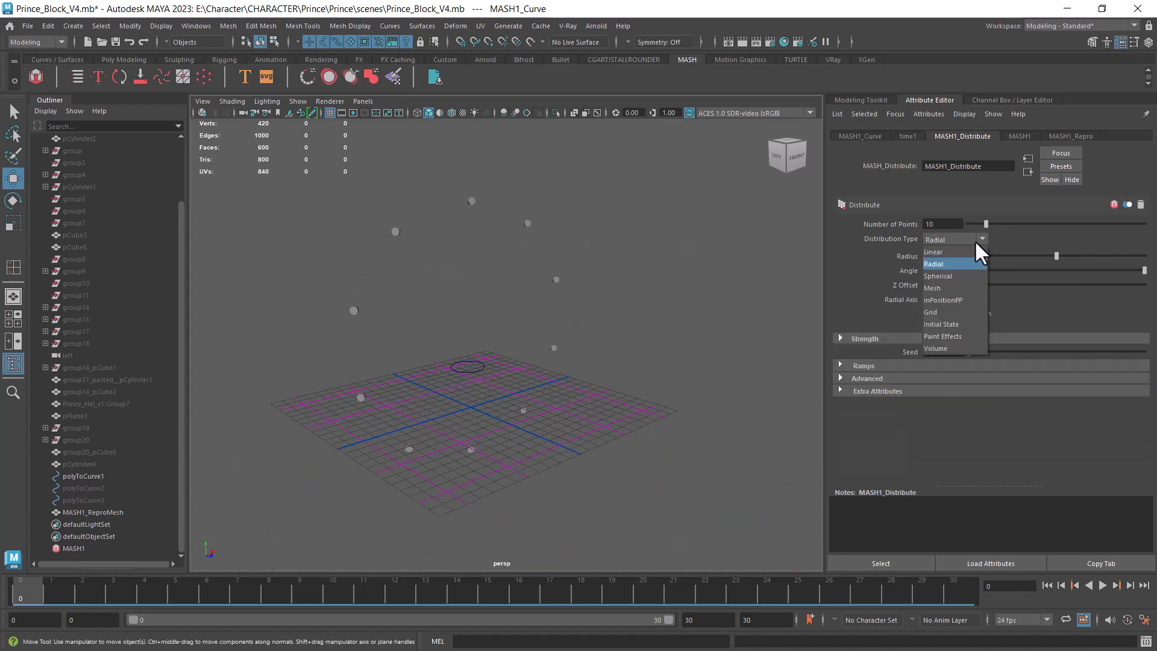
{"action": "left_click", "coordinate": [957, 324]}
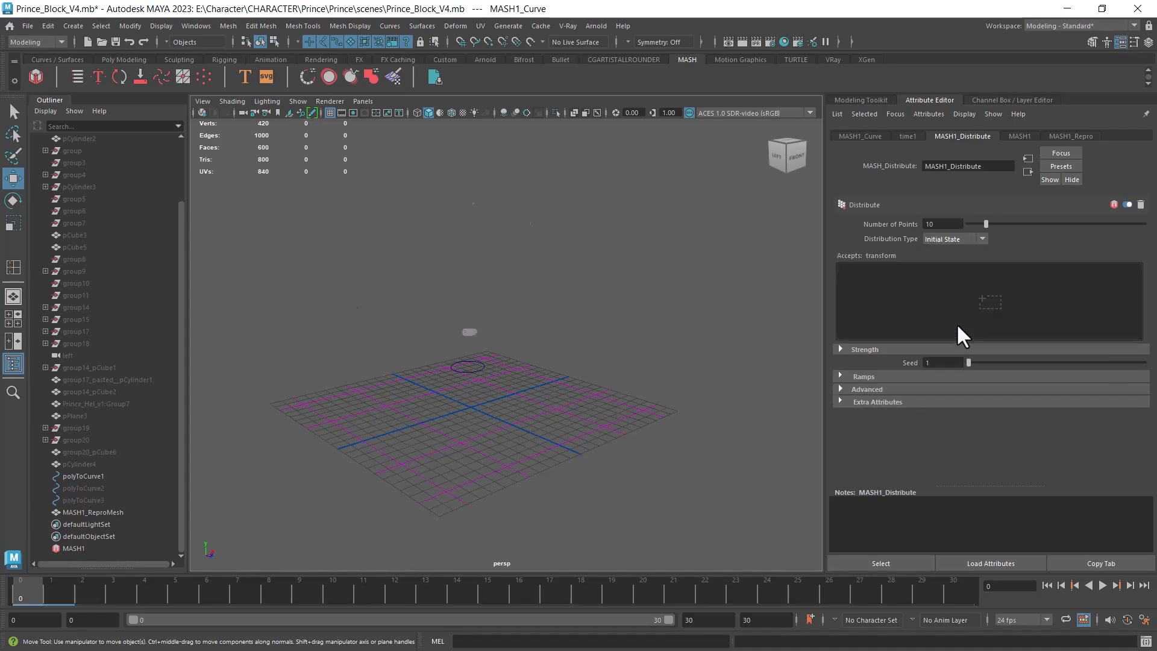
{"action": "right_click_drag", "start_coordinate": [528, 355], "coordinate": [622, 373], "text": "alt"}
{"action": "left_click_drag", "start_coordinate": [622, 373], "coordinate": [702, 379], "text": "alt"}
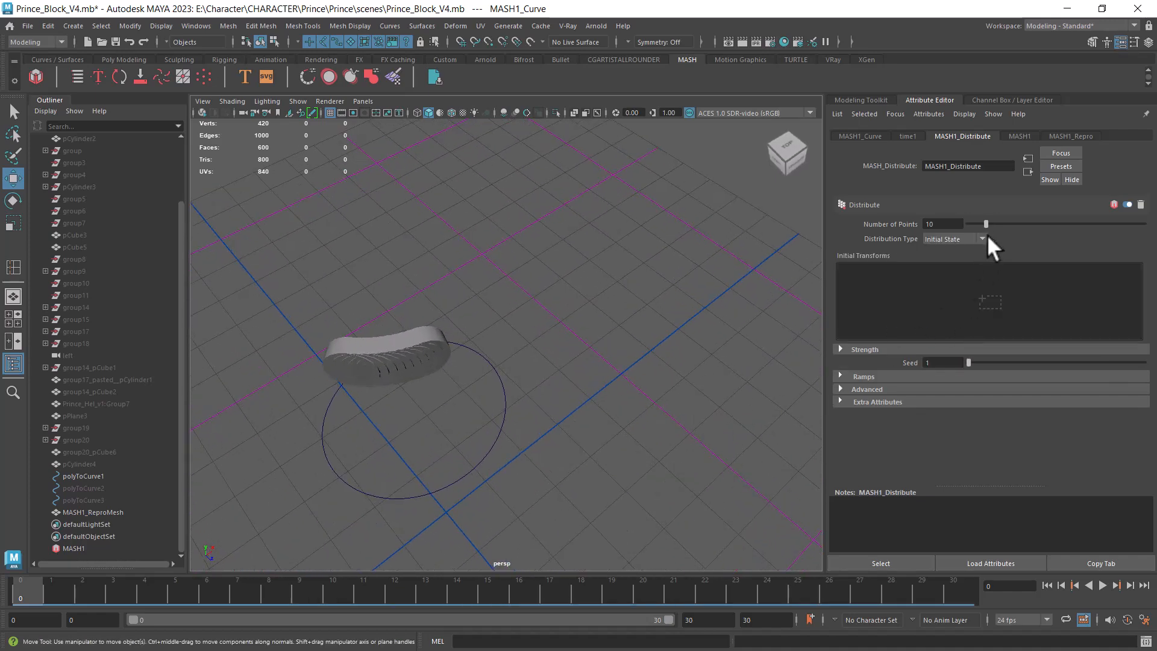
- Set the MASH Distribute node's number of points to 11
{"action": "left_click_drag", "start_coordinate": [988, 224], "coordinate": [982, 222]}
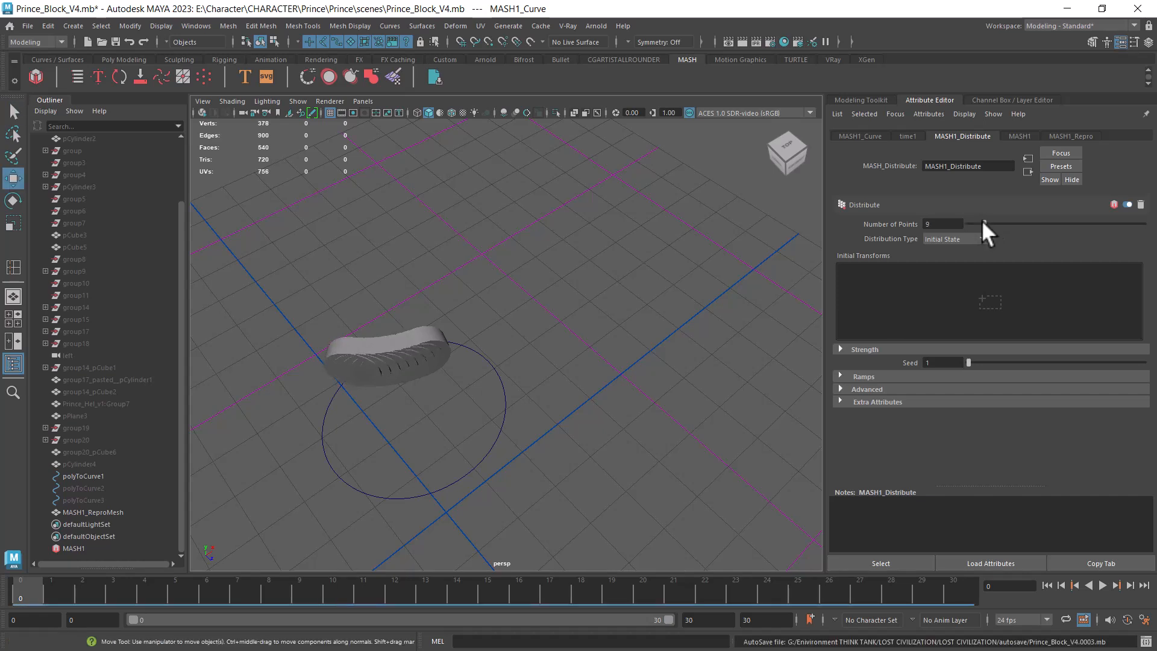
{"action": "left_click", "coordinate": [1019, 130]}
{"action": "left_click", "coordinate": [1066, 136]}
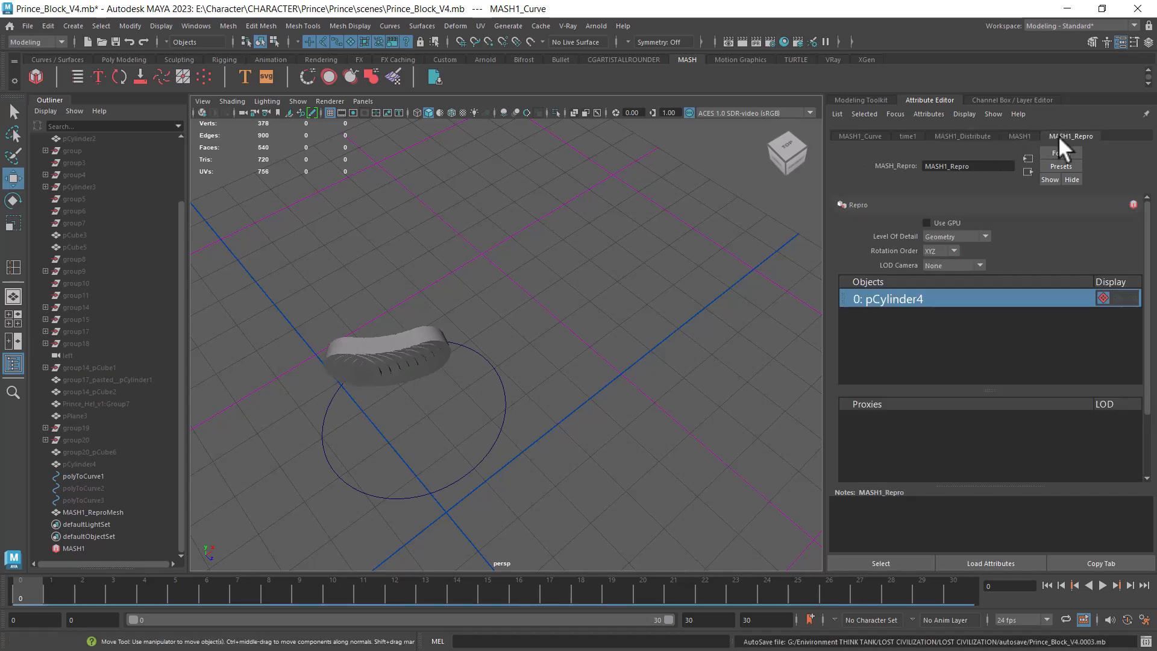
{"action": "left_click", "coordinate": [1019, 137]}
{"action": "left_click", "coordinate": [971, 138]}
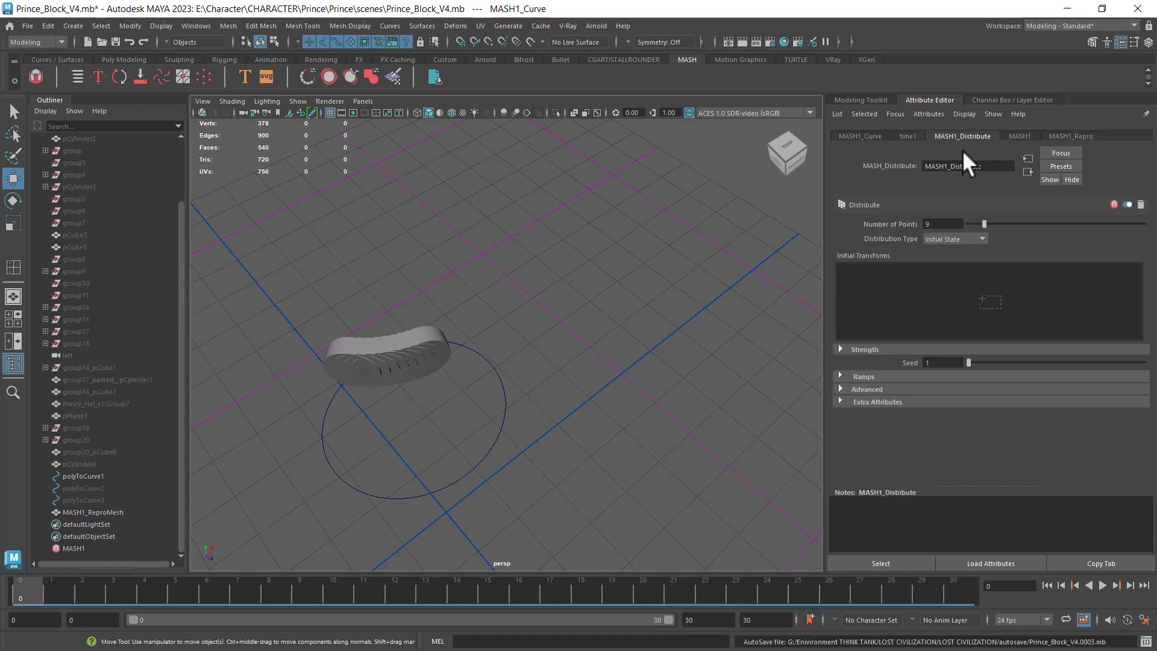
{"action": "left_click_drag", "start_coordinate": [985, 221], "coordinate": [987, 222]}
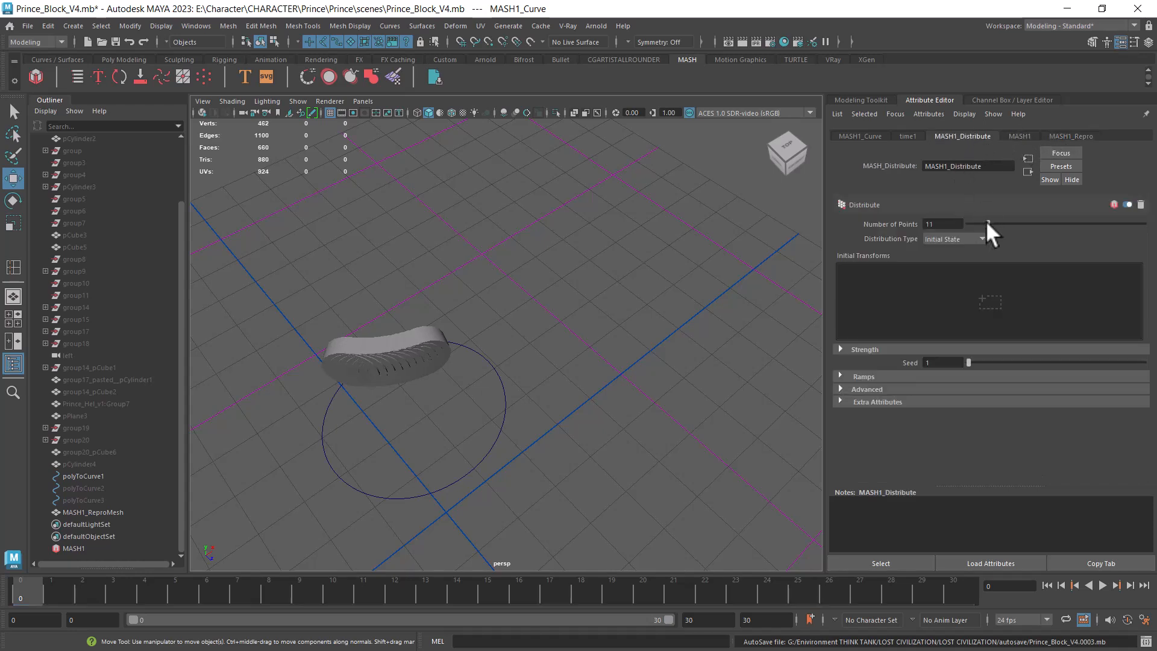
- Raise the MASH Curve node's Step to 1.000 to spread the discs into a full ring
{"action": "left_click", "coordinate": [909, 137]}
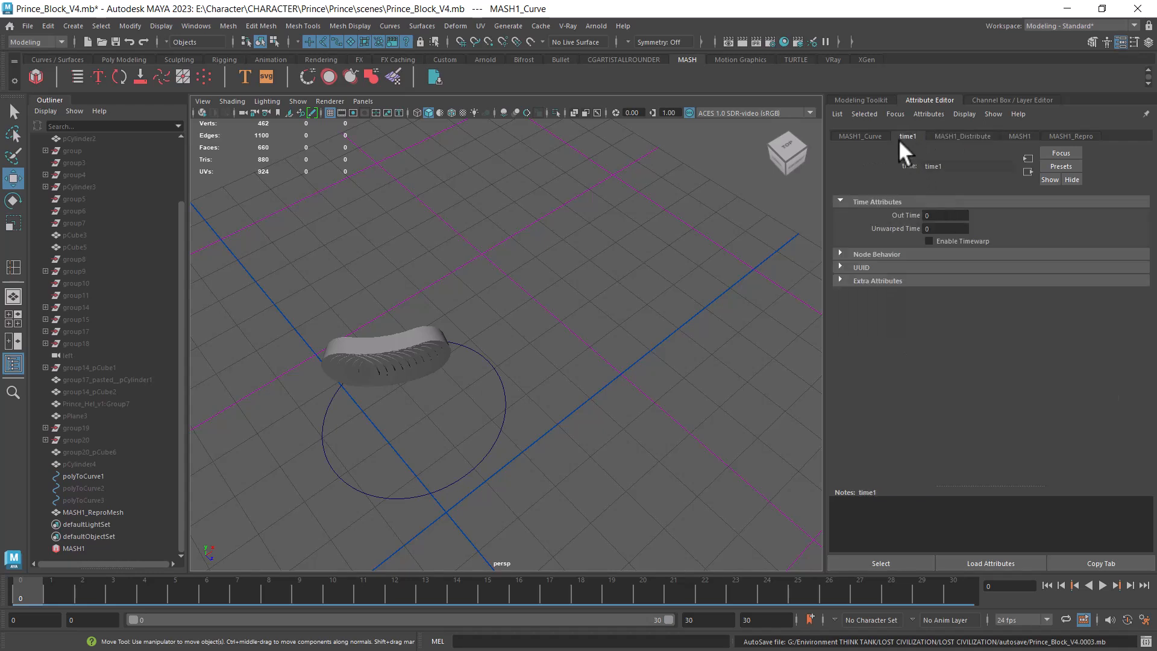
{"action": "left_click", "coordinate": [860, 137]}
{"action": "left_click_drag", "start_coordinate": [985, 361], "coordinate": [1136, 413]}
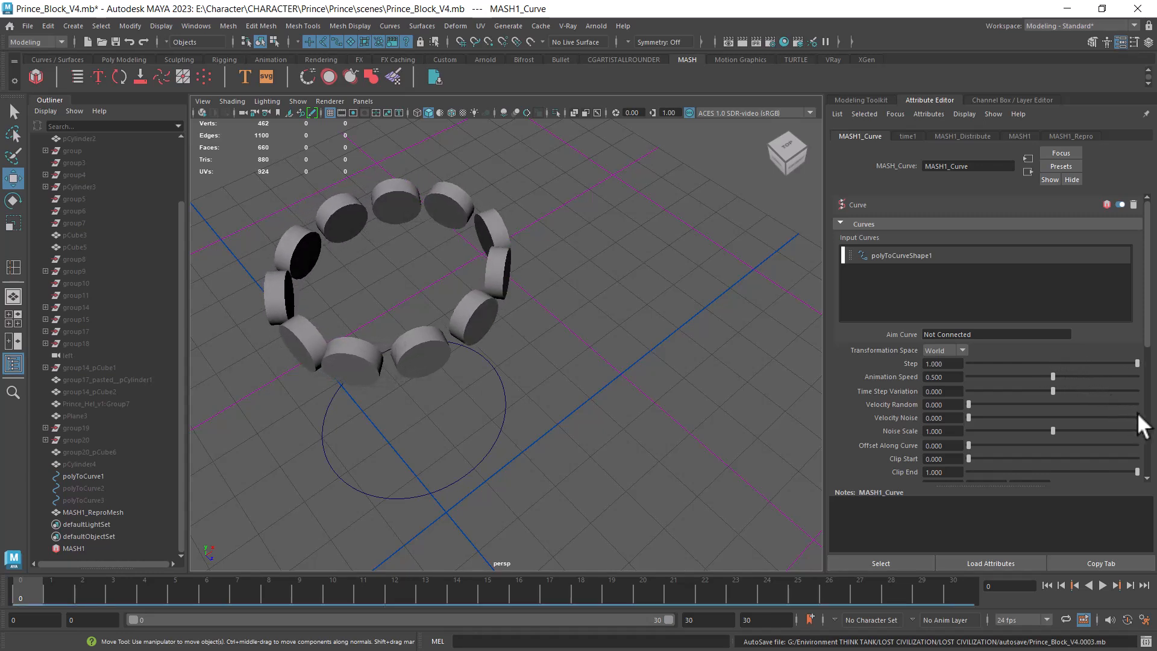
- Examine the disc ring's position relative to the curve from the front and from above
{"action": "left_click_drag", "start_coordinate": [805, 365], "coordinate": [694, 354], "text": "alt"}
{"action": "middle_click_drag", "start_coordinate": [695, 353], "coordinate": [771, 411], "text": "alt"}
{"action": "right_click_drag", "start_coordinate": [772, 411], "coordinate": [651, 389], "text": "alt"}
{"action": "middle_click_drag", "start_coordinate": [651, 390], "coordinate": [645, 327], "text": "alt"}
{"action": "right_click_drag", "start_coordinate": [645, 326], "coordinate": [658, 362], "text": "alt"}
{"action": "middle_click_drag", "start_coordinate": [658, 362], "coordinate": [667, 392], "text": "alt"}
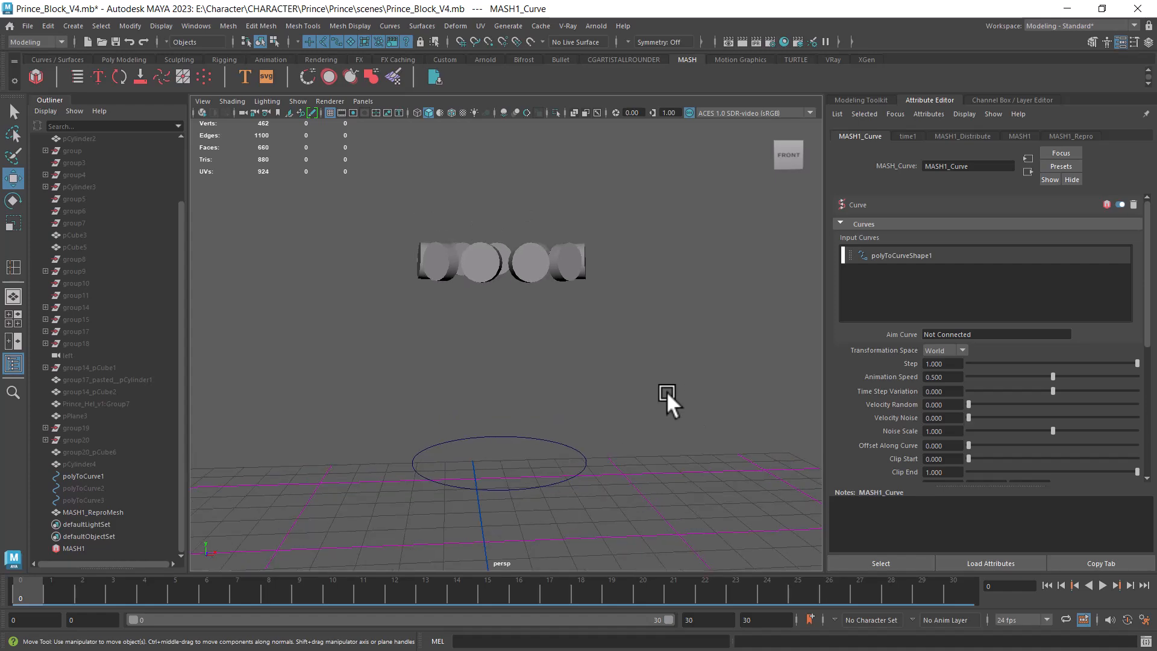
{"action": "left_click_drag", "start_coordinate": [697, 370], "coordinate": [649, 386], "text": "alt"}
{"action": "middle_click_drag", "start_coordinate": [649, 386], "coordinate": [665, 355], "text": "alt"}
{"action": "right_click_drag", "start_coordinate": [664, 354], "coordinate": [664, 382], "text": "alt"}
{"action": "left_click_drag", "start_coordinate": [664, 379], "coordinate": [624, 421], "text": "alt"}
{"action": "left_click_drag", "start_coordinate": [591, 369], "coordinate": [631, 342], "text": "alt"}
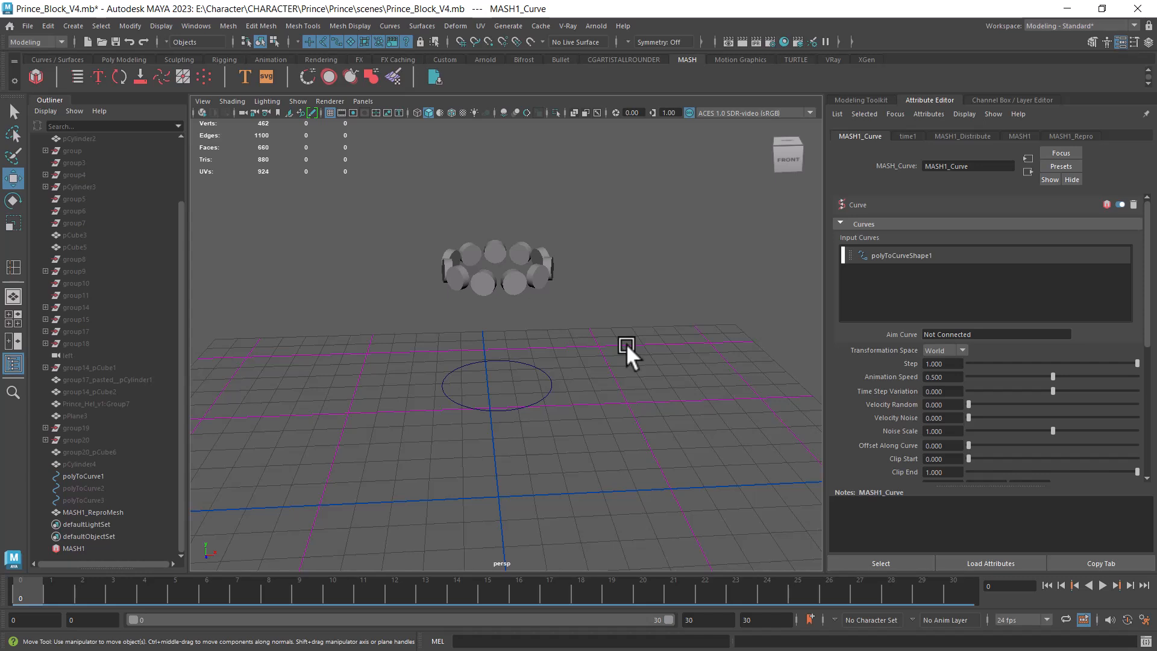
{"action": "left_click", "coordinate": [620, 346]}
{"action": "left_click_drag", "start_coordinate": [592, 253], "coordinate": [393, 323]}
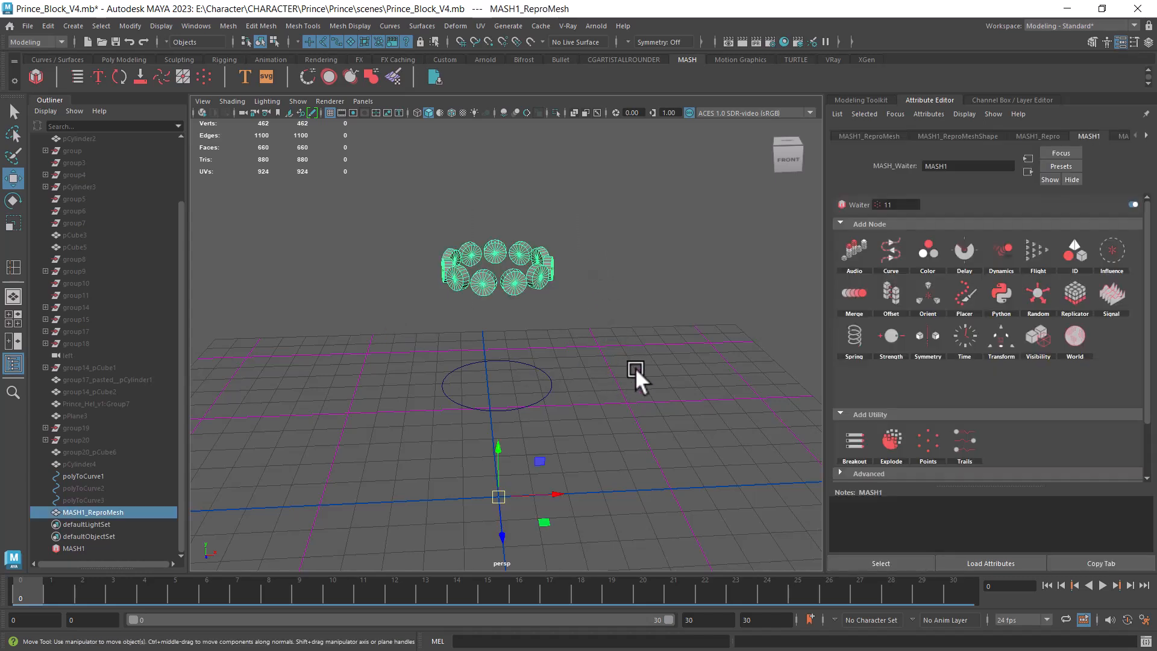
{"action": "left_click", "coordinate": [564, 374]}
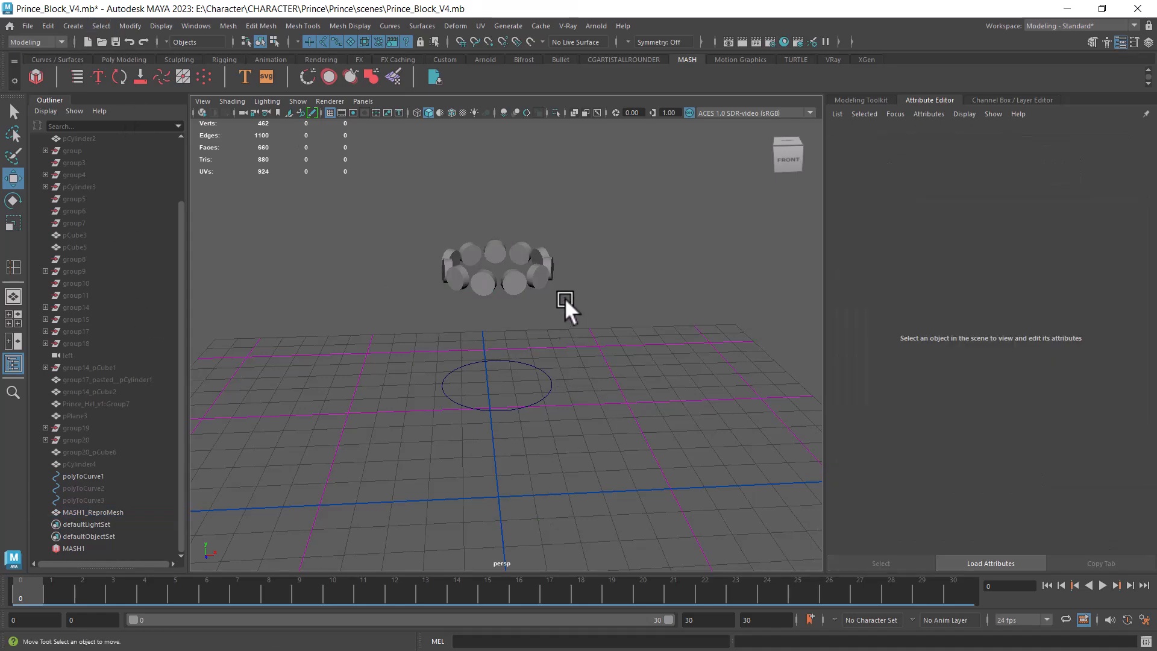
{"action": "left_click", "coordinate": [471, 279]}
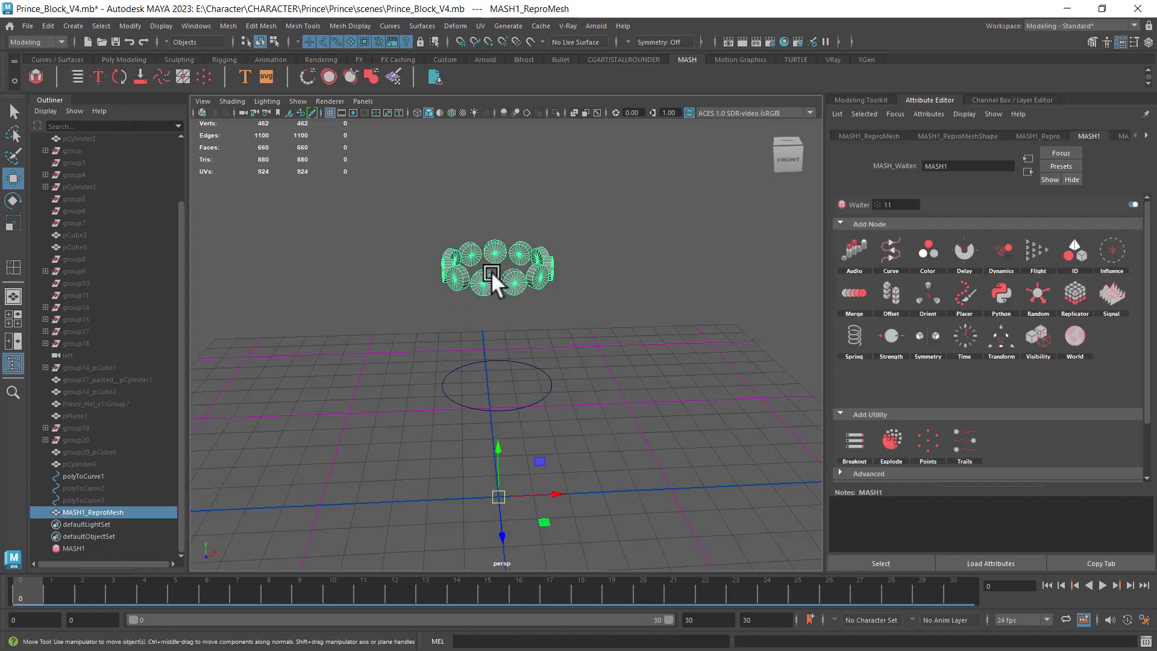
{"action": "left_click_drag", "start_coordinate": [663, 430], "coordinate": [203, 548], "text": "alt"}
{"action": "left_click", "coordinate": [642, 440]}
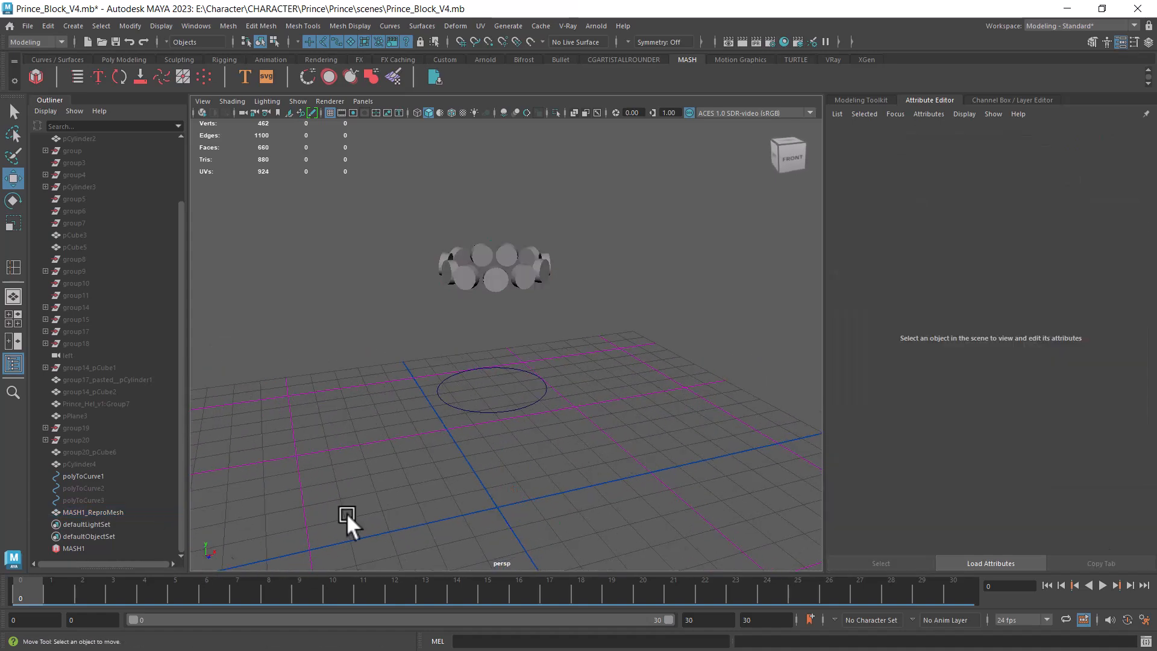
- Bring back the hidden character parts and create a new polygon cylinder at the origin in the front view
{"action": "key", "text": "space"}
{"action": "left_click_drag", "start_coordinate": [565, 324], "coordinate": [566, 355]}
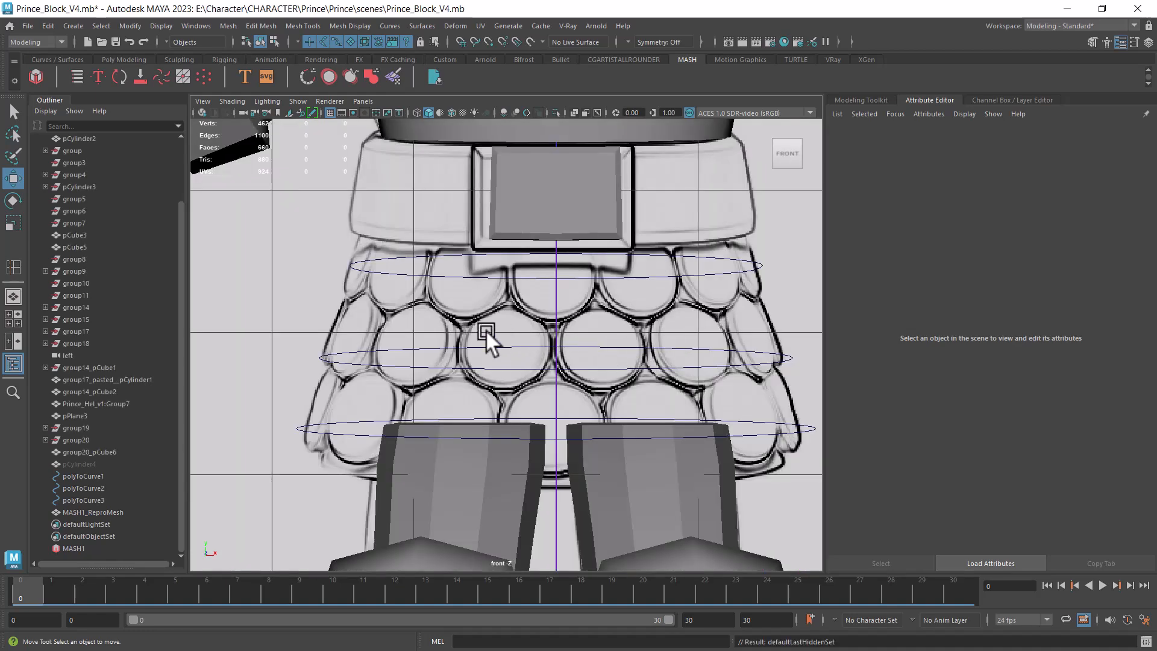
{"action": "right_click", "coordinate": [603, 313], "text": "shift"}
{"action": "right_click_drag", "start_coordinate": [602, 313], "coordinate": [517, 316], "text": "shift"}
{"action": "scroll", "coordinate": [512, 314], "scroll_direction": "down", "scroll_amount": 8}
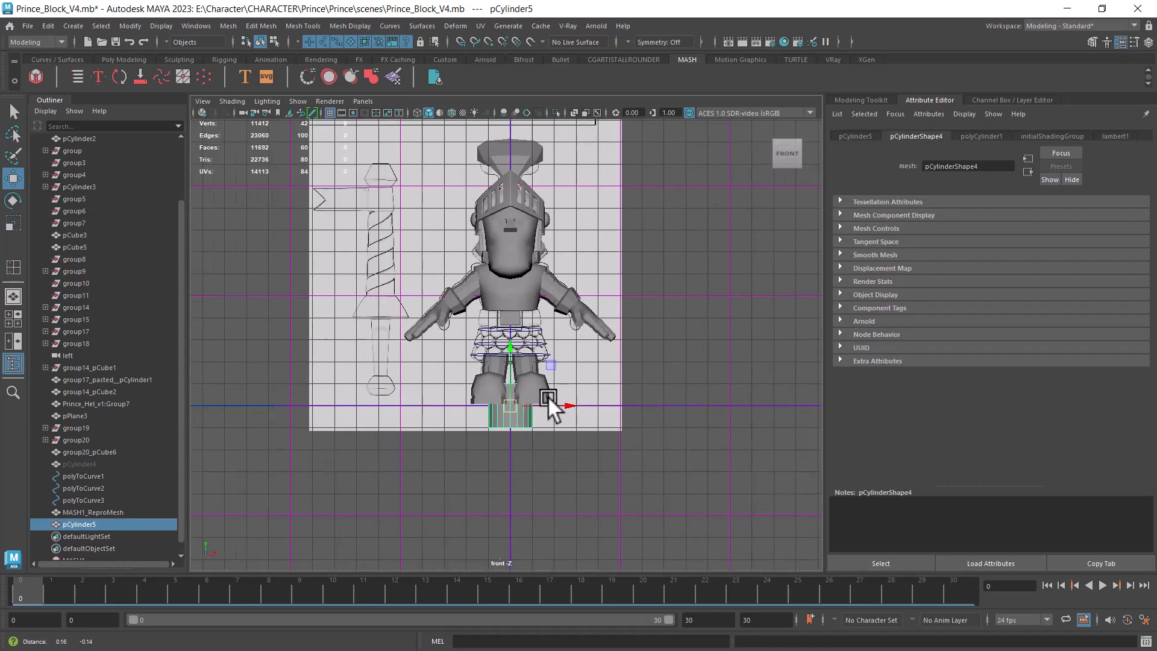
- Flatten the new cylinder to a Y scale of about 0.289 and tilt it about 28 degrees around X
{"action": "scroll", "coordinate": [555, 404], "scroll_direction": "up", "scroll_amount": 5}
{"action": "key", "text": "r"}
{"action": "left_click_drag", "start_coordinate": [469, 343], "coordinate": [465, 381]}
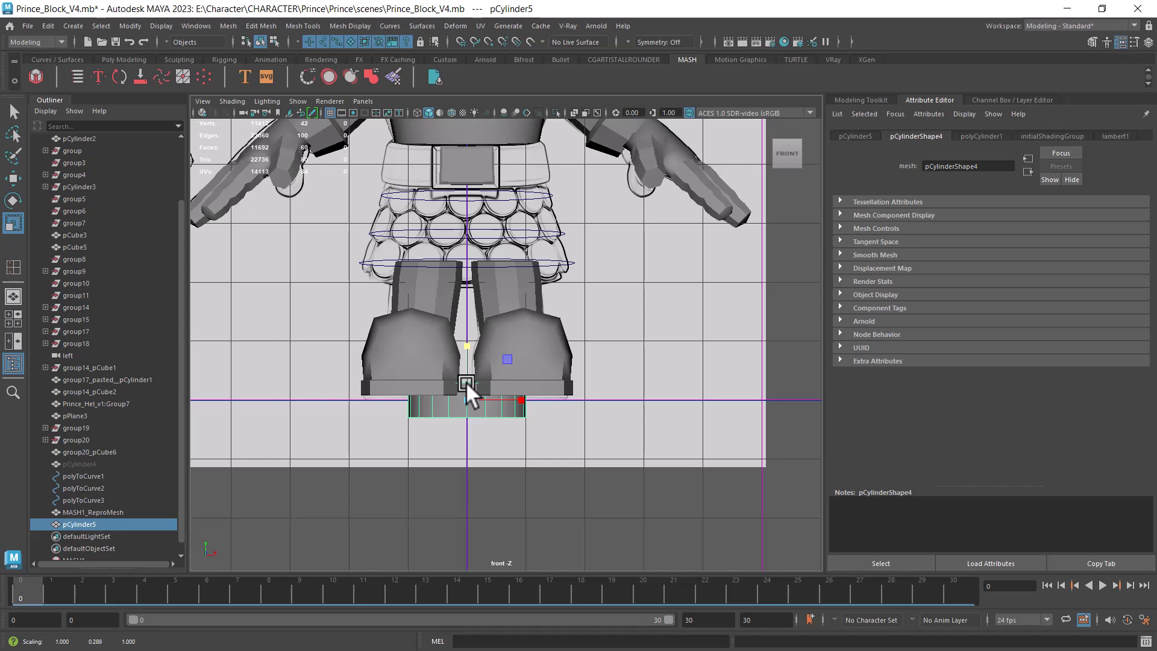
{"action": "key", "text": "w"}
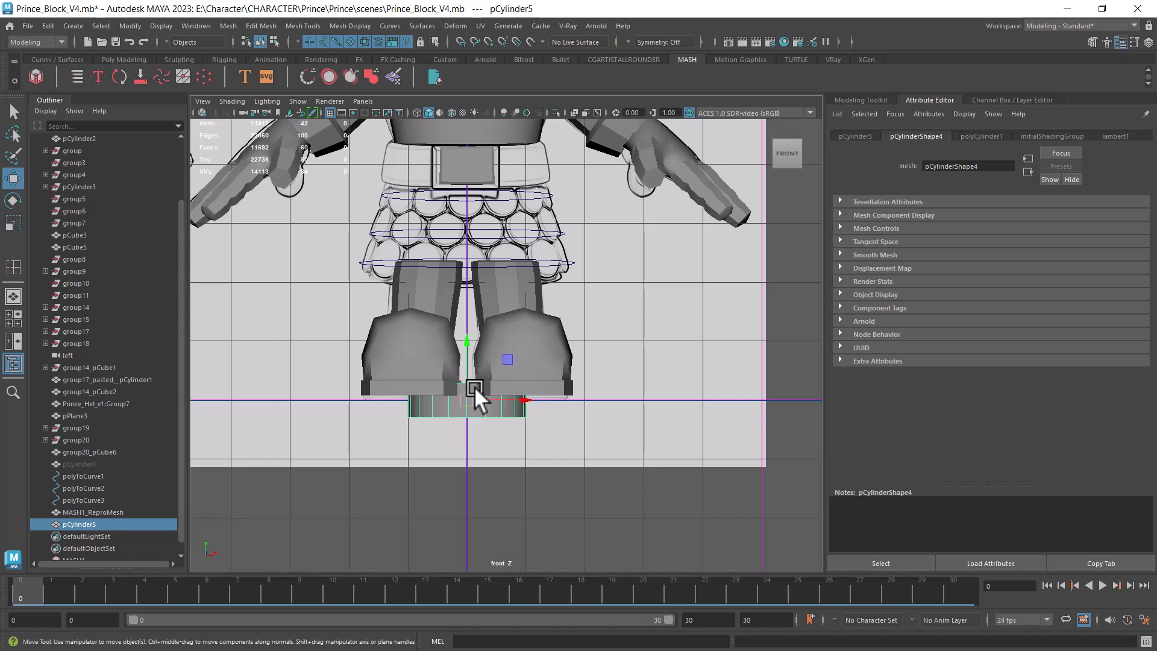
{"action": "key", "text": "e"}
{"action": "left_click_drag", "start_coordinate": [465, 370], "coordinate": [469, 395]}
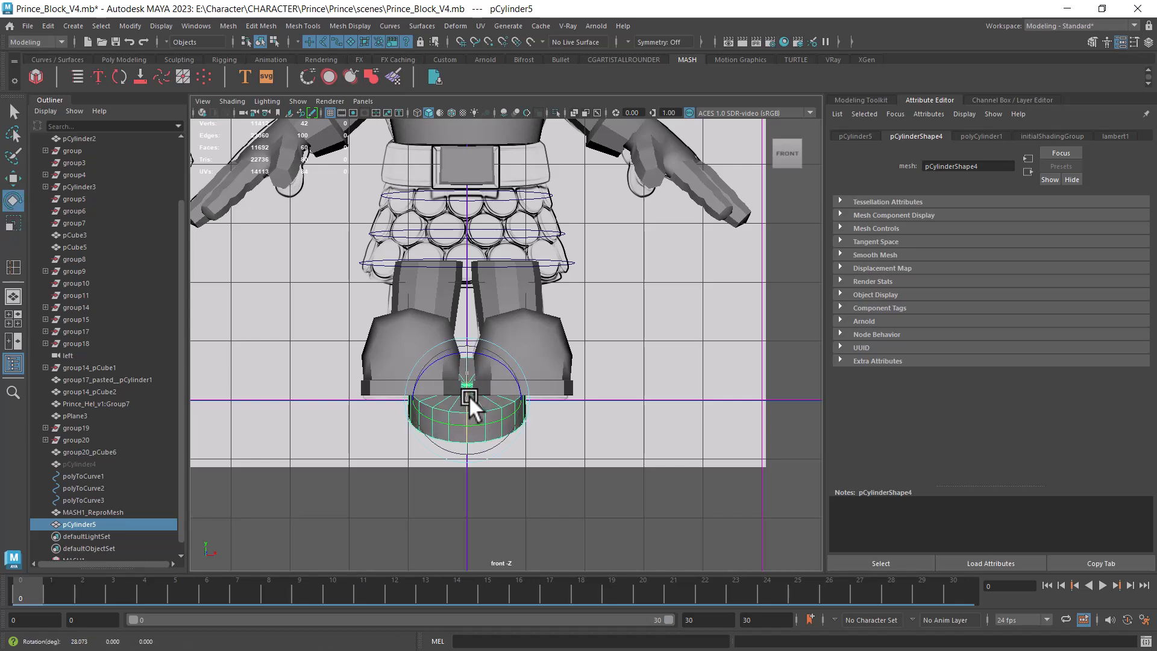
- Examine in wireframe display where the first MASH disc ring sits against the character and the front reference
{"action": "right_click_drag", "start_coordinate": [673, 342], "coordinate": [548, 376], "text": "alt"}
{"action": "key", "text": "4"}
{"action": "middle_click_drag", "start_coordinate": [569, 374], "coordinate": [559, 274], "text": "alt"}
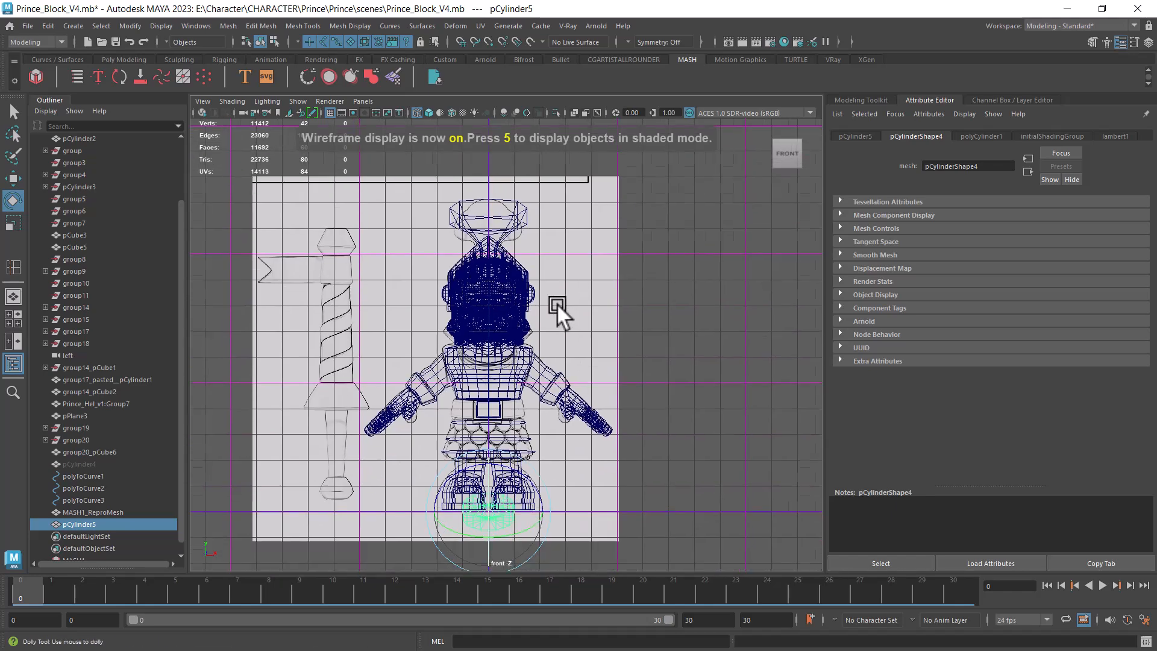
{"action": "right_click_drag", "start_coordinate": [560, 274], "coordinate": [734, 447], "text": "alt"}
{"action": "left_click", "coordinate": [555, 338]}
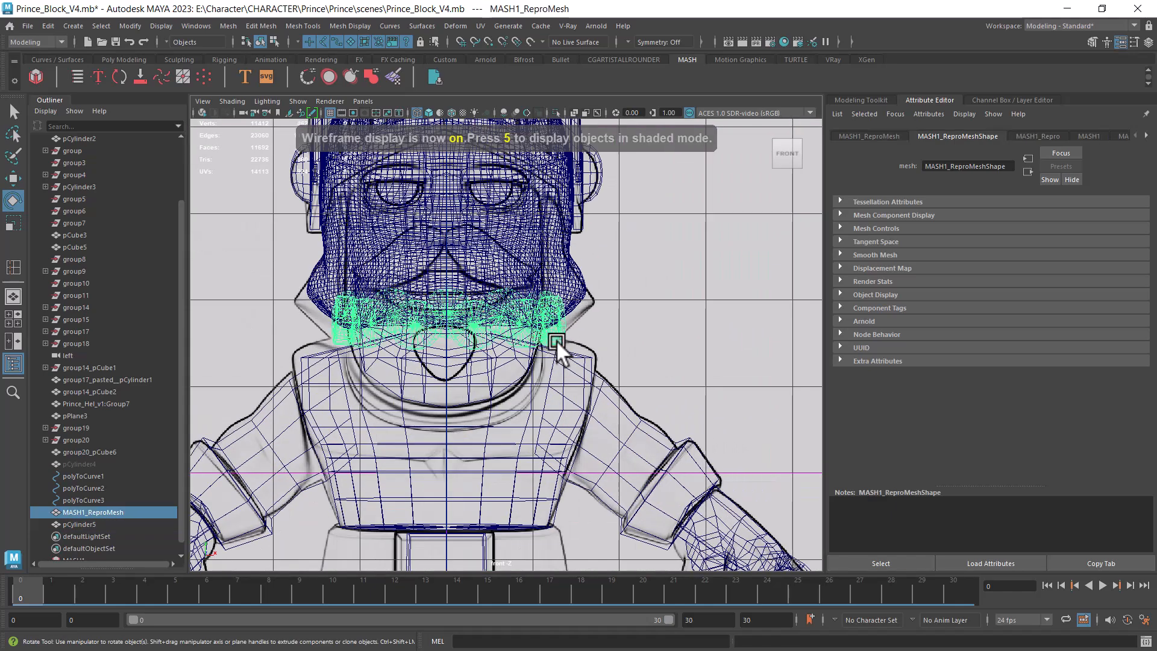
{"action": "middle_click_drag", "start_coordinate": [609, 431], "coordinate": [609, 211], "text": "alt"}
{"action": "right_click_drag", "start_coordinate": [639, 495], "coordinate": [542, 422], "text": "alt"}
{"action": "middle_click_drag", "start_coordinate": [551, 474], "coordinate": [551, 400], "text": "alt"}
{"action": "right_click_drag", "start_coordinate": [551, 399], "coordinate": [567, 497], "text": "alt"}
{"action": "left_click", "coordinate": [568, 497]}
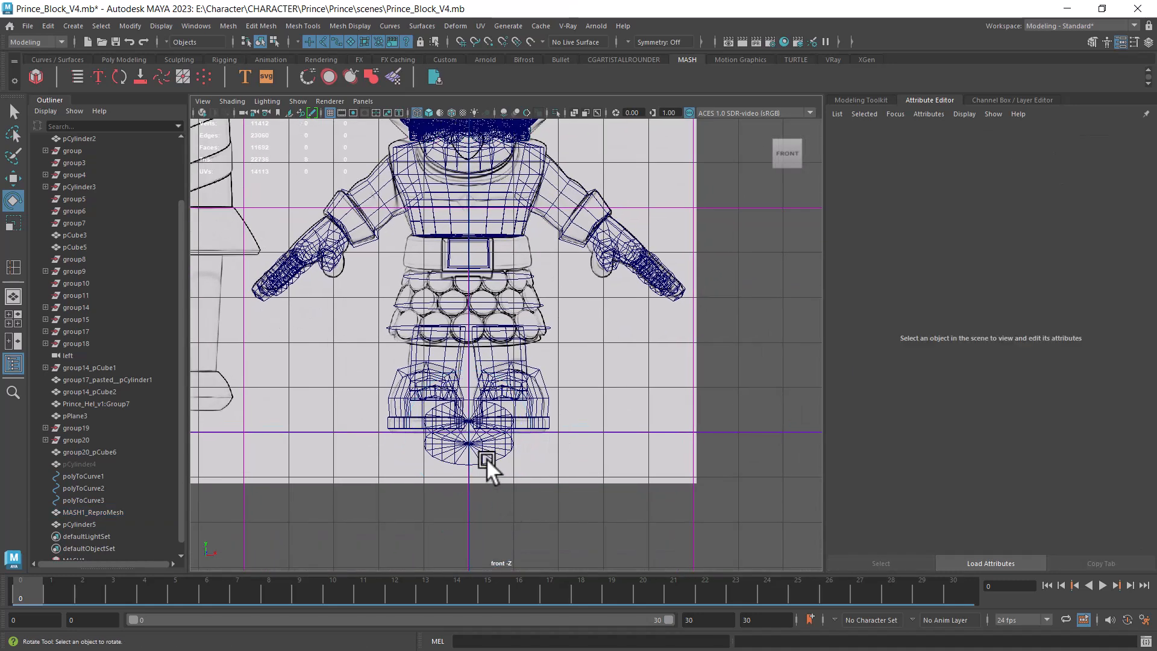
- Set the new cylinder's Rotate X to 90 so its flat face points forward
{"action": "left_click", "coordinate": [487, 459]}
{"action": "left_click", "coordinate": [1148, 41]}
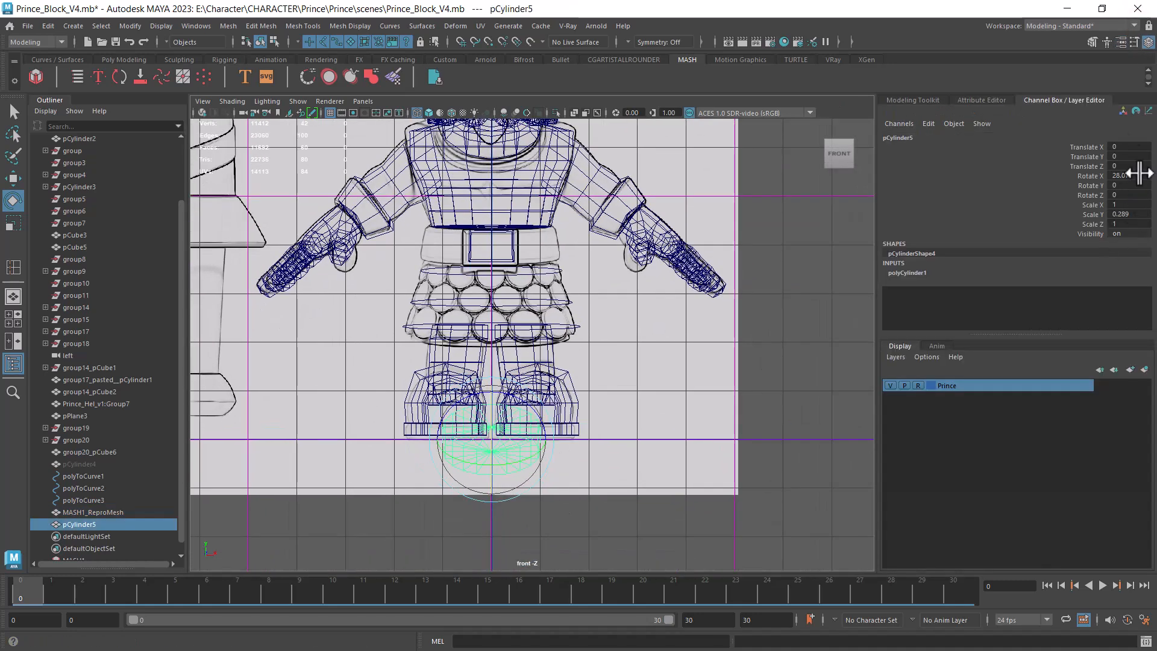
{"action": "left_click", "coordinate": [1137, 176]}
{"action": "type", "text": "90"}
{"action": "key", "text": "Return"}
- Move the cylinder onto the middle-row scale beside the skirt's centre line and set its radius to 0.3 to match the reference
{"action": "scroll", "coordinate": [565, 385], "scroll_direction": "up", "scroll_amount": 3}
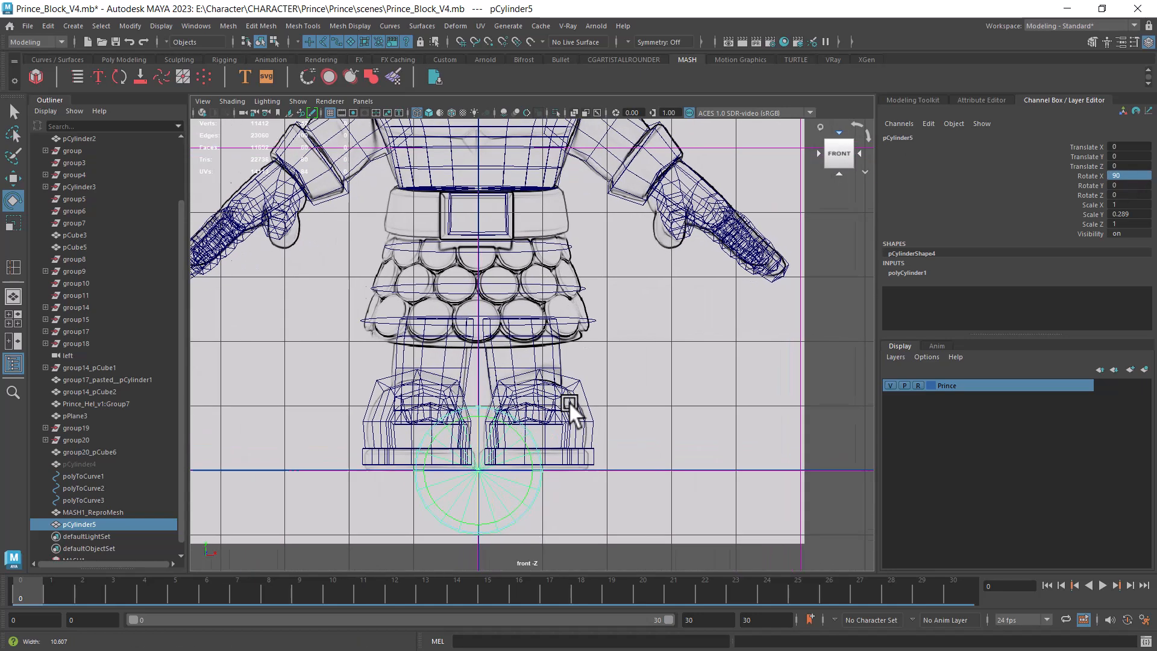
{"action": "key", "text": "w"}
{"action": "left_click_drag", "start_coordinate": [483, 452], "coordinate": [489, 293]}
{"action": "scroll", "coordinate": [558, 334], "scroll_direction": "up", "scroll_amount": 4}
{"action": "key", "text": "r"}
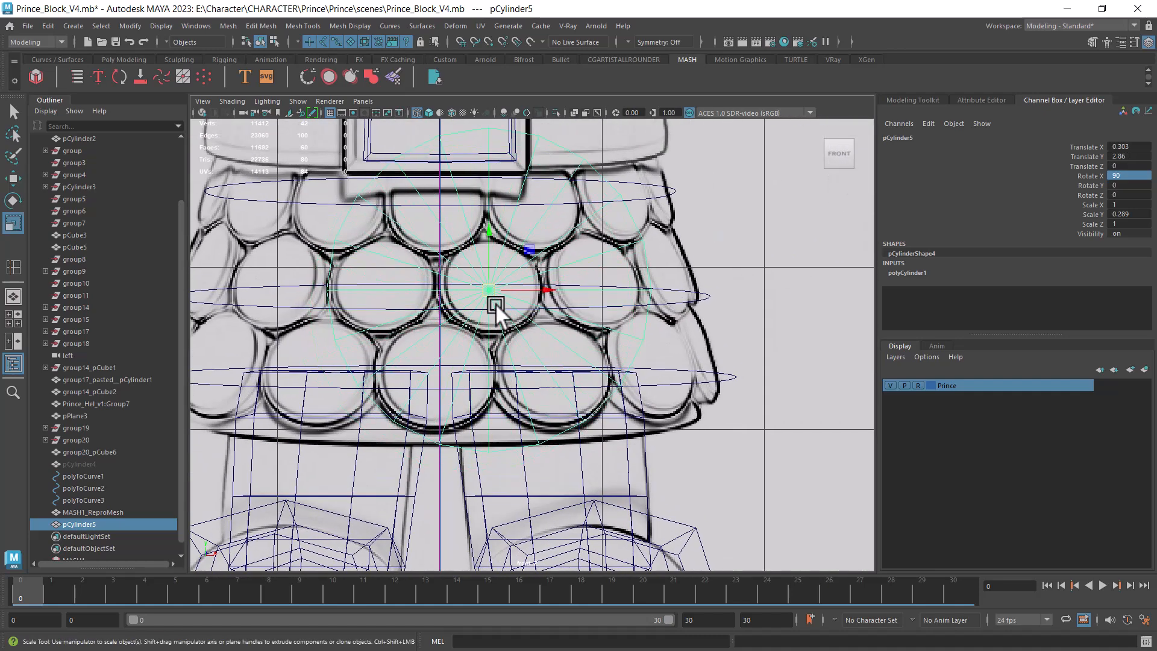
{"action": "left_click", "coordinate": [902, 273]}
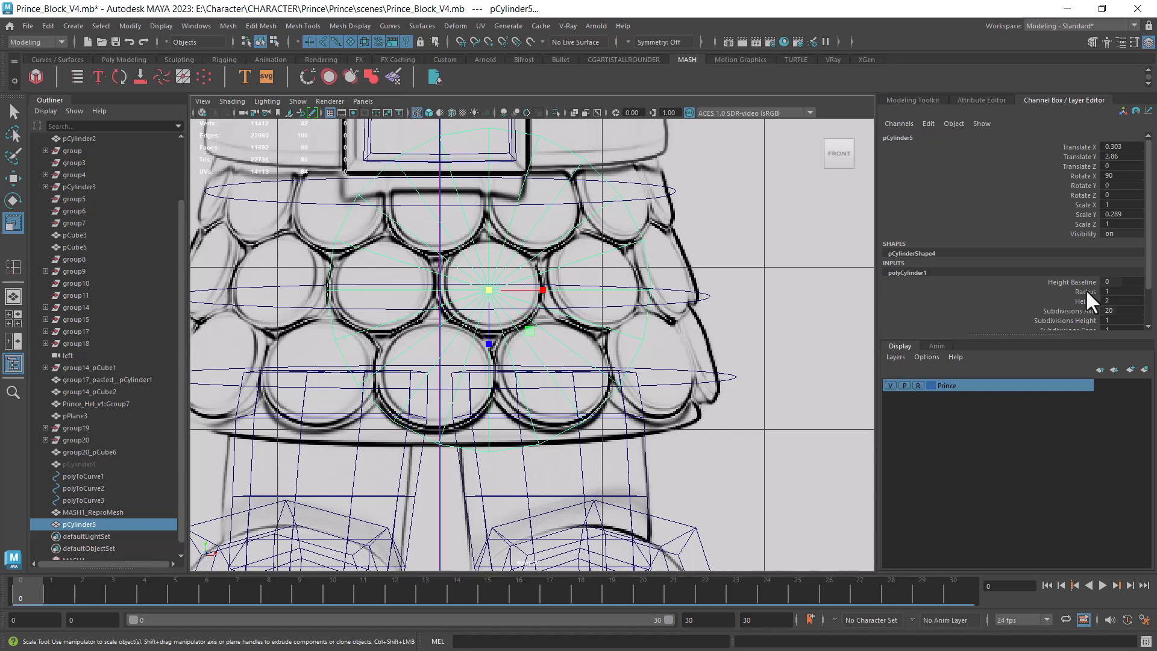
{"action": "left_click", "coordinate": [1085, 291]}
{"action": "middle_click_drag", "start_coordinate": [685, 290], "coordinate": [628, 310]}
{"action": "key", "text": "w"}
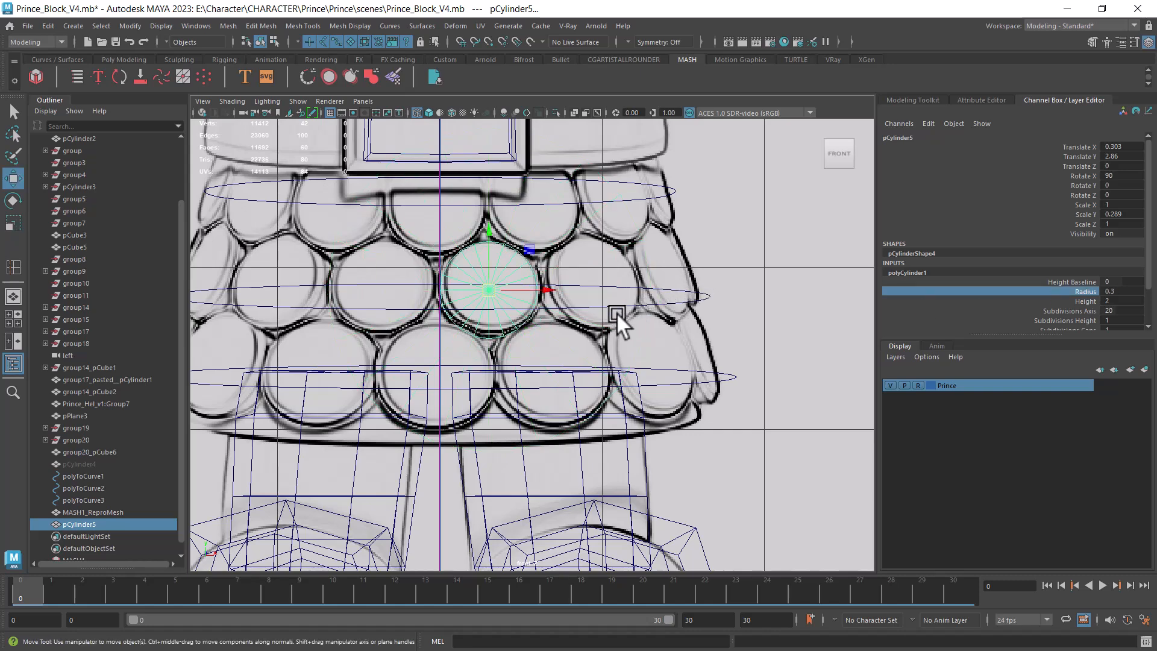
{"action": "scroll", "coordinate": [576, 353], "scroll_direction": "up", "scroll_amount": 2}
{"action": "left_click_drag", "start_coordinate": [480, 282], "coordinate": [483, 277]}
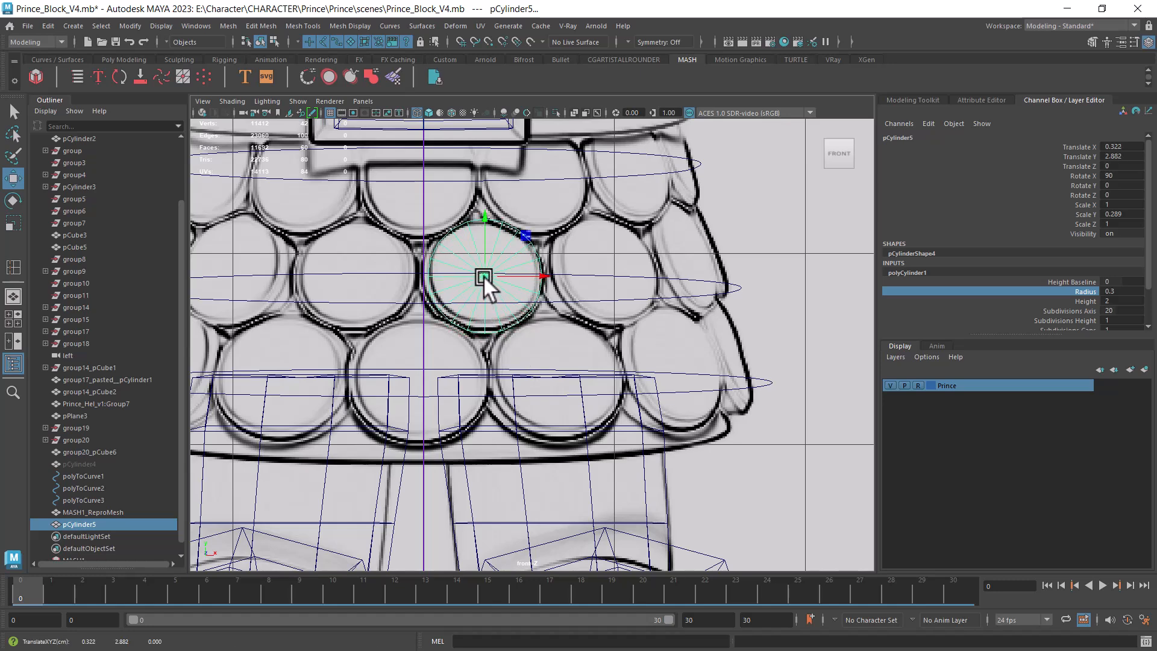
- Reset the cylinder's X, Y and Z translation to 0
{"action": "left_click_drag", "start_coordinate": [1120, 147], "coordinate": [1123, 169]}
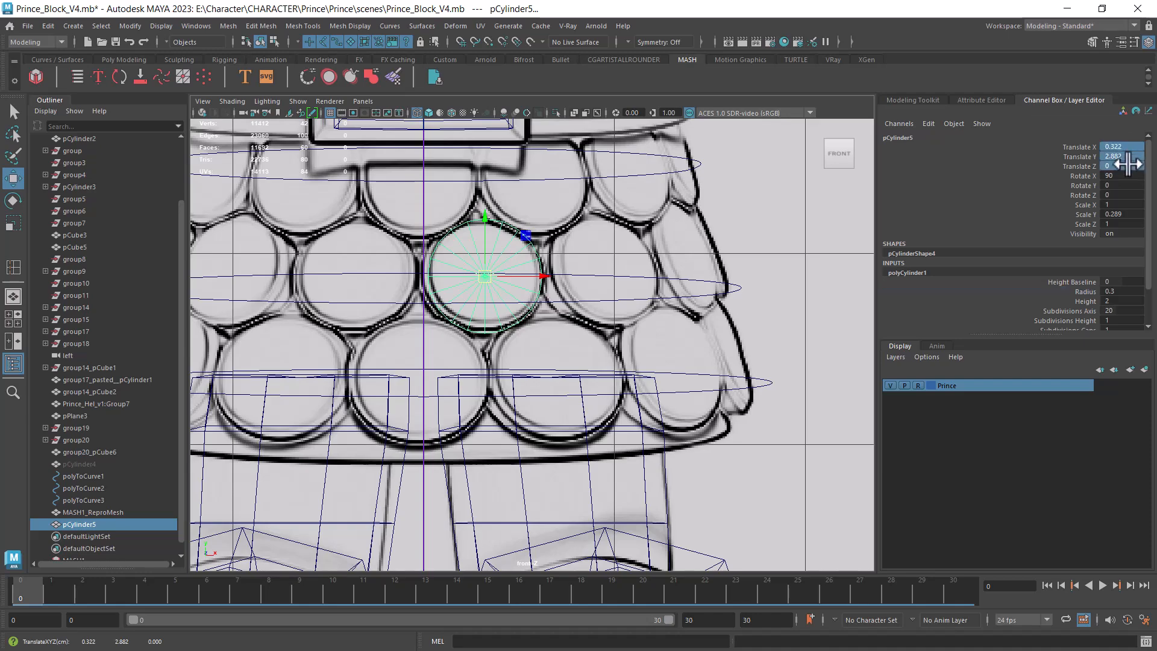
{"action": "type", "text": "0"}
{"action": "key", "text": "Return"}
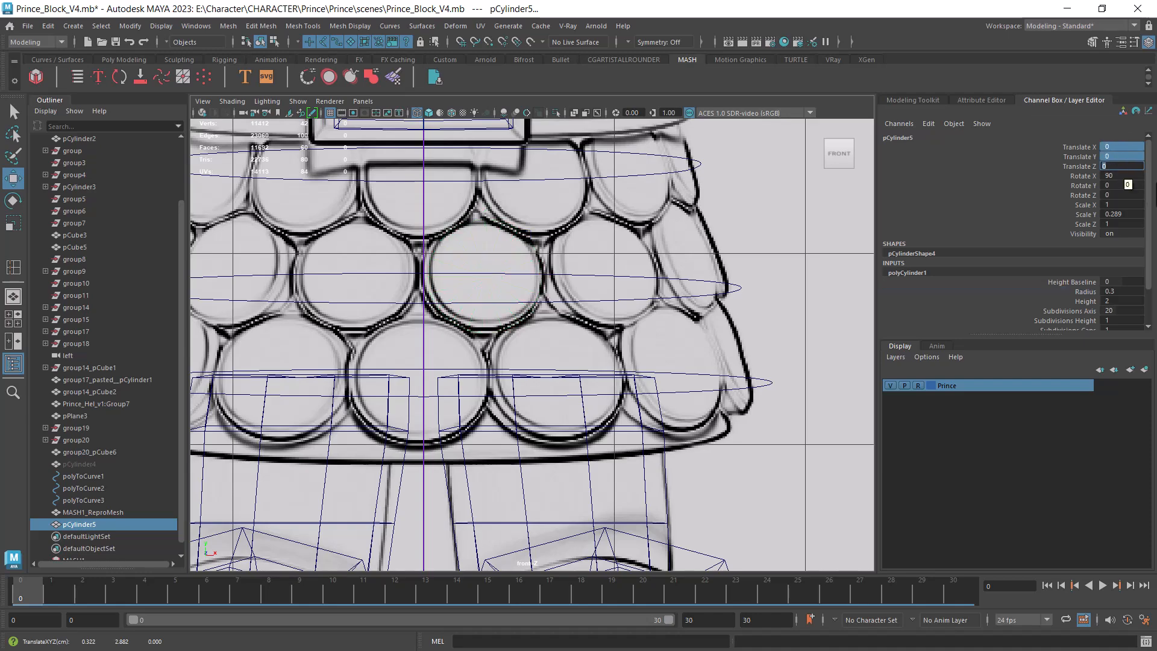
- Isolate the cylinder and the middle skirt curve in the shaded perspective view by hiding all other objects
{"action": "scroll", "coordinate": [682, 329], "scroll_direction": "down", "scroll_amount": 5}
{"action": "scroll", "coordinate": [628, 410], "scroll_direction": "down", "scroll_amount": 3}
{"action": "middle_click_drag", "start_coordinate": [627, 410], "coordinate": [606, 339], "text": "alt"}
{"action": "scroll", "coordinate": [626, 373], "scroll_direction": "up", "scroll_amount": 1}
{"action": "key", "text": "space"}
{"action": "mouse_move", "coordinate": [653, 413]}
{"action": "left_mouse_down"}
{"action": "mouse_move", "coordinate": [645, 329]}
{"action": "mouse_move", "coordinate": [717, 415]}
{"action": "mouse_move", "coordinate": [638, 309]}
{"action": "left_mouse_up"}
{"action": "key", "text": "5"}
{"action": "left_click", "coordinate": [601, 317], "text": "shift"}
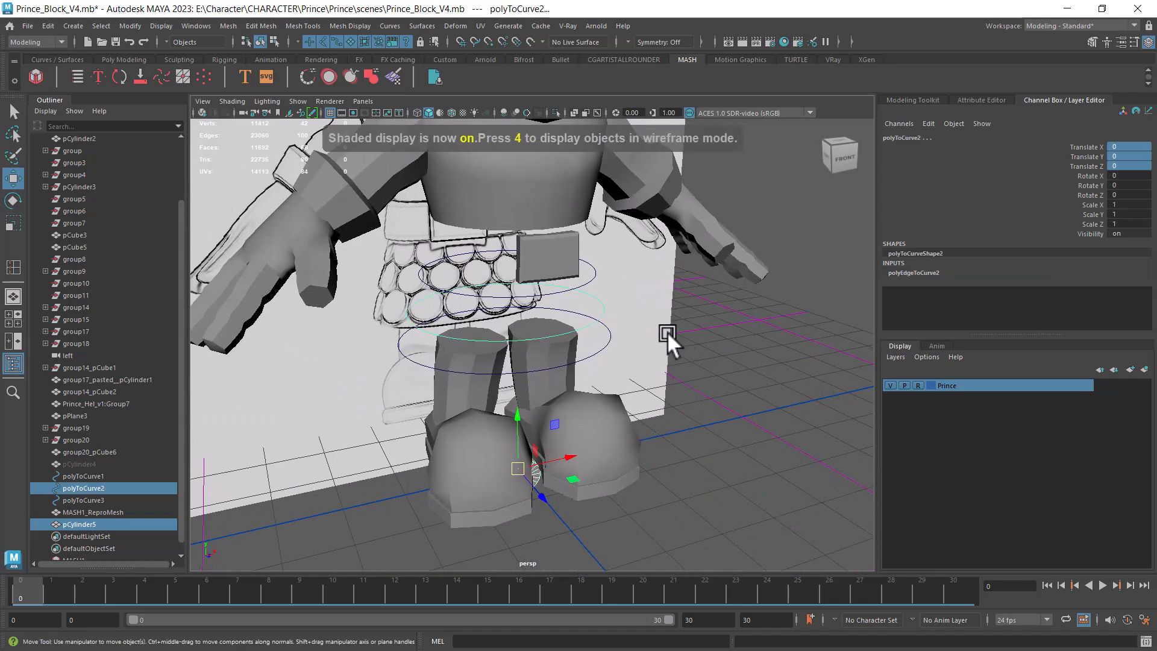
{"action": "key", "text": "alt+h"}
- Thin the cylinder to a disc with a Y scale of about 0.135
{"action": "left_click_drag", "start_coordinate": [703, 336], "coordinate": [697, 380], "text": "alt"}
{"action": "middle_click_drag", "start_coordinate": [697, 379], "coordinate": [626, 356], "text": "alt"}
{"action": "right_click_drag", "start_coordinate": [626, 356], "coordinate": [672, 467], "text": "alt"}
{"action": "left_click", "coordinate": [671, 468]}
{"action": "left_click", "coordinate": [511, 375]}
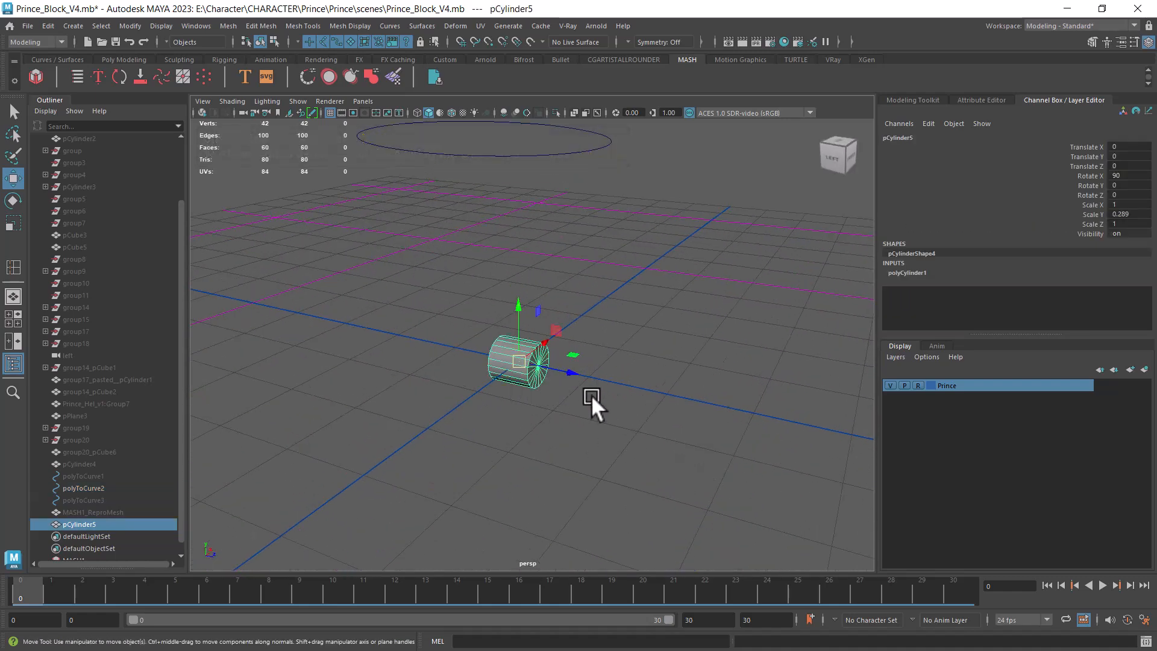
{"action": "key", "text": "r"}
{"action": "left_click_drag", "start_coordinate": [568, 374], "coordinate": [537, 370]}
{"action": "left_click", "coordinate": [671, 343]}
{"action": "left_click", "coordinate": [519, 357]}
{"action": "key", "text": "w"}
{"action": "left_click_drag", "start_coordinate": [606, 392], "coordinate": [614, 414], "text": "alt"}
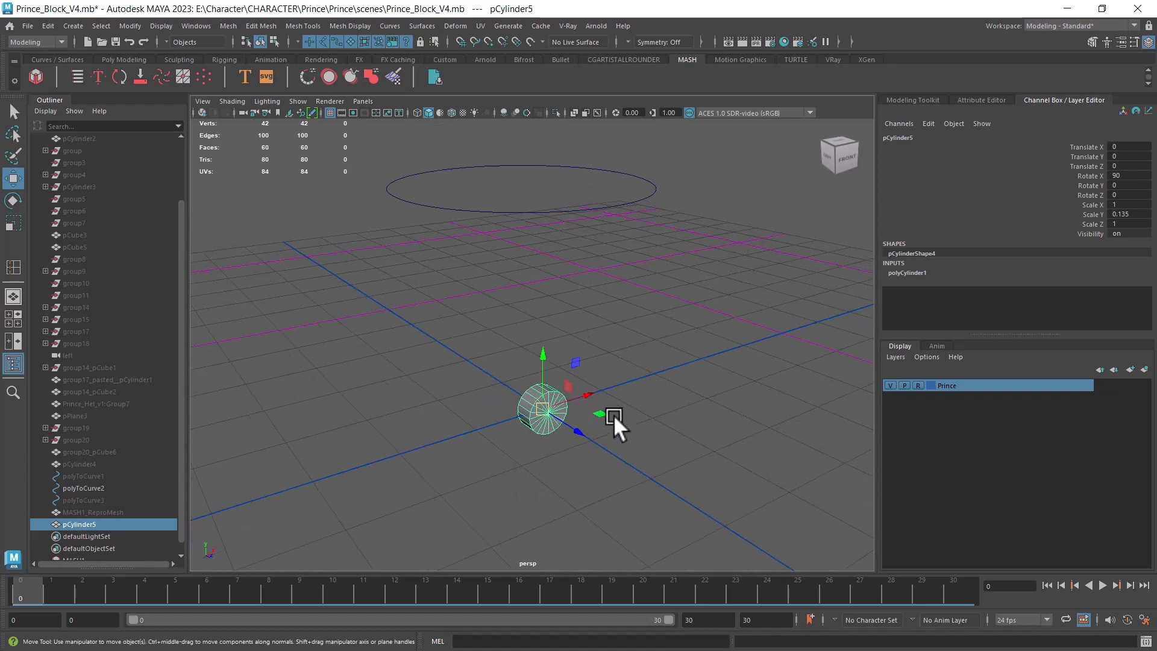
- Create a MASH network from the disc and show the attributes of its repro mesh
{"action": "left_click", "coordinate": [37, 77]}
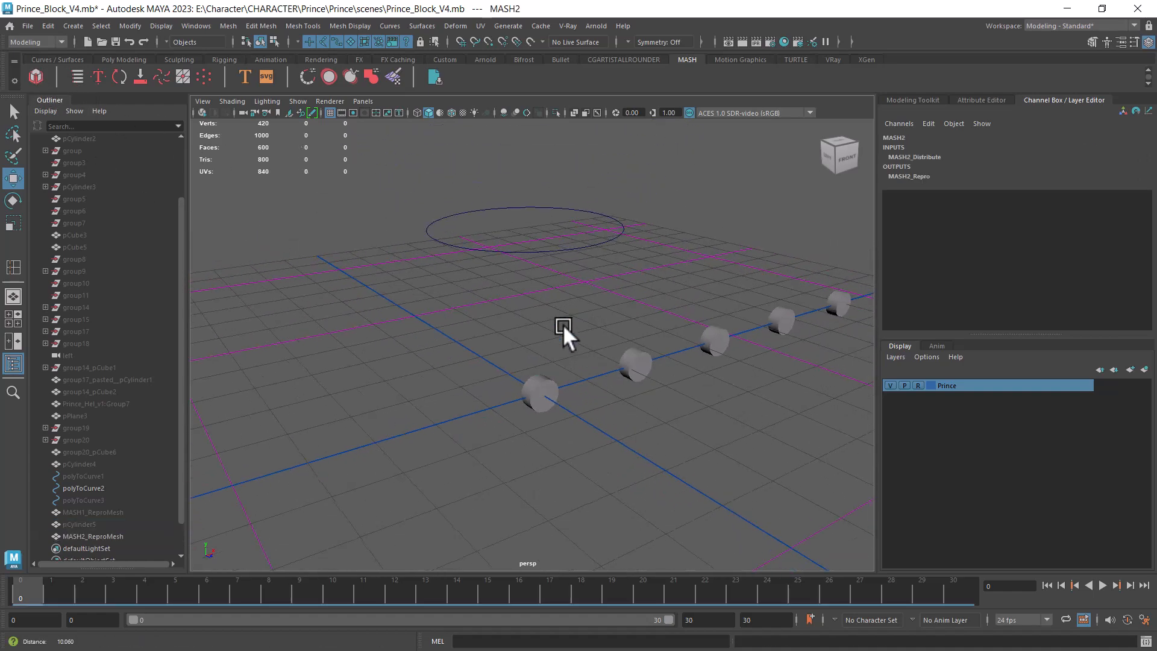
{"action": "left_click", "coordinate": [539, 392]}
{"action": "key", "text": "ctrl+a"}
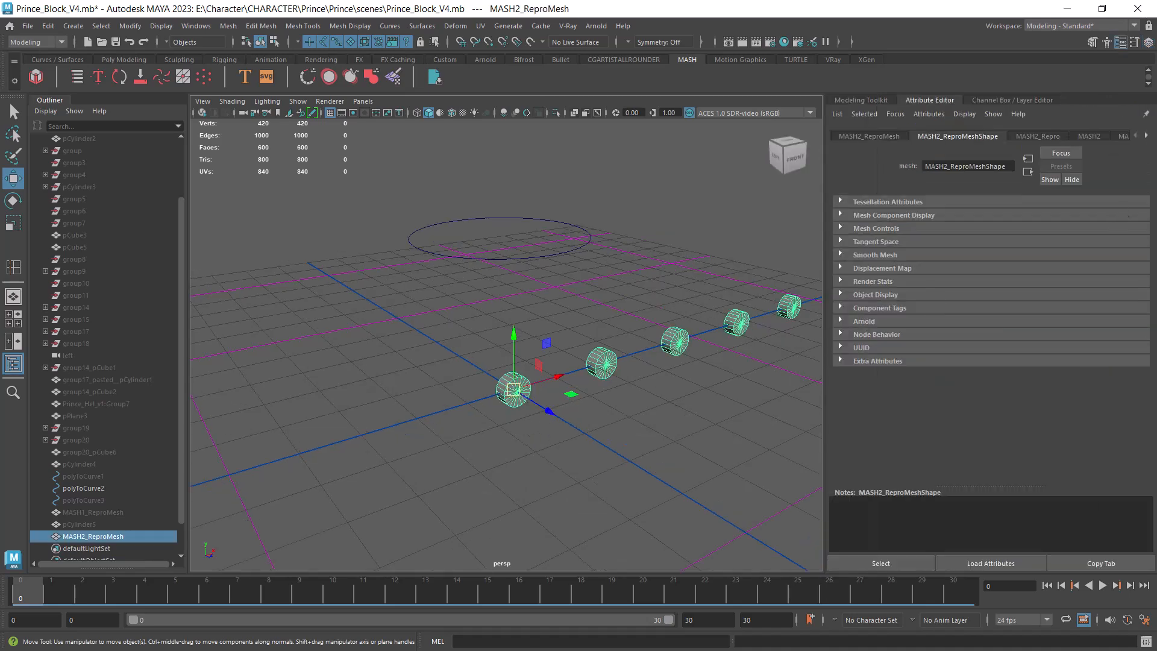
- Add a Curve node to the MASH2 network and connect polyToCurve2 as its input curve
{"action": "left_click", "coordinate": [1032, 138]}
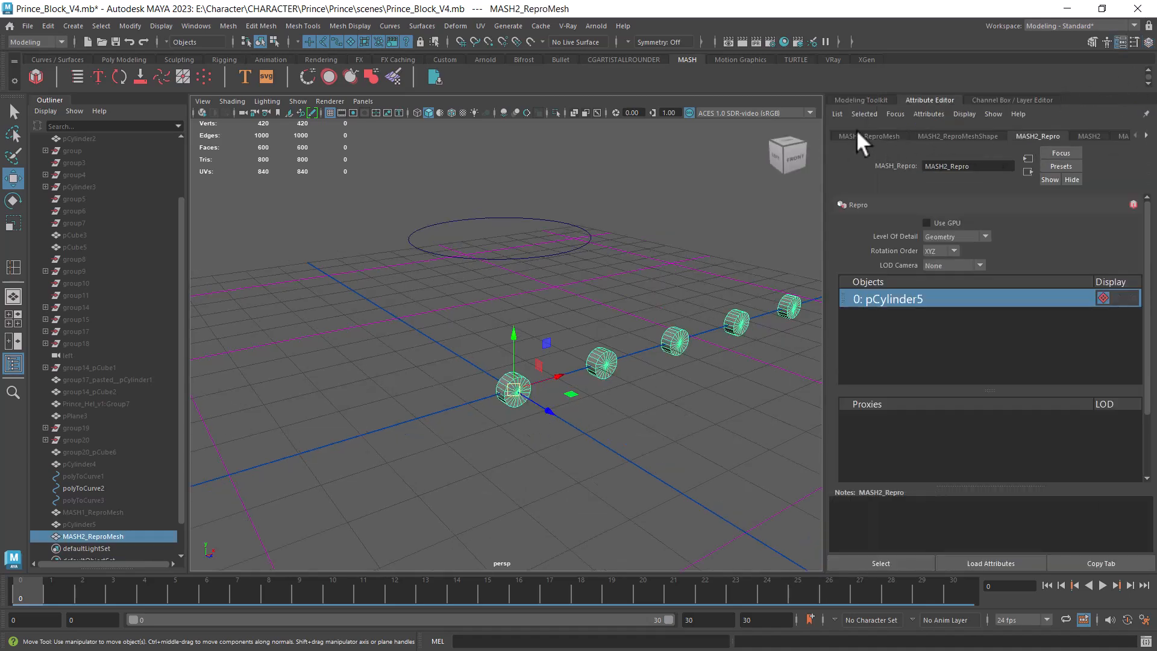
{"action": "left_click", "coordinate": [856, 132]}
{"action": "left_click", "coordinate": [956, 132]}
{"action": "left_click", "coordinate": [1046, 134]}
{"action": "left_click", "coordinate": [1089, 138]}
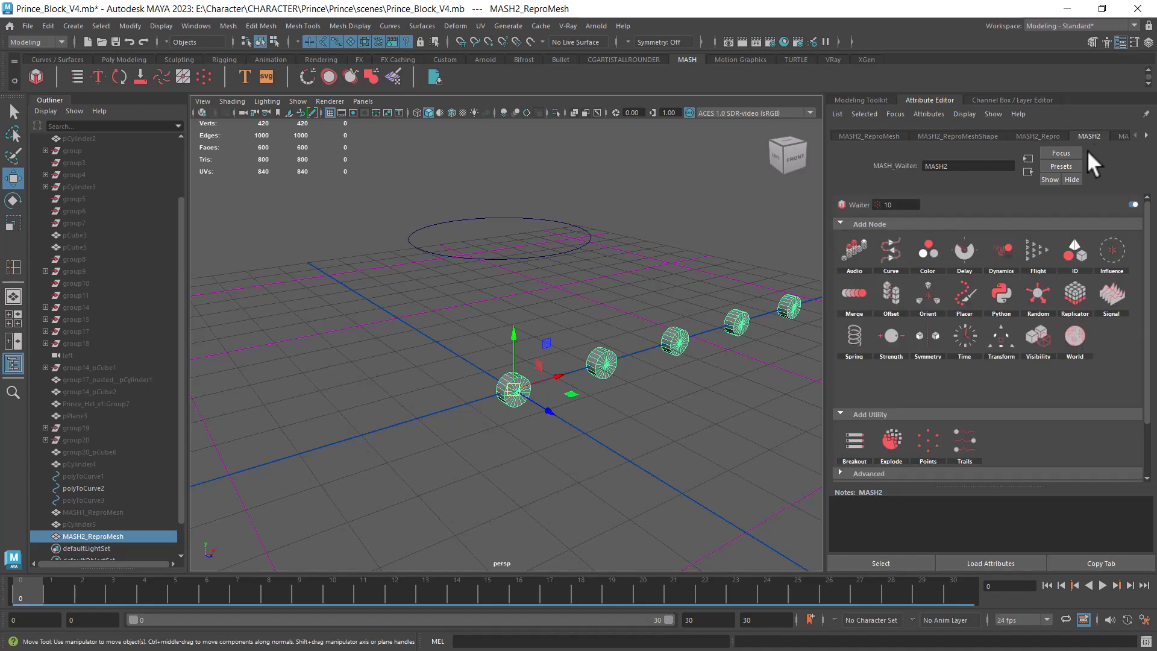
{"action": "left_click", "coordinate": [933, 252]}
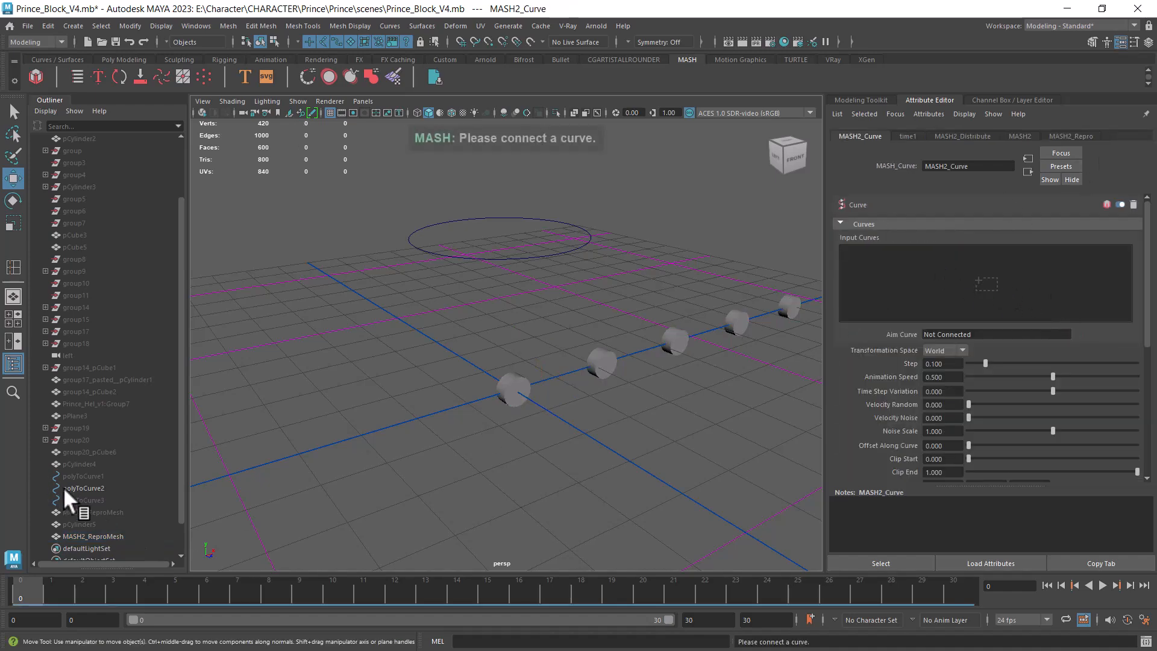
{"action": "middle_click_drag", "start_coordinate": [63, 486], "coordinate": [892, 276]}
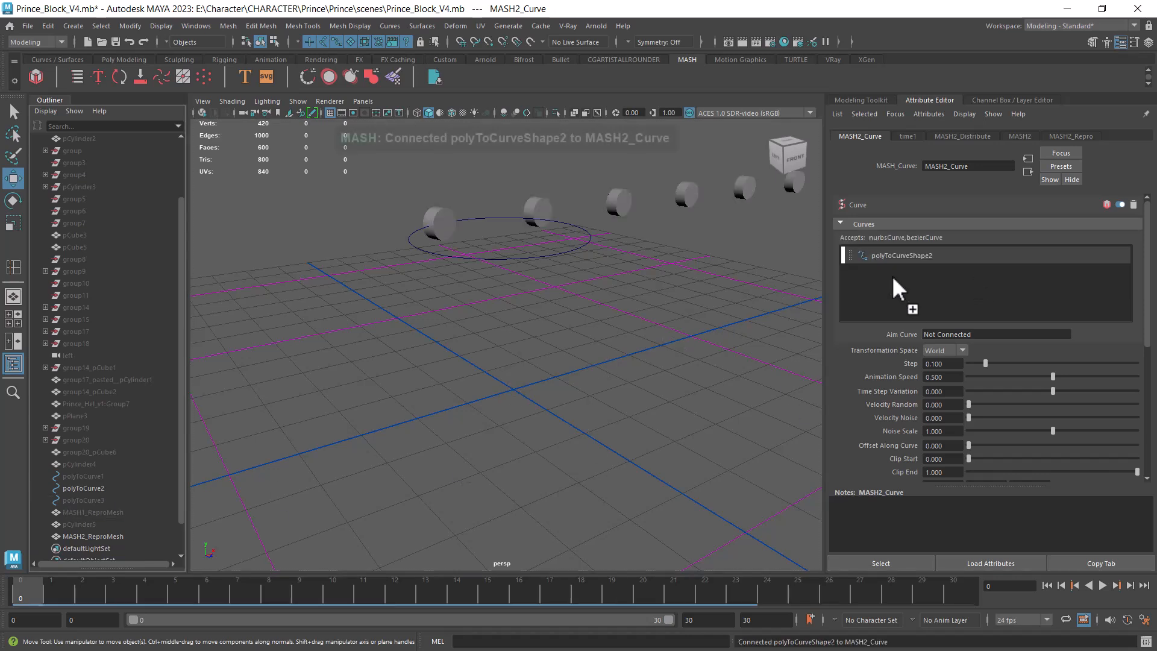
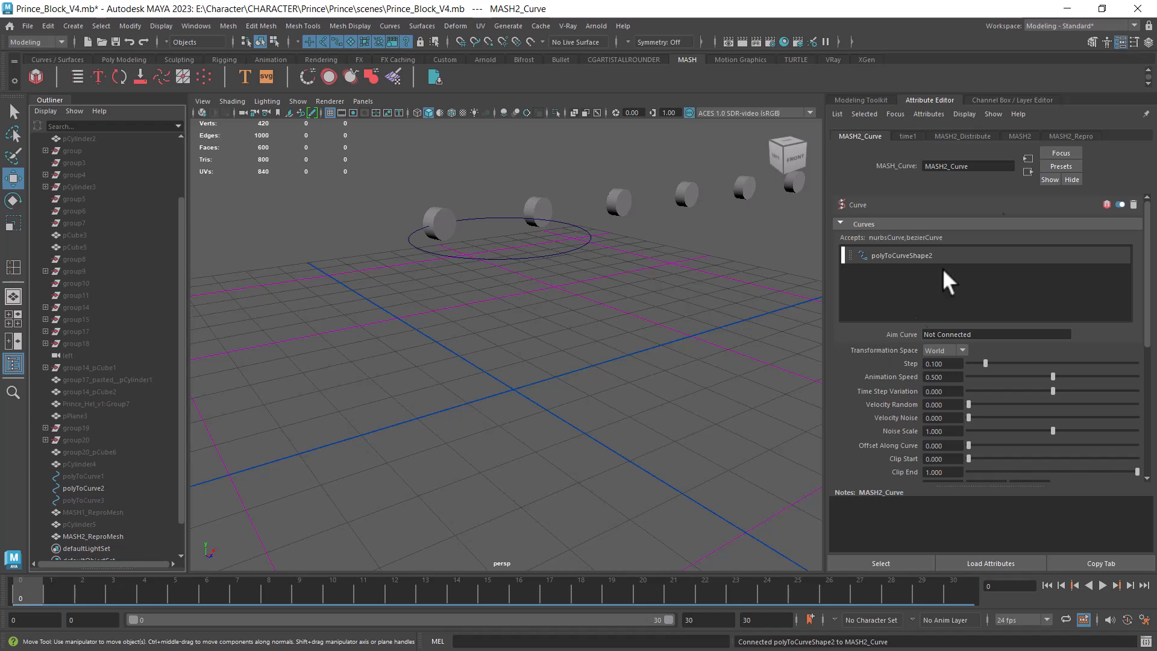
- Set the MASH2 Distribute node's distribution type to Initial State
{"action": "left_click", "coordinate": [940, 136]}
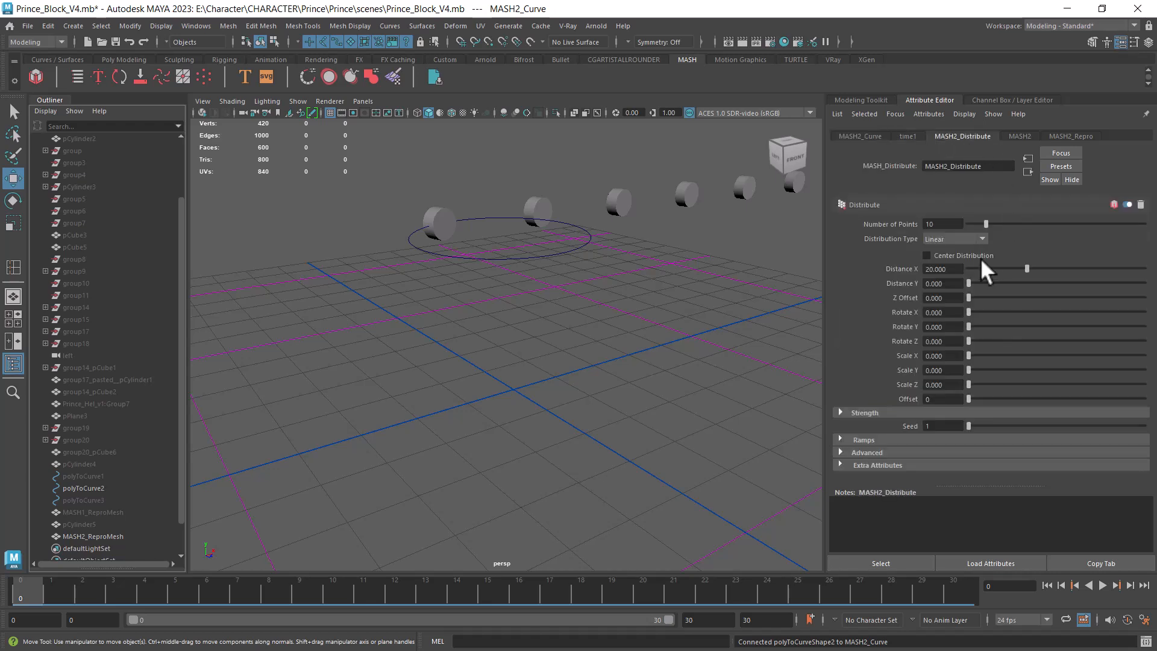
{"action": "left_click", "coordinate": [953, 239]}
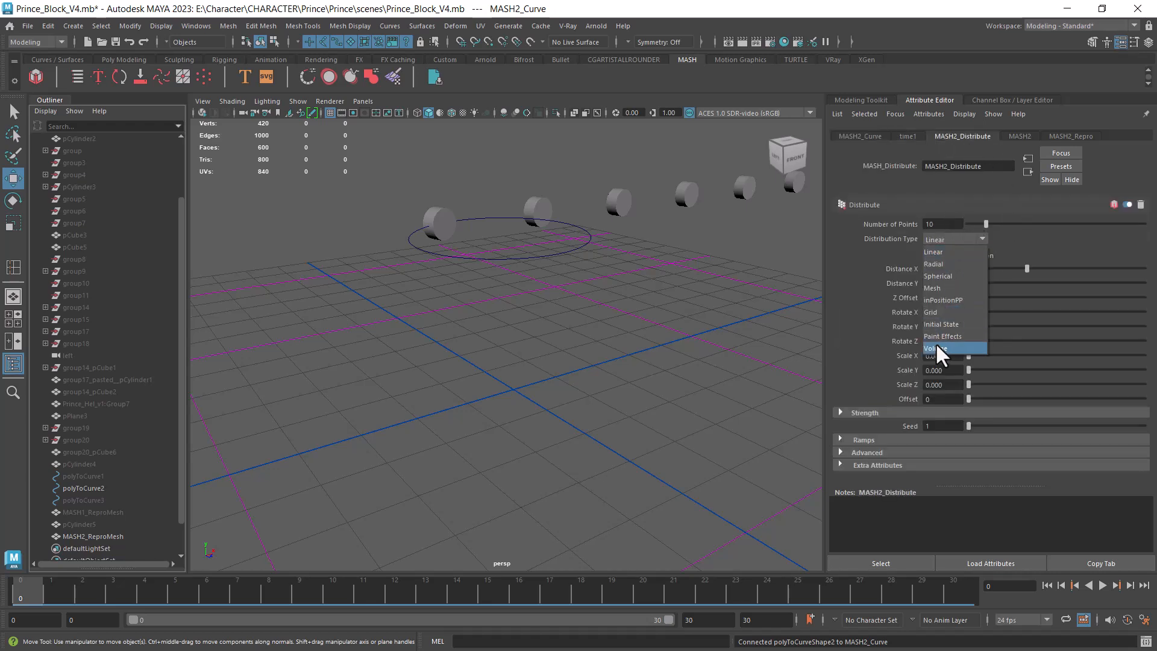
{"action": "left_click", "coordinate": [941, 325]}
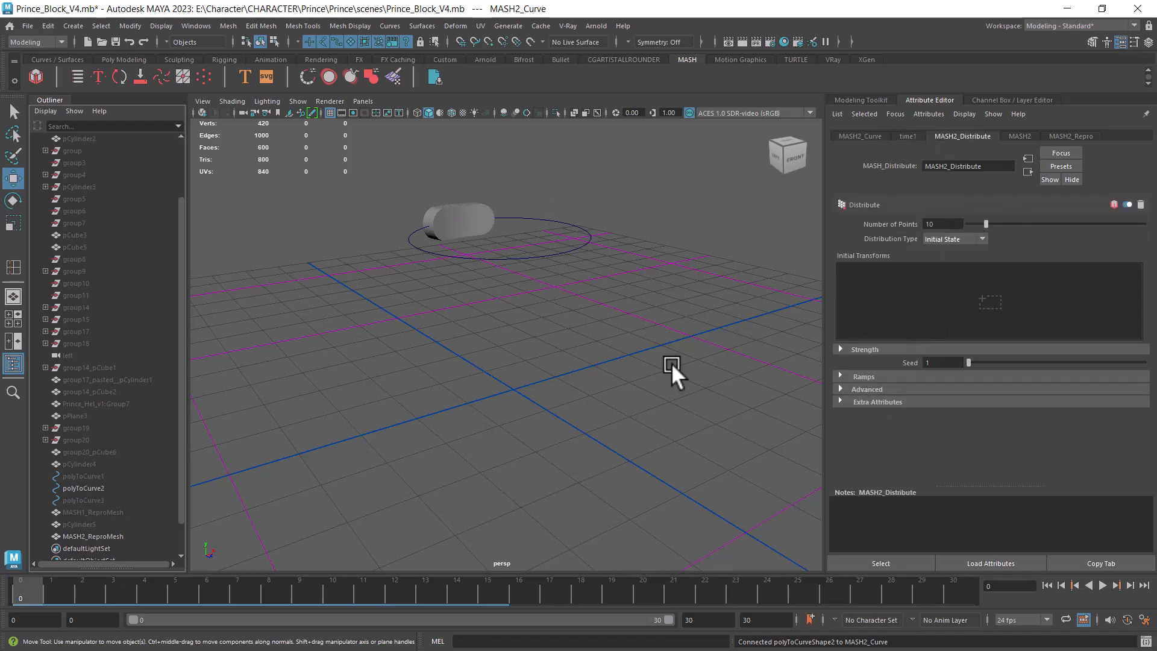
{"action": "left_click", "coordinate": [1020, 135]}
{"action": "left_click", "coordinate": [1055, 136]}
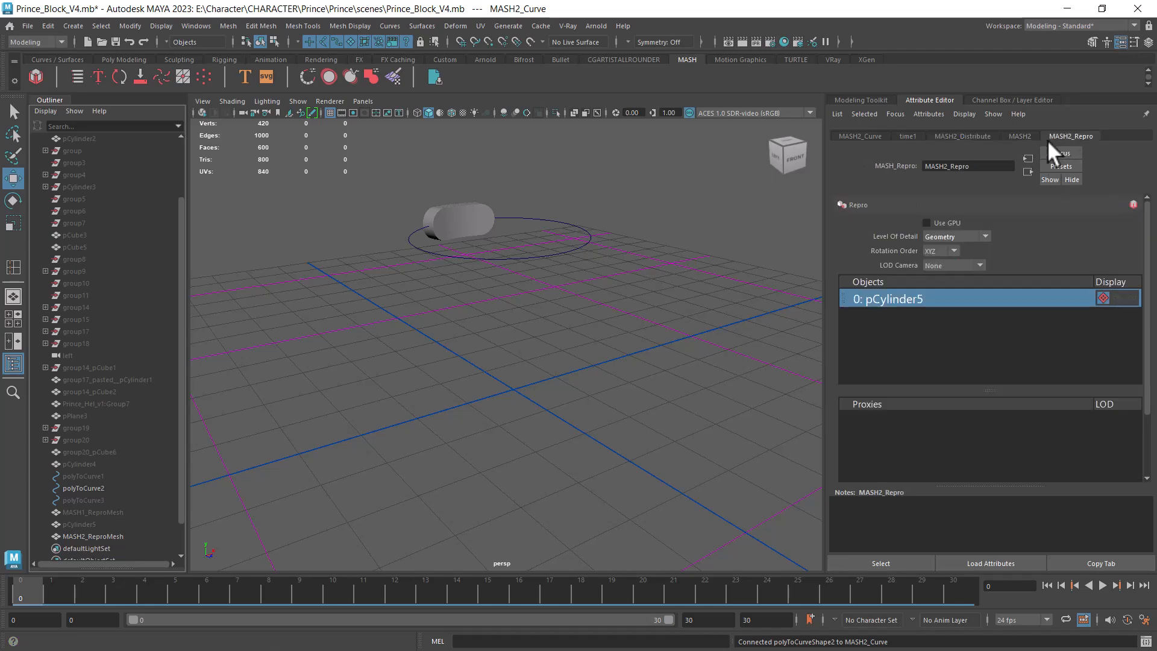
{"action": "left_click", "coordinate": [1017, 137]}
{"action": "left_click", "coordinate": [978, 136]}
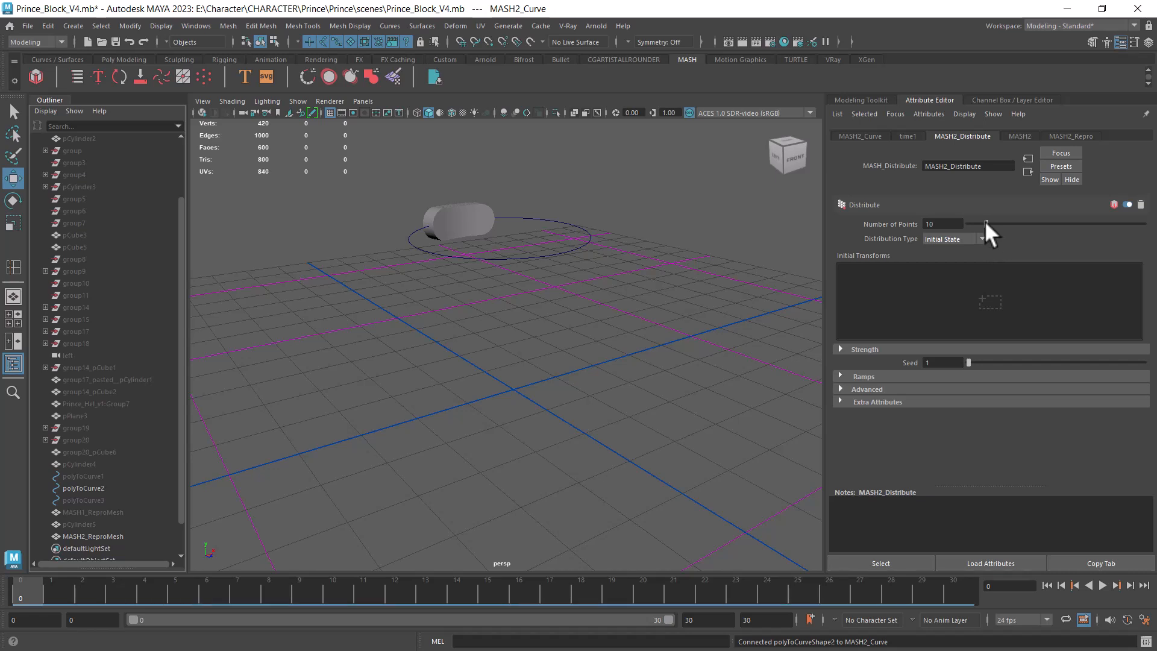
- Spread the discs around the whole loop by setting the MASH2_Curve node's Step to 1.000
{"action": "left_click", "coordinate": [909, 136]}
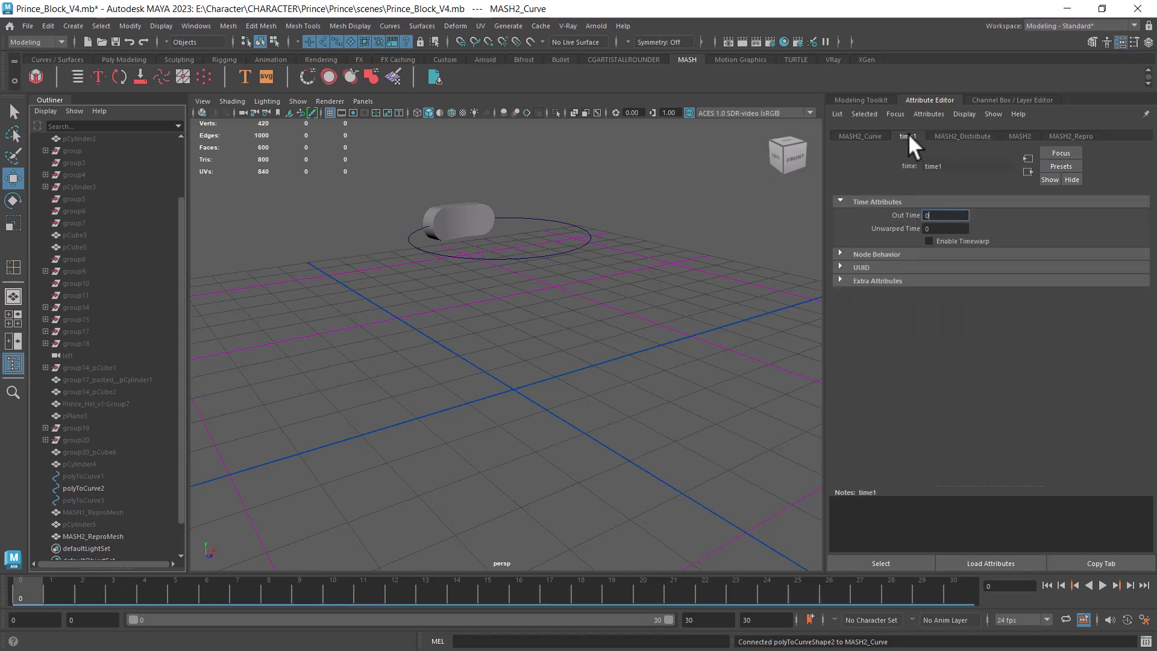
{"action": "left_click", "coordinate": [859, 137]}
{"action": "left_click_drag", "start_coordinate": [976, 364], "coordinate": [1153, 386]}
{"action": "left_click_drag", "start_coordinate": [721, 356], "coordinate": [674, 431], "text": "alt"}
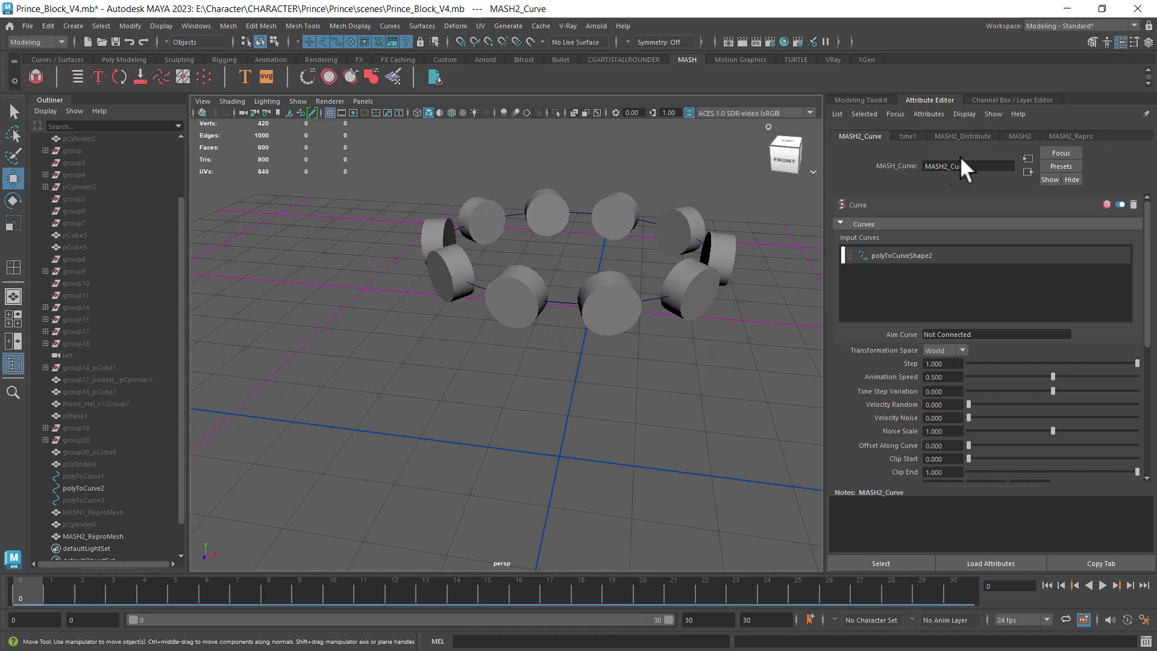
- Raise the MASH2 Distribute node's number of points to 14 to close the gaps between discs, and deselect the curve
{"action": "left_click", "coordinate": [934, 137]}
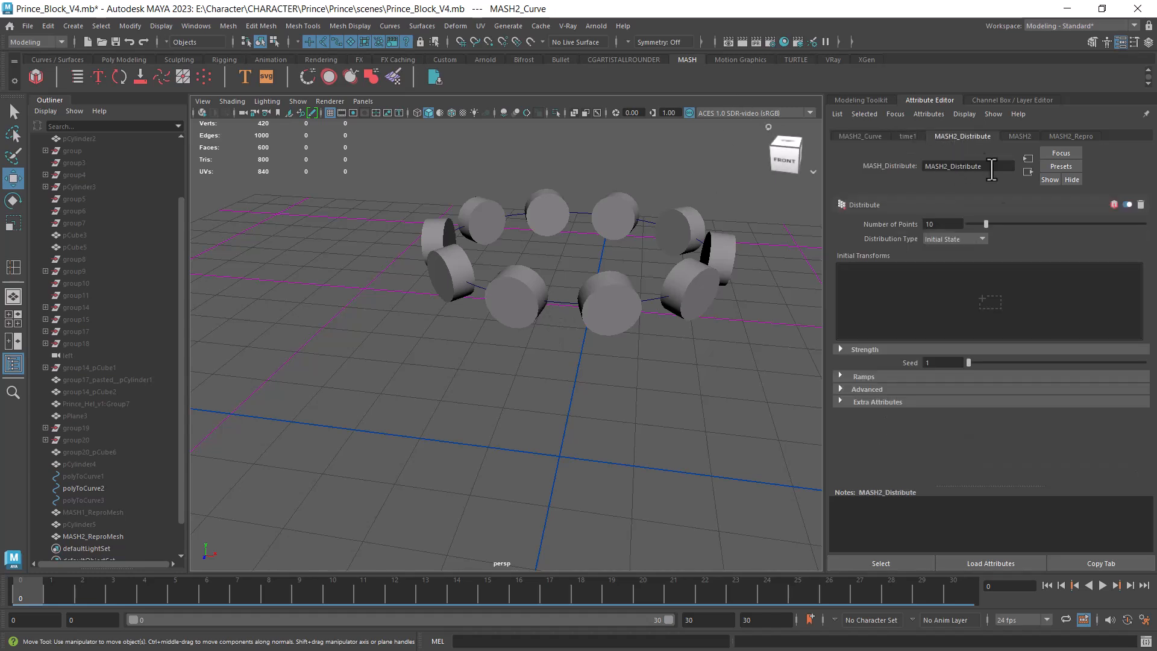
{"action": "left_click_drag", "start_coordinate": [986, 221], "coordinate": [992, 223]}
{"action": "left_click_drag", "start_coordinate": [667, 351], "coordinate": [678, 422], "text": "alt"}
{"action": "left_click", "coordinate": [678, 422]}
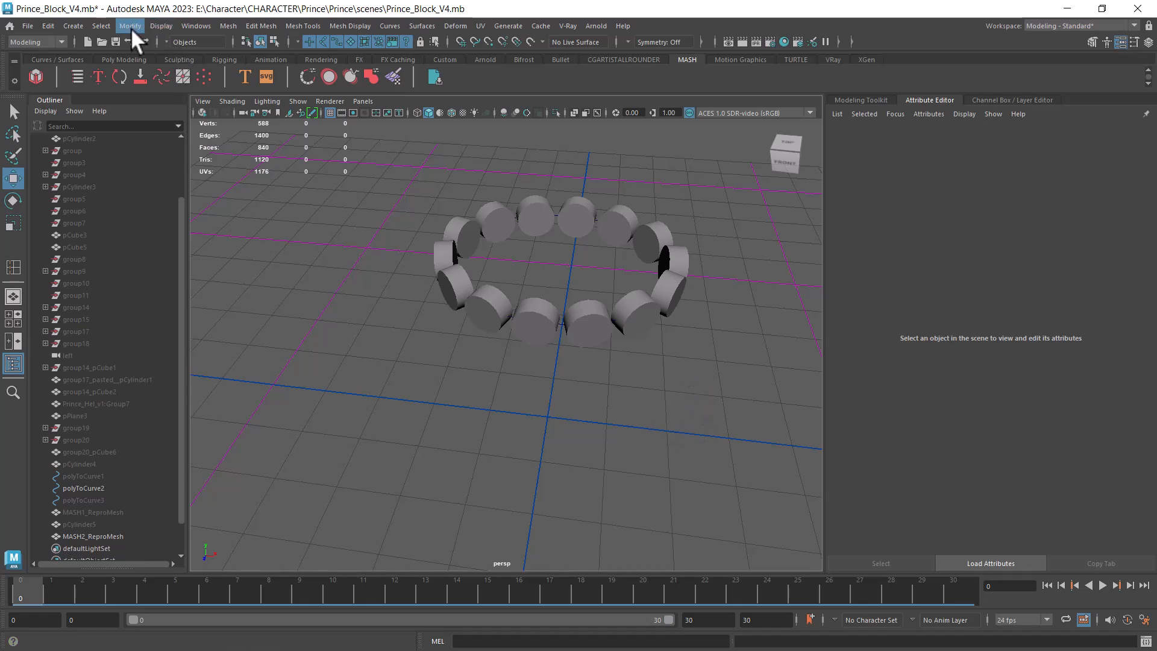
- Show all hidden objects and check the disc ring against the character's skirt
{"action": "left_click", "coordinate": [153, 28]}
{"action": "mouse_move", "coordinate": [215, 105]}
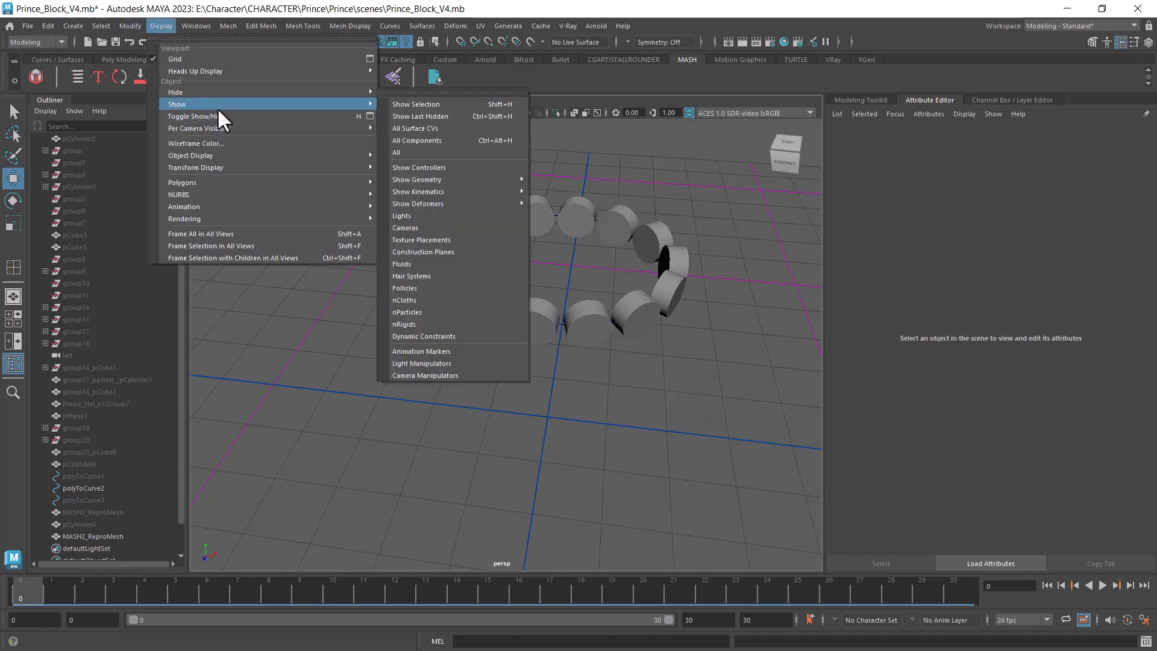
{"action": "left_click", "coordinate": [396, 151]}
{"action": "left_click_drag", "start_coordinate": [397, 146], "coordinate": [579, 355], "text": "alt"}
{"action": "scroll", "coordinate": [600, 329], "scroll_direction": "up", "scroll_amount": 3}
- Hide everything except the MASH2_ReproMesh disc ring and keep the ring selected
{"action": "left_click", "coordinate": [580, 325]}
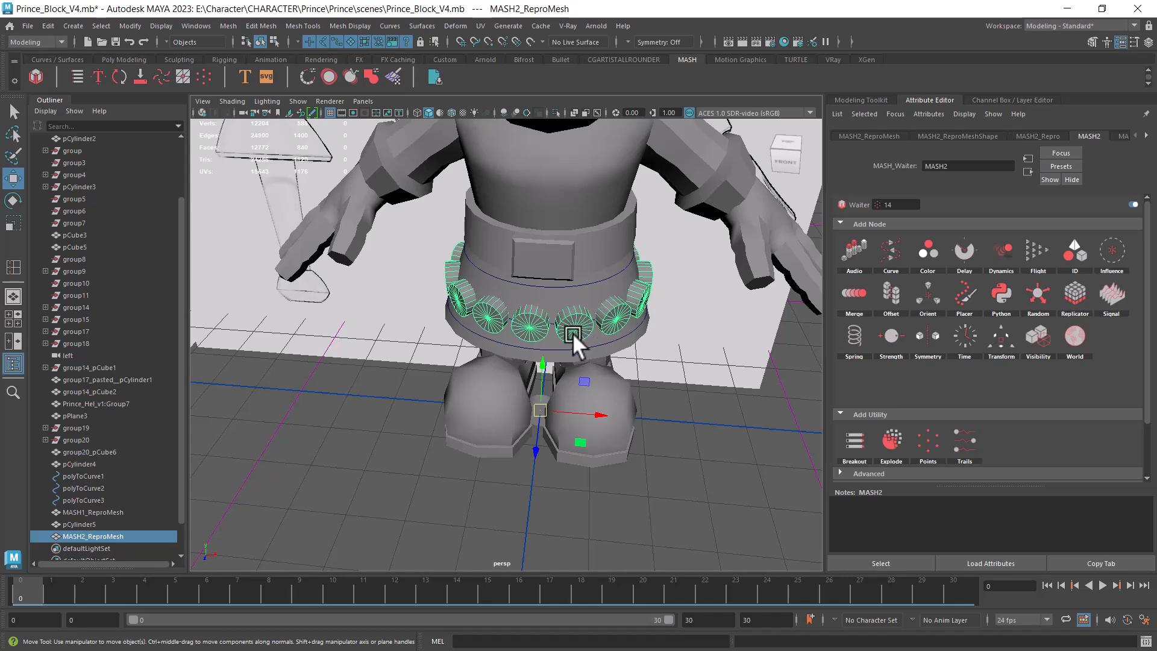
{"action": "key", "text": "alt+h"}
{"action": "left_click_drag", "start_coordinate": [630, 448], "coordinate": [727, 396], "text": "alt"}
{"action": "left_click", "coordinate": [726, 396]}
{"action": "left_click", "coordinate": [564, 315]}
- Delete the disc ring's construction history and separate the mesh into individual discs
{"action": "left_click", "coordinate": [48, 25]}
{"action": "mouse_move", "coordinate": [179, 171]}
{"action": "left_click", "coordinate": [270, 171]}
{"action": "right_click_drag", "start_coordinate": [526, 217], "coordinate": [534, 461], "text": "shift"}
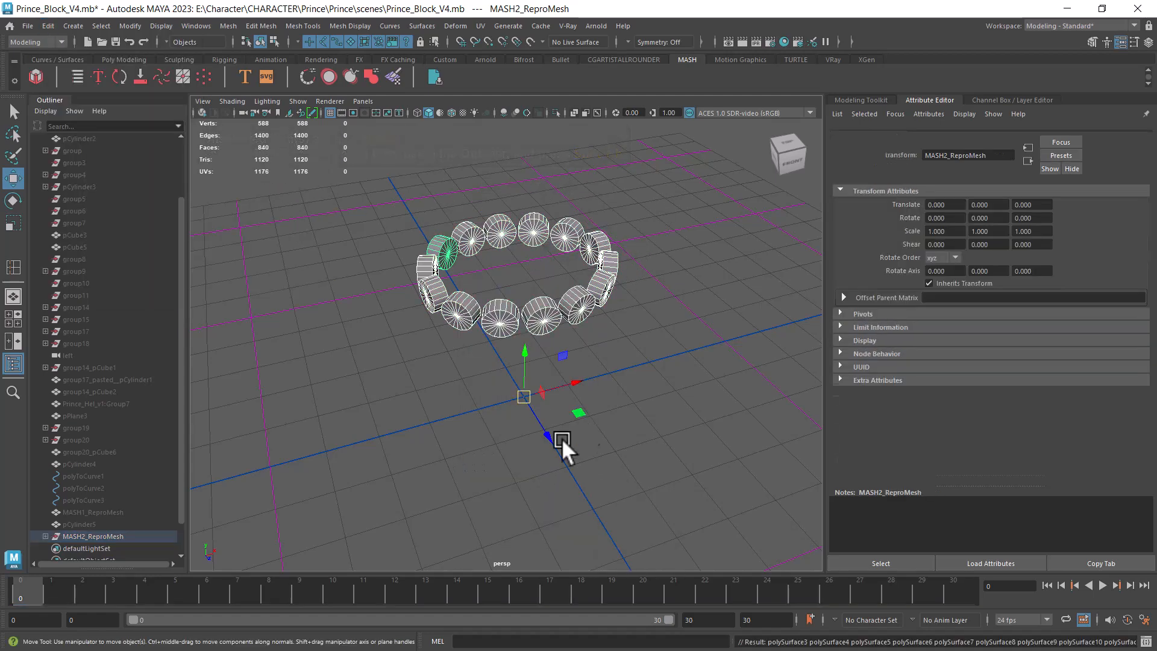
- Select all the separated discs in object mode and center their pivots
{"action": "right_click_drag", "start_coordinate": [703, 219], "coordinate": [721, 190]}
{"action": "left_click_drag", "start_coordinate": [673, 185], "coordinate": [245, 463]}
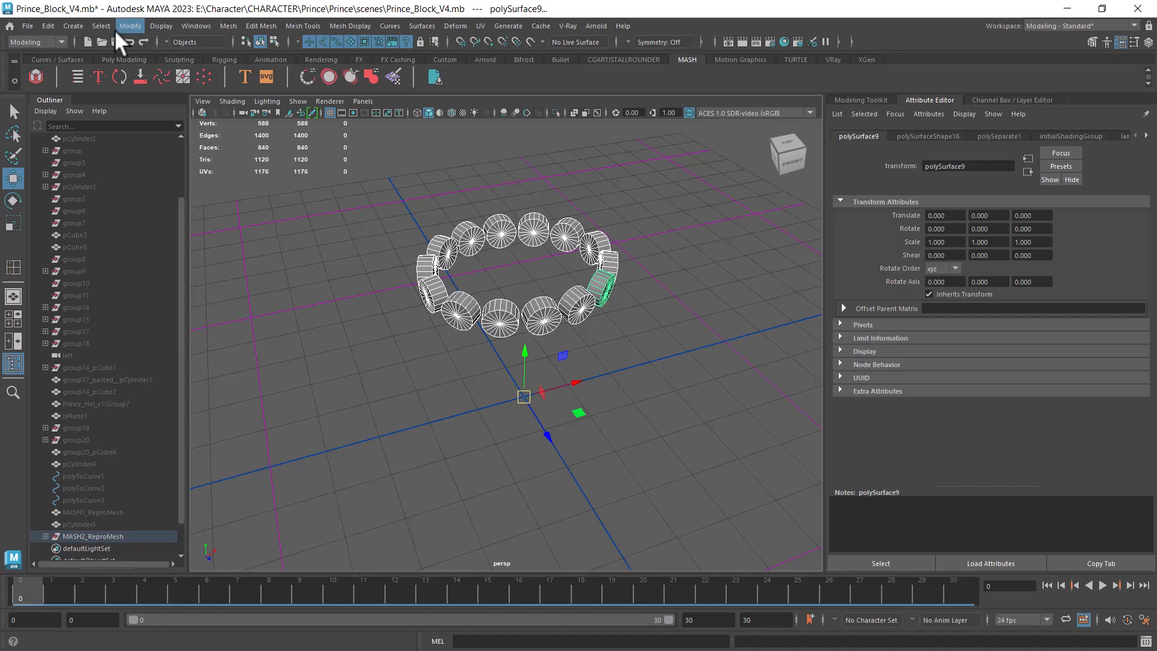
{"action": "left_click", "coordinate": [131, 26]}
{"action": "left_click", "coordinate": [188, 117]}
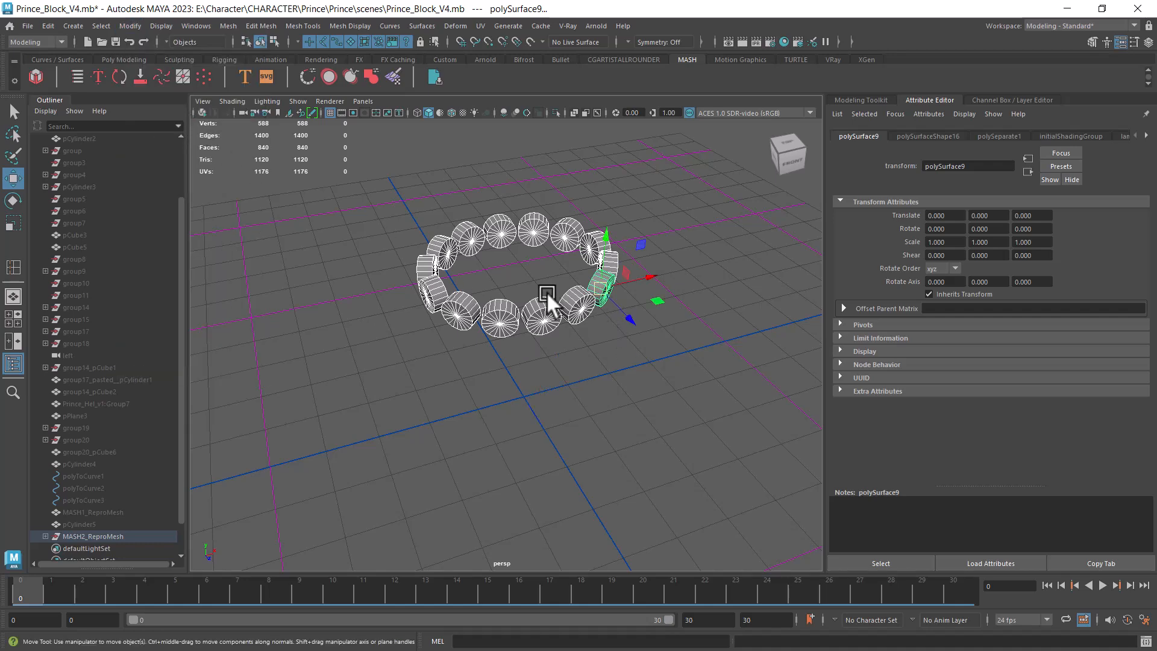
- Try rotating all the selected discs about the X axis, and undo the rotation
{"action": "key", "text": "e"}
{"action": "left_click_drag", "start_coordinate": [729, 353], "coordinate": [632, 440], "text": "alt"}
{"action": "key", "text": "ctrl+z"}
{"action": "left_click_drag", "start_coordinate": [552, 414], "coordinate": [566, 410]}
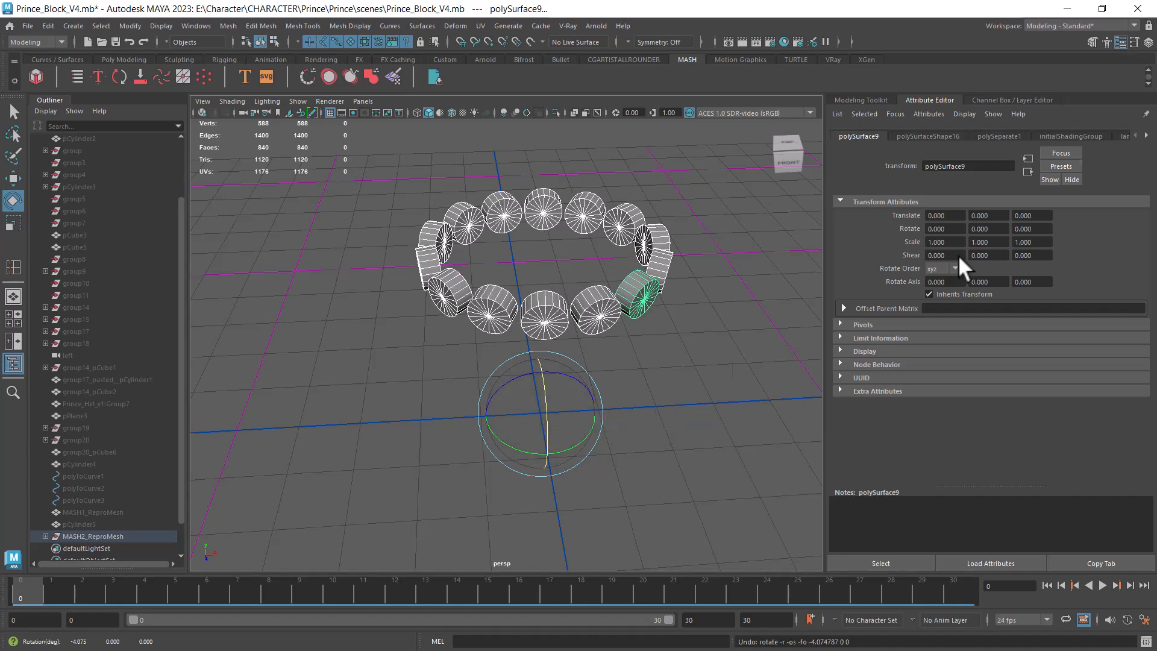
- Set the Rotate tool's axis orientation to World and try rotating the discs about X
{"action": "left_click", "coordinate": [1135, 41]}
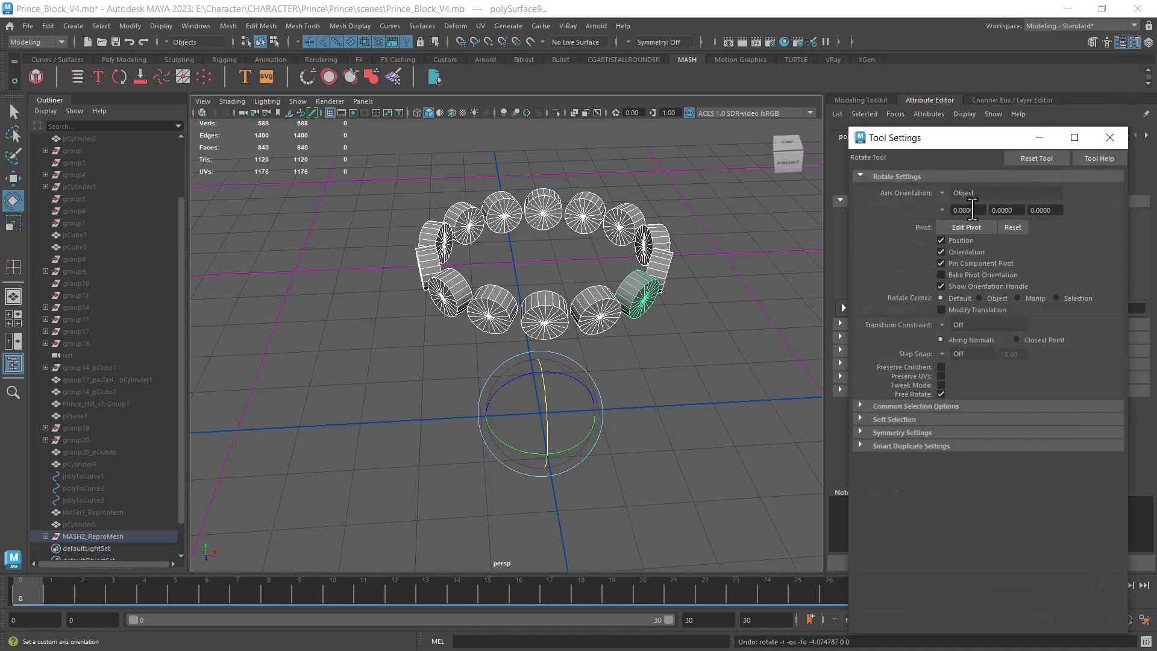
{"action": "left_click", "coordinate": [943, 193]}
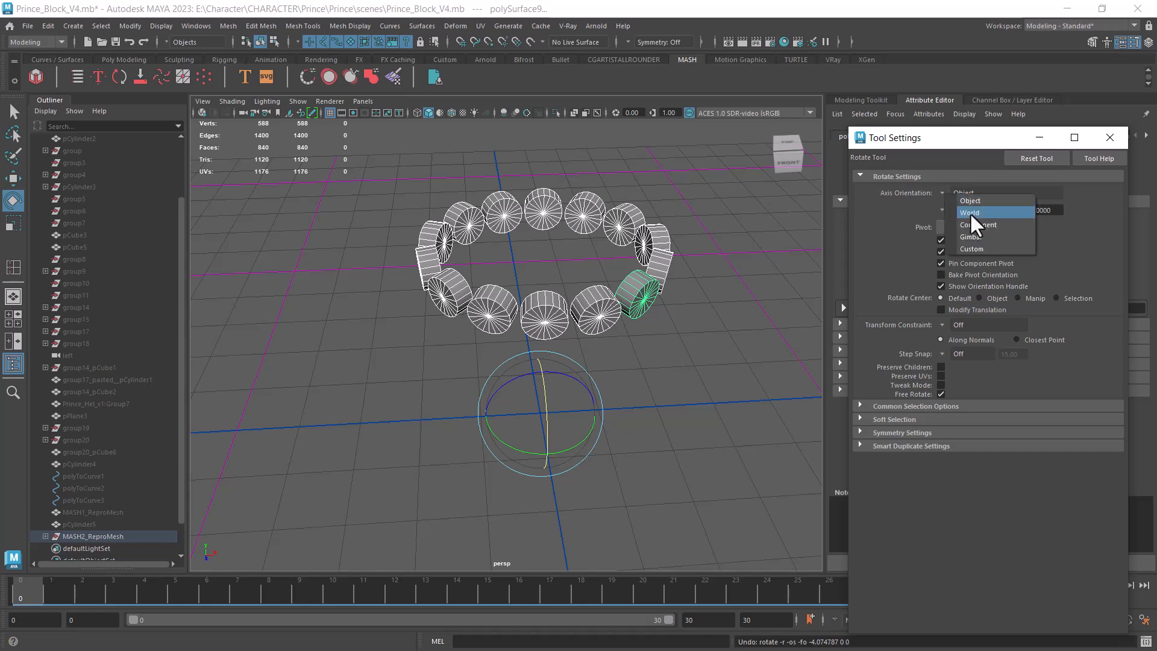
{"action": "left_click", "coordinate": [971, 213]}
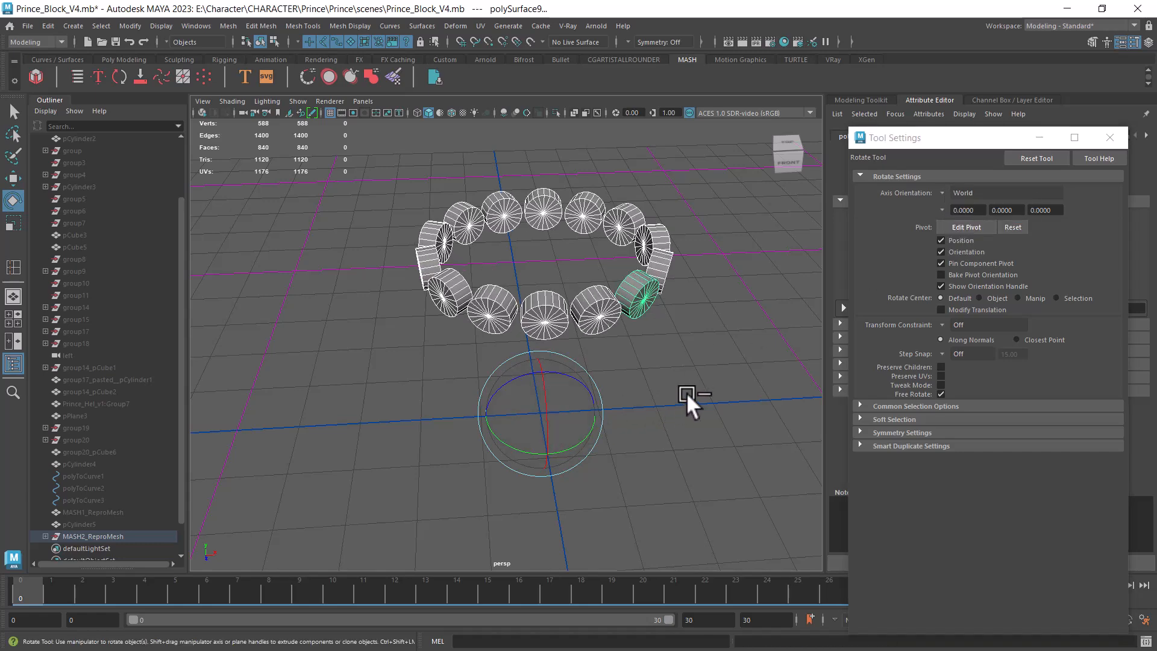
{"action": "left_click", "coordinate": [686, 337]}
{"action": "left_click_drag", "start_coordinate": [544, 404], "coordinate": [541, 394]}
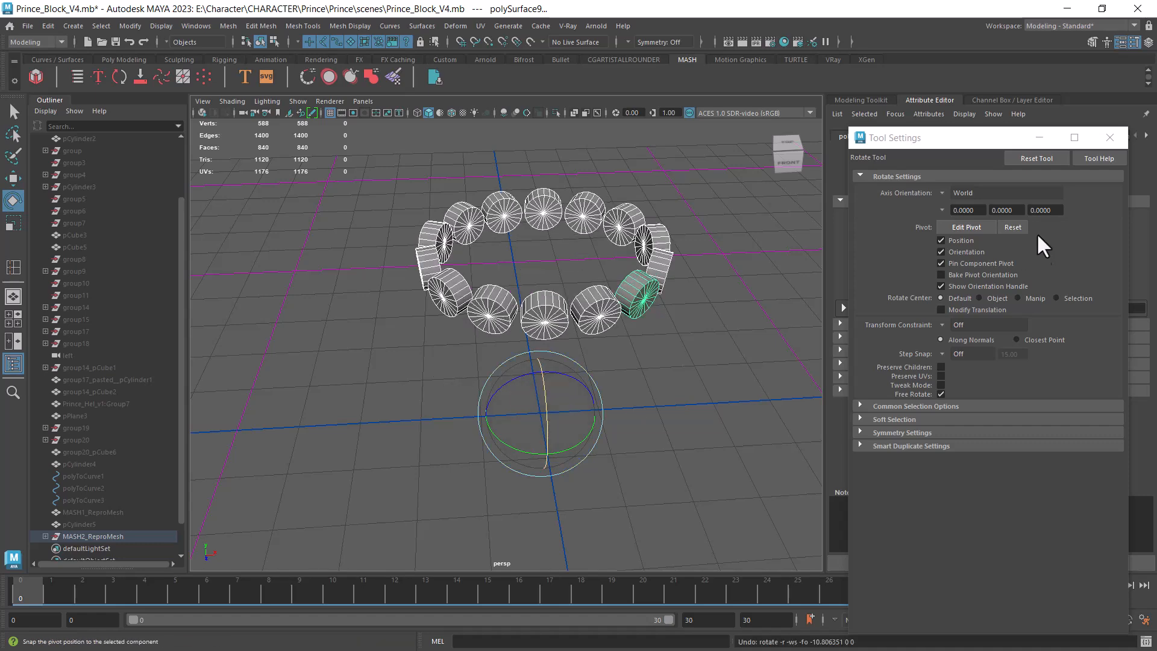
- Center the pivots of all selected discs again, and test a tilt about the X axis before undoing it
{"action": "left_click", "coordinate": [132, 26]}
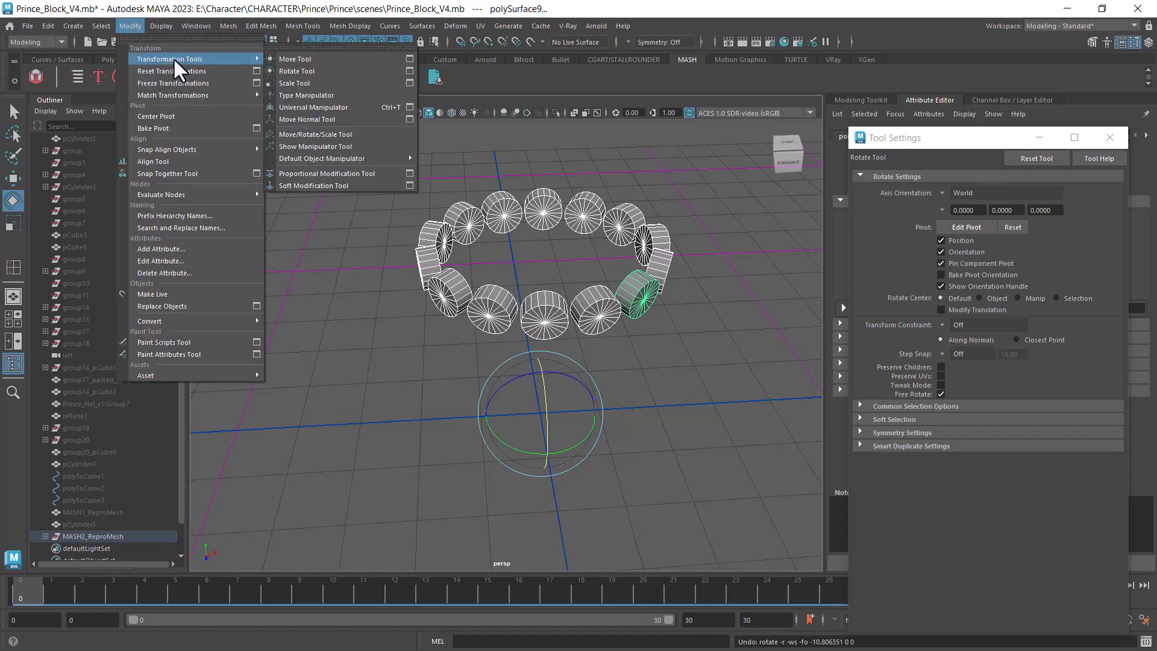
{"action": "left_click", "coordinate": [179, 117]}
{"action": "left_click_drag", "start_coordinate": [662, 305], "coordinate": [645, 278]}
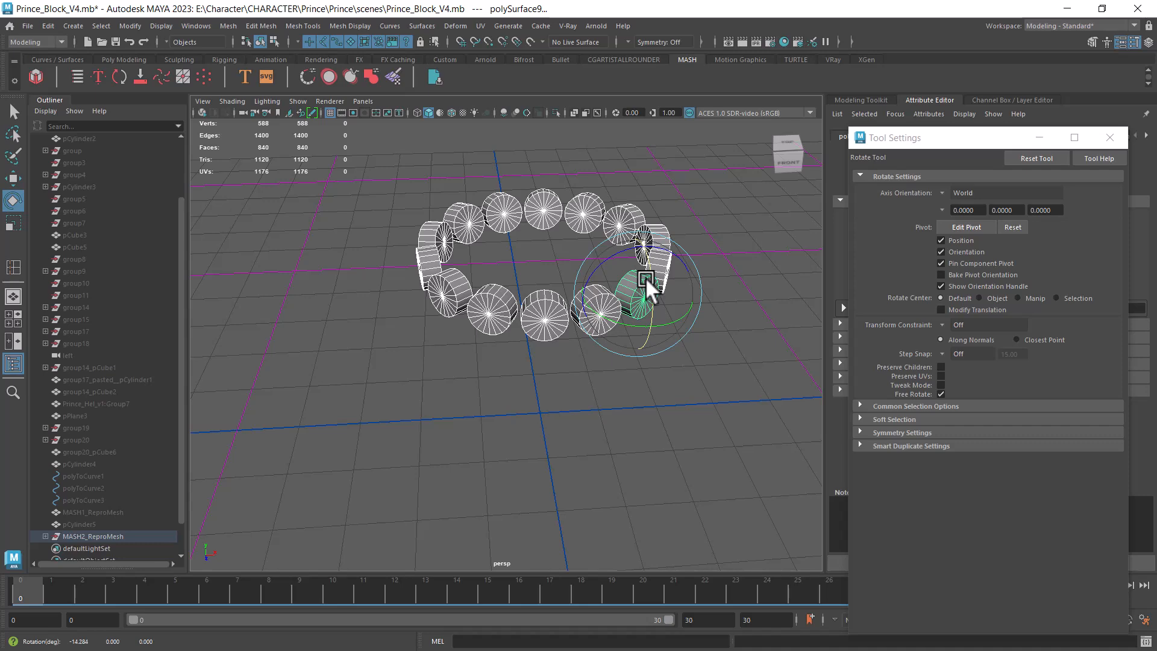
{"action": "key", "text": "ctrl+z"}
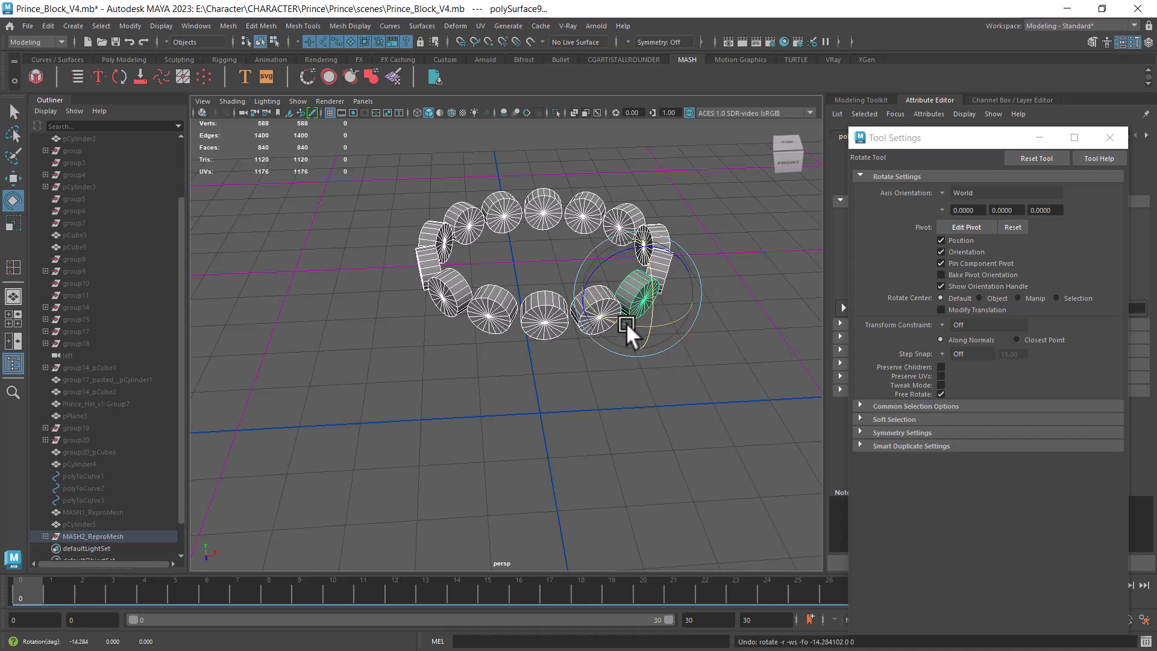
- Rotate the discs' pivot orientation about Y to a custom angle of about 43.49 degrees
{"action": "left_click_drag", "start_coordinate": [672, 425], "coordinate": [638, 476], "text": "alt"}
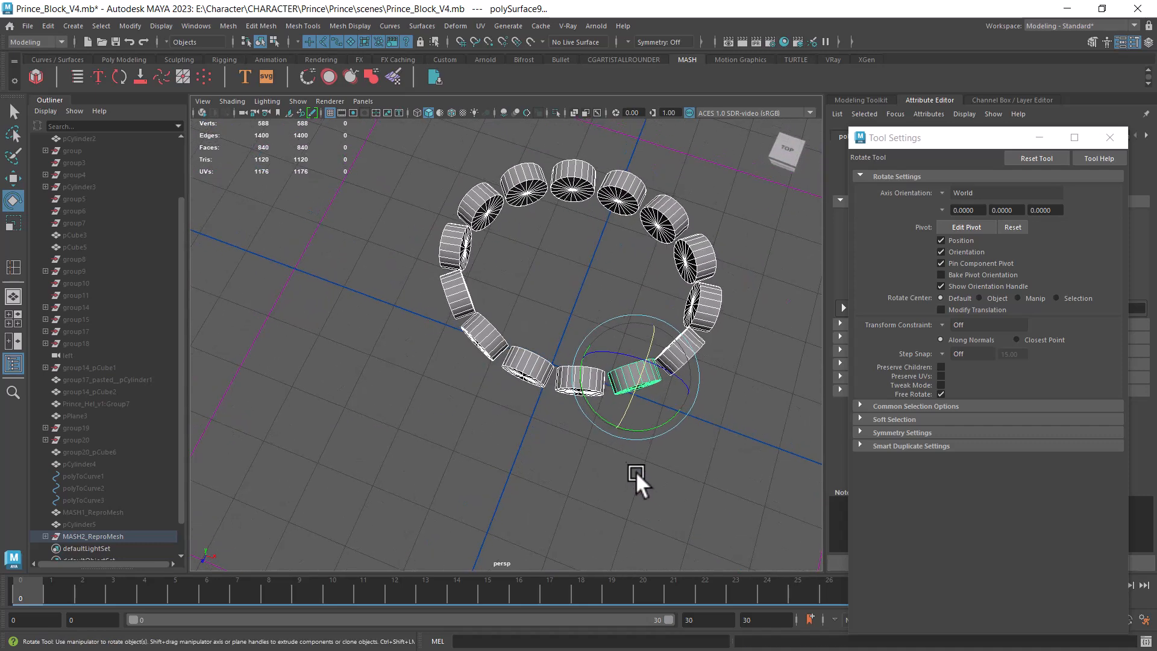
{"action": "key", "text": "d"}
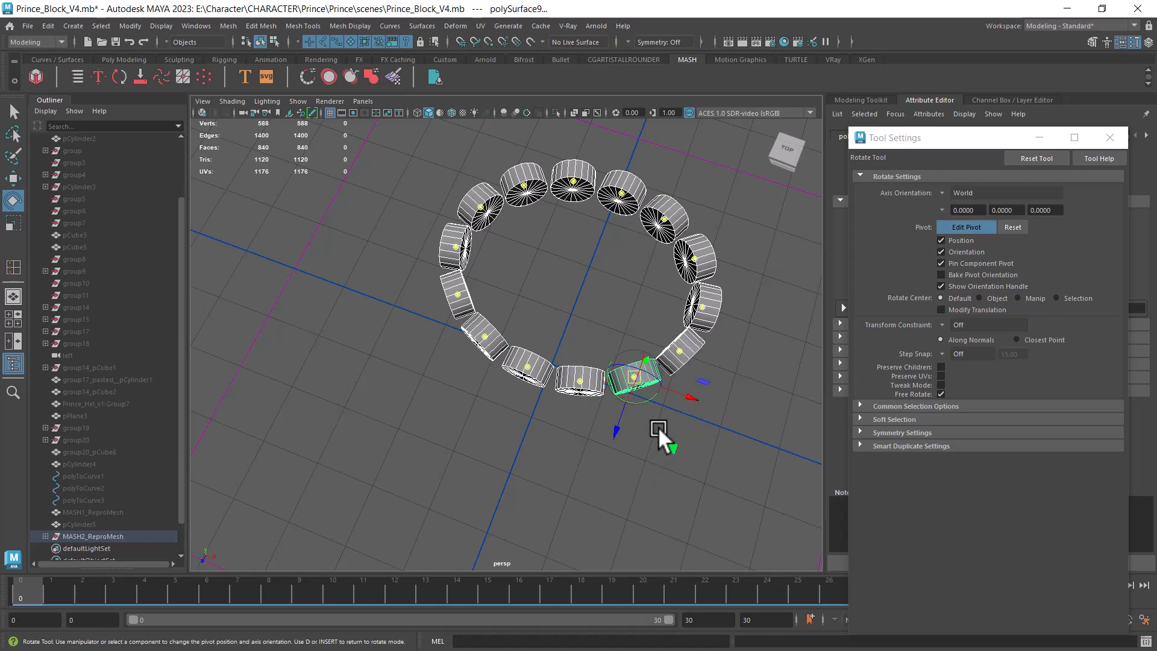
{"action": "left_click_drag", "start_coordinate": [644, 404], "coordinate": [663, 443]}
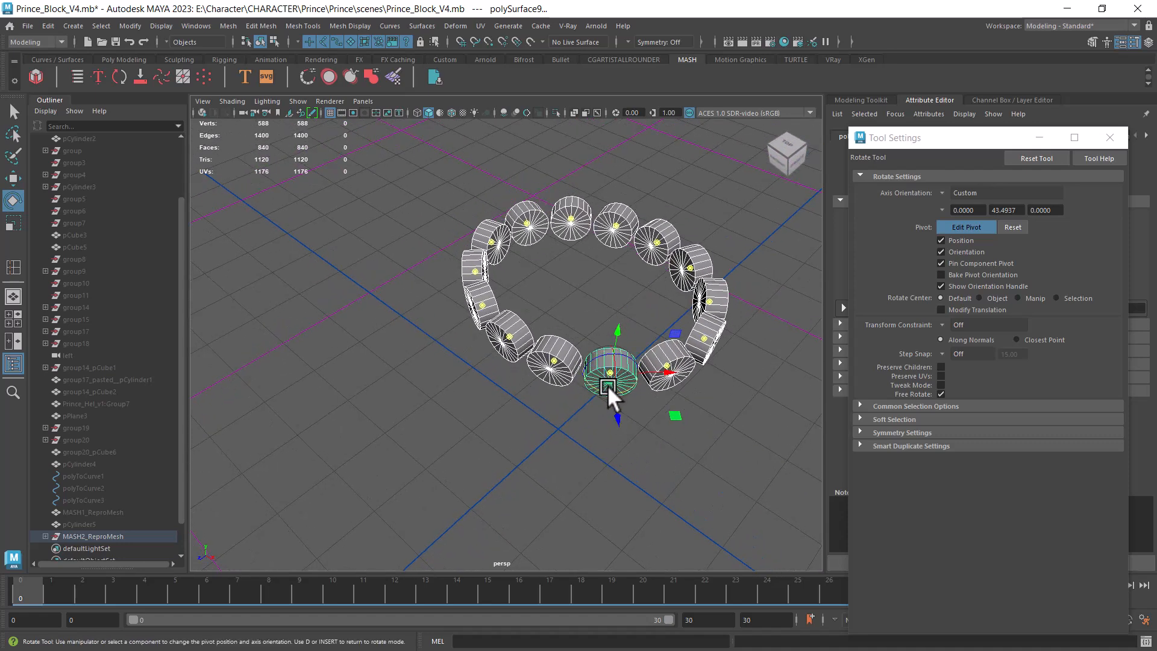
{"action": "key", "text": "d"}
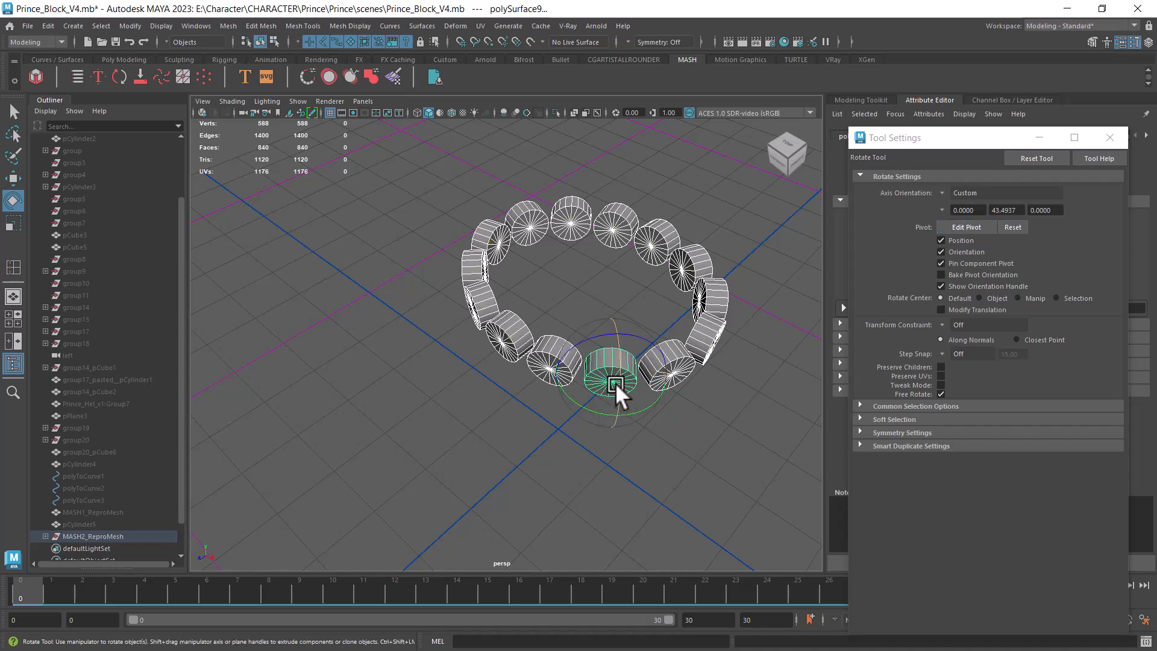
- Try tilting the discs against the visible character's skirt with the custom pivot, undo the rotations, and isolate the ring again
{"action": "left_click_drag", "start_coordinate": [652, 435], "coordinate": [697, 358], "text": "alt"}
{"action": "key", "text": "ctrl+1"}
{"action": "left_click_drag", "start_coordinate": [733, 451], "coordinate": [754, 475], "text": "alt"}
{"action": "left_click_drag", "start_coordinate": [691, 358], "coordinate": [689, 357]}
{"action": "left_click_drag", "start_coordinate": [691, 440], "coordinate": [769, 445], "text": "alt"}
{"action": "left_click_drag", "start_coordinate": [698, 244], "coordinate": [697, 334]}
{"action": "left_click_drag", "start_coordinate": [638, 281], "coordinate": [637, 290]}
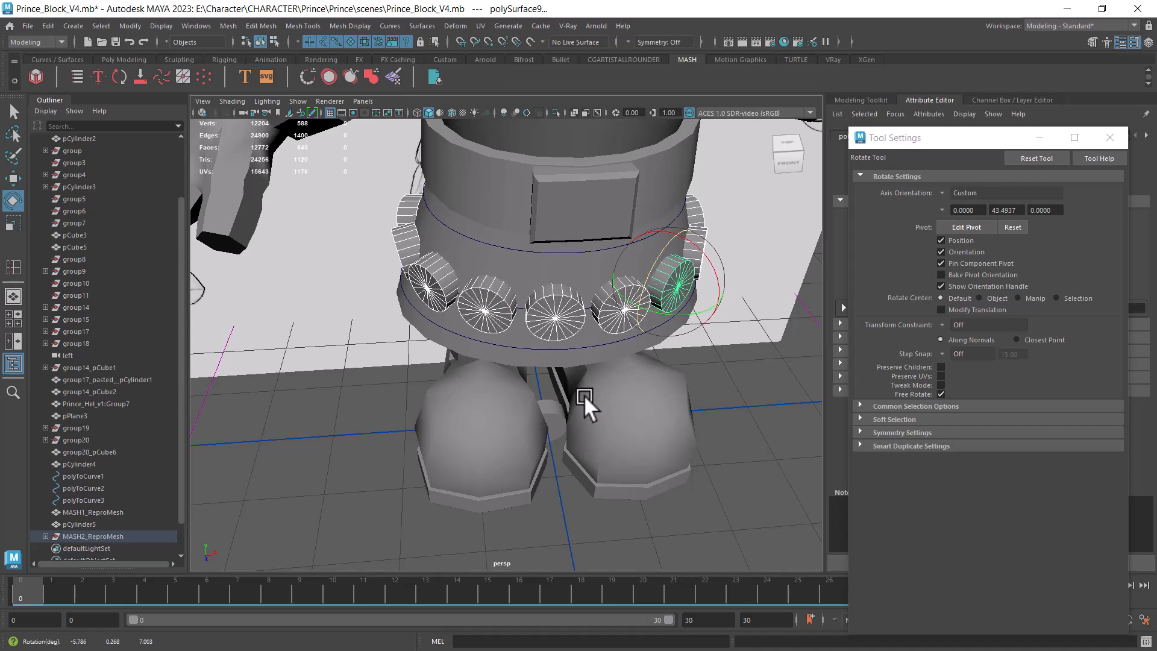
{"action": "key", "text": "ctrl+z"}
{"action": "key", "text": "ctrl+z"}
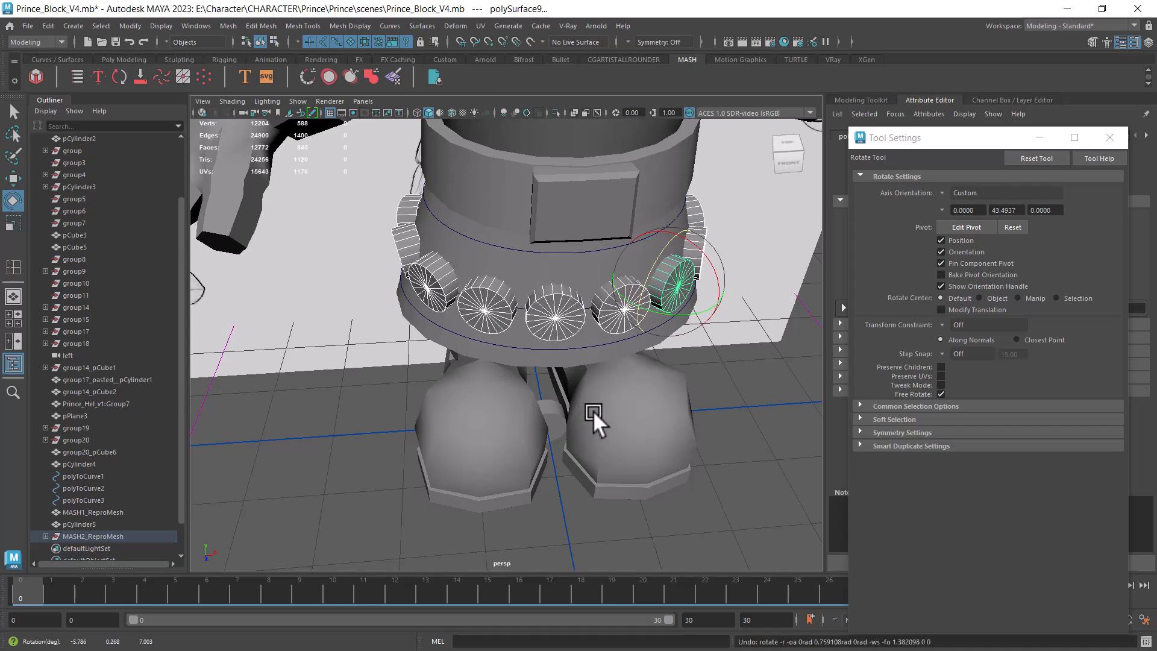
{"action": "key", "text": "ctrl+1"}
{"action": "left_click_drag", "start_coordinate": [599, 410], "coordinate": [607, 386], "text": "alt"}
{"action": "key", "text": "5"}
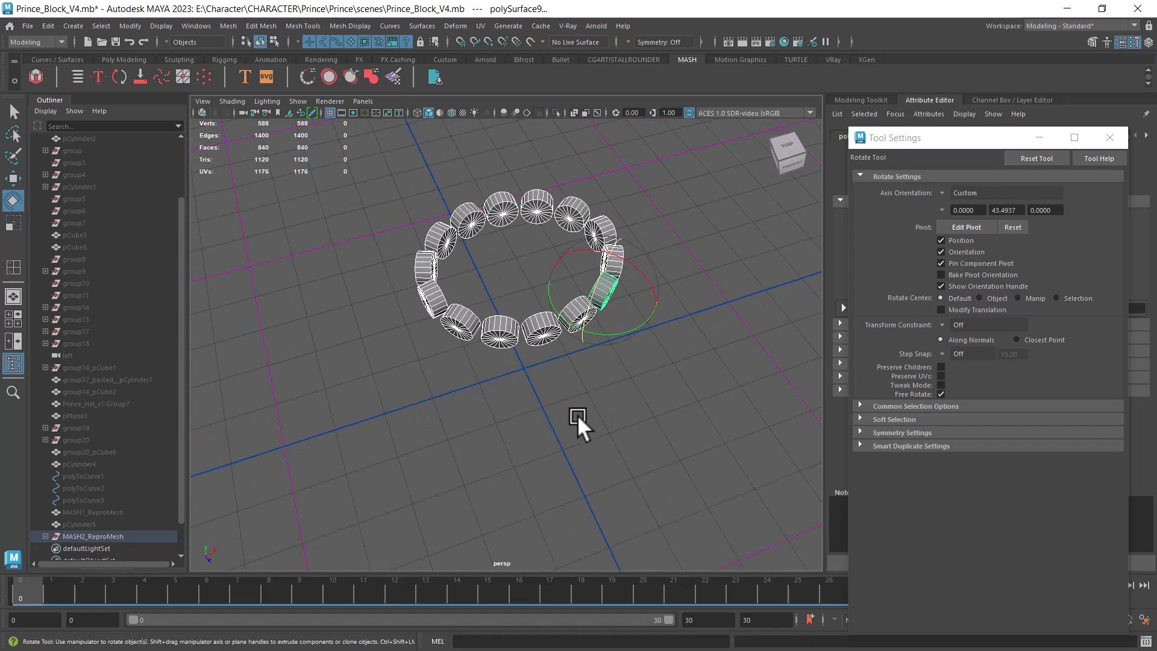
- Reselect every disc in the ring one by one, making the front disc the last one selected
{"action": "key", "text": "w"}
{"action": "left_click", "coordinate": [596, 415]}
{"action": "left_click_drag", "start_coordinate": [666, 183], "coordinate": [317, 405]}
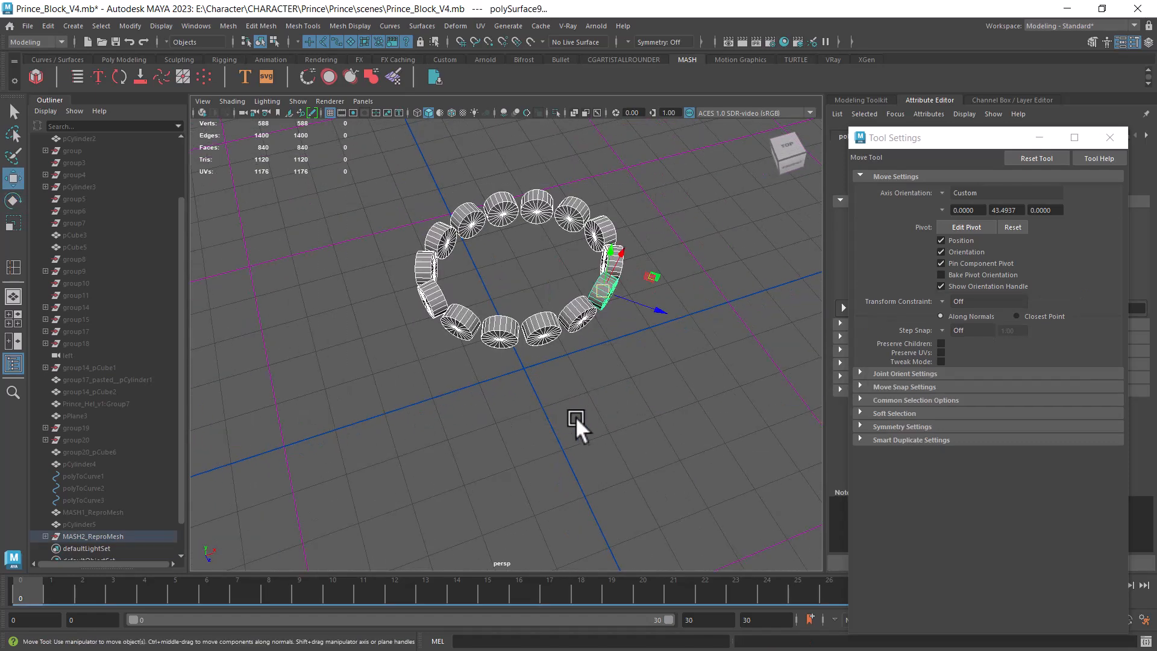
{"action": "left_click", "coordinate": [540, 328]}
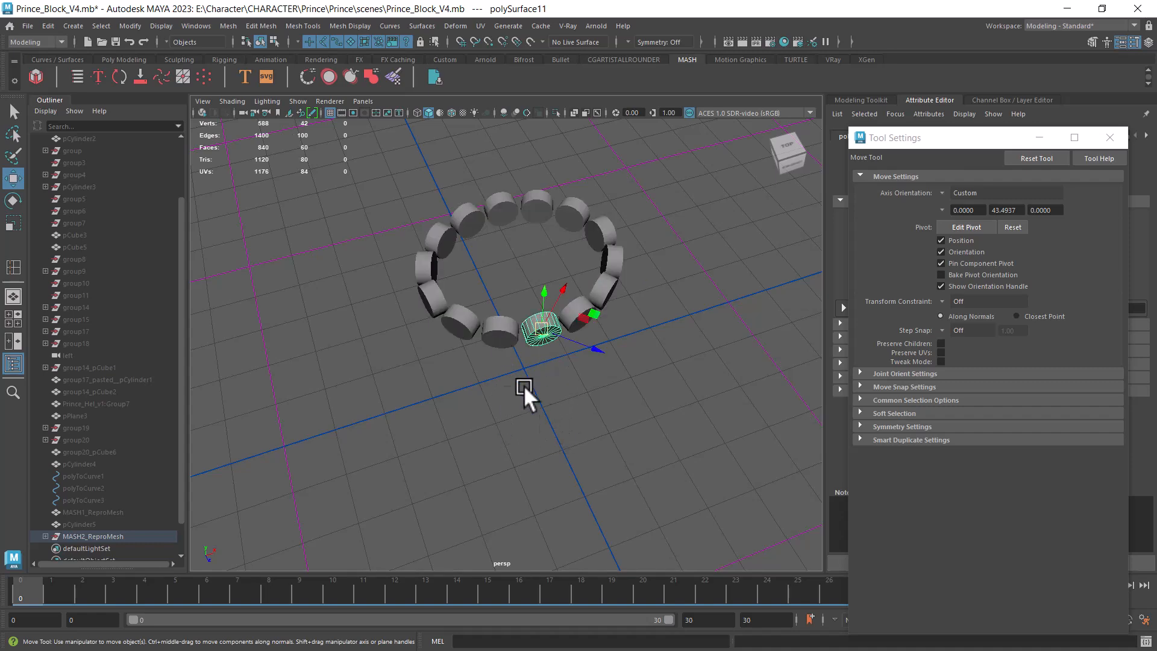
{"action": "left_click_drag", "start_coordinate": [609, 420], "coordinate": [589, 406], "text": "alt"}
{"action": "left_click", "coordinate": [496, 325], "text": "shift"}
{"action": "left_click", "coordinate": [462, 308], "text": "shift"}
{"action": "left_click", "coordinate": [439, 288], "text": "shift"}
{"action": "left_click", "coordinate": [444, 254], "text": "shift"}
{"action": "left_click", "coordinate": [462, 232], "text": "shift"}
{"action": "left_click", "coordinate": [492, 234], "text": "shift"}
{"action": "left_click", "coordinate": [519, 222], "text": "shift"}
{"action": "left_click", "coordinate": [554, 220], "text": "shift"}
{"action": "left_click", "coordinate": [590, 233], "text": "shift"}
{"action": "left_click", "coordinate": [611, 250], "text": "shift"}
{"action": "left_click", "coordinate": [619, 270], "text": "shift"}
{"action": "left_click", "coordinate": [597, 301], "text": "shift"}
{"action": "left_click", "coordinate": [567, 324], "text": "shift"}
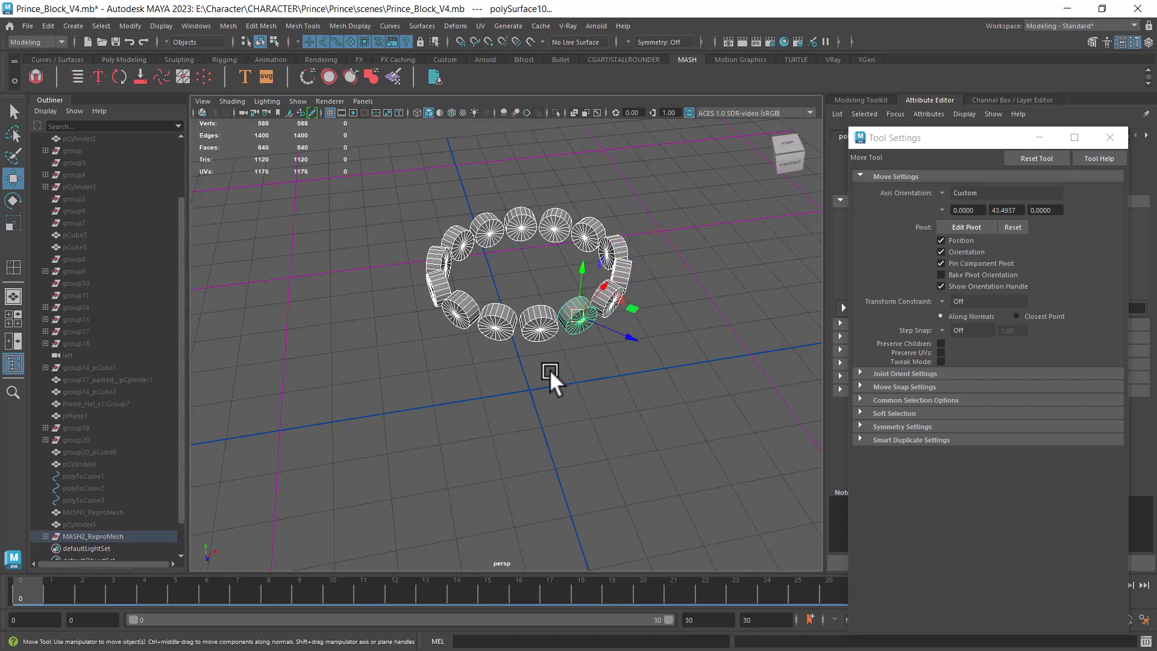
{"action": "left_click", "coordinate": [537, 331], "text": "ctrl"}
{"action": "left_click", "coordinate": [527, 321], "text": "shift"}
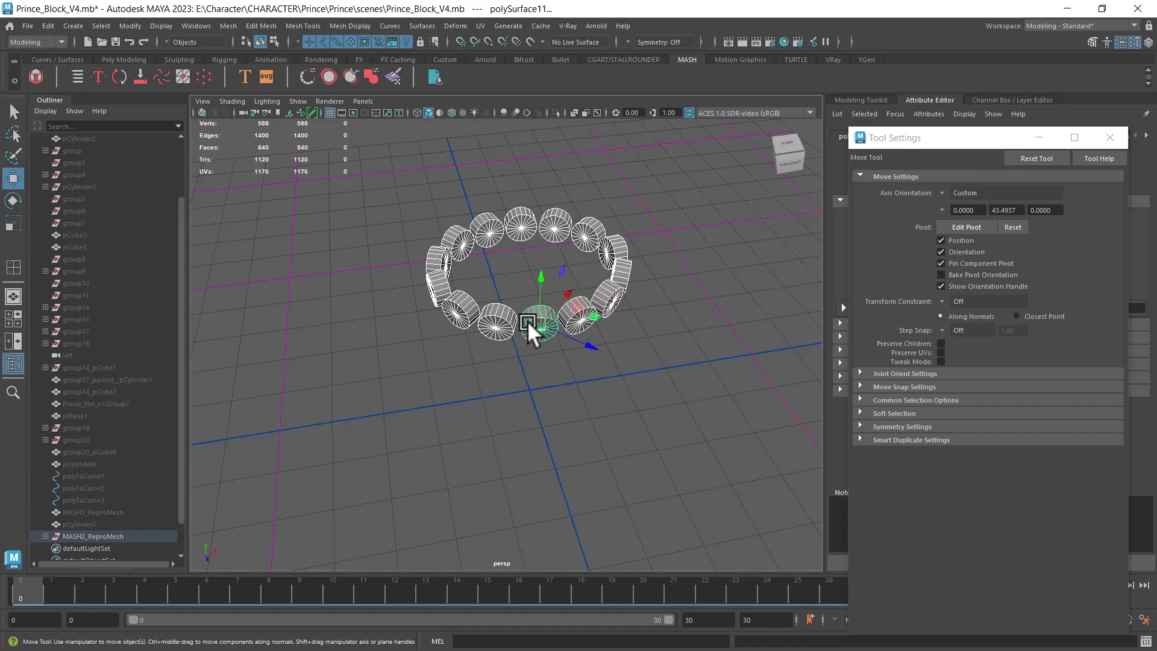
- Align the pivot orientation with the front of the ring in the top view, at about -2.5 degrees in Y
{"action": "left_click_drag", "start_coordinate": [517, 384], "coordinate": [548, 392], "text": "alt"}
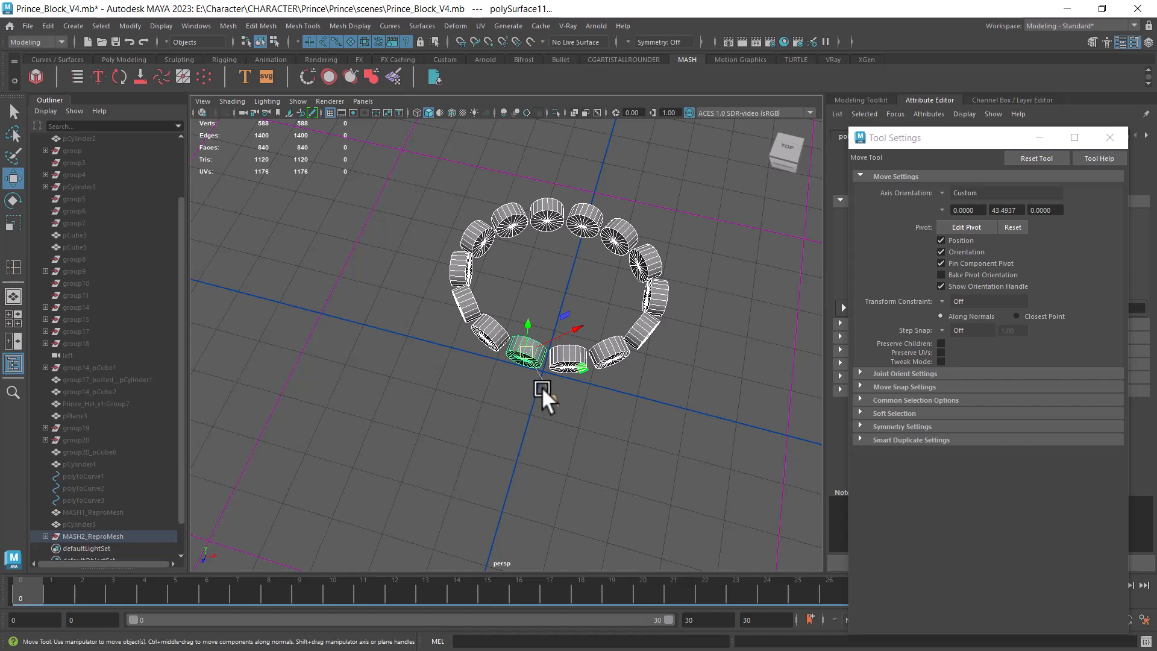
{"action": "key", "text": "e"}
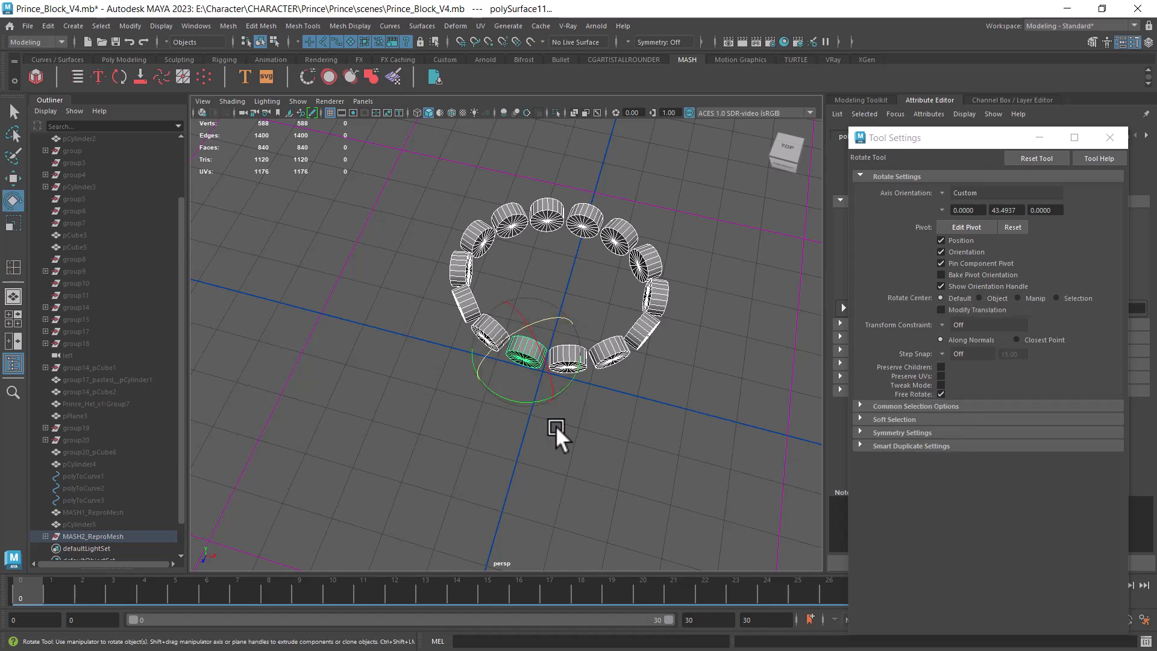
{"action": "key", "text": "d"}
{"action": "left_click_drag", "start_coordinate": [520, 376], "coordinate": [498, 373]}
{"action": "key", "text": "space"}
{"action": "left_click_drag", "start_coordinate": [599, 406], "coordinate": [508, 415]}
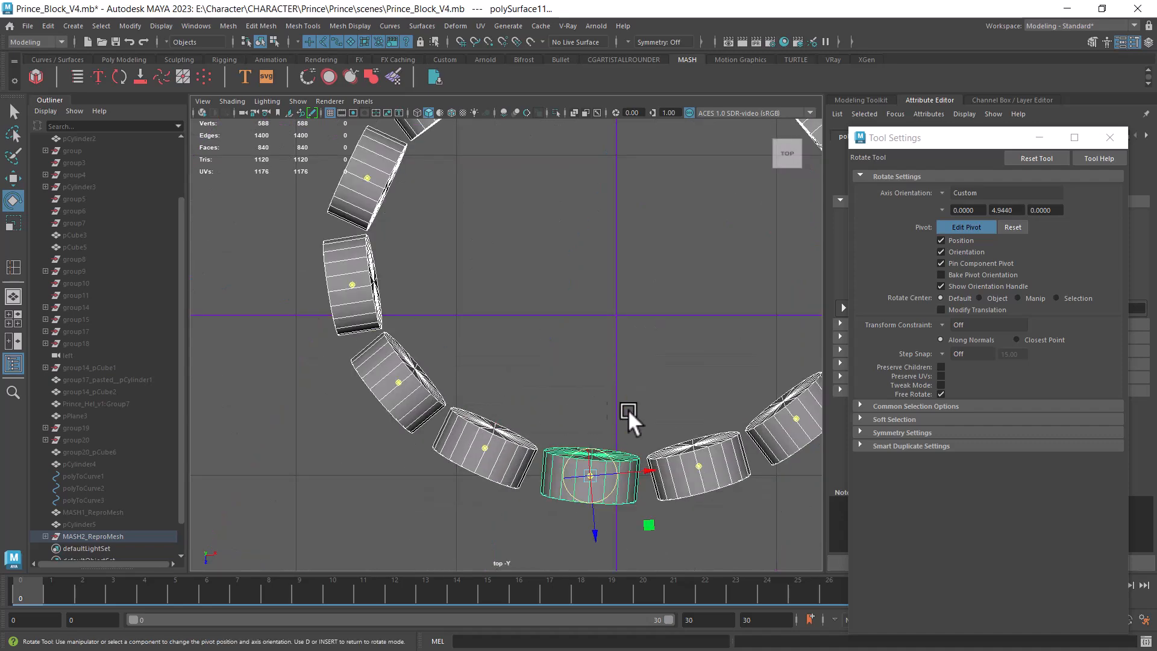
{"action": "middle_click_drag", "start_coordinate": [616, 410], "coordinate": [574, 319], "text": "alt"}
{"action": "scroll", "coordinate": [575, 318], "scroll_direction": "up", "scroll_amount": 1}
{"action": "left_click_drag", "start_coordinate": [565, 429], "coordinate": [541, 416]}
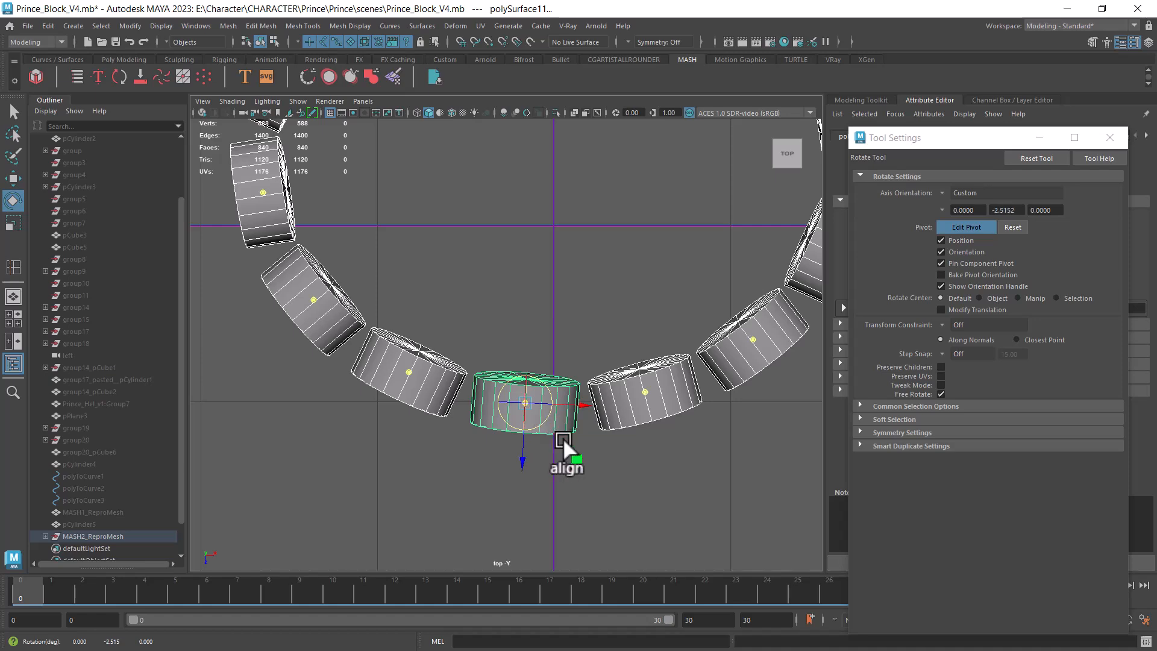
{"action": "key", "text": "Insert"}
{"action": "key", "text": "space"}
- Try tilting the discs in the perspective view using the realigned custom pivot axes
{"action": "left_click_drag", "start_coordinate": [605, 505], "coordinate": [626, 398]}
{"action": "right_click_drag", "start_coordinate": [609, 440], "coordinate": [652, 494], "text": "alt"}
{"action": "right_click_drag", "start_coordinate": [594, 404], "coordinate": [642, 464], "text": "alt"}
{"action": "left_click_drag", "start_coordinate": [560, 347], "coordinate": [559, 341]}
{"action": "mouse_move", "coordinate": [639, 413]}
{"action": "left_mouse_down", "text": "alt"}
{"action": "mouse_move", "coordinate": [686, 370]}
{"action": "mouse_move", "coordinate": [637, 372]}
{"action": "mouse_move", "coordinate": [627, 397]}
{"action": "left_mouse_up", "text": "alt"}
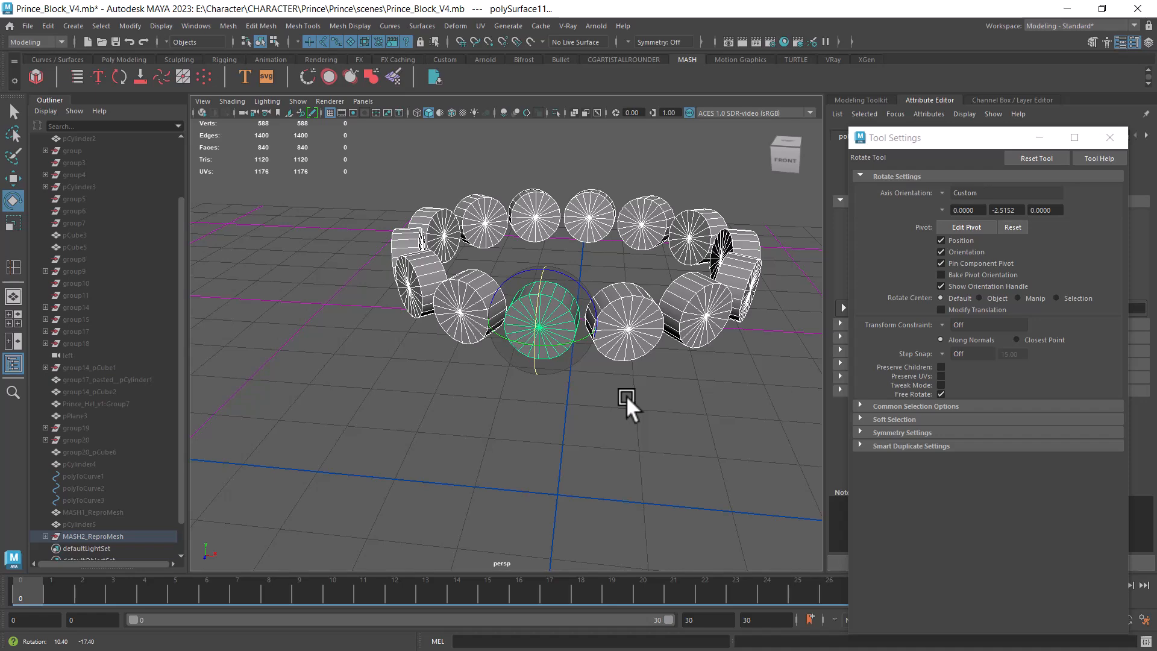
- Test the discs' rotation with World axis orientation, and set the Rotate tool's axis orientation to Object
{"action": "left_click", "coordinate": [944, 192]}
{"action": "left_click", "coordinate": [974, 206]}
{"action": "left_click_drag", "start_coordinate": [541, 306], "coordinate": [539, 306]}
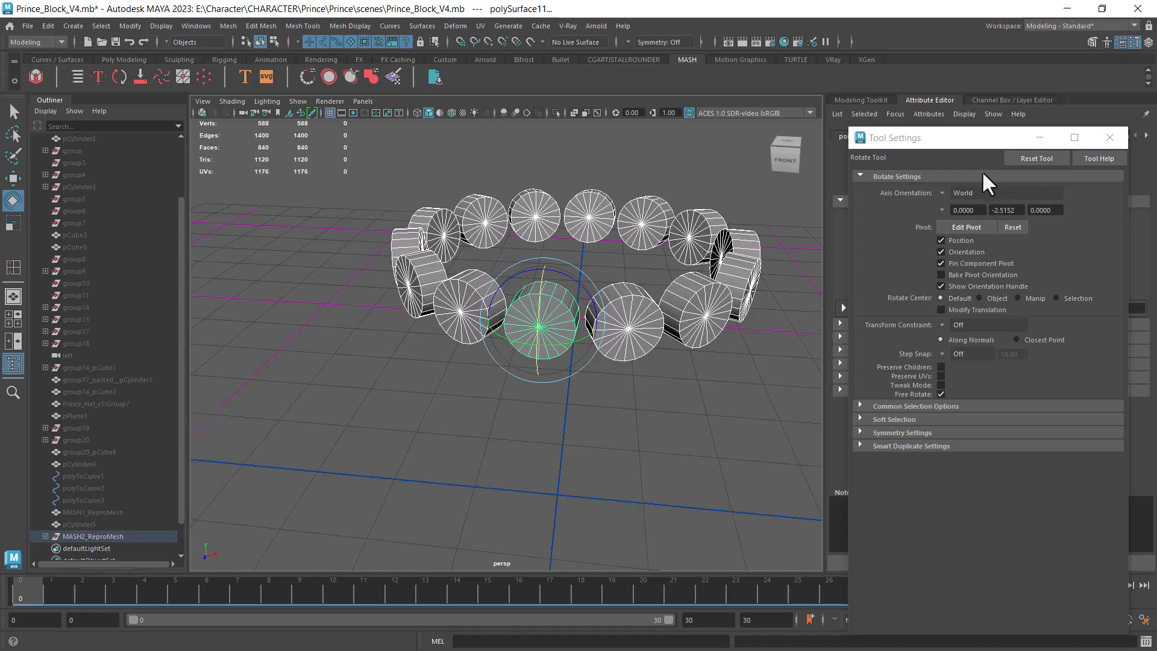
{"action": "left_click", "coordinate": [944, 193]}
{"action": "left_click", "coordinate": [958, 205]}
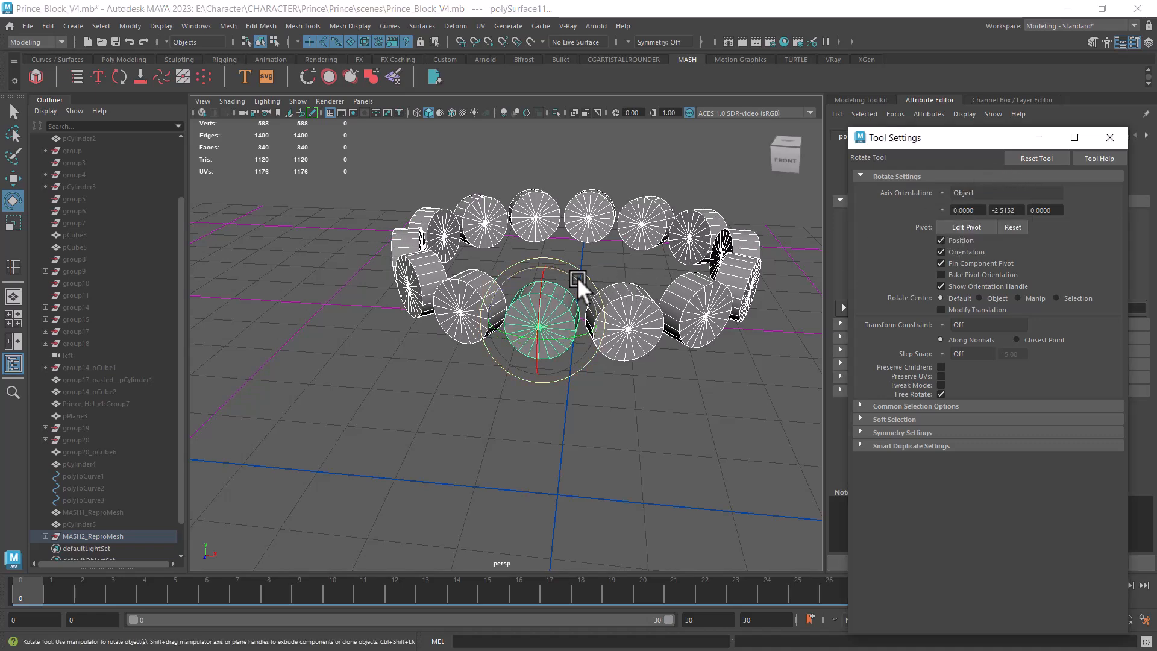
- Tilt the selected ring discs around their Object-oriented rotation axes and unhide the rest of the character
{"action": "left_click_drag", "start_coordinate": [544, 279], "coordinate": [577, 284]}
{"action": "left_click_drag", "start_coordinate": [565, 334], "coordinate": [713, 408]}
{"action": "key", "text": "ctrl+shift+h"}
{"action": "left_click_drag", "start_coordinate": [597, 299], "coordinate": [595, 293]}
- In wireframe display with the Move tool active, select the MASH1_ReproMesh disc ring at the neck and center its pivot
{"action": "left_click_drag", "start_coordinate": [594, 291], "coordinate": [695, 373], "text": "alt"}
{"action": "right_click_drag", "start_coordinate": [694, 374], "coordinate": [554, 337], "text": "alt"}
{"action": "key", "text": "w"}
{"action": "right_click_drag", "start_coordinate": [661, 428], "coordinate": [699, 350], "text": "alt"}
{"action": "left_click", "coordinate": [700, 351]}
{"action": "key", "text": "4"}
{"action": "scroll", "coordinate": [579, 277], "scroll_direction": "up", "scroll_amount": 3}
{"action": "left_click", "coordinate": [516, 288]}
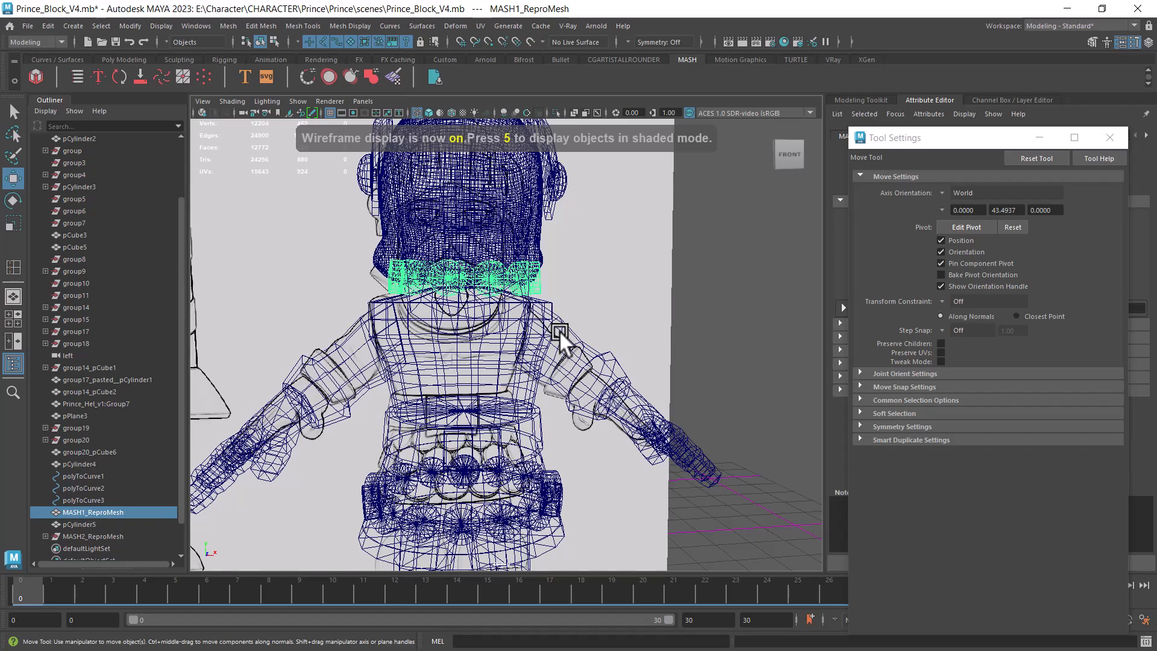
{"action": "right_click_drag", "start_coordinate": [638, 382], "coordinate": [480, 265], "text": "alt"}
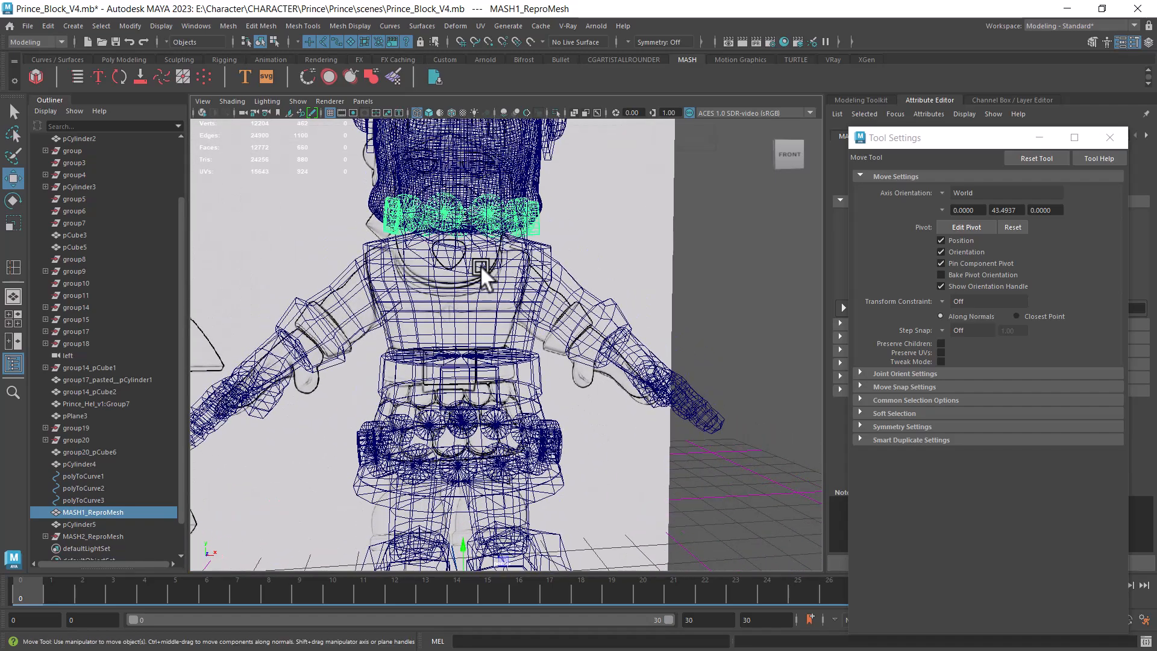
{"action": "left_click", "coordinate": [126, 26]}
{"action": "left_click", "coordinate": [186, 119]}
- Try lowering the MASH1_ReproMesh ring vertically from the neck while it still has its construction history
{"action": "left_click_drag", "start_coordinate": [455, 158], "coordinate": [450, 336]}
{"action": "key", "text": "ctrl+z"}
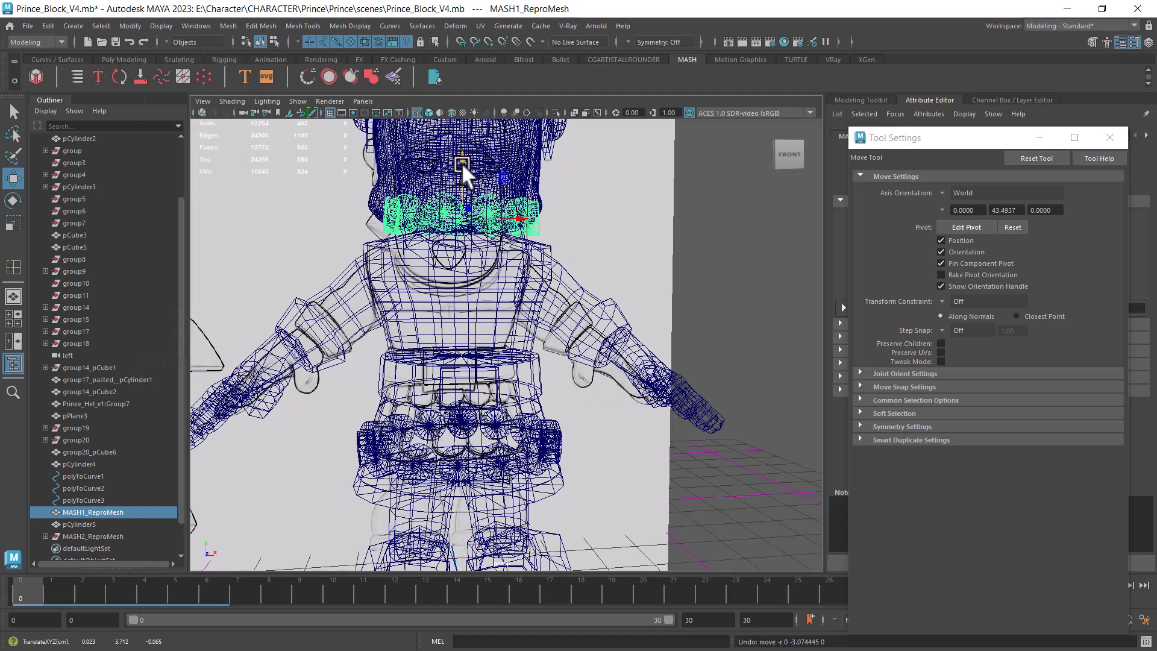
{"action": "left_click_drag", "start_coordinate": [459, 152], "coordinate": [462, 183]}
{"action": "key", "text": "ctrl+z"}
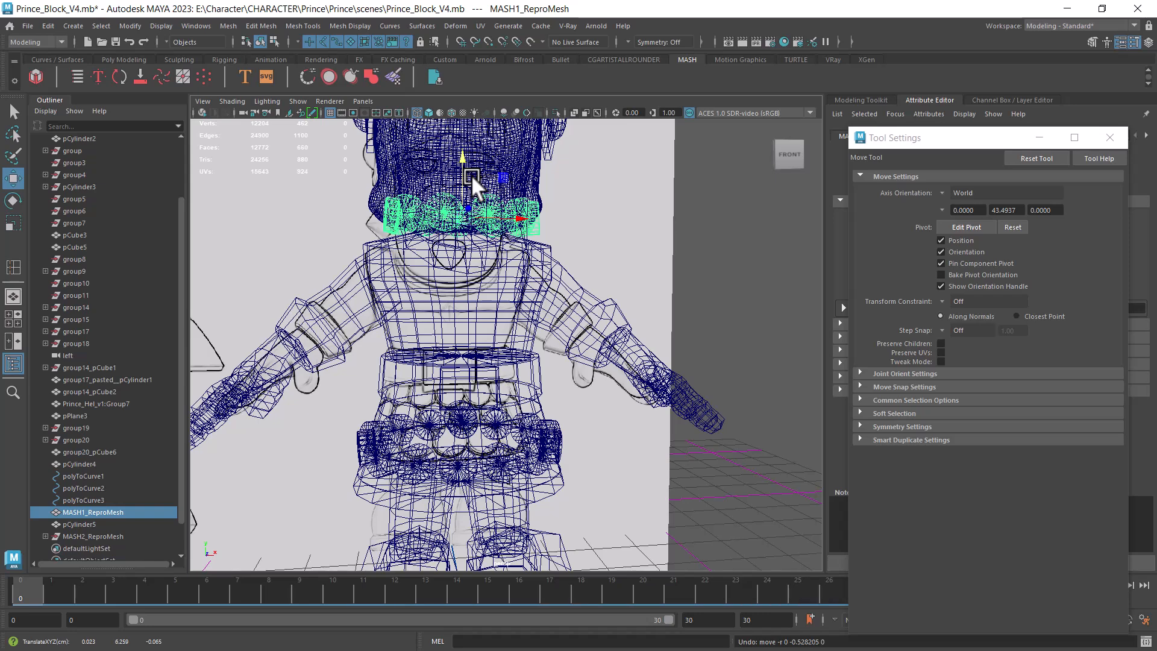
{"action": "key", "text": "d"}
{"action": "key", "text": "d"}
{"action": "left_click_drag", "start_coordinate": [460, 161], "coordinate": [465, 188]}
{"action": "key", "text": "ctrl+z"}
- Delete the MASH1_ReproMesh ring's history, lower it onto the skirt just above the existing disc ring, and restore shaded display
{"action": "left_click", "coordinate": [47, 26]}
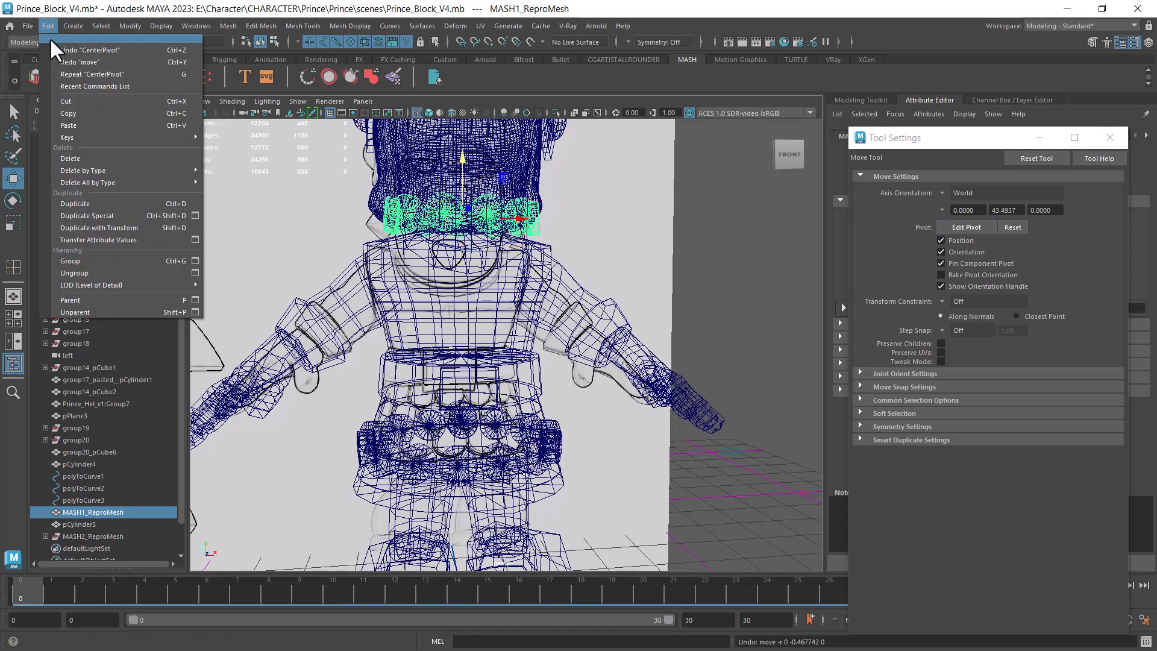
{"action": "mouse_move", "coordinate": [166, 169]}
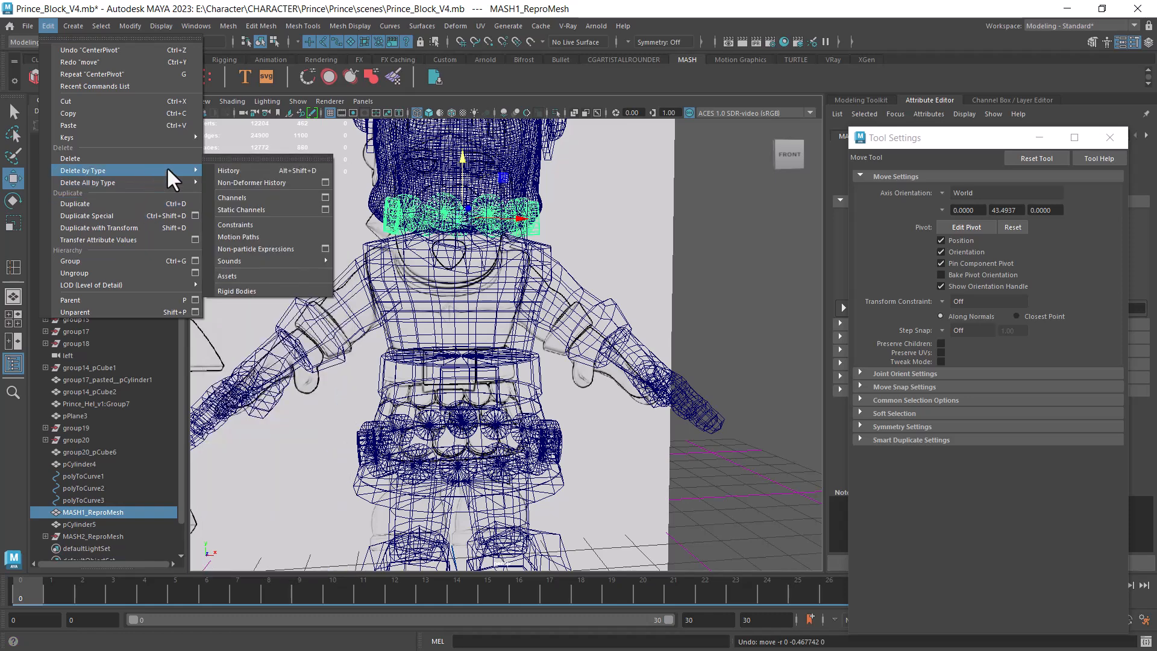
{"action": "left_click", "coordinate": [230, 170]}
{"action": "left_click_drag", "start_coordinate": [464, 154], "coordinate": [468, 350]}
{"action": "key", "text": "5"}
- Try moving the upper disc ring forward along Z, and undo the move
{"action": "mouse_move", "coordinate": [555, 374]}
{"action": "left_mouse_down", "text": "alt"}
{"action": "mouse_move", "coordinate": [613, 425]}
{"action": "mouse_move", "coordinate": [410, 415]}
{"action": "mouse_move", "coordinate": [666, 431]}
{"action": "mouse_move", "coordinate": [605, 473]}
{"action": "mouse_move", "coordinate": [641, 417]}
{"action": "left_mouse_up", "text": "alt"}
{"action": "left_click_drag", "start_coordinate": [516, 311], "coordinate": [657, 356]}
{"action": "key", "text": "ctrl+z"}
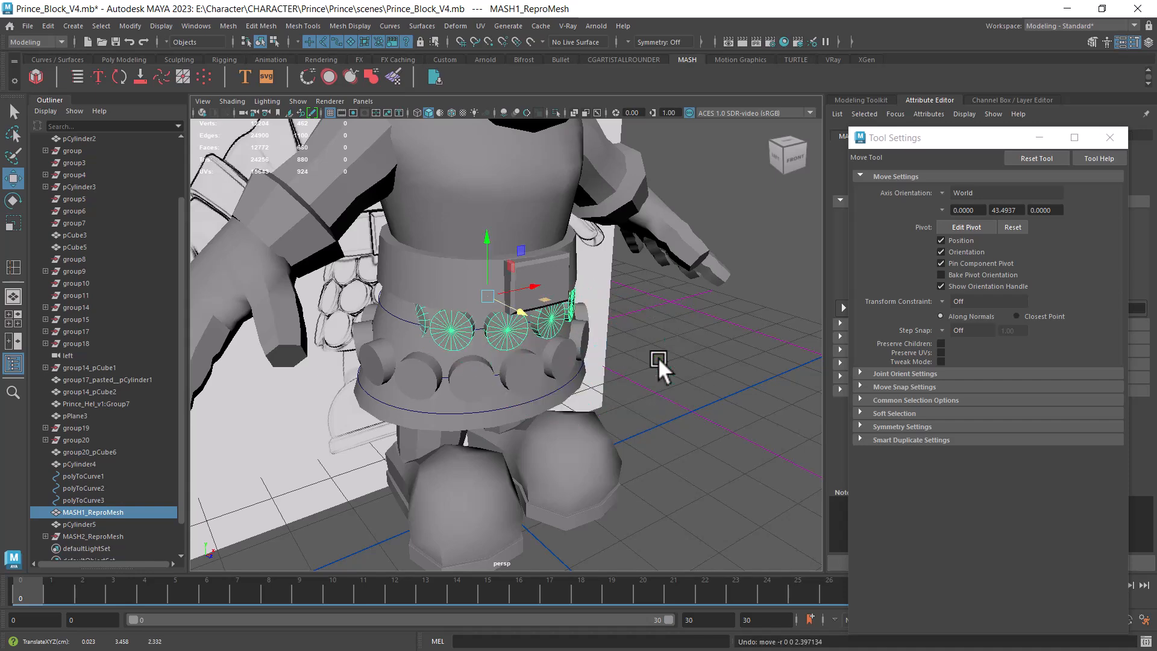
- Reselect the upper disc ring and examine its fit against the skirt from the side
{"action": "left_click", "coordinate": [715, 393]}
{"action": "left_click", "coordinate": [516, 334]}
{"action": "left_click_drag", "start_coordinate": [516, 333], "coordinate": [610, 372], "text": "alt"}
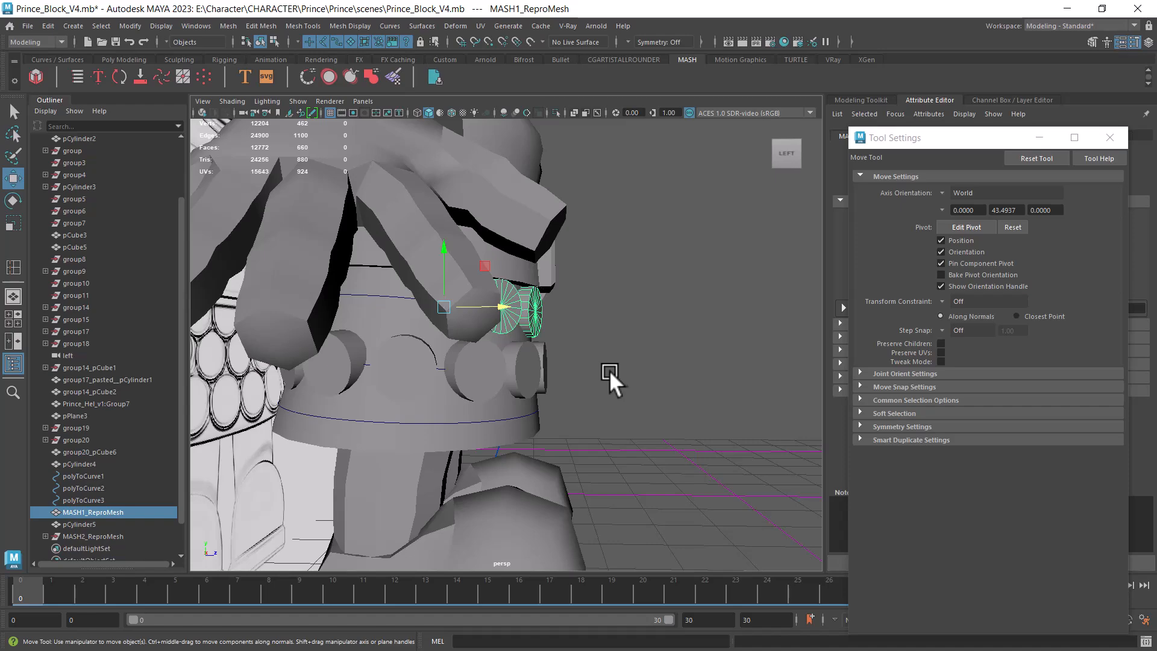
- Delete the upper ring of discs (MASH1_ReproMesh) that sits above the lower disc row on the skirt
{"action": "key", "text": "r"}
{"action": "left_click_drag", "start_coordinate": [519, 346], "coordinate": [637, 382], "text": "alt"}
{"action": "left_click_drag", "start_coordinate": [489, 294], "coordinate": [519, 278]}
{"action": "left_click_drag", "start_coordinate": [811, 451], "coordinate": [786, 444], "text": "alt"}
{"action": "left_click_drag", "start_coordinate": [665, 404], "coordinate": [676, 397], "text": "alt"}
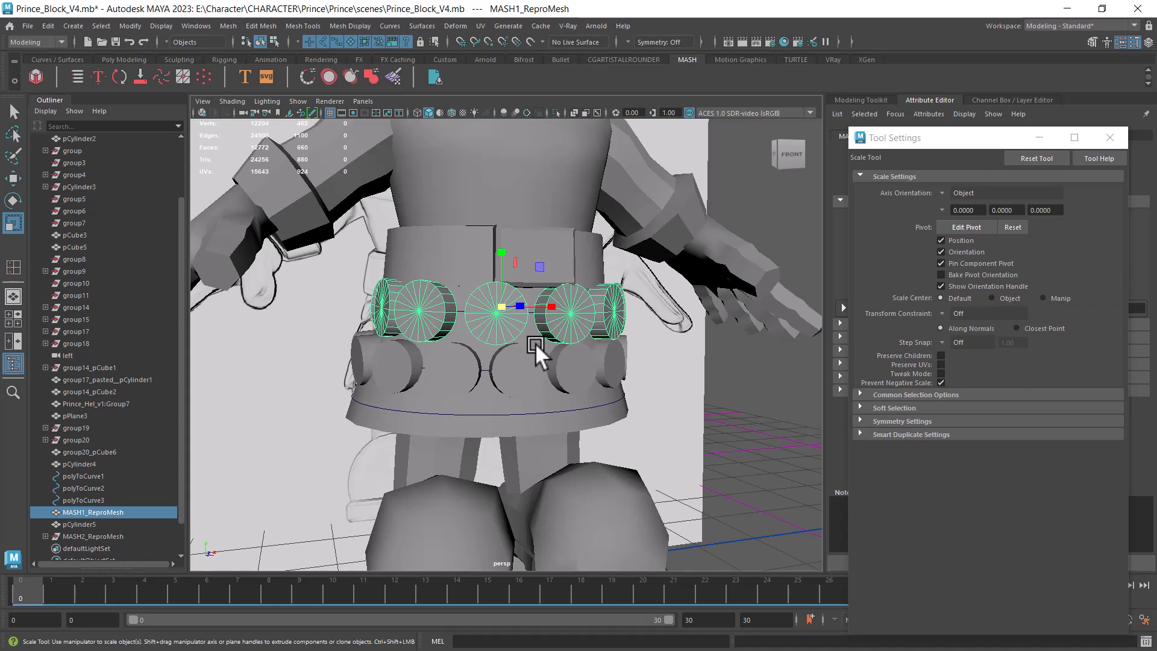
{"action": "key", "text": "Delete"}
{"action": "scroll", "coordinate": [550, 432], "scroll_direction": "down", "scroll_amount": 5}
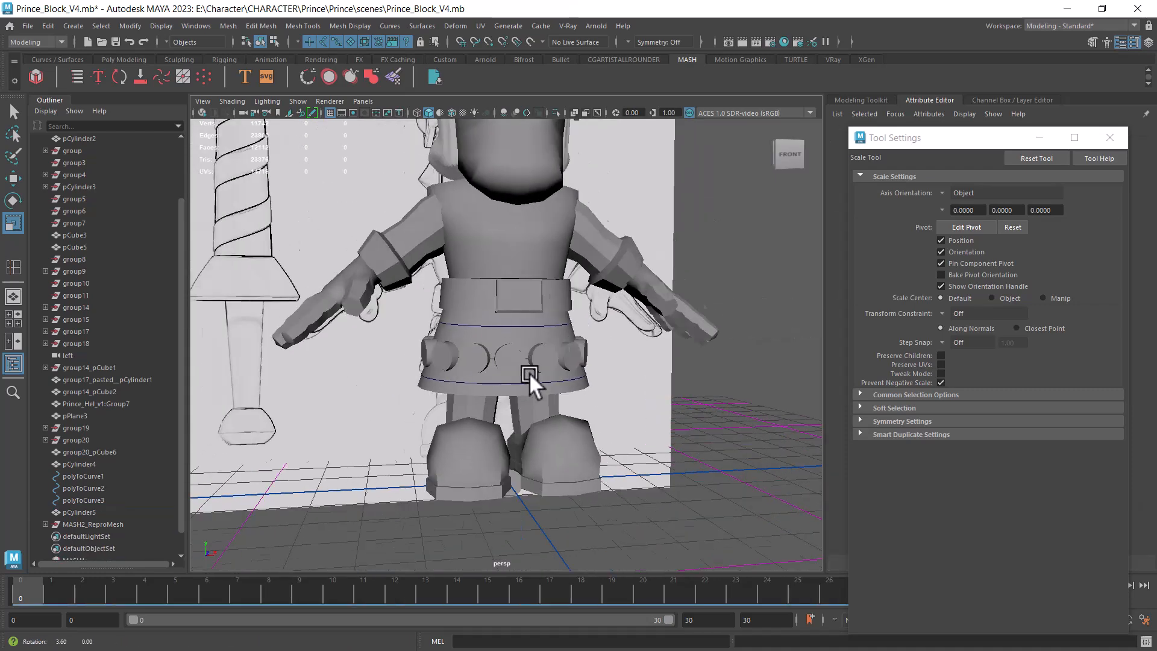
- Duplicate one front disc of the skirt's remaining ring and move the copy straight down below the hem
{"action": "left_click_drag", "start_coordinate": [542, 372], "coordinate": [551, 422], "text": "alt"}
{"action": "middle_click_drag", "start_coordinate": [551, 422], "coordinate": [559, 365], "text": "alt"}
{"action": "scroll", "coordinate": [560, 365], "scroll_direction": "up", "scroll_amount": 2}
{"action": "left_click_drag", "start_coordinate": [561, 365], "coordinate": [539, 288], "text": "alt"}
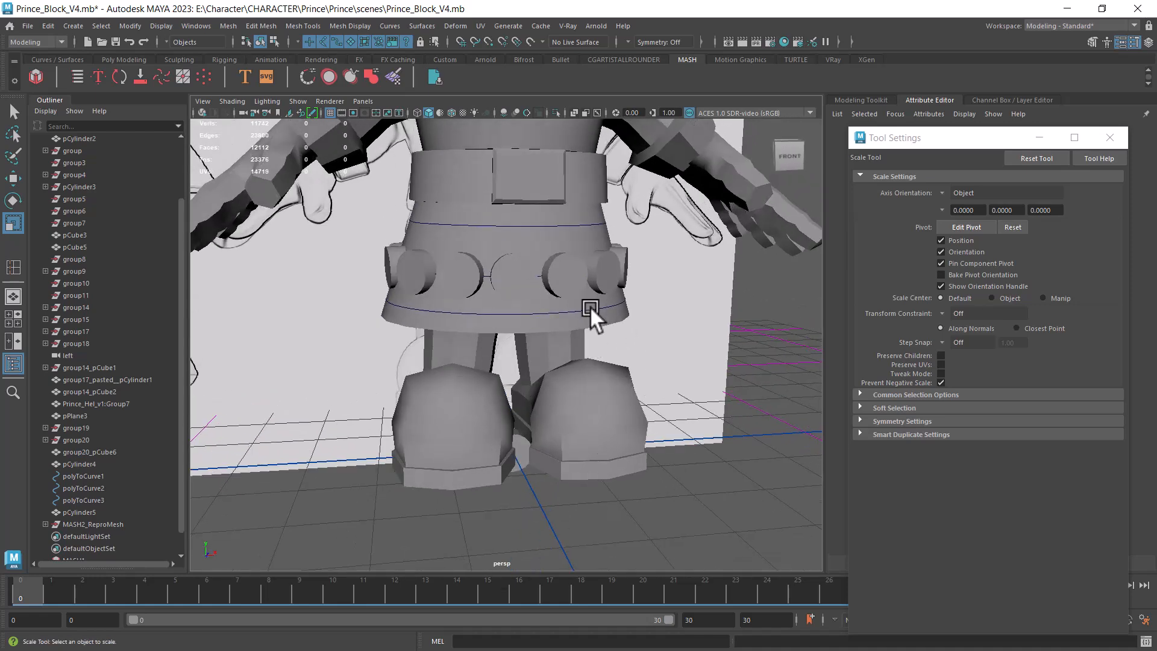
{"action": "left_click", "coordinate": [563, 282]}
{"action": "left_click_drag", "start_coordinate": [548, 386], "coordinate": [531, 294], "text": "alt"}
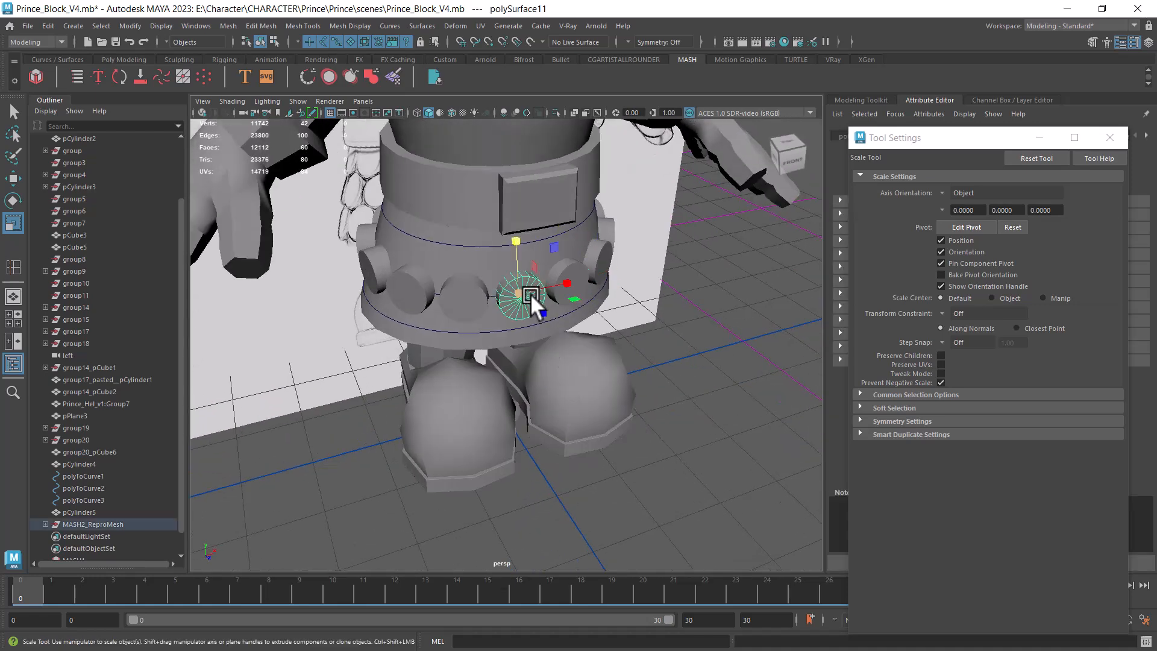
{"action": "key", "text": "w"}
{"action": "left_click_drag", "start_coordinate": [542, 354], "coordinate": [612, 349], "text": "alt"}
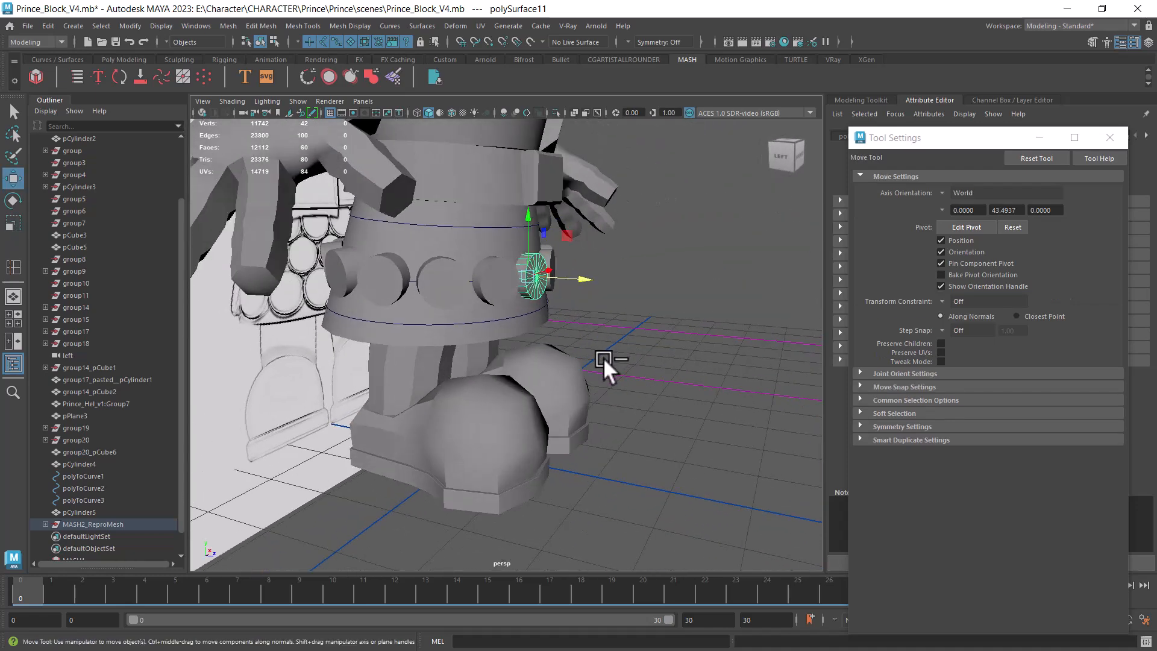
{"action": "key", "text": "ctrl+d"}
{"action": "left_click_drag", "start_coordinate": [528, 217], "coordinate": [538, 281]}
- Compare the duplicated disc with the reference drawing in the front wireframe view, and delete the duplicate
{"action": "key", "text": "space"}
{"action": "left_click_drag", "start_coordinate": [609, 315], "coordinate": [606, 345]}
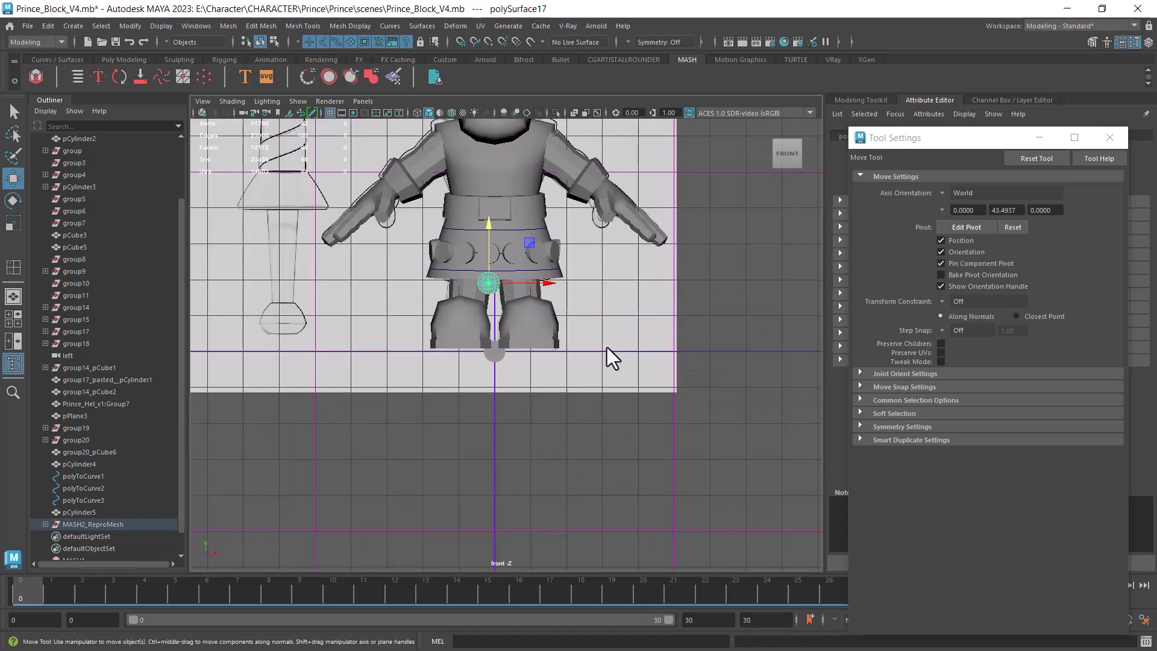
{"action": "key", "text": "4"}
{"action": "scroll", "coordinate": [537, 308], "scroll_direction": "up", "scroll_amount": 8}
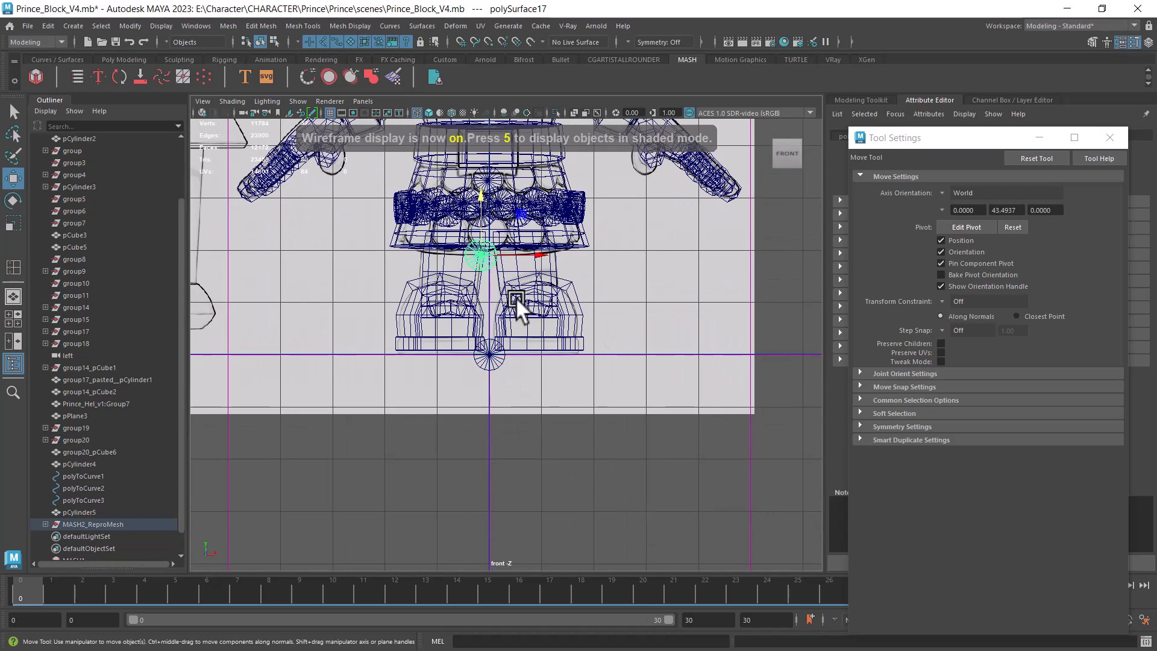
{"action": "left_click", "coordinate": [526, 273]}
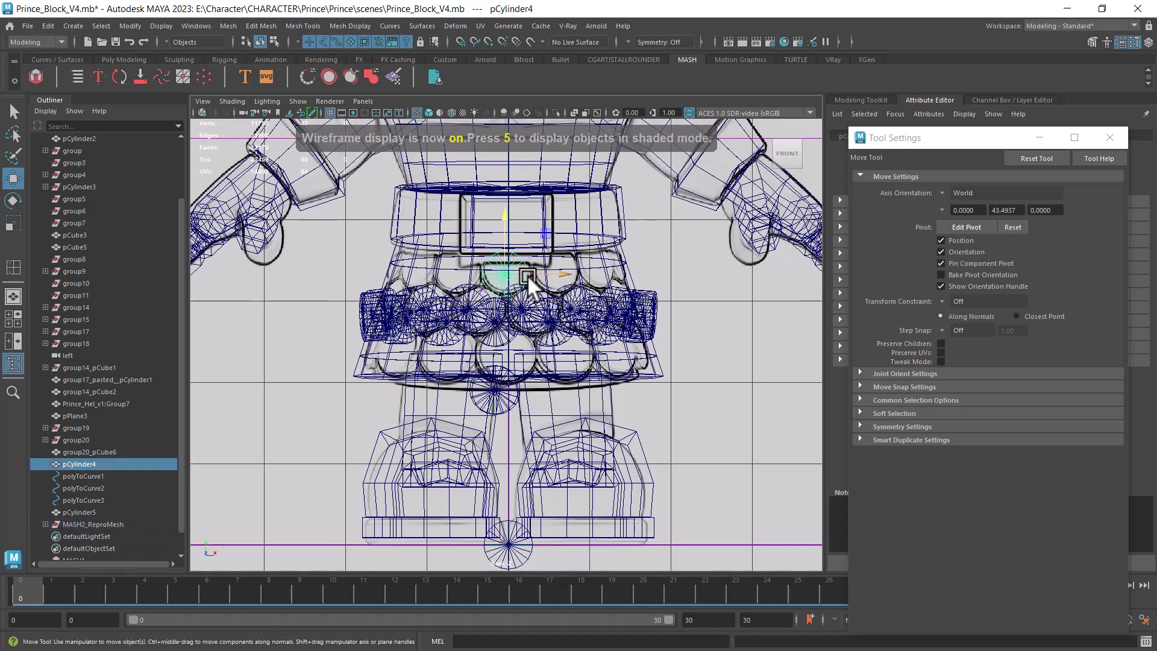
{"action": "left_click", "coordinate": [506, 407]}
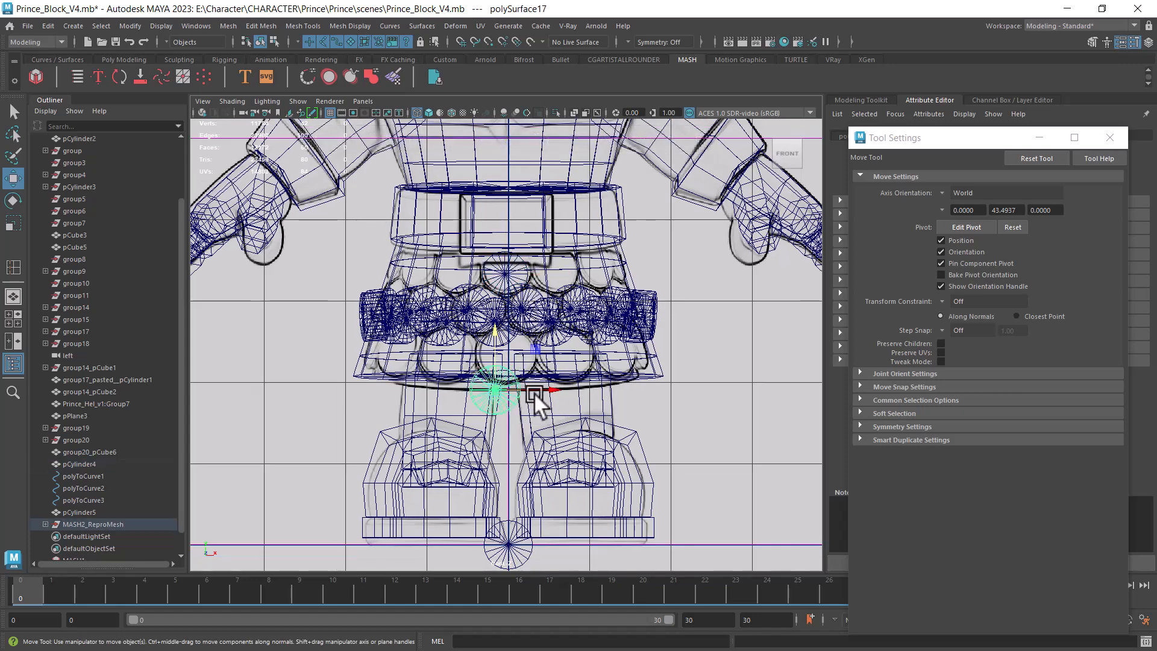
{"action": "key", "text": "Delete"}
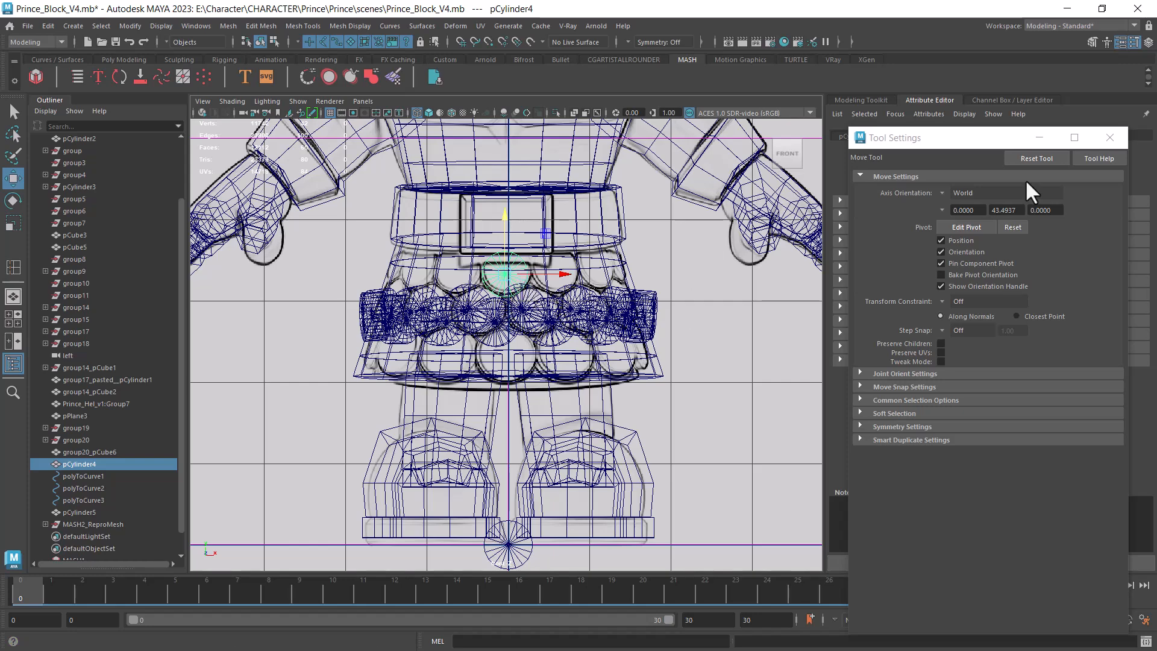
- Close the tool settings, show the Channel Box, nudge pCylinder4 slightly down, and check the transforms of the disc at the origin
{"action": "left_click", "coordinate": [1108, 139]}
{"action": "left_click", "coordinate": [1149, 42]}
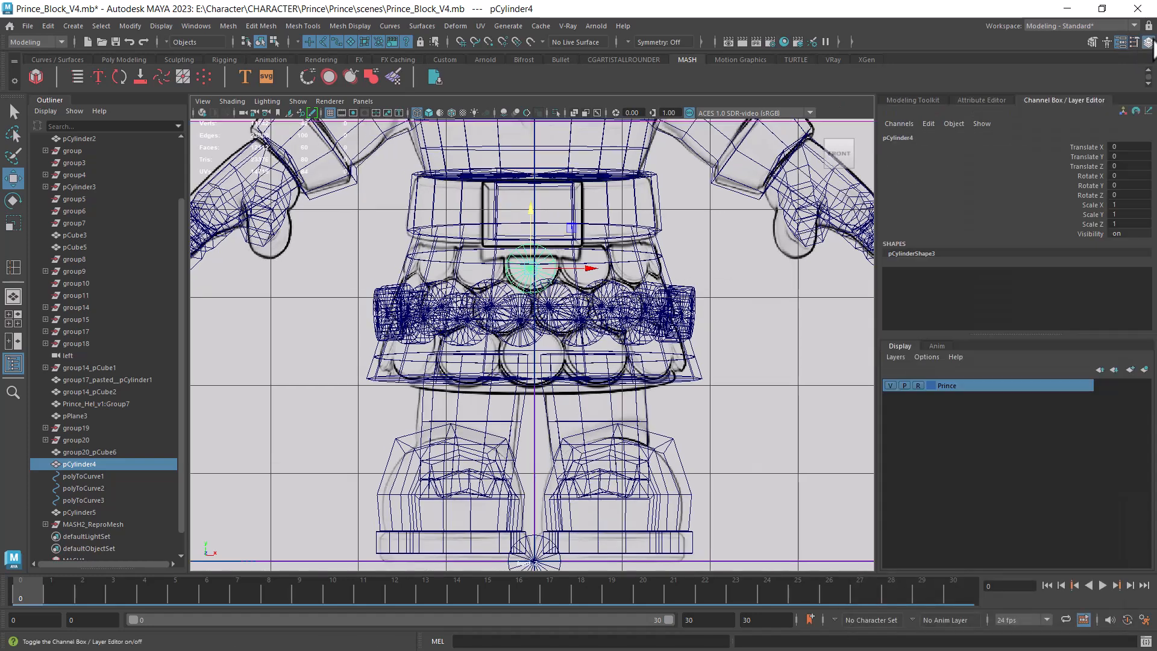
{"action": "middle_click_drag", "start_coordinate": [550, 254], "coordinate": [559, 212], "text": "alt"}
{"action": "left_click_drag", "start_coordinate": [543, 169], "coordinate": [543, 178]}
{"action": "left_click", "coordinate": [552, 537]}
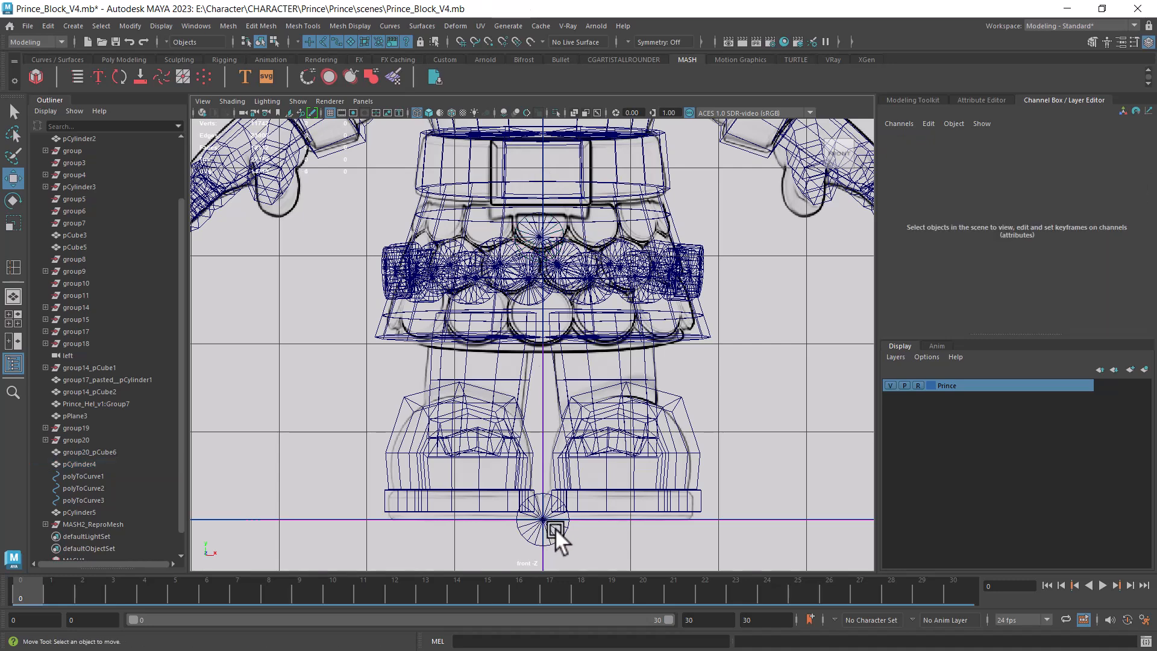
{"action": "left_click", "coordinate": [554, 529]}
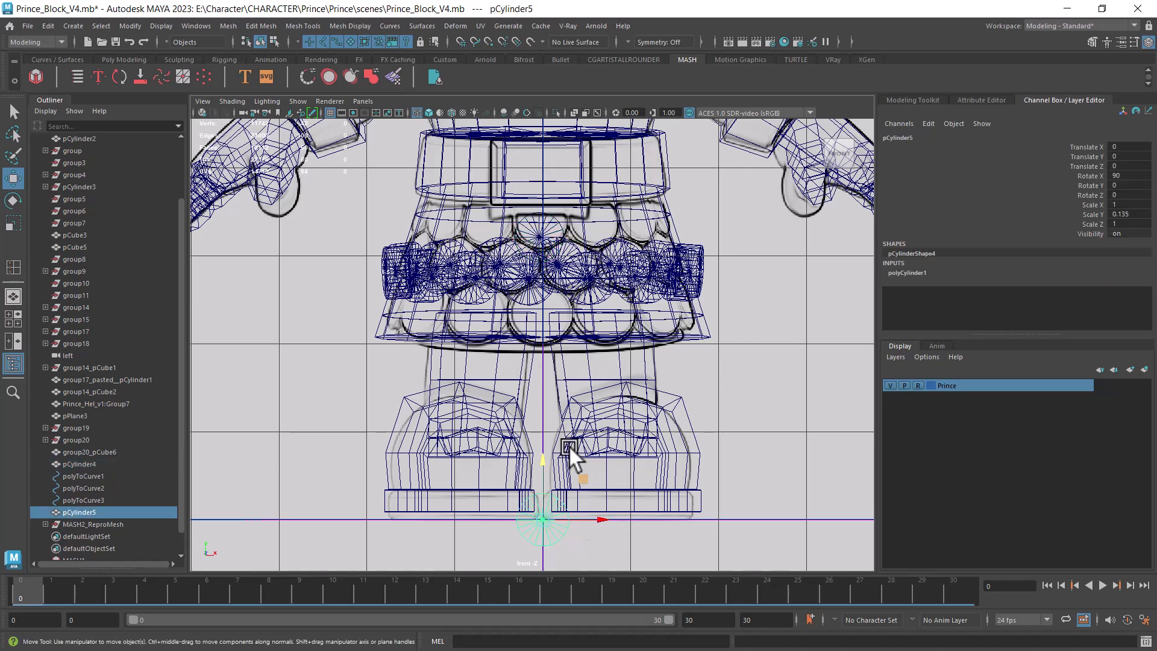
- Move pCylinder4 down from the skirt to the origin so it is centred on the disc there
{"action": "left_click", "coordinate": [554, 232]}
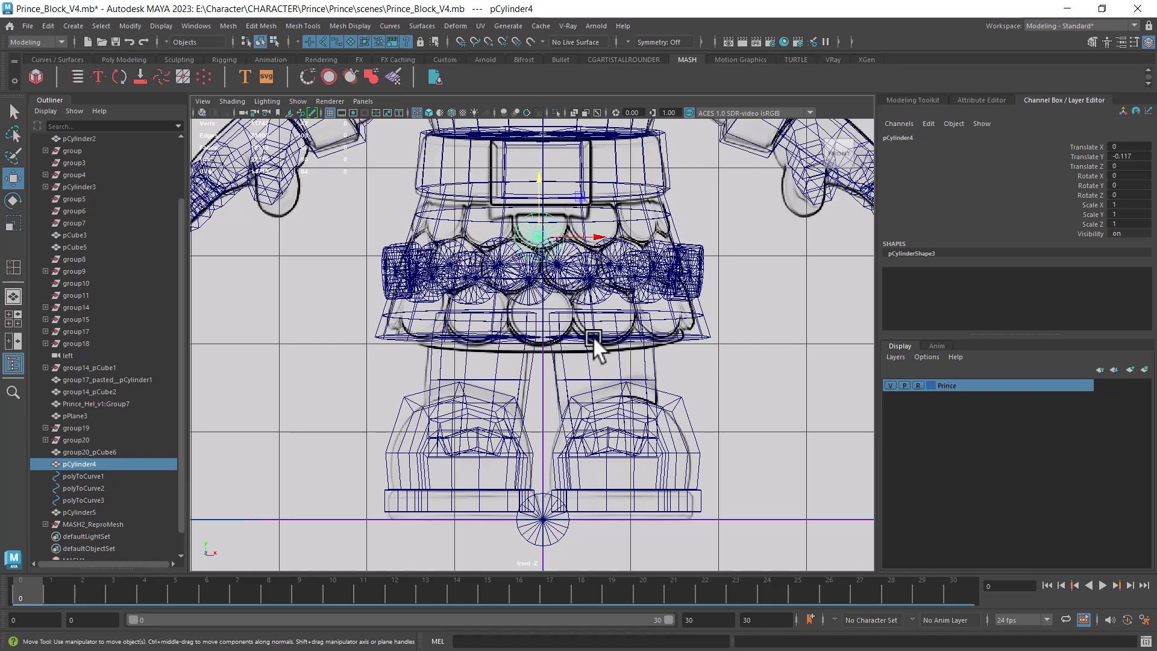
{"action": "left_click_drag", "start_coordinate": [542, 195], "coordinate": [552, 473]}
{"action": "right_click_drag", "start_coordinate": [621, 536], "coordinate": [665, 565], "text": "alt"}
{"action": "middle_click_drag", "start_coordinate": [665, 565], "coordinate": [595, 358], "text": "alt"}
{"action": "right_click_drag", "start_coordinate": [595, 359], "coordinate": [520, 468], "text": "alt"}
{"action": "left_click_drag", "start_coordinate": [508, 438], "coordinate": [517, 432]}
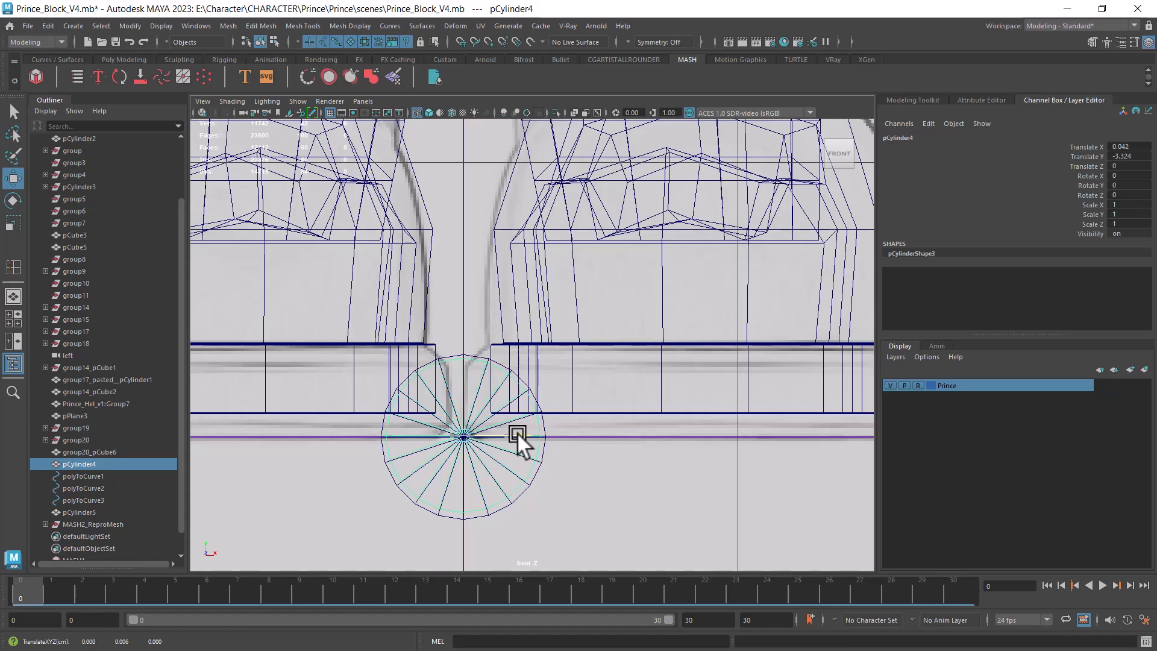
- Select pCylinder4 with the upper skirt curve, hide all other objects, and display the scene shaded
{"action": "scroll", "coordinate": [609, 443], "scroll_direction": "down", "scroll_amount": 9}
{"action": "scroll", "coordinate": [630, 452], "scroll_direction": "up", "scroll_amount": 1}
{"action": "left_click_drag", "start_coordinate": [630, 452], "coordinate": [645, 410], "text": "alt"}
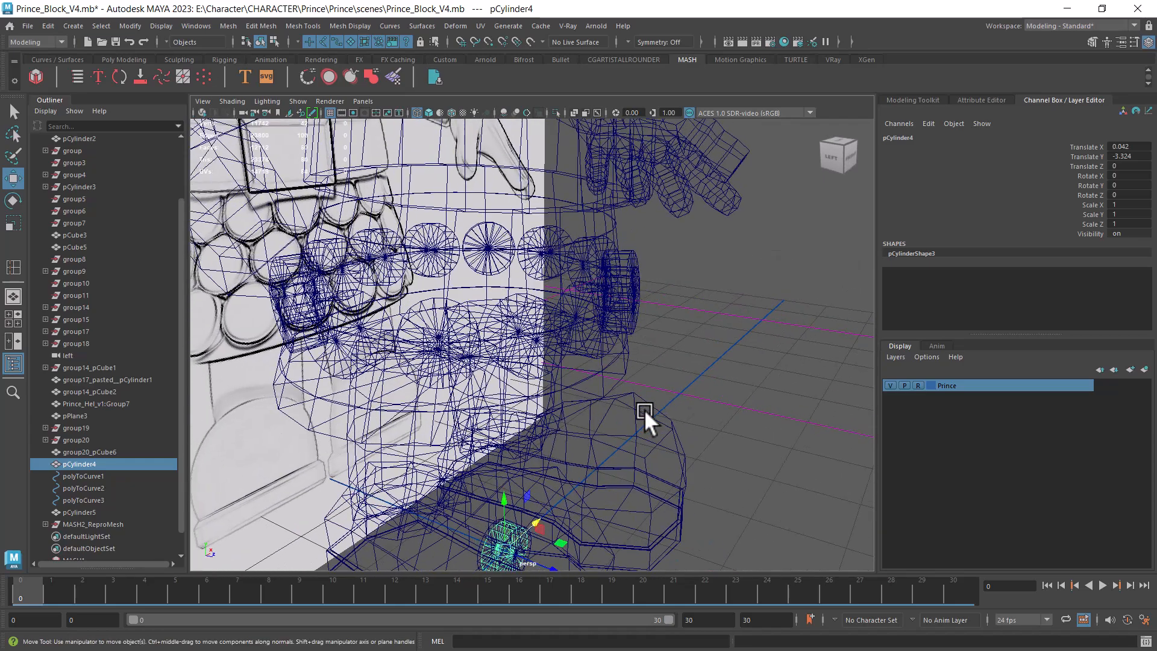
{"action": "left_click", "coordinate": [612, 224], "text": "shift"}
{"action": "key", "text": "ctrl+z"}
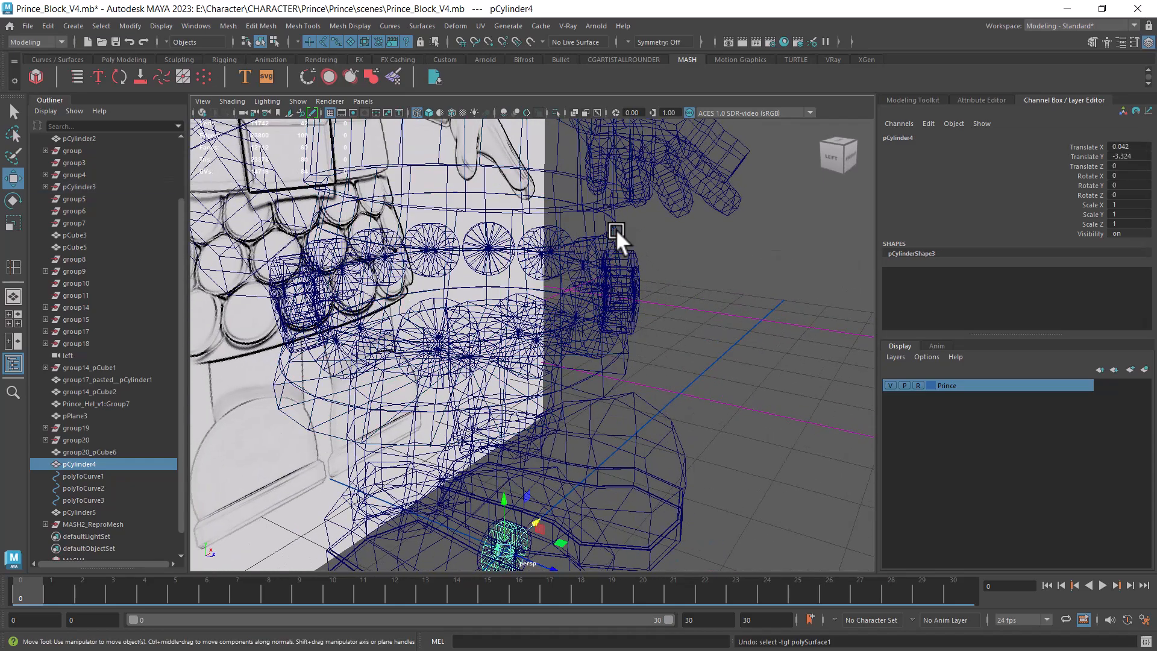
{"action": "left_click", "coordinate": [613, 230], "text": "shift"}
{"action": "key", "text": "alt+h"}
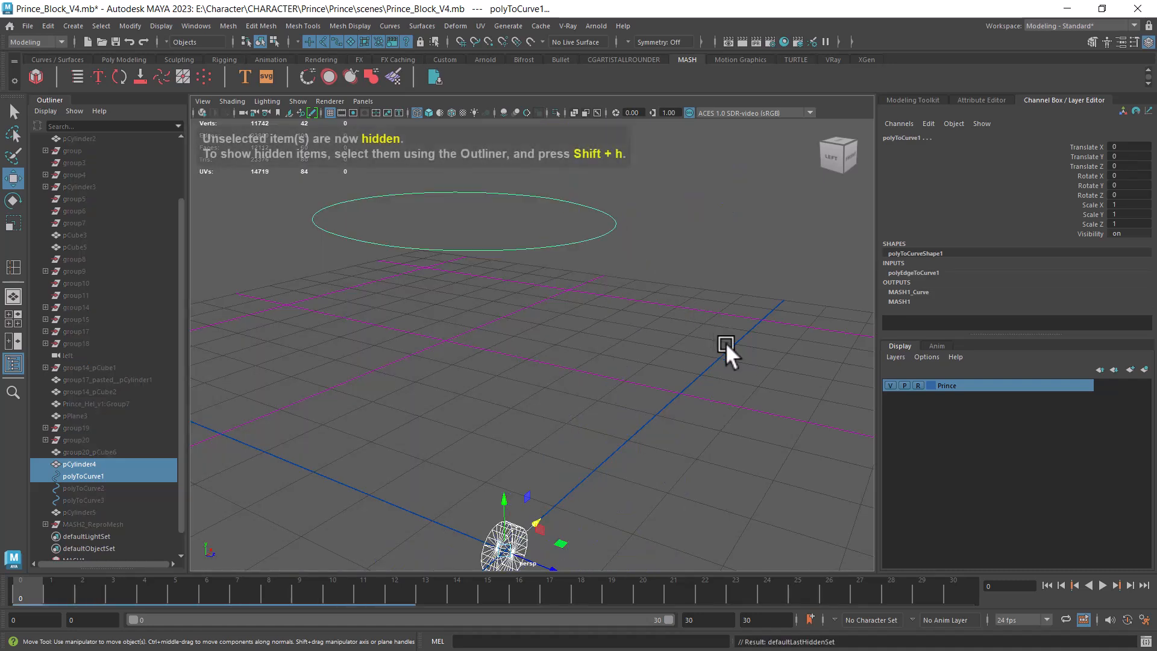
{"action": "key", "text": "5"}
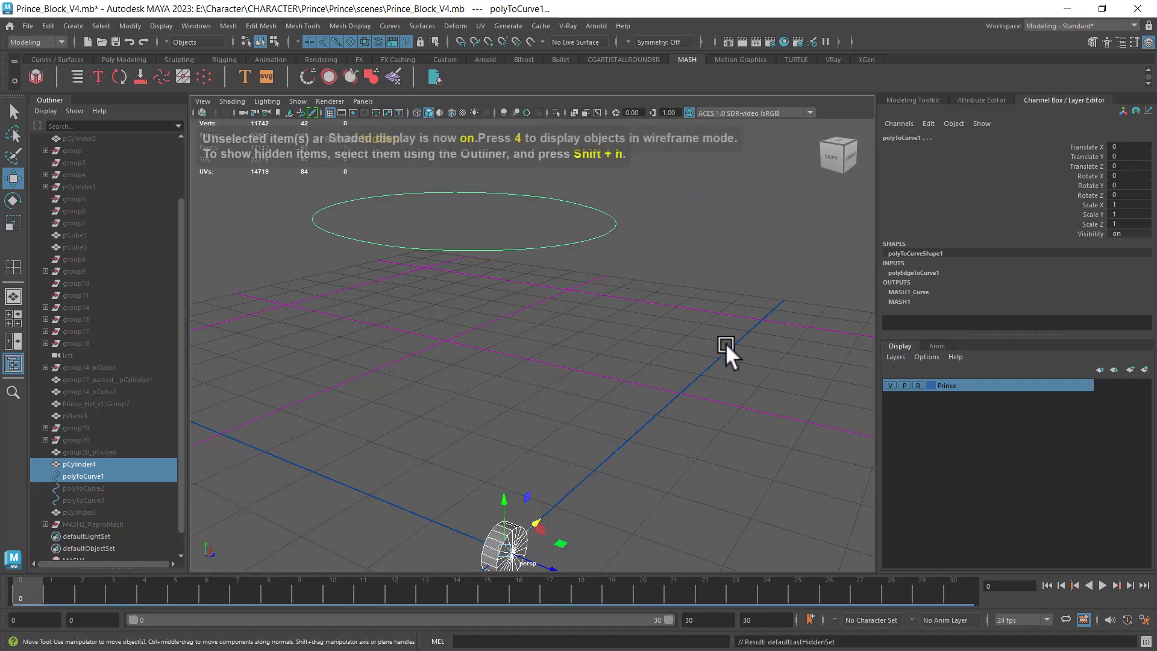
- Try creating a MASH network from pCylinder4 alone, undo it, and bring back the last hidden objects
{"action": "left_click", "coordinate": [716, 362]}
{"action": "left_click", "coordinate": [511, 535]}
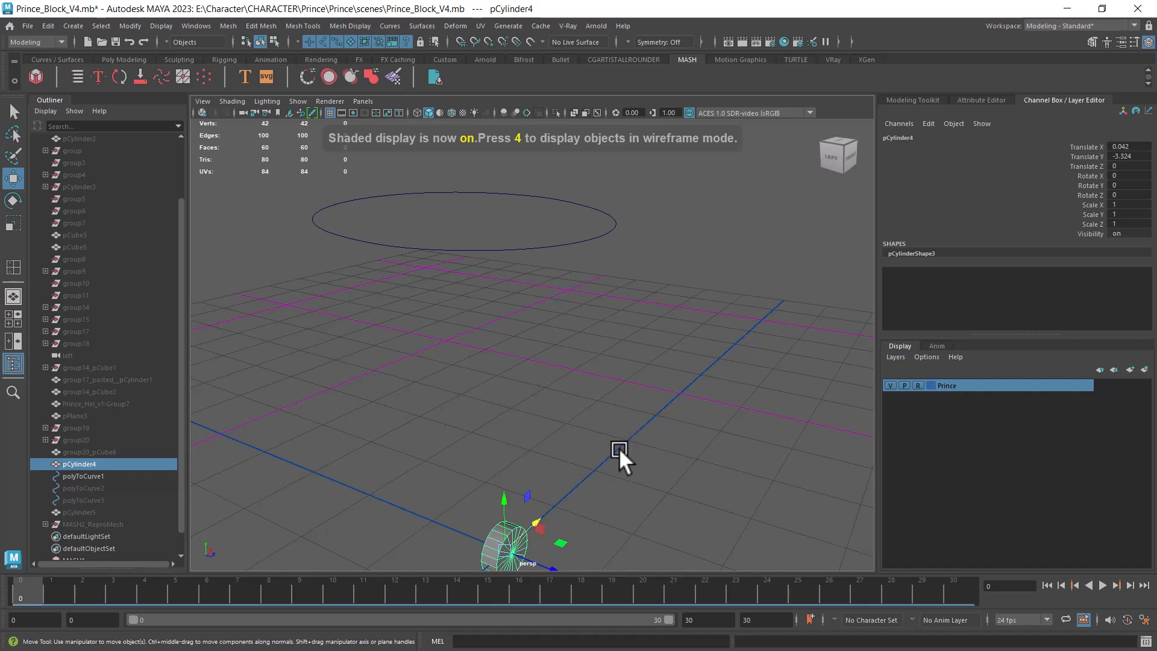
{"action": "left_click_drag", "start_coordinate": [585, 427], "coordinate": [497, 491]}
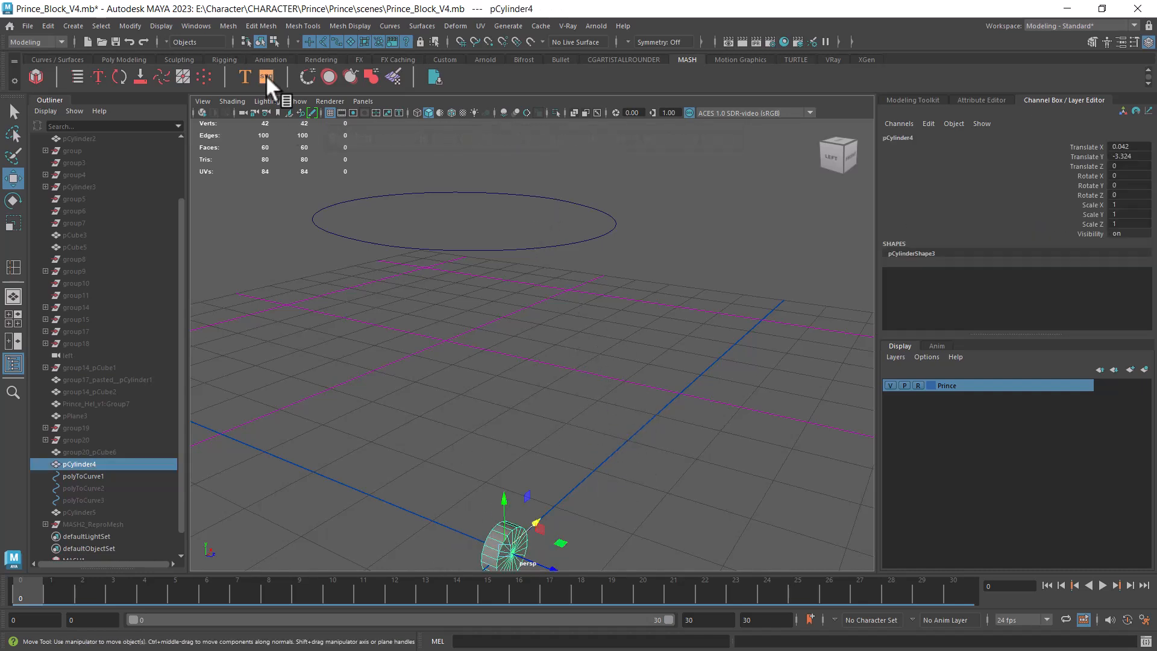
{"action": "left_click", "coordinate": [39, 76]}
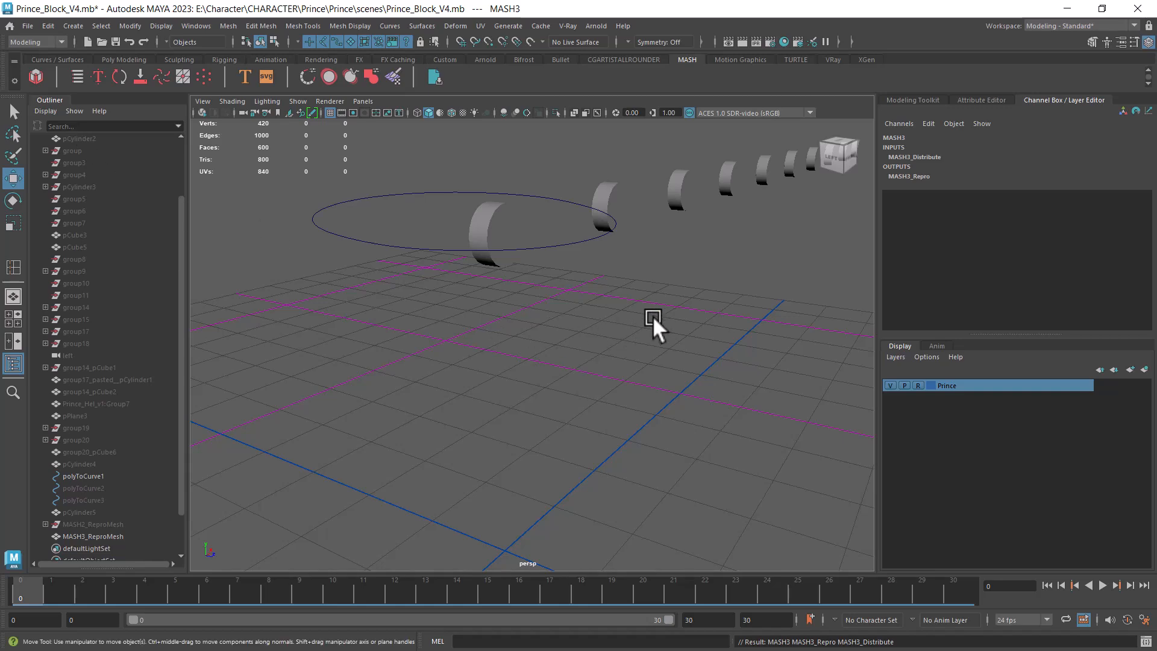
{"action": "key", "text": "ctrl+z"}
{"action": "right_click_drag", "start_coordinate": [655, 334], "coordinate": [610, 328], "text": "alt"}
{"action": "key", "text": "ctrl+shift+h"}
- Hide the legs and boots mesh and the disc pCylinder5 at the origin
{"action": "left_click_drag", "start_coordinate": [616, 329], "coordinate": [602, 441], "text": "alt"}
{"action": "left_click", "coordinate": [602, 441]}
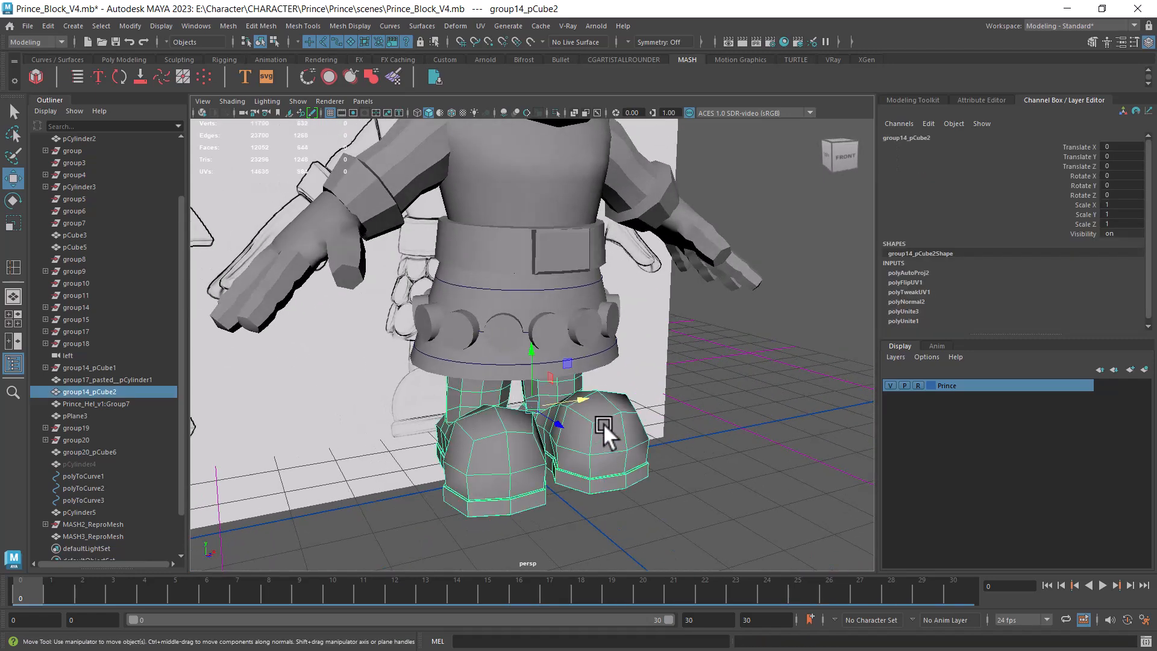
{"action": "key", "text": "ctrl+h"}
{"action": "left_click", "coordinate": [531, 470]}
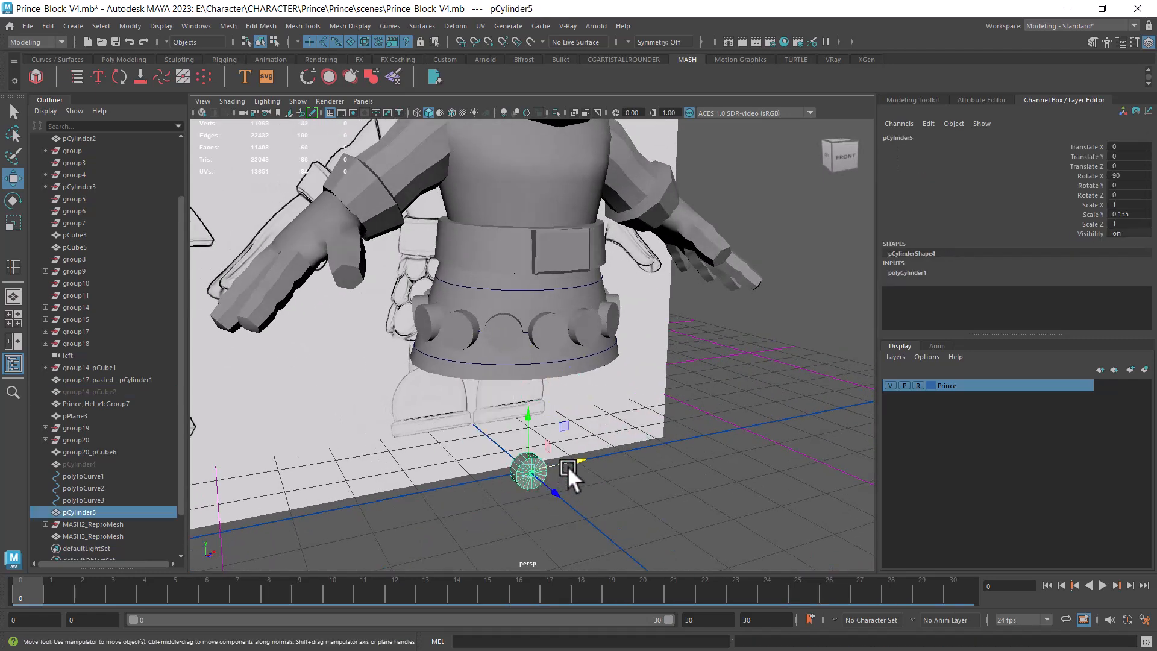
{"action": "key", "text": "ctrl+h"}
{"action": "left_click_drag", "start_coordinate": [532, 465], "coordinate": [609, 355], "text": "alt"}
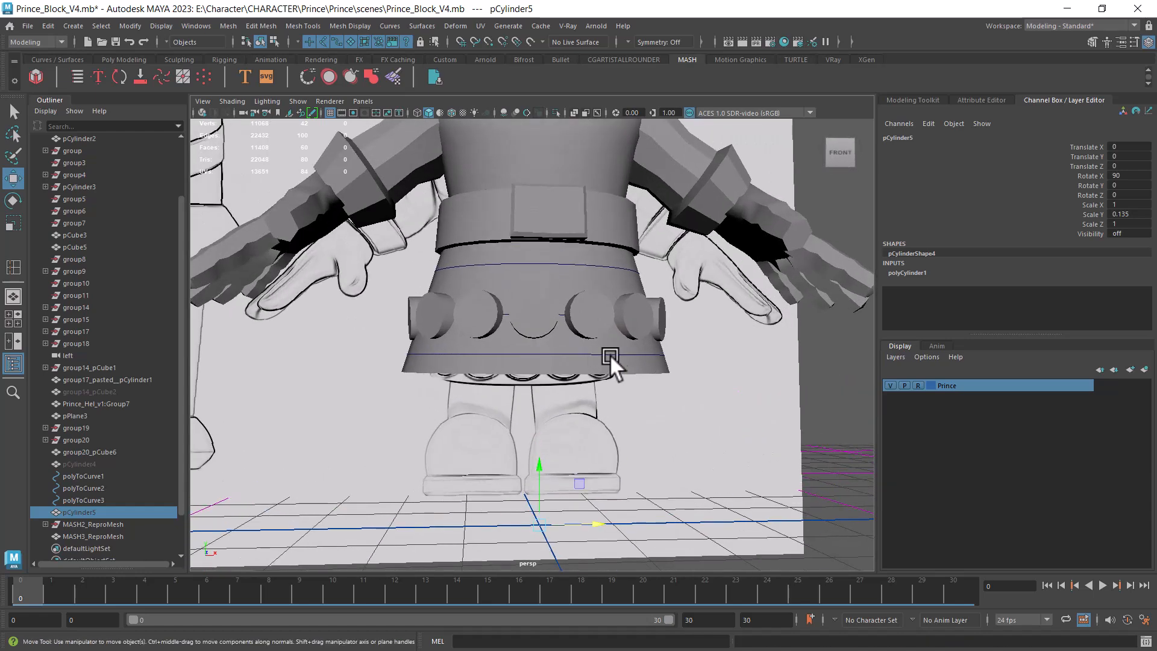
- Show all hidden objects in the scene
{"action": "left_click", "coordinate": [161, 26]}
{"action": "mouse_move", "coordinate": [219, 106]}
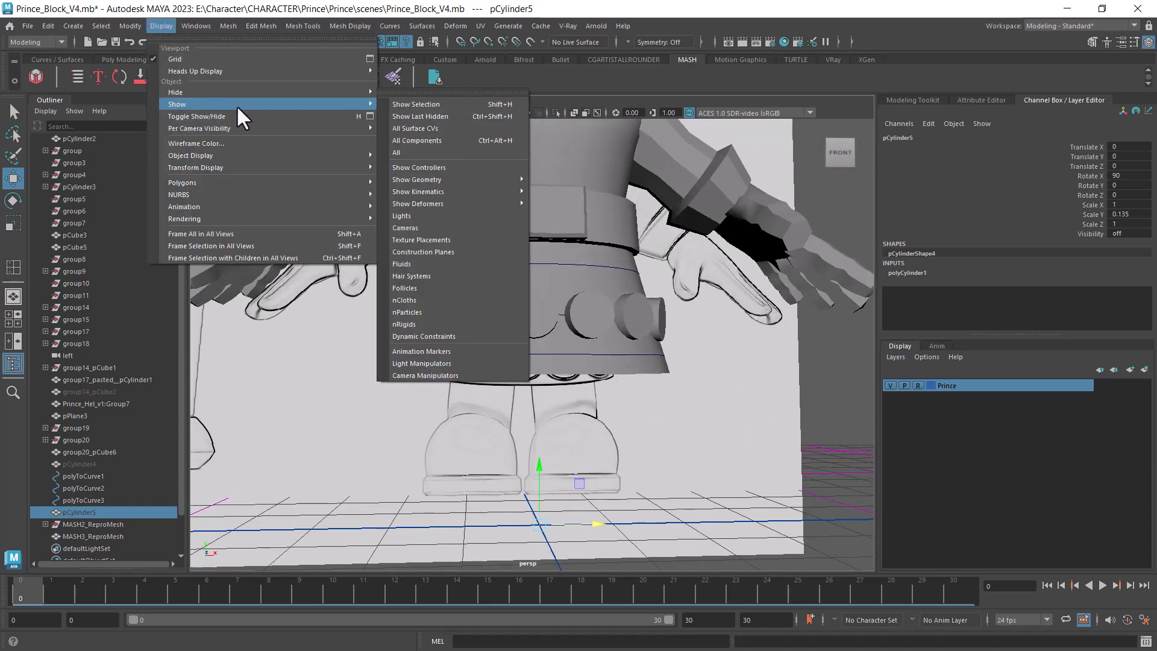
{"action": "left_click", "coordinate": [453, 152]}
{"action": "left_click_drag", "start_coordinate": [627, 241], "coordinate": [623, 410], "text": "alt"}
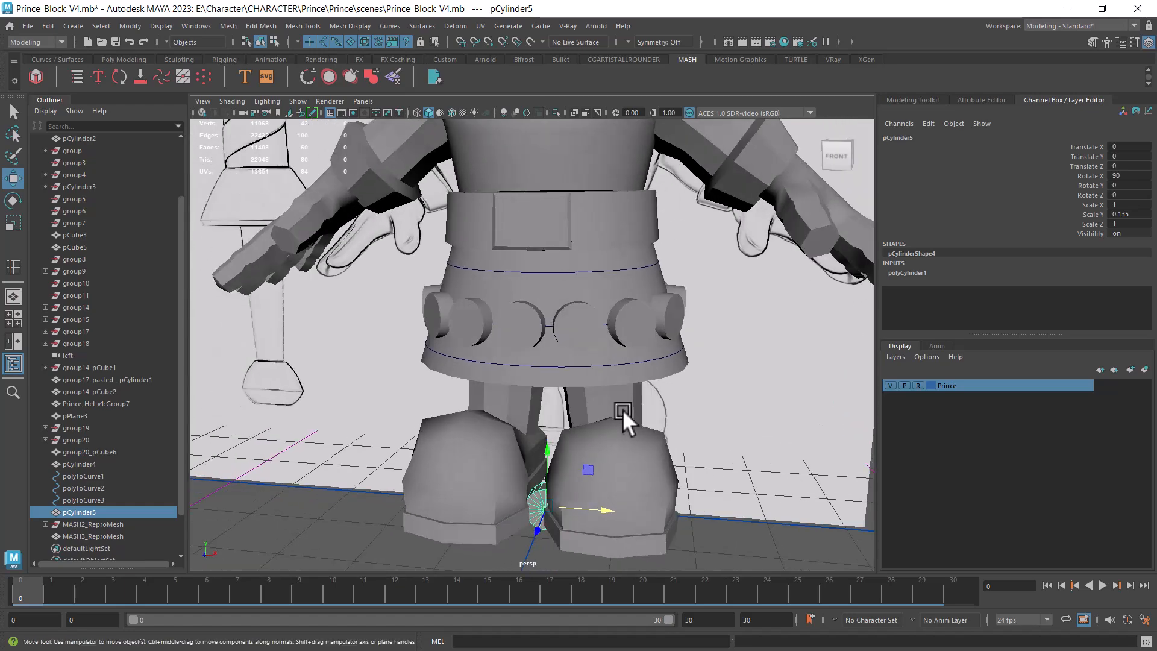
- Delete the overlapping disc pCylinder5 at the origin, using the front wireframe view
{"action": "key", "text": "4"}
{"action": "key", "text": "space"}
{"action": "left_click_drag", "start_coordinate": [610, 357], "coordinate": [613, 387]}
{"action": "middle_click_drag", "start_coordinate": [600, 318], "coordinate": [602, 421], "text": "alt"}
{"action": "key", "text": "f"}
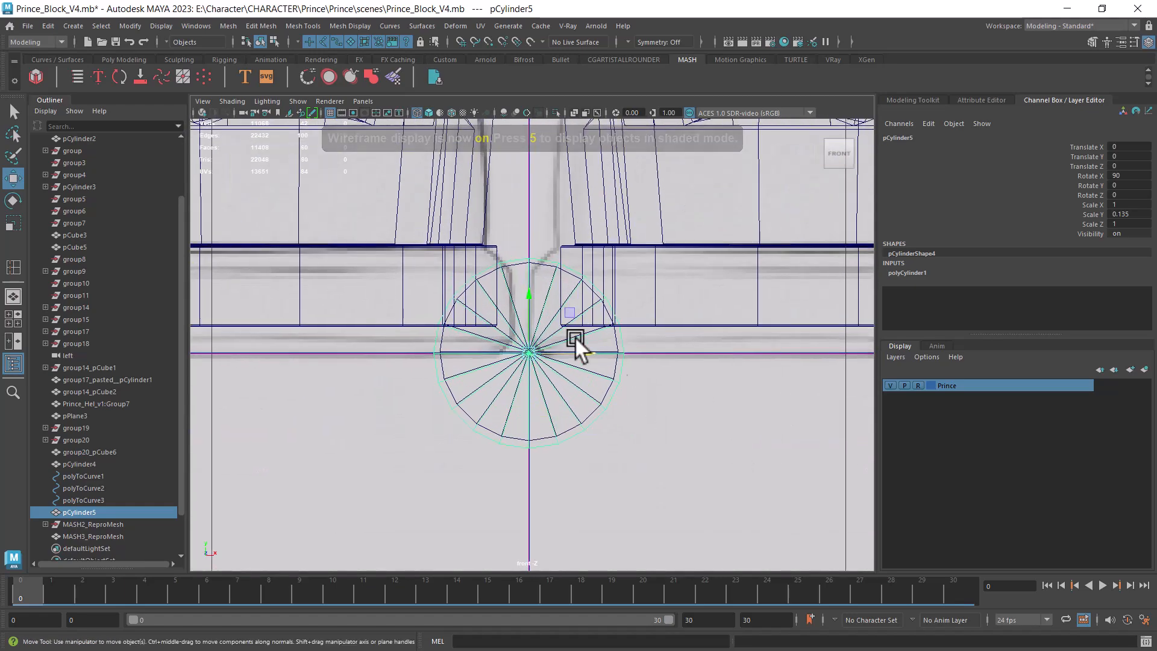
{"action": "key", "text": "Delete"}
- Select the remaining disc at the origin together with the upper skirt curve and hide everything else in shaded display
{"action": "left_click_drag", "start_coordinate": [564, 465], "coordinate": [594, 417]}
{"action": "key", "text": "space"}
{"action": "left_click_drag", "start_coordinate": [583, 199], "coordinate": [636, 400], "text": "alt"}
{"action": "scroll", "coordinate": [636, 401], "scroll_direction": "down", "scroll_amount": 2}
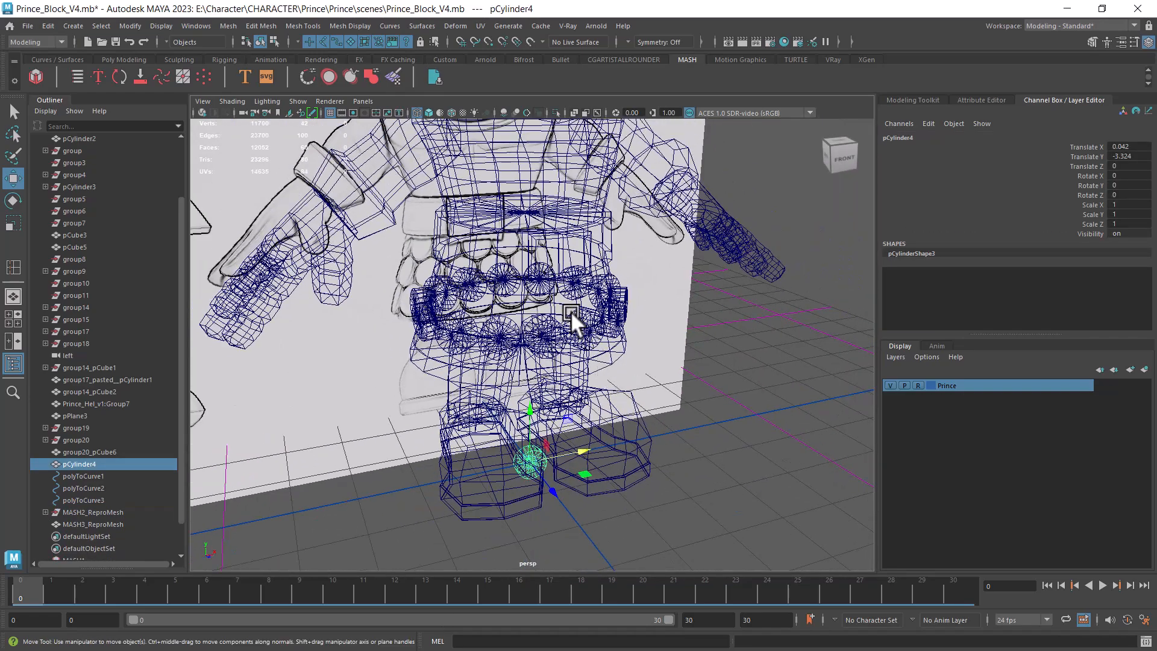
{"action": "key", "text": "5"}
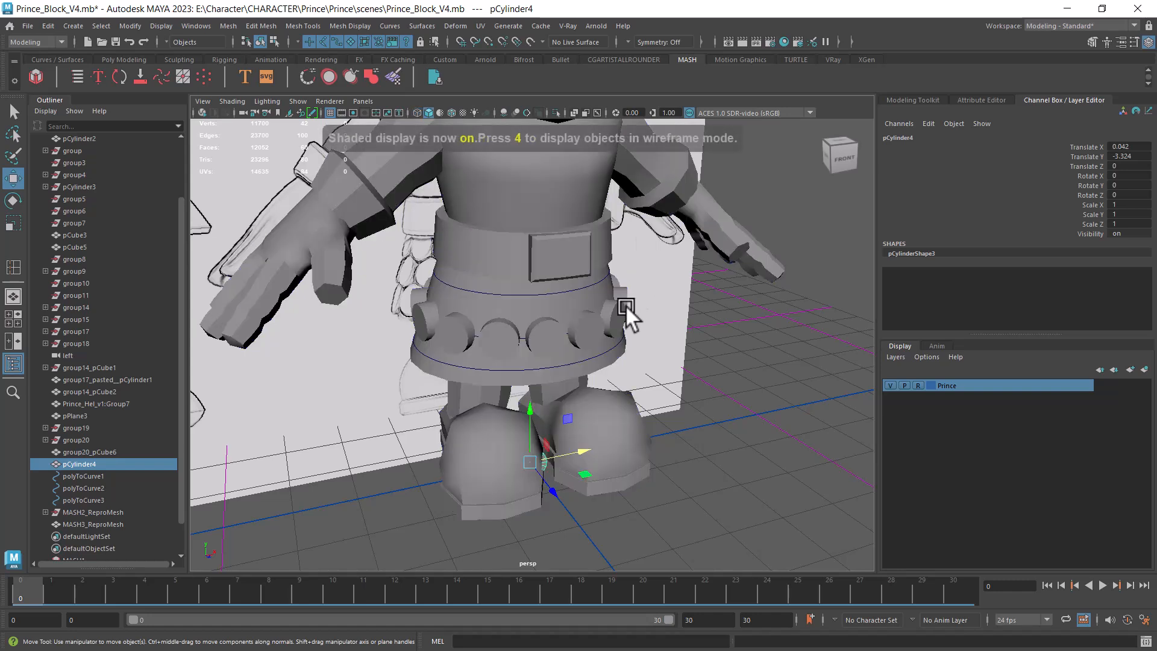
{"action": "scroll", "coordinate": [626, 294], "scroll_direction": "up", "scroll_amount": 3}
{"action": "left_click", "coordinate": [605, 265], "text": "shift"}
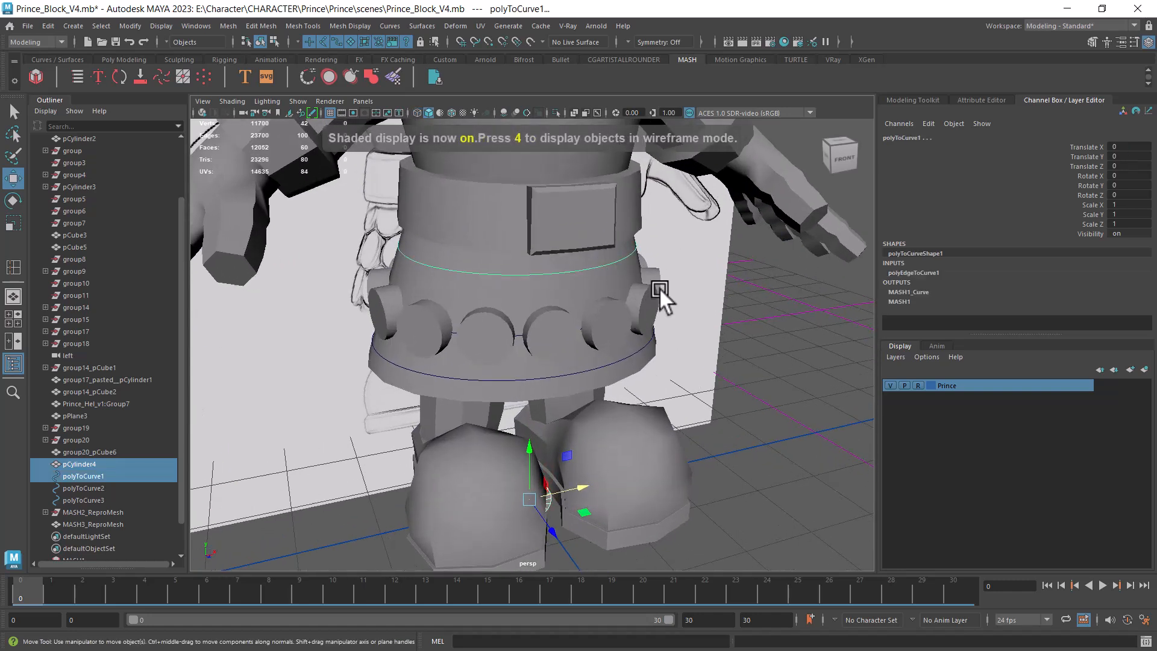
{"action": "key", "text": "alt+h"}
- Delete the construction history of the selected disc and curve
{"action": "left_click", "coordinate": [49, 26]}
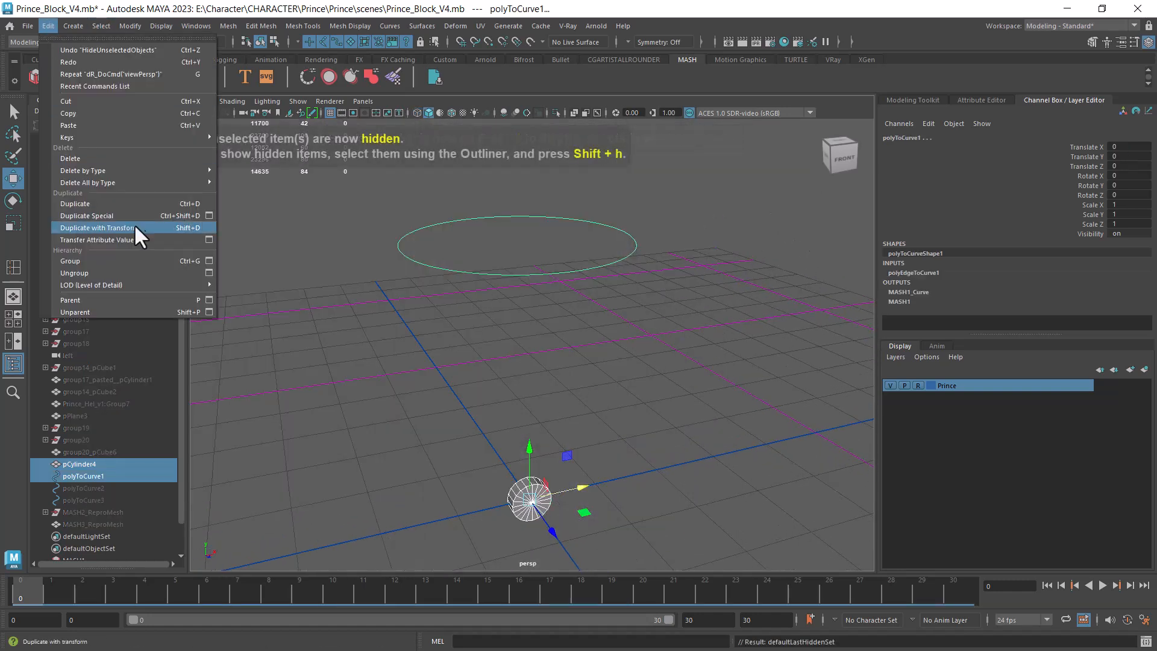
{"action": "mouse_move", "coordinate": [169, 170]}
{"action": "left_click", "coordinate": [281, 171]}
- Freeze all transform channels of the disc pCylinder4
{"action": "left_click_drag", "start_coordinate": [628, 453], "coordinate": [449, 575]}
{"action": "left_click_drag", "start_coordinate": [1119, 146], "coordinate": [1093, 236]}
{"action": "right_click", "coordinate": [1081, 217]}
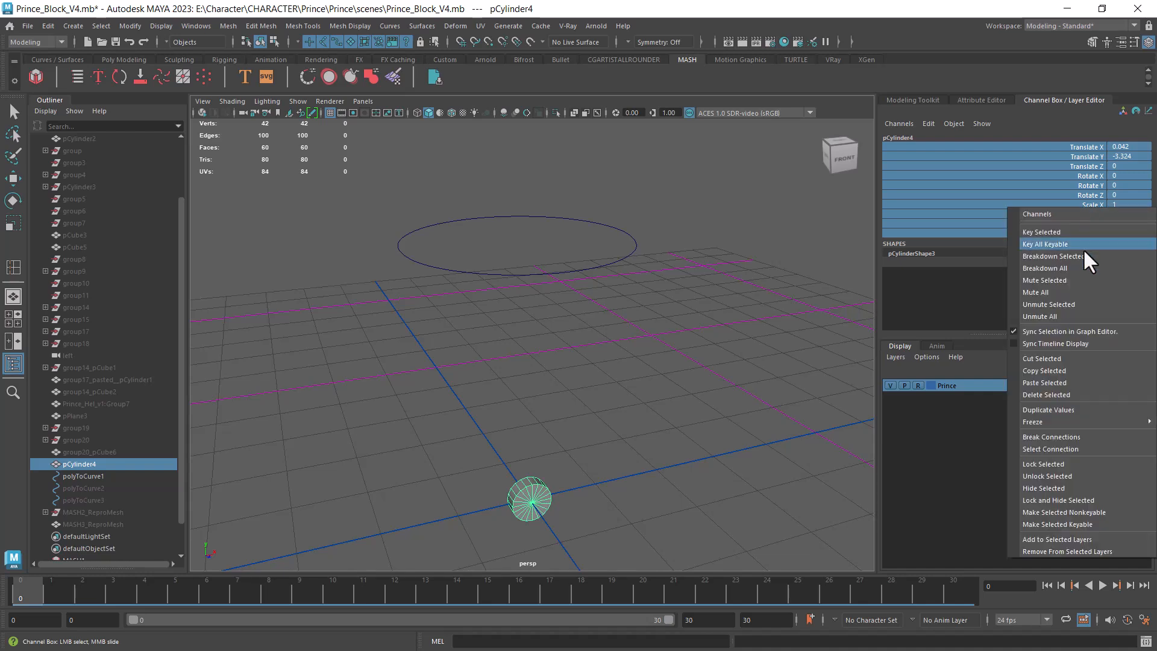
{"action": "mouse_move", "coordinate": [1075, 422]}
{"action": "left_click", "coordinate": [952, 458]}
- Create a MASH network from the disc at the origin
{"action": "left_click_drag", "start_coordinate": [541, 468], "coordinate": [478, 555]}
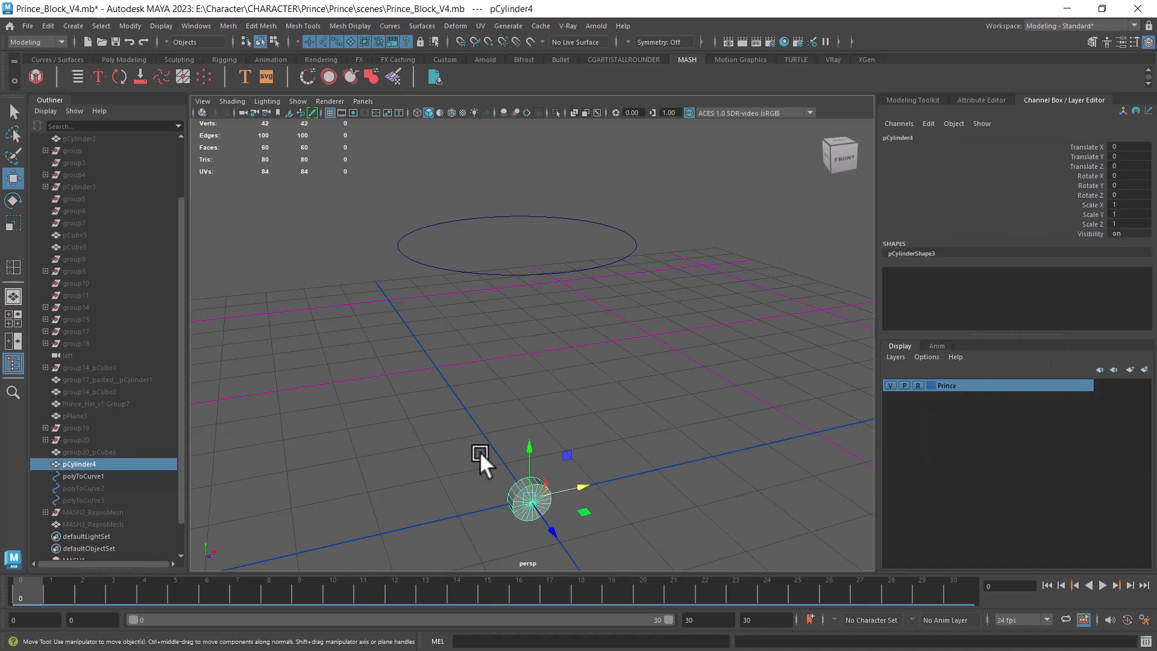
{"action": "left_click", "coordinate": [33, 77]}
{"action": "scroll", "coordinate": [604, 370], "scroll_direction": "down", "scroll_amount": 2}
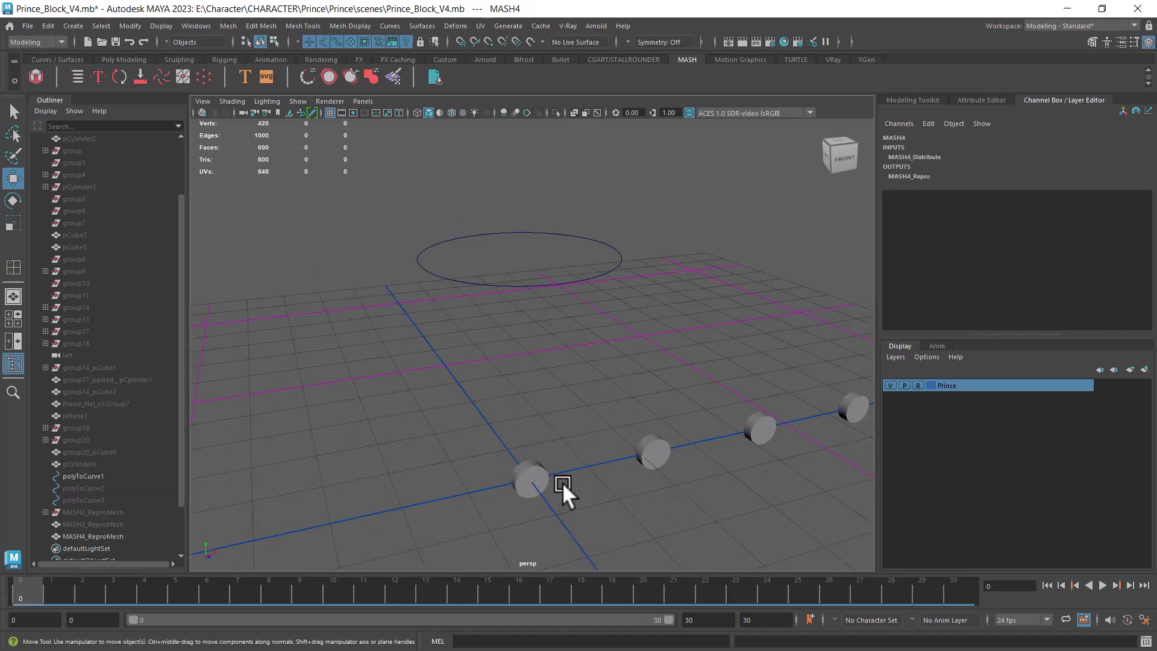
- Select the MASH4_ReproMesh discs and add a Curve node to the MASH4 network
{"action": "left_click", "coordinate": [534, 472]}
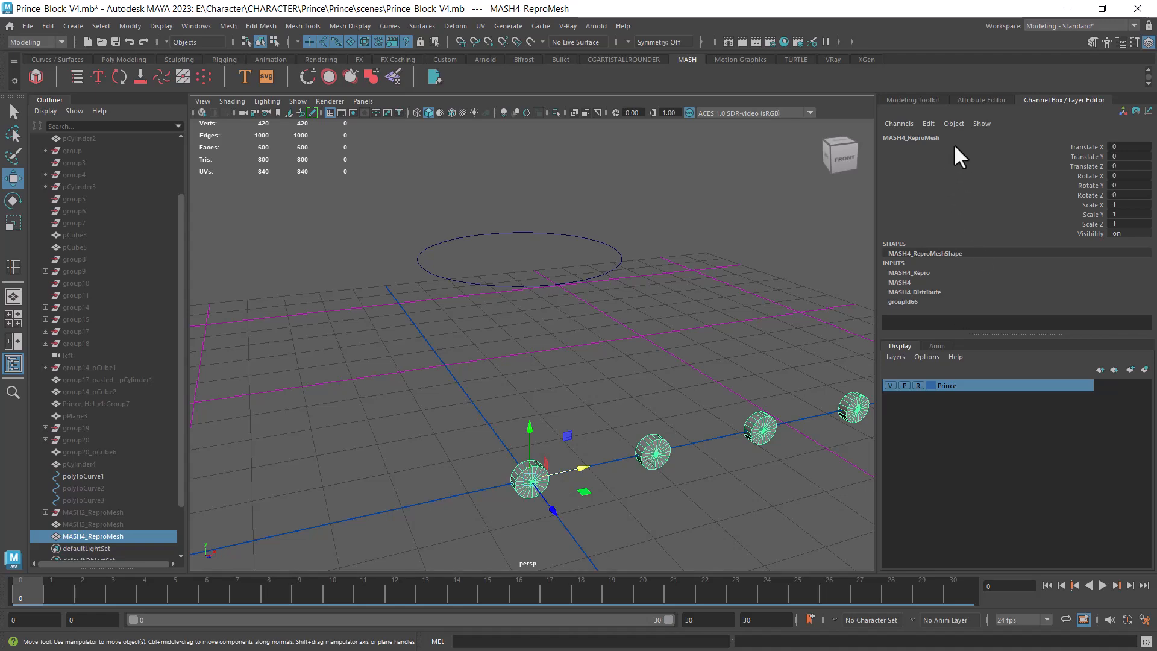
{"action": "left_click", "coordinate": [937, 103]}
{"action": "left_click", "coordinate": [1088, 98]}
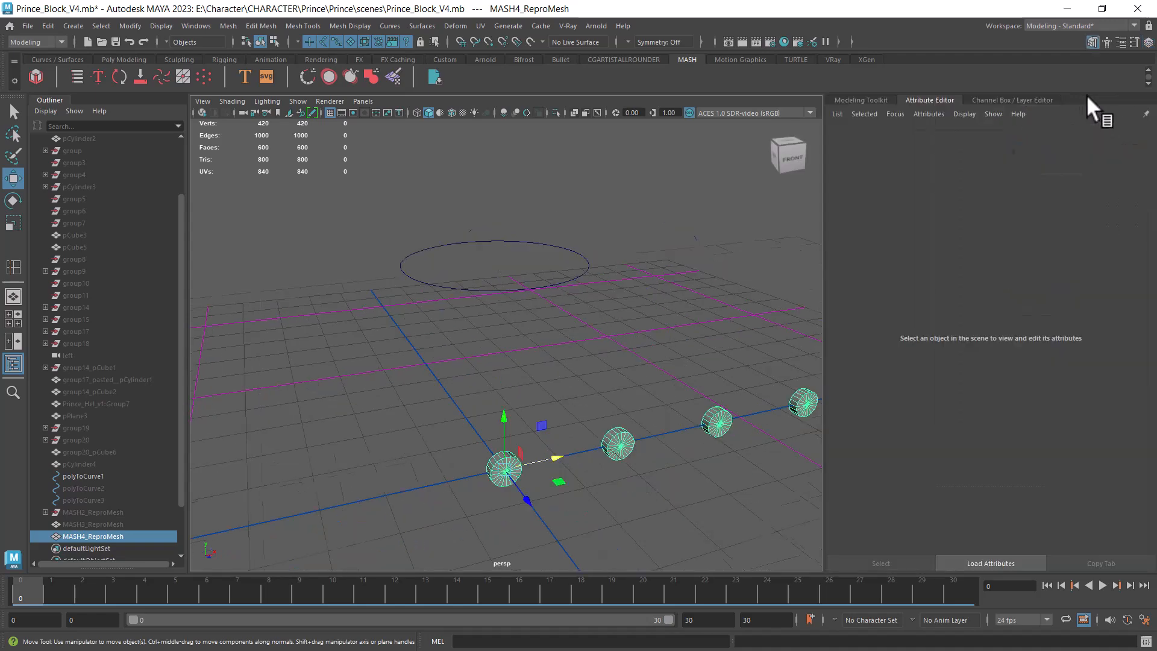
{"action": "key", "text": "ctrl+a"}
{"action": "key", "text": "ctrl+a"}
{"action": "key", "text": "ctrl+a"}
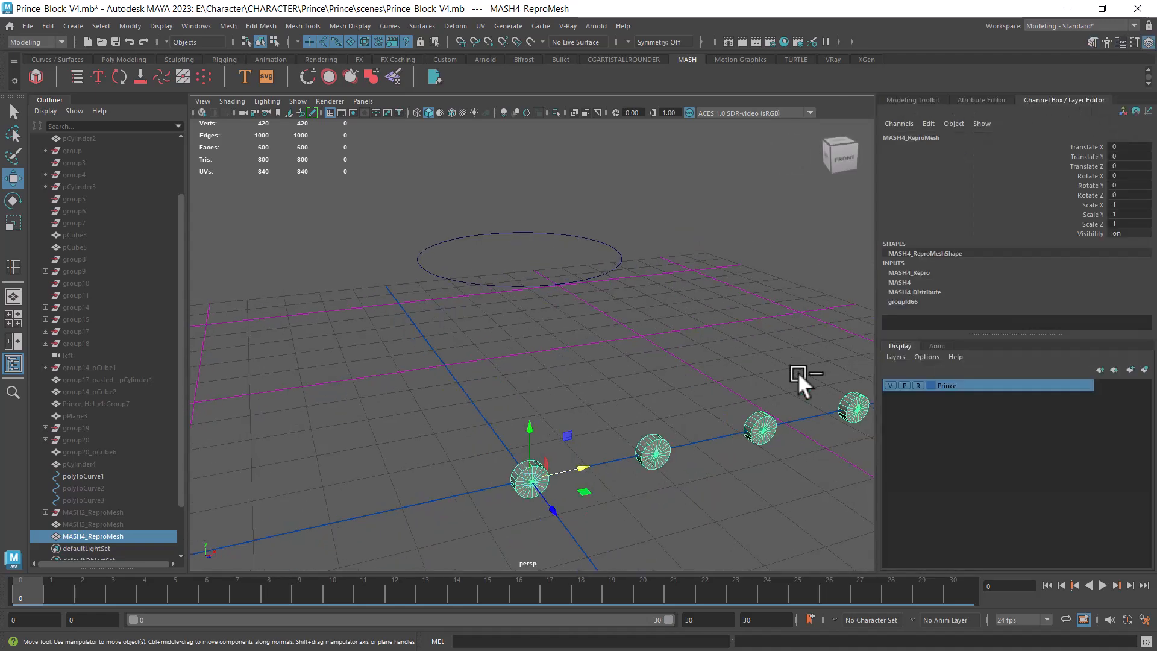
{"action": "key", "text": "ctrl+a"}
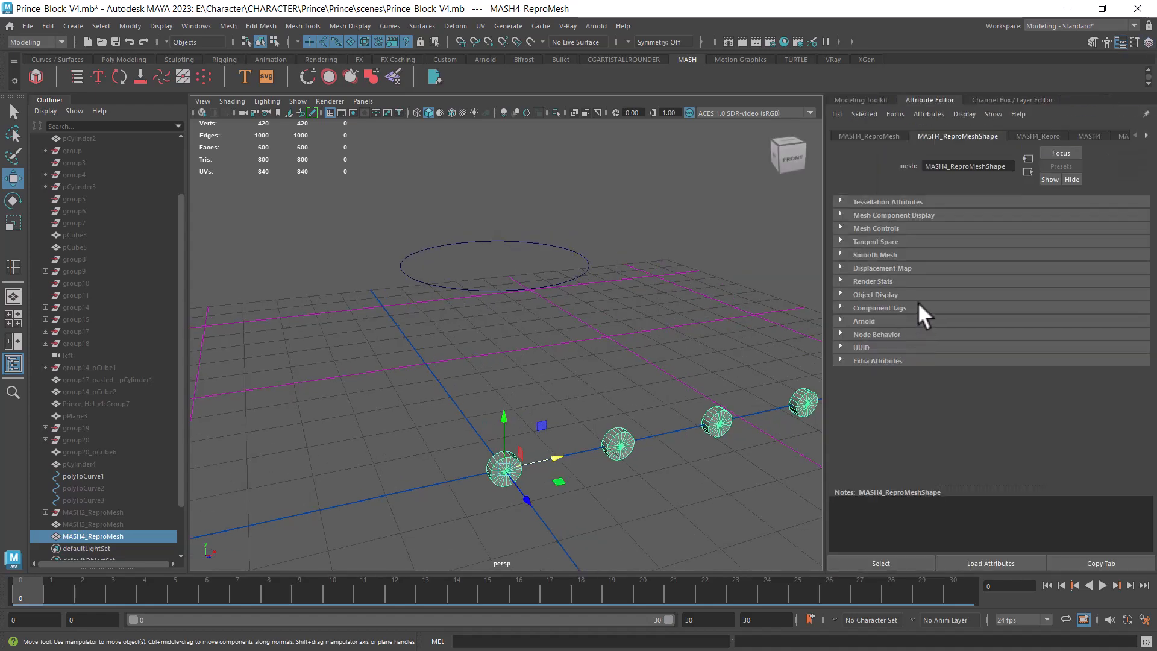
{"action": "left_click", "coordinate": [870, 99]}
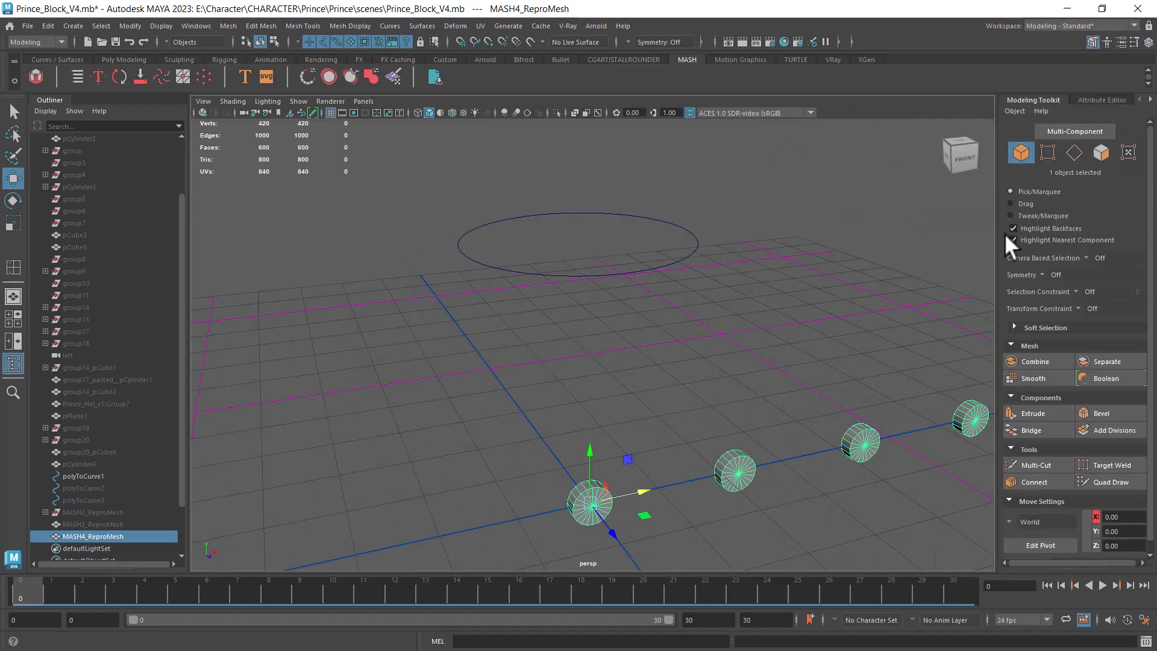
{"action": "left_click", "coordinate": [1113, 98]}
{"action": "left_click", "coordinate": [1037, 136]}
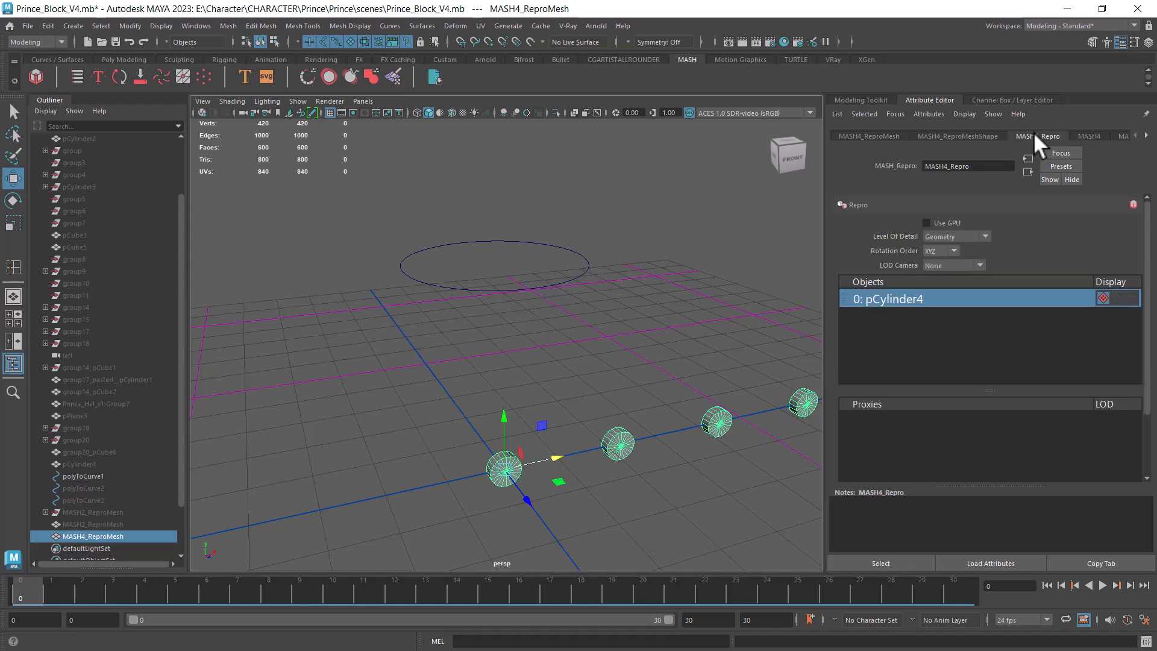
{"action": "left_click", "coordinate": [1084, 135]}
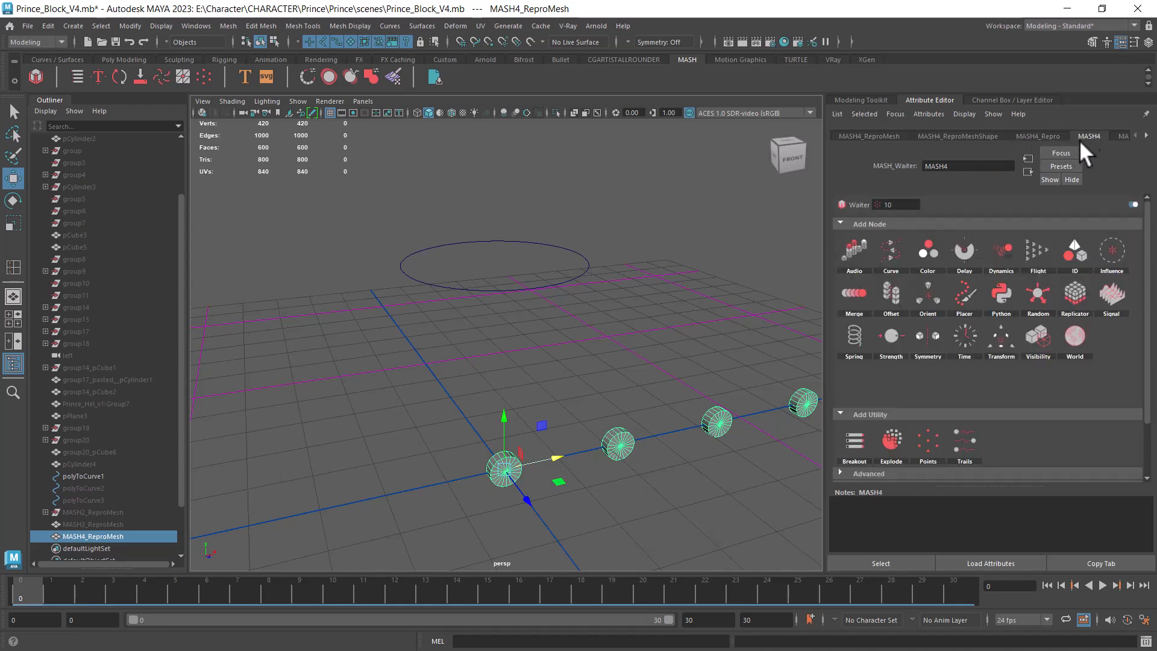
{"action": "left_click", "coordinate": [893, 253]}
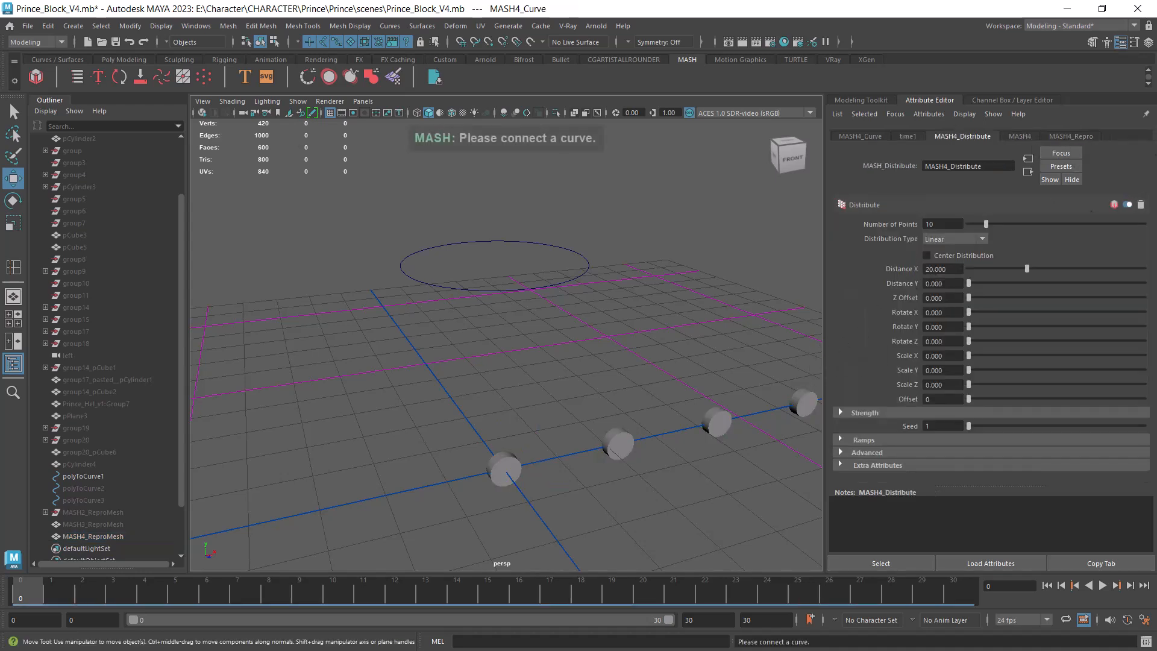
- Connect polyToCurve1 as the input curve of the MASH4_Curve node
{"action": "left_click", "coordinate": [1025, 136]}
{"action": "left_click", "coordinate": [1065, 137]}
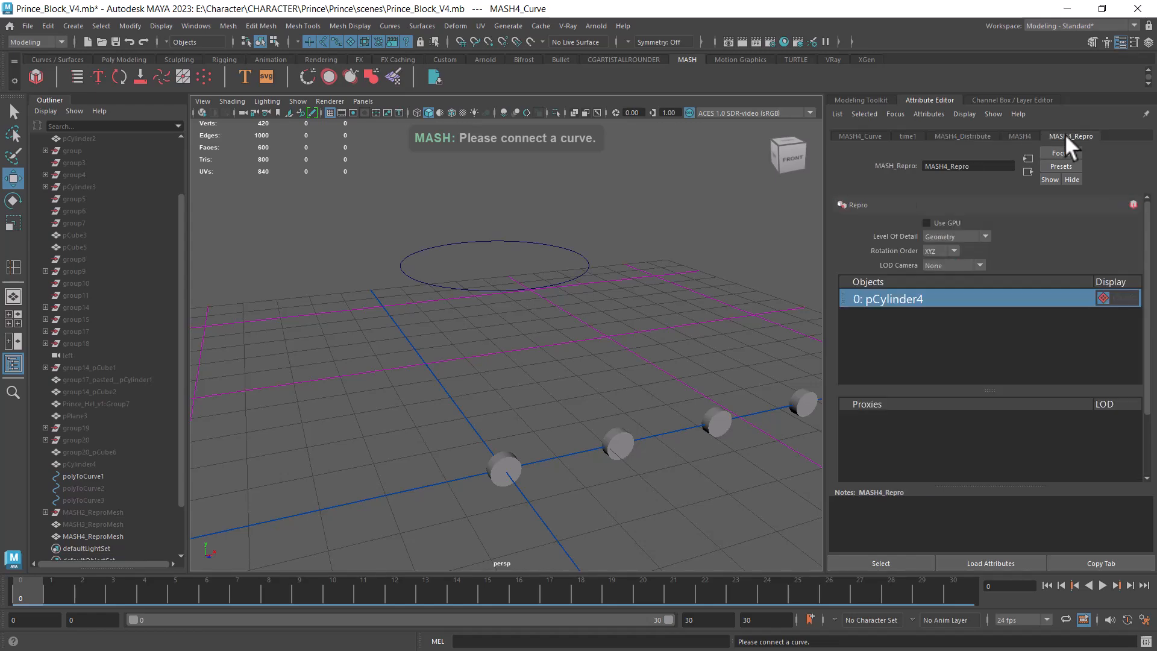
{"action": "left_click", "coordinate": [1020, 137]}
{"action": "left_click", "coordinate": [907, 136]}
{"action": "left_click", "coordinate": [863, 136]}
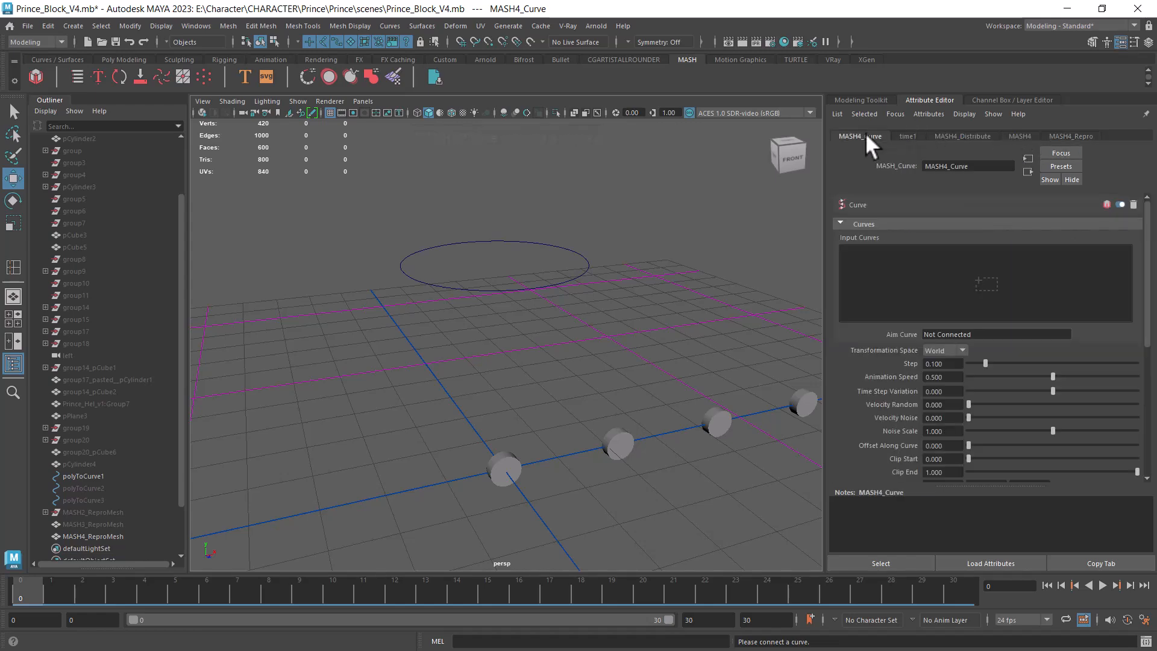
{"action": "left_click_drag", "start_coordinate": [69, 472], "coordinate": [894, 268]}
{"action": "right_click_drag", "start_coordinate": [798, 337], "coordinate": [691, 382], "text": "alt"}
- Set the distribution type of MASH4_Distribute to Initial State
{"action": "left_click", "coordinate": [909, 136]}
{"action": "left_click", "coordinate": [964, 137]}
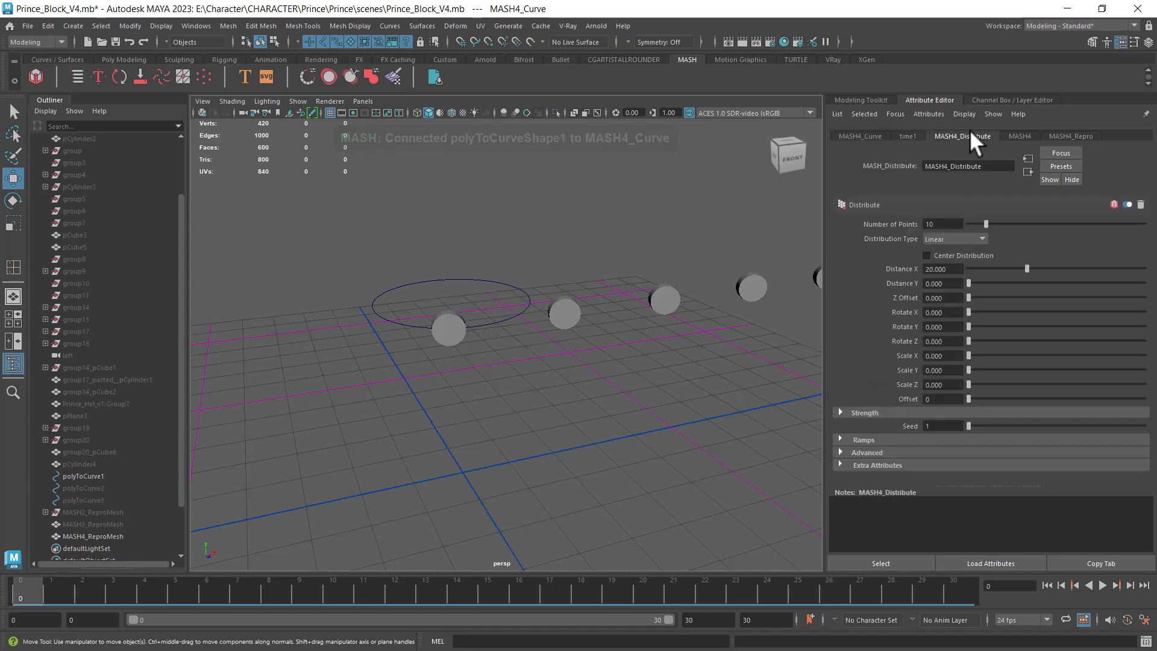
{"action": "left_click", "coordinate": [958, 240]}
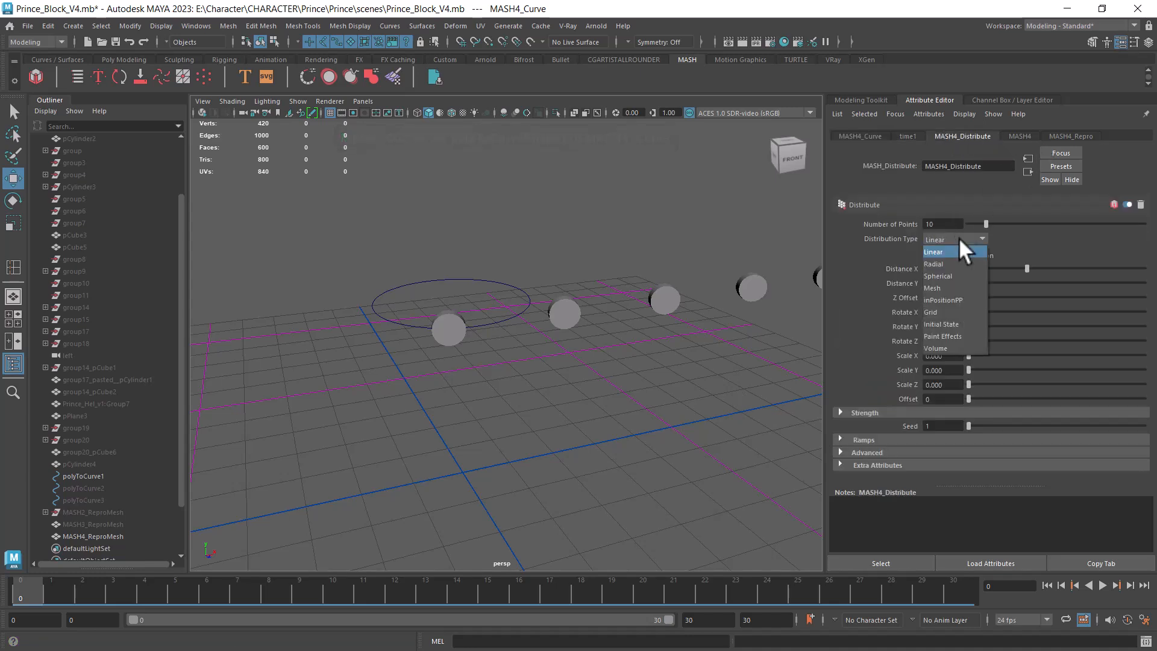
{"action": "left_click", "coordinate": [965, 324]}
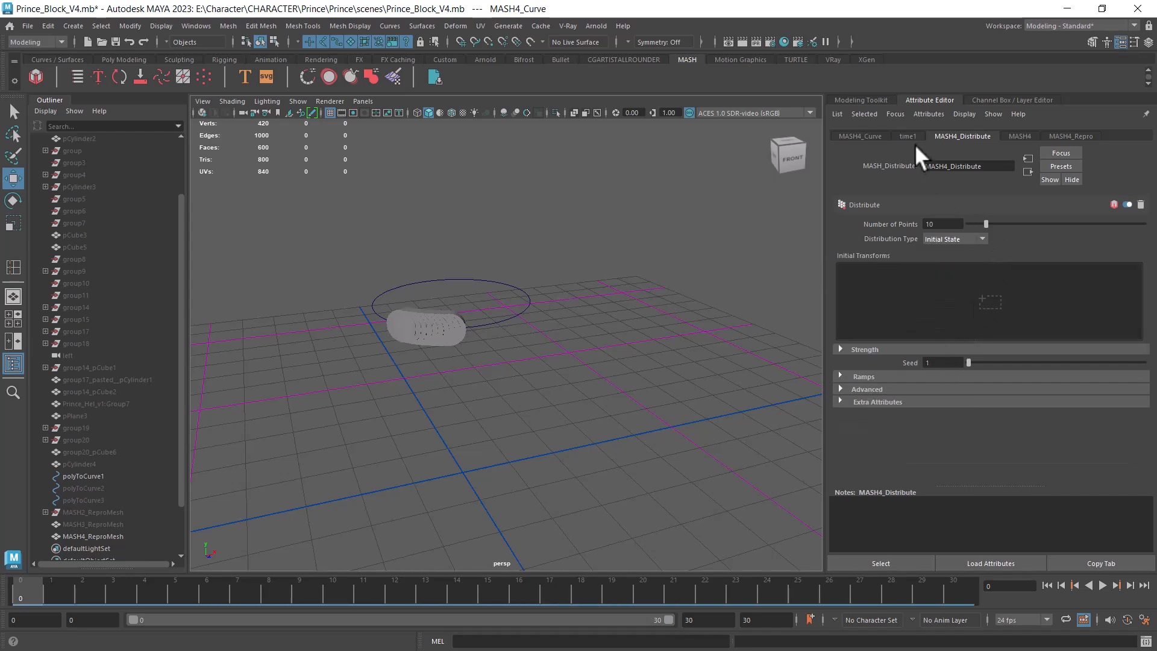
- Raise the MASH4_Curve Step value until the discs spread around the whole skirt curve
{"action": "left_click", "coordinate": [1021, 138]}
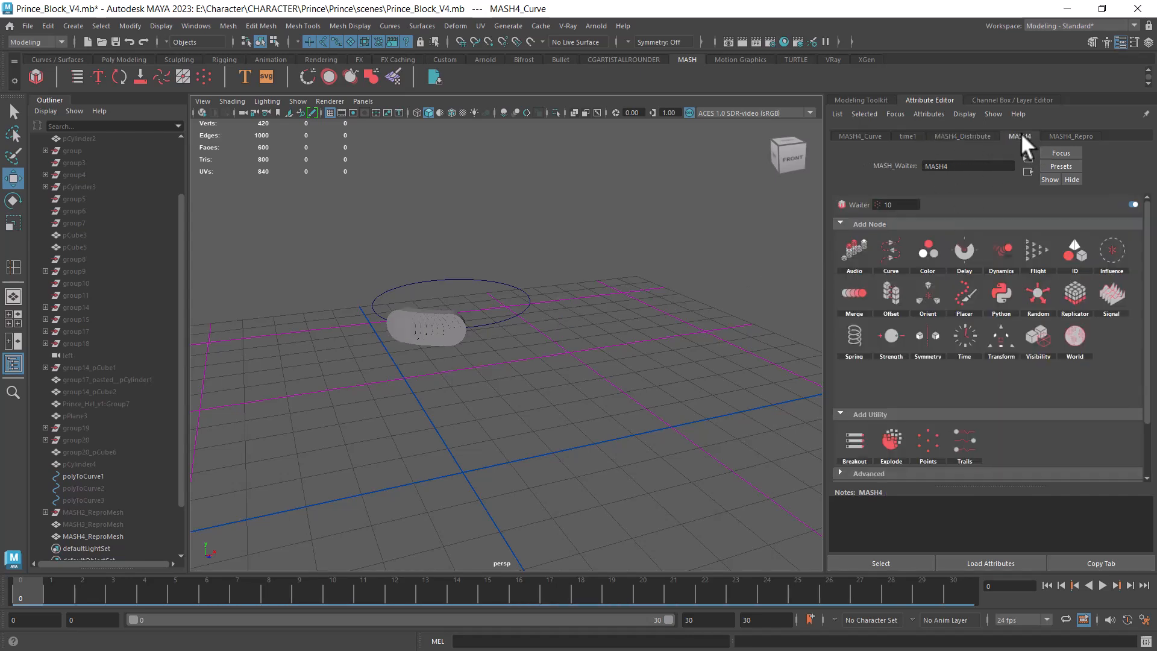
{"action": "left_click", "coordinate": [862, 137]}
{"action": "left_click_drag", "start_coordinate": [991, 361], "coordinate": [1155, 363]}
{"action": "right_click_drag", "start_coordinate": [630, 376], "coordinate": [713, 446], "text": "alt"}
{"action": "left_click_drag", "start_coordinate": [714, 446], "coordinate": [732, 410], "text": "alt"}
{"action": "left_click", "coordinate": [909, 137]}
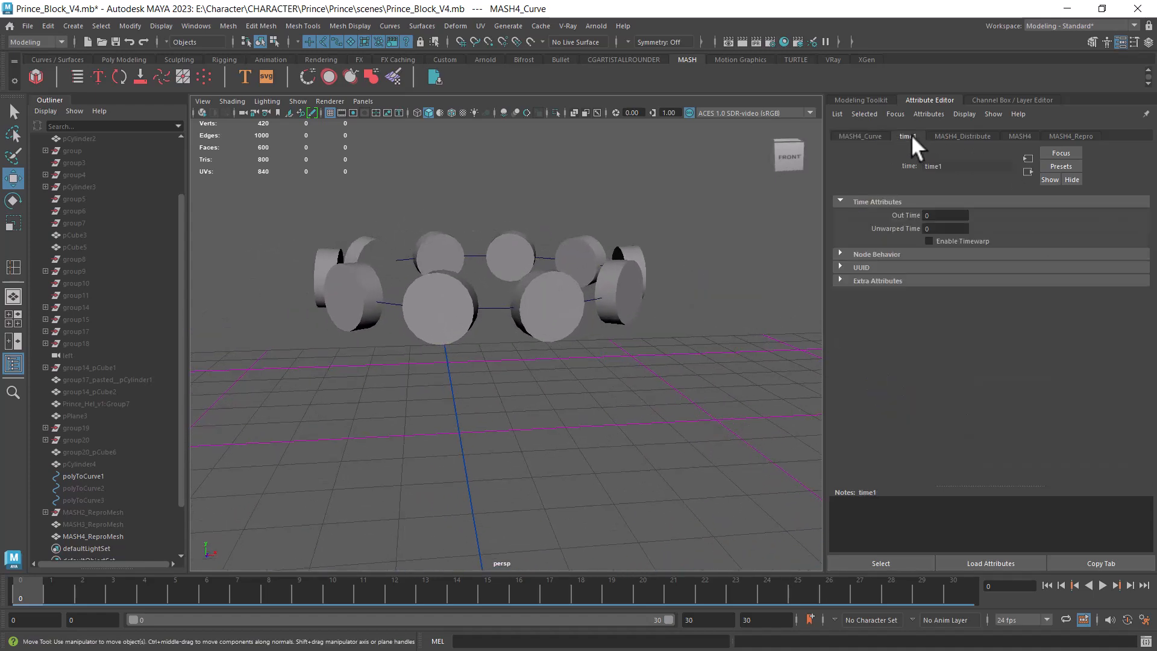
- Set the number of points in MASH4_Distribute to 14
{"action": "left_click", "coordinate": [963, 136]}
{"action": "left_click_drag", "start_coordinate": [988, 225], "coordinate": [994, 224]}
{"action": "left_click_drag", "start_coordinate": [645, 391], "coordinate": [624, 404], "text": "alt"}
{"action": "right_click_drag", "start_coordinate": [626, 406], "coordinate": [656, 390], "text": "alt"}
- Show the hidden character parts again and view the skirt from the front
{"action": "key", "text": "ctrl+shift+h"}
{"action": "left_click_drag", "start_coordinate": [638, 383], "coordinate": [647, 413], "text": "alt"}
{"action": "key", "text": "space"}
{"action": "right_click_drag", "start_coordinate": [650, 416], "coordinate": [675, 248], "text": "alt"}
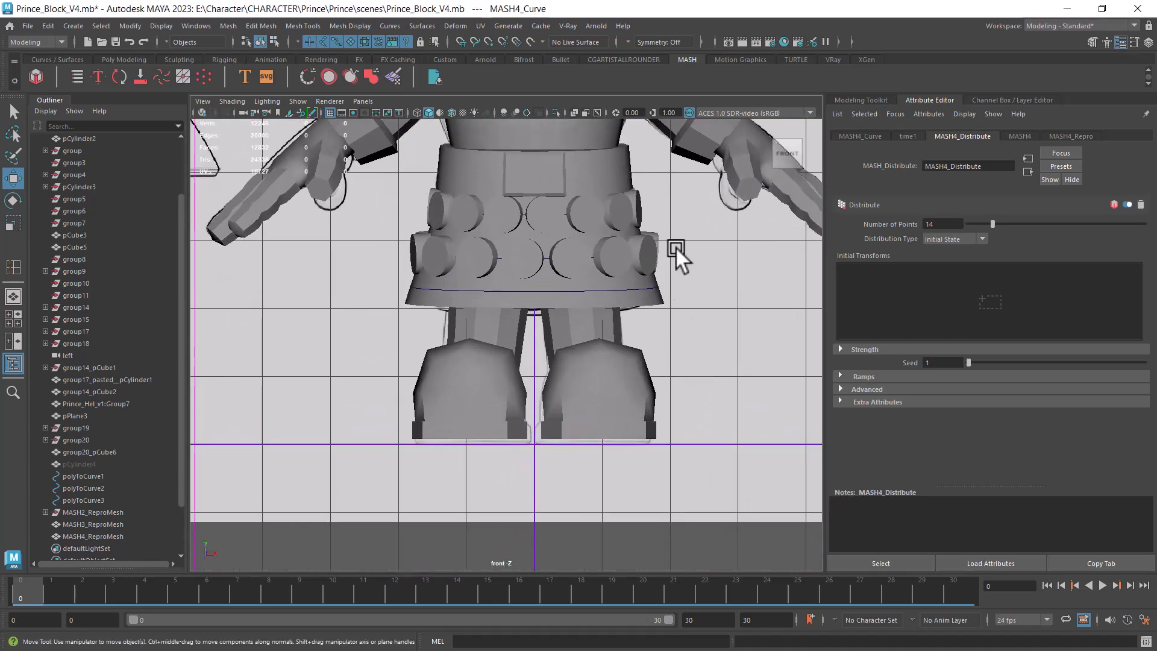
- Select the discs of the lower scale row in the front view, removing the skirt and belt from the selection
{"action": "left_click", "coordinate": [506, 278]}
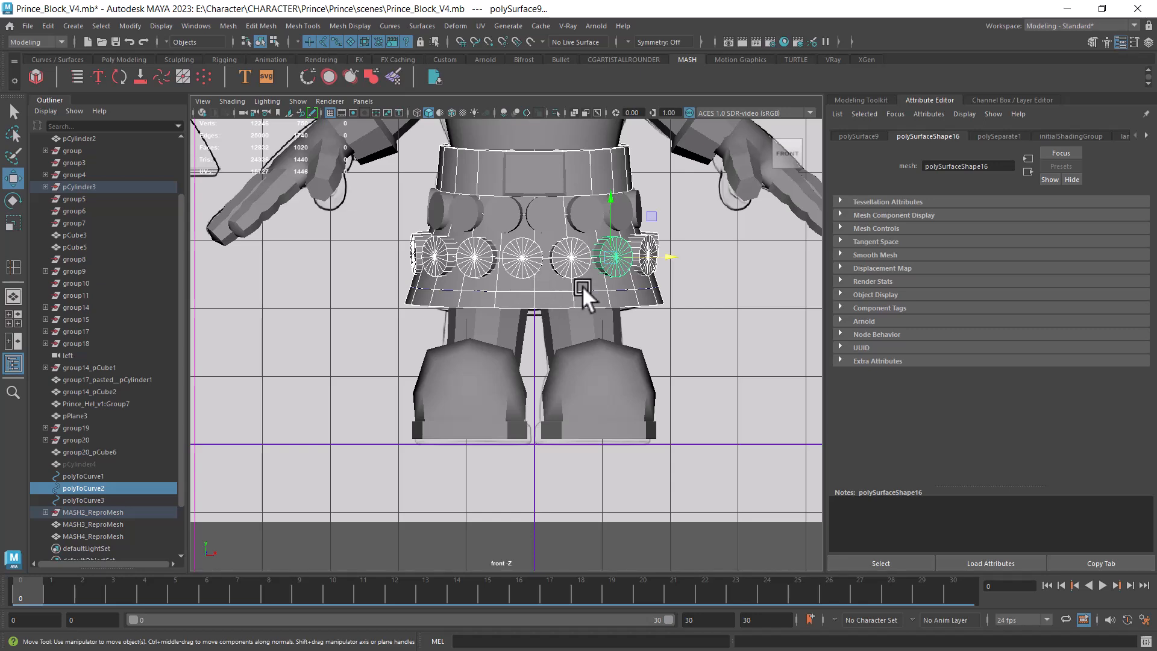
{"action": "left_click_drag", "start_coordinate": [674, 289], "coordinate": [626, 303], "text": "ctrl"}
{"action": "right_click_drag", "start_coordinate": [531, 278], "coordinate": [576, 288], "text": "alt"}
{"action": "middle_click_drag", "start_coordinate": [576, 289], "coordinate": [586, 322], "text": "alt"}
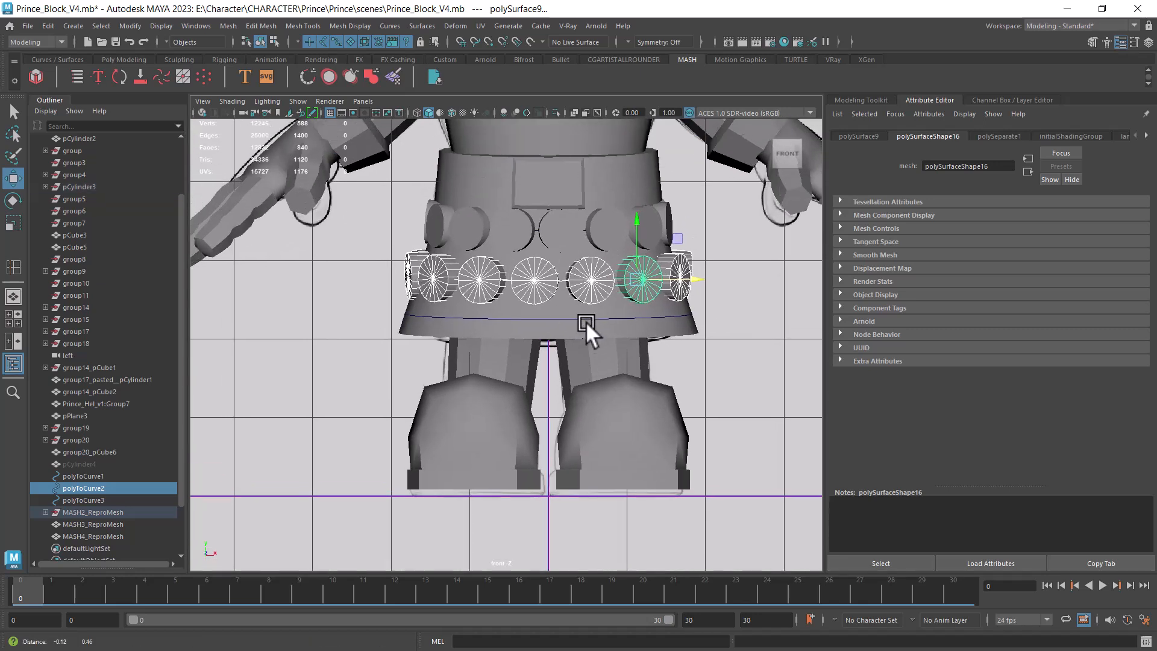
{"action": "right_click_drag", "start_coordinate": [586, 321], "coordinate": [574, 341], "text": "alt"}
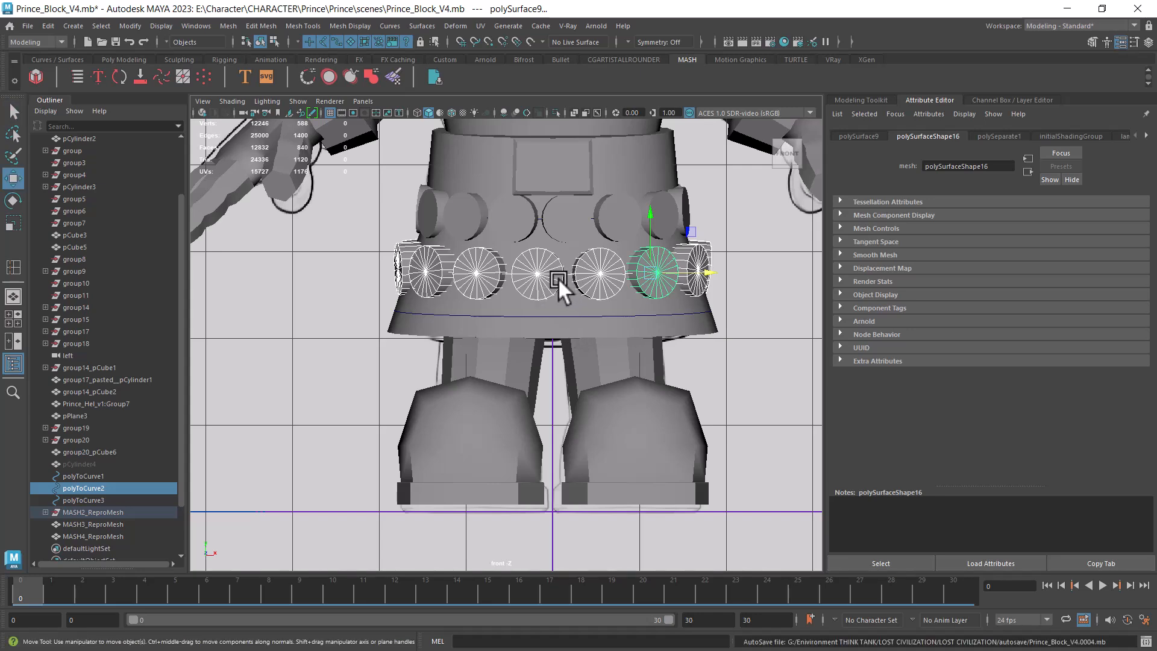
- Examine how the lower row's discs sit on the skirt from above in perspective with the Rotate tool active
{"action": "key", "text": "space"}
{"action": "key", "text": "space"}
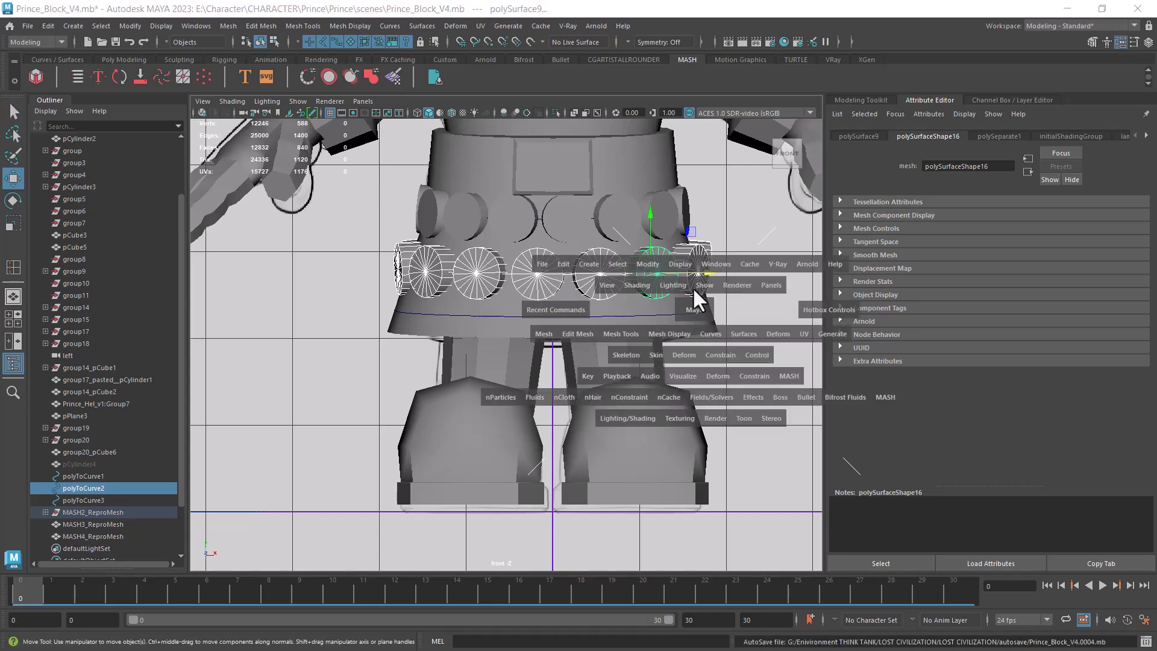
{"action": "left_click_drag", "start_coordinate": [576, 411], "coordinate": [612, 395], "text": "alt"}
{"action": "left_click_drag", "start_coordinate": [531, 394], "coordinate": [516, 417], "text": "alt"}
{"action": "key", "text": "e"}
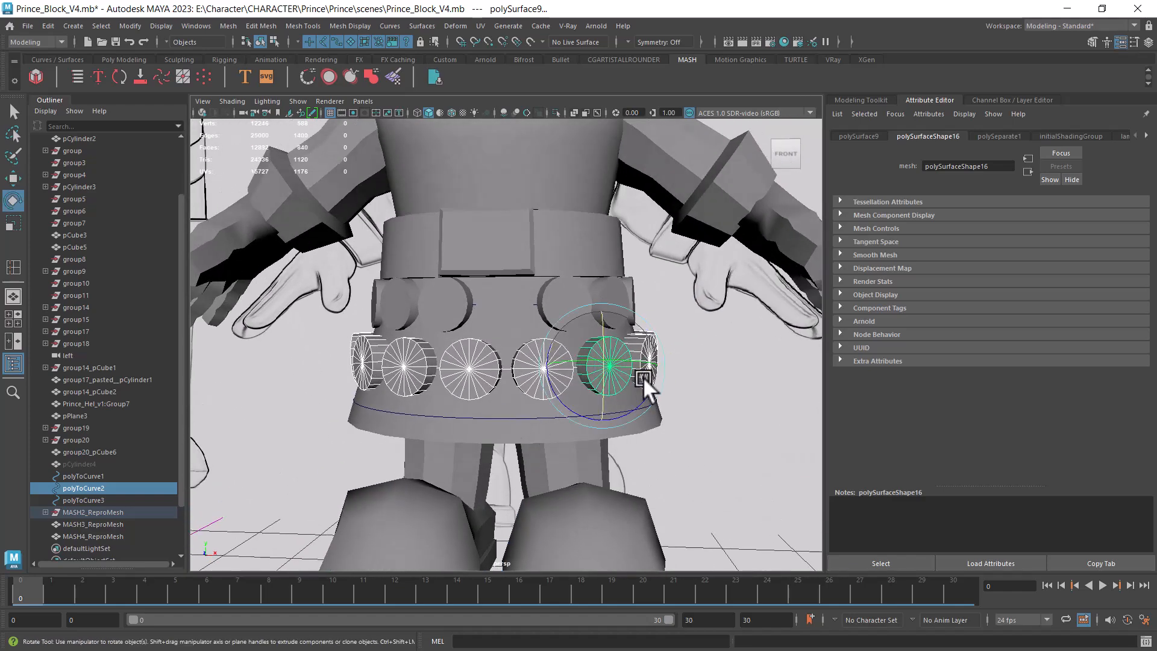
{"action": "left_click_drag", "start_coordinate": [643, 346], "coordinate": [633, 458], "text": "alt"}
{"action": "left_click_drag", "start_coordinate": [623, 363], "coordinate": [598, 401]}
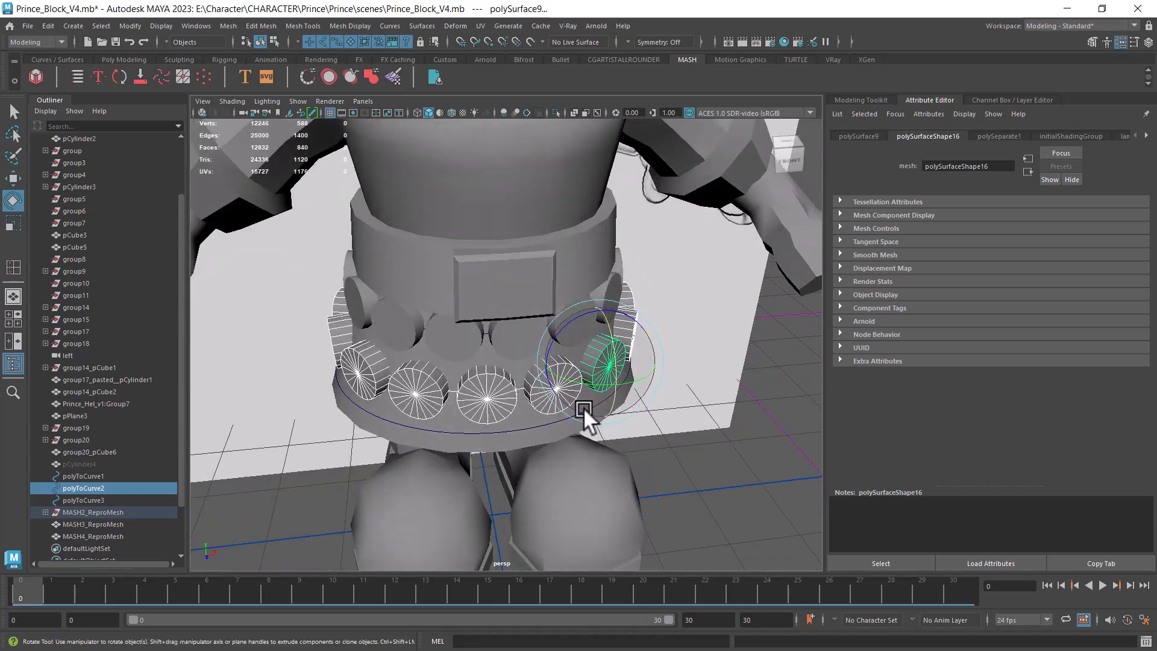
{"action": "left_click", "coordinate": [487, 402]}
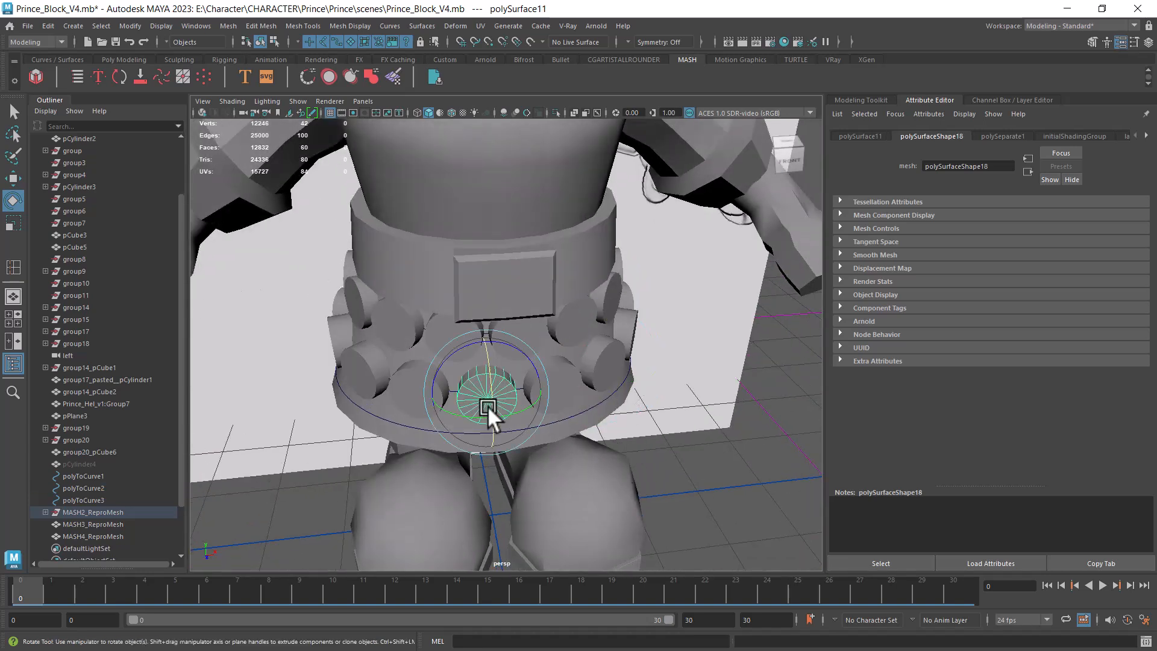
- Select a single disc at the skirt's side in the lower scale row from the front view
{"action": "left_click_drag", "start_coordinate": [581, 397], "coordinate": [530, 368], "text": "alt"}
{"action": "key", "text": "space"}
{"action": "left_click_drag", "start_coordinate": [549, 409], "coordinate": [550, 437]}
{"action": "right_click_drag", "start_coordinate": [623, 371], "coordinate": [703, 321], "text": "alt"}
{"action": "left_click_drag", "start_coordinate": [711, 300], "coordinate": [357, 310]}
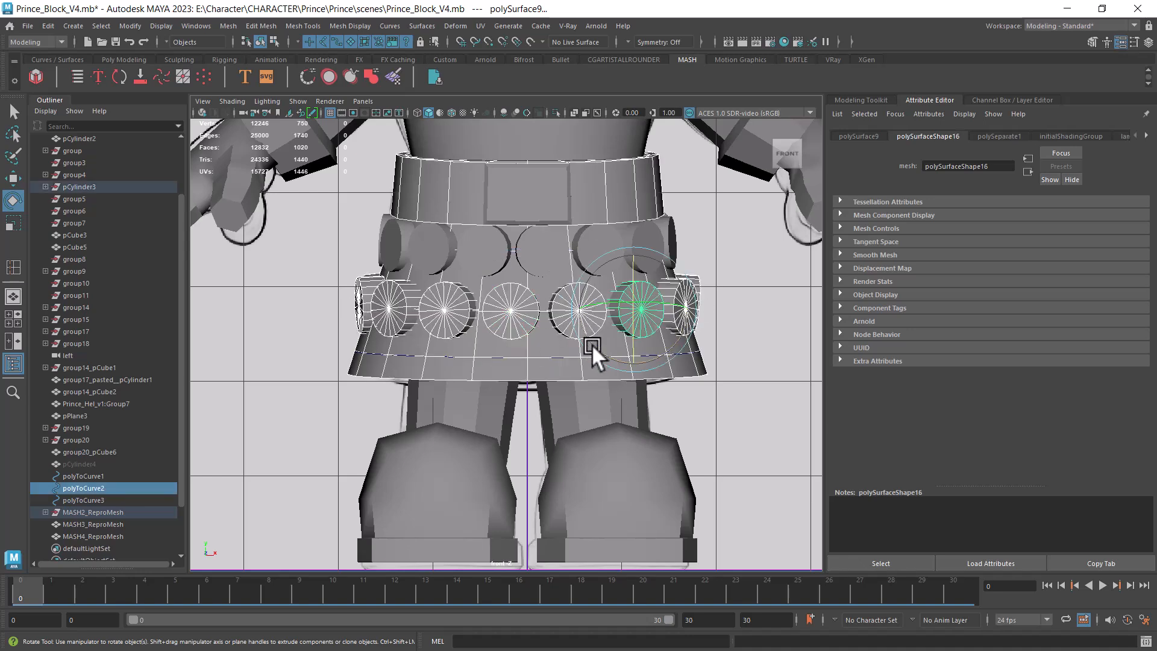
{"action": "left_click", "coordinate": [740, 344]}
{"action": "left_click", "coordinate": [701, 287]}
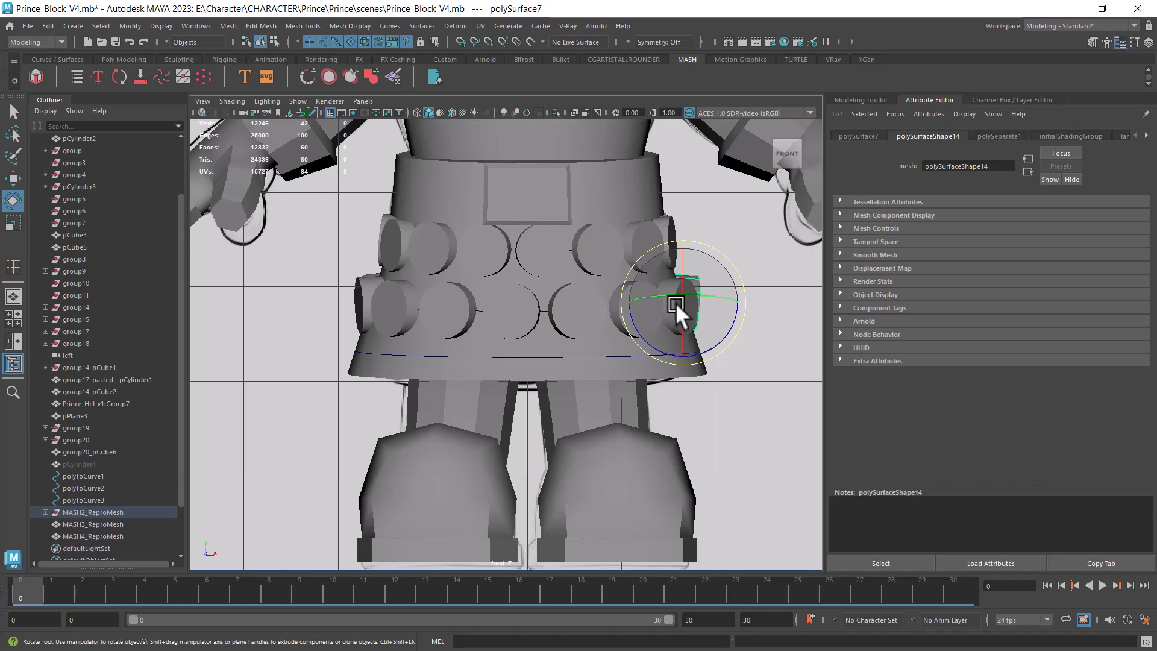
{"action": "left_click_drag", "start_coordinate": [671, 303], "coordinate": [744, 347]}
{"action": "key", "text": "w"}
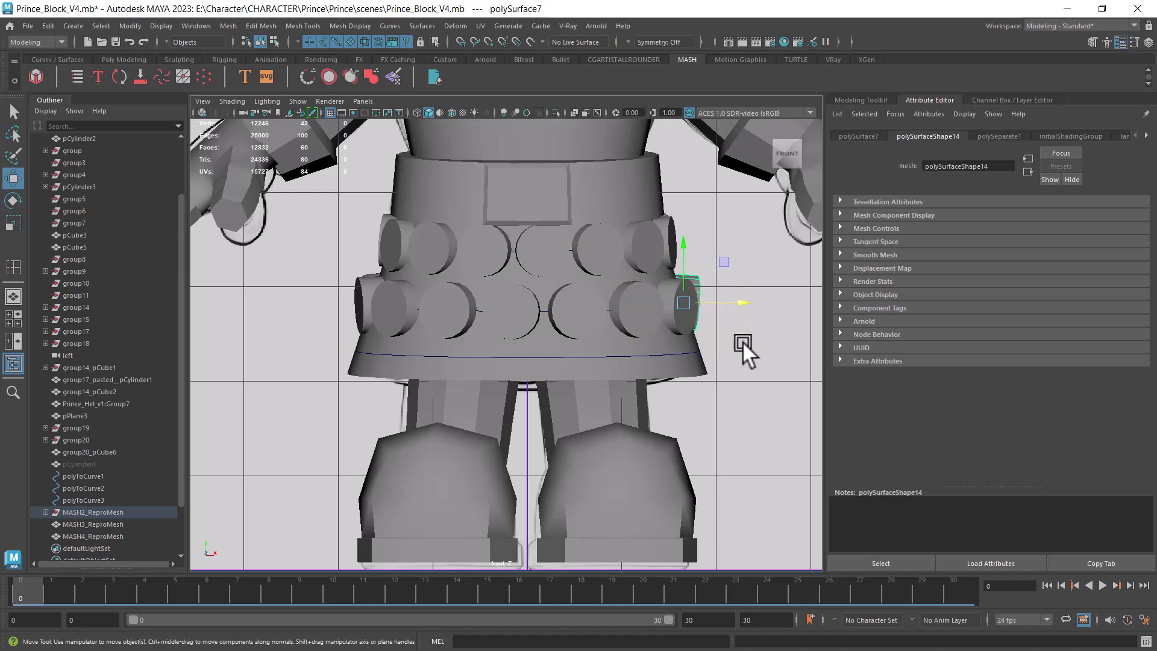
- Select the whole lower scale row without the skirt and belt and compare it with the reference drawing in wireframe
{"action": "scroll", "coordinate": [669, 374], "scroll_direction": "down", "scroll_amount": 3}
{"action": "scroll", "coordinate": [604, 350], "scroll_direction": "up", "scroll_amount": 2}
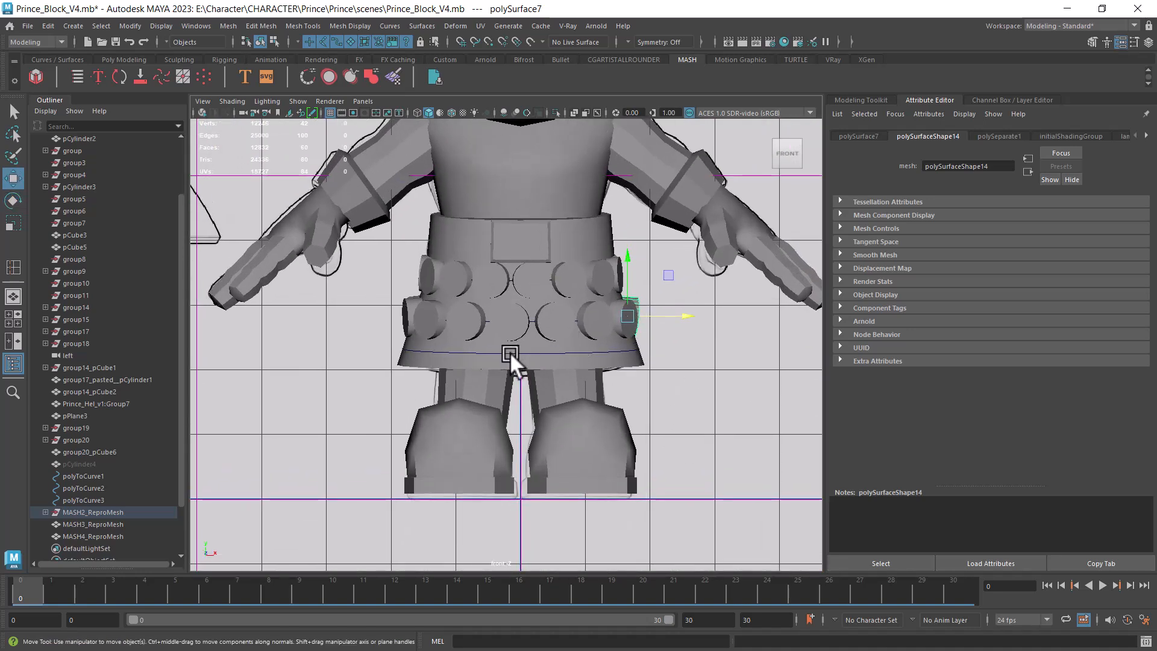
{"action": "left_click_drag", "start_coordinate": [691, 314], "coordinate": [414, 312]}
{"action": "left_click", "coordinate": [555, 229], "text": "ctrl"}
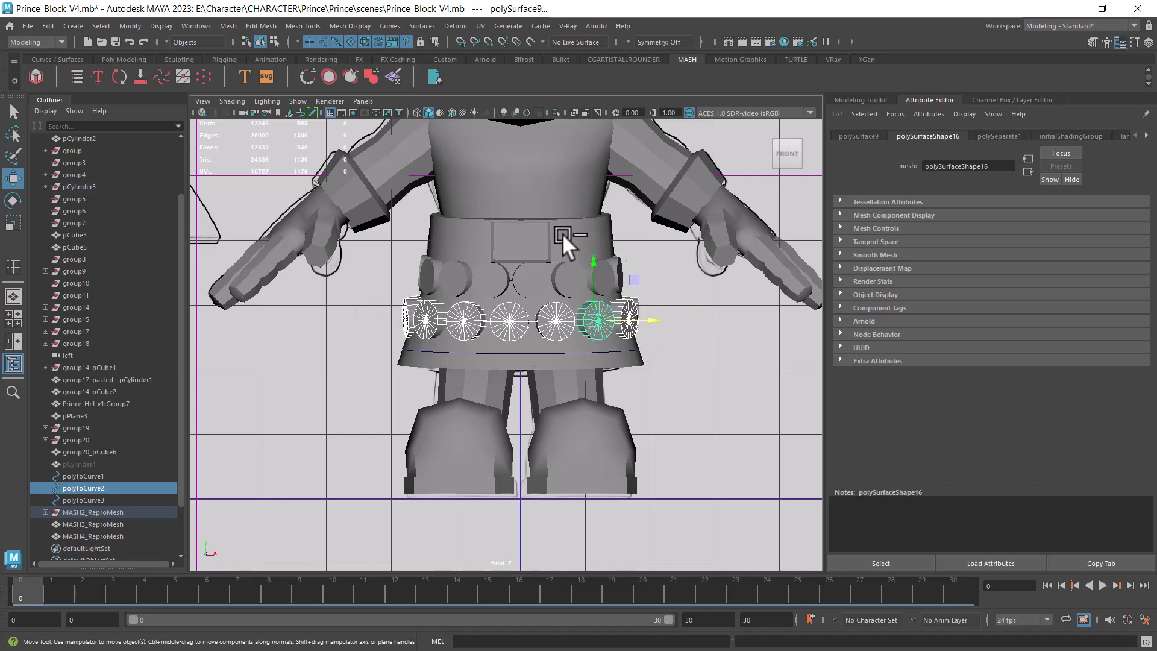
{"action": "key", "text": "4"}
{"action": "scroll", "coordinate": [652, 372], "scroll_direction": "up", "scroll_amount": 4}
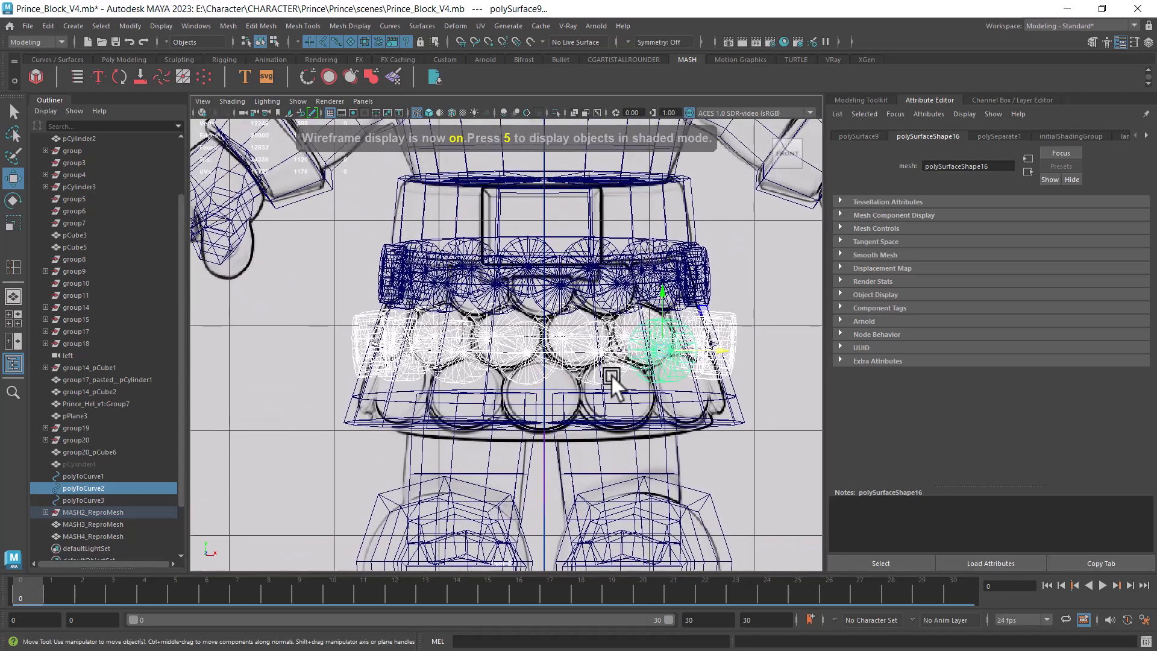
{"action": "scroll", "coordinate": [612, 383], "scroll_direction": "up", "scroll_amount": 5}
{"action": "key", "text": "5"}
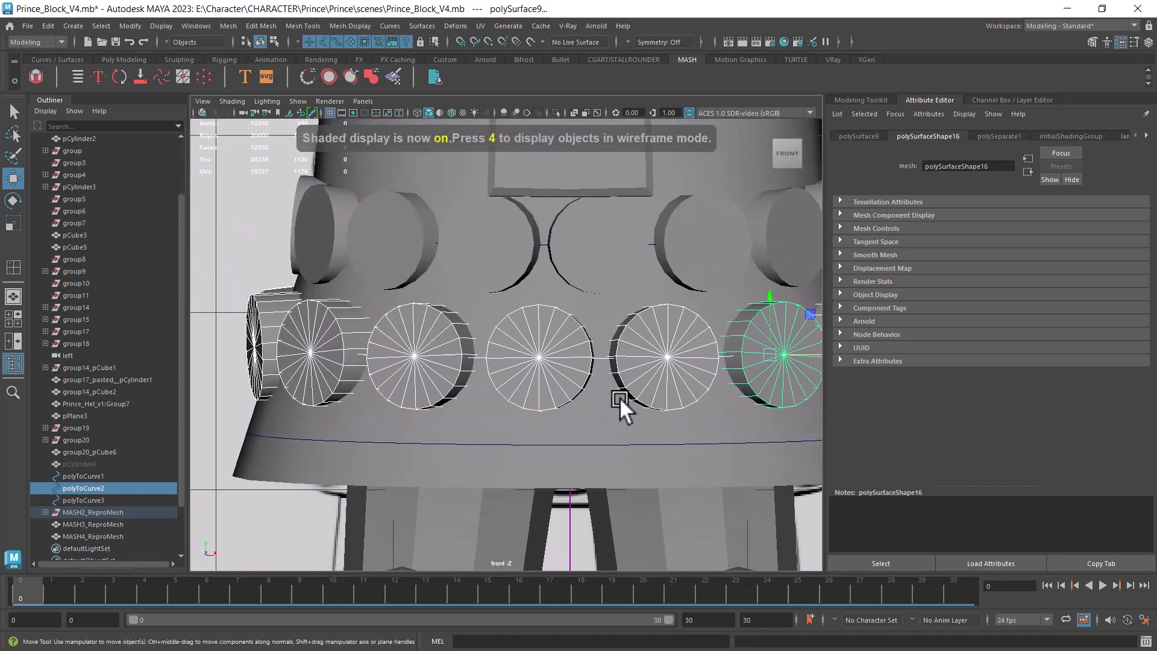
- Inspect the selected lower scale row up close from an angled perspective view
{"action": "key", "text": "space"}
{"action": "left_click_drag", "start_coordinate": [620, 398], "coordinate": [604, 446]}
{"action": "right_click_drag", "start_coordinate": [604, 446], "coordinate": [652, 556], "text": "alt"}
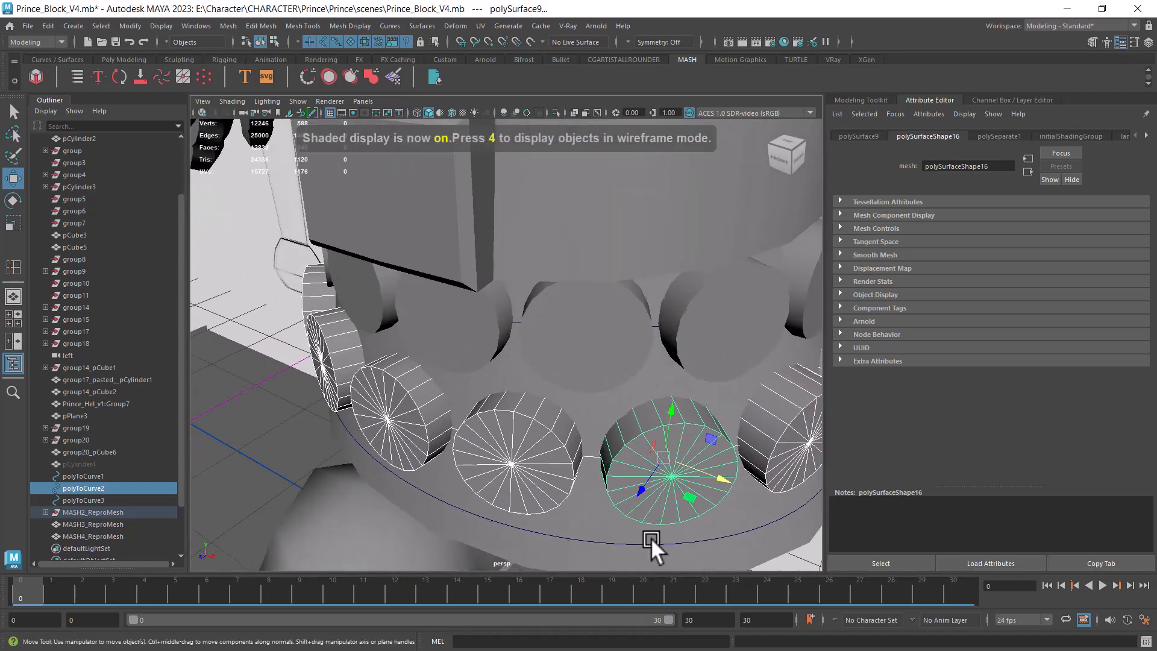
{"action": "right_click_drag", "start_coordinate": [592, 456], "coordinate": [564, 421], "text": "alt"}
{"action": "left_click_drag", "start_coordinate": [564, 423], "coordinate": [589, 468], "text": "alt"}
{"action": "key", "text": "space"}
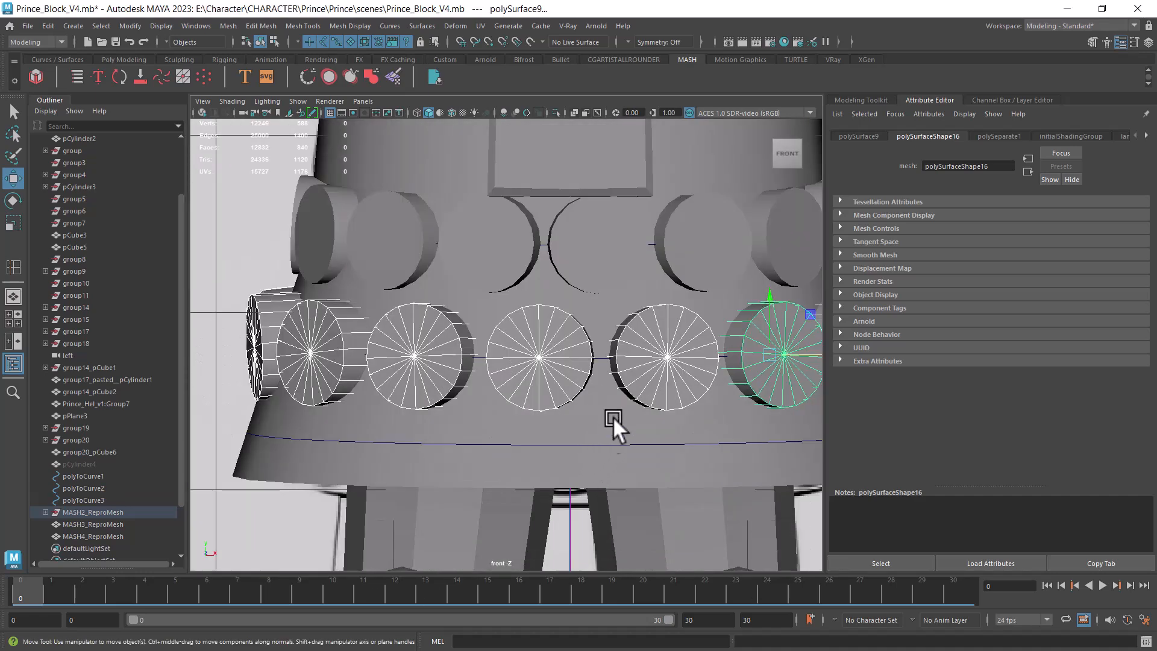
- Select the overlapping discs at both sides of the skirt's lower scale row, using the front and perspective views
{"action": "right_click_drag", "start_coordinate": [639, 422], "coordinate": [621, 427], "text": "alt"}
{"action": "key", "text": "e"}
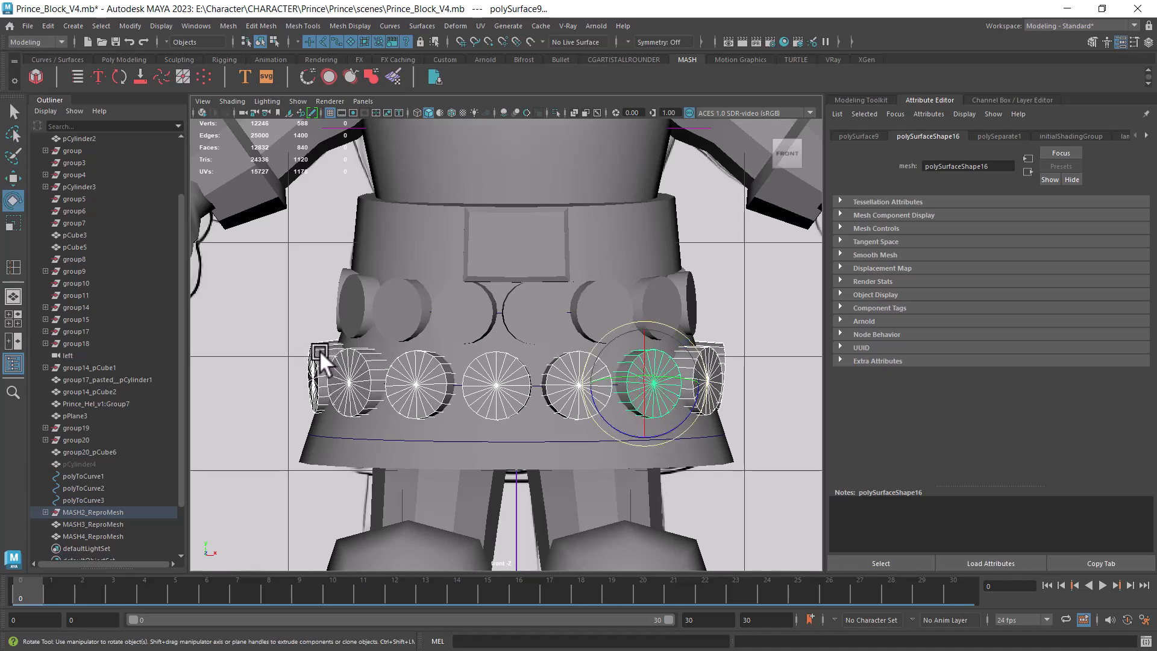
{"action": "left_click", "coordinate": [710, 387]}
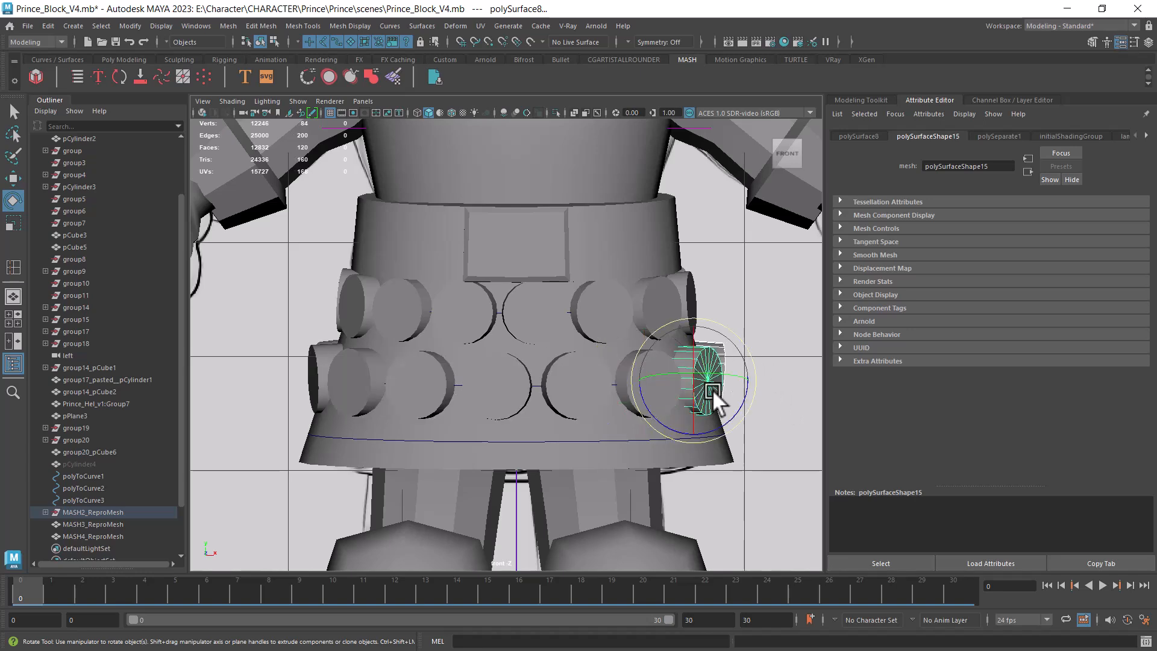
{"action": "key", "text": "w"}
{"action": "key", "text": "space"}
{"action": "left_click_drag", "start_coordinate": [729, 430], "coordinate": [762, 417]}
{"action": "left_click", "coordinate": [246, 378]}
{"action": "left_click", "coordinate": [235, 363], "text": "shift"}
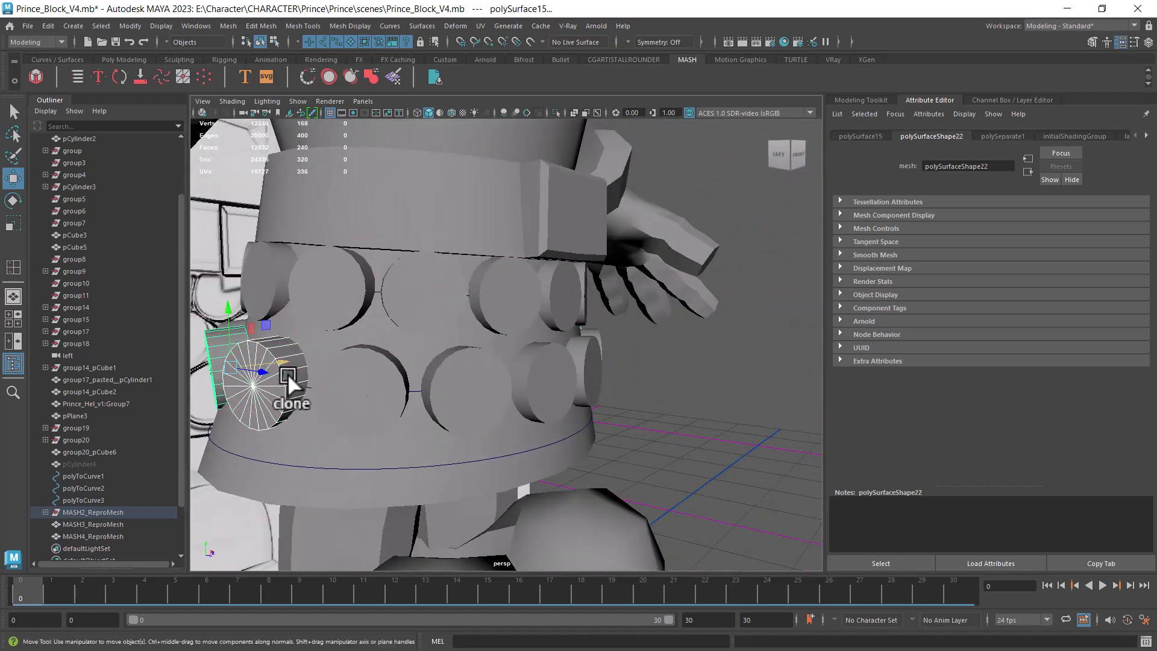
- Inspect the selected side discs from the front and in perspective with the Rotate tool active
{"action": "key", "text": "space"}
{"action": "left_click_drag", "start_coordinate": [584, 381], "coordinate": [588, 406]}
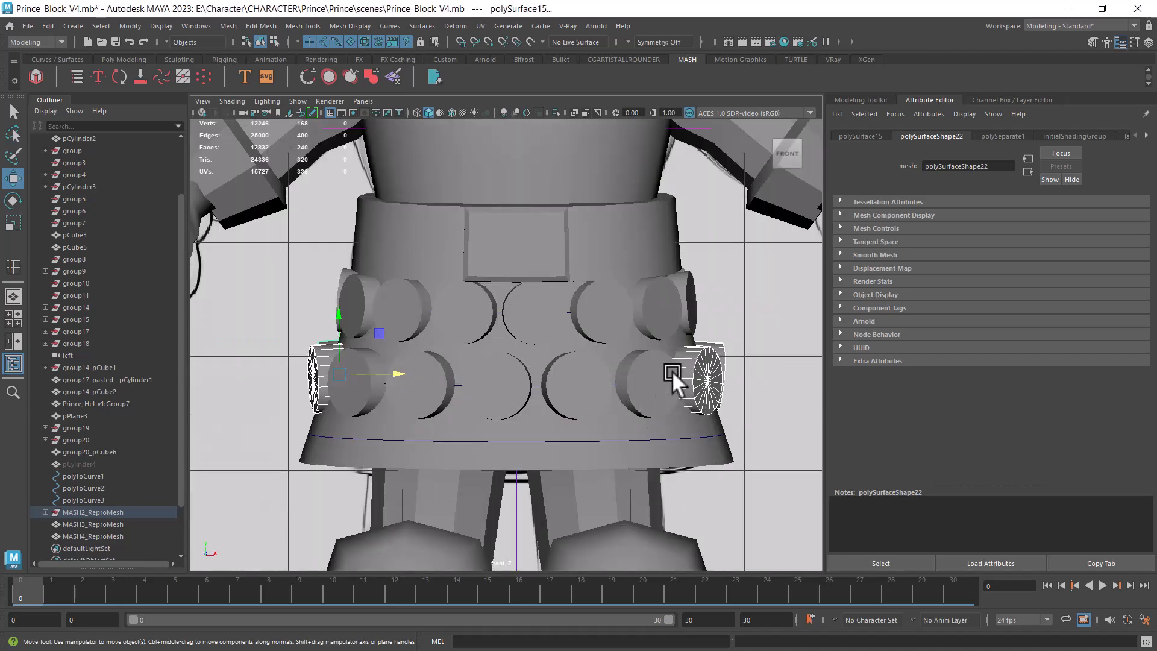
{"action": "key", "text": "space"}
{"action": "left_click_drag", "start_coordinate": [440, 375], "coordinate": [463, 290]}
{"action": "key", "text": "f"}
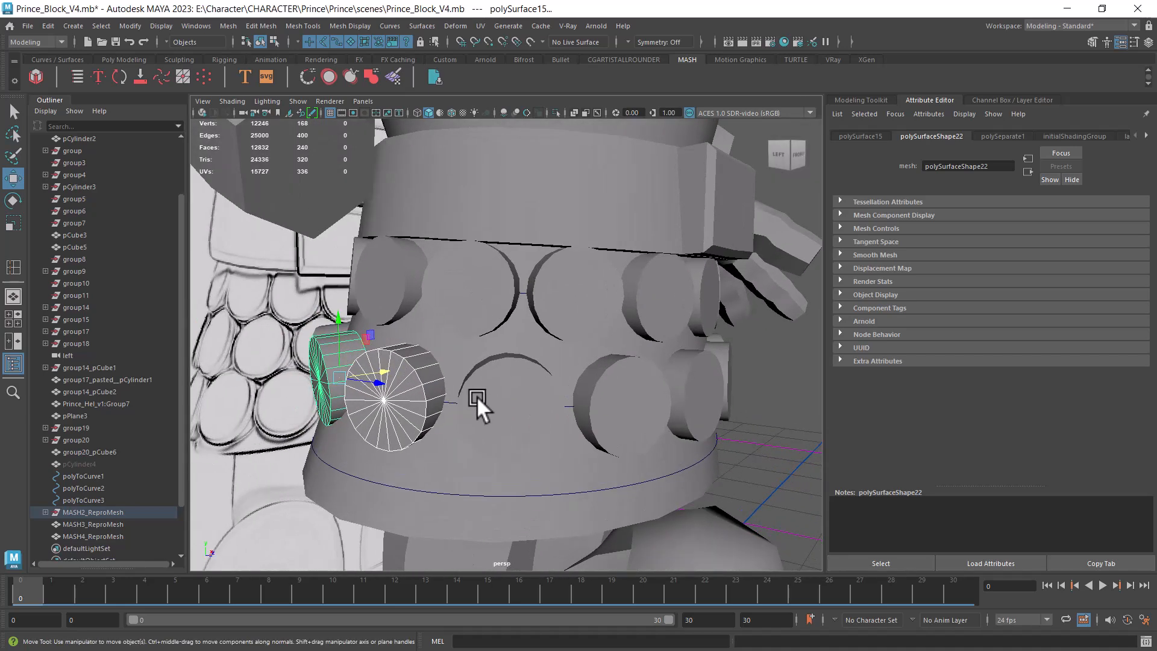
{"action": "key", "text": "e"}
{"action": "left_click_drag", "start_coordinate": [301, 352], "coordinate": [465, 368]}
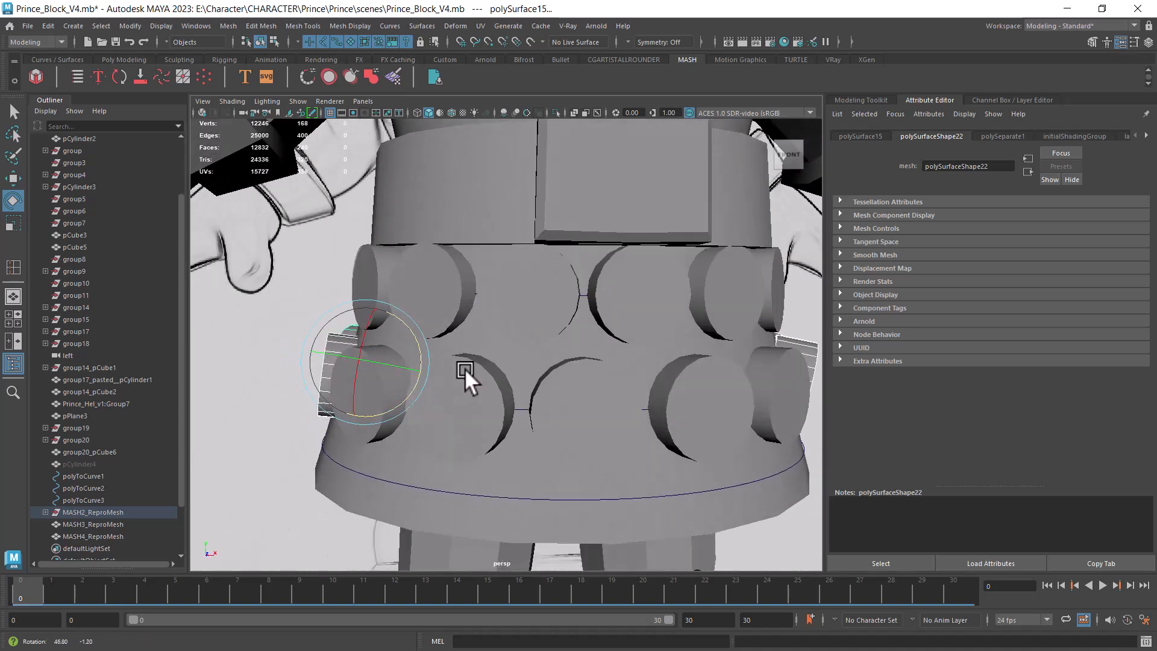
{"action": "left_click_drag", "start_coordinate": [533, 395], "coordinate": [575, 387], "text": "alt"}
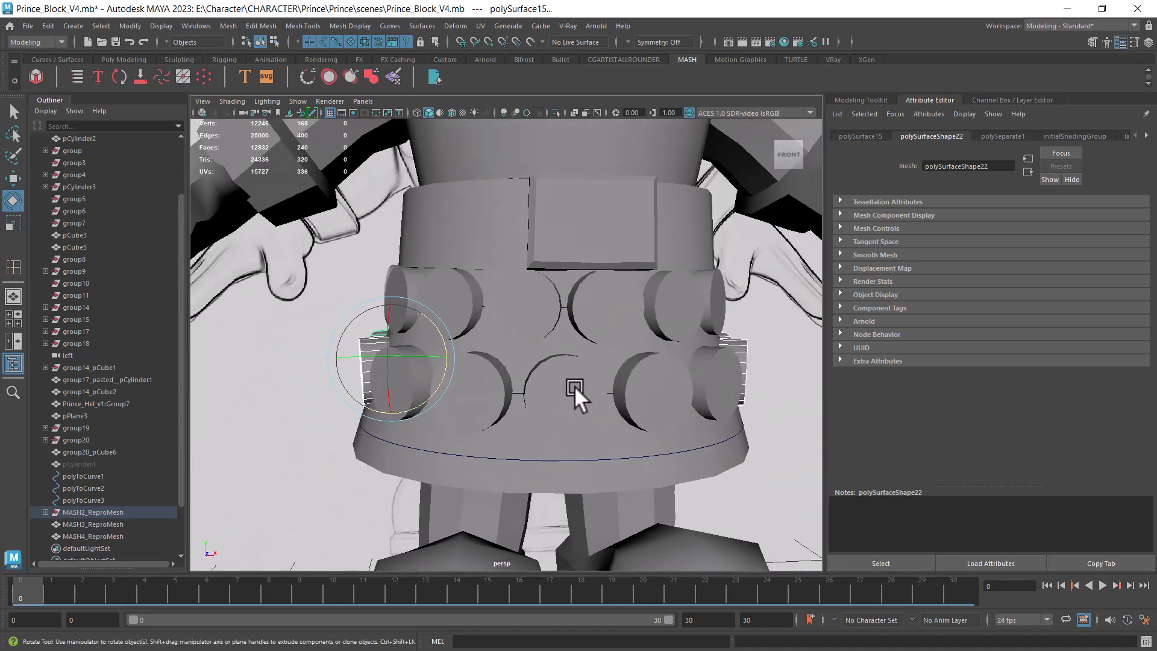
- Open the Rotate tool settings and check the Axis Orientation options
{"action": "left_click", "coordinate": [1135, 42]}
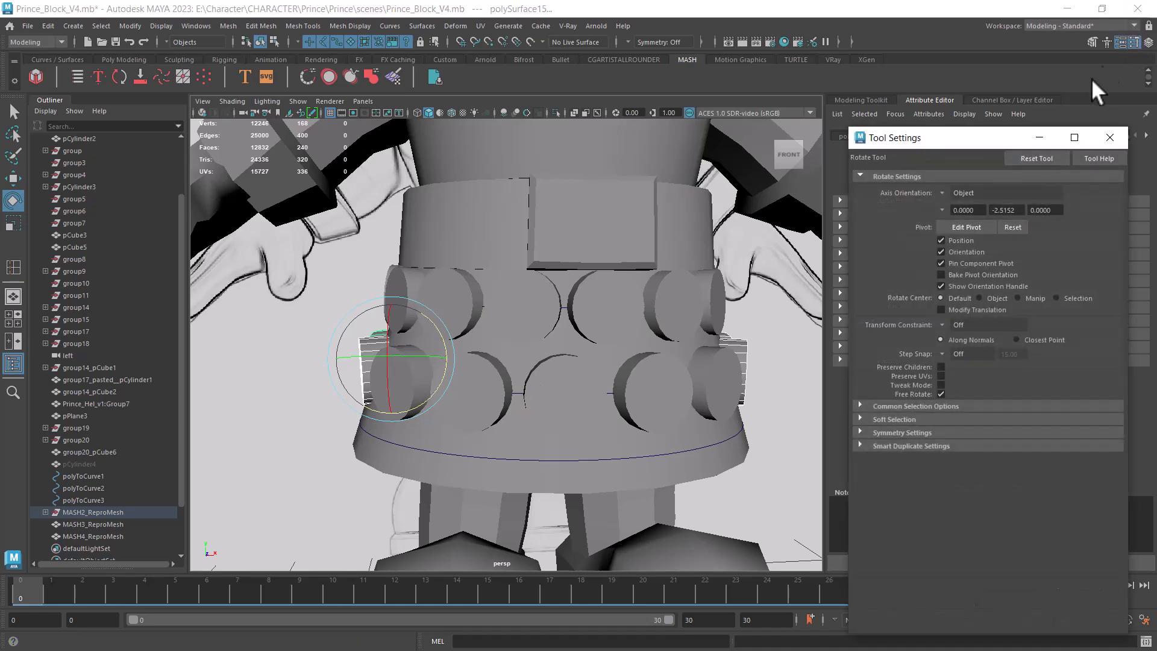
{"action": "left_click", "coordinate": [943, 192]}
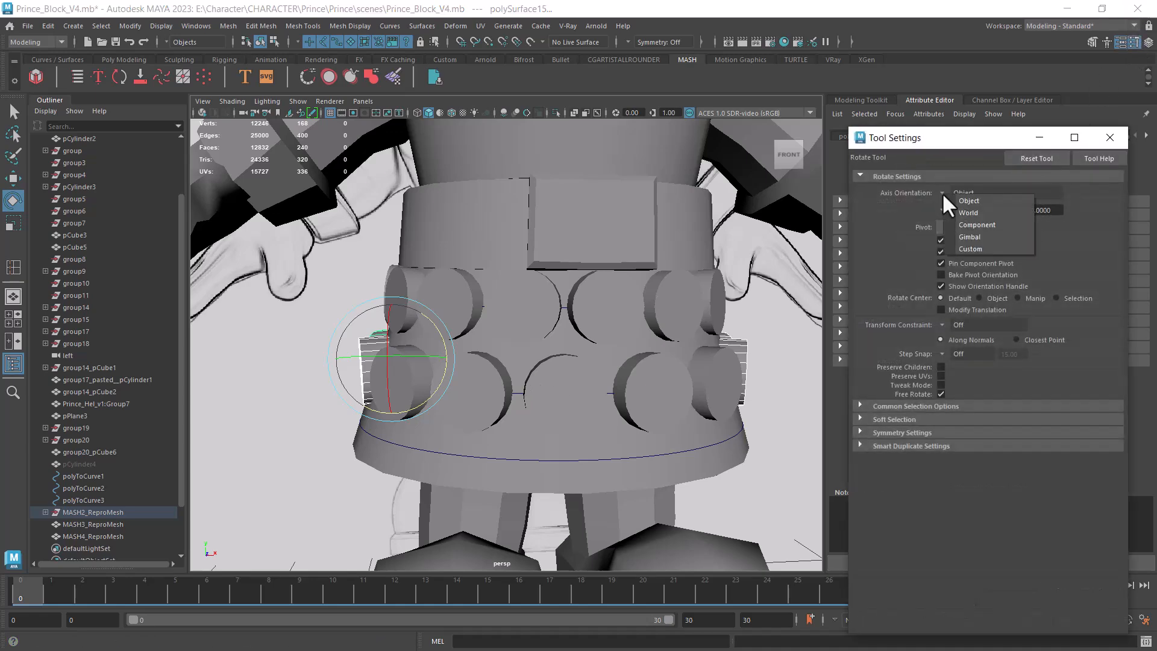
{"action": "left_click", "coordinate": [426, 320]}
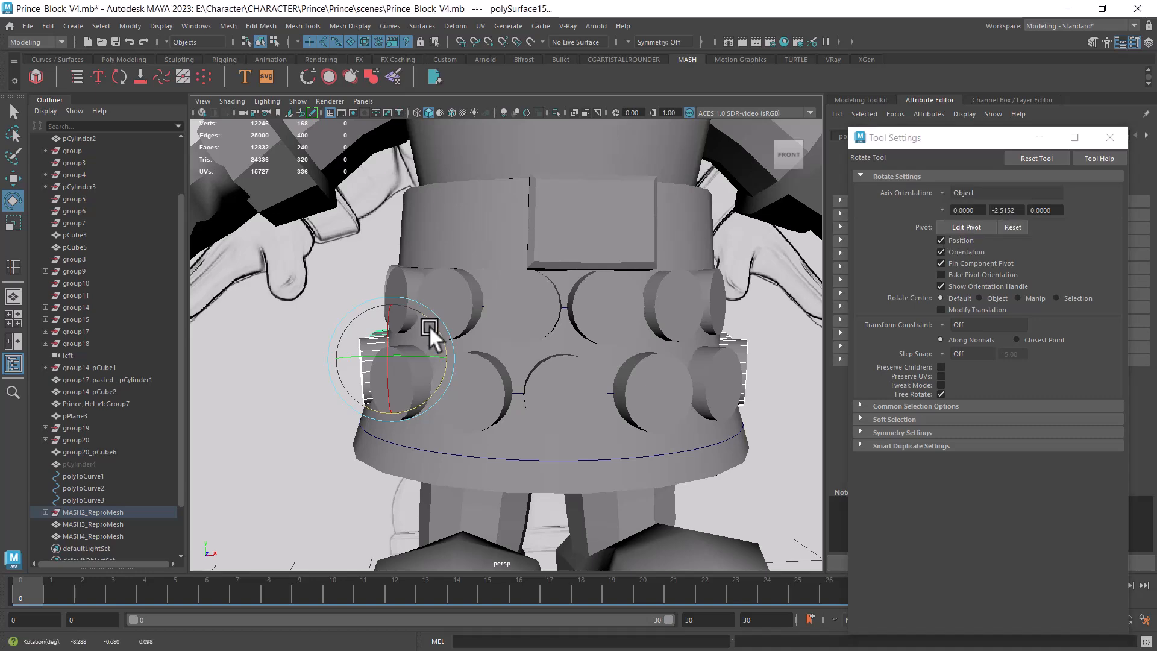
- Try to tilt the discs on both sides of the lower row together in the front view
{"action": "key", "text": "space"}
{"action": "left_click_drag", "start_coordinate": [516, 326], "coordinate": [524, 356]}
{"action": "left_click_drag", "start_coordinate": [389, 340], "coordinate": [305, 410]}
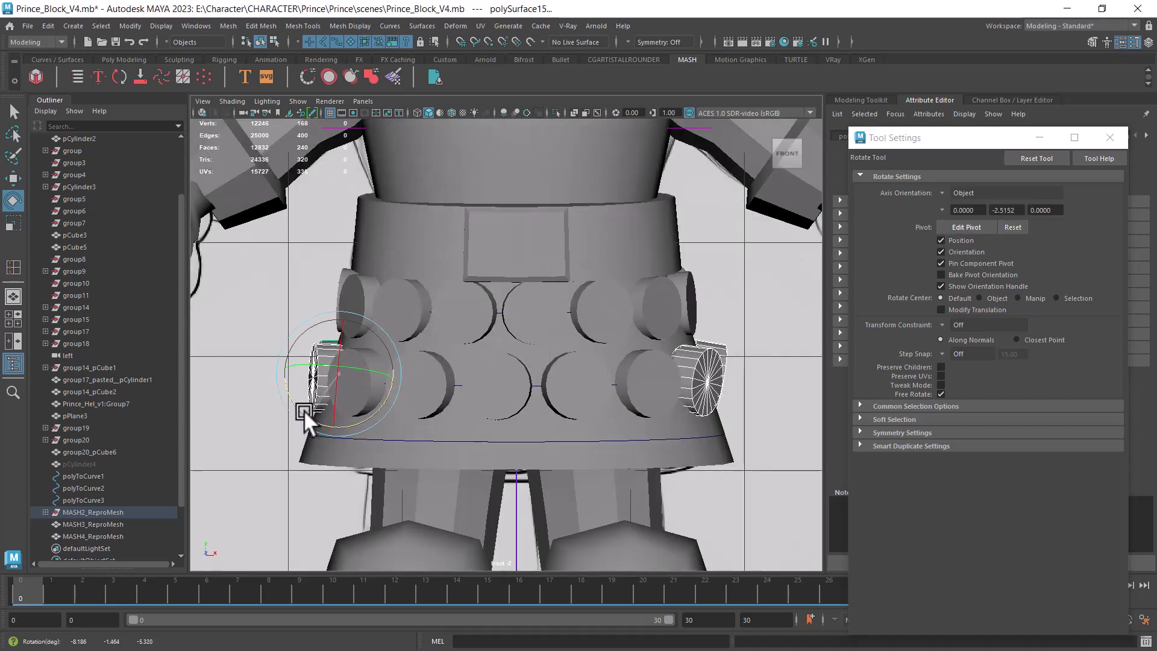
{"action": "key", "text": "ctrl+z"}
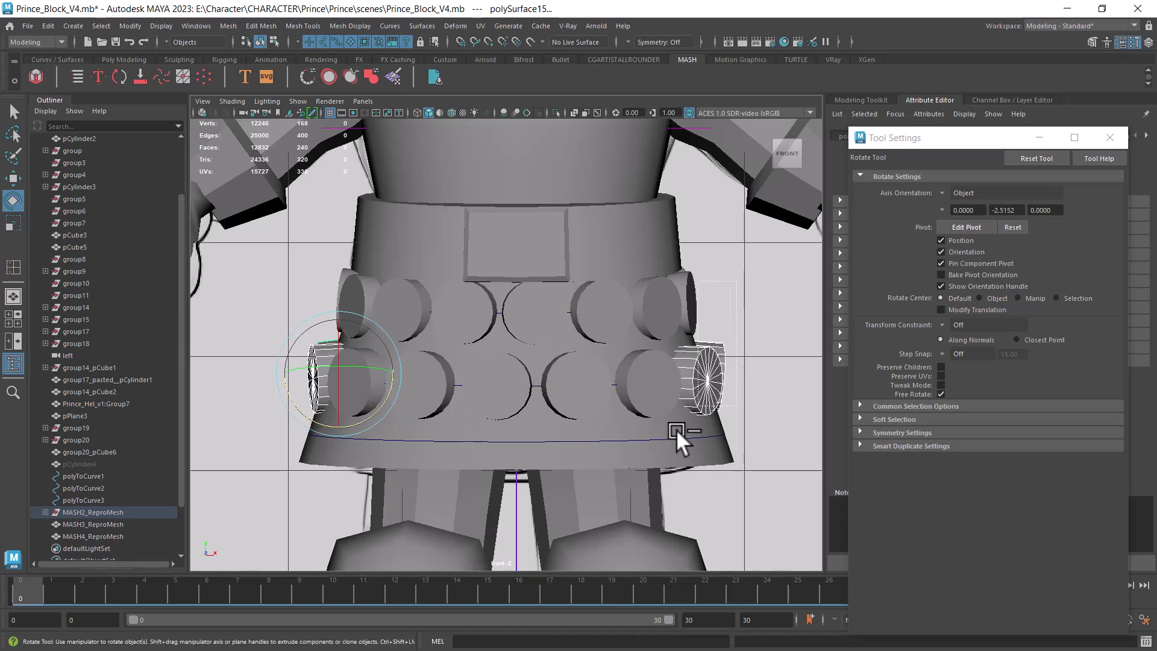
- Tilt the side discs of the lower row to follow the skirt's slope, rotating each side's discs separately
{"action": "left_click", "coordinate": [719, 361], "text": "ctrl"}
{"action": "left_click_drag", "start_coordinate": [302, 407], "coordinate": [299, 399]}
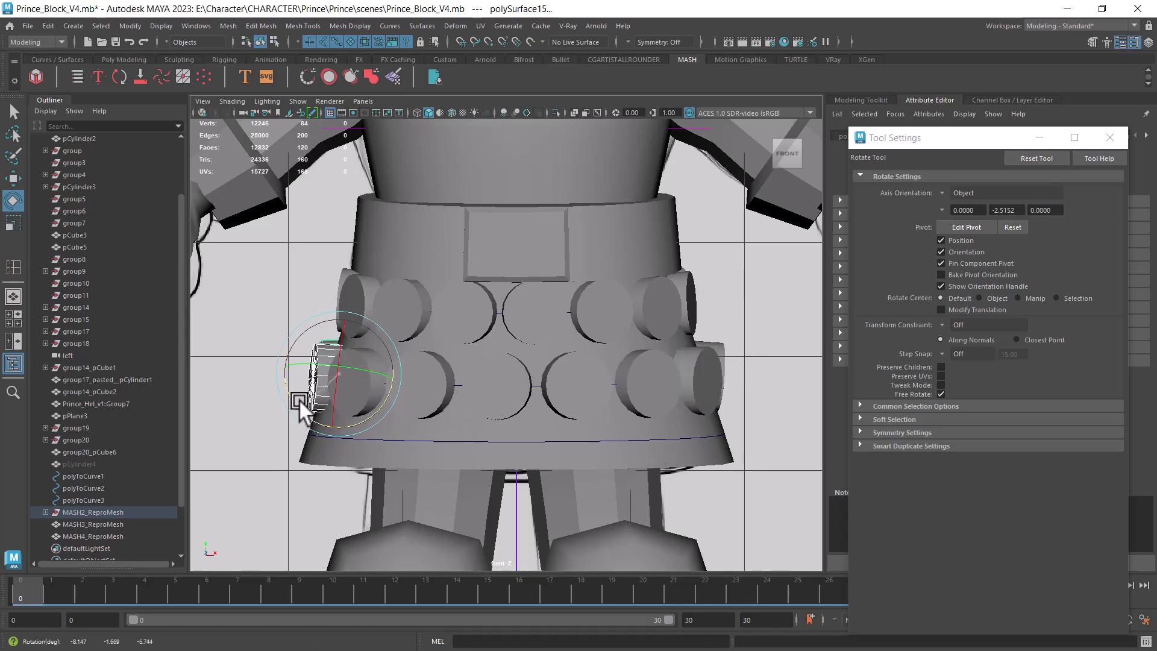
{"action": "left_click", "coordinate": [715, 373]}
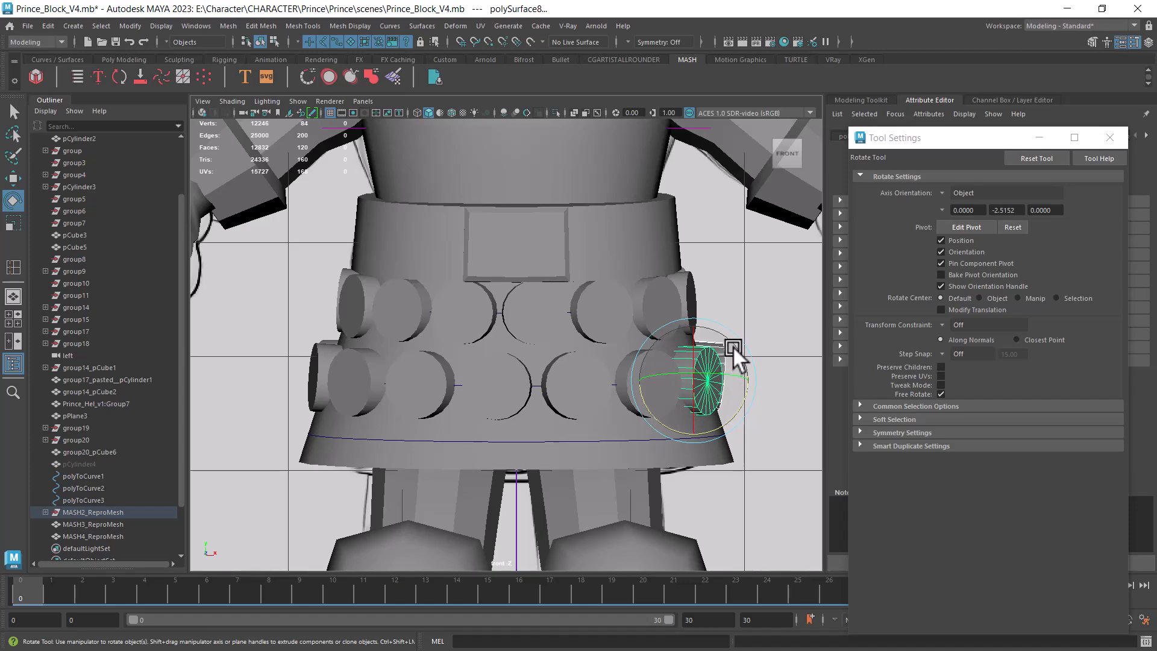
{"action": "left_click_drag", "start_coordinate": [744, 409], "coordinate": [727, 308]}
- Examine the tilted side discs in the perspective, front and right views
{"action": "key", "text": "w"}
{"action": "key", "text": "space"}
{"action": "left_click_drag", "start_coordinate": [638, 370], "coordinate": [522, 401], "text": "alt"}
{"action": "key", "text": "space"}
{"action": "left_click_drag", "start_coordinate": [663, 410], "coordinate": [669, 445]}
{"action": "scroll", "coordinate": [694, 410], "scroll_direction": "up", "scroll_amount": 1}
{"action": "key", "text": "space"}
{"action": "left_click_drag", "start_coordinate": [699, 410], "coordinate": [771, 425]}
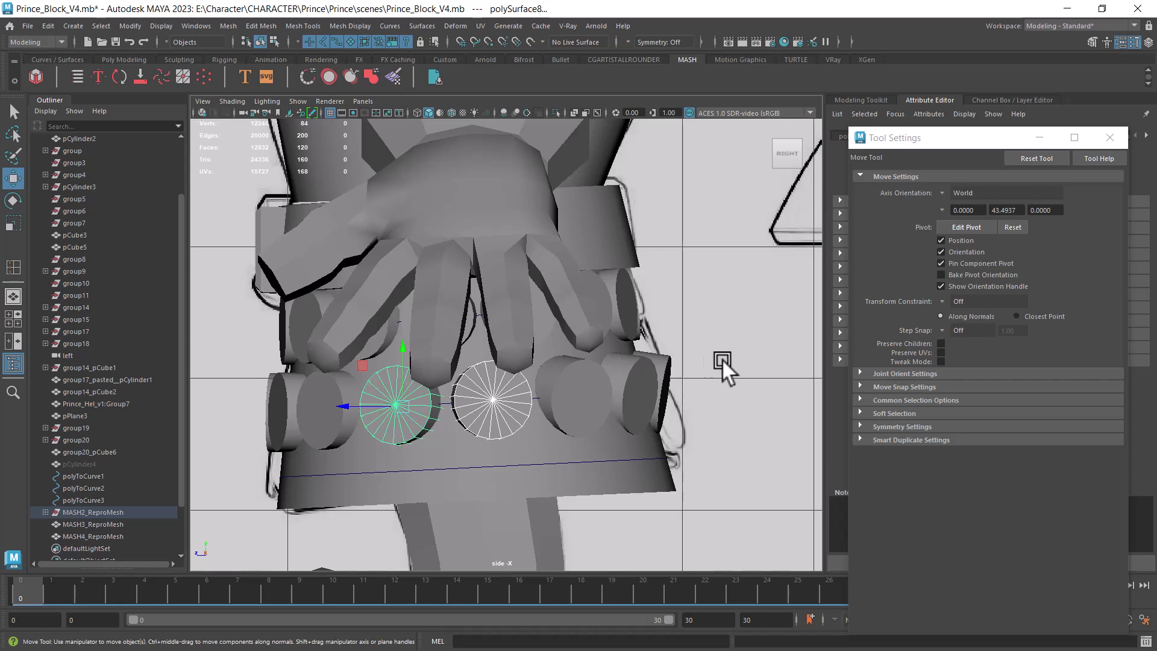
- Select the rear discs of the lower row without the skirt and curve, and rotate them against the side reference
{"action": "left_click", "coordinate": [600, 405]}
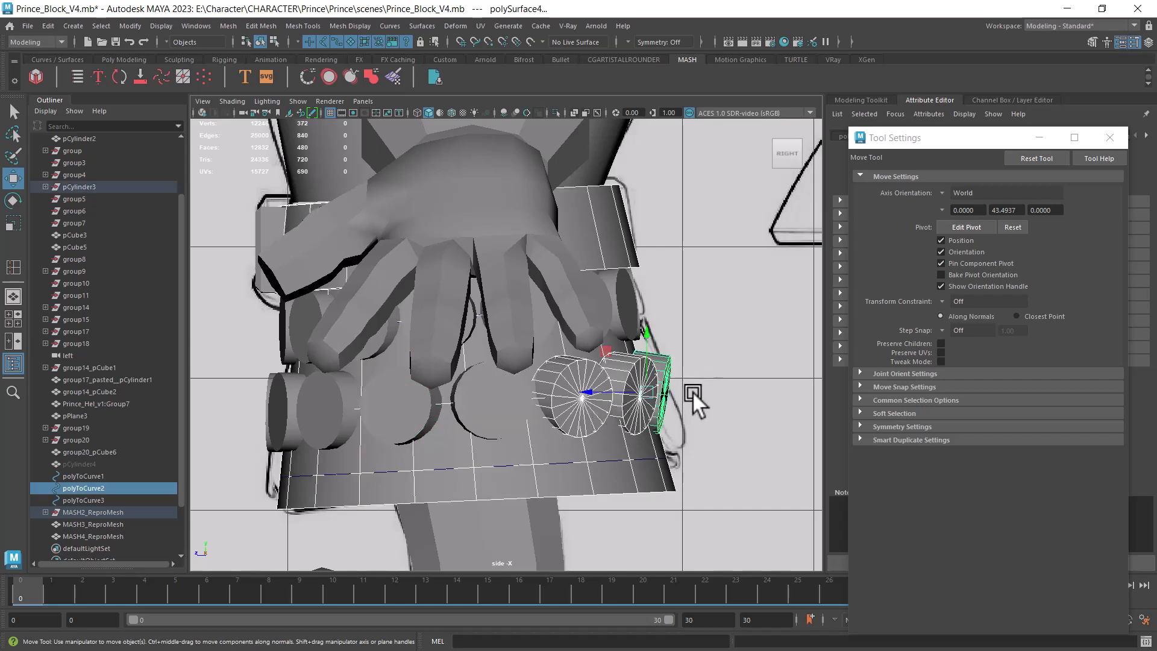
{"action": "left_click", "coordinate": [544, 496], "text": "ctrl"}
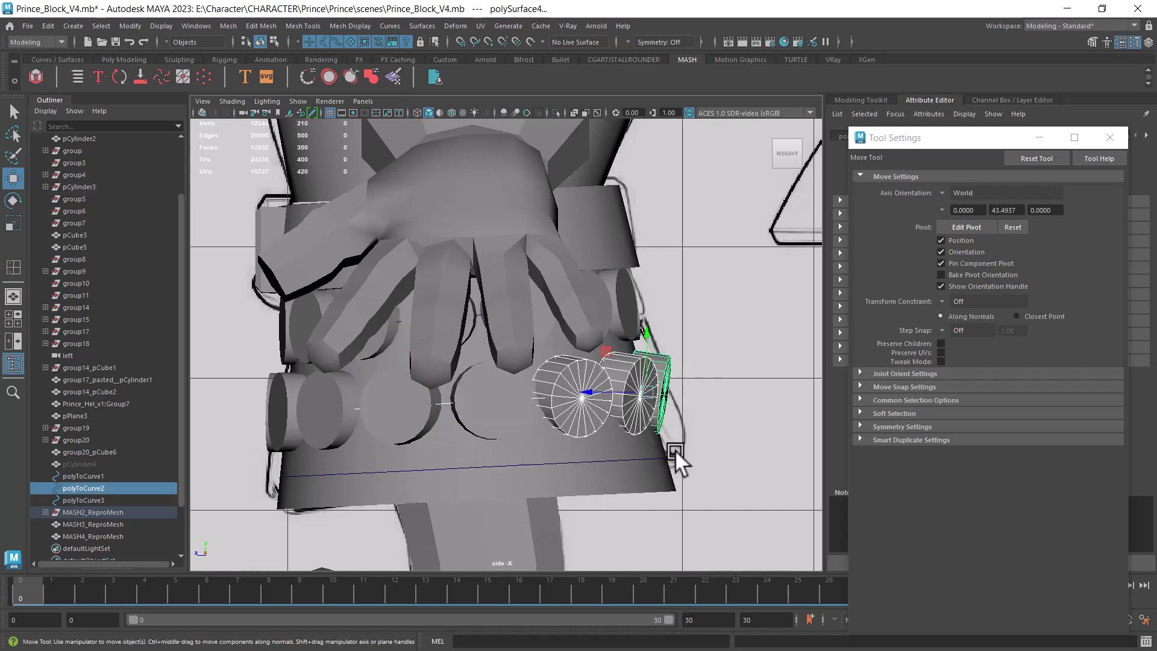
{"action": "key", "text": "4"}
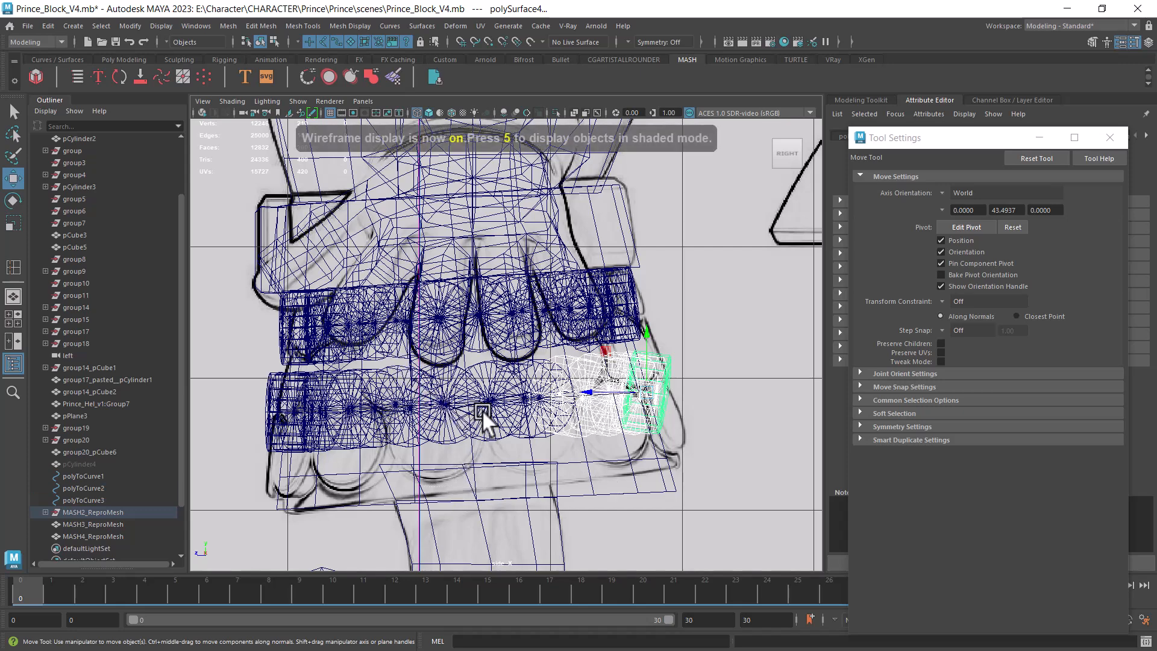
{"action": "key", "text": "6"}
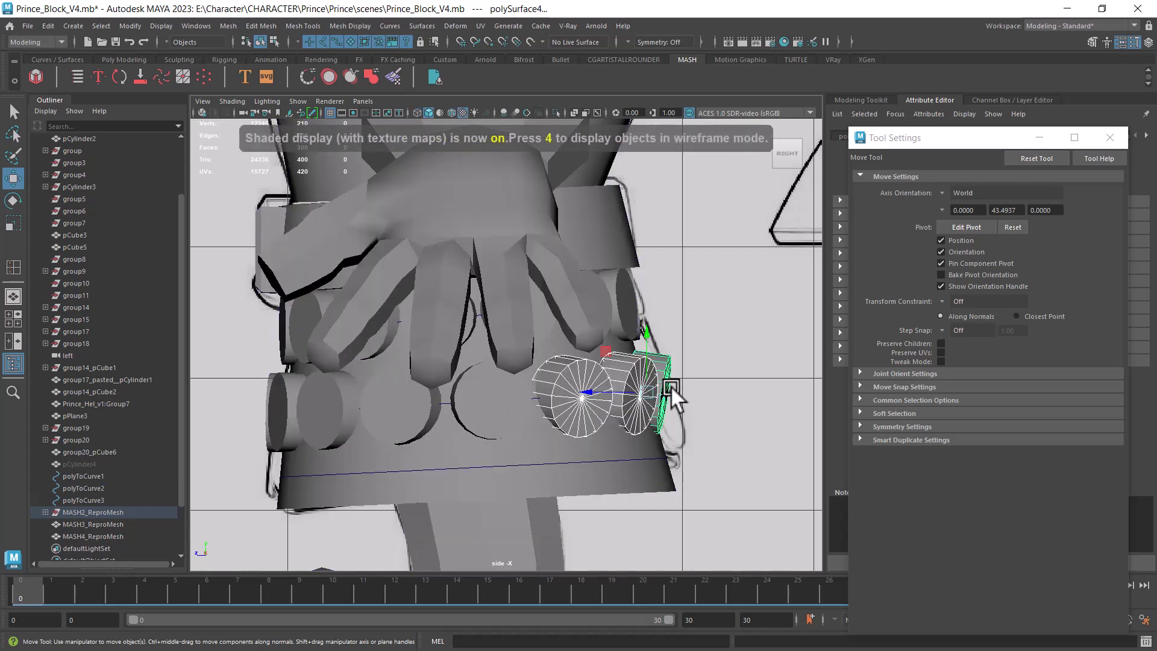
{"action": "key", "text": "e"}
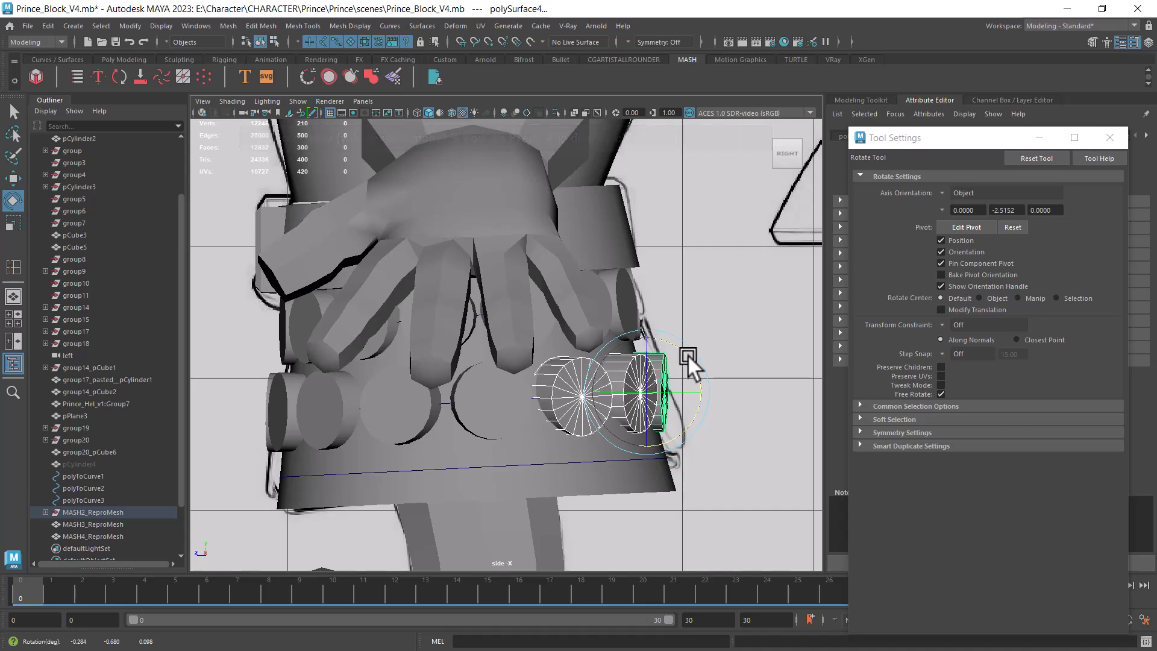
{"action": "key", "text": "space"}
{"action": "left_click_drag", "start_coordinate": [701, 417], "coordinate": [674, 424]}
{"action": "scroll", "coordinate": [674, 423], "scroll_direction": "up", "scroll_amount": 2}
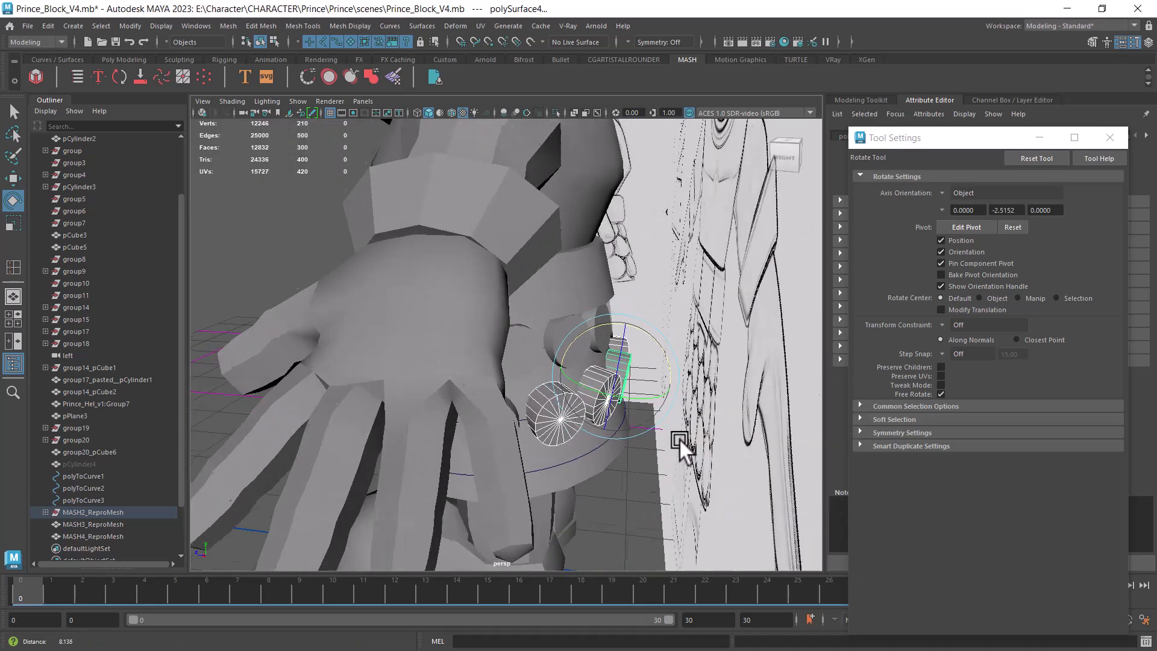
{"action": "left_click_drag", "start_coordinate": [648, 363], "coordinate": [725, 408], "text": "alt"}
- Hide the combined skirt and belt mesh in the front view
{"action": "key", "text": "w"}
{"action": "key", "text": "space"}
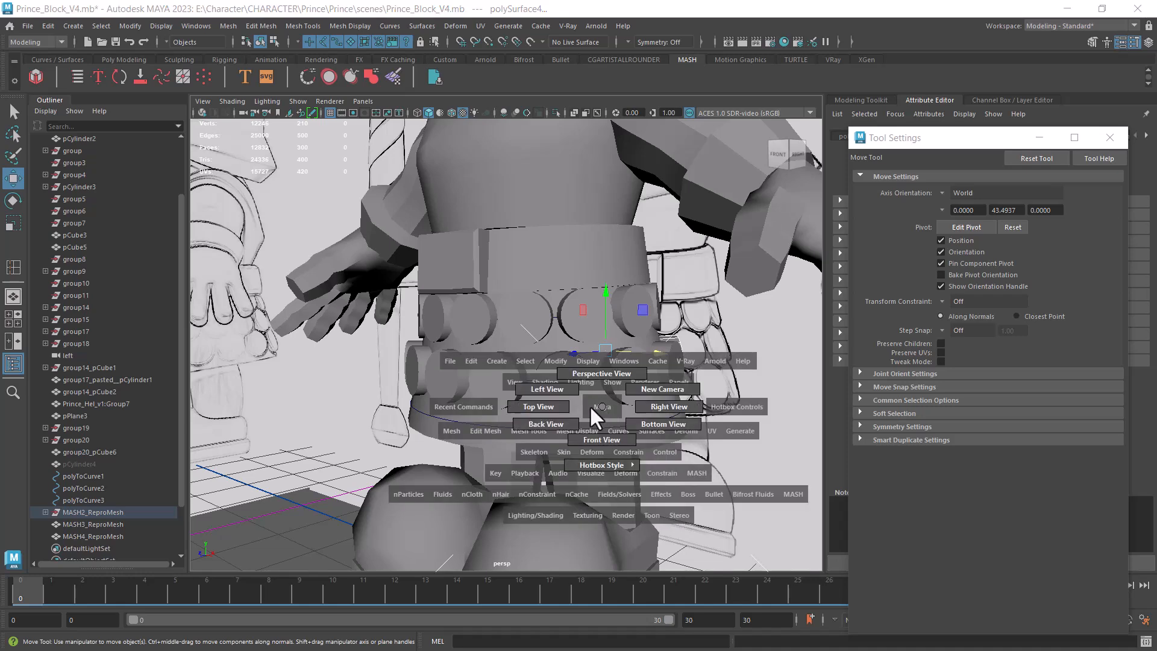
{"action": "left_click", "coordinate": [518, 407]}
{"action": "key", "text": "space"}
{"action": "left_click", "coordinate": [616, 465]}
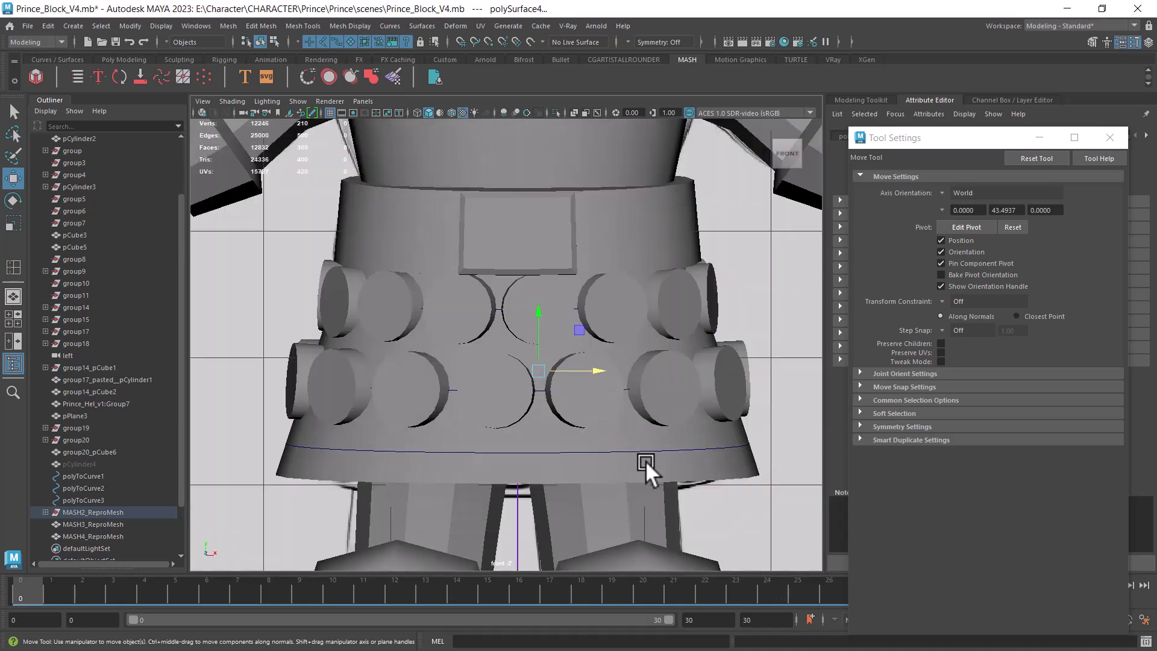
{"action": "scroll", "coordinate": [645, 460], "scroll_direction": "up", "scroll_amount": 1}
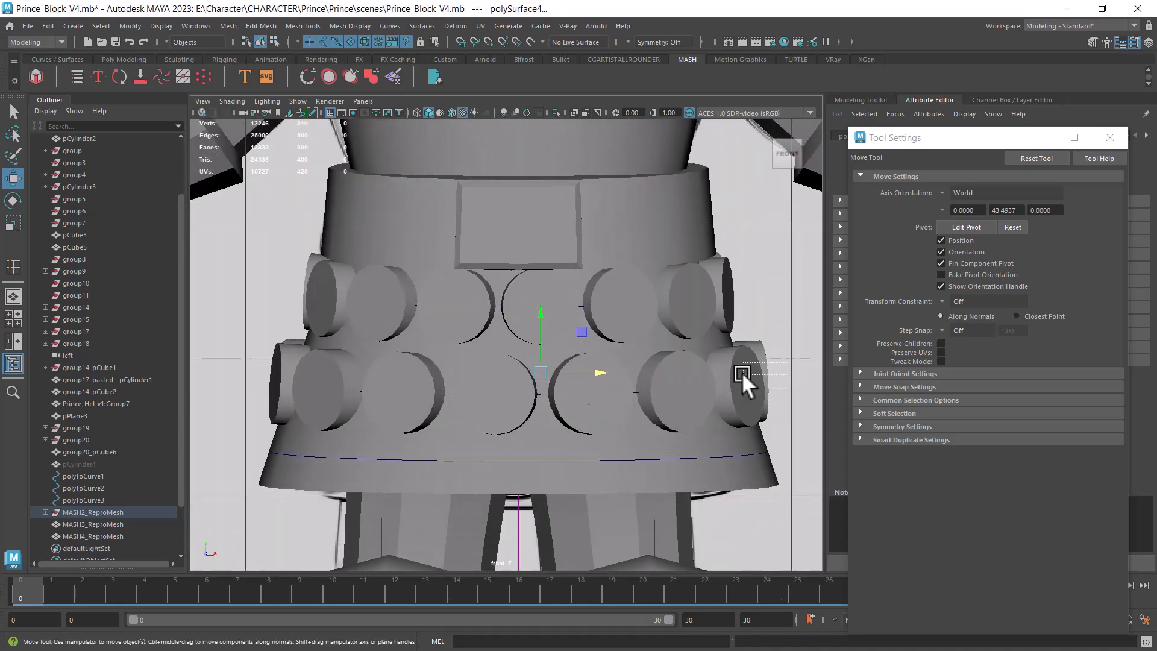
{"action": "left_click_drag", "start_coordinate": [787, 360], "coordinate": [245, 395]}
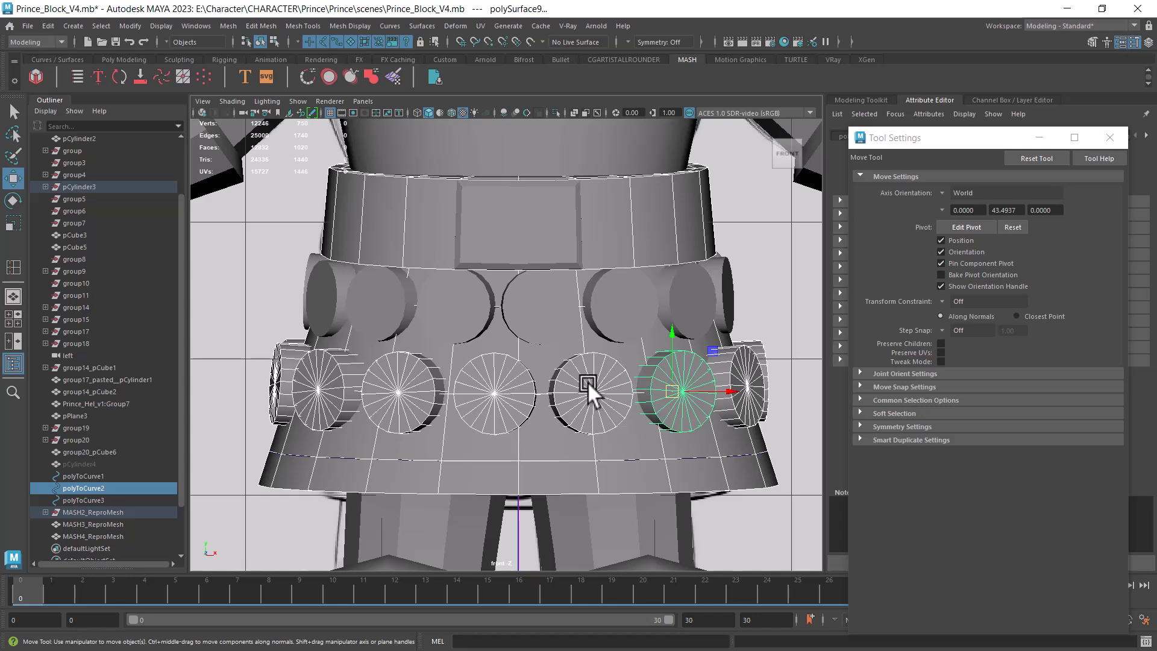
{"action": "left_click", "coordinate": [655, 236]}
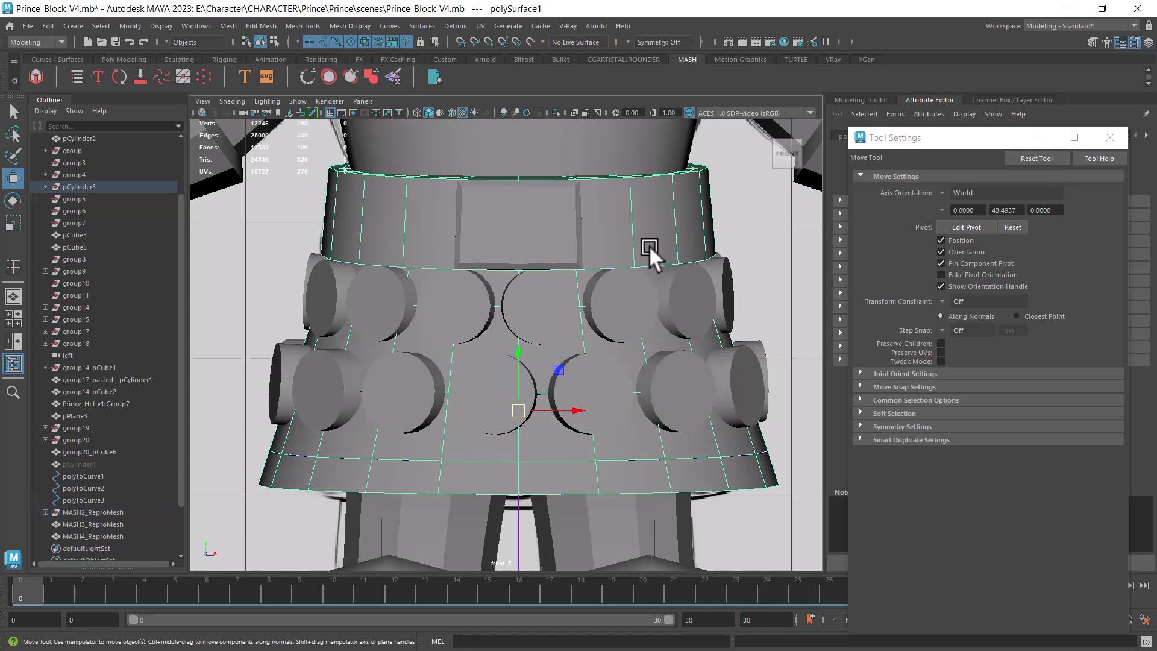
{"action": "key", "text": "ctrl+h"}
- Move the whole lower scale row up slightly together with its selected curve, and show the hidden skirt again
{"action": "left_click_drag", "start_coordinate": [750, 379], "coordinate": [233, 428]}
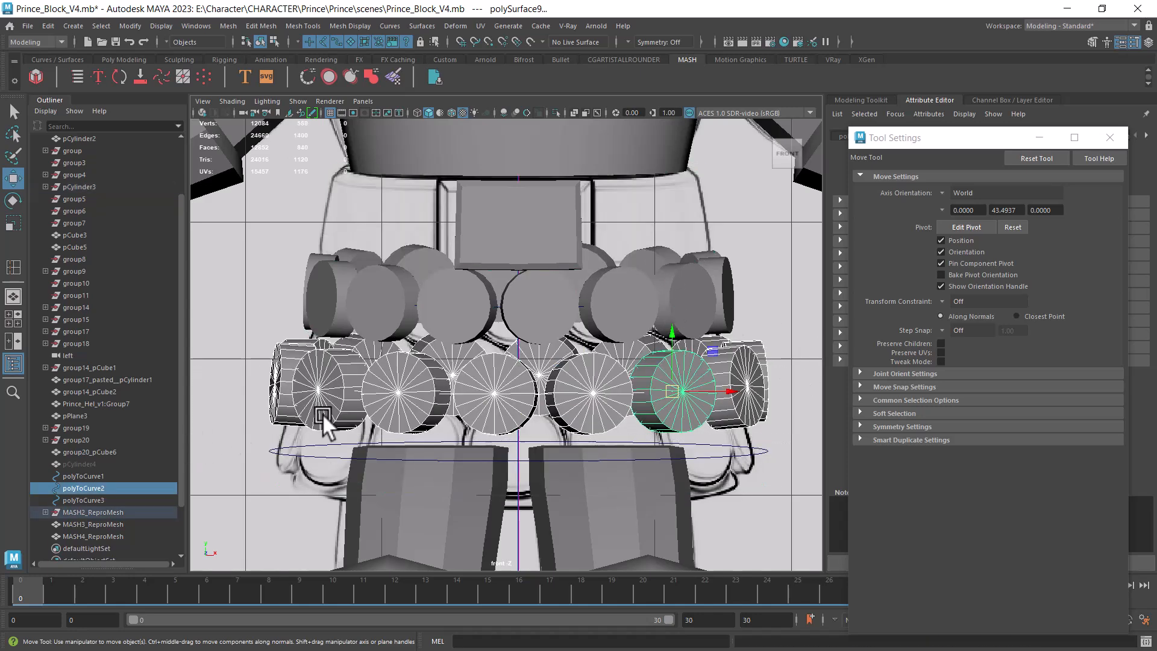
{"action": "left_click_drag", "start_coordinate": [674, 330], "coordinate": [673, 322]}
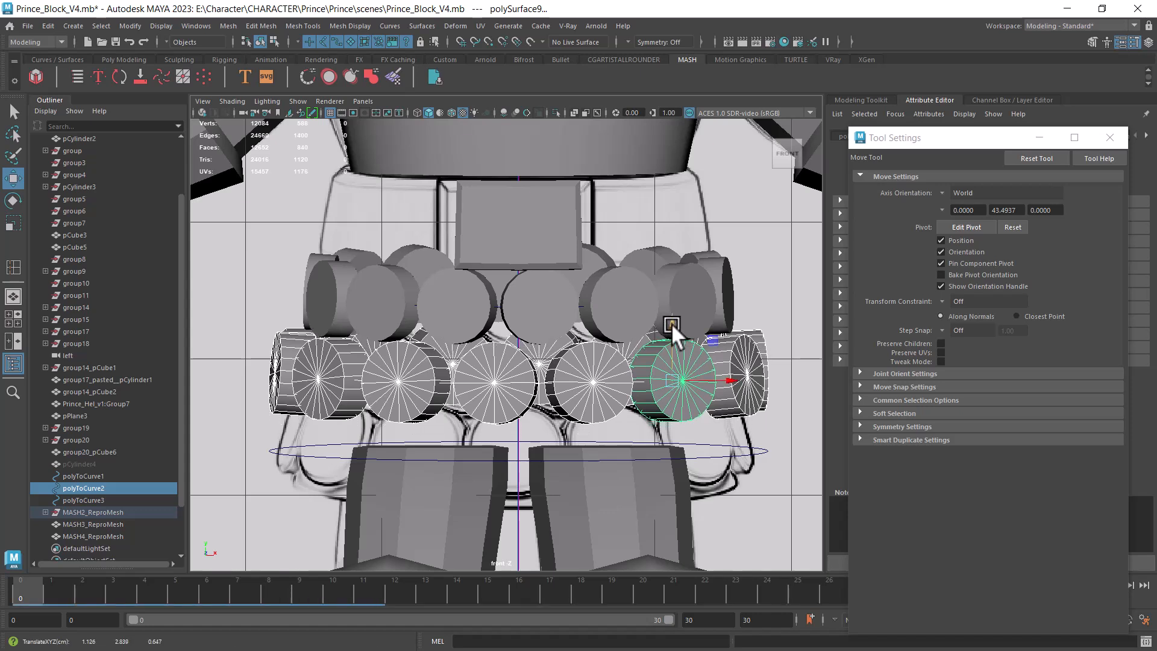
{"action": "key", "text": "ctrl+shift+h"}
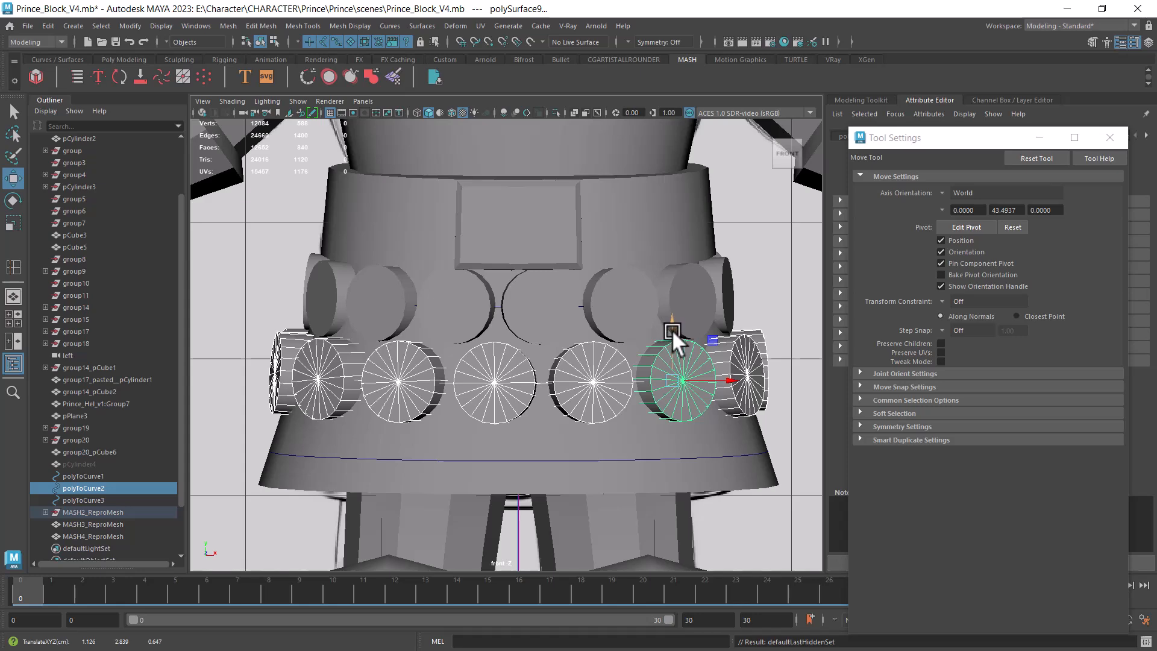
- Group the lower scale row and place a duplicate of the group below it near the skirt's hem
{"action": "key", "text": "ctrl+g"}
{"action": "scroll", "coordinate": [625, 404], "scroll_direction": "down", "scroll_amount": 6}
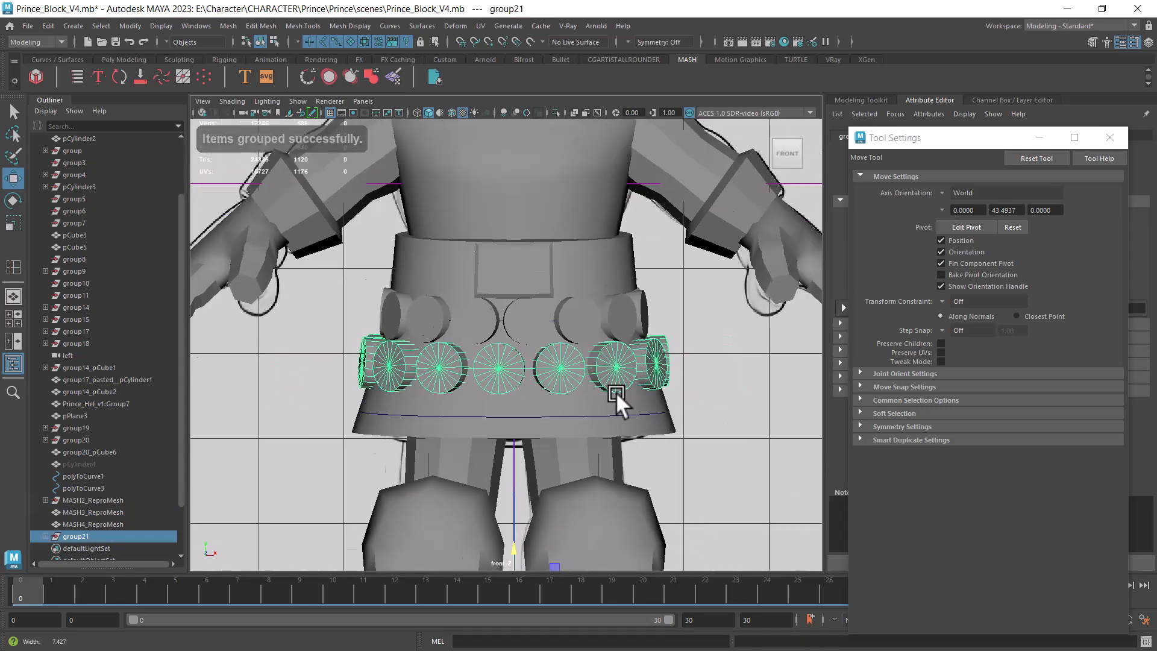
{"action": "key", "text": "ctrl+g"}
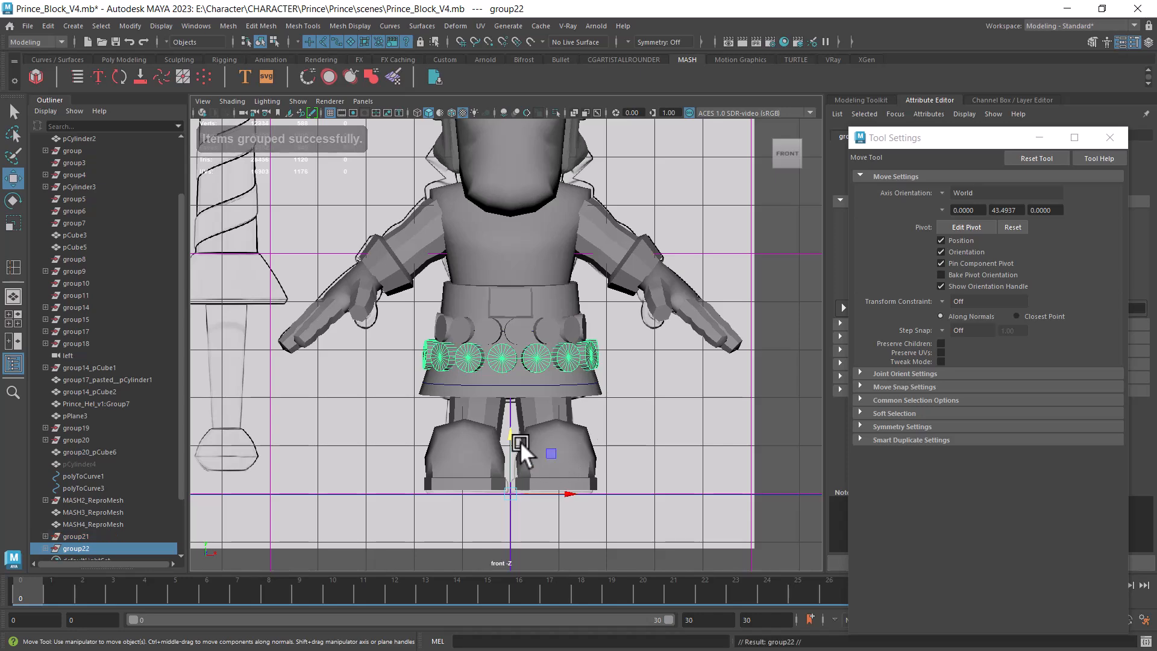
{"action": "left_click_drag", "start_coordinate": [510, 435], "coordinate": [506, 458]}
{"action": "scroll", "coordinate": [518, 464], "scroll_direction": "up", "scroll_amount": 5}
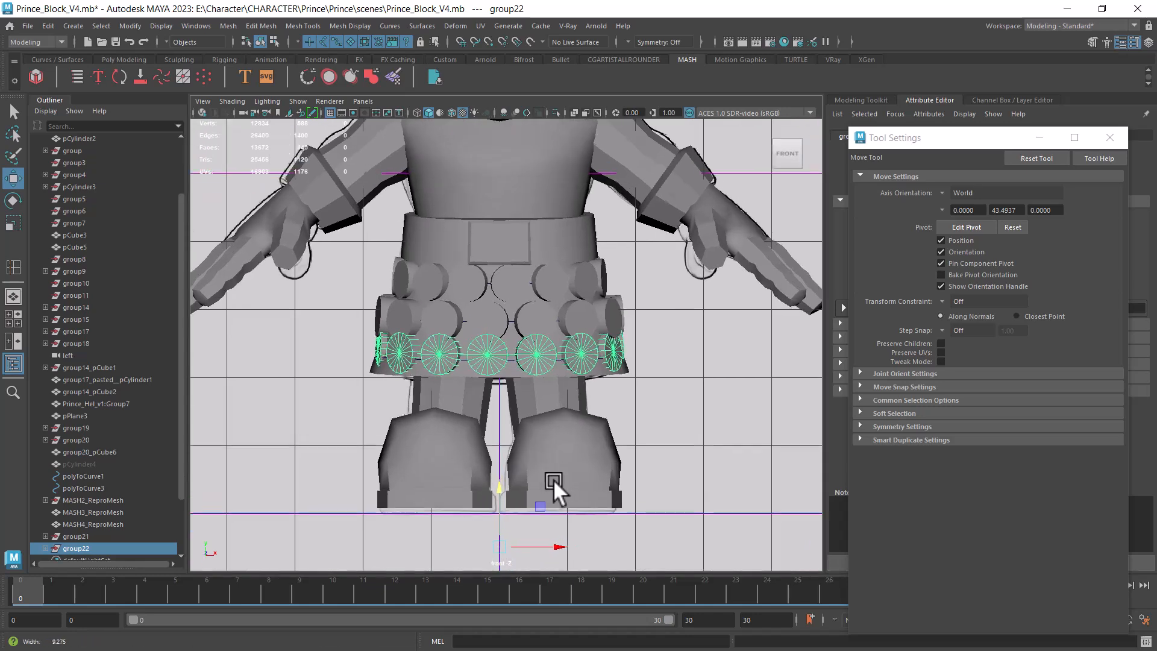
{"action": "scroll", "coordinate": [517, 485], "scroll_direction": "up", "scroll_amount": 3}
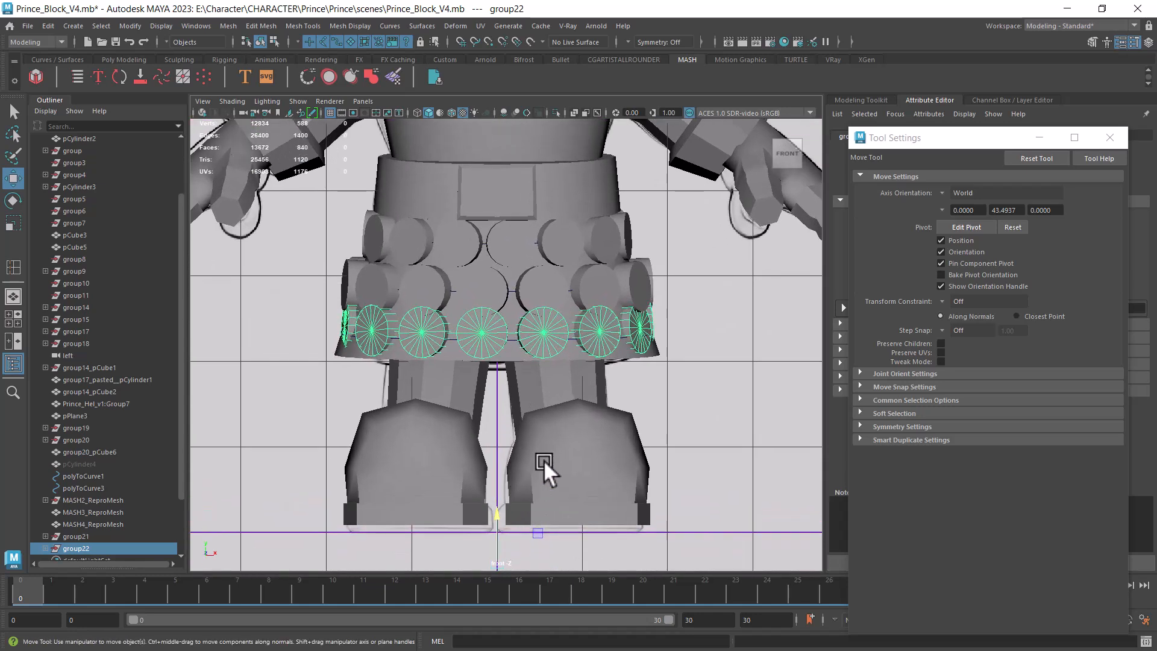
- Center the pivot of the duplicated bottom scale group and rotate it about the vertical axis to offset its discs from the row above
{"action": "middle_click_drag", "start_coordinate": [545, 471], "coordinate": [559, 387], "text": "alt"}
{"action": "scroll", "coordinate": [533, 497], "scroll_direction": "up", "scroll_amount": 2}
{"action": "key", "text": "r"}
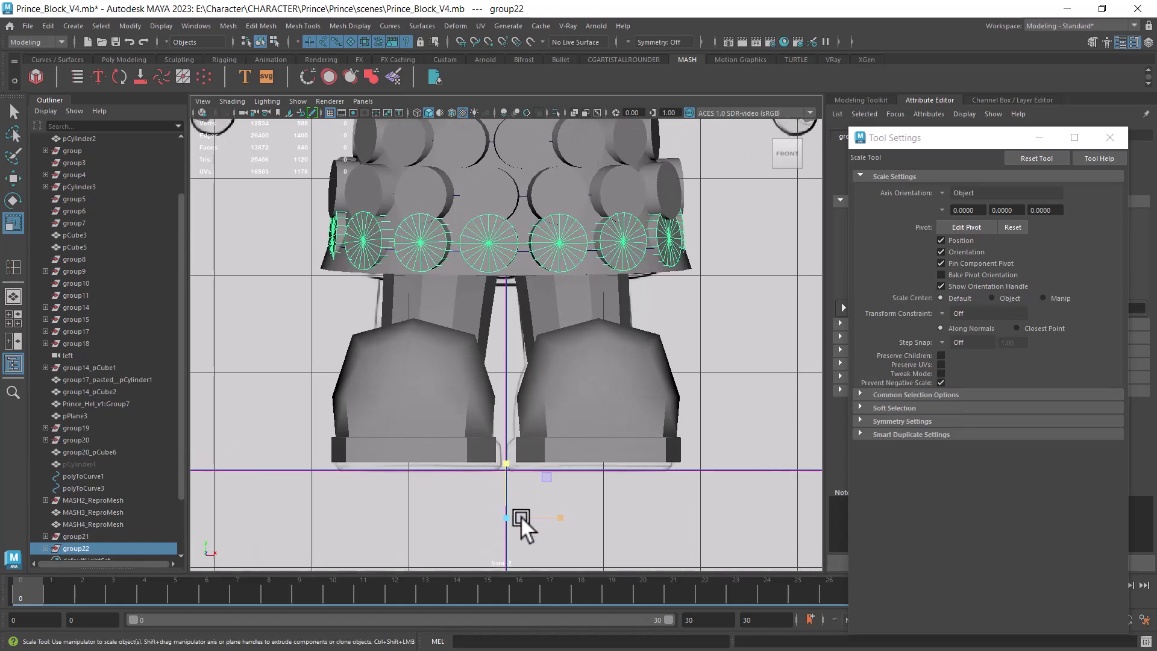
{"action": "left_click", "coordinate": [130, 27]}
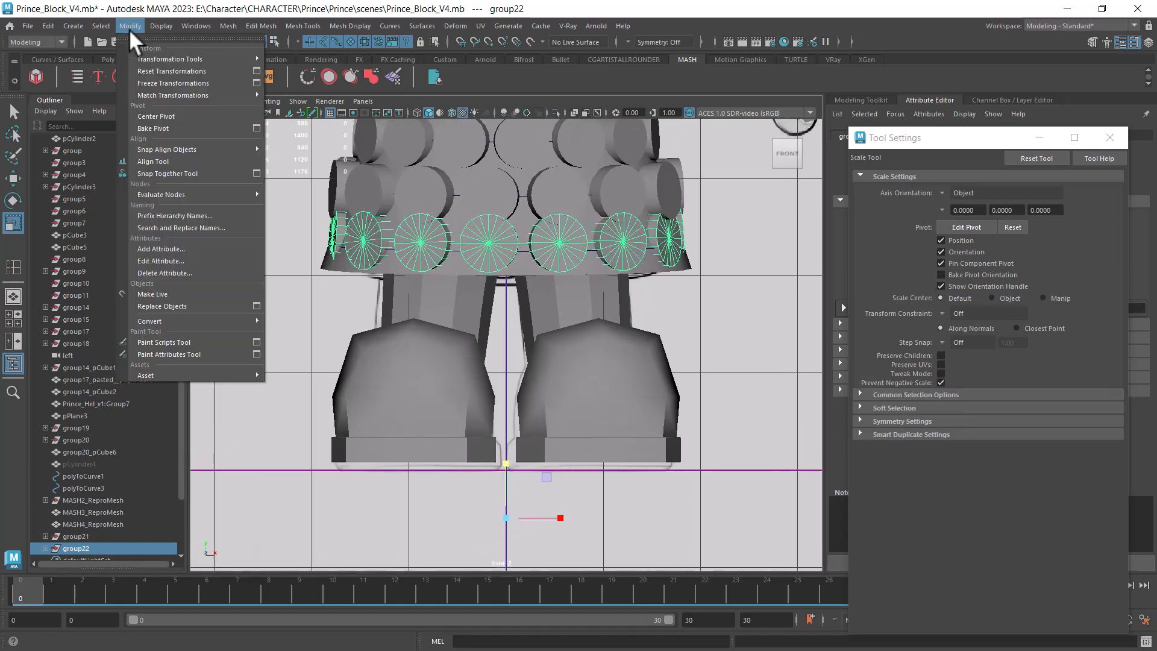
{"action": "left_click", "coordinate": [179, 113]}
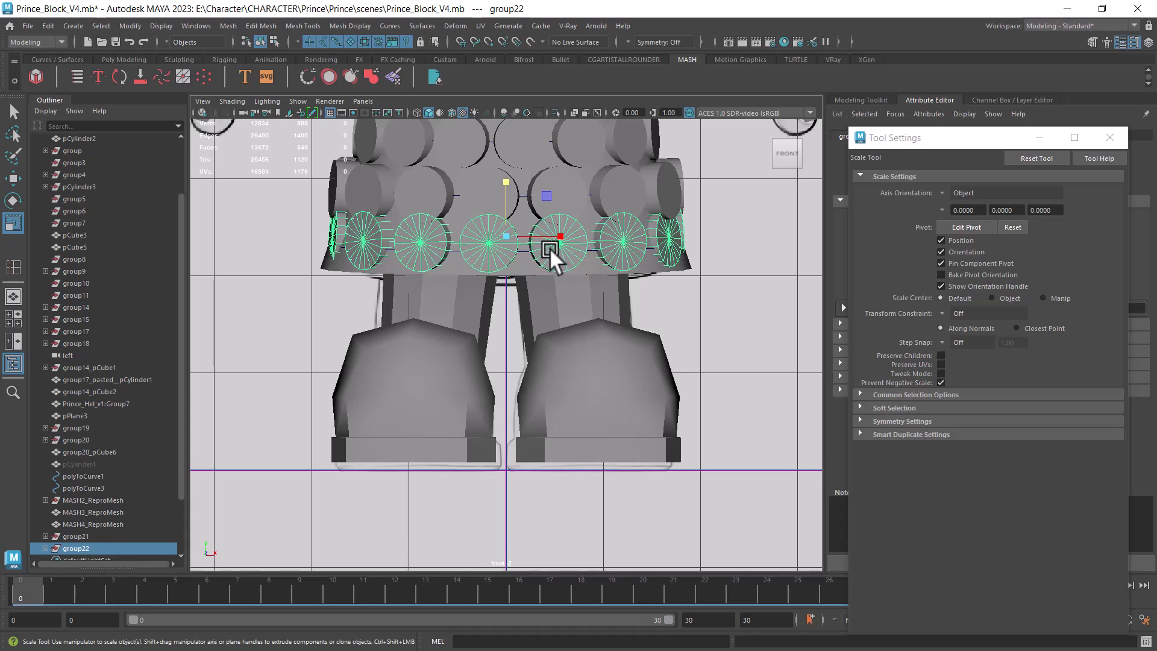
{"action": "left_click_drag", "start_coordinate": [504, 235], "coordinate": [532, 234]}
{"action": "key", "text": "e"}
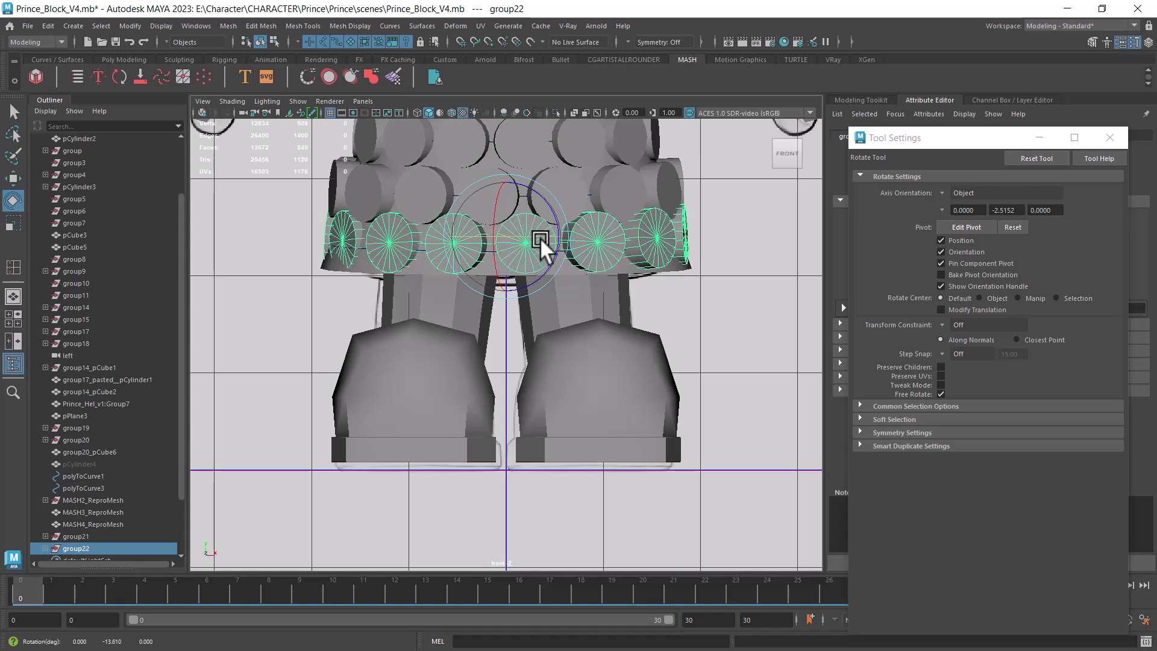
{"action": "scroll", "coordinate": [653, 314], "scroll_direction": "up", "scroll_amount": 3}
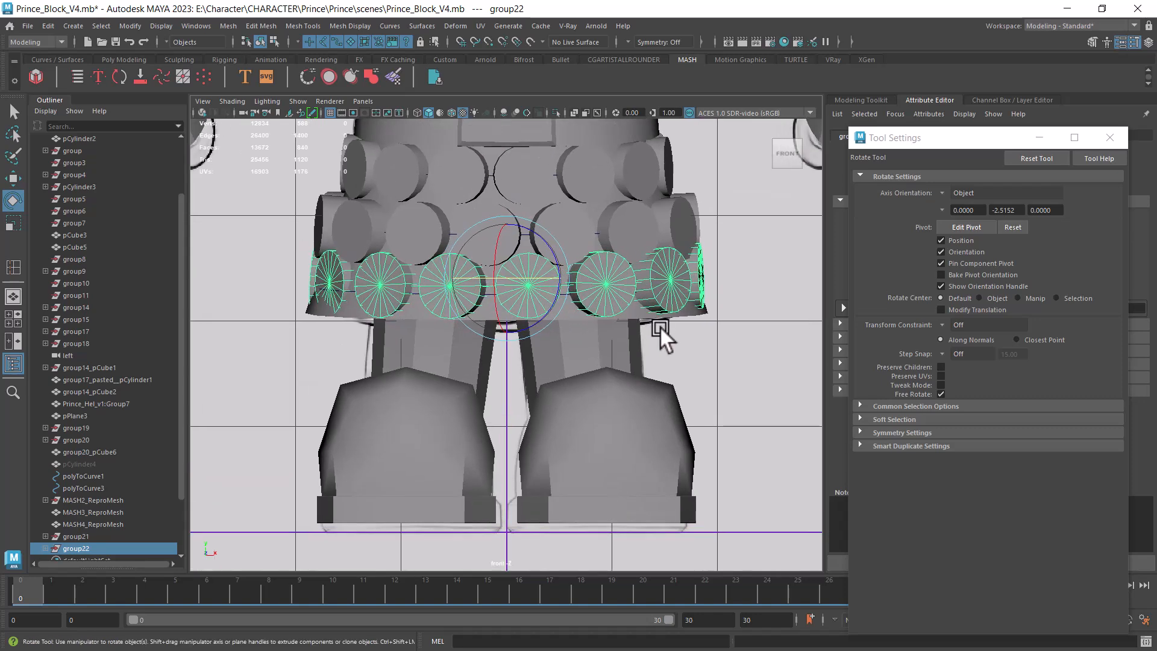
{"action": "key", "text": "w"}
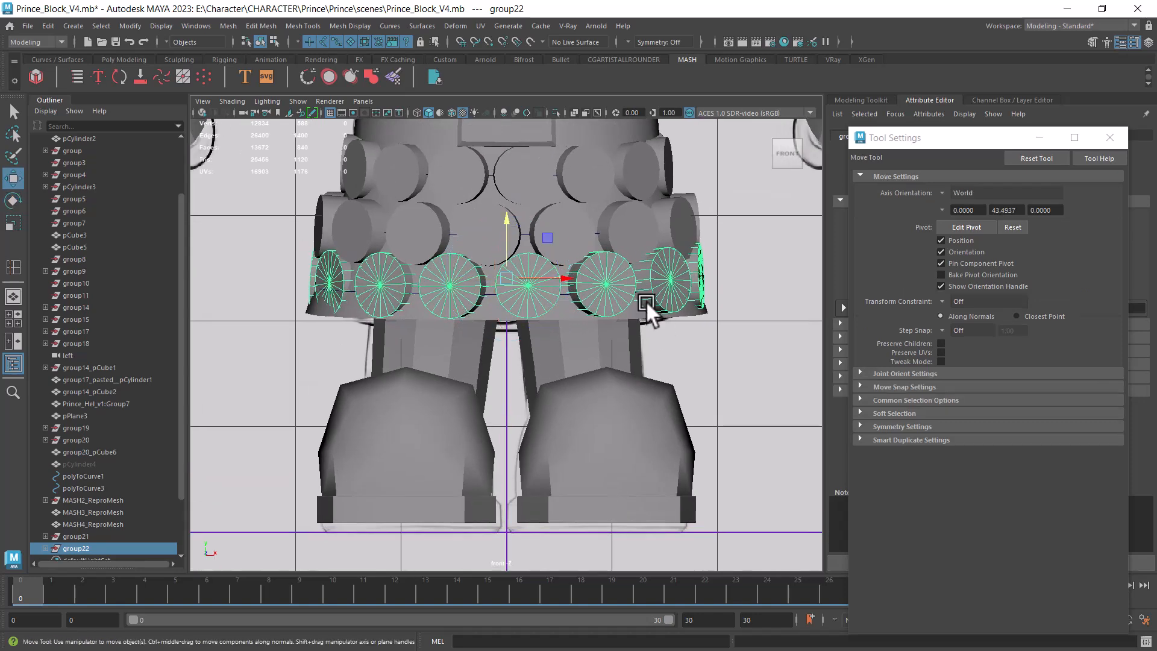
{"action": "middle_click_drag", "start_coordinate": [646, 301], "coordinate": [657, 332], "text": "alt"}
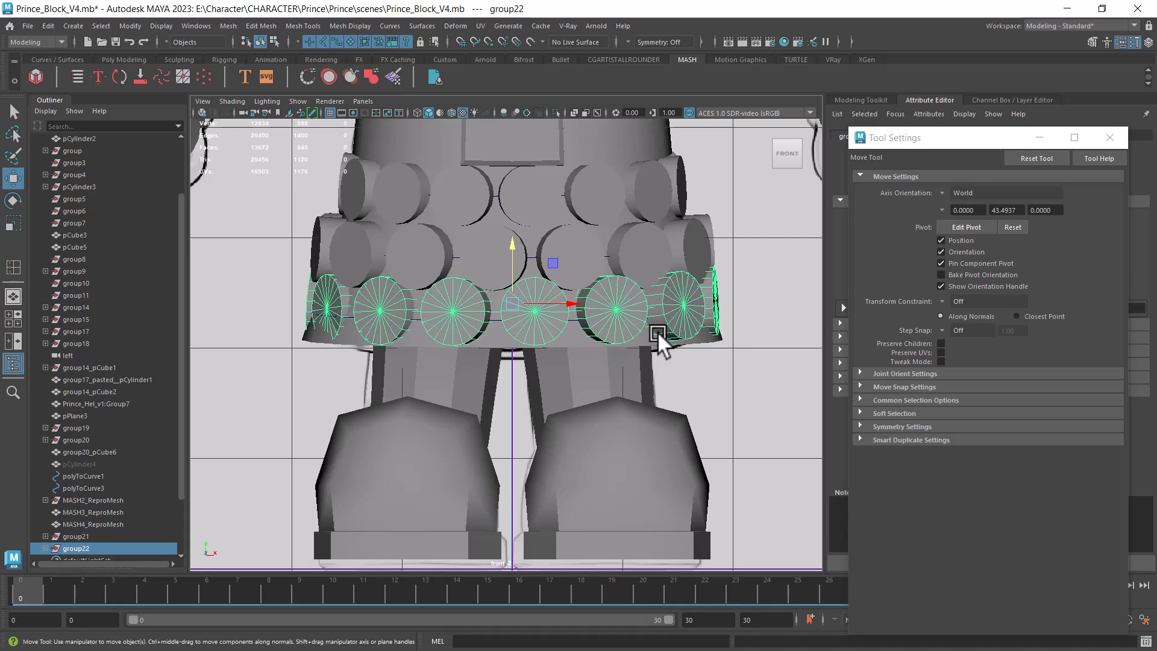
{"action": "scroll", "coordinate": [668, 366], "scroll_direction": "down", "scroll_amount": 2}
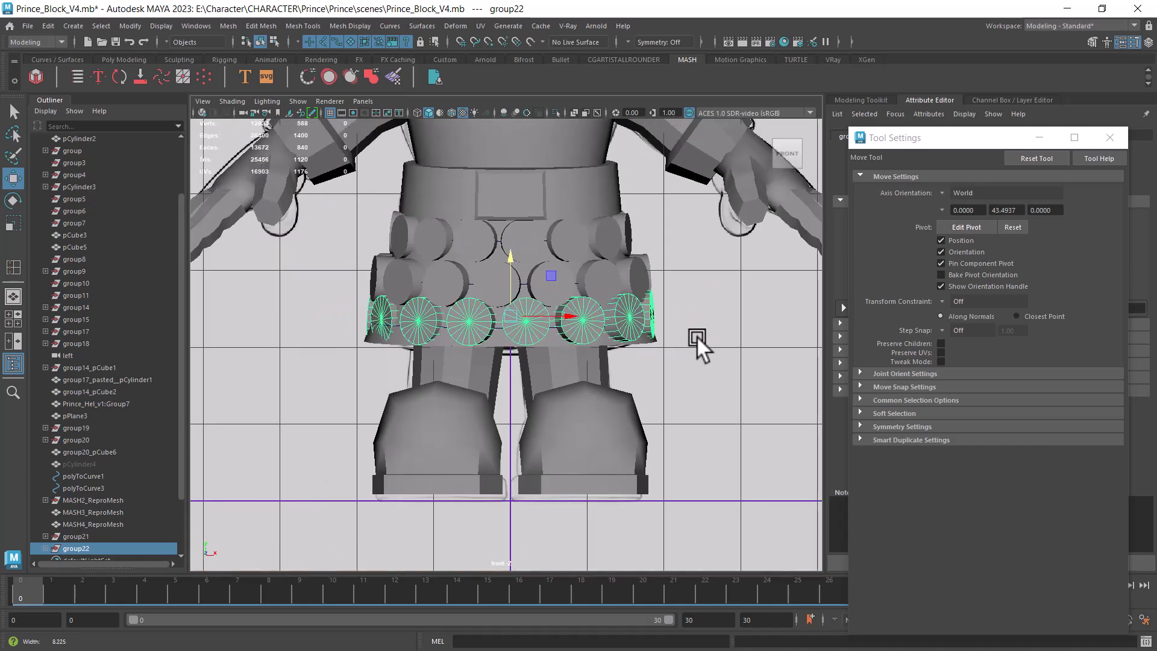
- Isolate the bottom scale row, select all of its individual discs, and show the rest of the model again
{"action": "left_click", "coordinate": [633, 323]}
{"action": "key", "text": "Up"}
{"action": "key", "text": "super"}
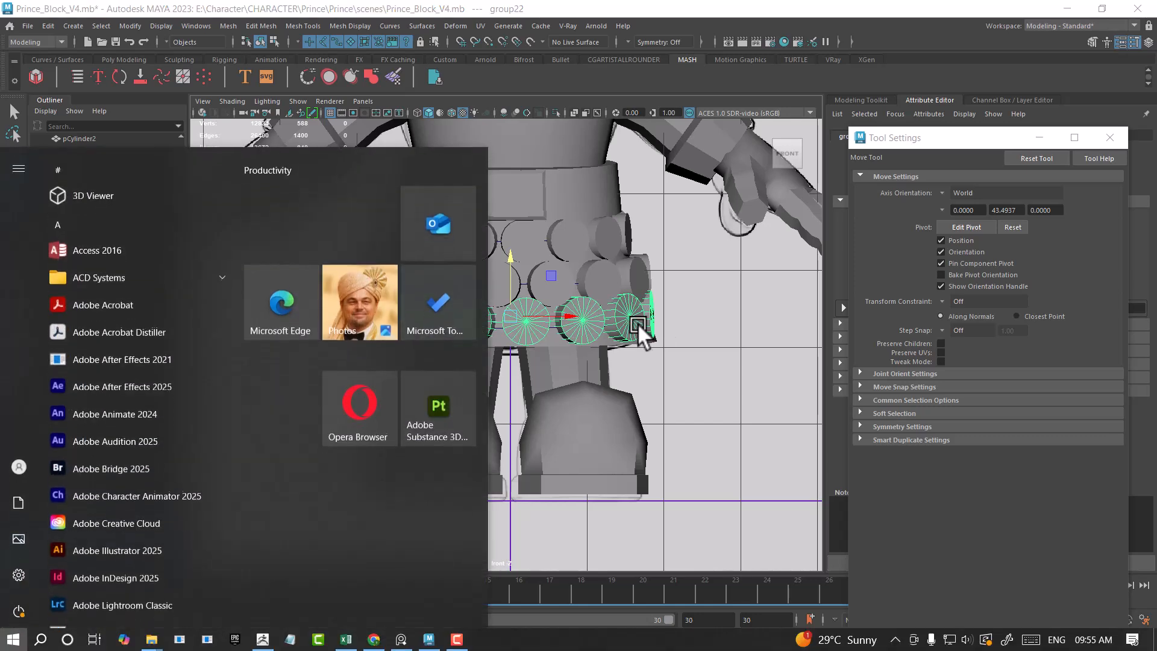
{"action": "key", "text": "super"}
{"action": "scroll", "coordinate": [678, 356], "scroll_direction": "up", "scroll_amount": 1}
{"action": "key", "text": "alt+h"}
{"action": "left_click", "coordinate": [724, 261]}
{"action": "left_click_drag", "start_coordinate": [726, 261], "coordinate": [234, 396]}
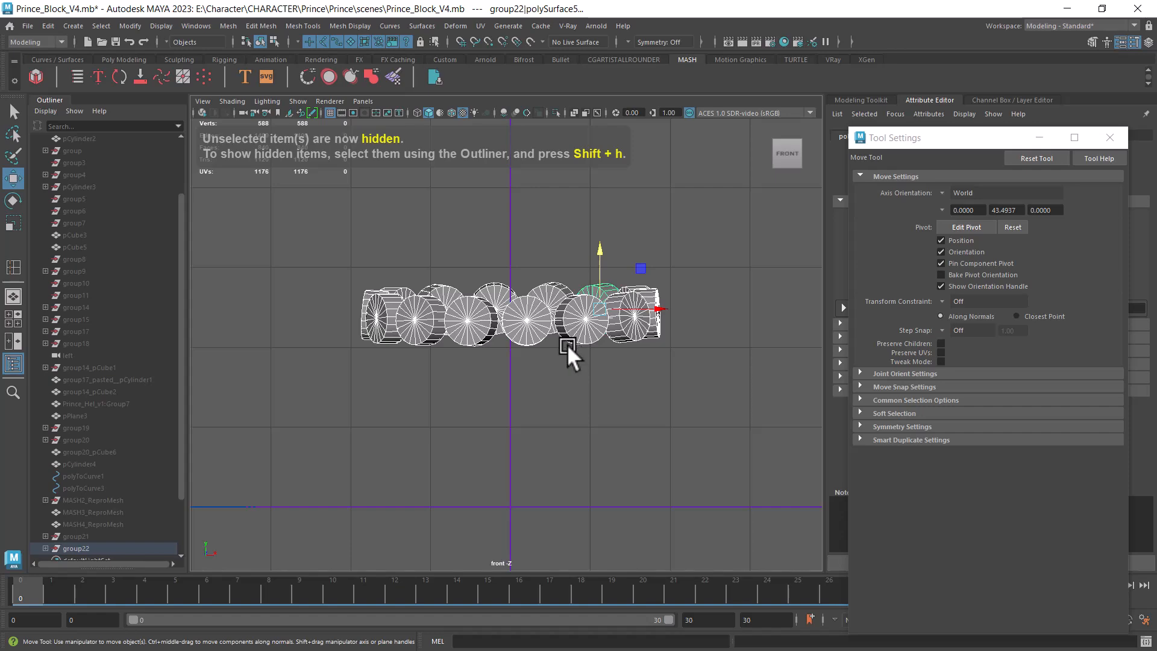
{"action": "key", "text": "ctrl+shift+h"}
{"action": "scroll", "coordinate": [649, 340], "scroll_direction": "up", "scroll_amount": 2}
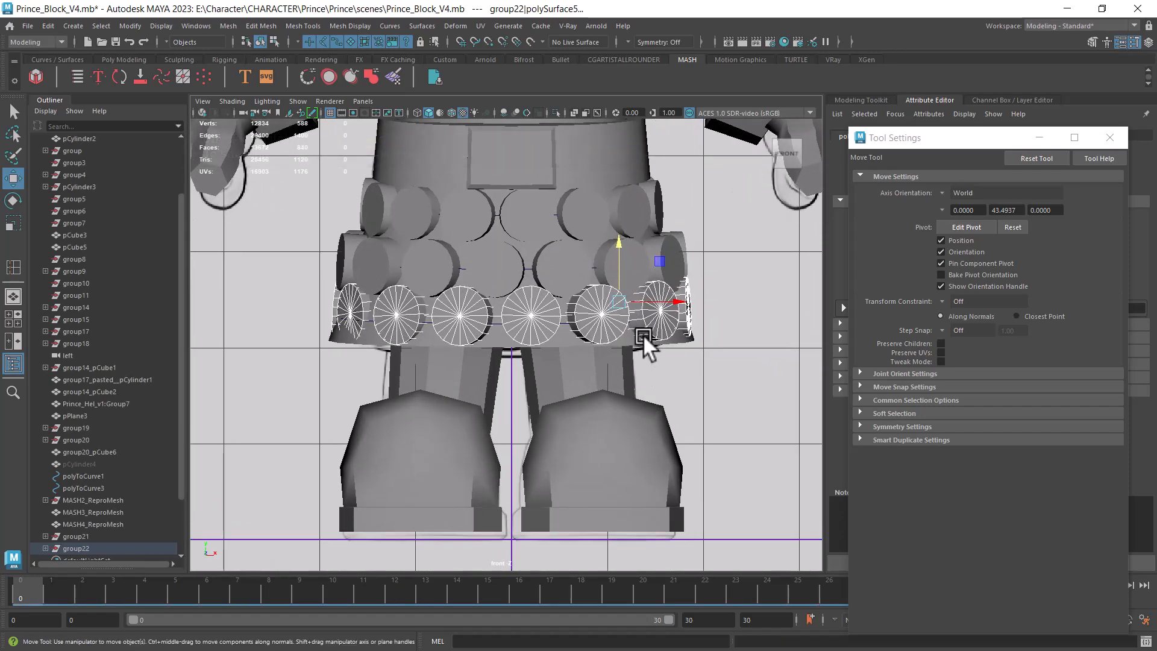
- Inspect the bottom row's fit in the perspective and front views, and pick the discs at one end of the row
{"action": "key", "text": "e"}
{"action": "key", "text": "space"}
{"action": "left_click_drag", "start_coordinate": [639, 361], "coordinate": [643, 329]}
{"action": "scroll", "coordinate": [643, 330], "scroll_direction": "up", "scroll_amount": 3}
{"action": "left_click_drag", "start_coordinate": [658, 410], "coordinate": [700, 358], "text": "alt"}
{"action": "key", "text": "space"}
{"action": "left_click_drag", "start_coordinate": [621, 457], "coordinate": [623, 481]}
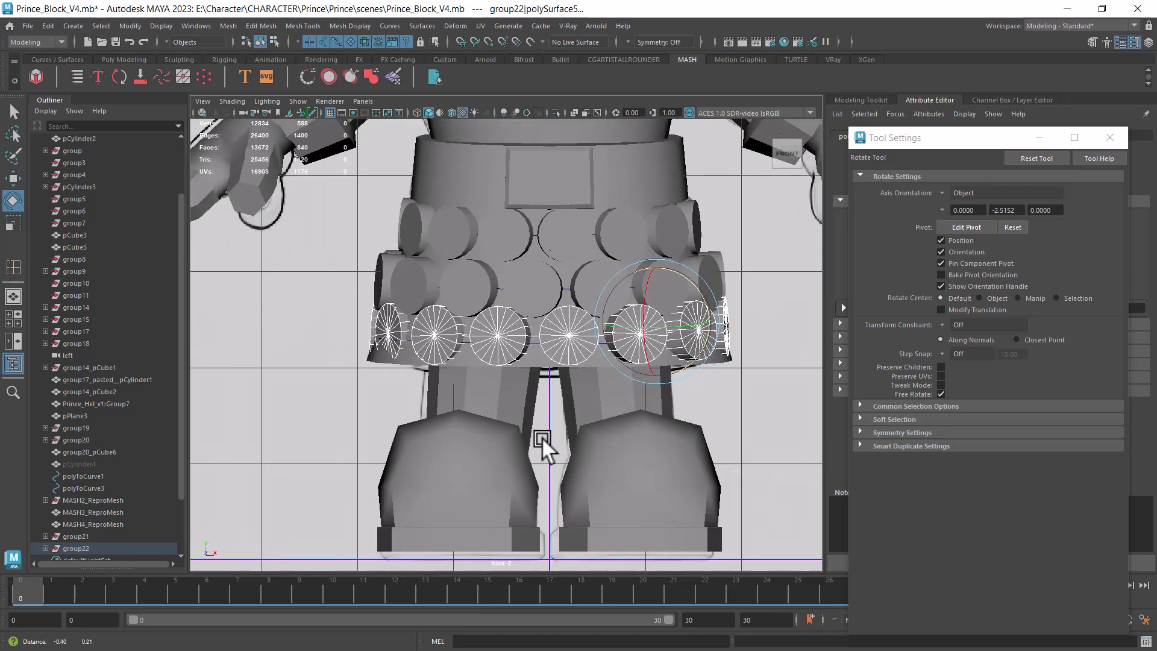
{"action": "left_click", "coordinate": [371, 335]}
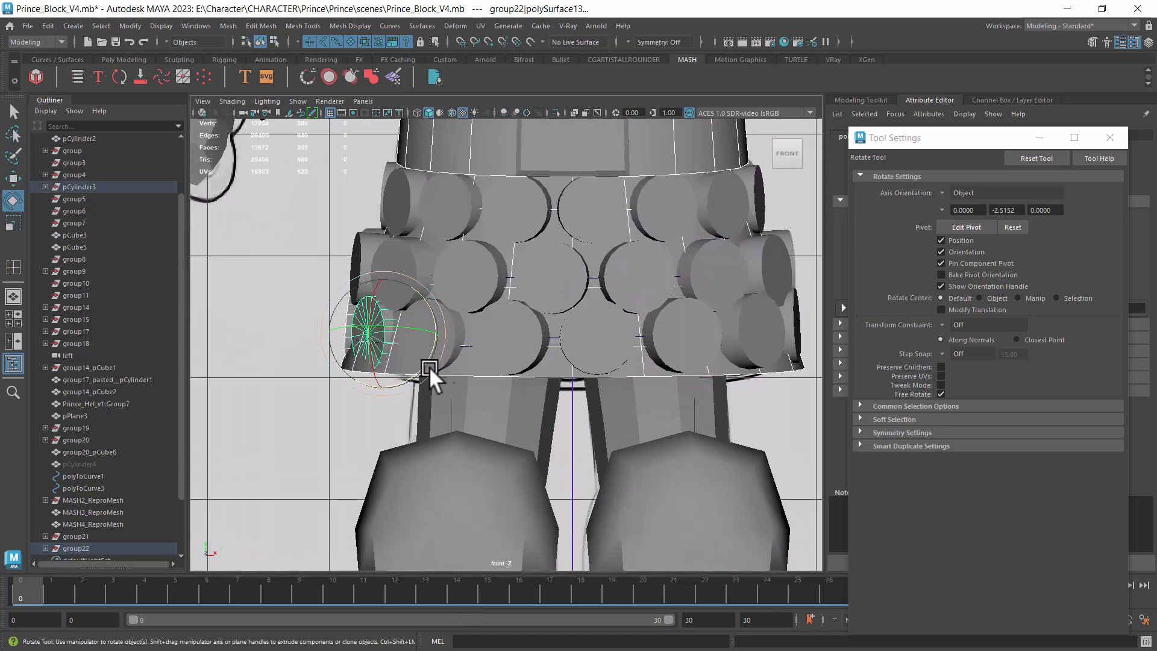
{"action": "middle_click_drag", "start_coordinate": [702, 351], "coordinate": [595, 363], "text": "alt"}
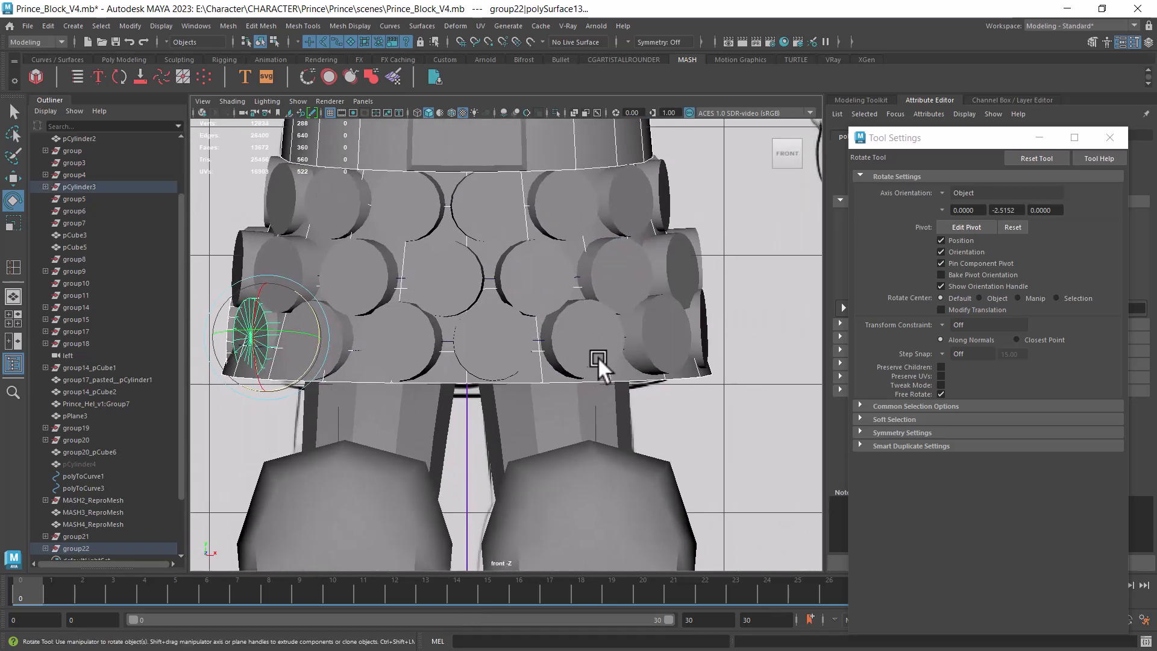
{"action": "left_click_drag", "start_coordinate": [607, 357], "coordinate": [693, 337], "text": "alt"}
- Replace the tool settings with the channel box and hide the Prince reference layer
{"action": "left_click", "coordinate": [1148, 43]}
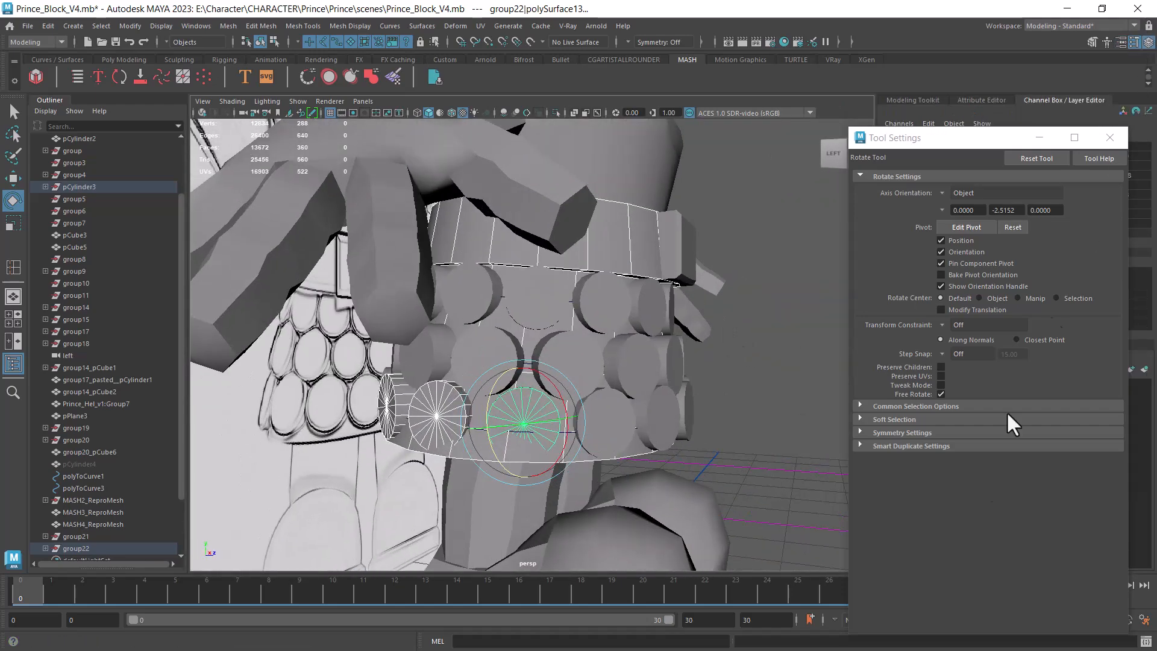
{"action": "left_click", "coordinate": [1111, 138]}
{"action": "left_click", "coordinate": [891, 385]}
- Examine the end discs of the bottom row from the front, side and back, selecting single discs to check how they sit
{"action": "left_click_drag", "start_coordinate": [633, 482], "coordinate": [589, 485], "text": "alt"}
{"action": "key", "text": "w"}
{"action": "key", "text": "space"}
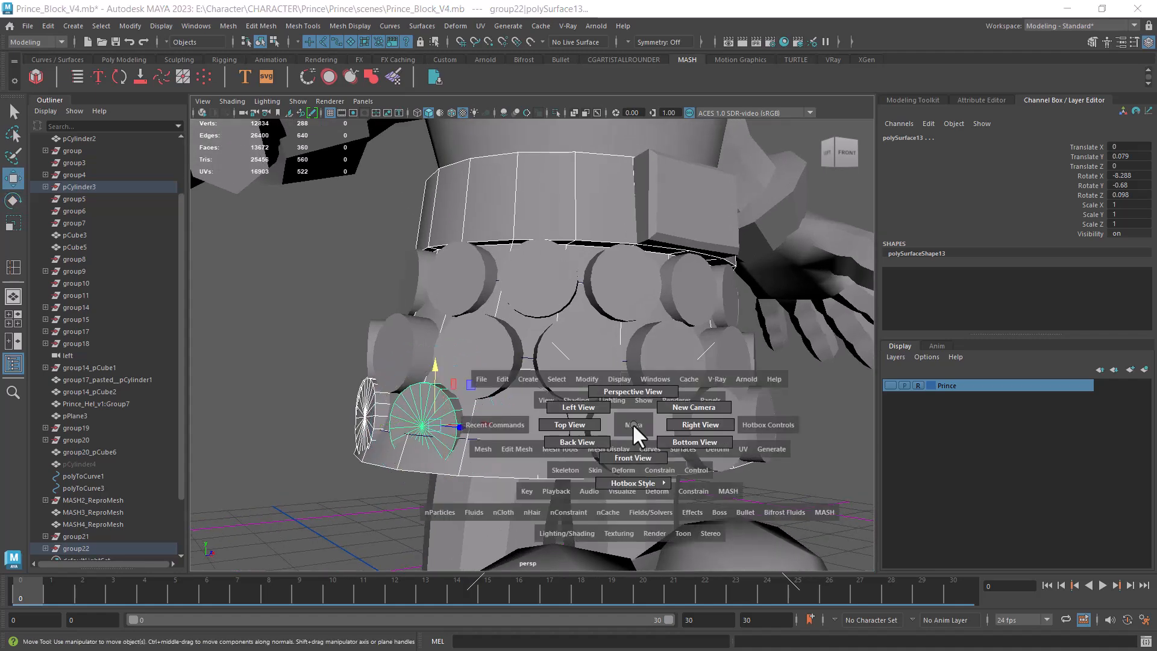
{"action": "left_click_drag", "start_coordinate": [633, 426], "coordinate": [637, 458]}
{"action": "middle_click_drag", "start_coordinate": [598, 426], "coordinate": [685, 438], "text": "alt"}
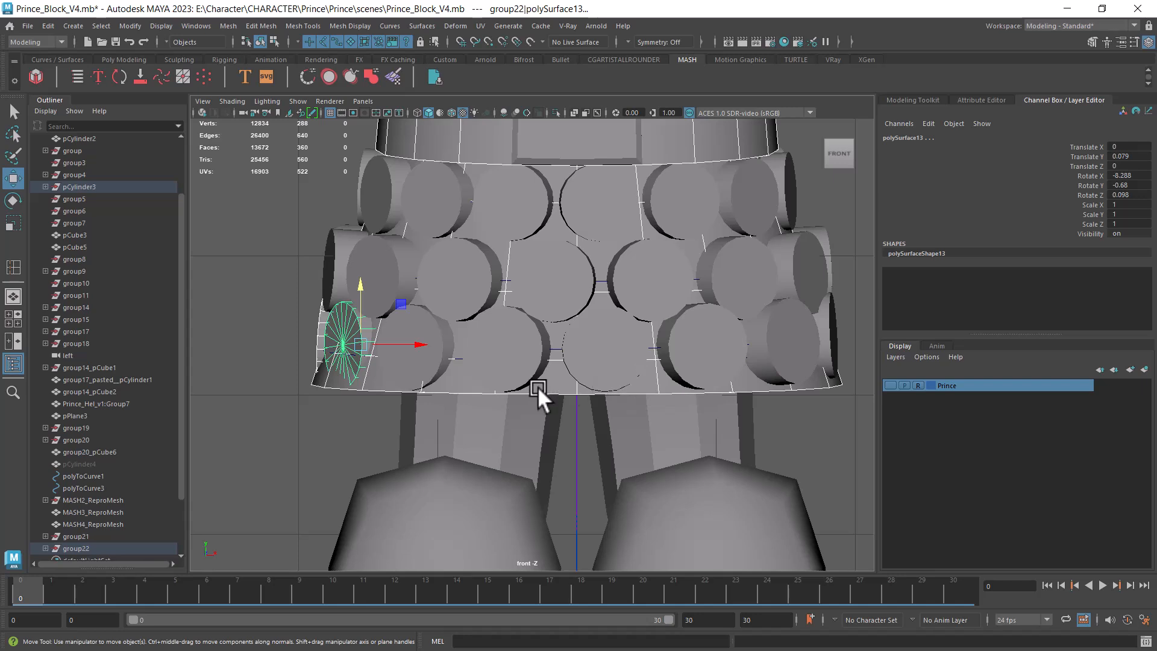
{"action": "middle_click_drag", "start_coordinate": [552, 395], "coordinate": [466, 385], "text": "alt"}
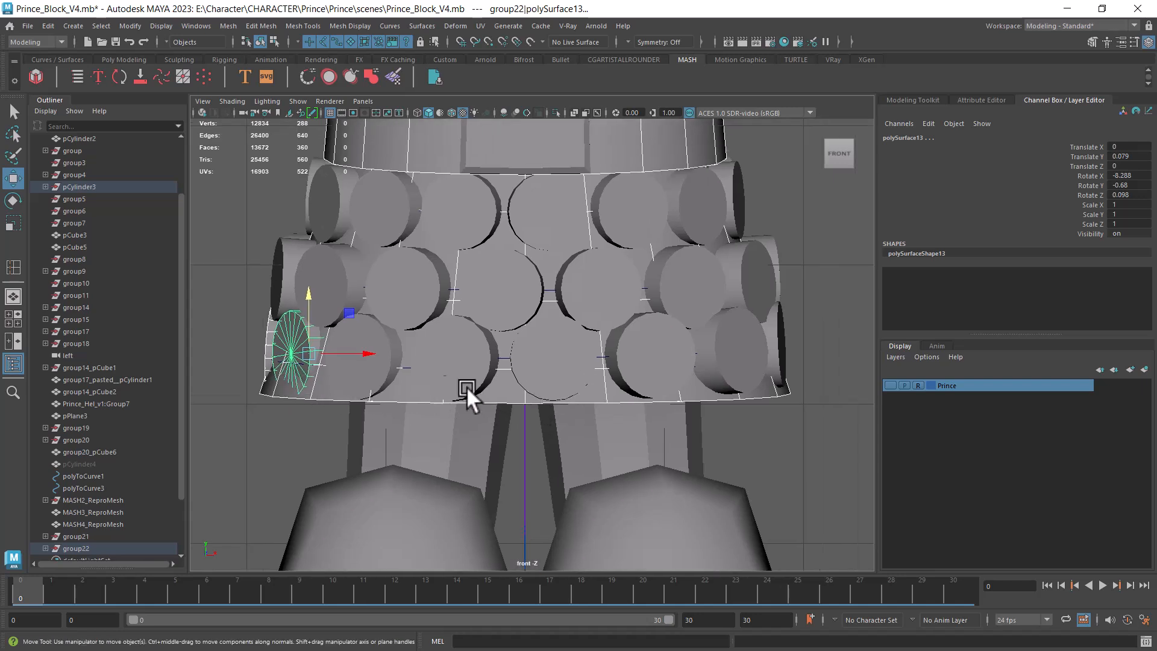
{"action": "left_click", "coordinate": [394, 359]}
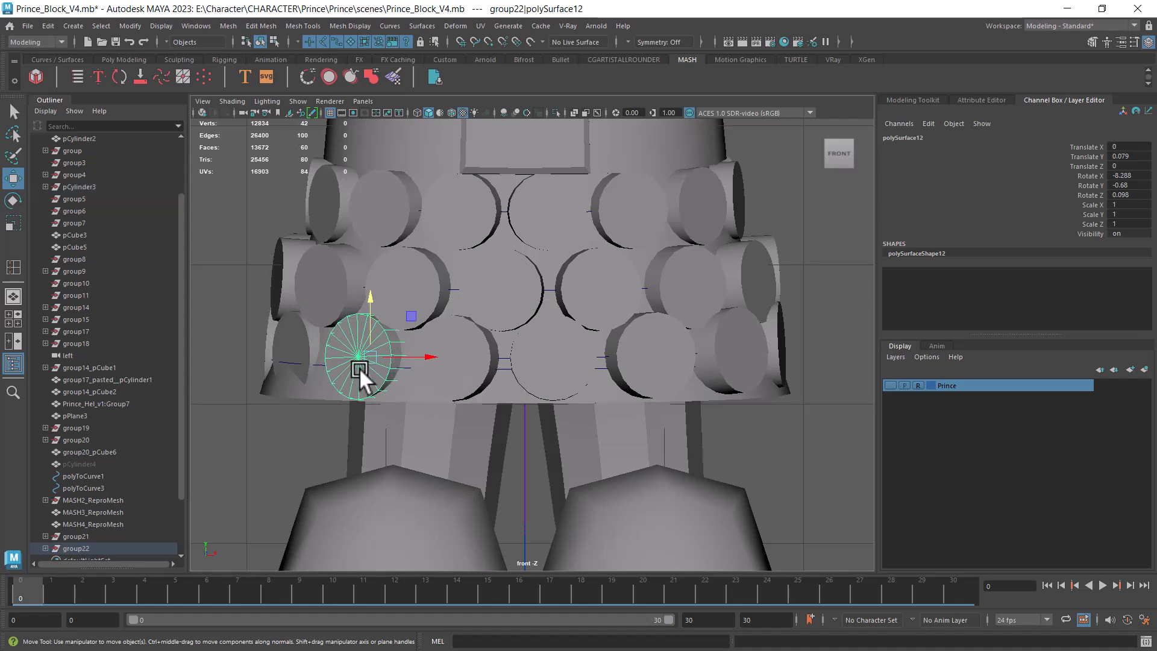
{"action": "left_click", "coordinate": [296, 355]}
{"action": "key", "text": "space"}
{"action": "left_click_drag", "start_coordinate": [401, 393], "coordinate": [635, 363]}
{"action": "left_click", "coordinate": [664, 453]}
{"action": "left_click_drag", "start_coordinate": [731, 486], "coordinate": [221, 475], "text": "alt"}
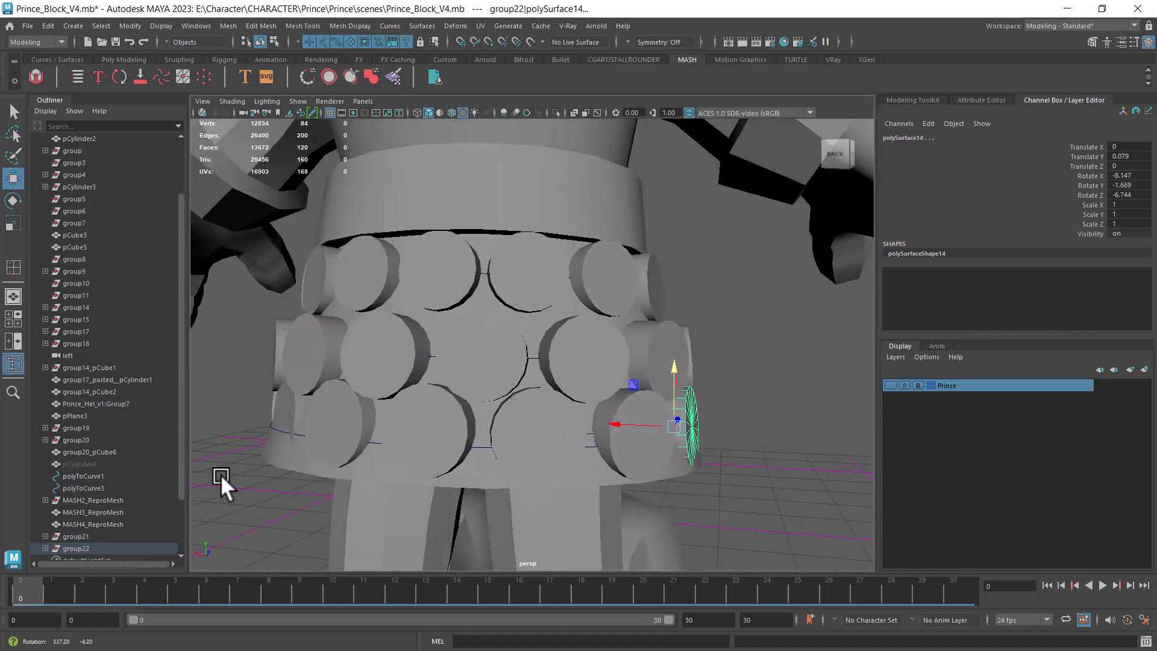
{"action": "middle_click_drag", "start_coordinate": [561, 484], "coordinate": [594, 449], "text": "alt"}
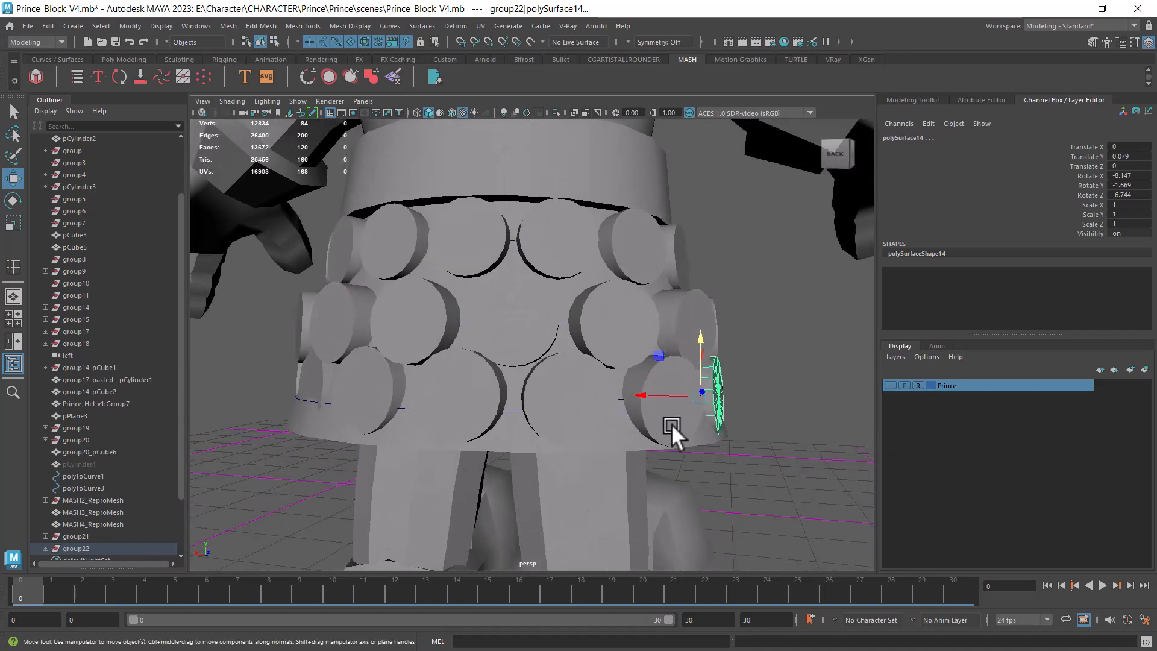
{"action": "left_click", "coordinate": [658, 423]}
{"action": "right_click_drag", "start_coordinate": [669, 441], "coordinate": [638, 433], "text": "alt"}
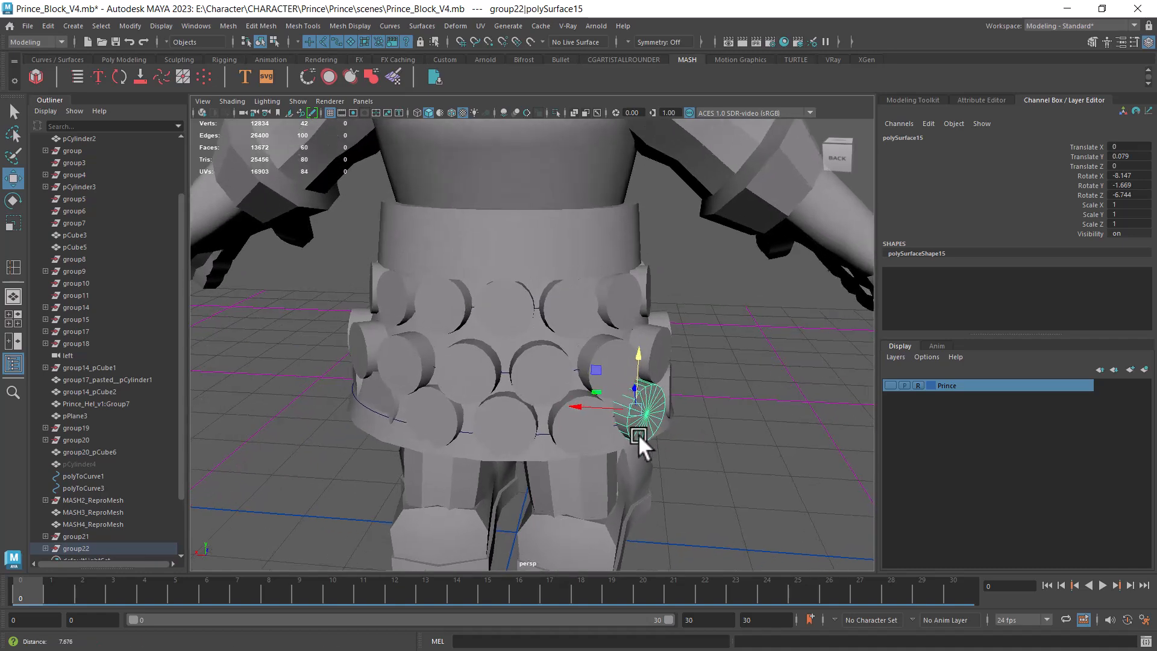
- Select all discs of the bottom row without the belt, skirt, feet and guide curve, and delete them, keeping the curve
{"action": "key", "text": "space"}
{"action": "left_click_drag", "start_coordinate": [676, 420], "coordinate": [677, 476]}
{"action": "right_click_drag", "start_coordinate": [677, 425], "coordinate": [633, 380], "text": "alt"}
{"action": "left_click_drag", "start_coordinate": [689, 351], "coordinate": [374, 380]}
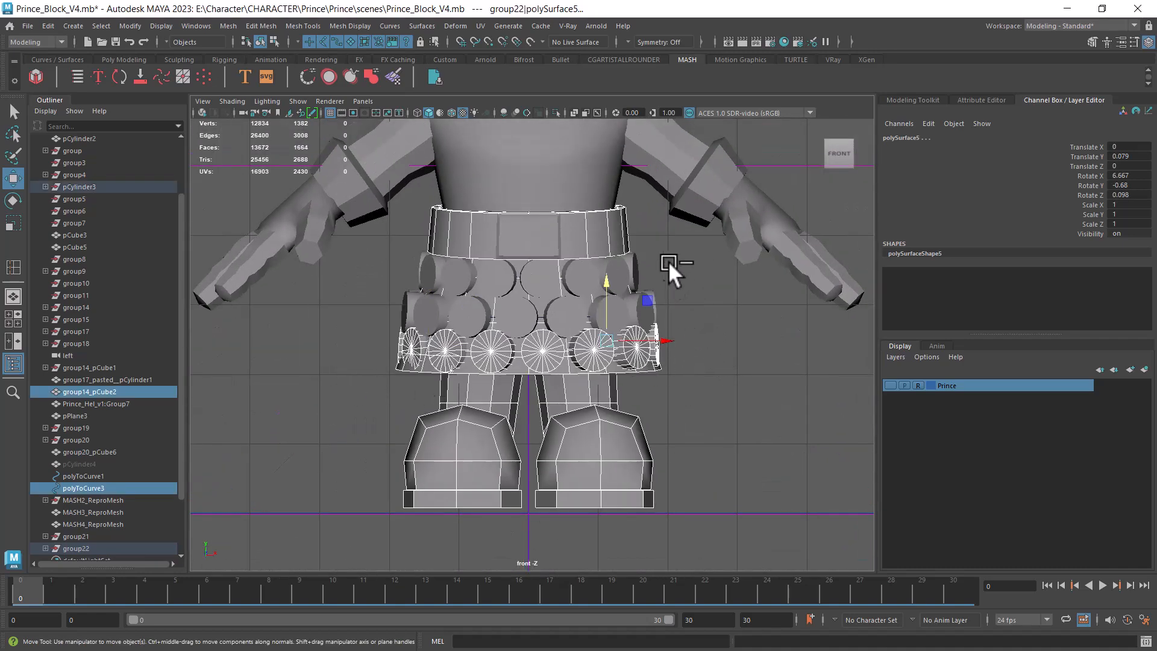
{"action": "left_click_drag", "start_coordinate": [672, 270], "coordinate": [424, 308], "text": "ctrl"}
{"action": "left_click_drag", "start_coordinate": [716, 405], "coordinate": [215, 476], "text": "ctrl"}
{"action": "key", "text": "space"}
{"action": "left_click_drag", "start_coordinate": [569, 424], "coordinate": [782, 426]}
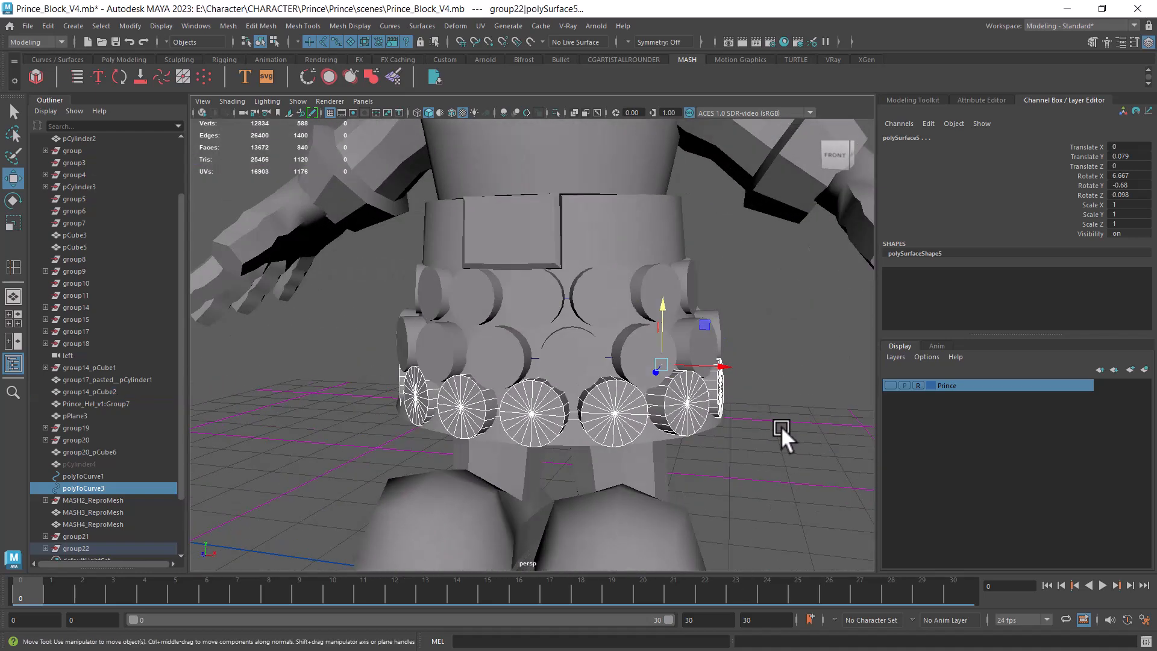
{"action": "key", "text": "Delete"}
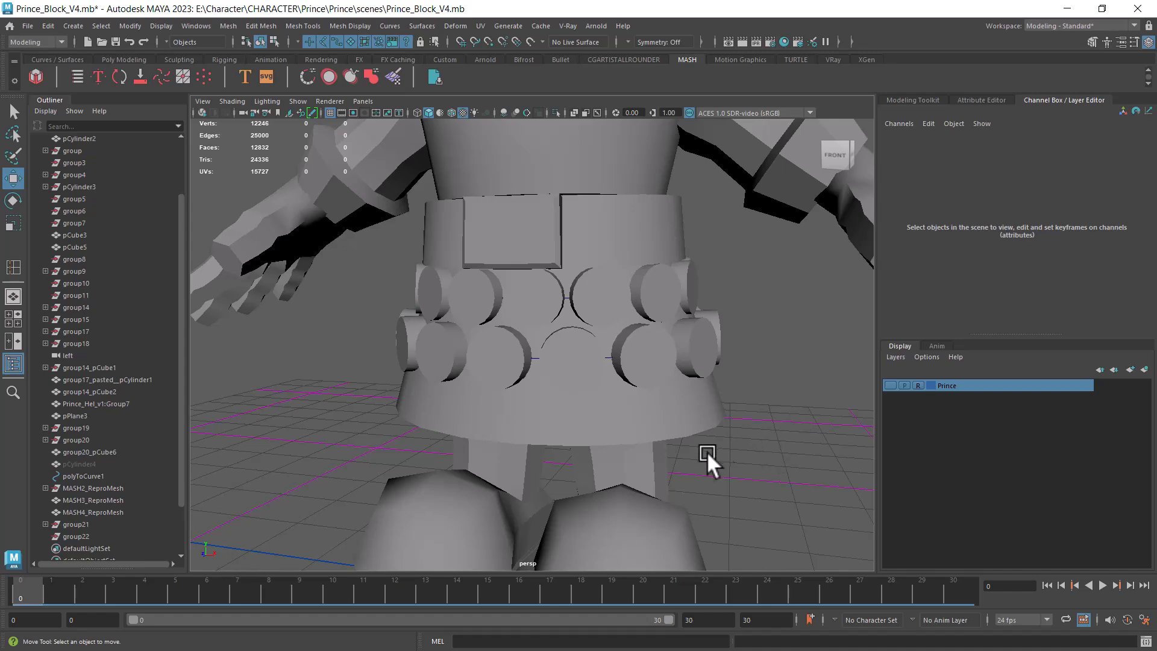
{"action": "key", "text": "ctrl+z"}
{"action": "scroll", "coordinate": [573, 411], "scroll_direction": "up", "scroll_amount": 6}
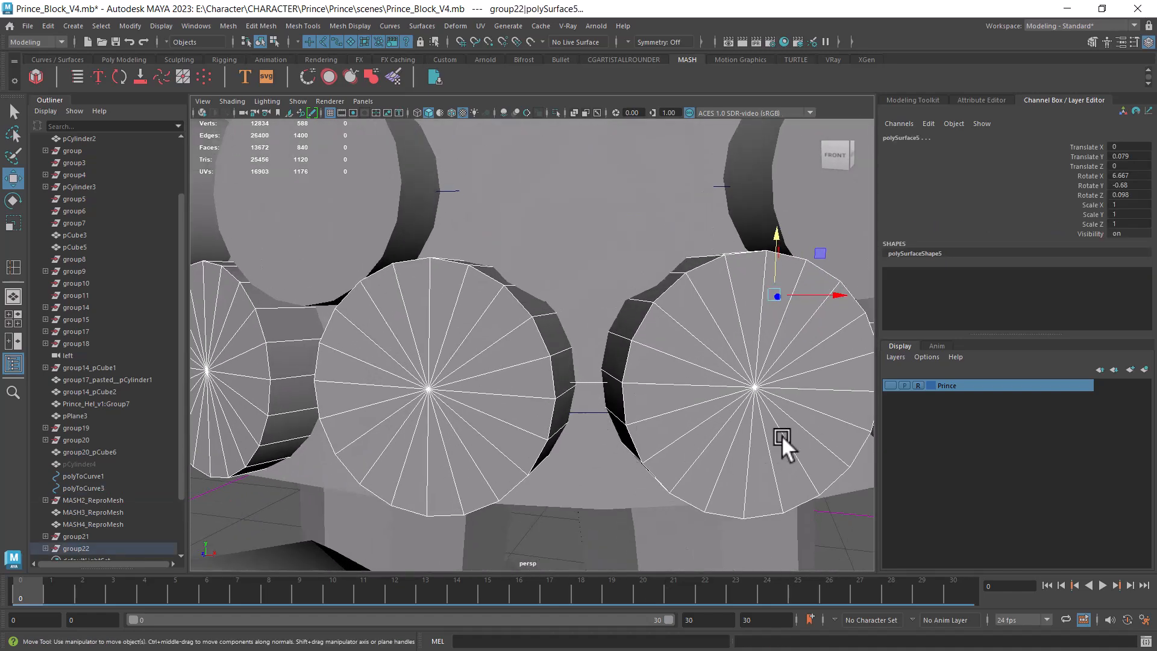
{"action": "key", "text": "Delete"}
- Check the skirt and its guide curve in wireframe and shaded display from the front, and ready the lower row's outermost disc for rotation
{"action": "key", "text": "space"}
{"action": "left_click", "coordinate": [701, 451]}
{"action": "scroll", "coordinate": [681, 410], "scroll_direction": "up", "scroll_amount": 8}
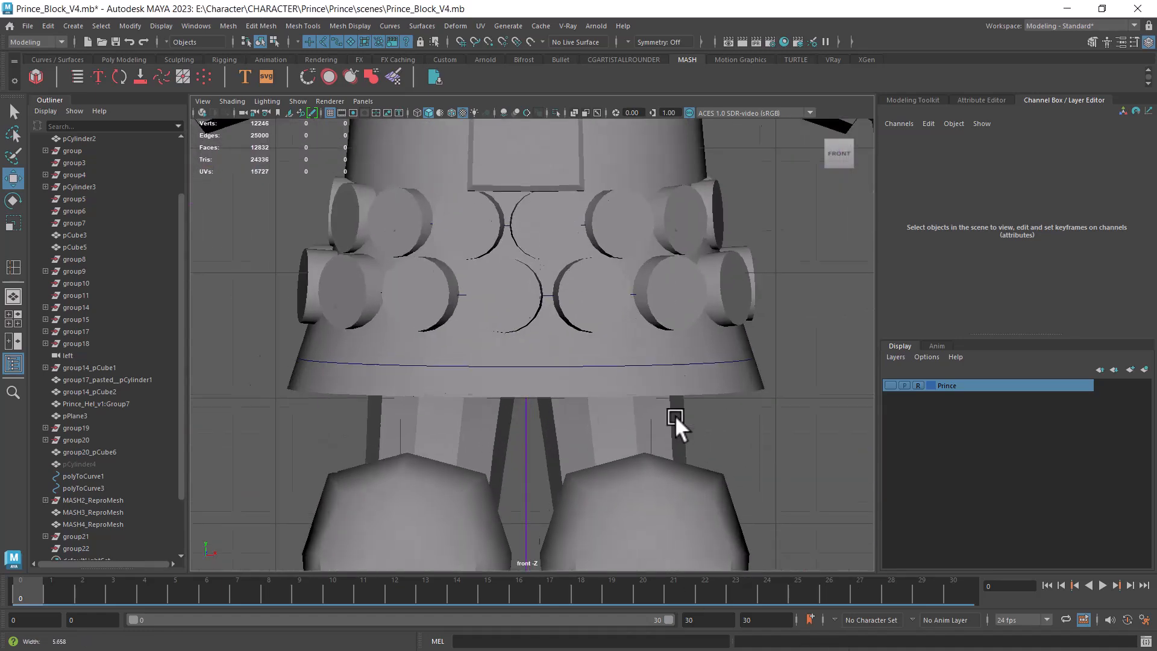
{"action": "key", "text": "4"}
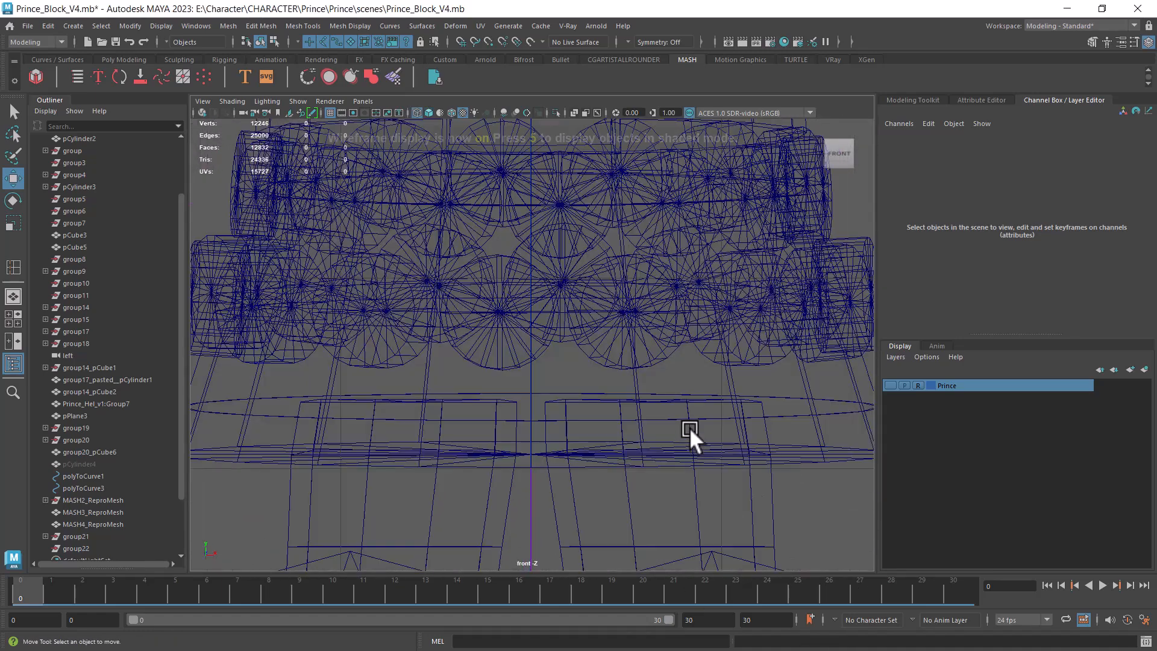
{"action": "key", "text": "5"}
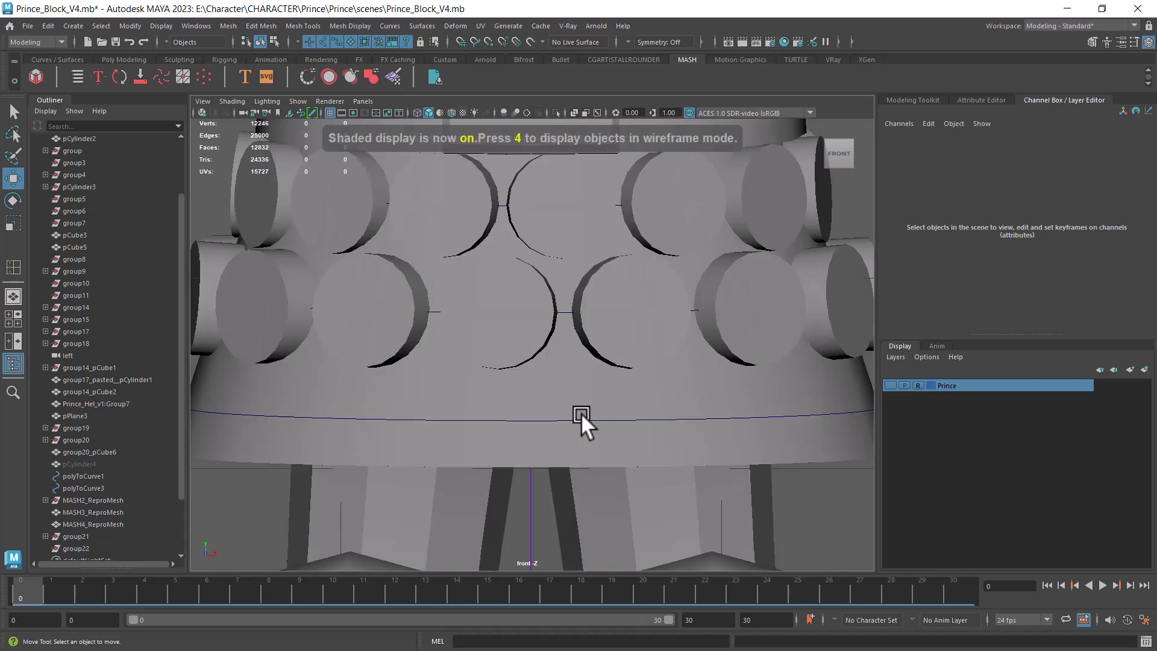
{"action": "scroll", "coordinate": [582, 417], "scroll_direction": "down", "scroll_amount": 5}
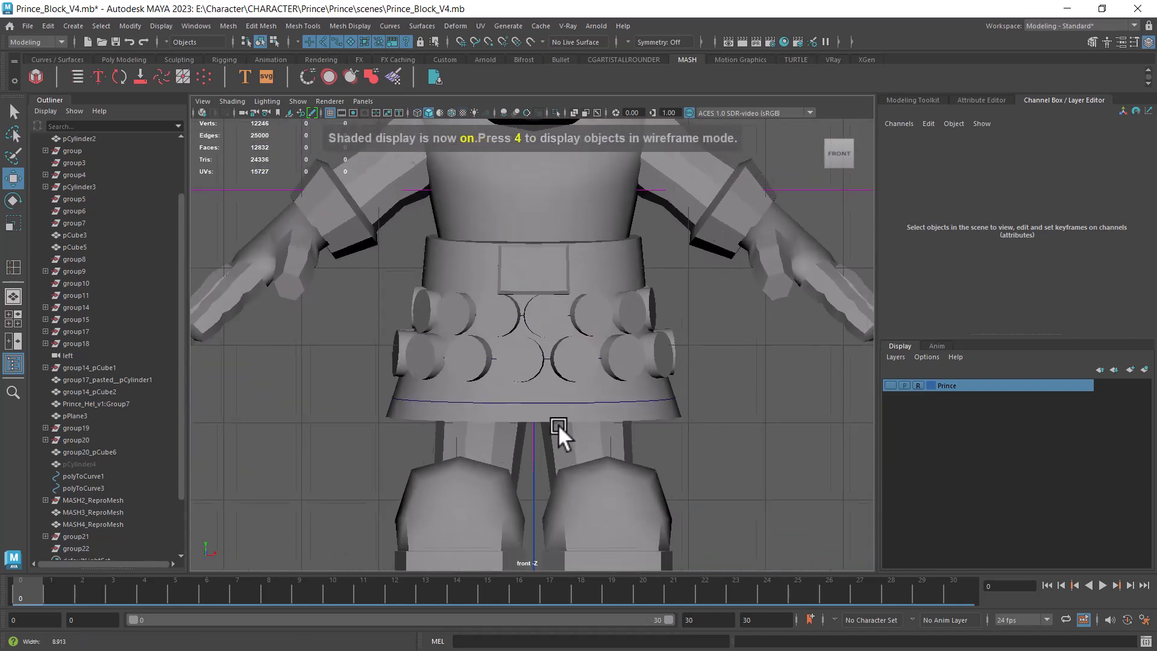
{"action": "left_click", "coordinate": [669, 335]}
{"action": "scroll", "coordinate": [715, 391], "scroll_direction": "up", "scroll_amount": 3}
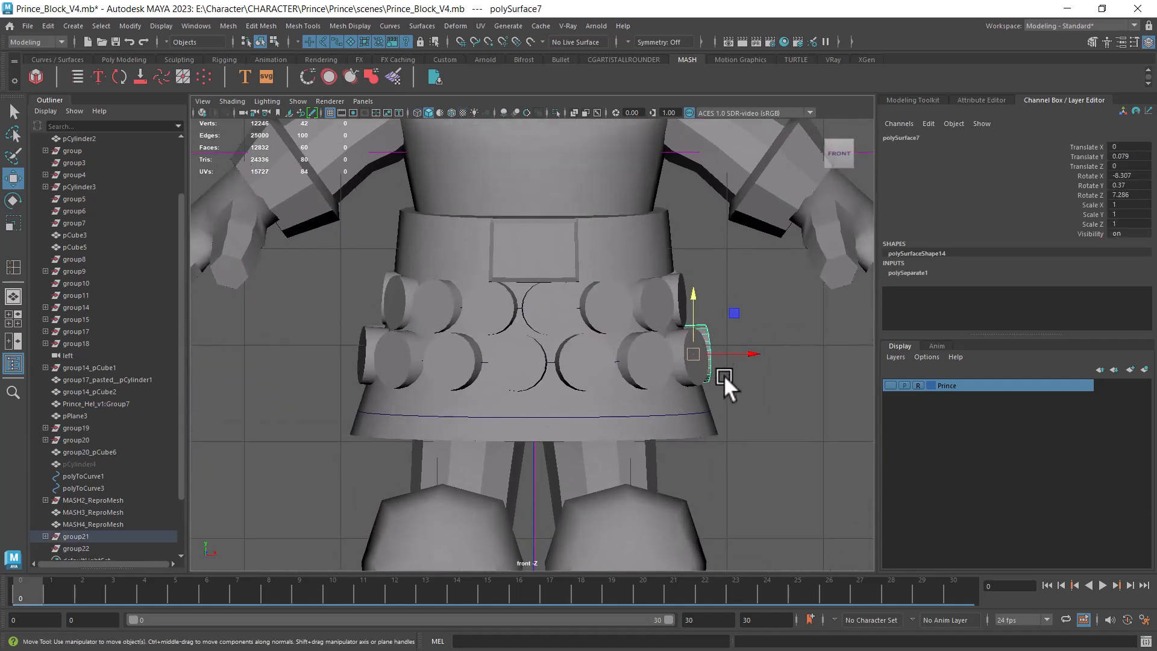
{"action": "key", "text": "e"}
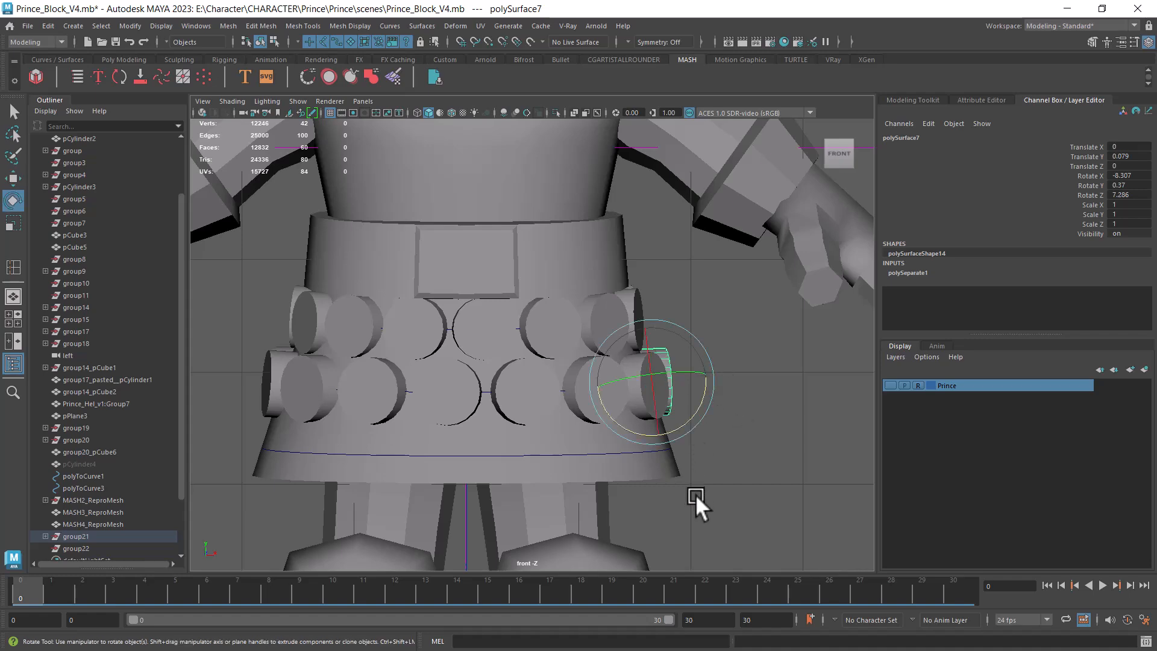
- Switch to the reference board and examine the layout of the skirt scales in the angled and straight-on character renders
{"action": "key", "text": "super"}
{"action": "left_click", "coordinate": [401, 639]}
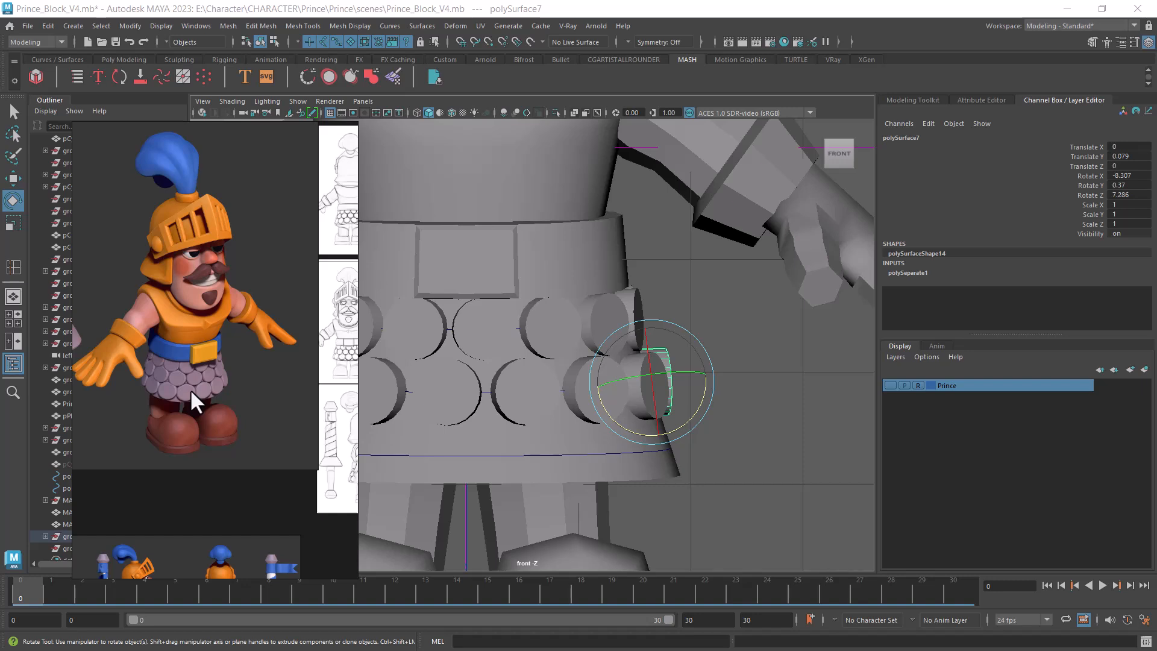
{"action": "scroll", "coordinate": [193, 391], "scroll_direction": "up", "scroll_amount": 4}
{"action": "scroll", "coordinate": [245, 392], "scroll_direction": "up", "scroll_amount": 3}
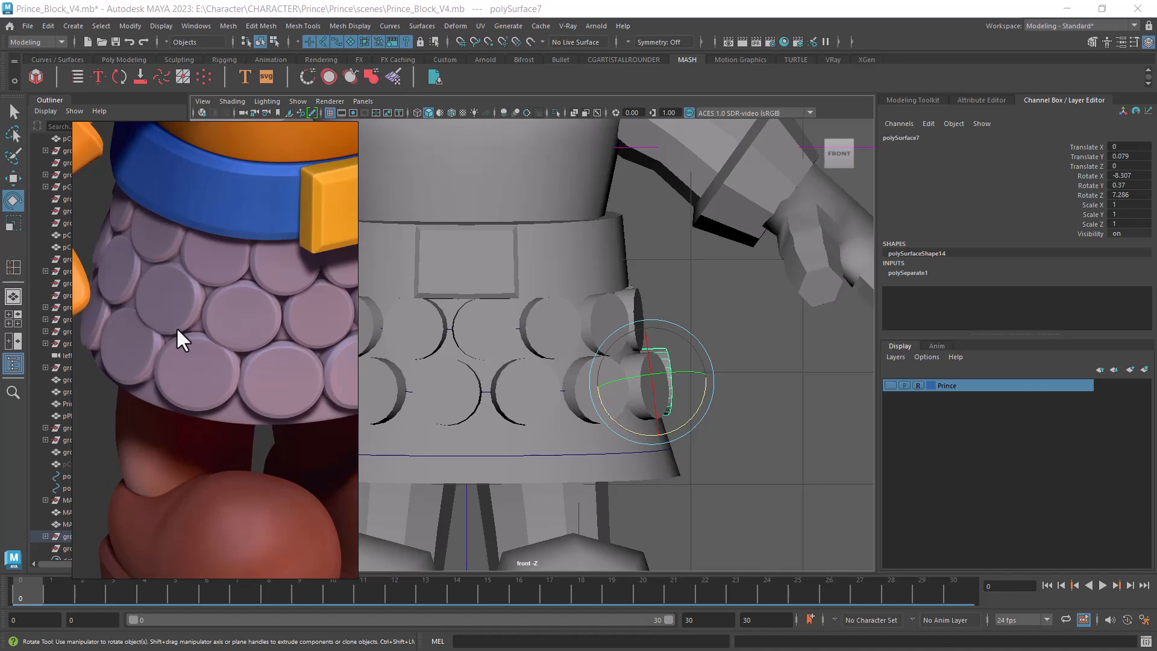
{"action": "scroll", "coordinate": [192, 329], "scroll_direction": "down", "scroll_amount": 8}
{"action": "middle_click_drag", "start_coordinate": [265, 375], "coordinate": [120, 392]}
{"action": "scroll", "coordinate": [195, 407], "scroll_direction": "up", "scroll_amount": 8}
{"action": "middle_click_drag", "start_coordinate": [320, 386], "coordinate": [114, 386]}
{"action": "scroll", "coordinate": [175, 362], "scroll_direction": "up", "scroll_amount": 4}
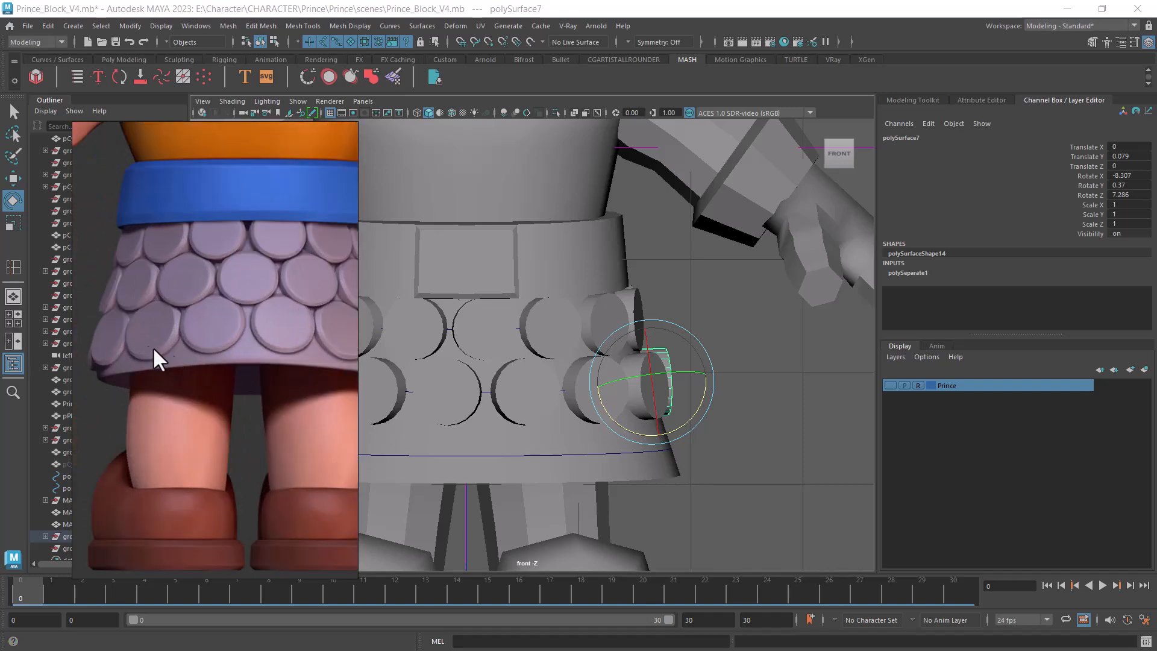
- Switch to the ZBrush sculpt and compare its three rows of skirt discs with the reference render, with the wireframe display off
{"action": "scroll", "coordinate": [174, 362], "scroll_direction": "up", "scroll_amount": 2}
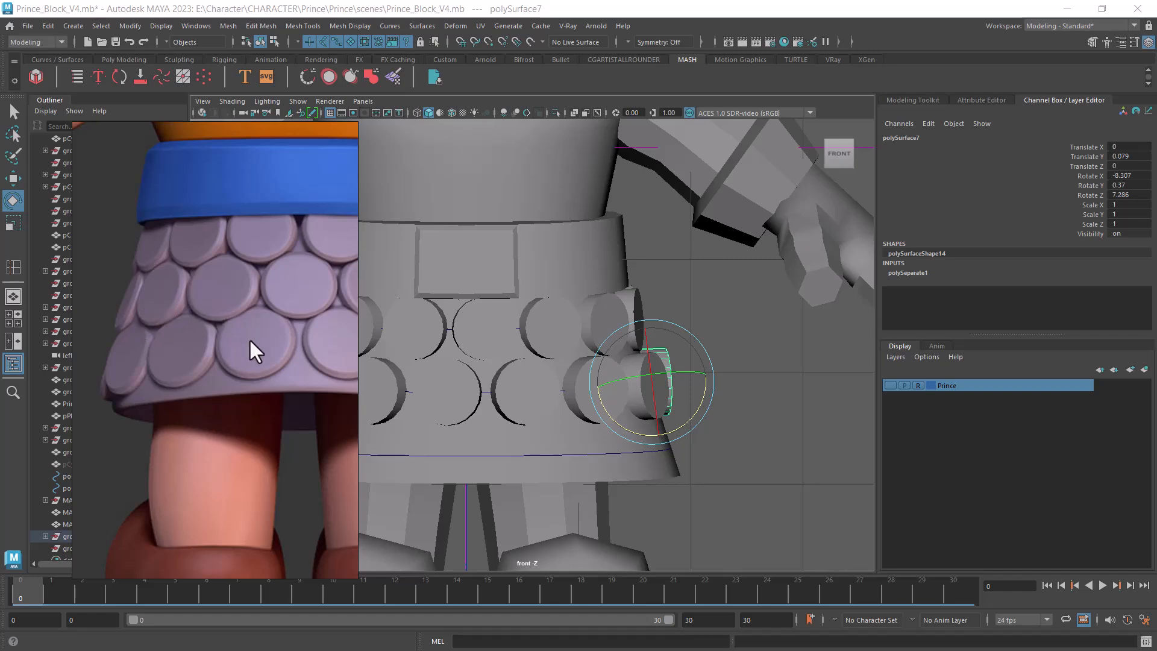
{"action": "key", "text": "super"}
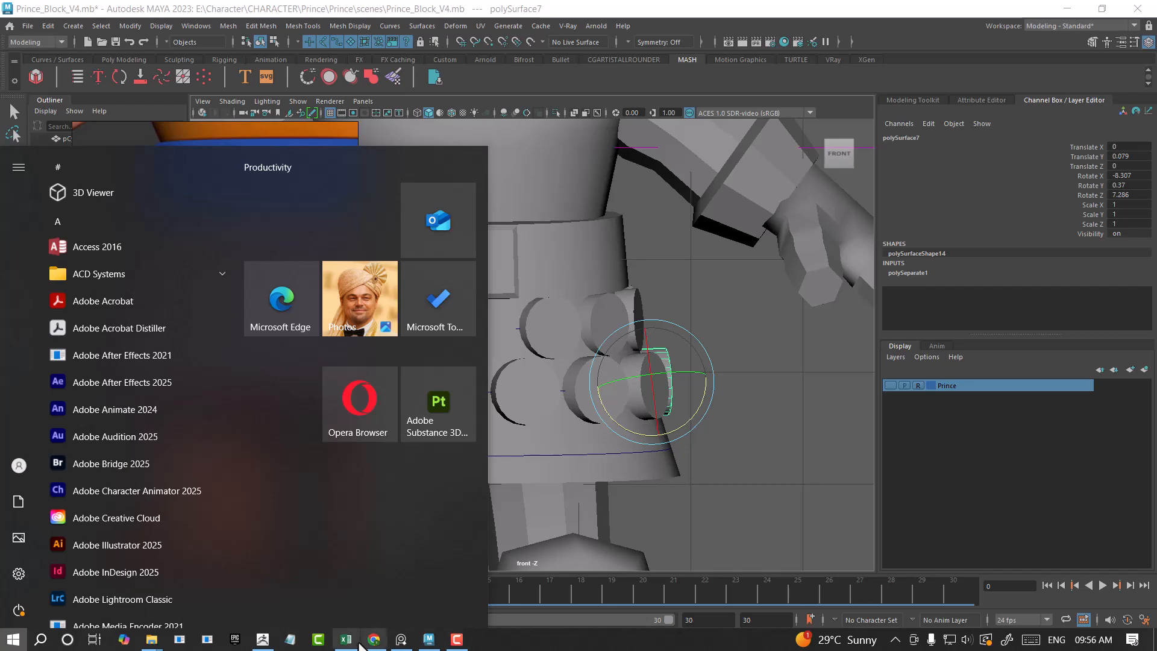
{"action": "left_click", "coordinate": [270, 639]}
{"action": "left_click_drag", "start_coordinate": [789, 468], "coordinate": [870, 500]}
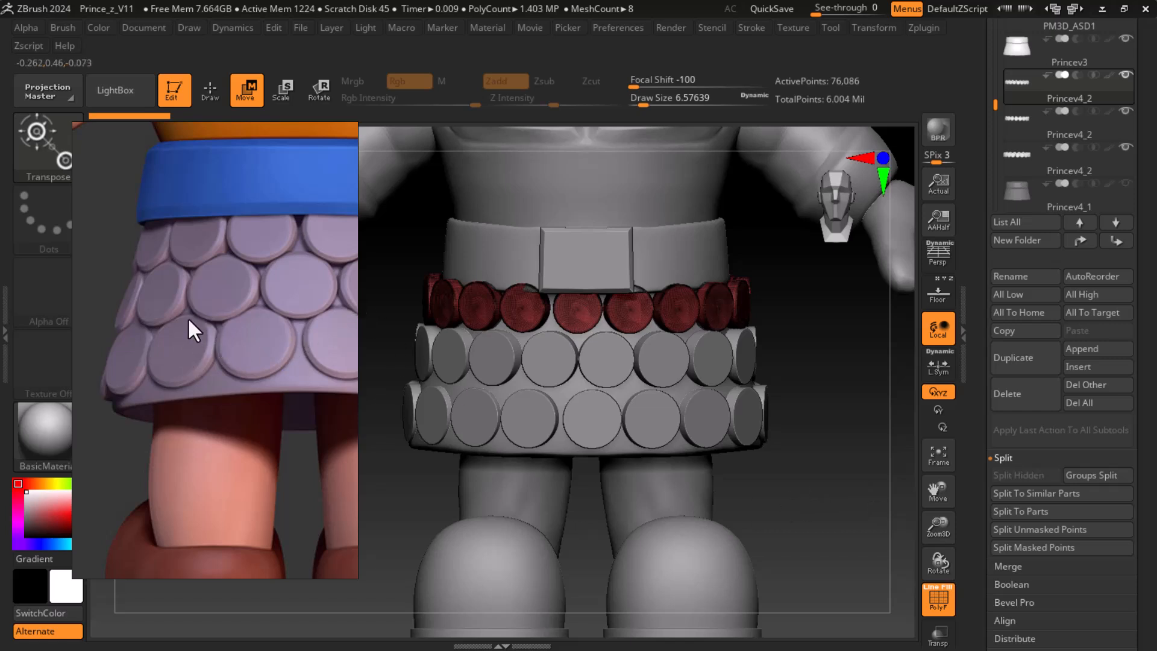
{"action": "scroll", "coordinate": [248, 338], "scroll_direction": "down", "scroll_amount": 3}
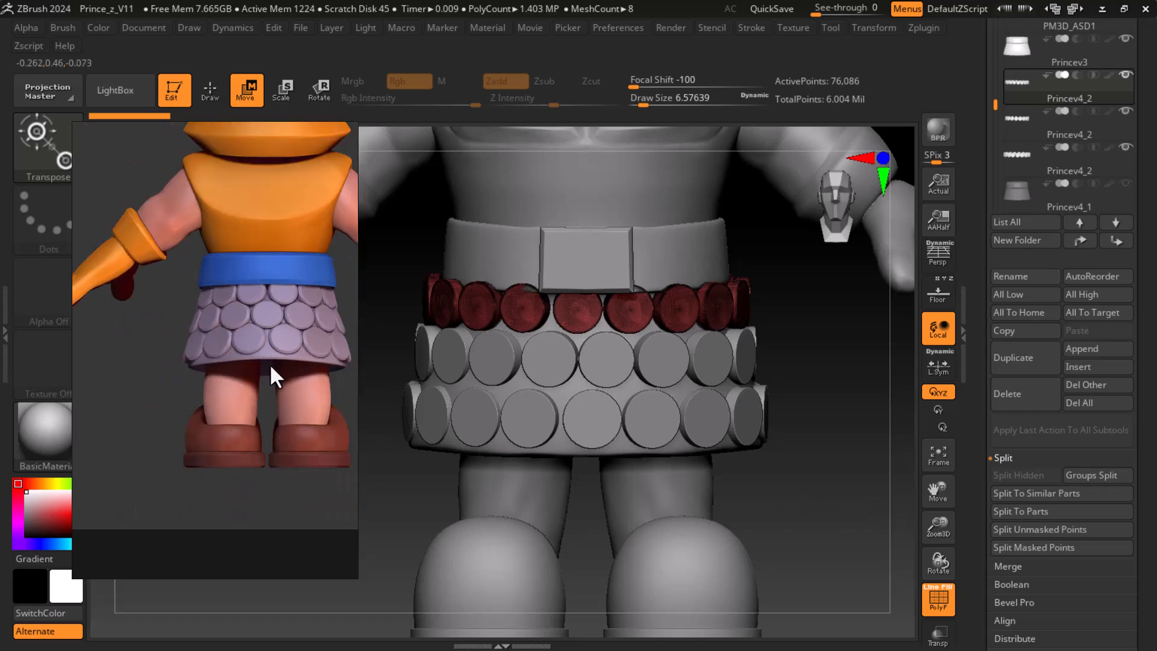
{"action": "left_click", "coordinate": [321, 129]}
{"action": "left_click_drag", "start_coordinate": [797, 443], "coordinate": [745, 437]}
{"action": "key", "text": "shift+f"}
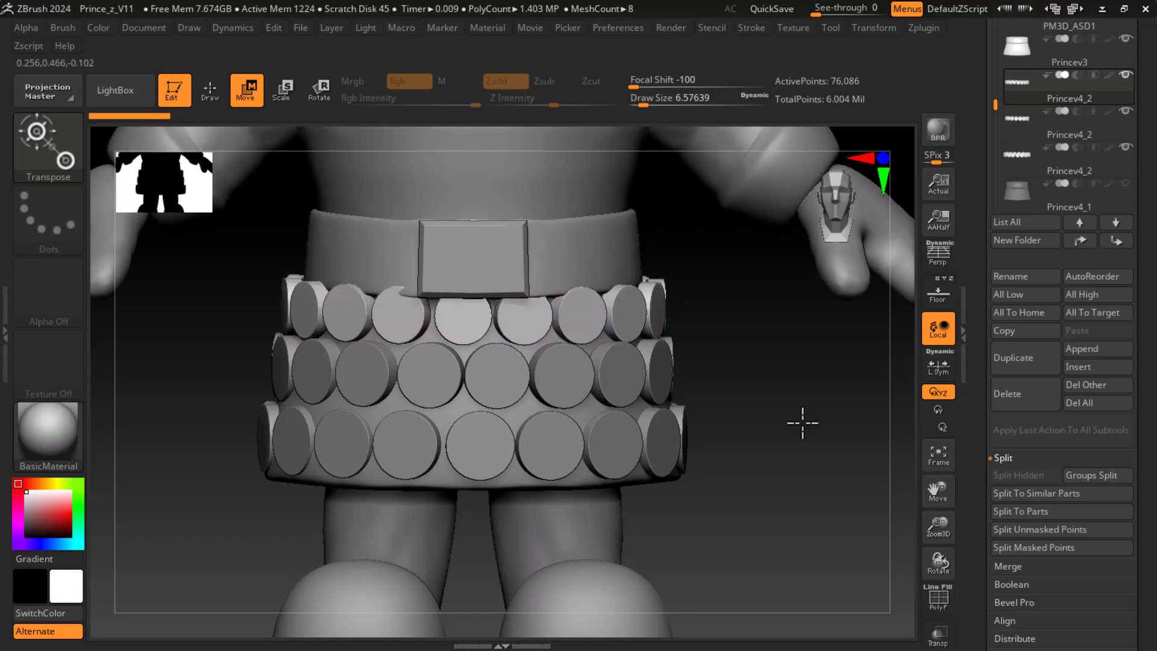
- Compare the Maya blockout with the ZBrush sculpt, minimize the reference board and examine the sculpt's skirt and body from the front
{"action": "key", "text": "alt+Tab"}
{"action": "key", "text": "alt+Tab"}
{"action": "left_click", "coordinate": [524, 263]}
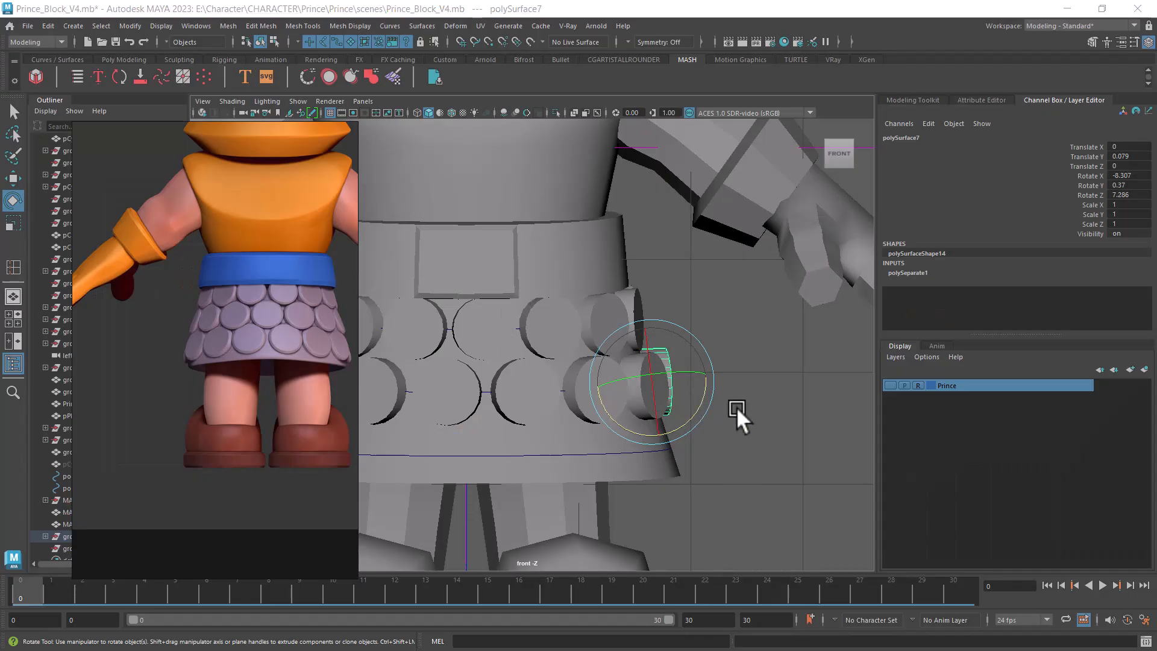
{"action": "key", "text": "alt+Tab"}
{"action": "left_click", "coordinate": [519, 283]}
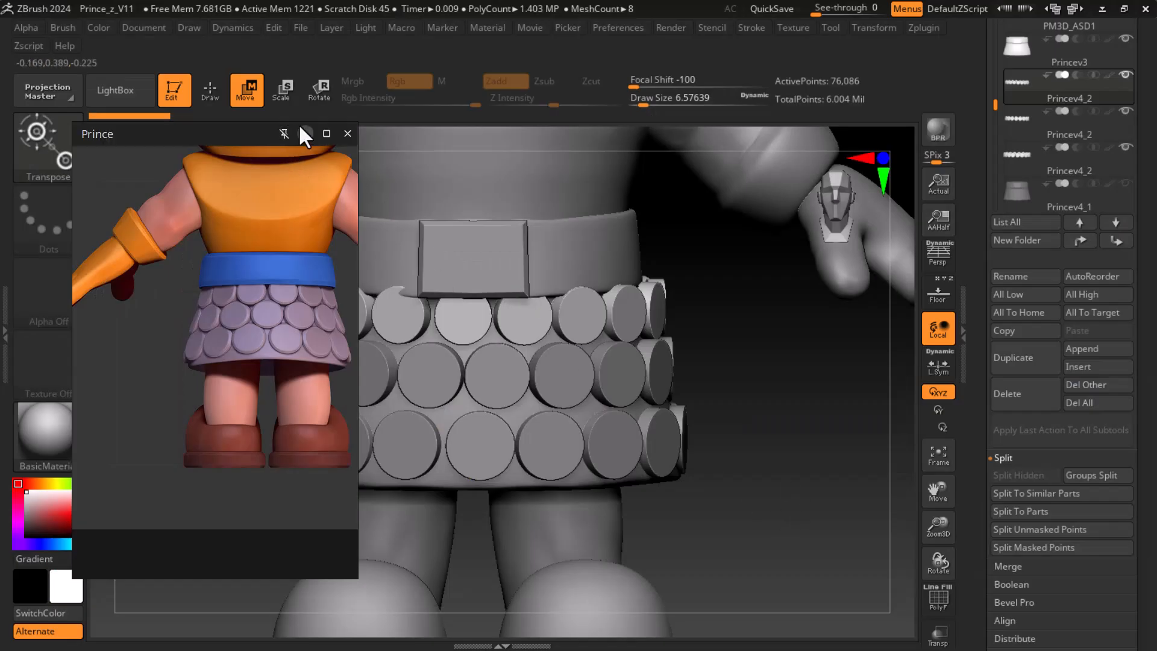
{"action": "left_click", "coordinate": [306, 134]}
{"action": "left_click_drag", "start_coordinate": [814, 496], "coordinate": [788, 470], "text": "alt"}
{"action": "left_click_drag", "start_coordinate": [745, 420], "coordinate": [763, 513], "text": "alt"}
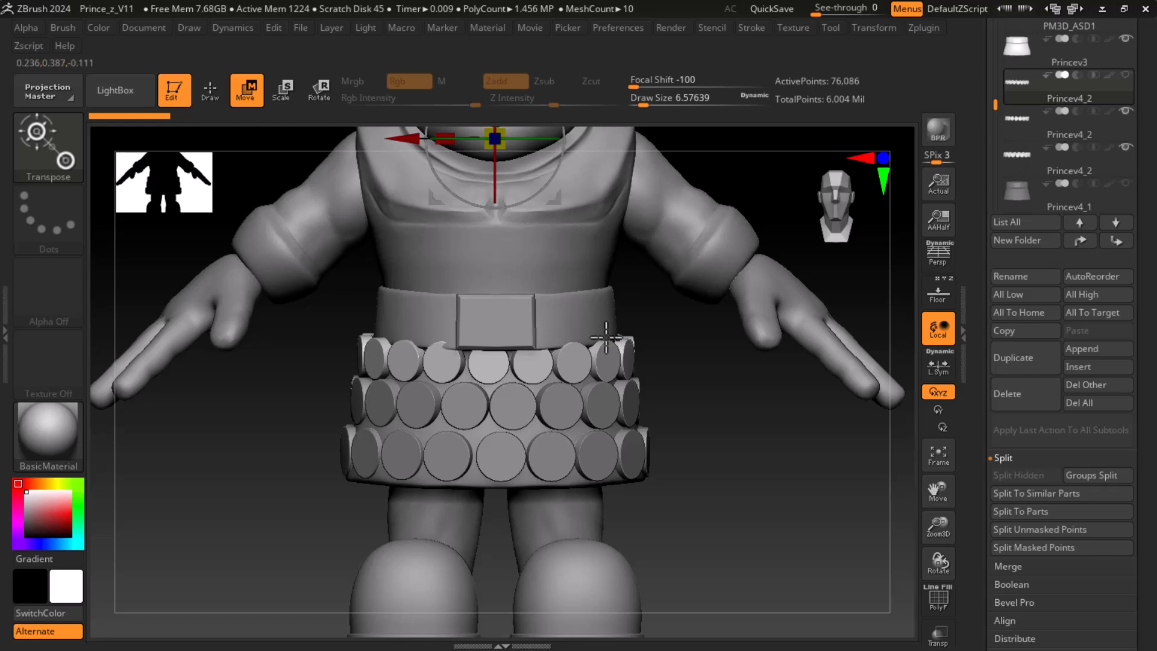
{"action": "left_click_drag", "start_coordinate": [754, 493], "coordinate": [762, 618], "text": "alt"}
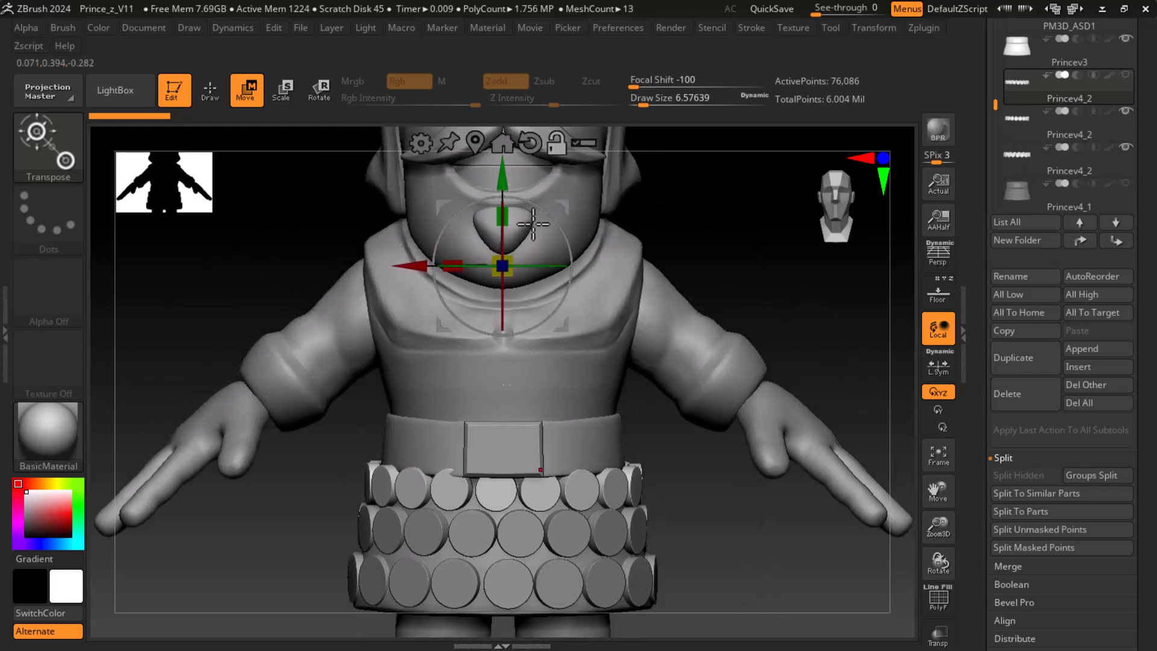
- Centre the gizmo on the sculpt's top disc row, scale the row down slightly and lower it a little below the belt
{"action": "left_click", "coordinate": [479, 144]}
{"action": "left_click_drag", "start_coordinate": [715, 545], "coordinate": [736, 586], "text": "alt"}
{"action": "left_click_drag", "start_coordinate": [552, 440], "coordinate": [560, 432]}
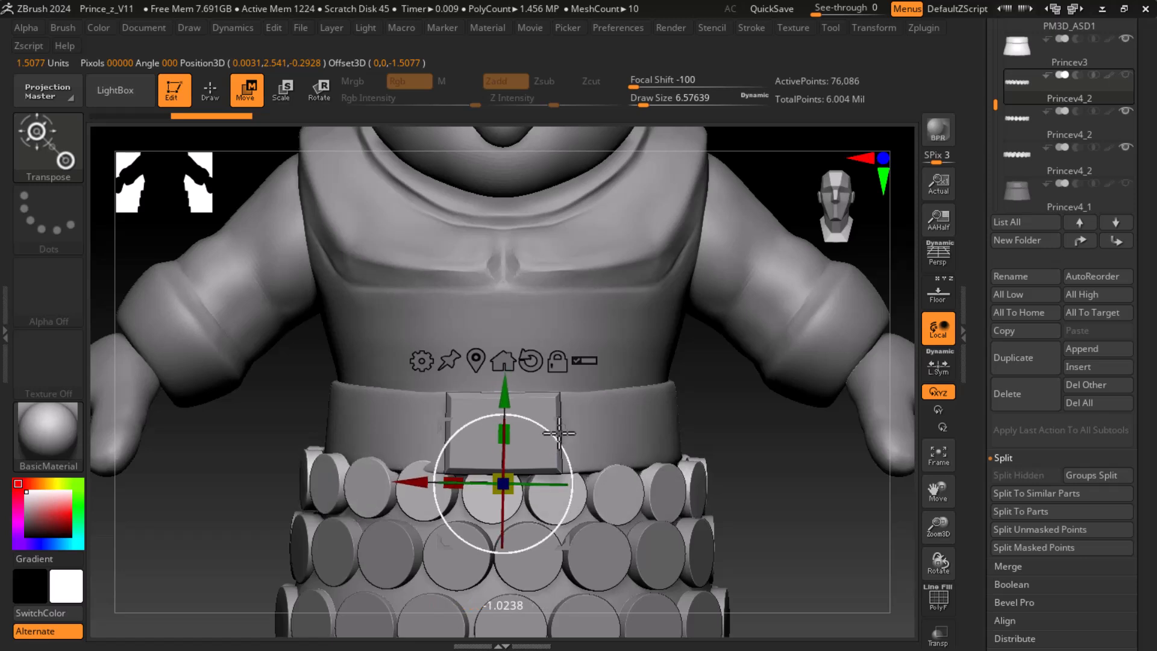
{"action": "key", "text": "ctrl+z"}
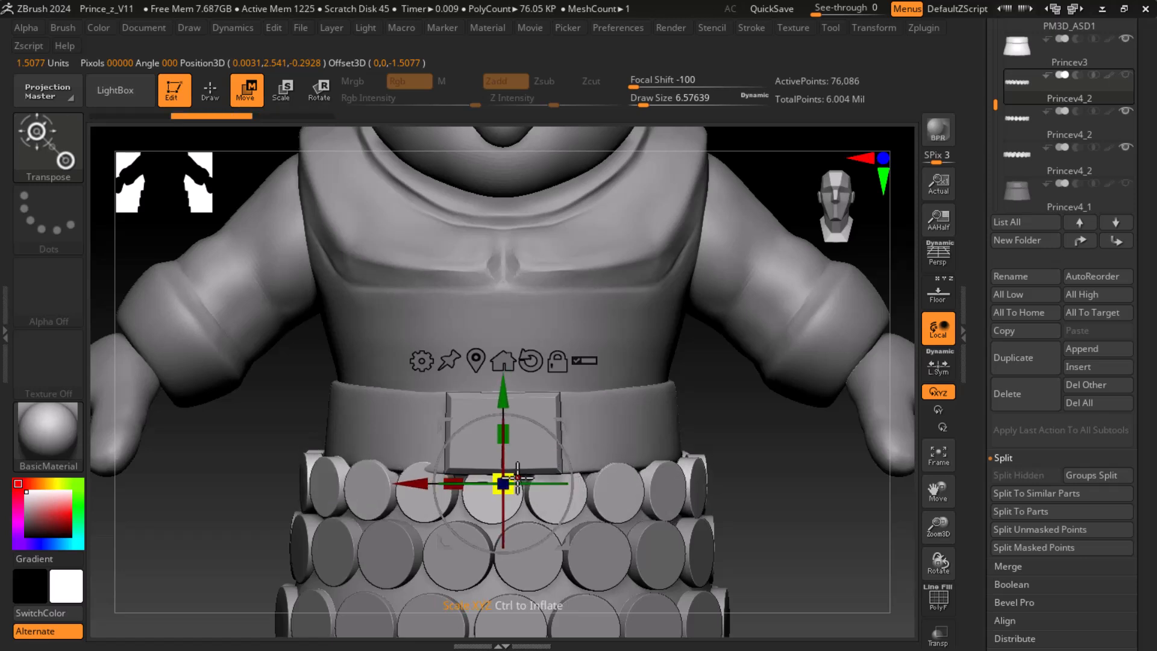
{"action": "left_click_drag", "start_coordinate": [518, 477], "coordinate": [505, 480]}
{"action": "left_click_drag", "start_coordinate": [505, 401], "coordinate": [506, 405]}
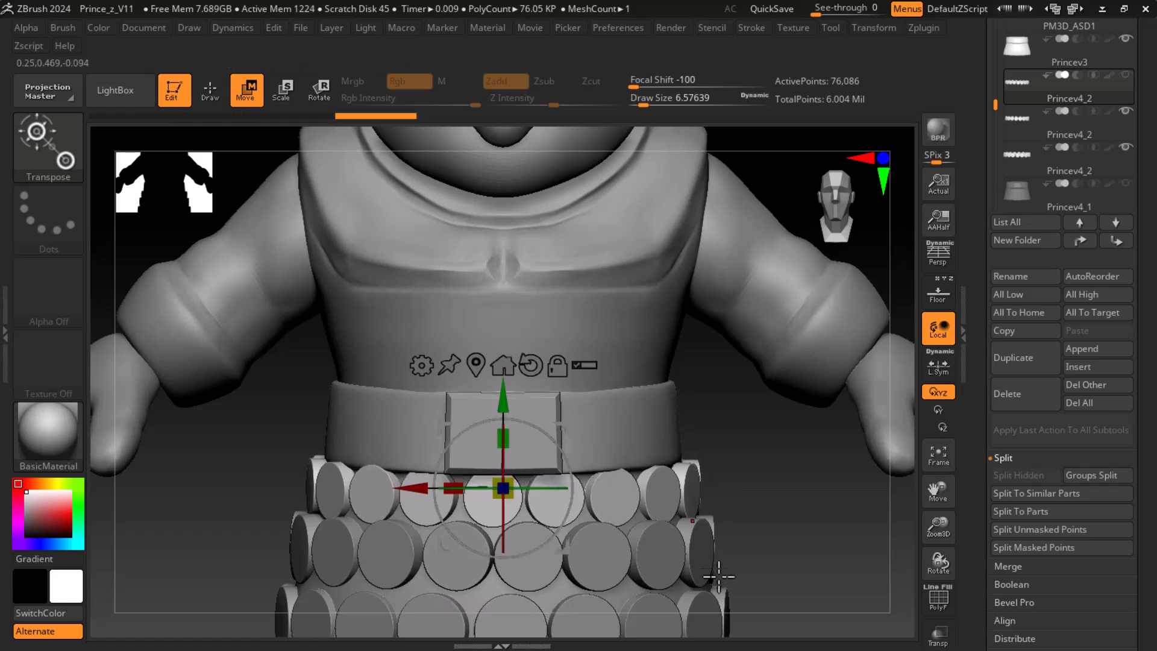
{"action": "left_click_drag", "start_coordinate": [795, 530], "coordinate": [788, 408], "text": "alt"}
{"action": "left_click_drag", "start_coordinate": [783, 455], "coordinate": [813, 477]}
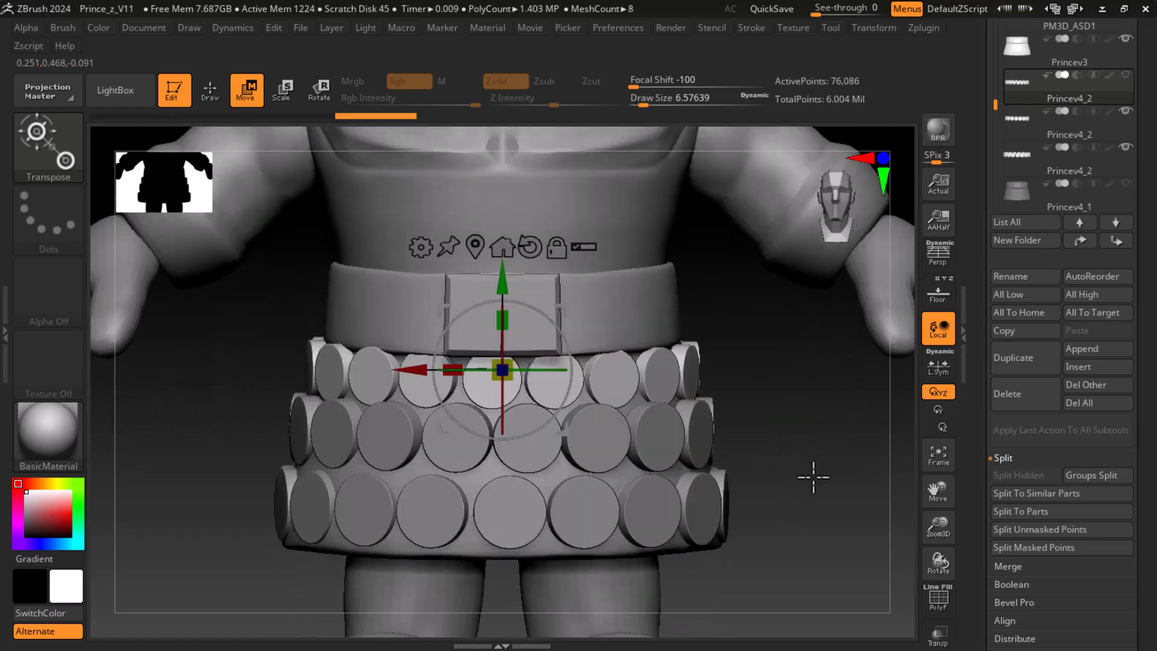
- Make the sculpt's bottom disc row the active subtool and show the top disc row
{"action": "left_click", "coordinate": [1037, 156]}
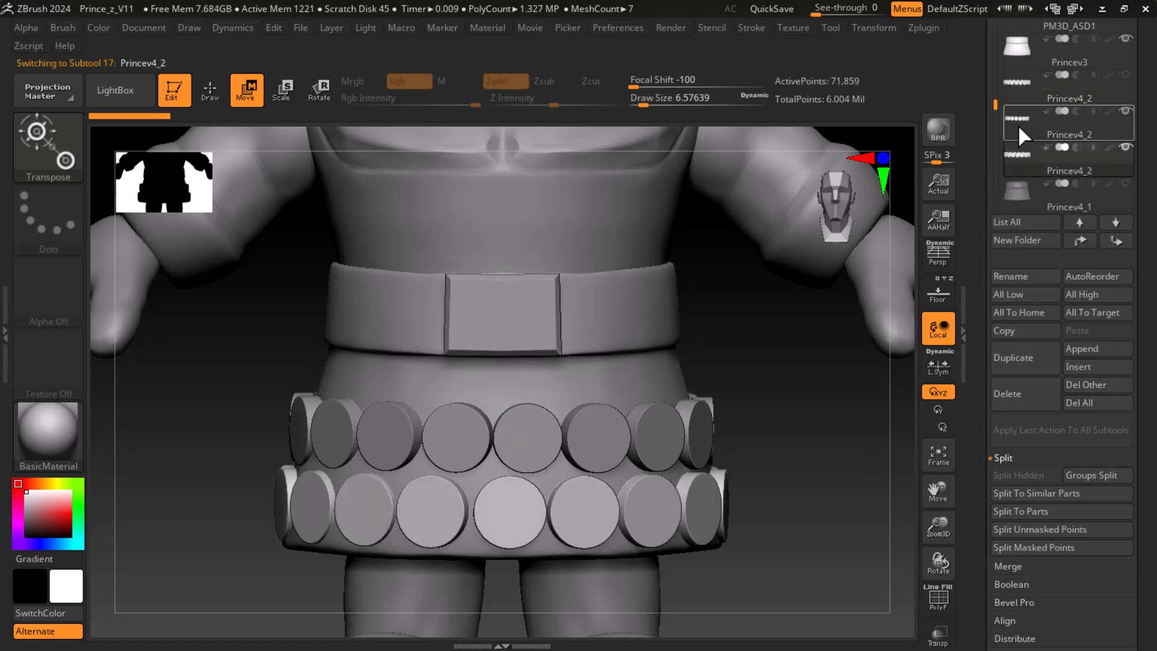
{"action": "left_click_drag", "start_coordinate": [876, 511], "coordinate": [838, 478], "text": "alt"}
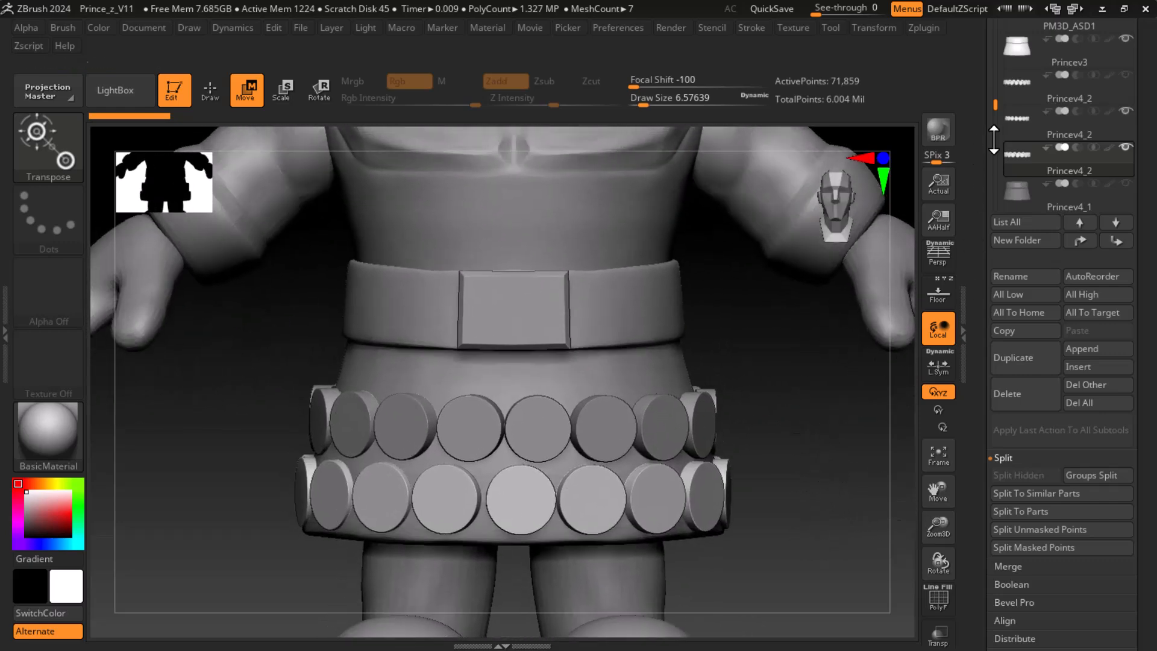
{"action": "left_click", "coordinate": [1126, 74]}
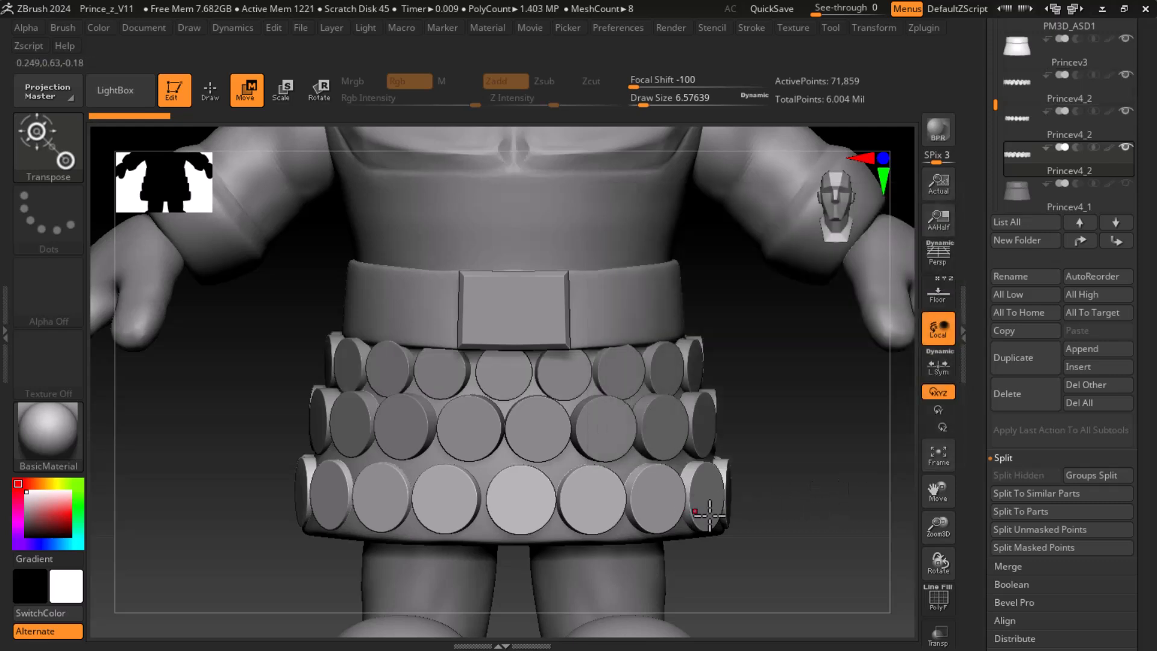
- Return to Maya, deselect the outermost disc with the Move tool active, and check the ZBrush sculpt once more against the blockout
{"action": "key", "text": "super"}
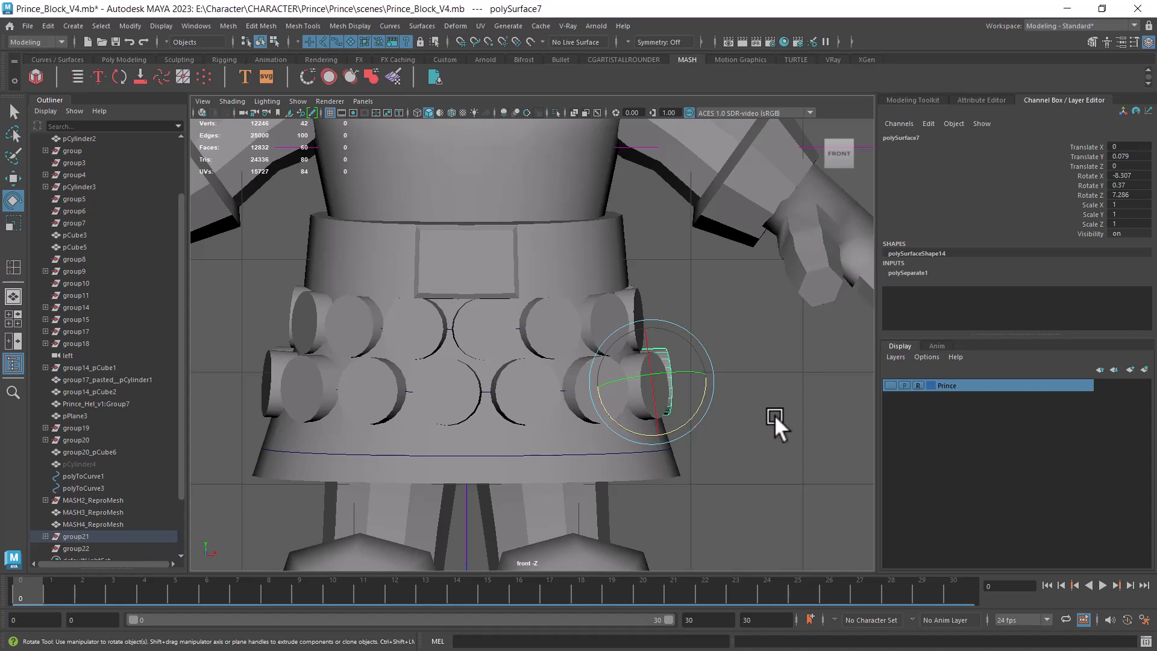
{"action": "left_click", "coordinate": [774, 417]}
{"action": "key", "text": "w"}
{"action": "key", "text": "alt+Tab"}
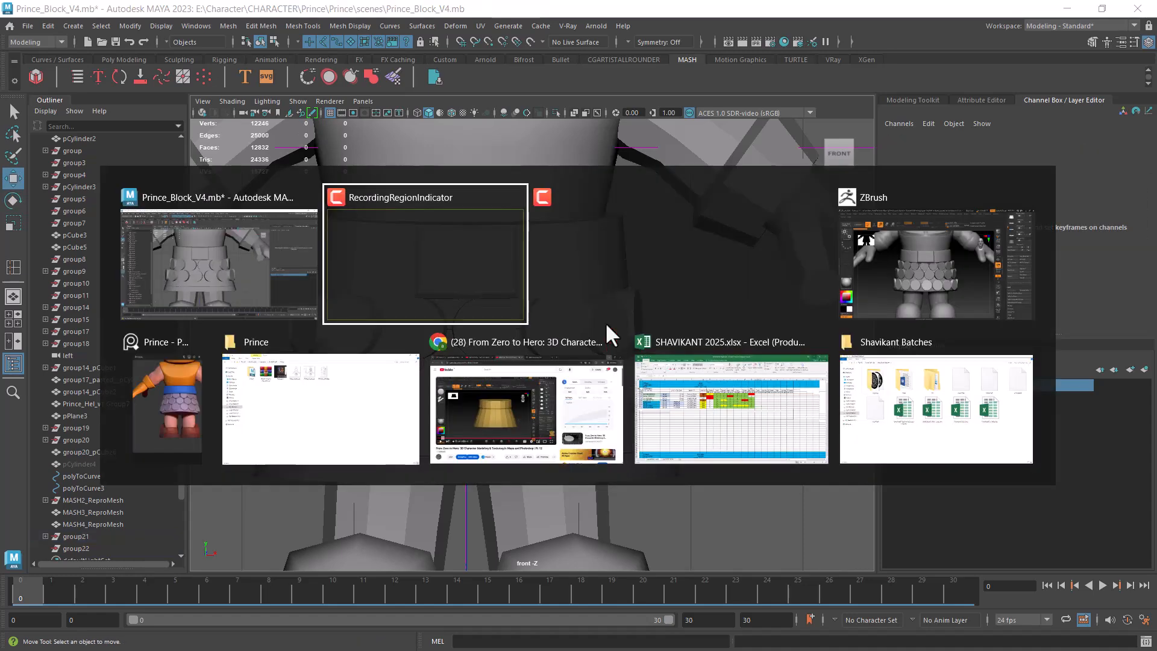
{"action": "left_click", "coordinate": [949, 276]}
{"action": "key", "text": "alt+Tab"}
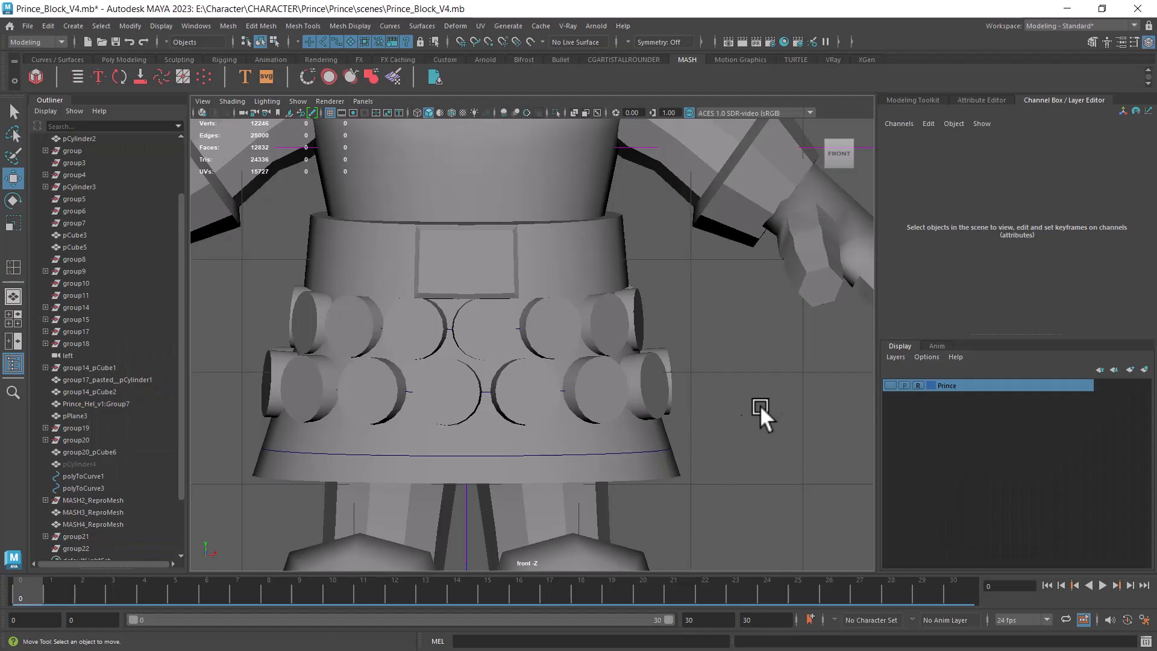
- Select the lower row's discs without the skirt and surround them with a lattice of 2, 2, 2 divisions
{"action": "left_click_drag", "start_coordinate": [781, 425], "coordinate": [786, 424], "text": "alt"}
{"action": "right_click_drag", "start_coordinate": [728, 465], "coordinate": [764, 477], "text": "alt"}
{"action": "left_click_drag", "start_coordinate": [708, 379], "coordinate": [191, 406]}
{"action": "left_click_drag", "start_coordinate": [739, 465], "coordinate": [449, 494], "text": "ctrl"}
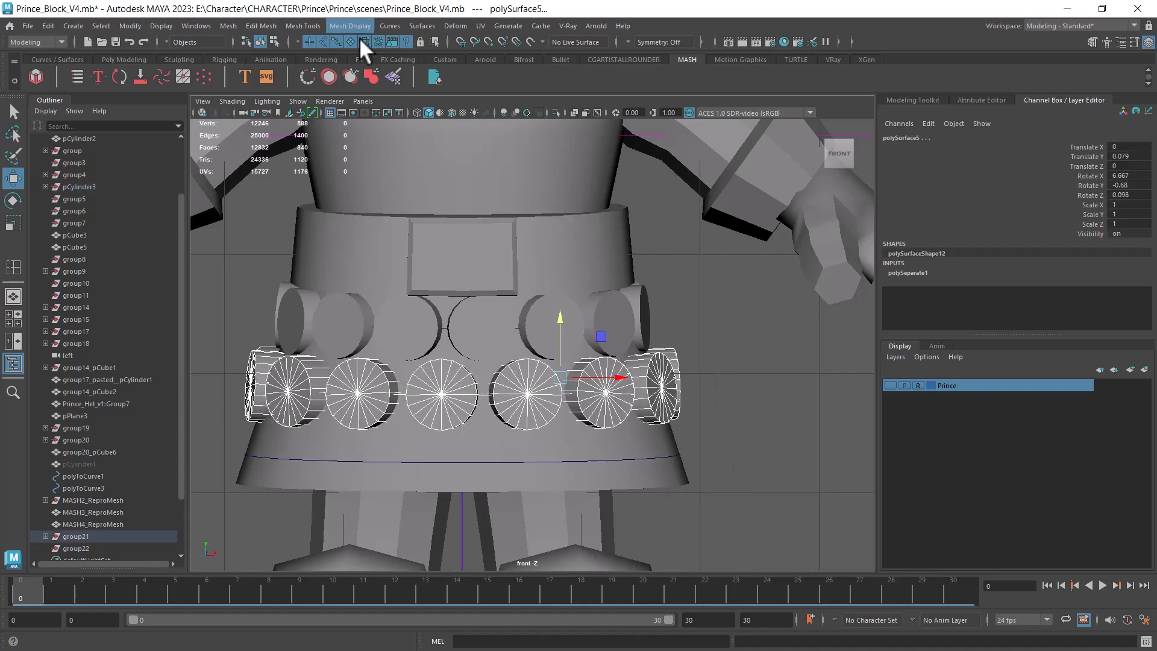
{"action": "left_click", "coordinate": [457, 25]}
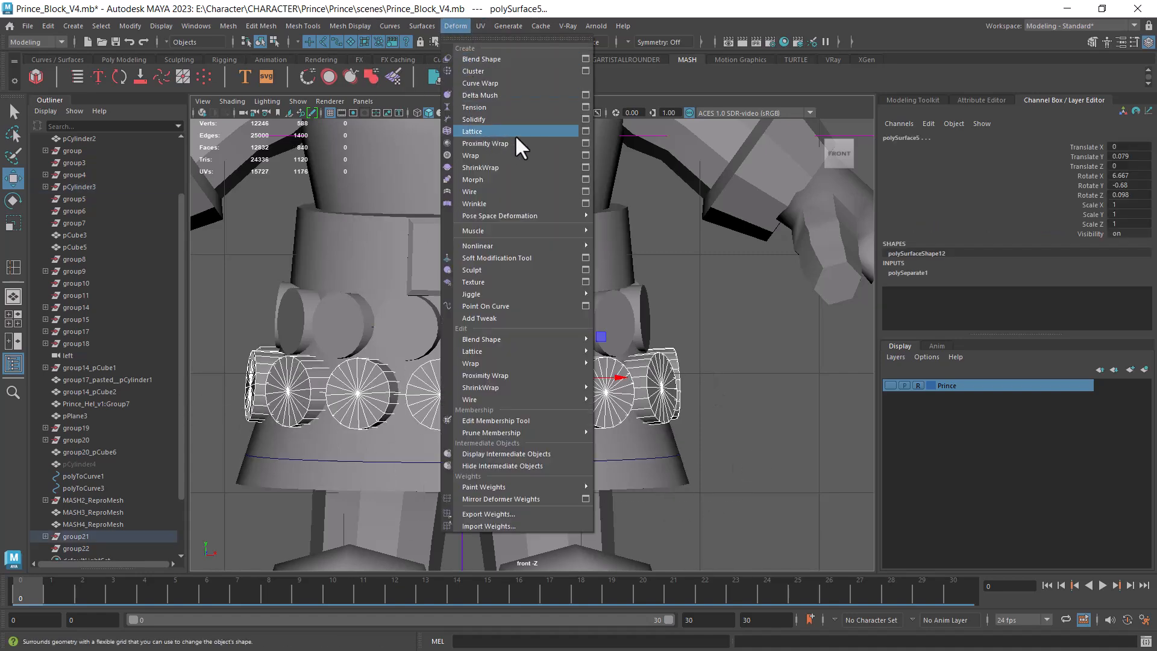
{"action": "left_click", "coordinate": [586, 131]}
{"action": "left_click_drag", "start_coordinate": [577, 223], "coordinate": [702, 169]}
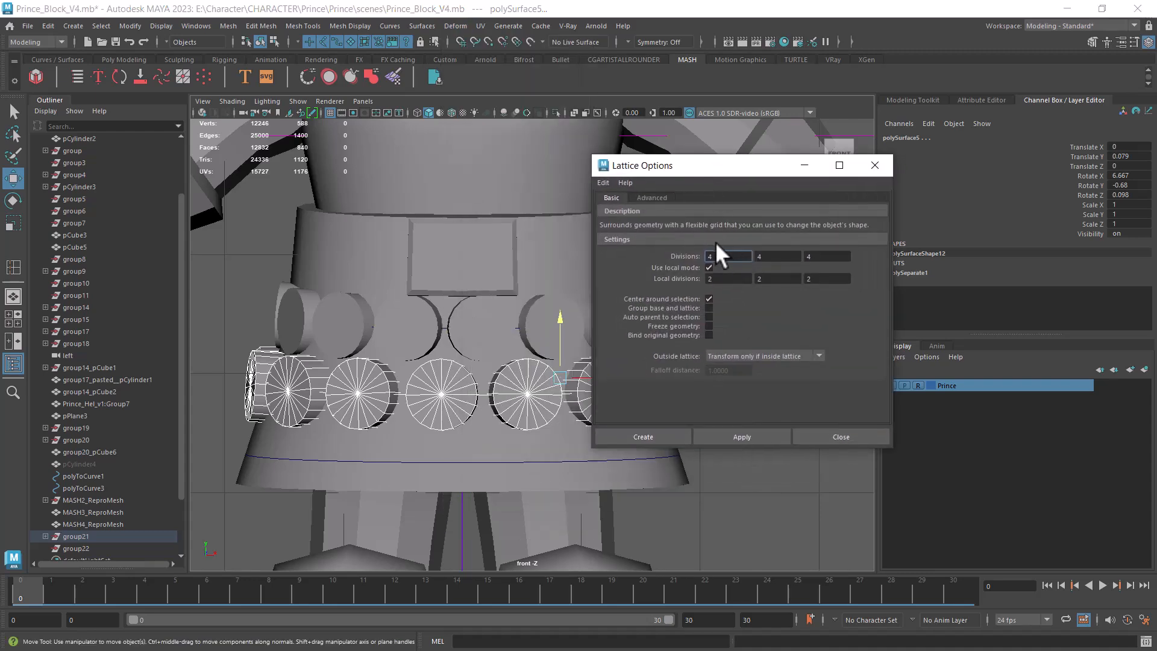
{"action": "type", "text": "2"}
{"action": "key", "text": "Tab"}
{"action": "type", "text": "2"}
{"action": "key", "text": "Tab"}
{"action": "type", "text": "2"}
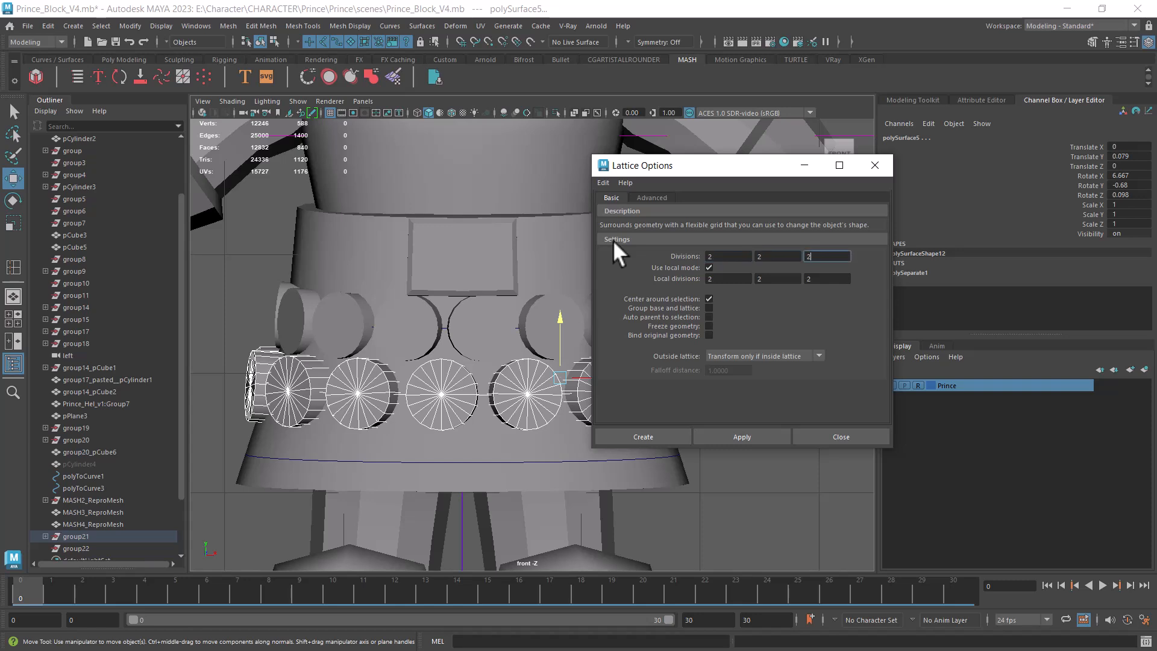
{"action": "left_click", "coordinate": [652, 437]}
- Scale the upper points of the lower row's lattice slightly inward to match the skirt's taper, and return to object selection
{"action": "right_click_drag", "start_coordinate": [766, 329], "coordinate": [758, 281]}
{"action": "left_click_drag", "start_coordinate": [714, 304], "coordinate": [198, 362]}
{"action": "key", "text": "r"}
{"action": "left_click_drag", "start_coordinate": [466, 337], "coordinate": [441, 341]}
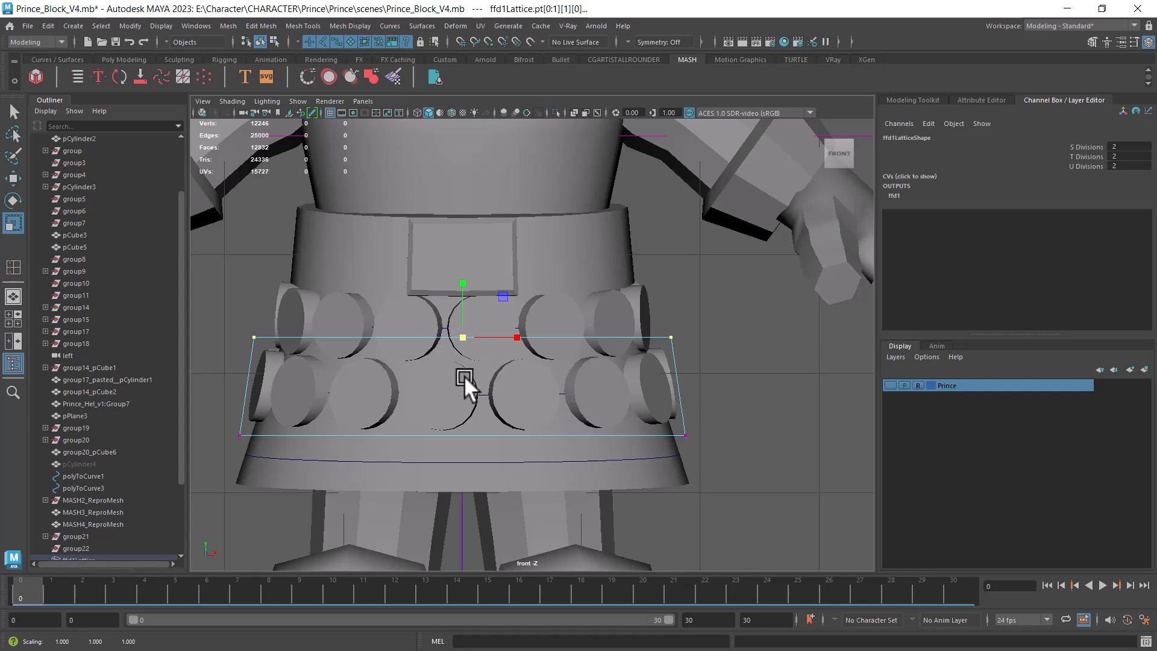
{"action": "right_click_drag", "start_coordinate": [646, 299], "coordinate": [726, 263]}
{"action": "left_click", "coordinate": [723, 280]}
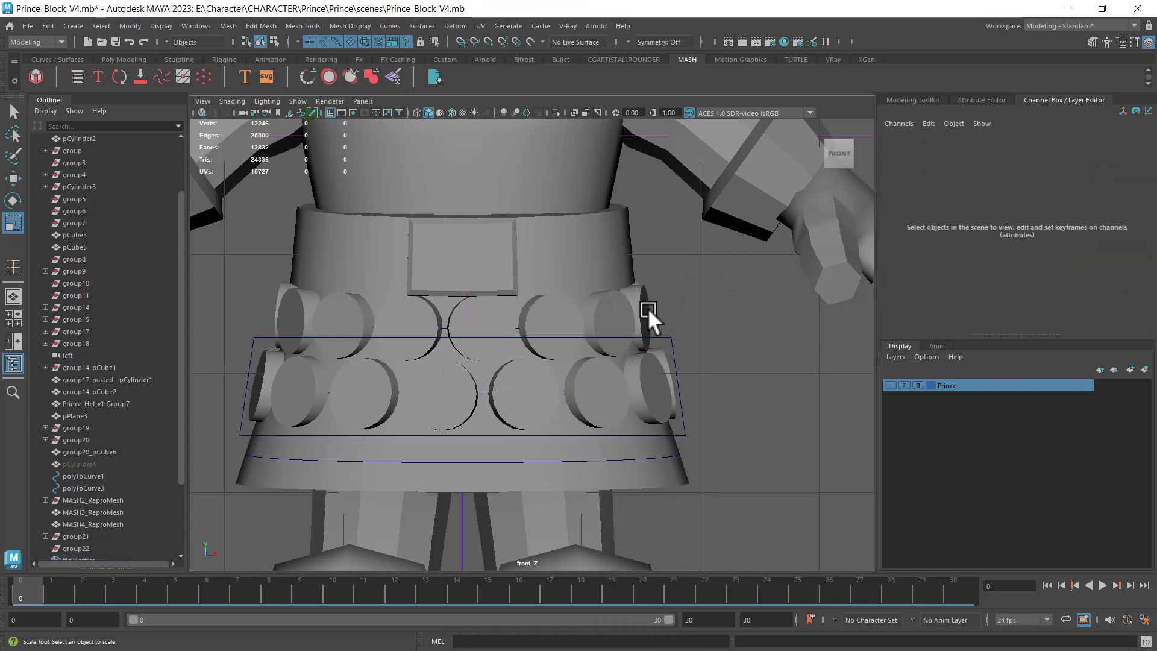
- Select the upper disc row and surround it with a lattice using the same 2, 2, 2 divisions
{"action": "left_click", "coordinate": [645, 307]}
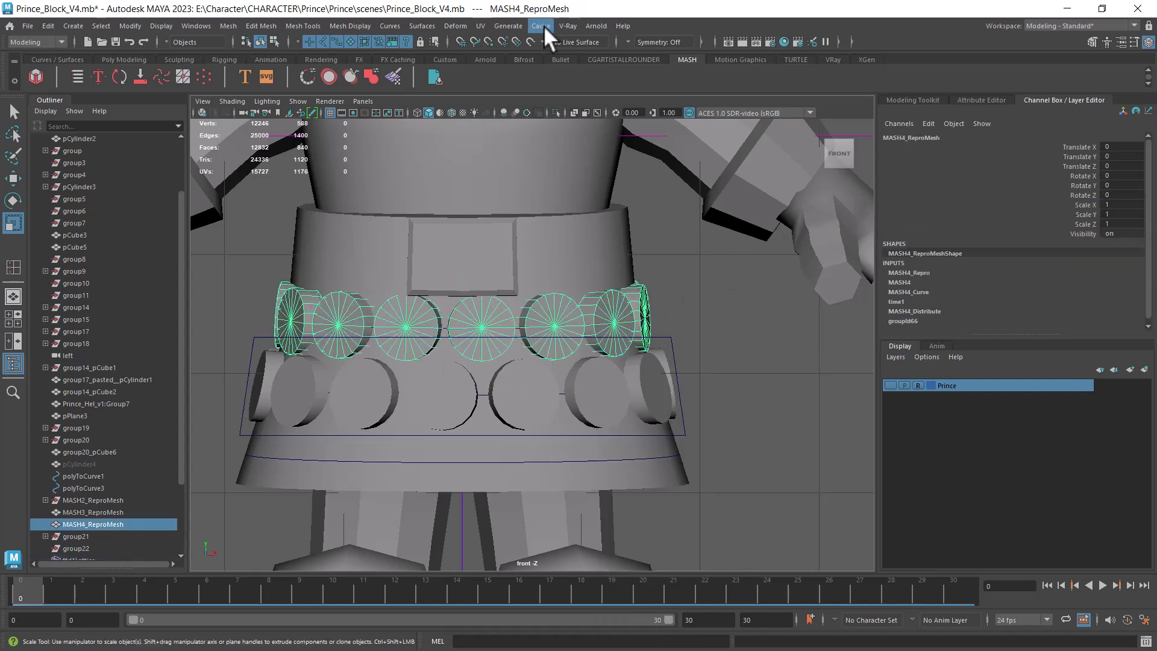
{"action": "left_click", "coordinate": [460, 26]}
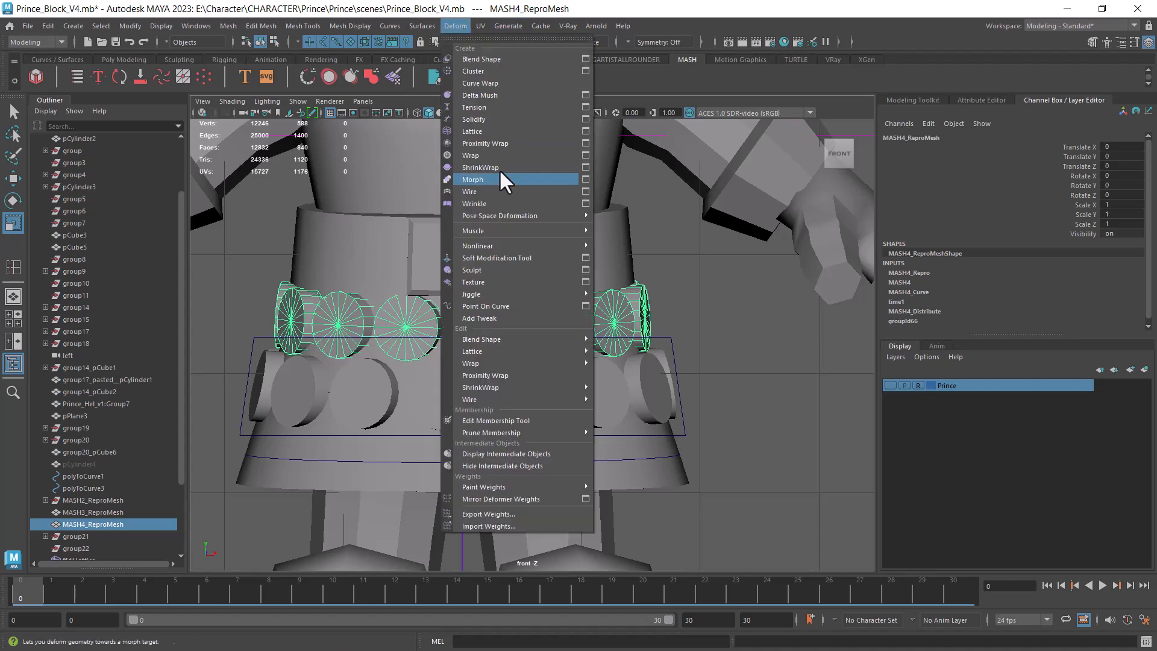
{"action": "left_click", "coordinate": [576, 131]}
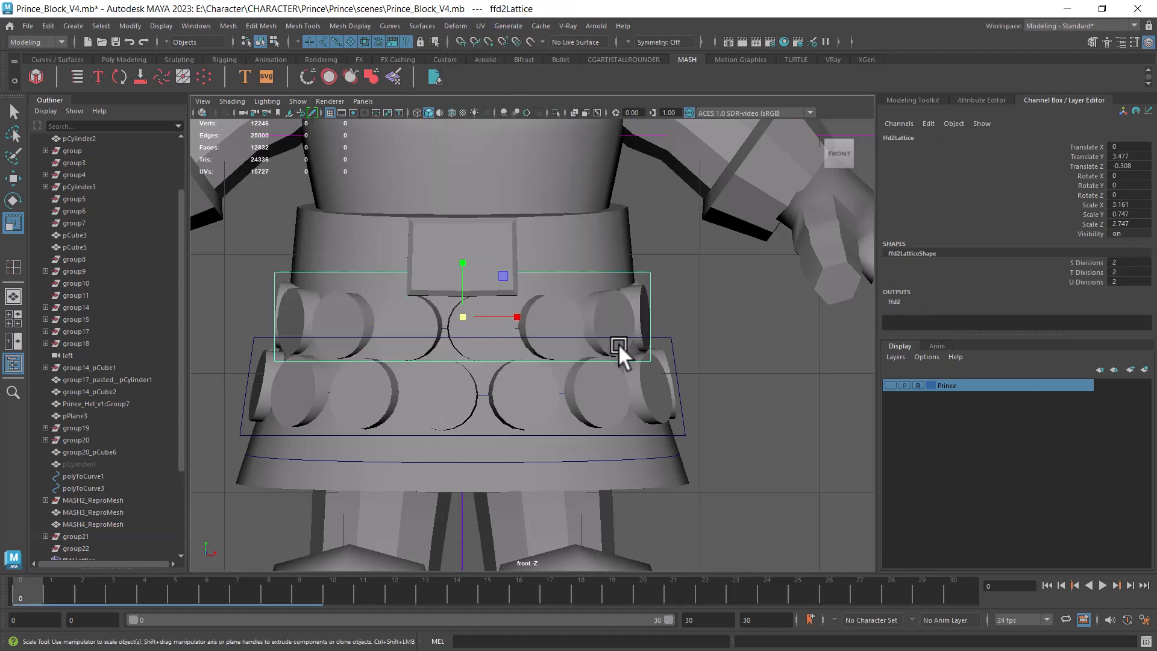
- Taper the upper row's lattice by scaling its top points inward and its bottom points outward by about 1.022 in X and Z
{"action": "left_click", "coordinate": [681, 251]}
{"action": "left_click_drag", "start_coordinate": [696, 250], "coordinate": [223, 275]}
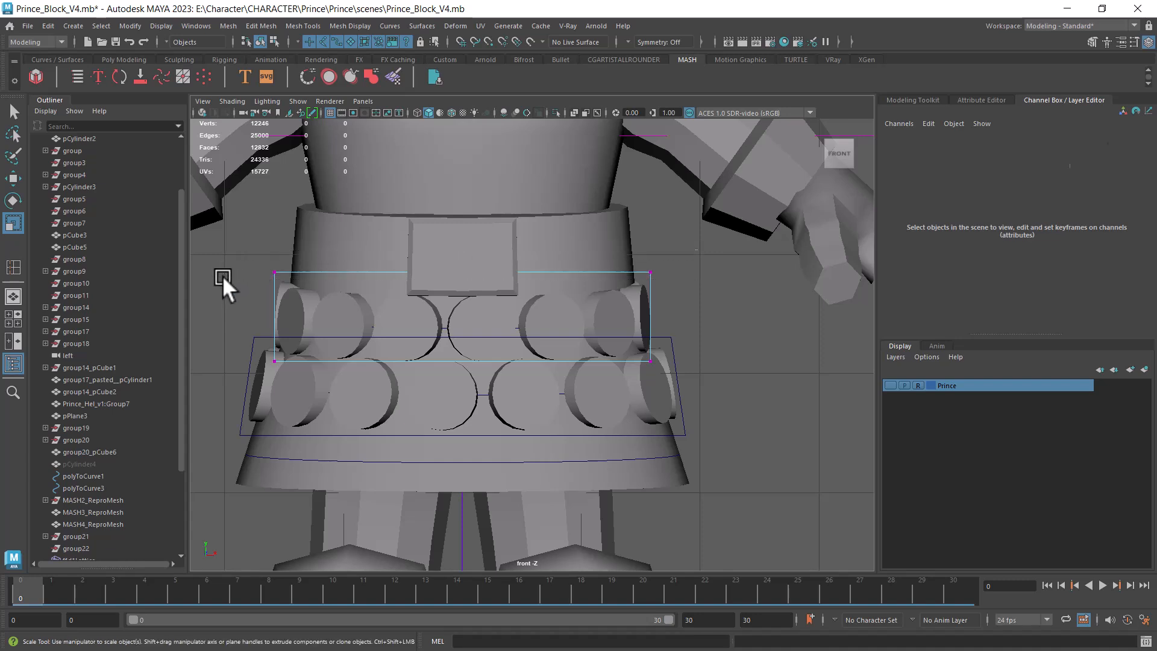
{"action": "left_click_drag", "start_coordinate": [467, 269], "coordinate": [450, 270]}
{"action": "left_click_drag", "start_coordinate": [684, 341], "coordinate": [260, 426]}
{"action": "left_click_drag", "start_coordinate": [462, 359], "coordinate": [468, 357]}
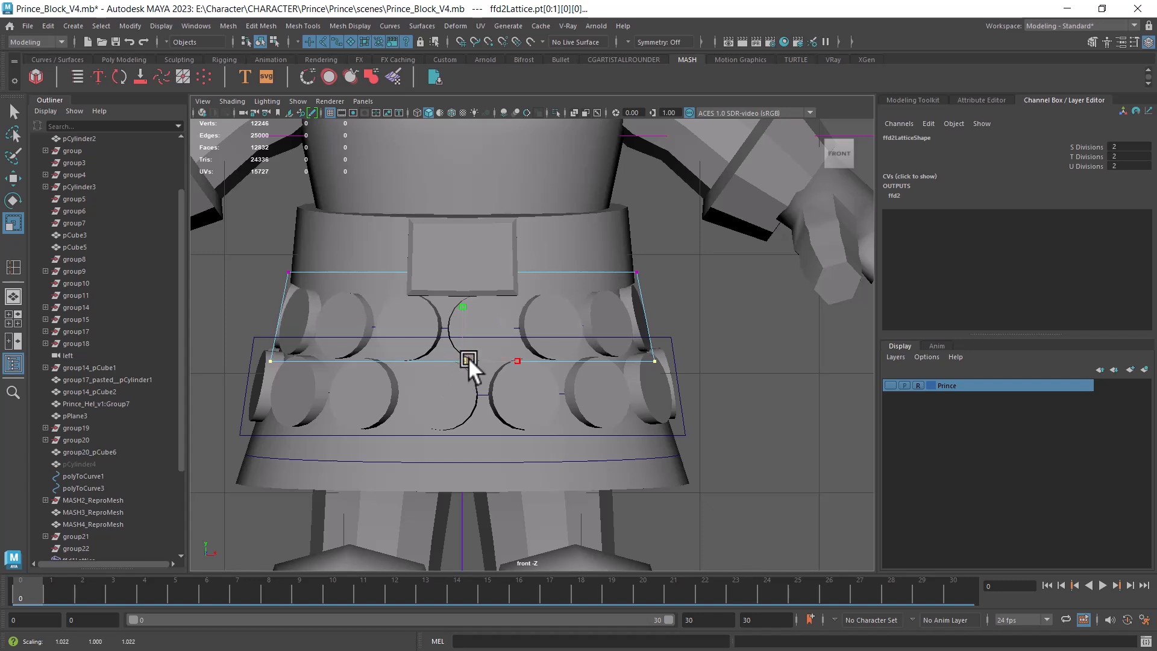
{"action": "key", "text": "w"}
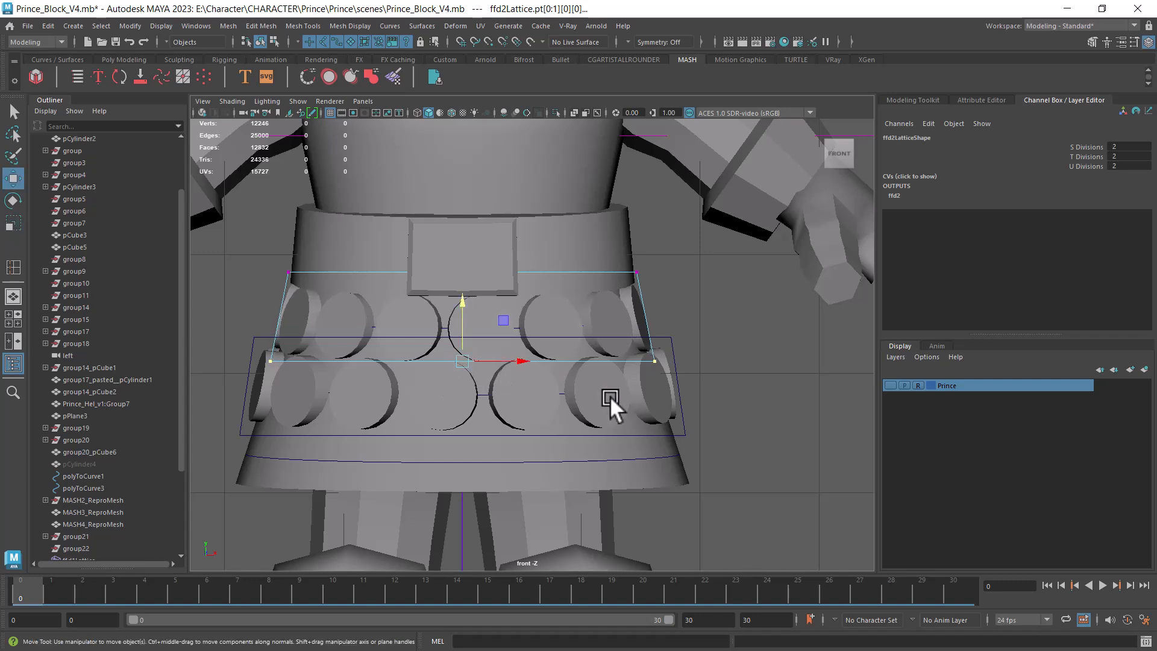
{"action": "left_click", "coordinate": [730, 408]}
{"action": "left_click_drag", "start_coordinate": [717, 342], "coordinate": [211, 396]}
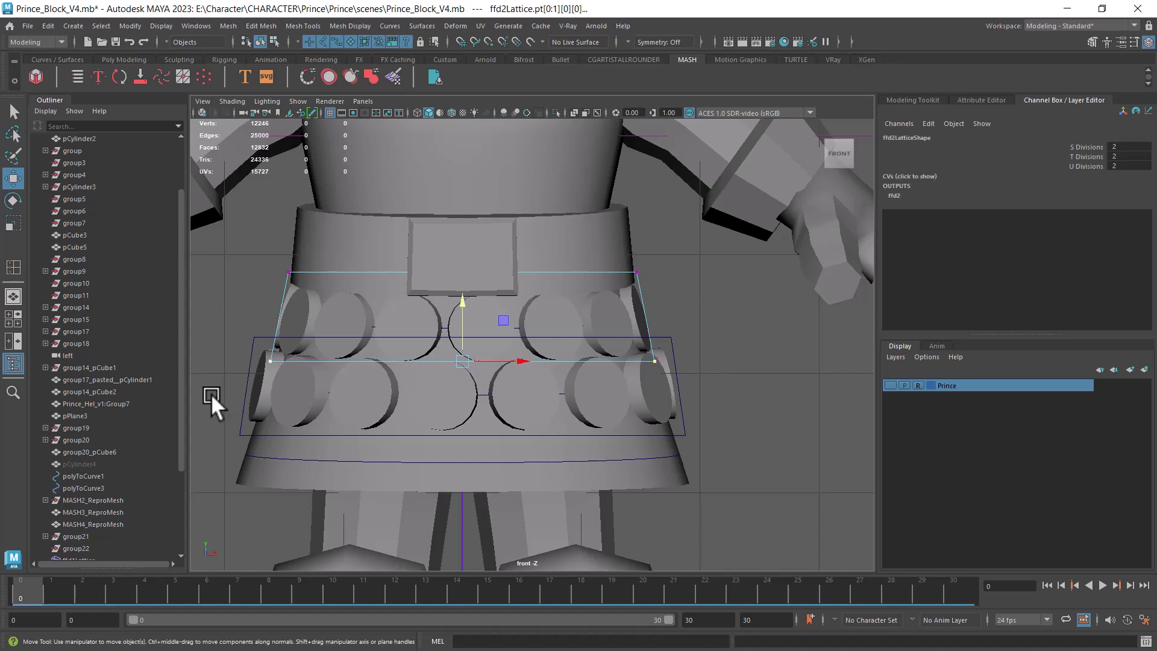
- Select both disc rows together with their lattices and the skirt in object mode, and delete their construction history
{"action": "right_click_drag", "start_coordinate": [356, 294], "coordinate": [480, 228]}
{"action": "left_click_drag", "start_coordinate": [766, 307], "coordinate": [397, 419]}
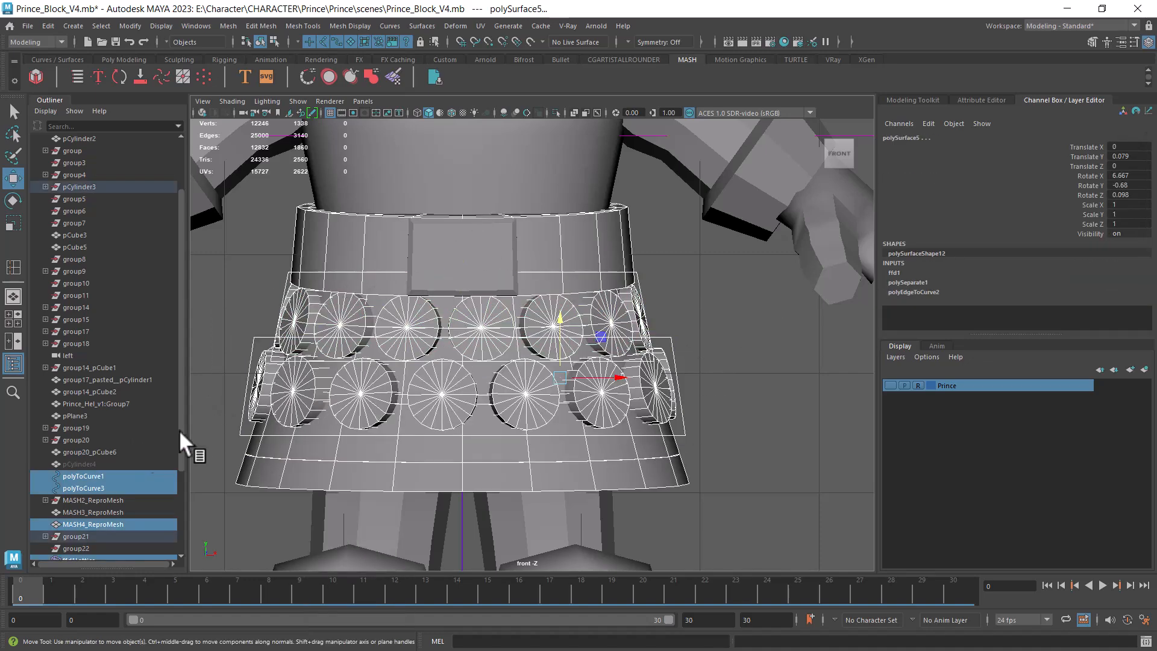
{"action": "left_click", "coordinate": [43, 25]}
{"action": "mouse_move", "coordinate": [139, 172]}
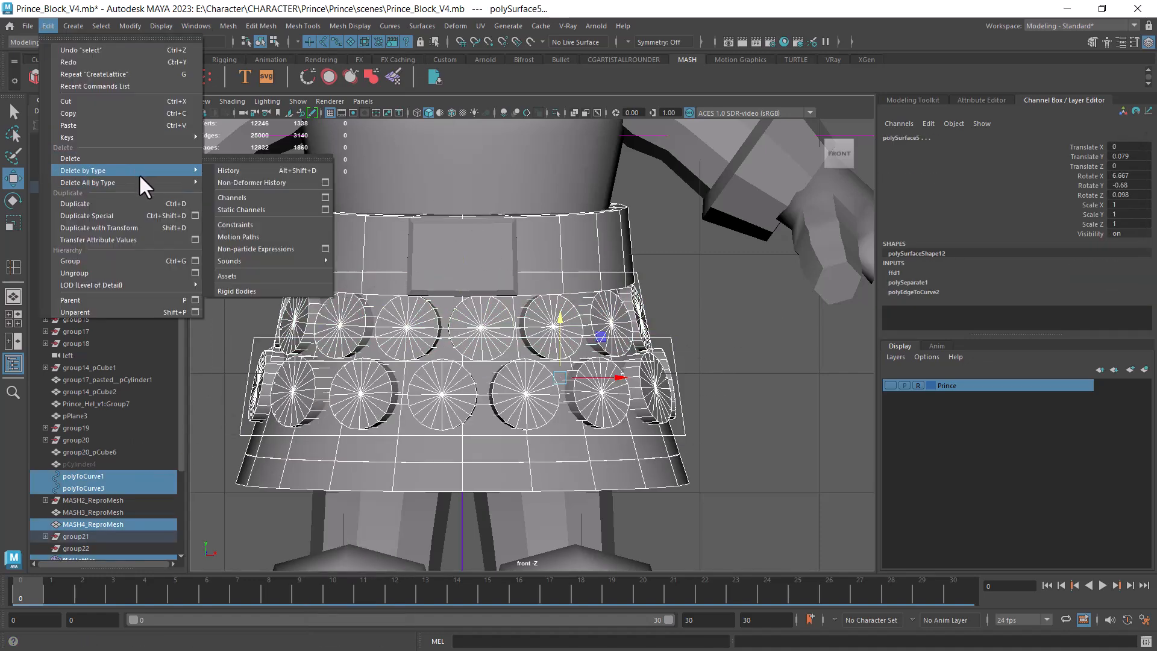
{"action": "left_click", "coordinate": [272, 171]}
{"action": "left_click", "coordinate": [742, 385]}
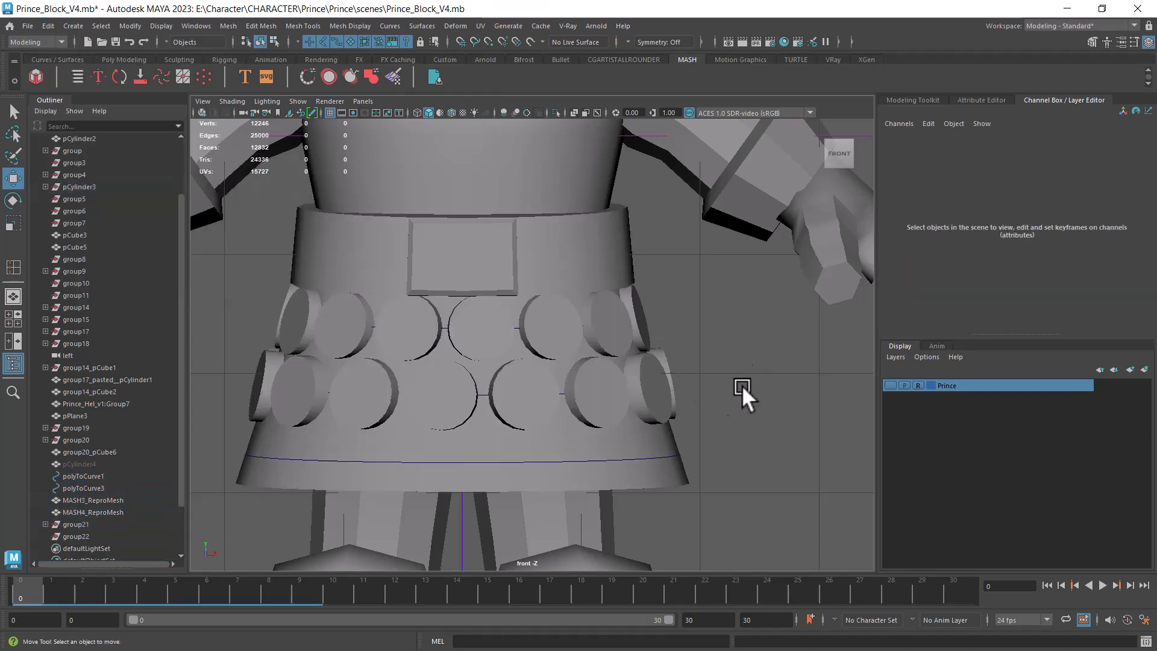
- Duplicate the lower disc row without the belt or skirt, and move the copy down toward the hem, to Translate Y -0.392
{"action": "left_click", "coordinate": [670, 384]}
{"action": "left_click_drag", "start_coordinate": [788, 379], "coordinate": [251, 400]}
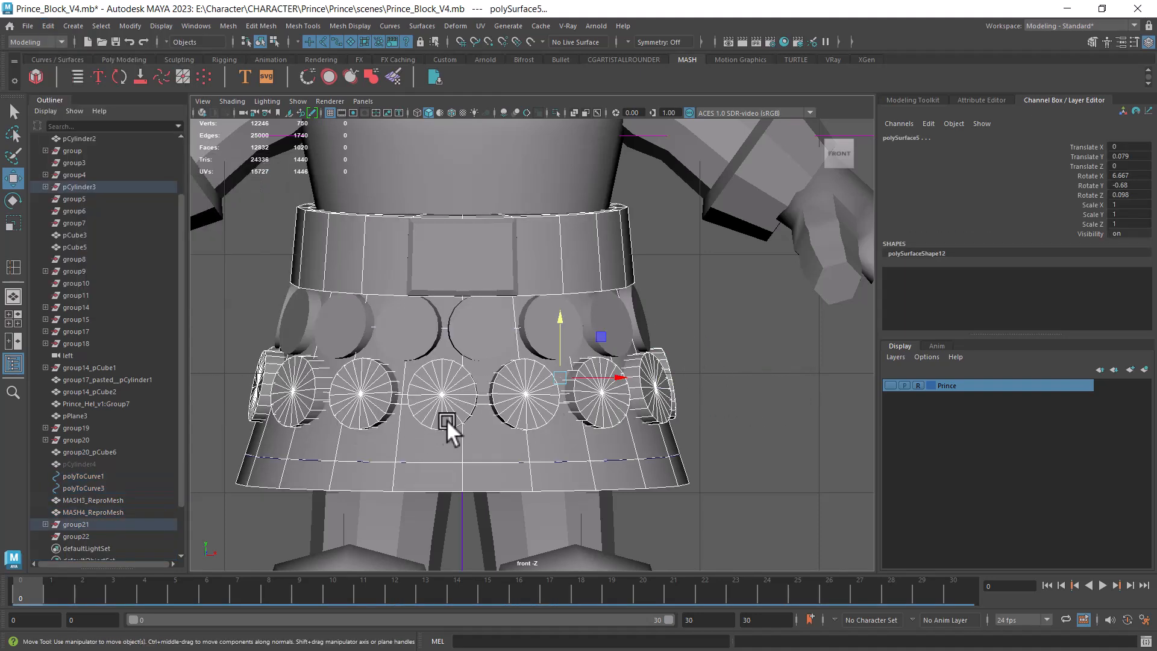
{"action": "left_click_drag", "start_coordinate": [677, 440], "coordinate": [355, 514], "text": "ctrl"}
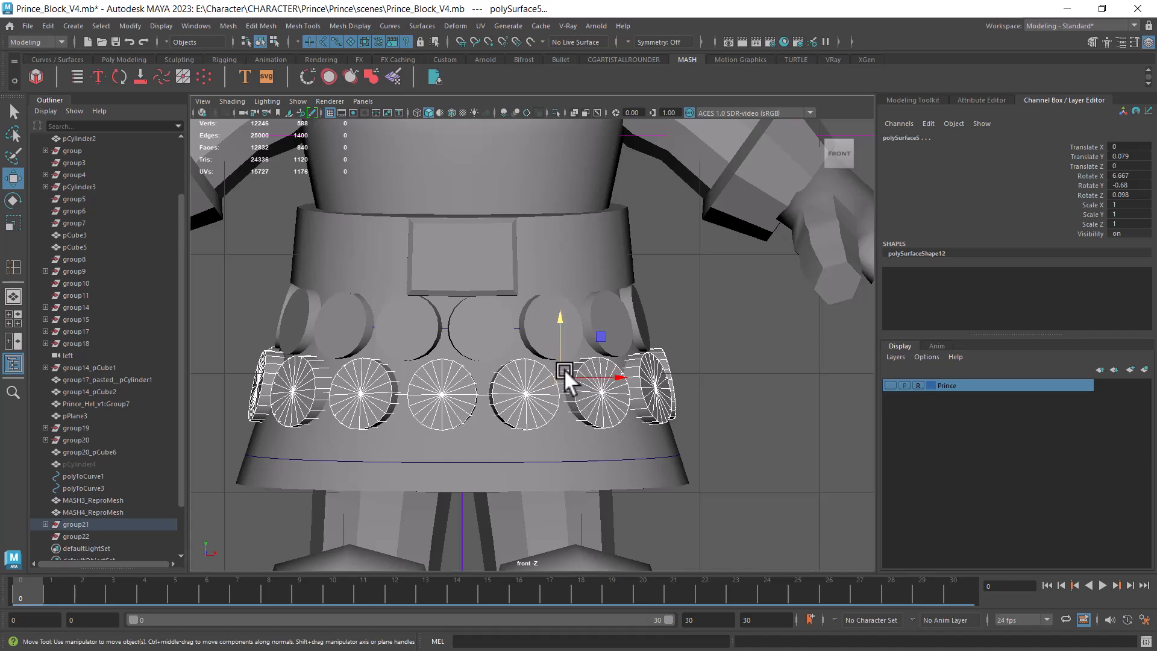
{"action": "key", "text": "4"}
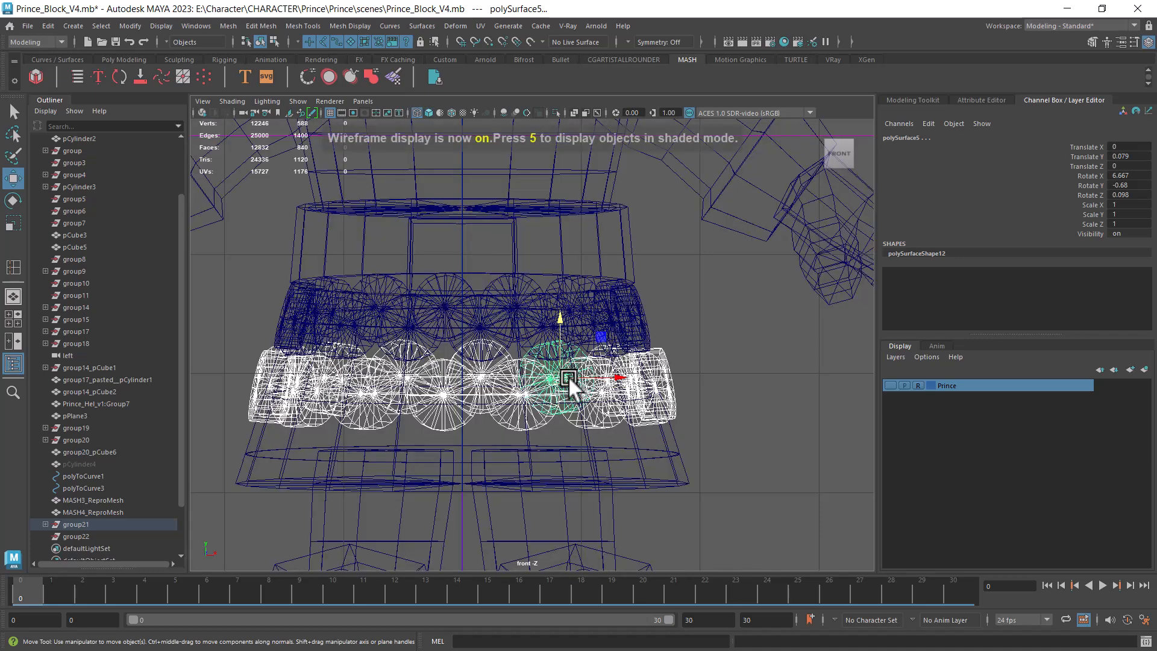
{"action": "key", "text": "ctrl+d"}
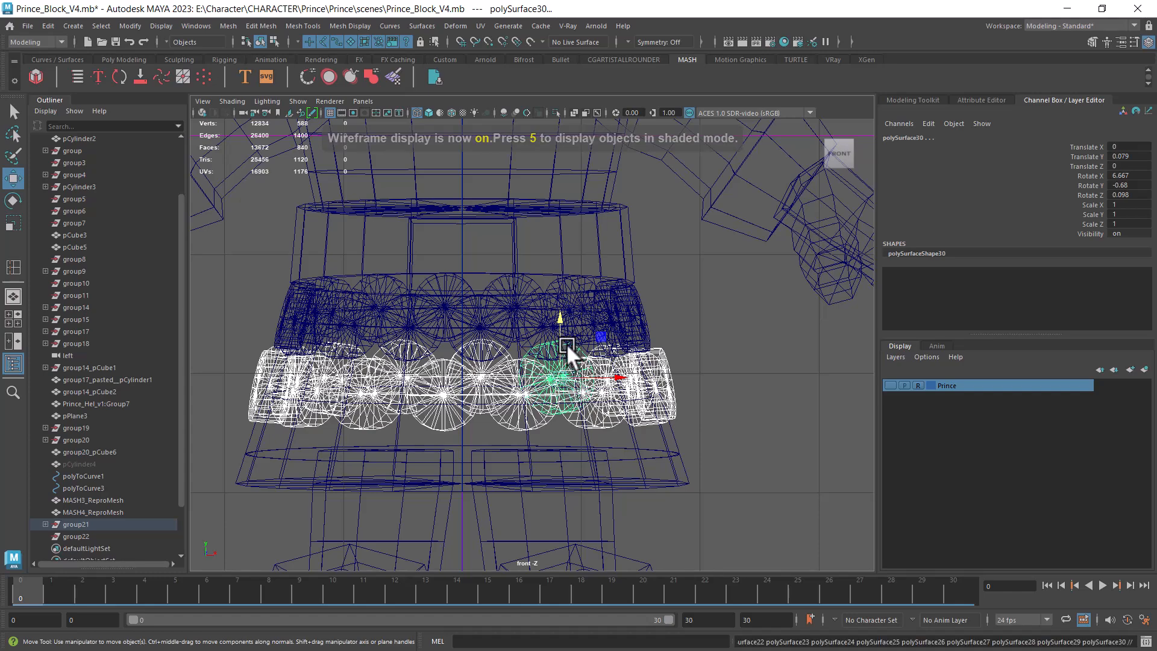
{"action": "mouse_move", "coordinate": [559, 321]}
{"action": "left_mouse_down"}
{"action": "mouse_move", "coordinate": [550, 368]}
{"action": "mouse_move", "coordinate": [561, 372]}
{"action": "left_mouse_up"}
{"action": "key", "text": "5"}
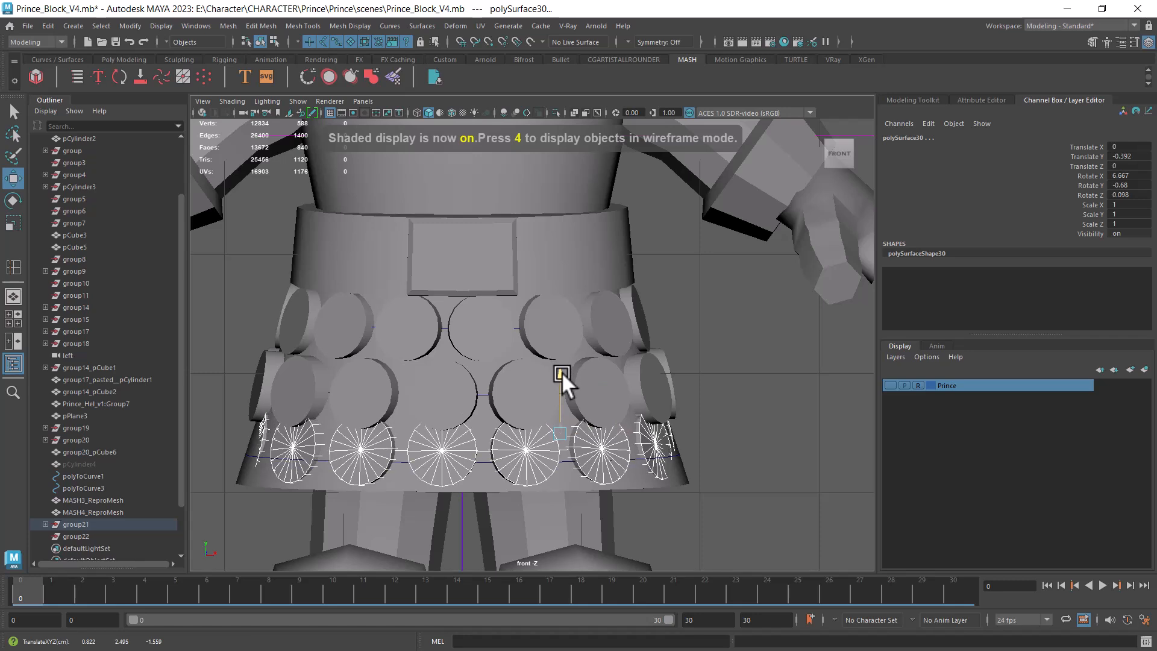
- Scale the copied discs uniformly to about 1.121, then try rotating them individually and undo the rotation
{"action": "key", "text": "r"}
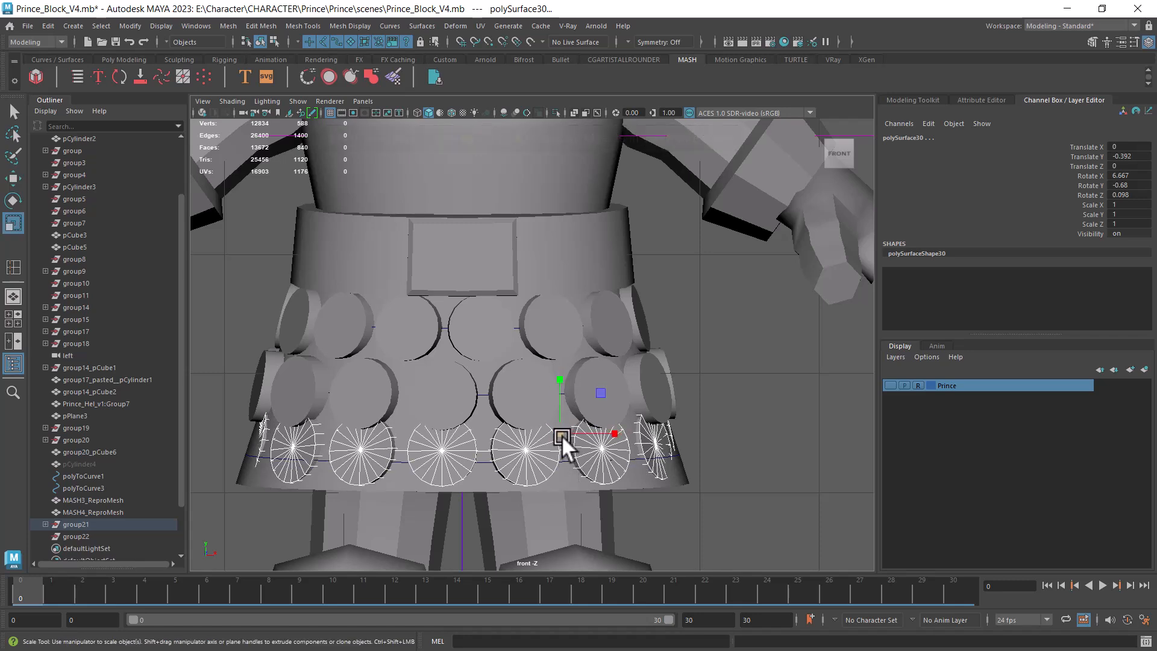
{"action": "left_click_drag", "start_coordinate": [560, 433], "coordinate": [567, 428]}
{"action": "left_click_drag", "start_coordinate": [560, 432], "coordinate": [569, 426]}
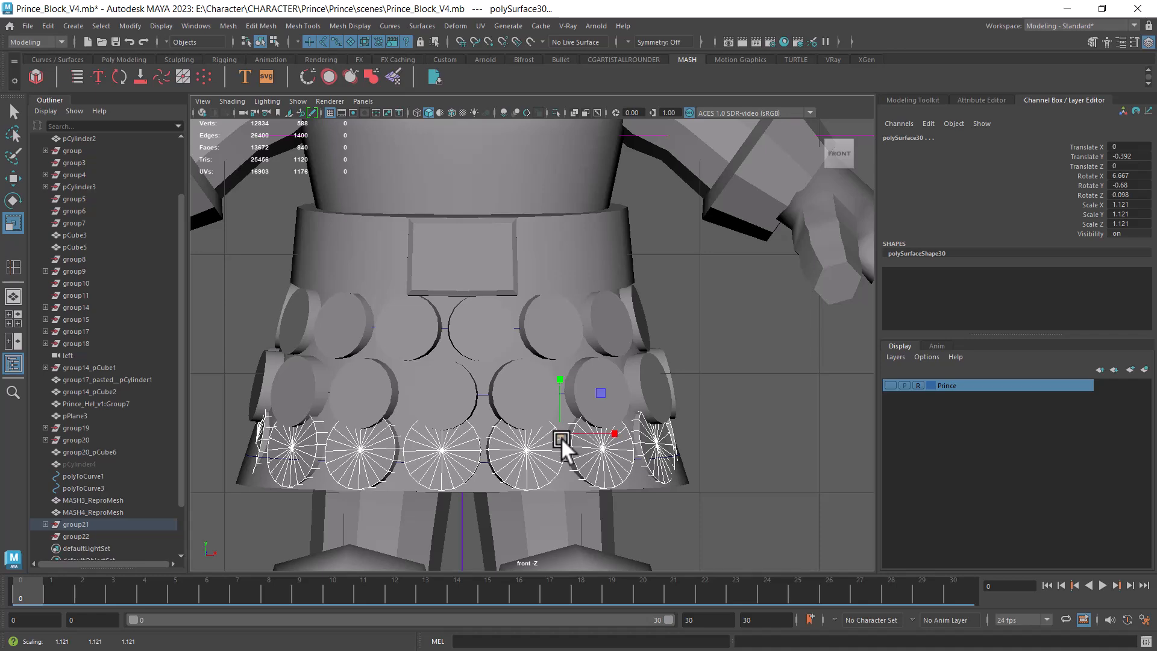
{"action": "key", "text": "e"}
{"action": "left_click_drag", "start_coordinate": [578, 429], "coordinate": [577, 429]}
{"action": "key", "text": "ctrl+z"}
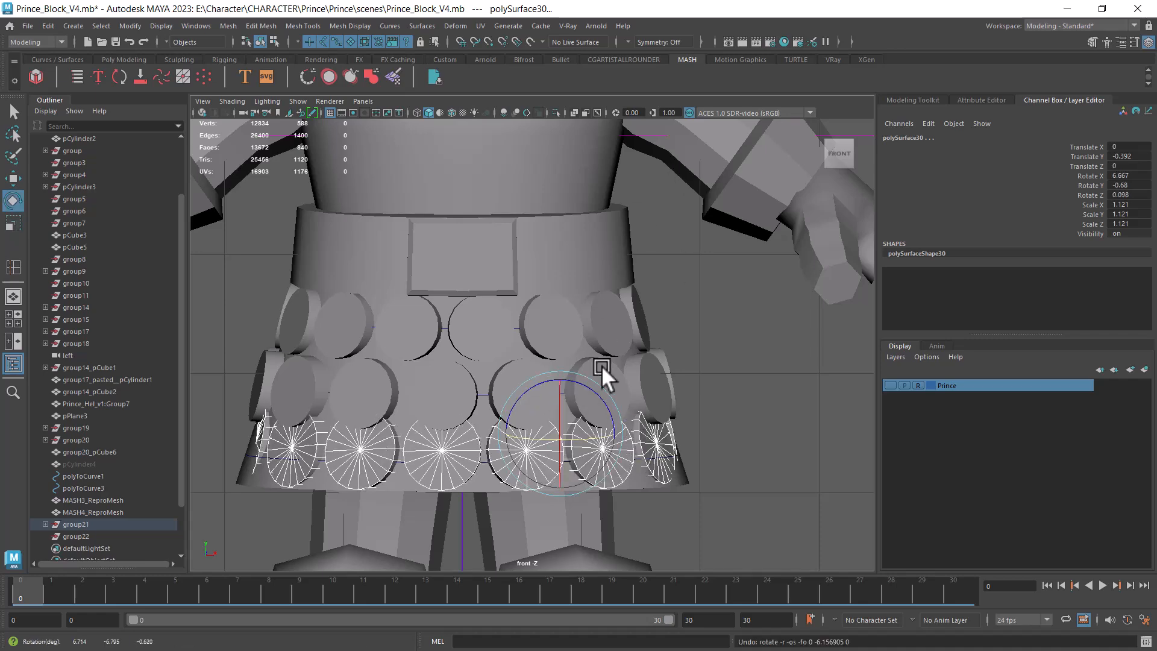
- Group the copied discs and rotate the group about -15 degrees in Y
{"action": "scroll", "coordinate": [712, 435], "scroll_direction": "down", "scroll_amount": 3}
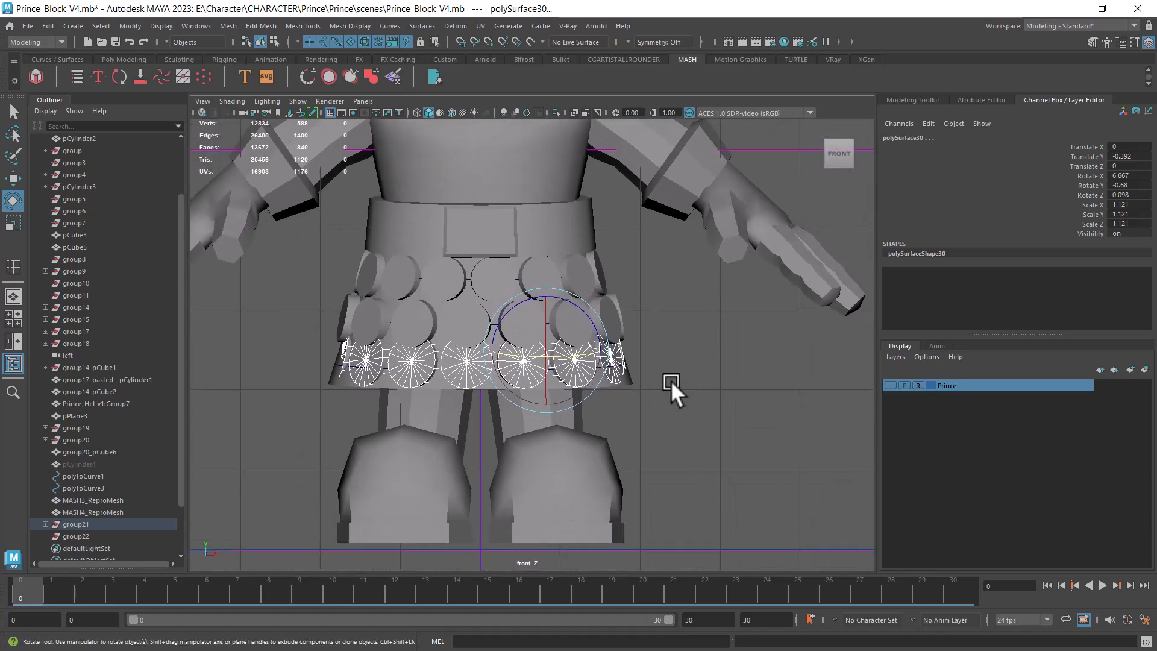
{"action": "key", "text": "ctrl+g"}
{"action": "left_click_drag", "start_coordinate": [500, 547], "coordinate": [493, 546]}
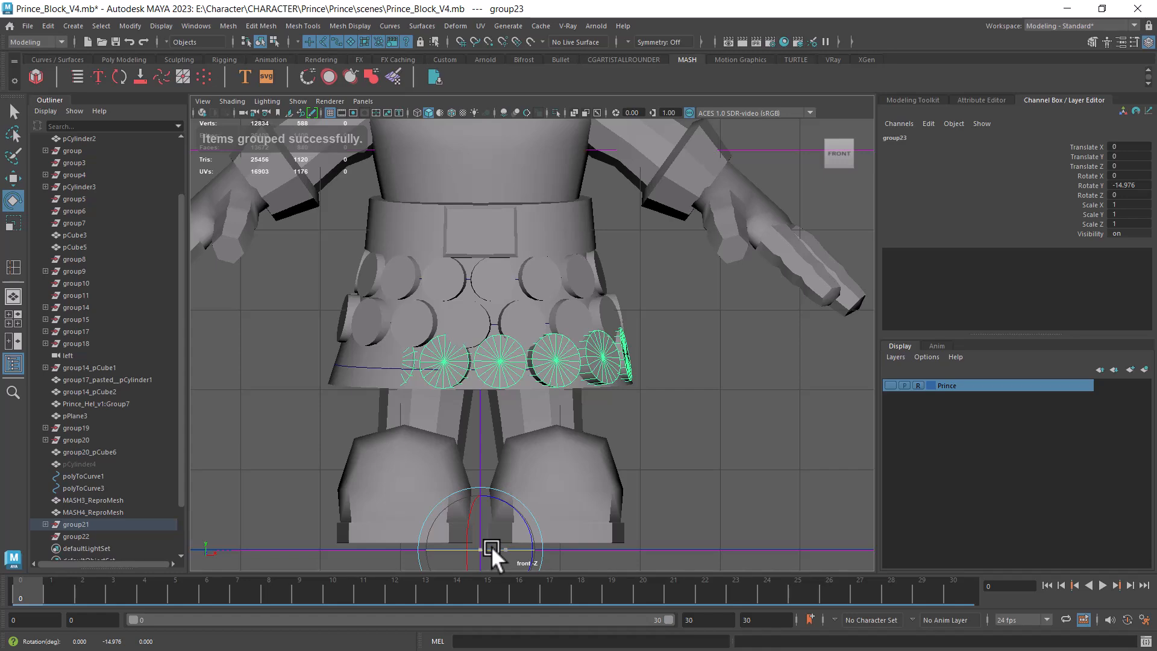
- Surround the grouped bottom disc row with a lattice deformer
{"action": "left_click_drag", "start_coordinate": [719, 427], "coordinate": [714, 349], "text": "alt"}
{"action": "key", "text": "space"}
{"action": "left_click_drag", "start_coordinate": [691, 411], "coordinate": [685, 356]}
{"action": "right_click_drag", "start_coordinate": [681, 354], "coordinate": [512, 267], "text": "alt"}
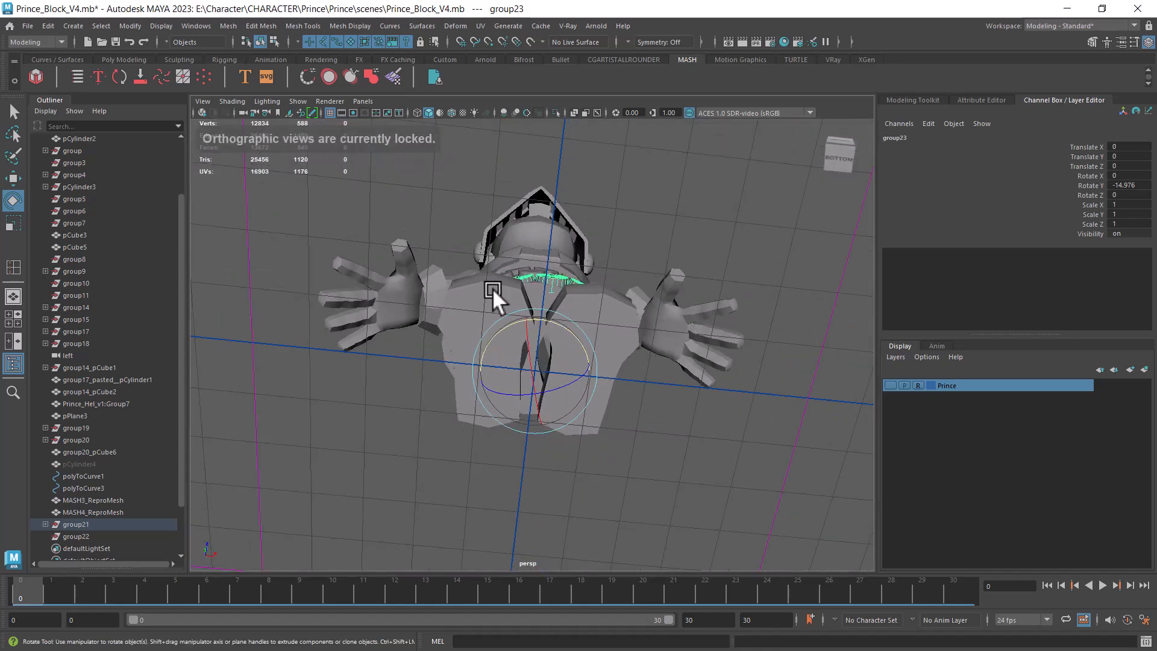
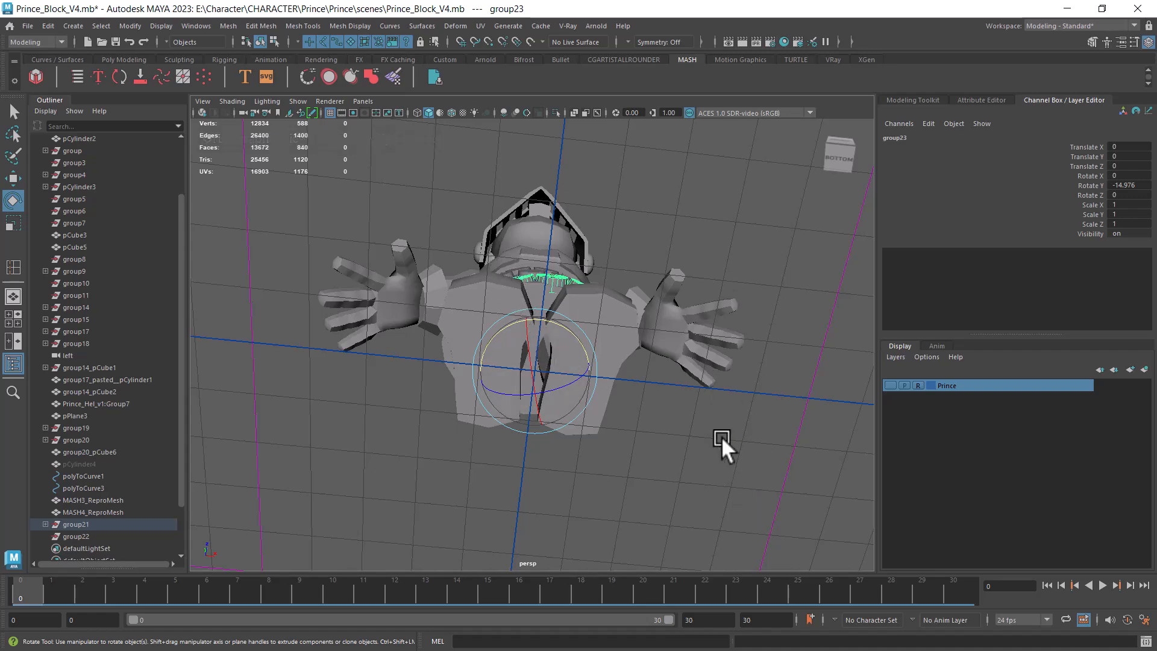
{"action": "left_click_drag", "start_coordinate": [731, 432], "coordinate": [739, 448], "text": "alt"}
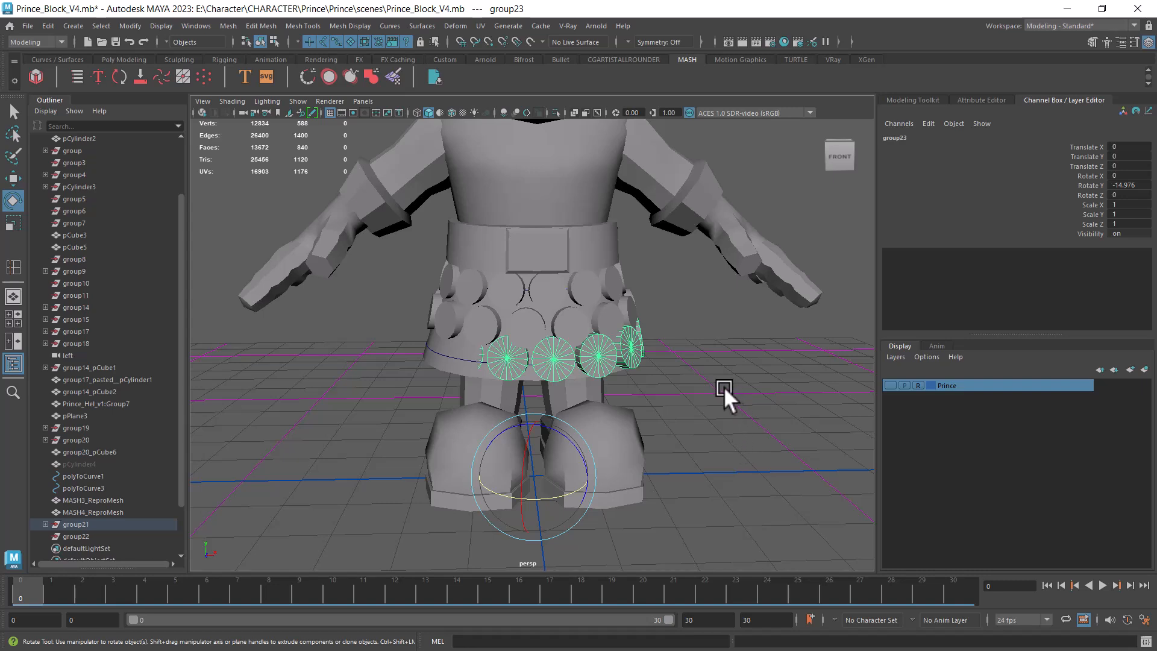
{"action": "left_click", "coordinate": [454, 26]}
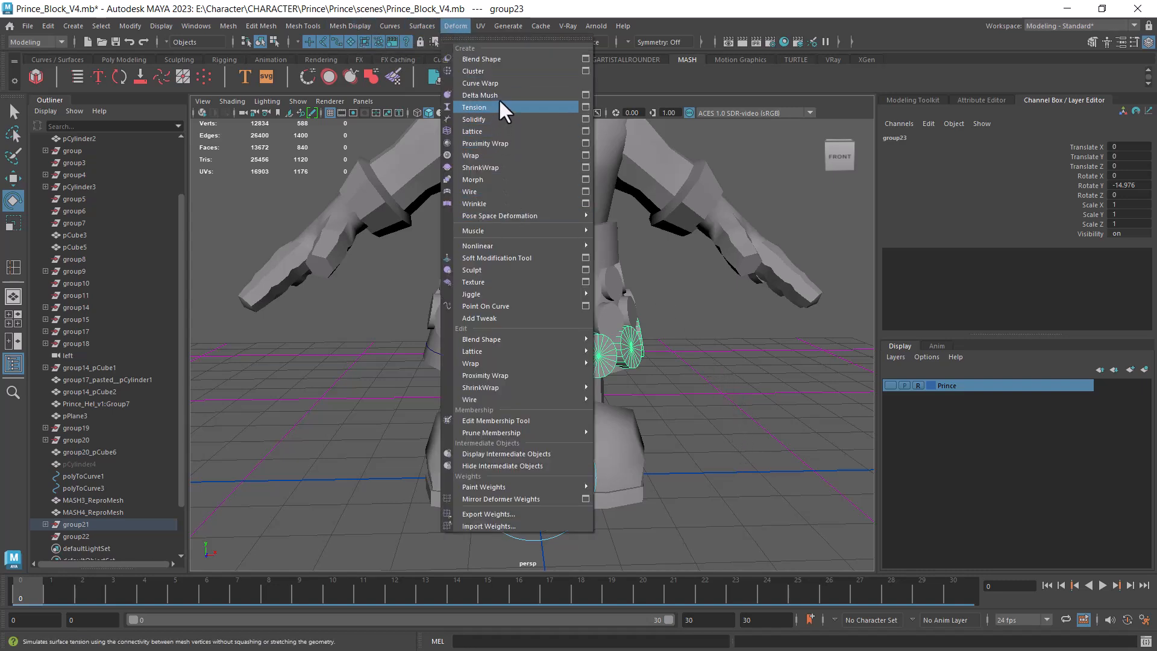
{"action": "left_click", "coordinate": [493, 132]}
- Try moving some of the bottom row's lattice points to fit the skirt, and return to object selection
{"action": "key", "text": "space"}
{"action": "left_click_drag", "start_coordinate": [712, 389], "coordinate": [707, 401]}
{"action": "right_click_drag", "start_coordinate": [708, 357], "coordinate": [707, 309]}
{"action": "mouse_move", "coordinate": [310, 306]}
{"action": "left_mouse_down"}
{"action": "mouse_move", "coordinate": [352, 472]}
{"action": "mouse_move", "coordinate": [330, 314]}
{"action": "left_mouse_up"}
{"action": "key", "text": "w"}
{"action": "left_click_drag", "start_coordinate": [394, 356], "coordinate": [374, 357]}
{"action": "key", "text": "space"}
{"action": "left_click_drag", "start_coordinate": [703, 418], "coordinate": [772, 437]}
{"action": "right_click_drag", "start_coordinate": [750, 349], "coordinate": [795, 328]}
{"action": "left_click", "coordinate": [783, 372]}
- Delete the whole group of copied discs at the skirt's hem
{"action": "left_click", "coordinate": [656, 335]}
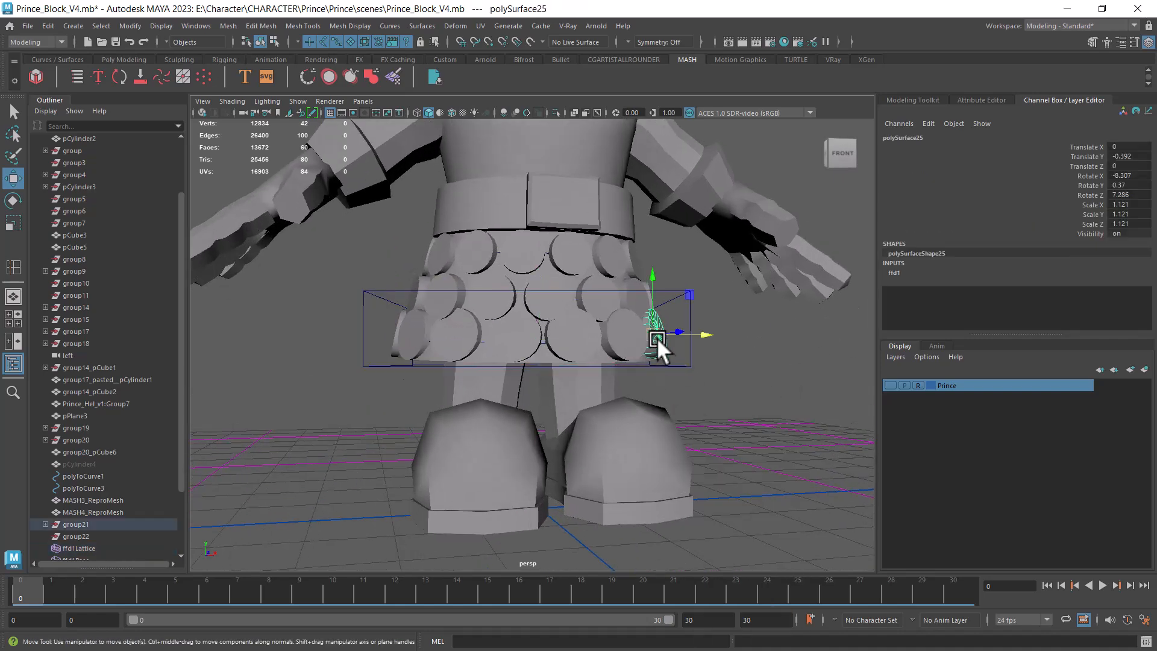
{"action": "key", "text": "Up"}
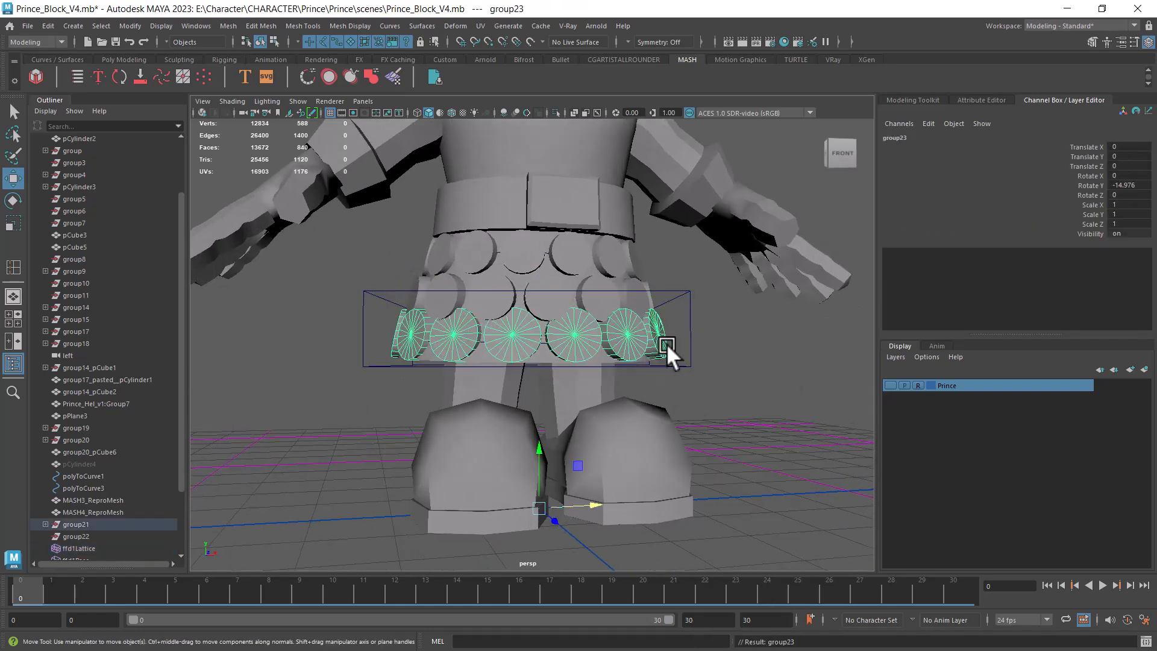
{"action": "key", "text": "Delete"}
- Show all hidden objects in the scene
{"action": "scroll", "coordinate": [602, 401], "scroll_direction": "down", "scroll_amount": 5}
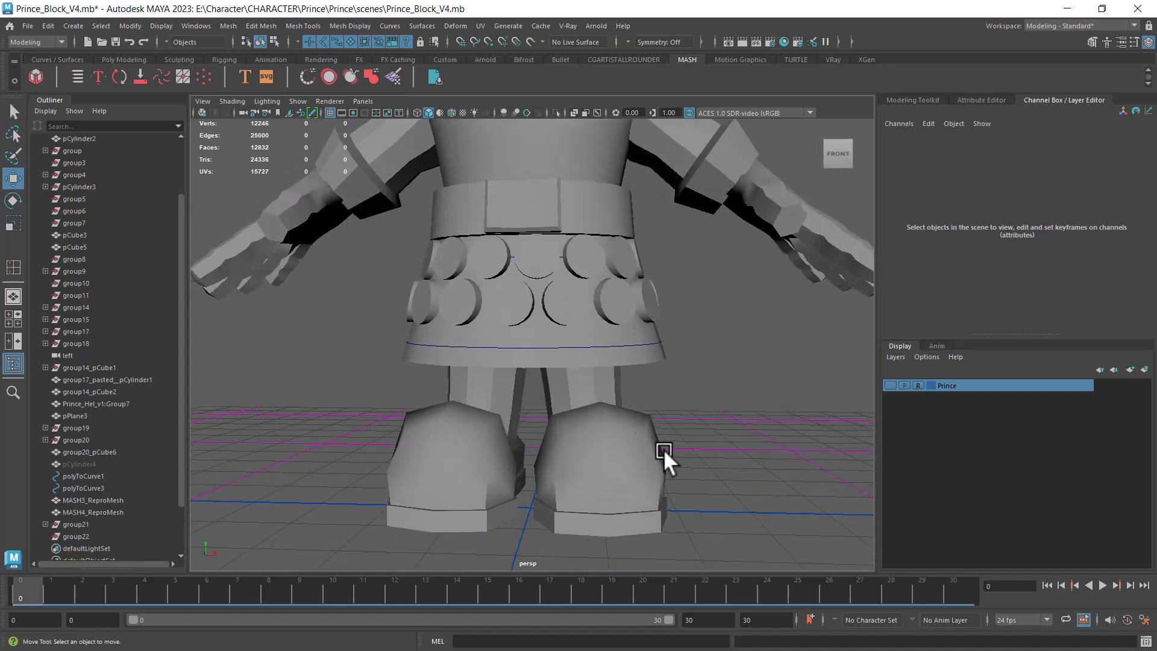
{"action": "left_click", "coordinate": [152, 26]}
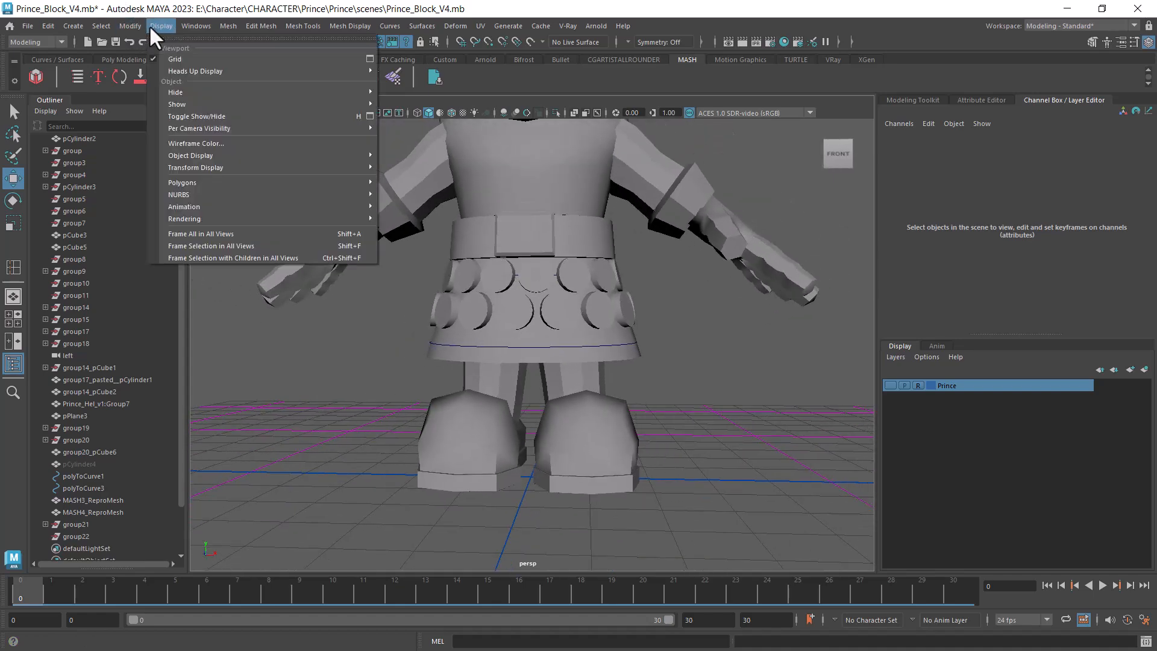
{"action": "mouse_move", "coordinate": [245, 104]}
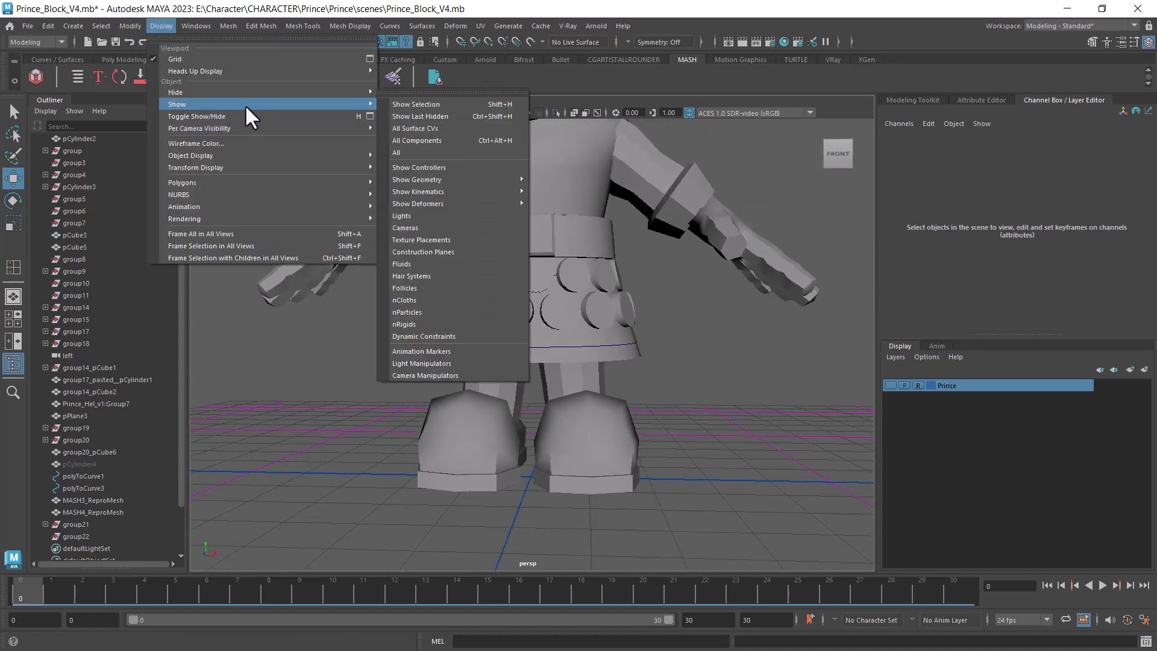
{"action": "left_click", "coordinate": [456, 152]}
{"action": "scroll", "coordinate": [678, 417], "scroll_direction": "up", "scroll_amount": 4}
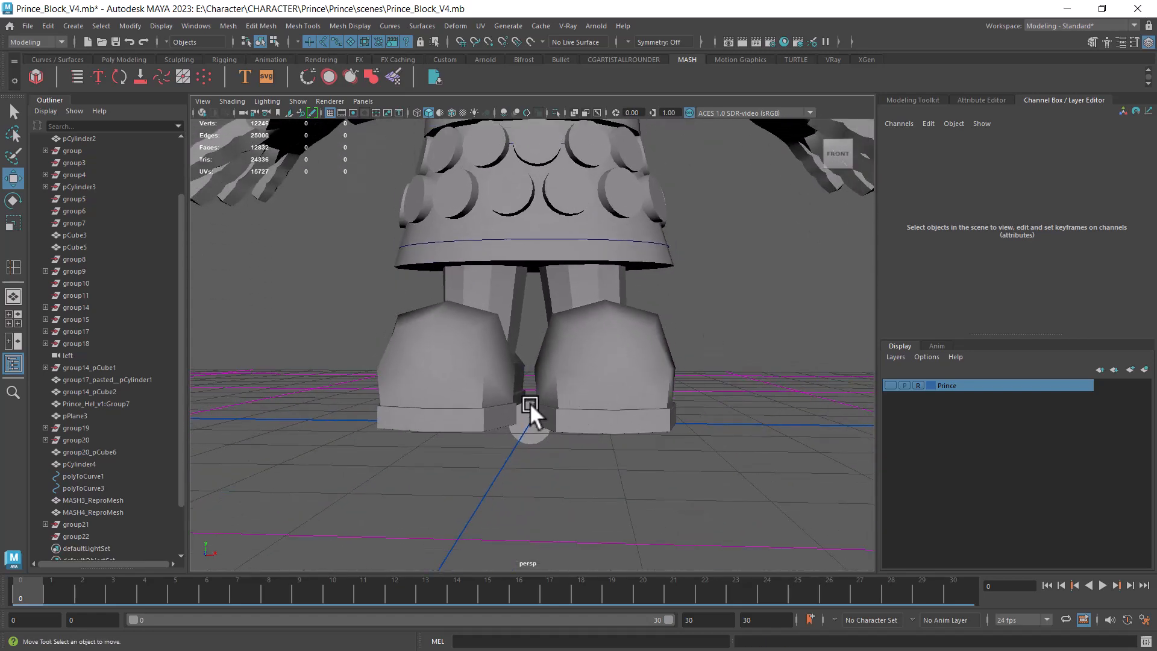
- Select the small cylinder between the feet and the lower skirt curve, and hide every other object
{"action": "left_click", "coordinate": [530, 402]}
{"action": "left_click_drag", "start_coordinate": [533, 402], "coordinate": [675, 287], "text": "alt"}
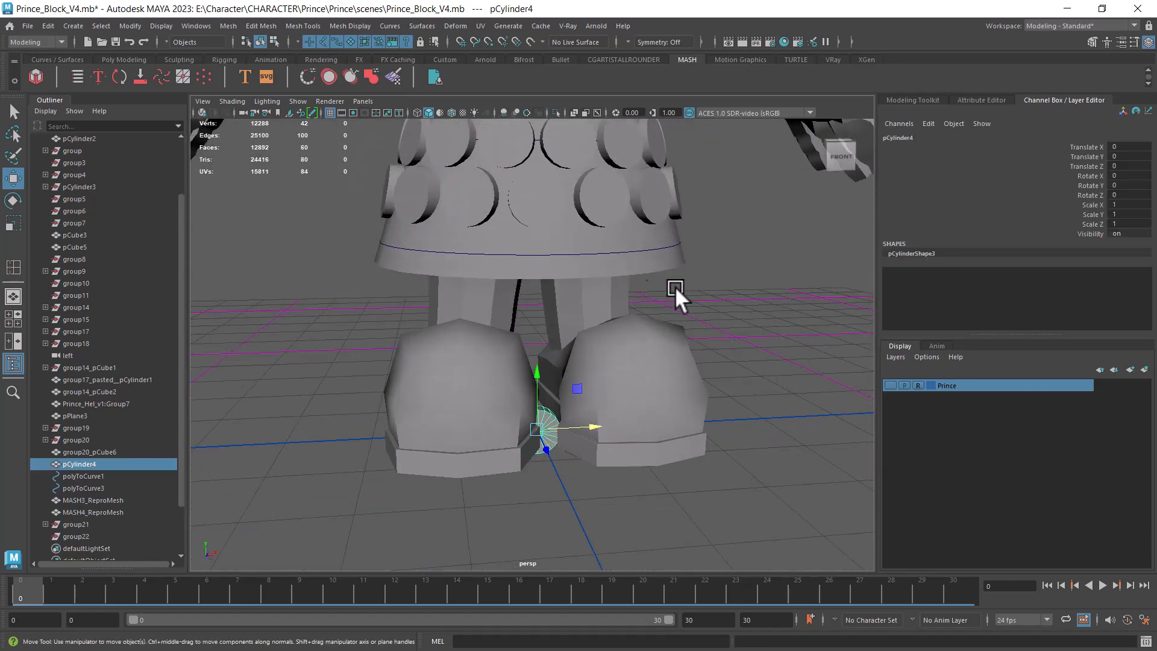
{"action": "left_click", "coordinate": [621, 251], "text": "shift"}
{"action": "key", "text": "alt+h"}
{"action": "left_click_drag", "start_coordinate": [781, 321], "coordinate": [623, 425], "text": "alt"}
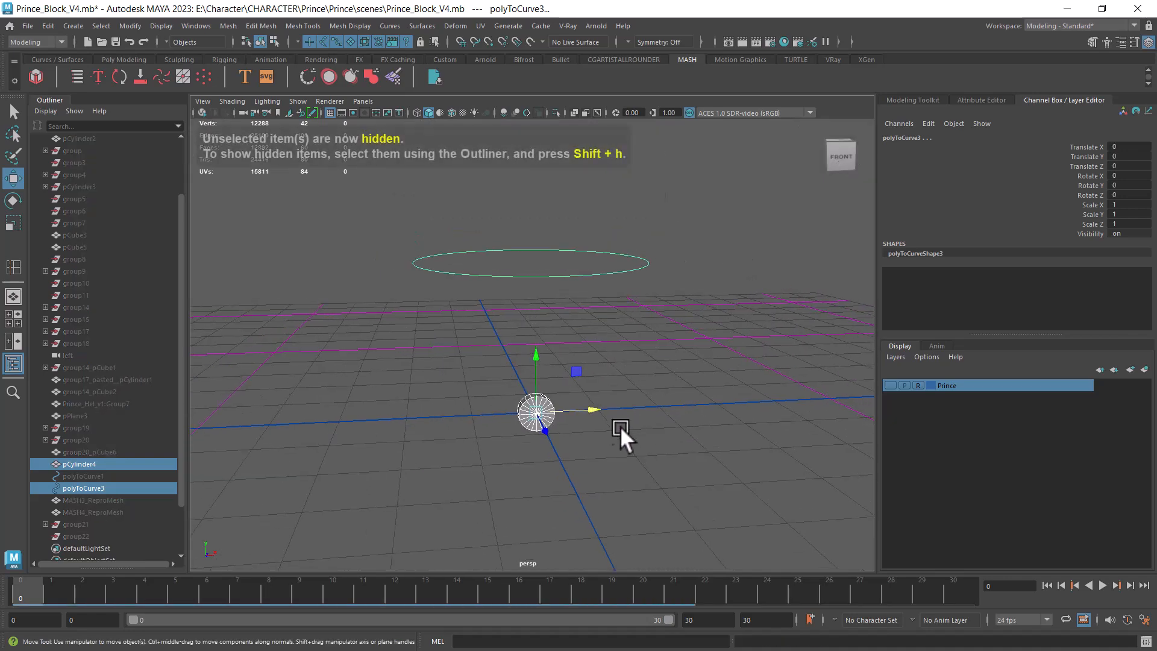
- Create a MASH network from the small cylinder alone and open the attributes of its repro mesh
{"action": "left_click", "coordinate": [653, 451]}
{"action": "left_click", "coordinate": [546, 405]}
{"action": "left_click_drag", "start_coordinate": [546, 403], "coordinate": [723, 351], "text": "alt"}
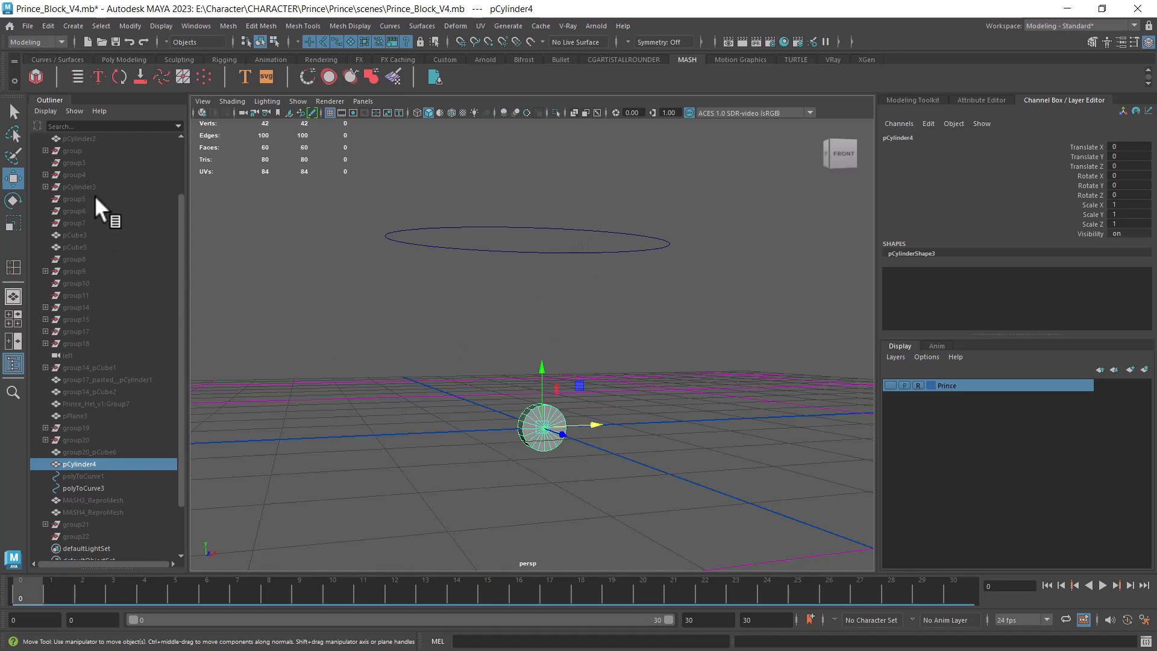
{"action": "left_click", "coordinate": [36, 77]}
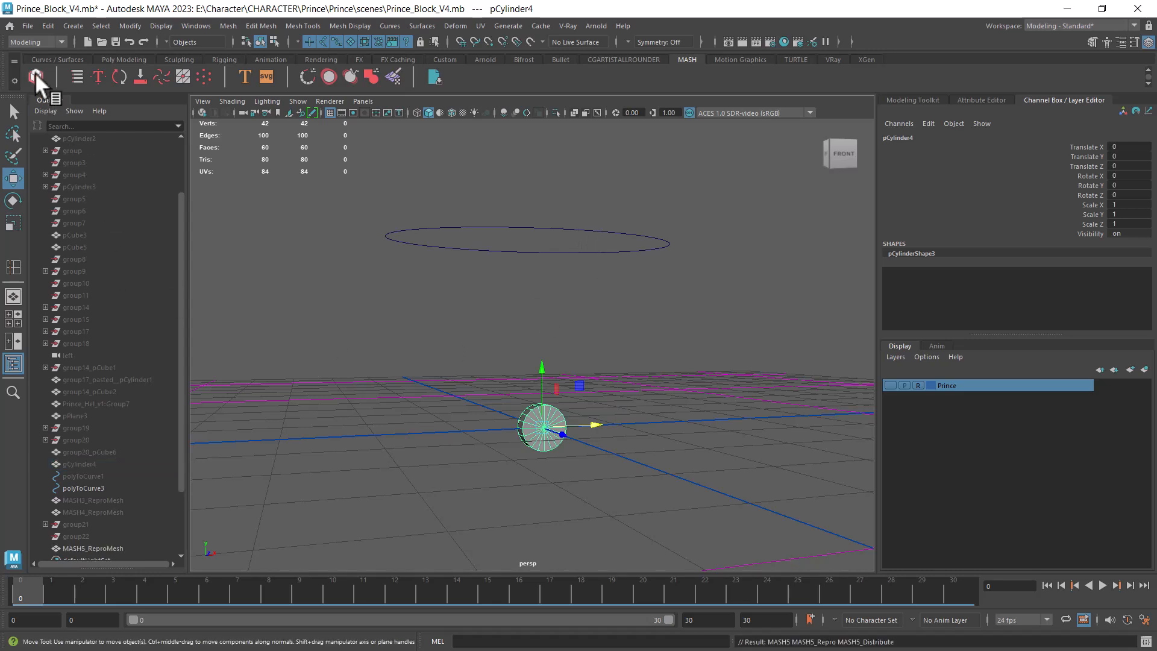
{"action": "left_click", "coordinate": [561, 425]}
{"action": "key", "text": "ctrl+a"}
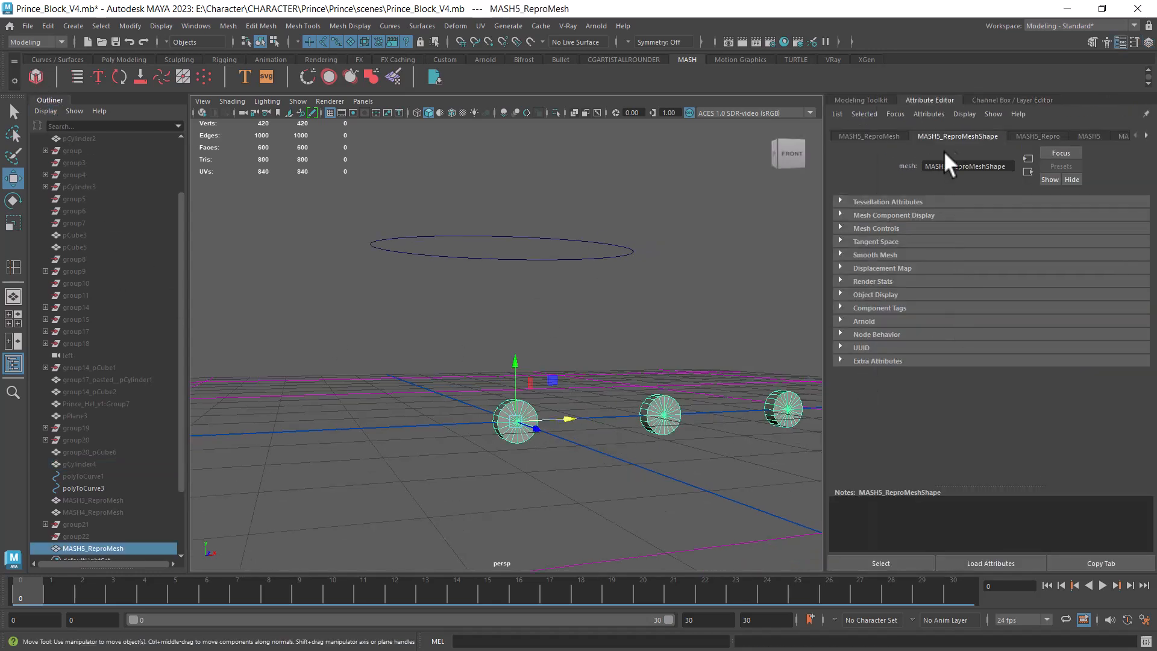
- Add a Curve node to the new MASH5 network
{"action": "left_click", "coordinate": [1038, 133]}
{"action": "left_click", "coordinate": [866, 136]}
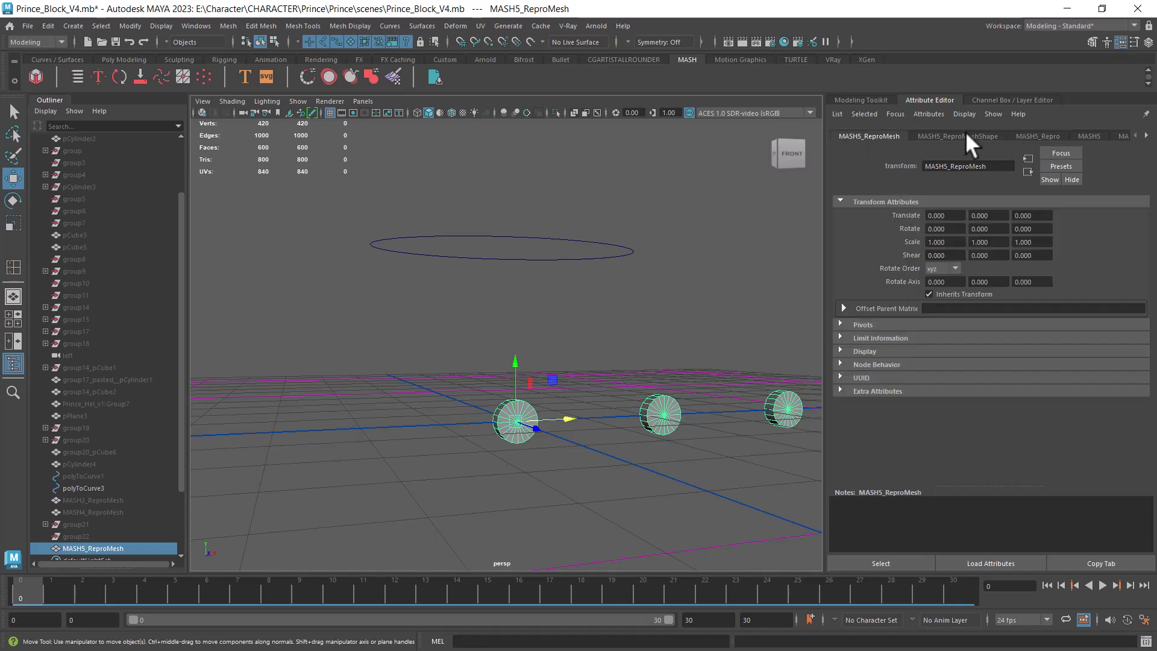
{"action": "left_click", "coordinate": [964, 133]}
{"action": "left_click", "coordinate": [1088, 137]}
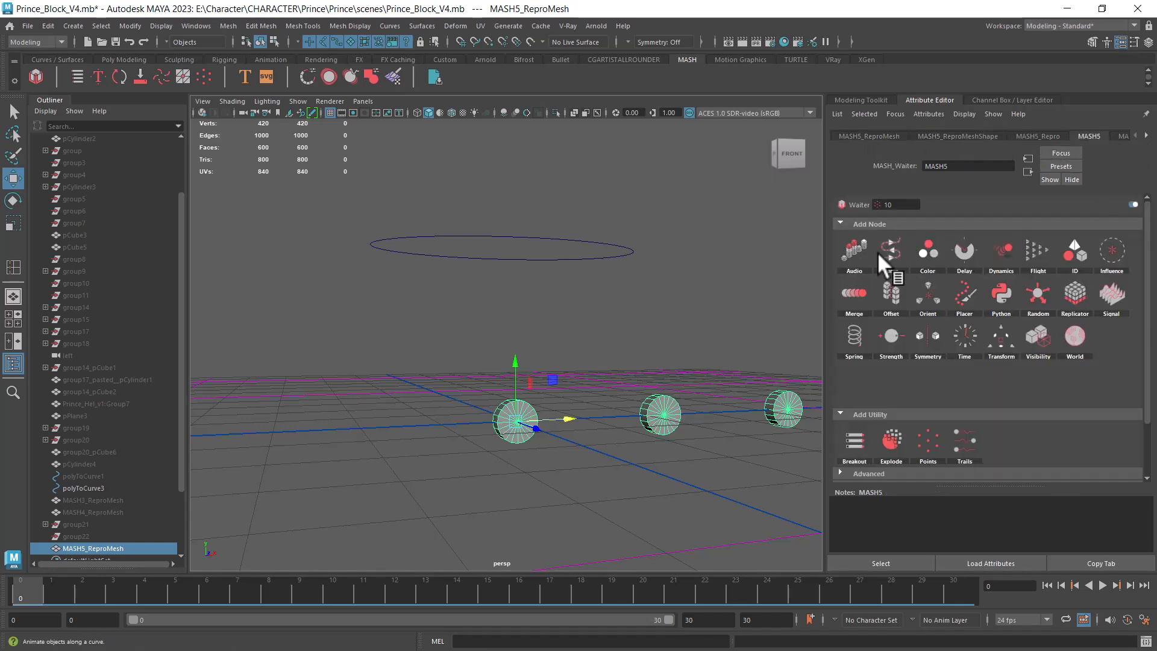
{"action": "left_click", "coordinate": [895, 247]}
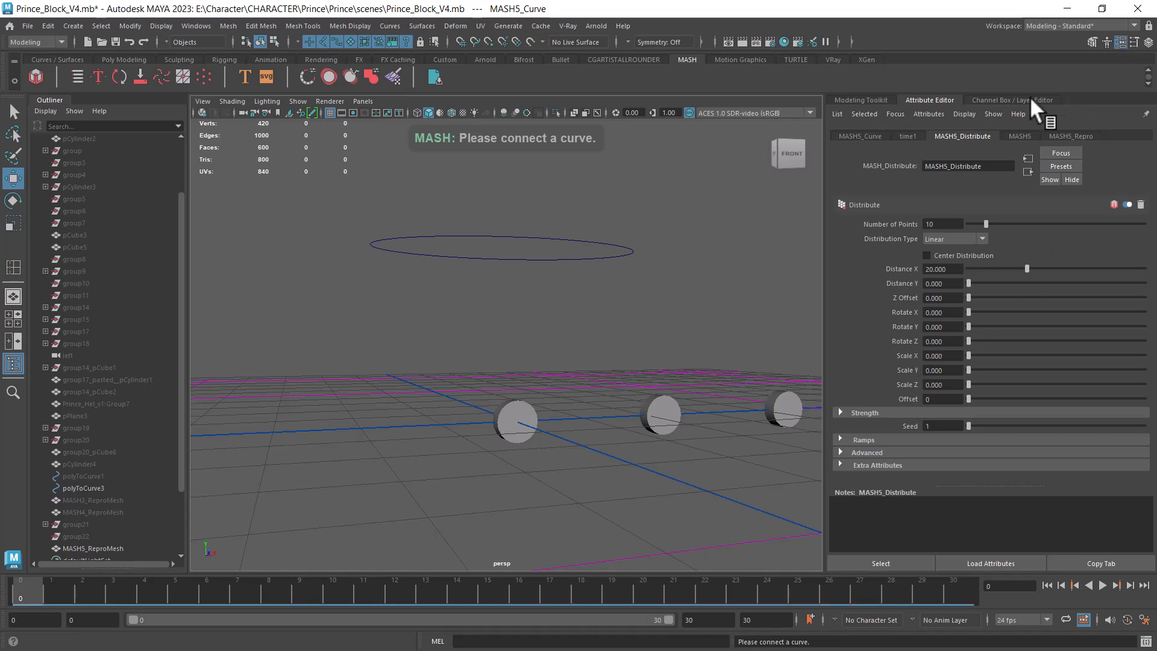
- Connect polyToCurve3 as the input curve of the MASH5_Curve node
{"action": "left_click", "coordinate": [1019, 136]}
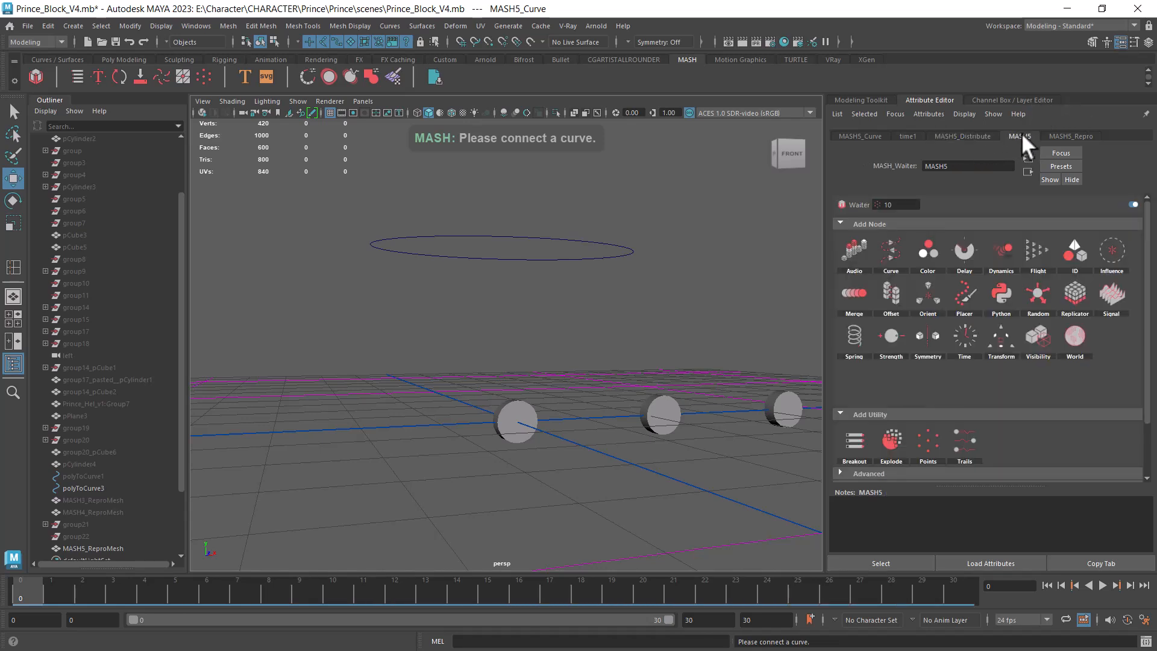
{"action": "left_click", "coordinate": [1064, 137]}
{"action": "left_click", "coordinate": [901, 135]}
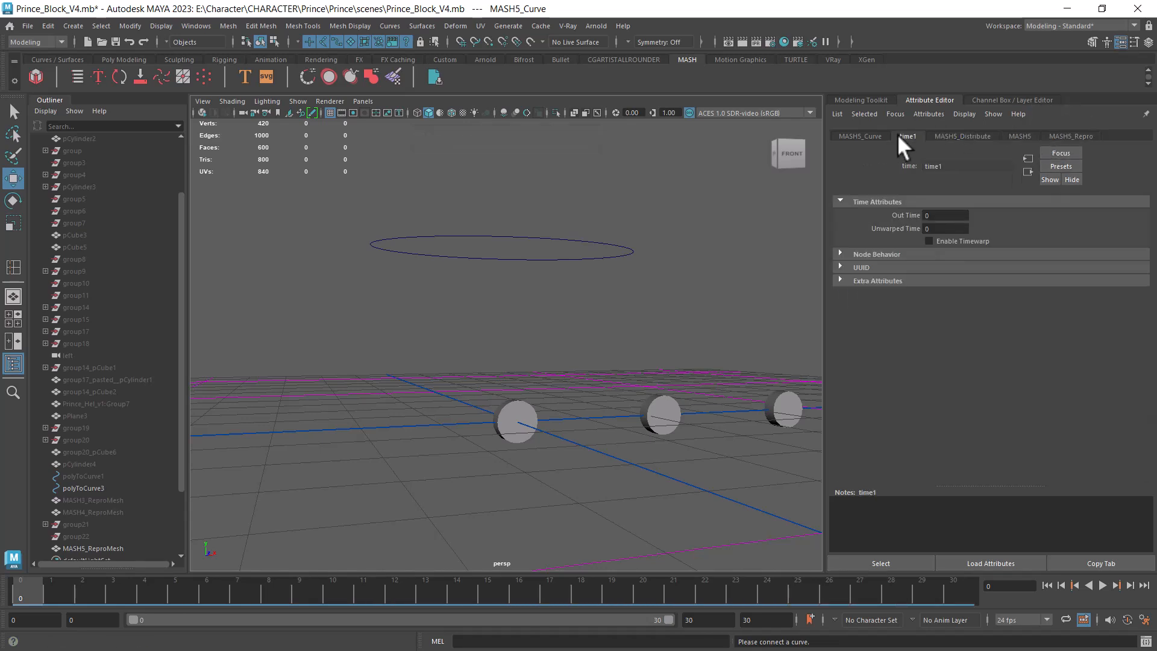
{"action": "left_click", "coordinate": [862, 135]}
{"action": "middle_click_drag", "start_coordinate": [89, 483], "coordinate": [910, 278]}
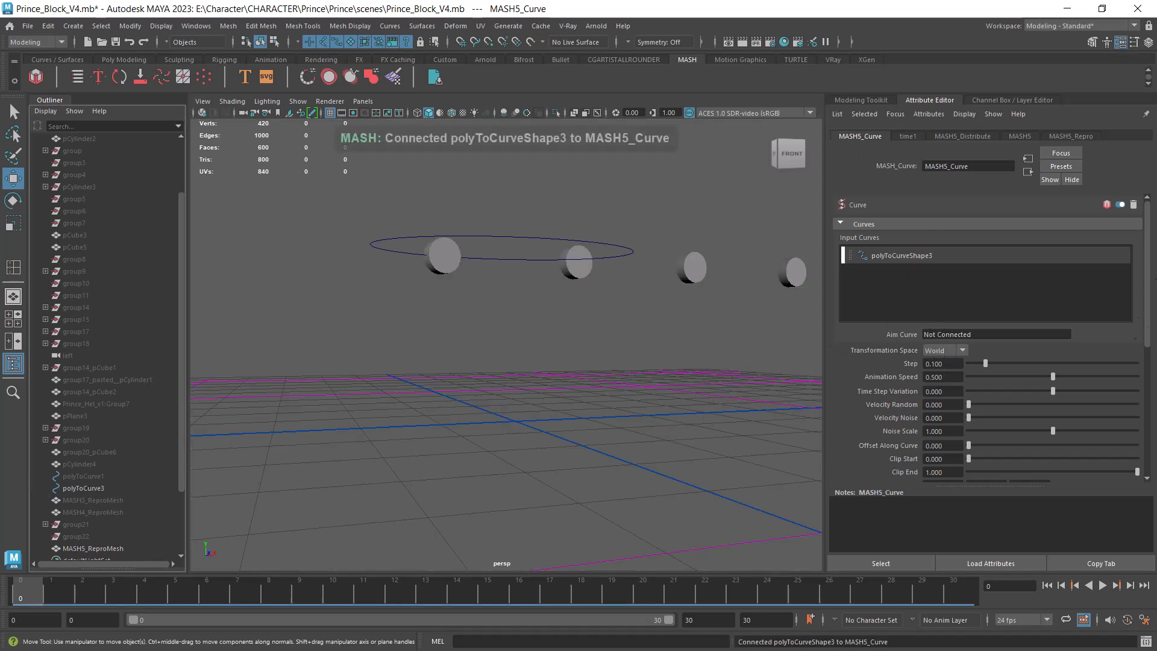
- Set the MASH5_Distribute distribution type to Initial State and open the network's Repro node settings
{"action": "left_click", "coordinate": [963, 136]}
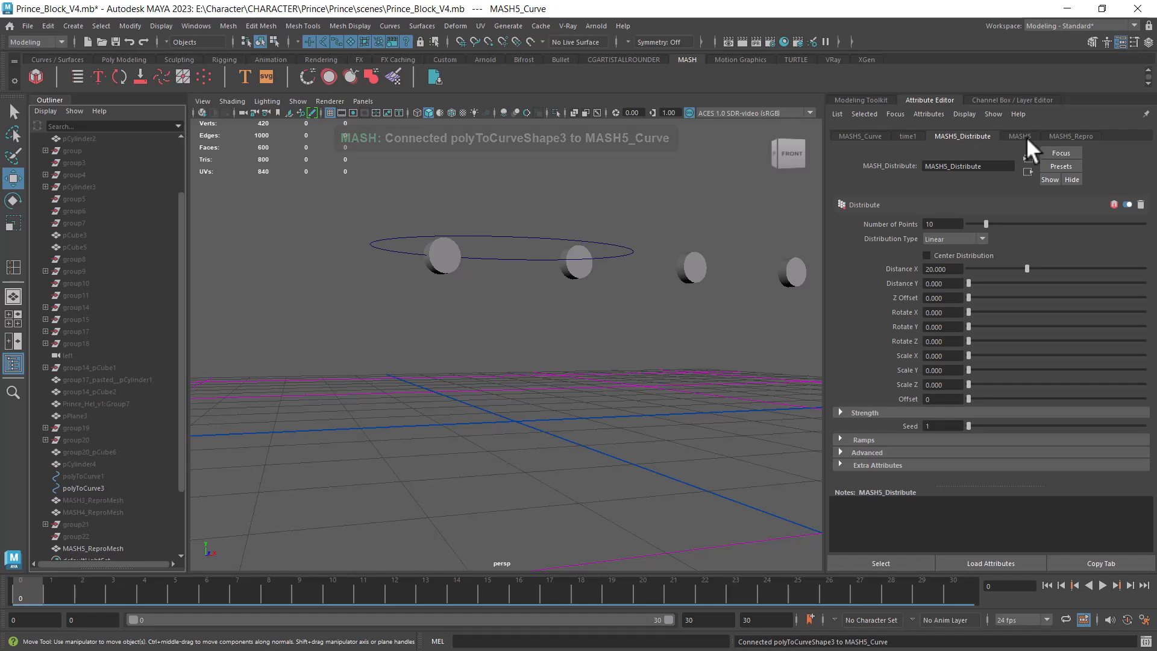
{"action": "left_click", "coordinate": [957, 240]}
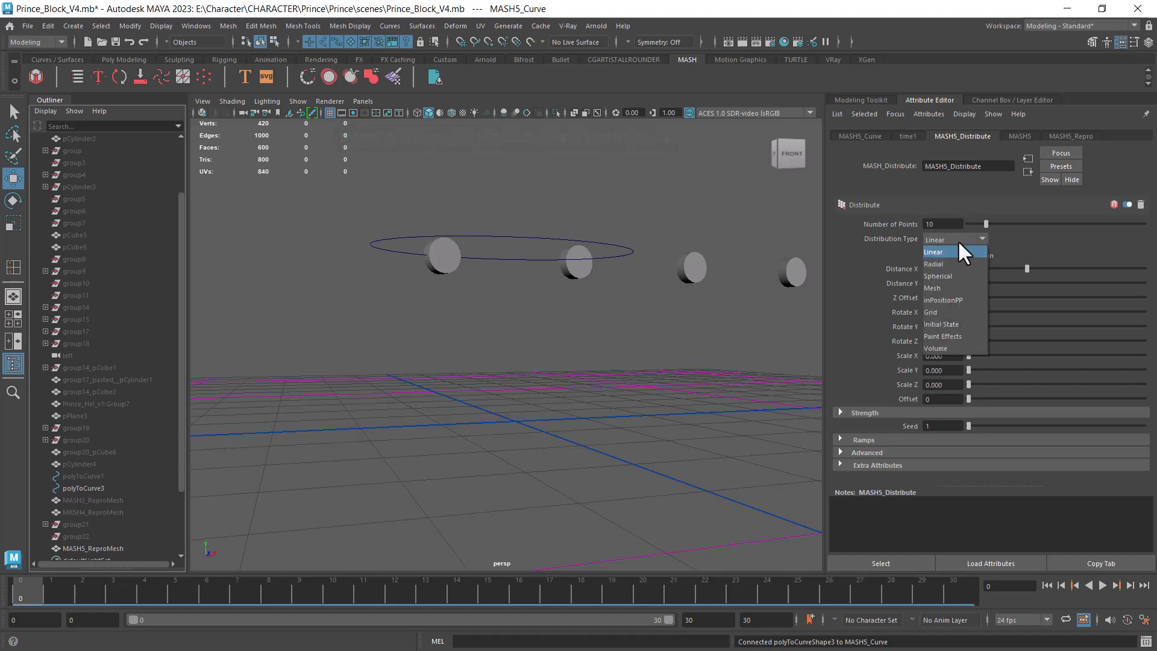
{"action": "left_click", "coordinate": [956, 326]}
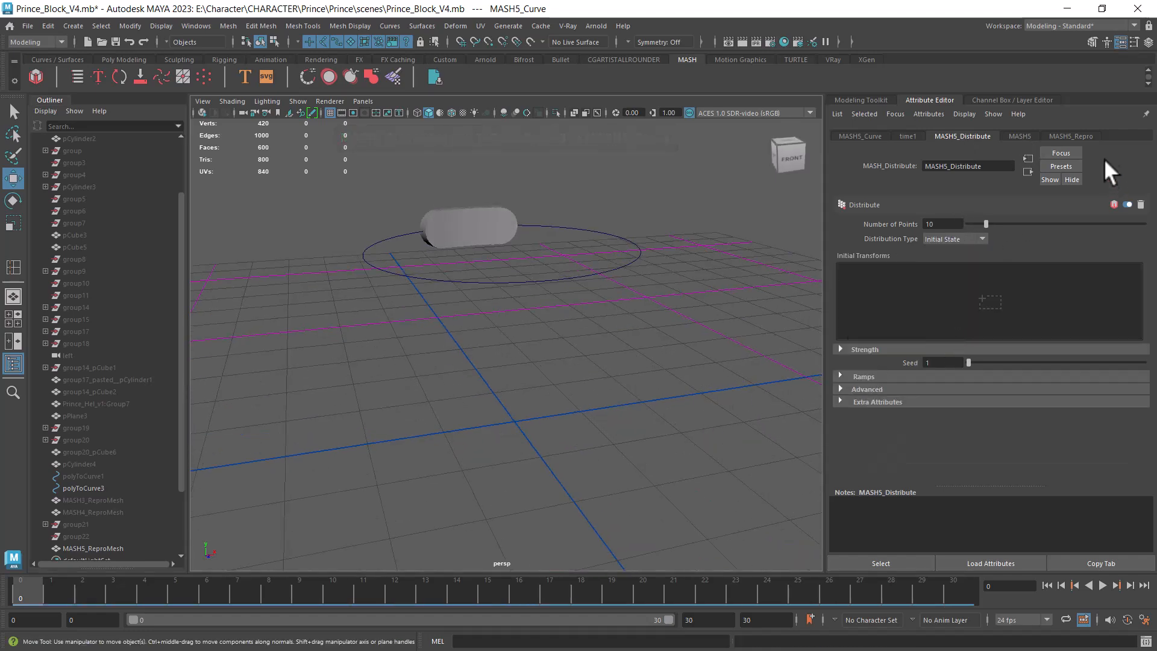
{"action": "left_click", "coordinate": [1032, 136]}
{"action": "left_click", "coordinate": [1058, 135]}
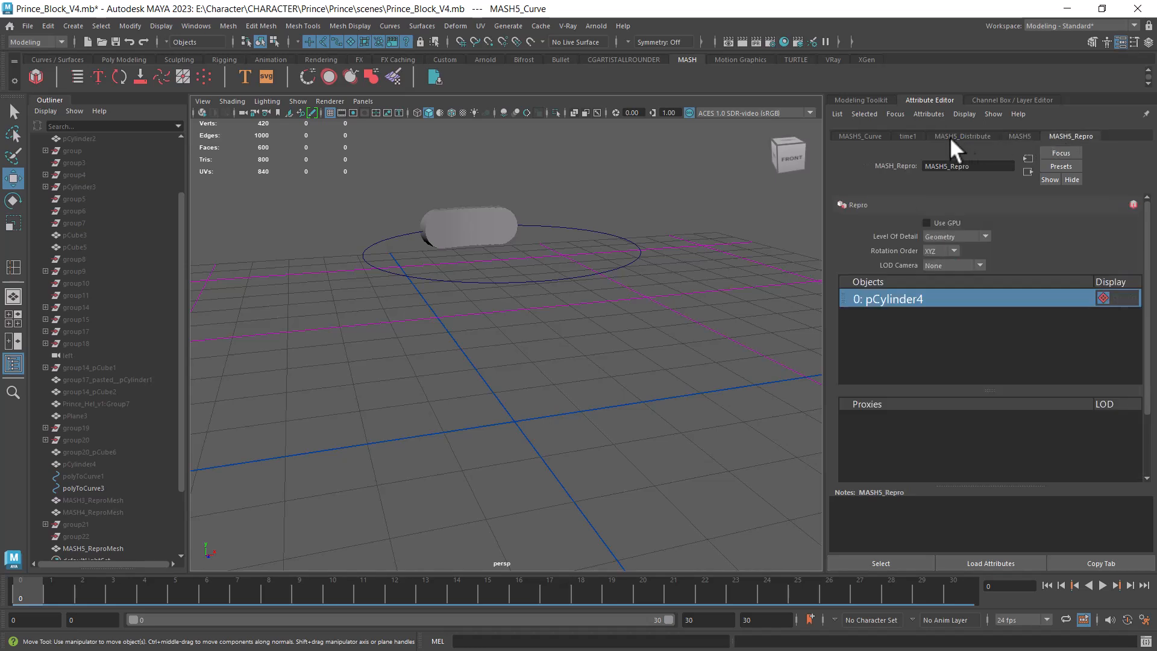
- Set the Step value of the MASH5_Curve node to 1.000 to spread the cylinders around the whole curve
{"action": "left_click", "coordinate": [908, 138]}
{"action": "left_click", "coordinate": [860, 136]}
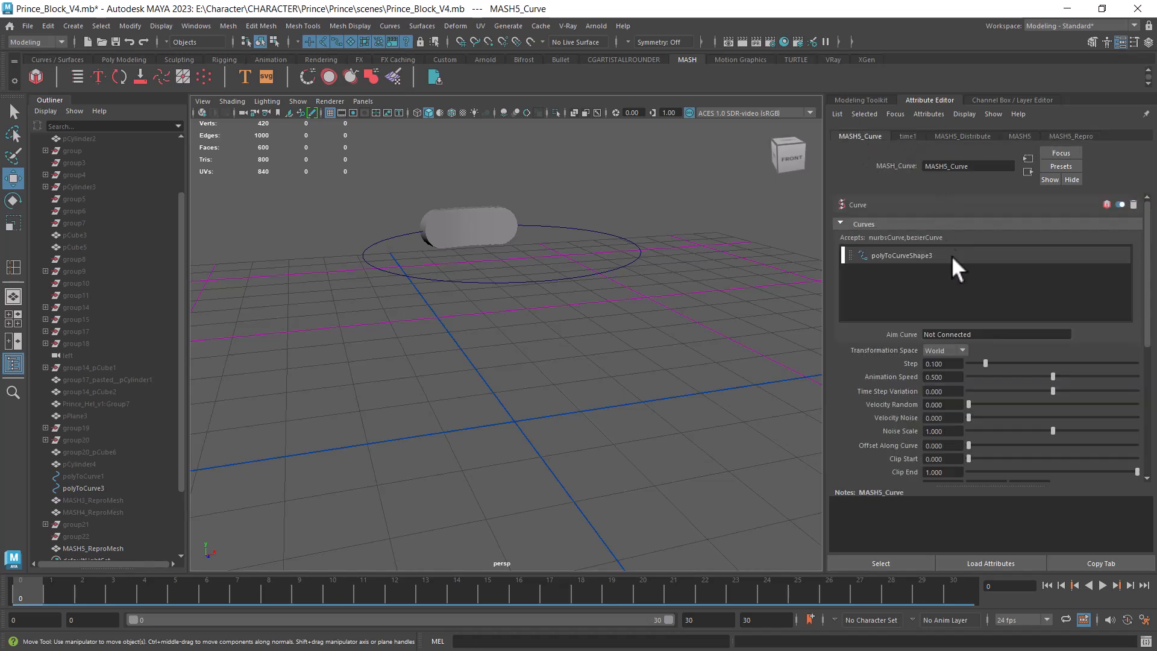
{"action": "left_click_drag", "start_coordinate": [987, 364], "coordinate": [1143, 362]}
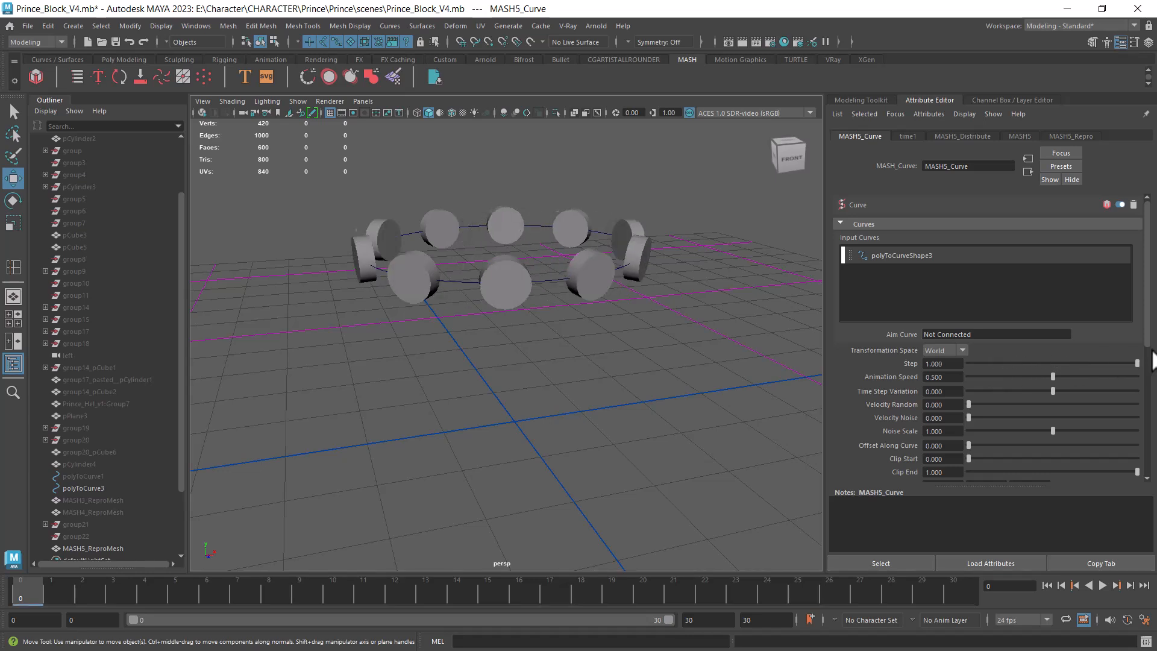
- Increase the MASH5_Distribute node's number of points to 17
{"action": "left_click", "coordinate": [907, 137]}
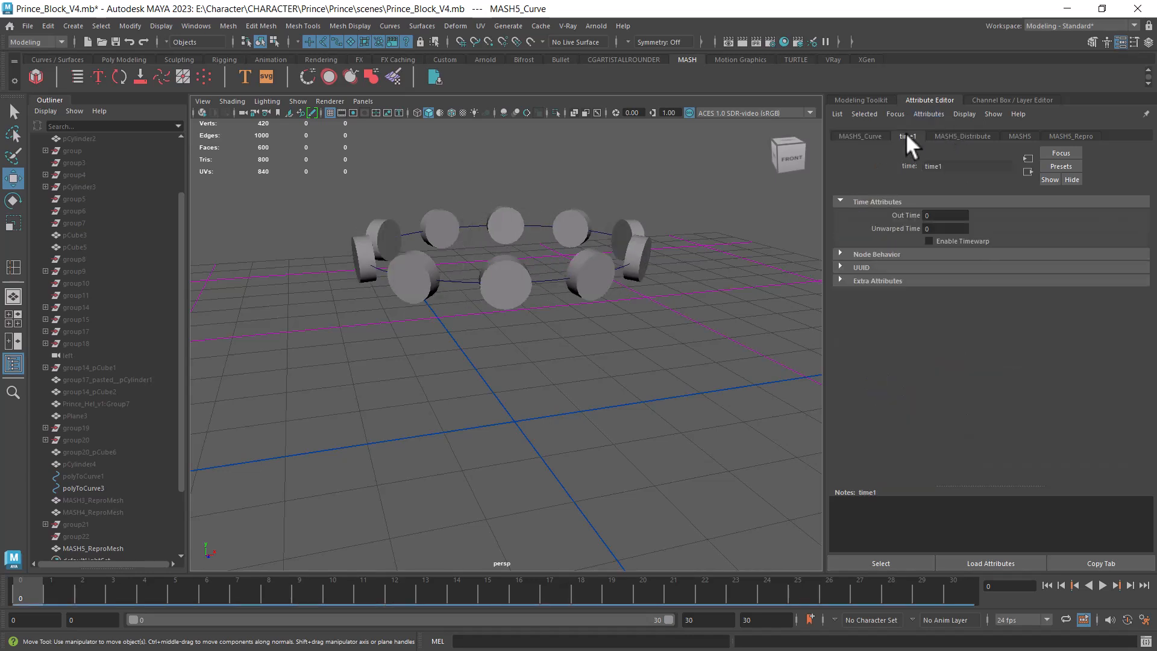
{"action": "left_click", "coordinate": [956, 136]}
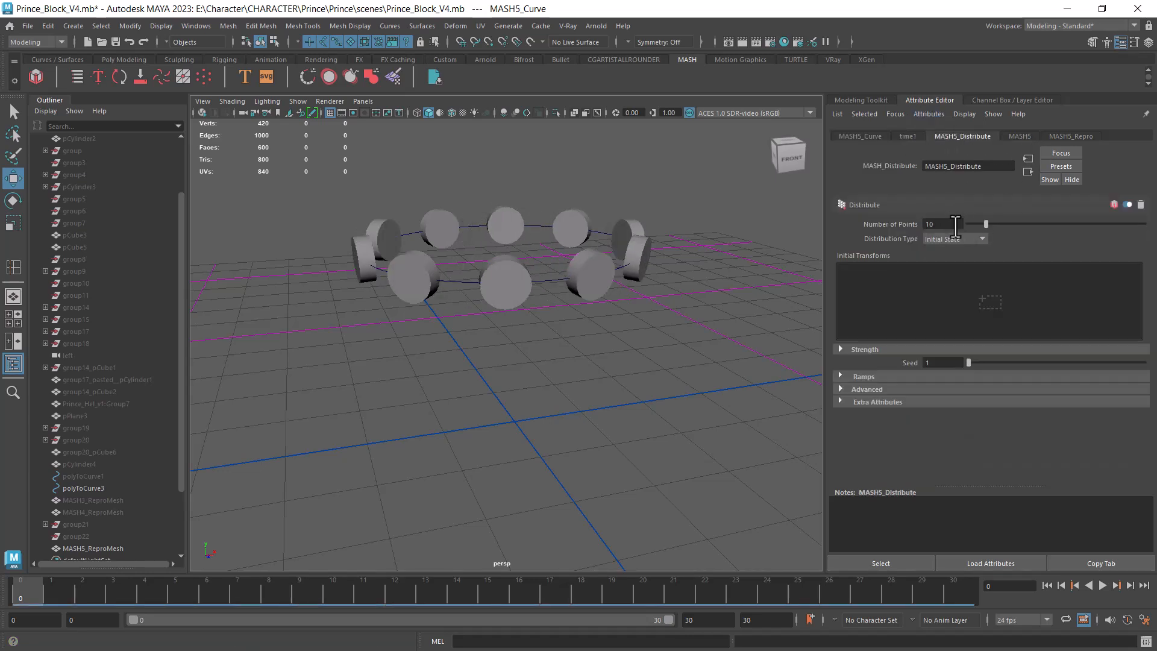
{"action": "left_click_drag", "start_coordinate": [987, 224], "coordinate": [998, 222]}
- Select the complete ring of cylinders with its curve and delete their construction history
{"action": "left_click_drag", "start_coordinate": [574, 396], "coordinate": [627, 301], "text": "alt"}
{"action": "left_click_drag", "start_coordinate": [715, 187], "coordinate": [392, 333]}
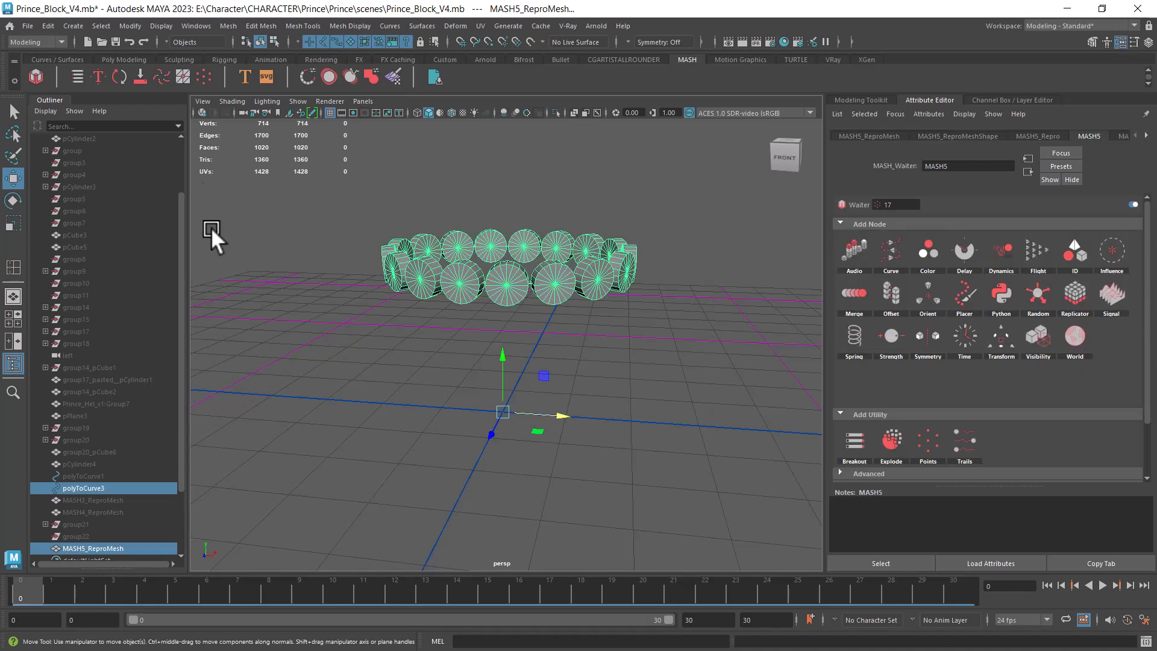
{"action": "left_click", "coordinate": [48, 26]}
{"action": "mouse_move", "coordinate": [167, 166]}
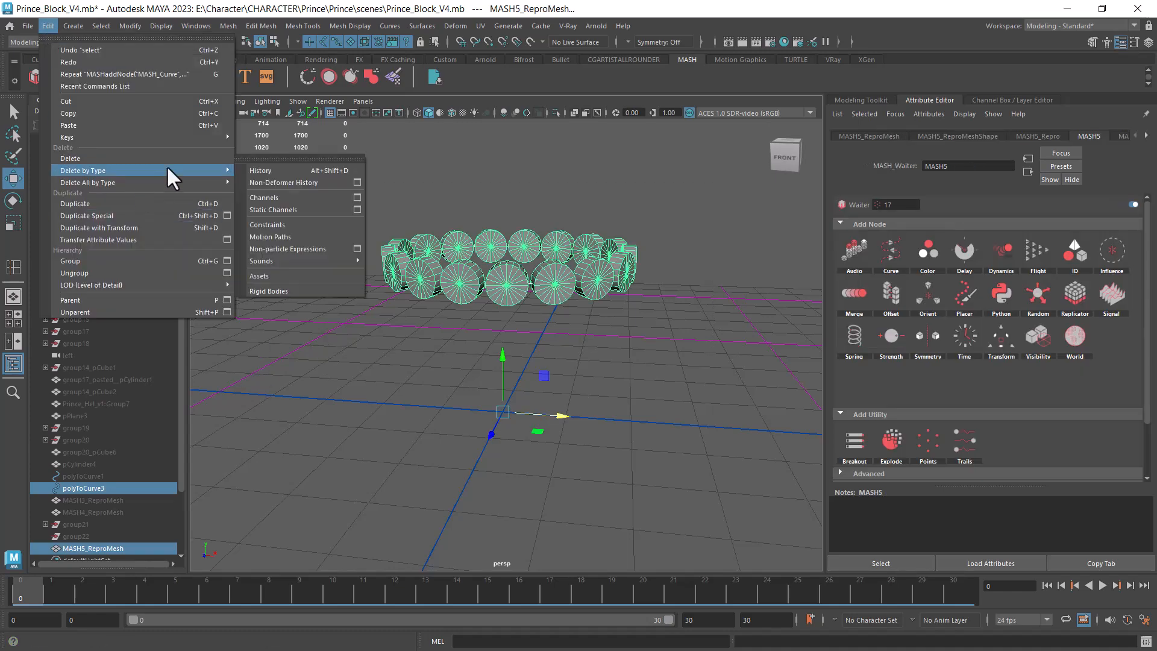
{"action": "left_click", "coordinate": [270, 176]}
{"action": "left_click", "coordinate": [48, 26]}
{"action": "mouse_move", "coordinate": [138, 170]}
{"action": "left_click", "coordinate": [234, 171]}
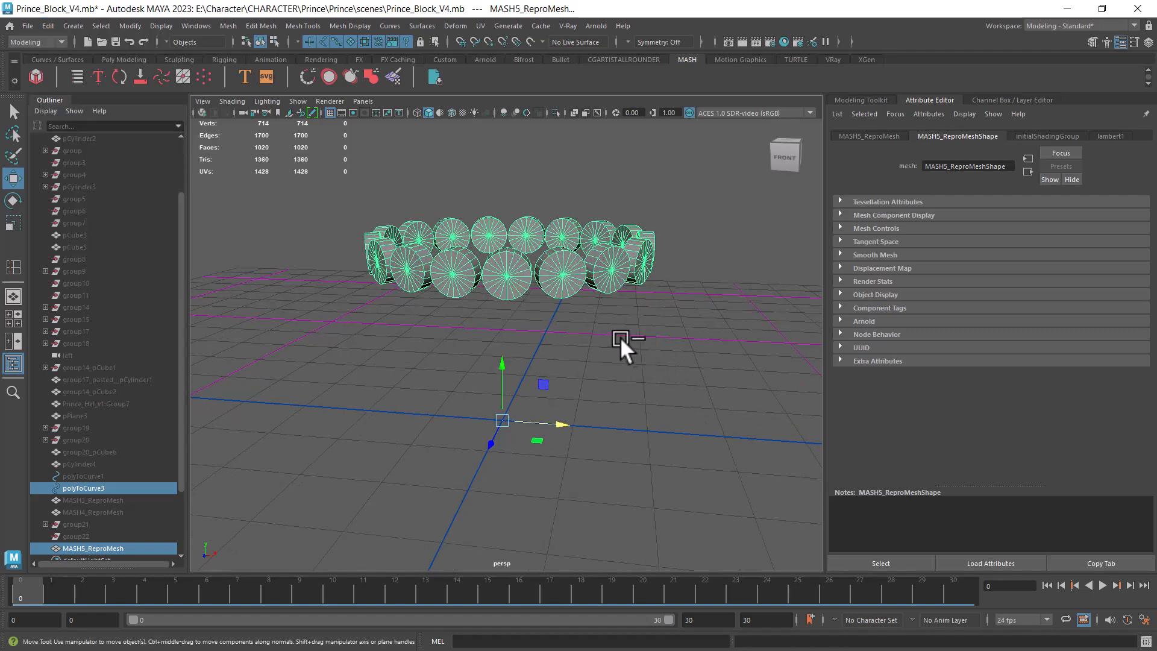
- Show the hidden character parts again and create a lattice around the new bottom scale row in the front view
{"action": "key", "text": "ctrl+shift+h"}
{"action": "scroll", "coordinate": [627, 282], "scroll_direction": "down", "scroll_amount": 3}
{"action": "key", "text": "space"}
{"action": "left_click_drag", "start_coordinate": [640, 315], "coordinate": [639, 327]}
{"action": "scroll", "coordinate": [639, 327], "scroll_direction": "up", "scroll_amount": 1}
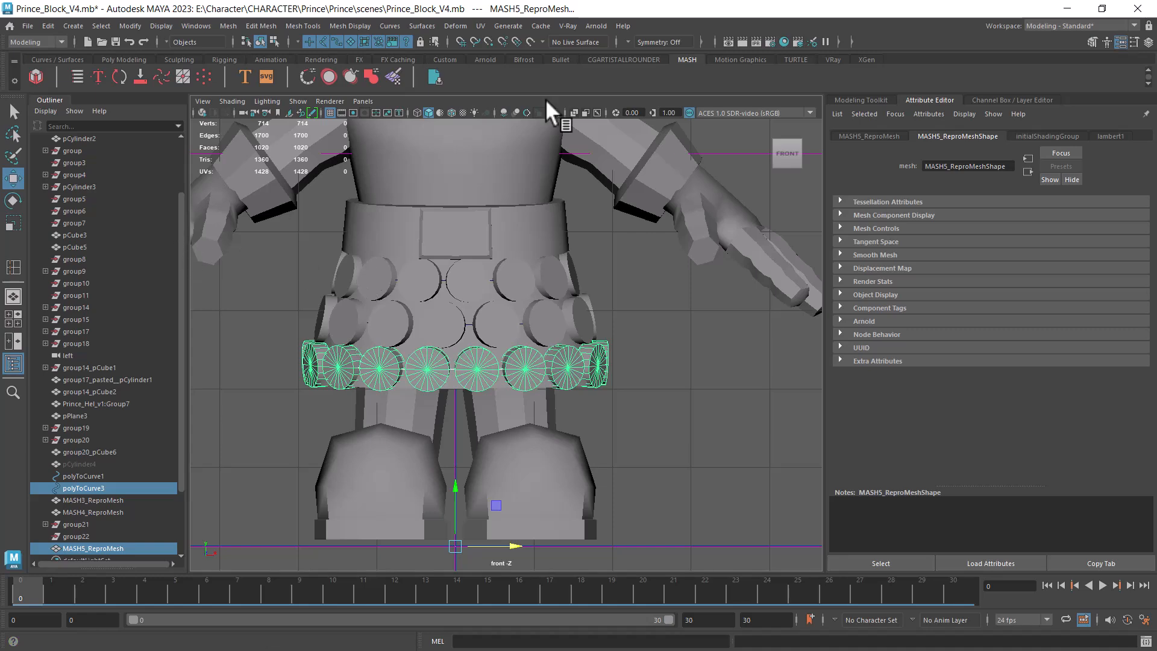
{"action": "left_click", "coordinate": [455, 25]}
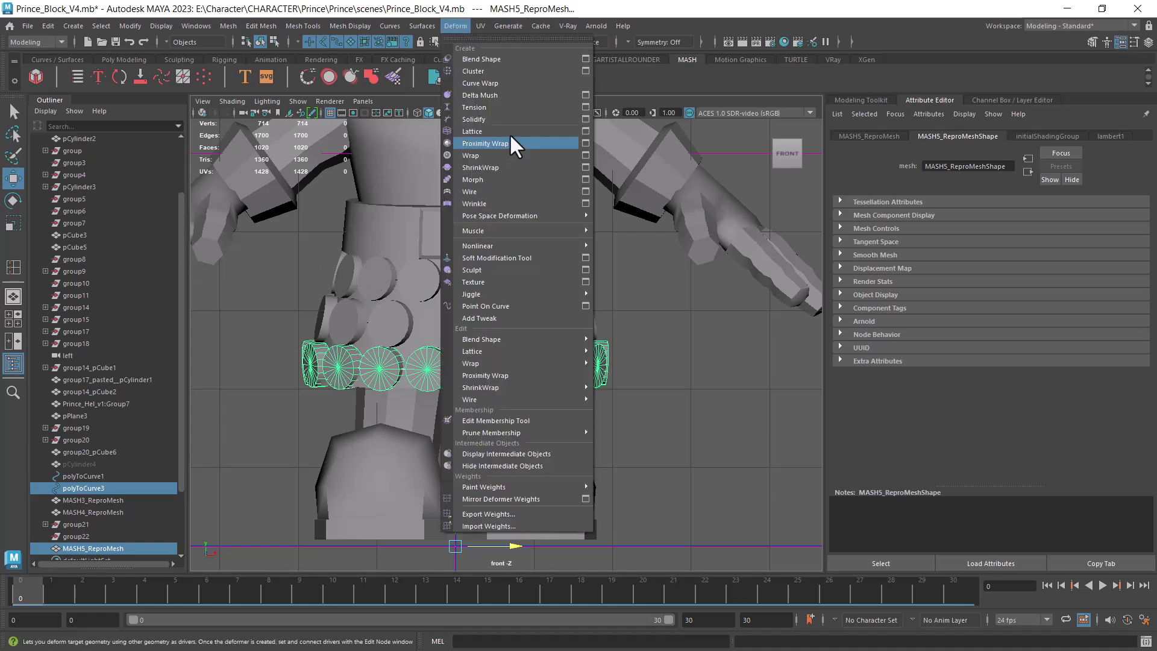
{"action": "left_click", "coordinate": [513, 131]}
- Scale the lattice's upper points inward so the bottom scale row tapers with the skirt
{"action": "right_click_drag", "start_coordinate": [702, 319], "coordinate": [656, 276]}
{"action": "left_click_drag", "start_coordinate": [645, 313], "coordinate": [255, 356]}
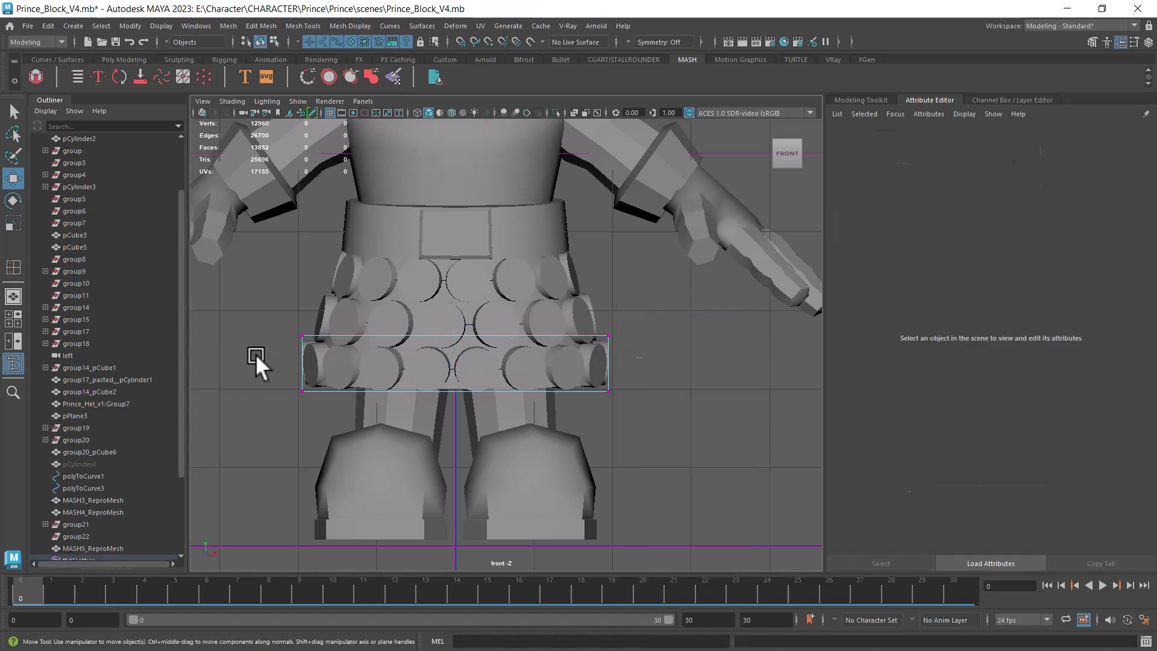
{"action": "scroll", "coordinate": [430, 381], "scroll_direction": "up", "scroll_amount": 1}
{"action": "key", "text": "r"}
{"action": "left_click_drag", "start_coordinate": [453, 331], "coordinate": [437, 338]}
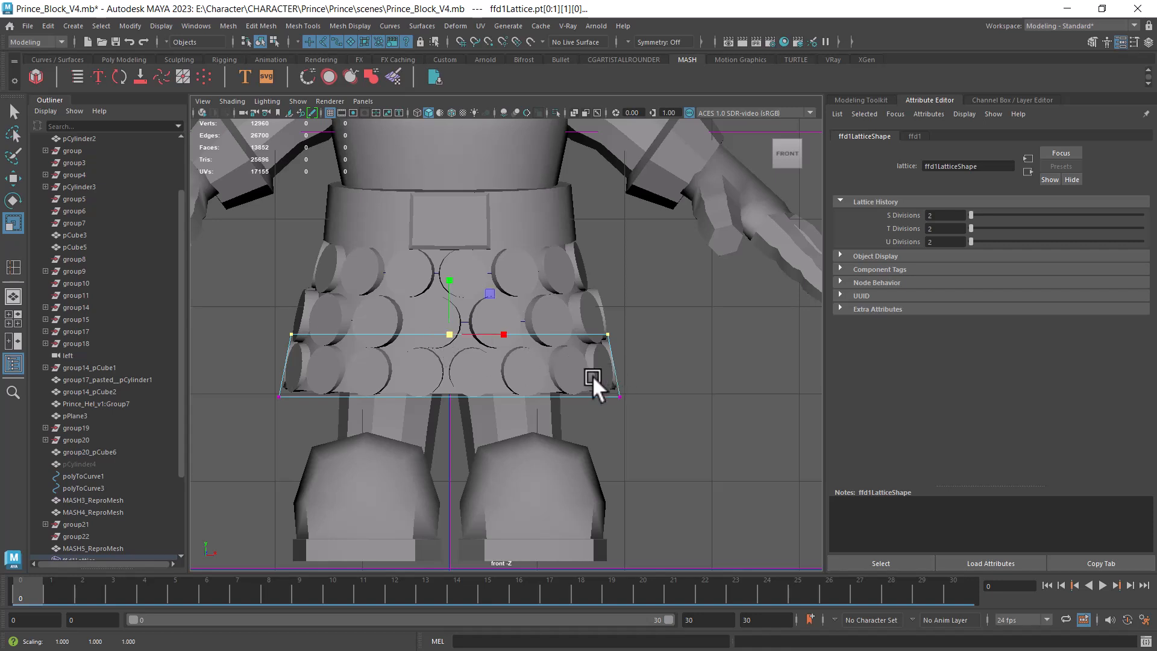
- Select all the lattice points and scale the bottom scale row up slightly
{"action": "scroll", "coordinate": [592, 380], "scroll_direction": "up", "scroll_amount": 1}
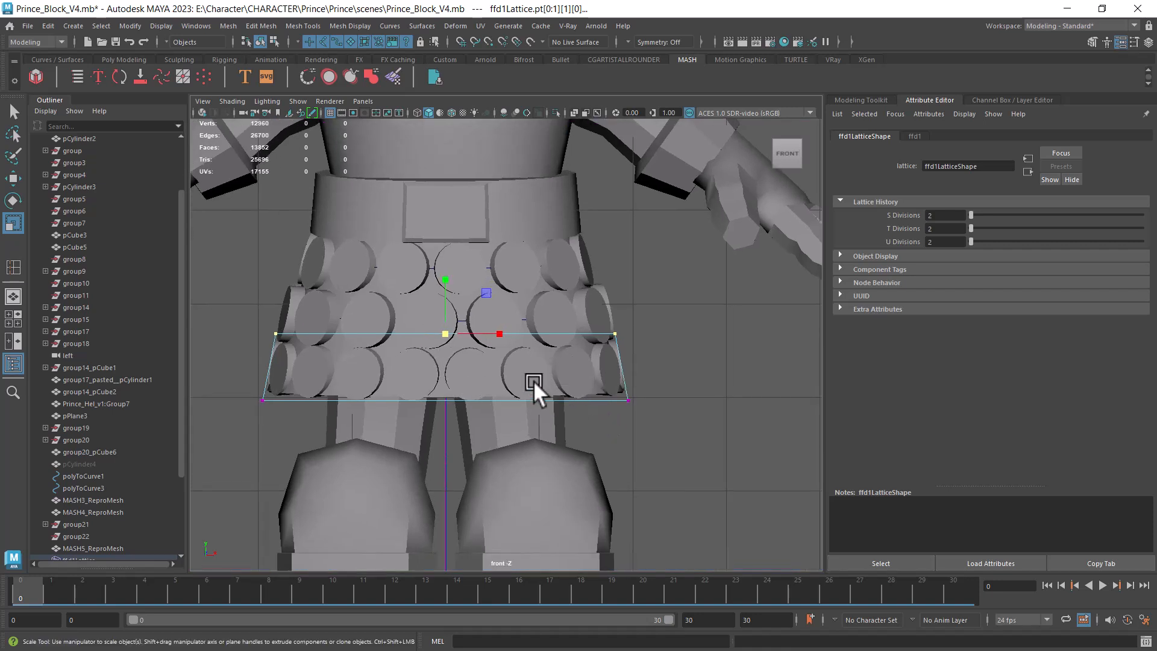
{"action": "left_click_drag", "start_coordinate": [666, 323], "coordinate": [203, 424]}
{"action": "scroll", "coordinate": [461, 436], "scroll_direction": "up", "scroll_amount": 1}
{"action": "left_click_drag", "start_coordinate": [437, 368], "coordinate": [442, 367]}
{"action": "mouse_move", "coordinate": [617, 425]}
{"action": "right_mouse_down", "text": "alt"}
{"action": "mouse_move", "coordinate": [634, 421]}
{"action": "mouse_move", "coordinate": [624, 402]}
{"action": "right_mouse_up", "text": "alt"}
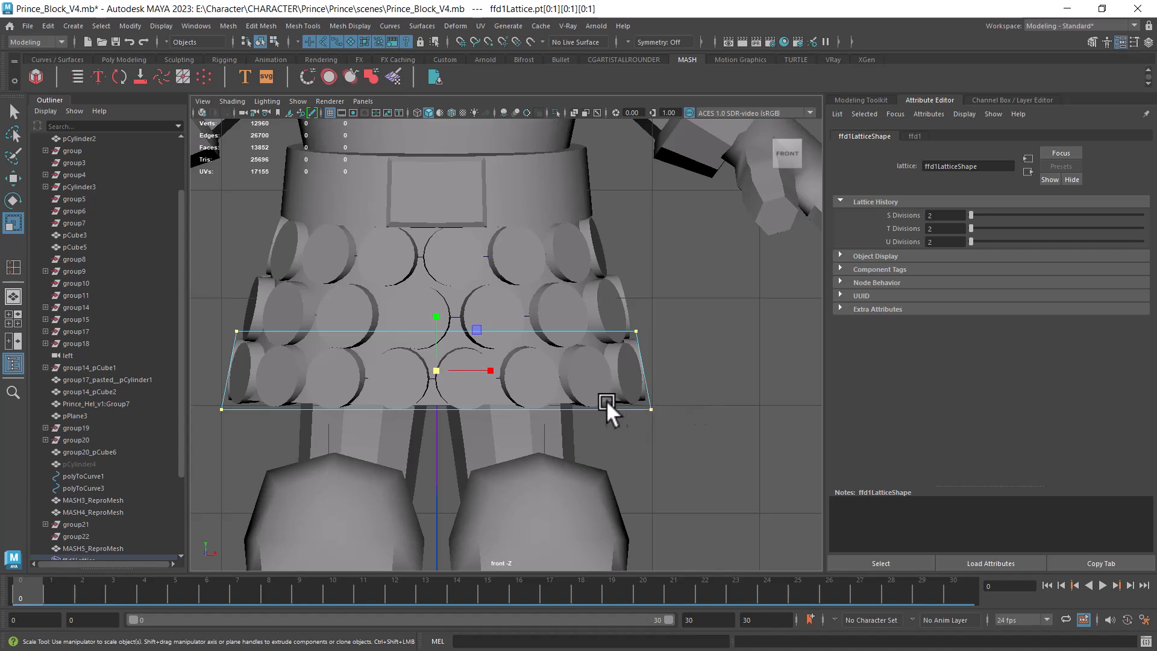
- Rotate the lattice points about the vertical axis to stagger the bottom scales under the row above, fine-tuning their height and size
{"action": "key", "text": "e"}
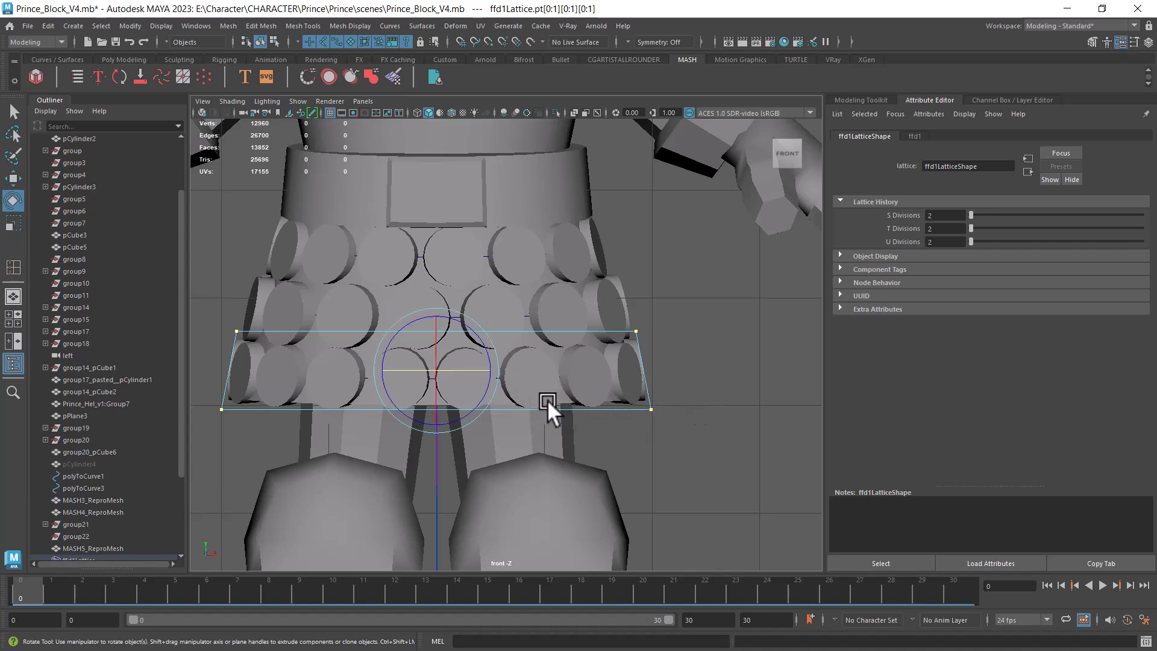
{"action": "left_click_drag", "start_coordinate": [469, 376], "coordinate": [465, 367]}
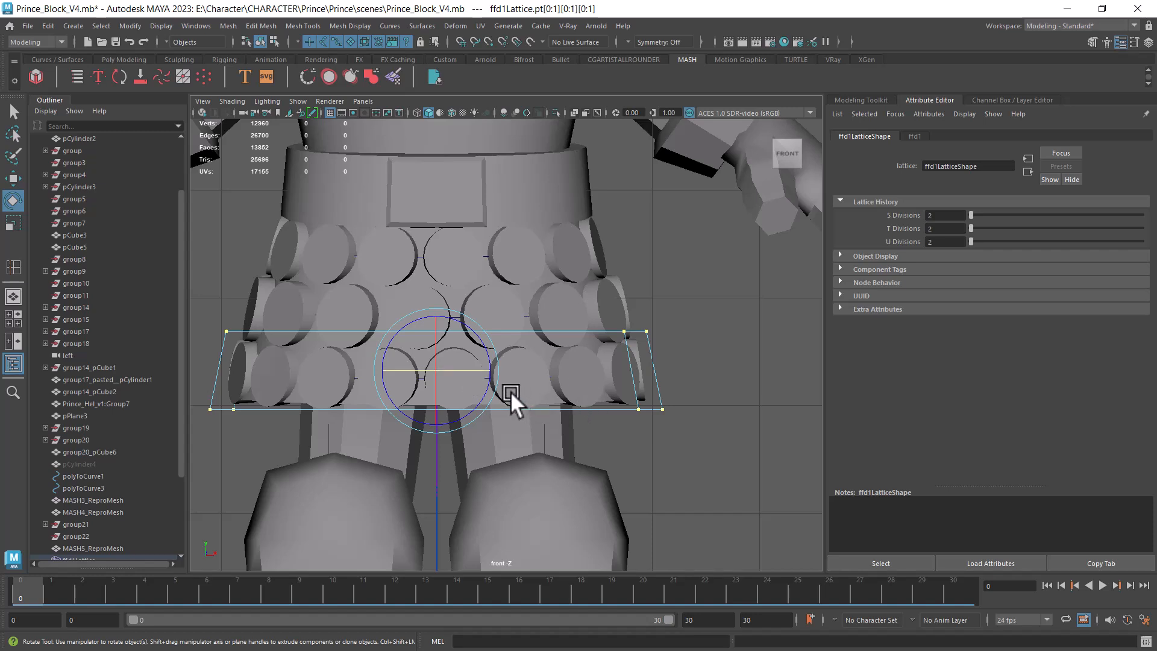
{"action": "key", "text": "r"}
{"action": "left_click_drag", "start_coordinate": [436, 371], "coordinate": [439, 309]}
{"action": "key", "text": "w"}
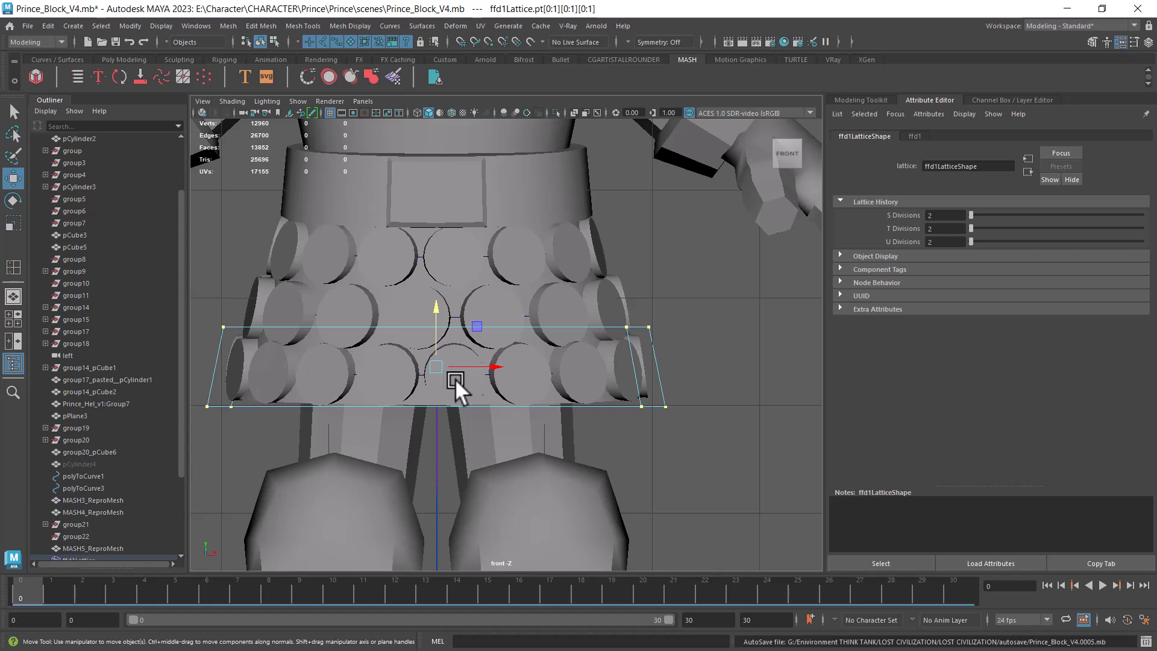
{"action": "key", "text": "r"}
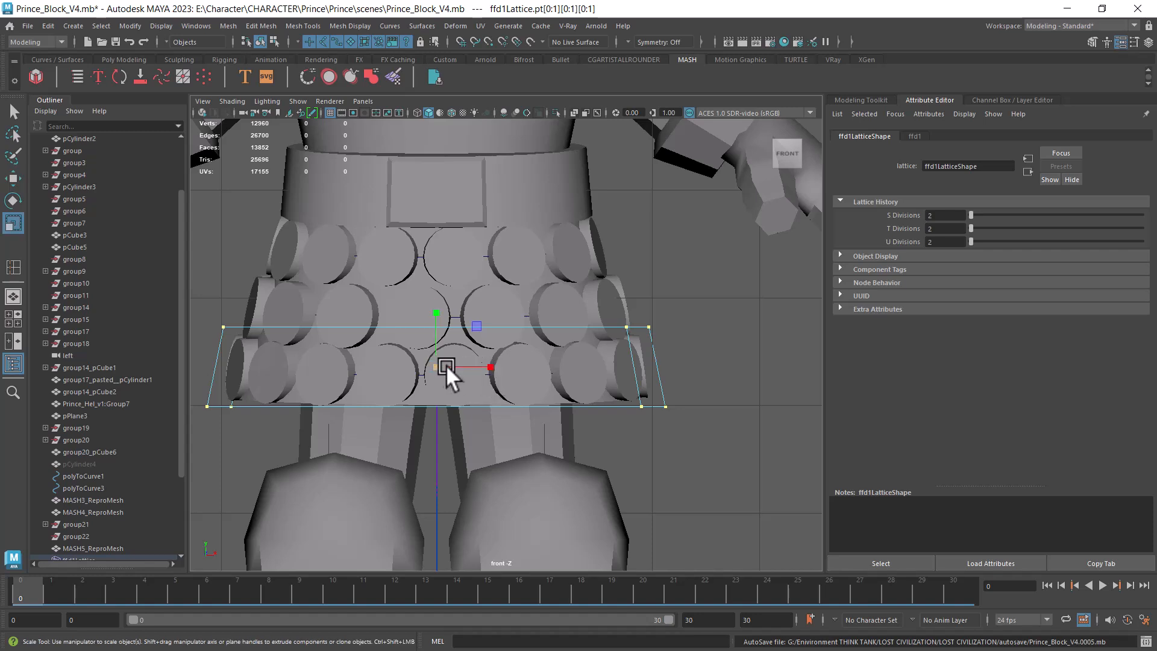
{"action": "left_click_drag", "start_coordinate": [436, 364], "coordinate": [493, 379]}
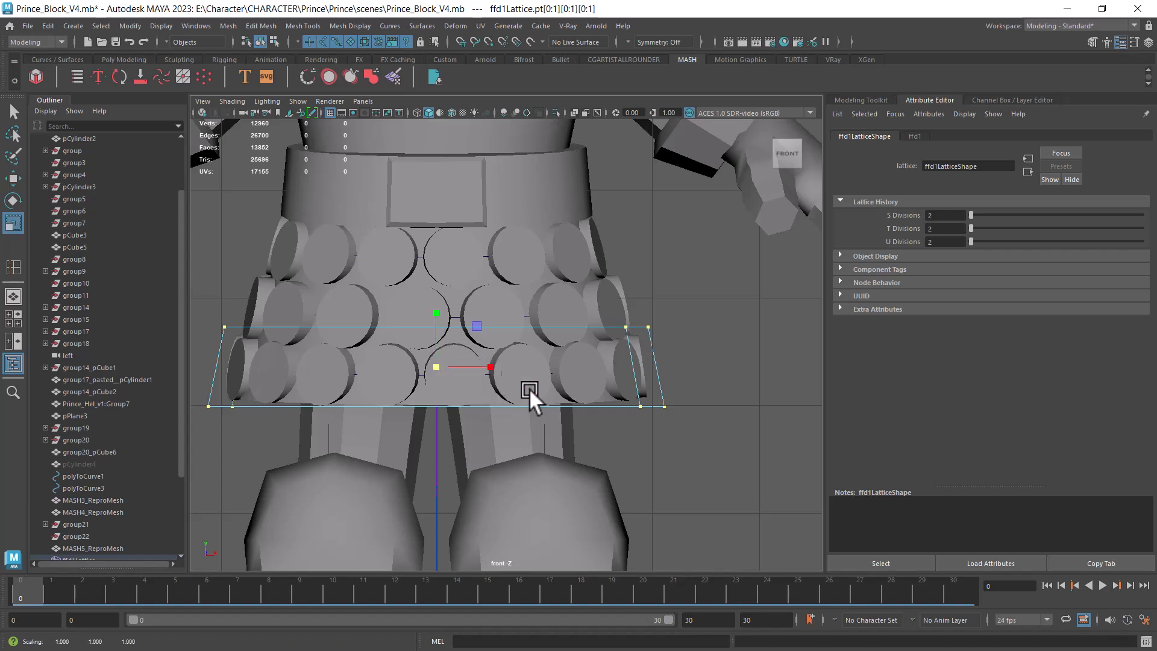
- Select the skirt area in the perspective view and delete its construction history to bake in the lattice deformation
{"action": "scroll", "coordinate": [638, 392], "scroll_direction": "down", "scroll_amount": 3}
{"action": "key", "text": "space"}
{"action": "left_click_drag", "start_coordinate": [653, 429], "coordinate": [646, 255]}
{"action": "scroll", "coordinate": [697, 335], "scroll_direction": "up", "scroll_amount": 2}
{"action": "left_click", "coordinate": [664, 341]}
{"action": "left_click_drag", "start_coordinate": [620, 181], "coordinate": [285, 349]}
{"action": "right_click_drag", "start_coordinate": [541, 402], "coordinate": [483, 338], "text": "alt"}
{"action": "middle_click_drag", "start_coordinate": [482, 337], "coordinate": [464, 397], "text": "alt"}
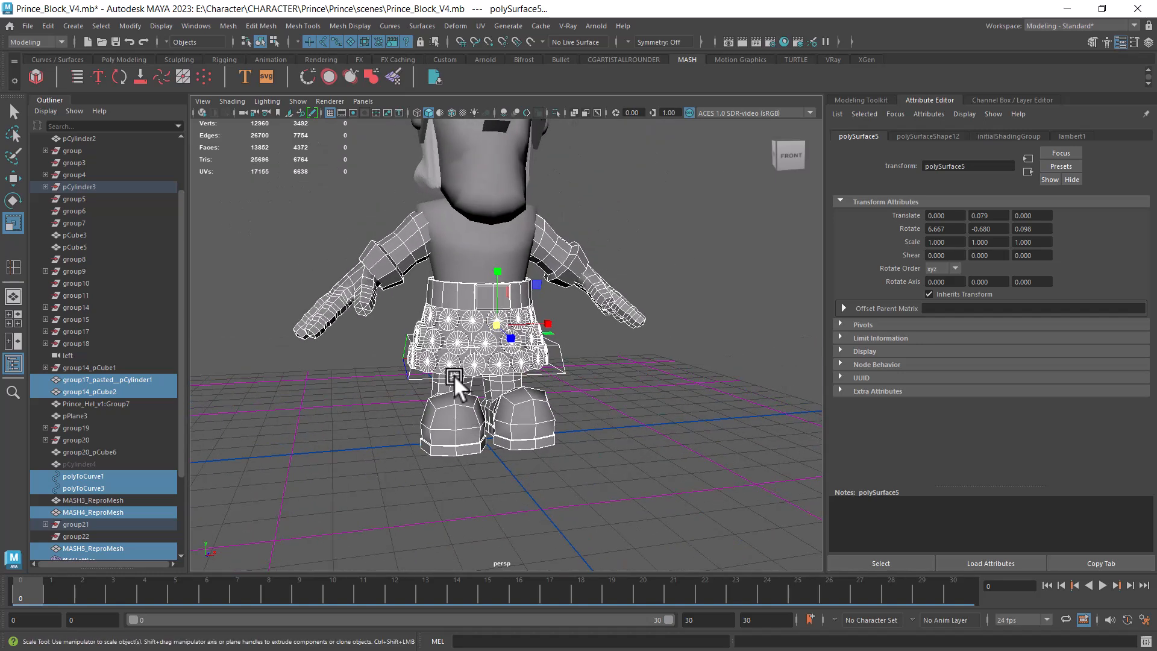
{"action": "right_click_drag", "start_coordinate": [464, 396], "coordinate": [568, 372], "text": "alt"}
{"action": "left_click_drag", "start_coordinate": [568, 371], "coordinate": [558, 365], "text": "alt"}
{"action": "left_click", "coordinate": [50, 26]}
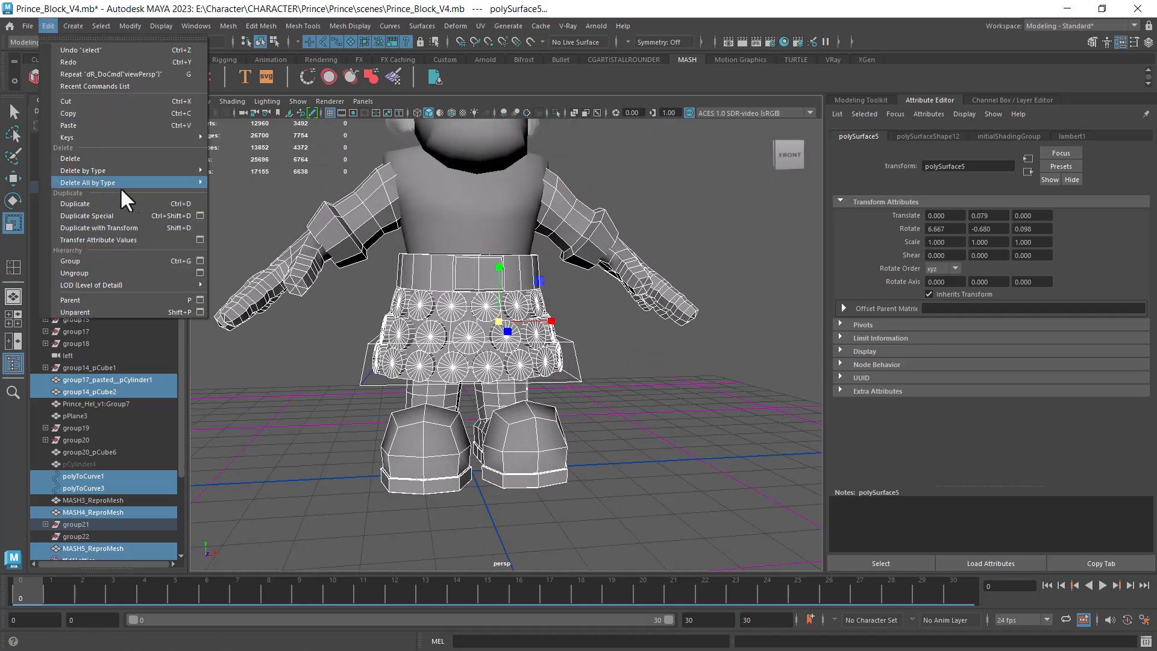
{"action": "mouse_move", "coordinate": [184, 168]}
{"action": "left_click", "coordinate": [268, 170]}
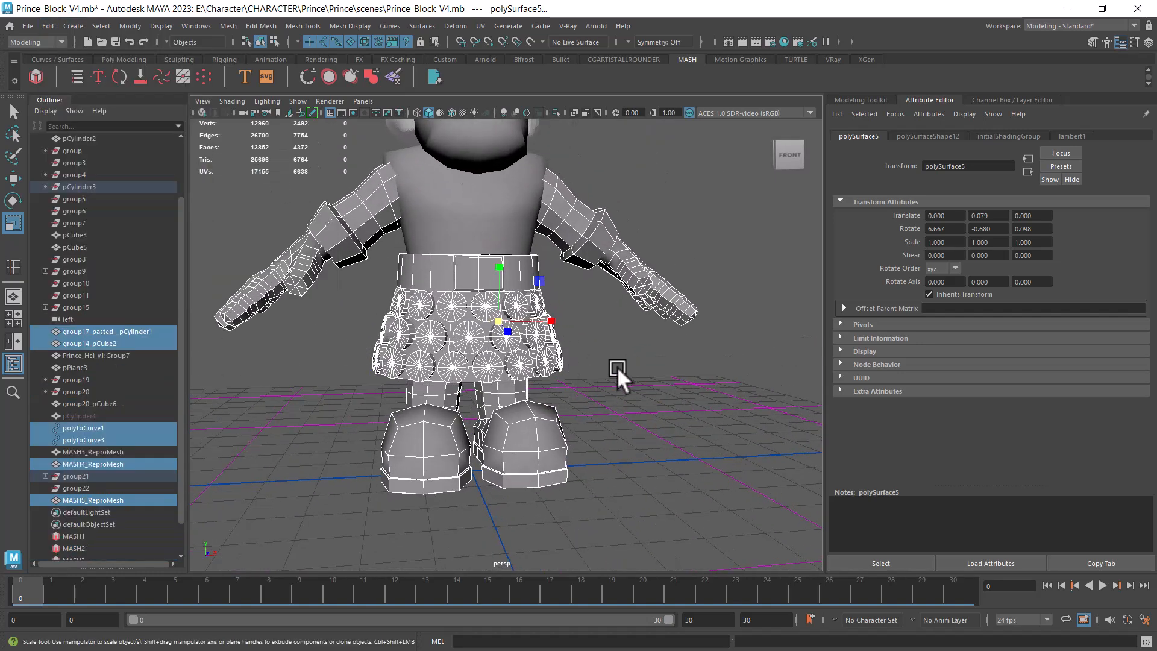
{"action": "left_click", "coordinate": [616, 367]}
- Isolate the rows of round skirt scales in the front view, hiding the belt, legs and rest of the character
{"action": "key", "text": "space"}
{"action": "left_click_drag", "start_coordinate": [533, 318], "coordinate": [447, 321]}
{"action": "scroll", "coordinate": [571, 261], "scroll_direction": "down", "scroll_amount": 4}
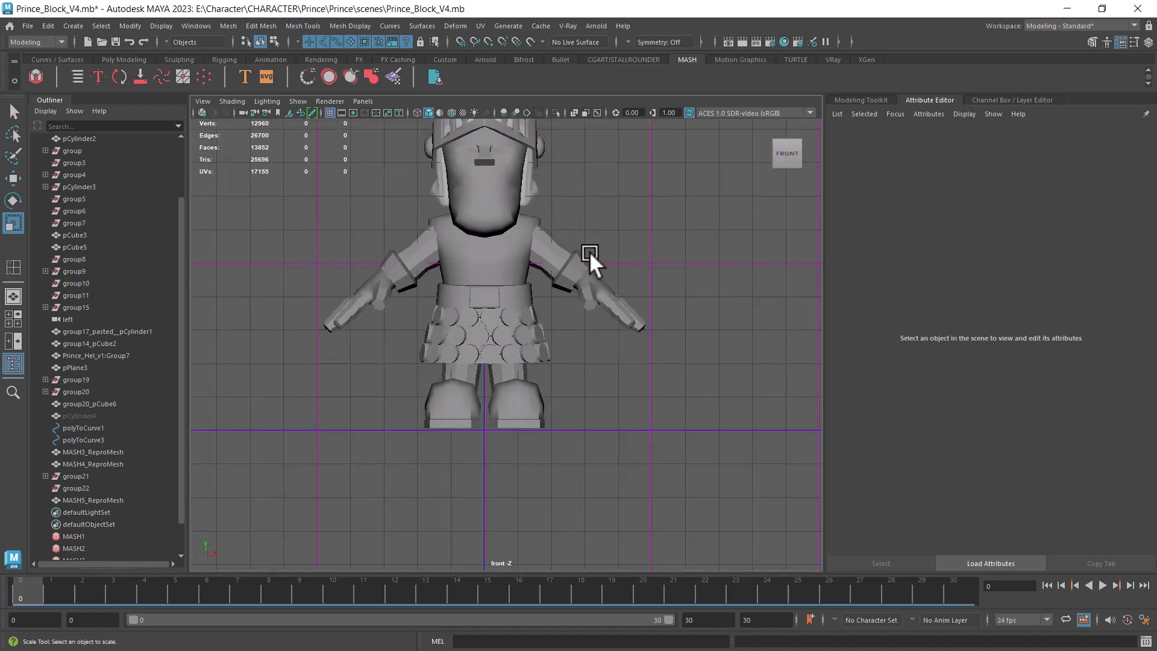
{"action": "left_click_drag", "start_coordinate": [552, 314], "coordinate": [395, 361]}
{"action": "key", "text": "alt+h"}
{"action": "left_click_drag", "start_coordinate": [594, 408], "coordinate": [226, 446], "text": "ctrl"}
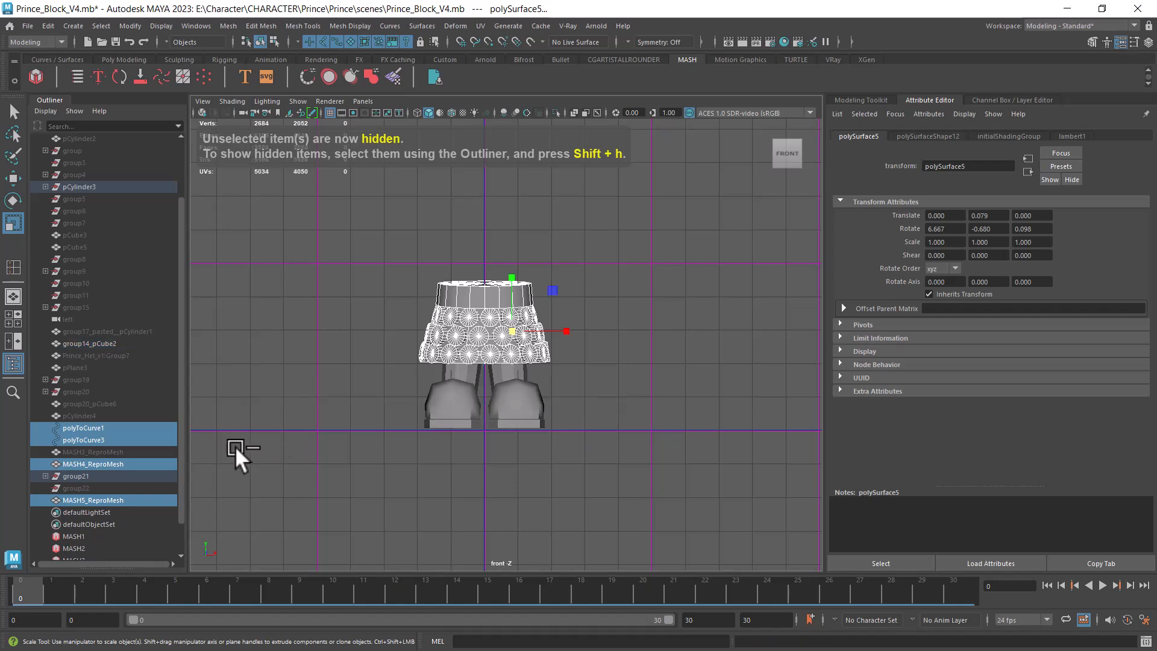
{"action": "left_click", "coordinate": [479, 287], "text": "ctrl"}
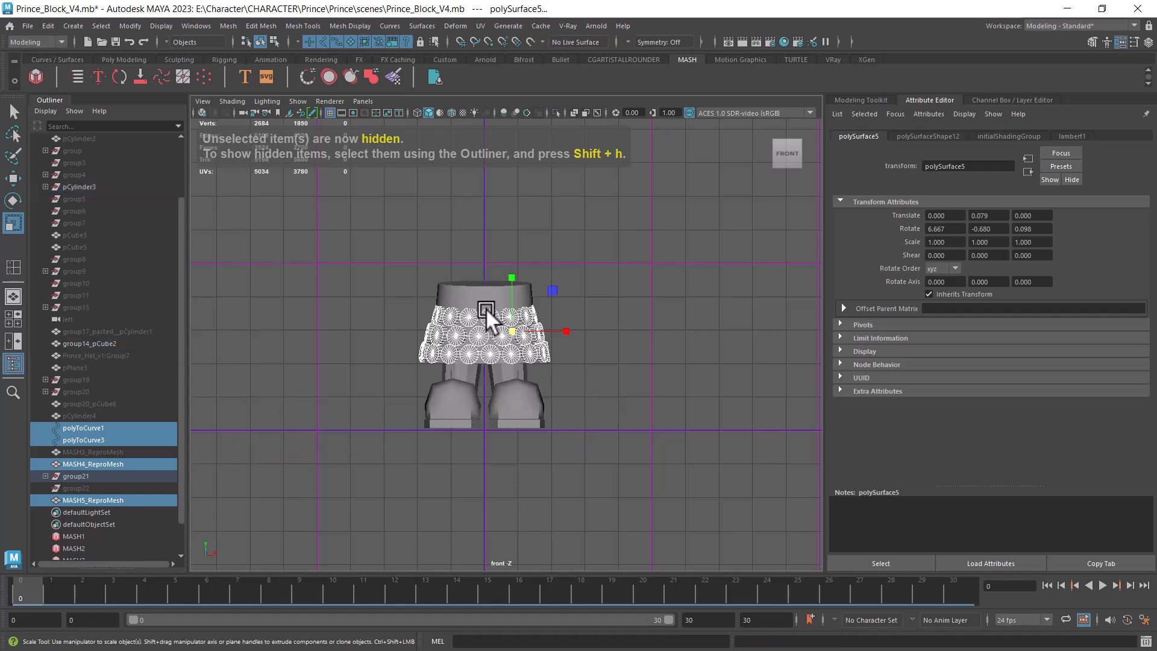
{"action": "key", "text": "alt+h"}
- Select all the isolated scales, delete their construction history and group them
{"action": "left_click", "coordinate": [656, 342]}
{"action": "left_click_drag", "start_coordinate": [621, 265], "coordinate": [280, 407]}
{"action": "scroll", "coordinate": [511, 418], "scroll_direction": "up", "scroll_amount": 2}
{"action": "key", "text": "space"}
{"action": "left_click_drag", "start_coordinate": [514, 424], "coordinate": [529, 262]}
{"action": "mouse_move", "coordinate": [547, 473]}
{"action": "left_mouse_down", "text": "alt"}
{"action": "mouse_move", "coordinate": [583, 482]}
{"action": "mouse_move", "coordinate": [426, 454]}
{"action": "mouse_move", "coordinate": [556, 476]}
{"action": "left_mouse_up", "text": "alt"}
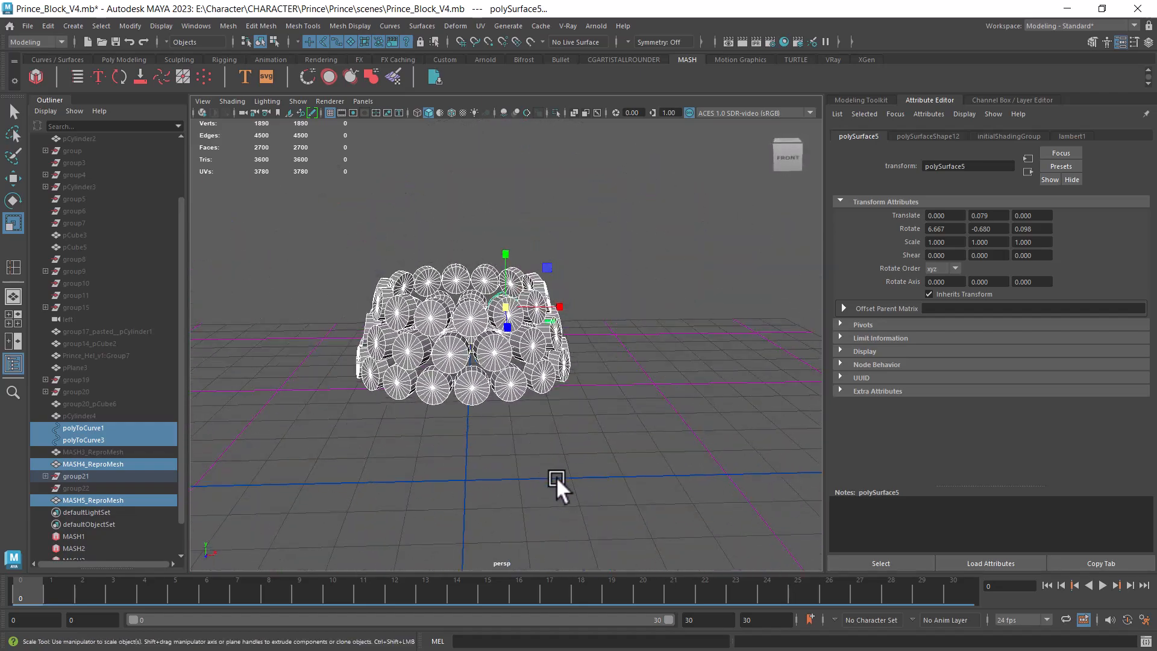
{"action": "left_click", "coordinate": [48, 26]}
{"action": "mouse_move", "coordinate": [161, 175]}
{"action": "left_click", "coordinate": [267, 170]}
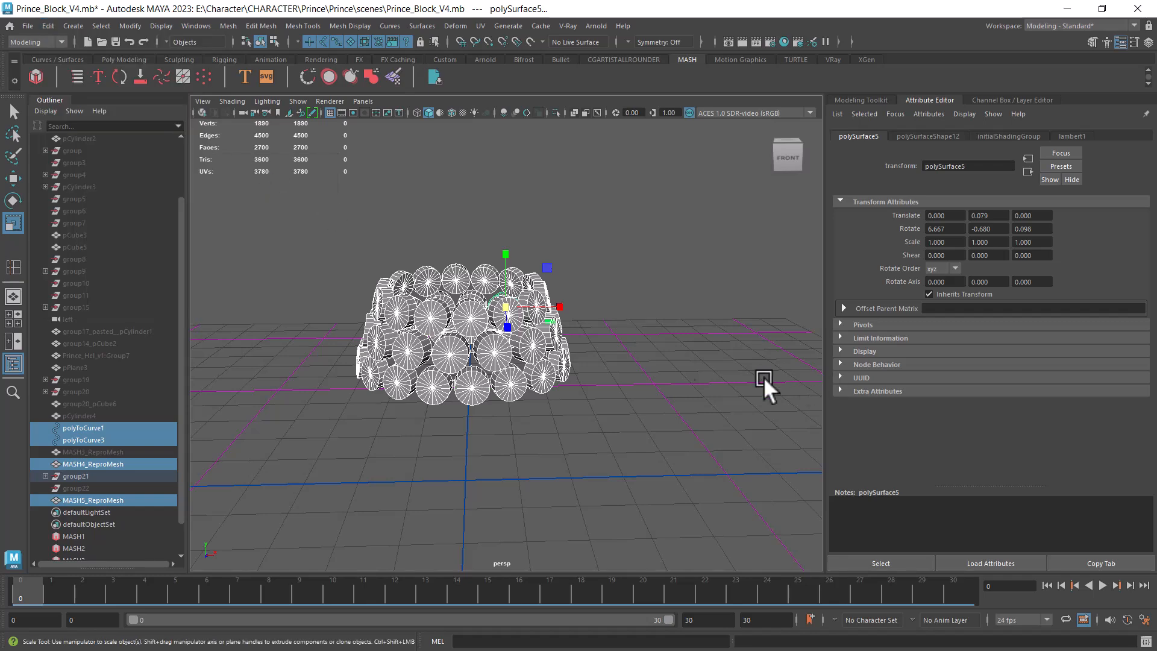
{"action": "scroll", "coordinate": [684, 372], "scroll_direction": "up", "scroll_amount": 3}
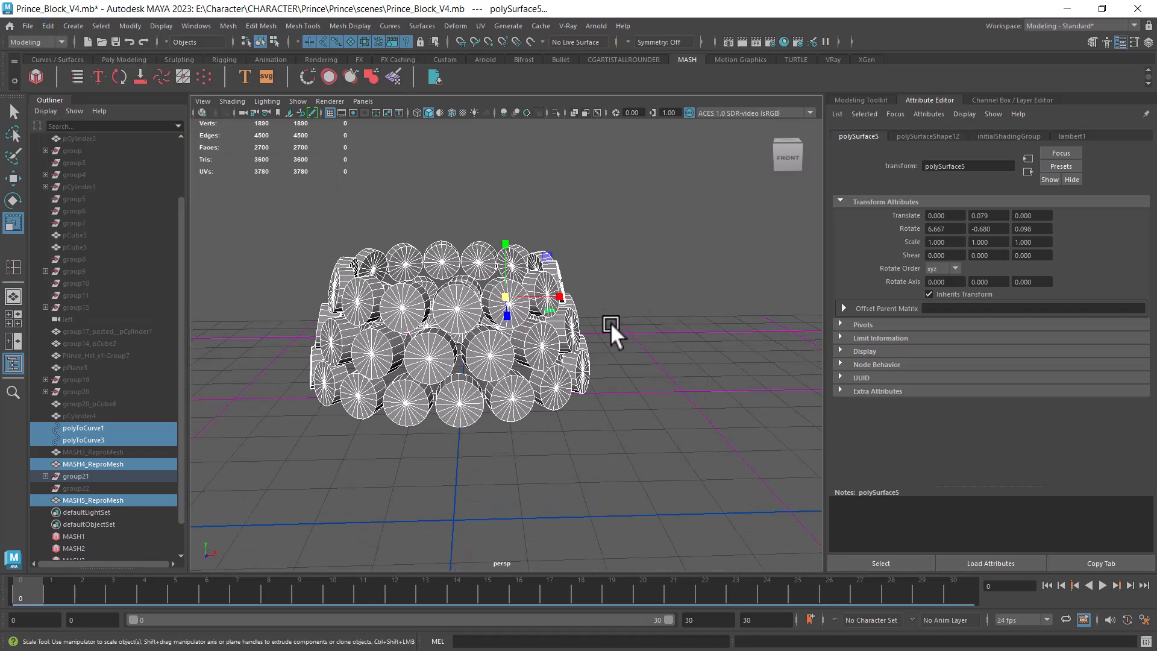
{"action": "key", "text": "ctrl+g"}
- Combine the grouped scales into a single mesh and switch it to edge selection
{"action": "left_click_drag", "start_coordinate": [592, 360], "coordinate": [657, 337], "text": "alt"}
{"action": "right_click_drag", "start_coordinate": [608, 242], "coordinate": [600, 496], "text": "shift"}
{"action": "left_click_drag", "start_coordinate": [583, 335], "coordinate": [582, 392], "text": "alt"}
{"action": "right_click_drag", "start_coordinate": [583, 392], "coordinate": [628, 150]}
- Try to select all matching rim edges from one scale's front rim edge loop with Select Similar
{"action": "double_click", "coordinate": [505, 299]}
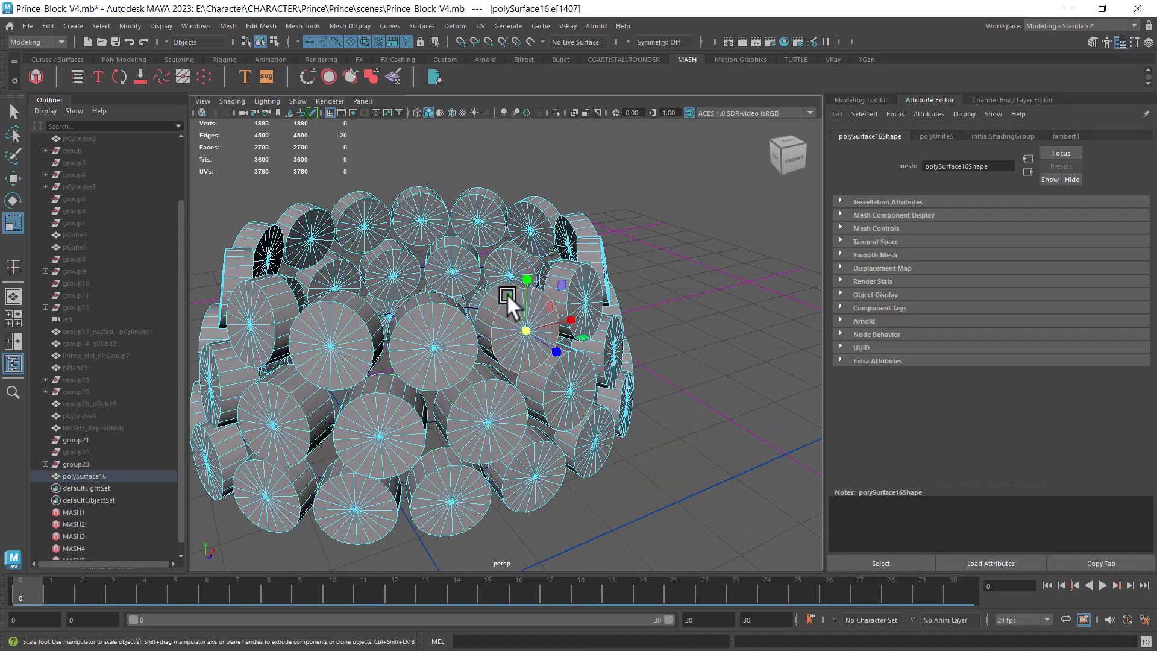
{"action": "left_click", "coordinate": [101, 26]}
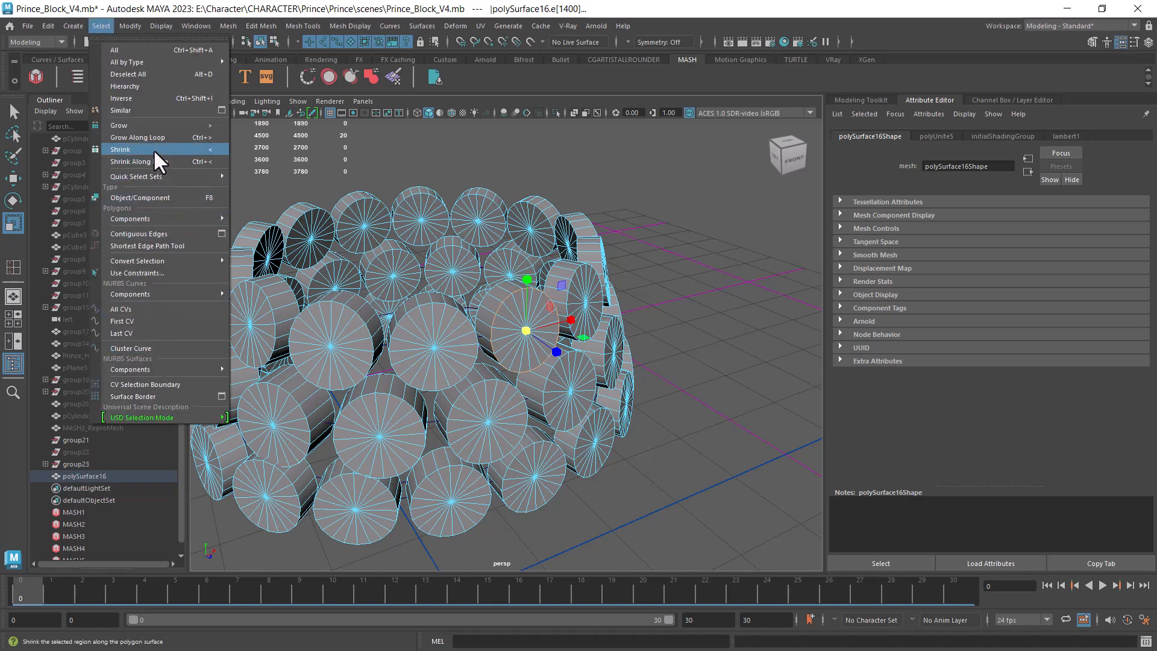
{"action": "left_click", "coordinate": [155, 111]}
{"action": "left_click_drag", "start_coordinate": [485, 406], "coordinate": [462, 379], "text": "alt"}
- Select the front rim edge loops of two neighbouring upper scales and extend the selection with Select Similar
{"action": "left_click", "coordinate": [374, 327]}
{"action": "double_click", "coordinate": [373, 327]}
{"action": "double_click", "coordinate": [446, 319], "text": "shift"}
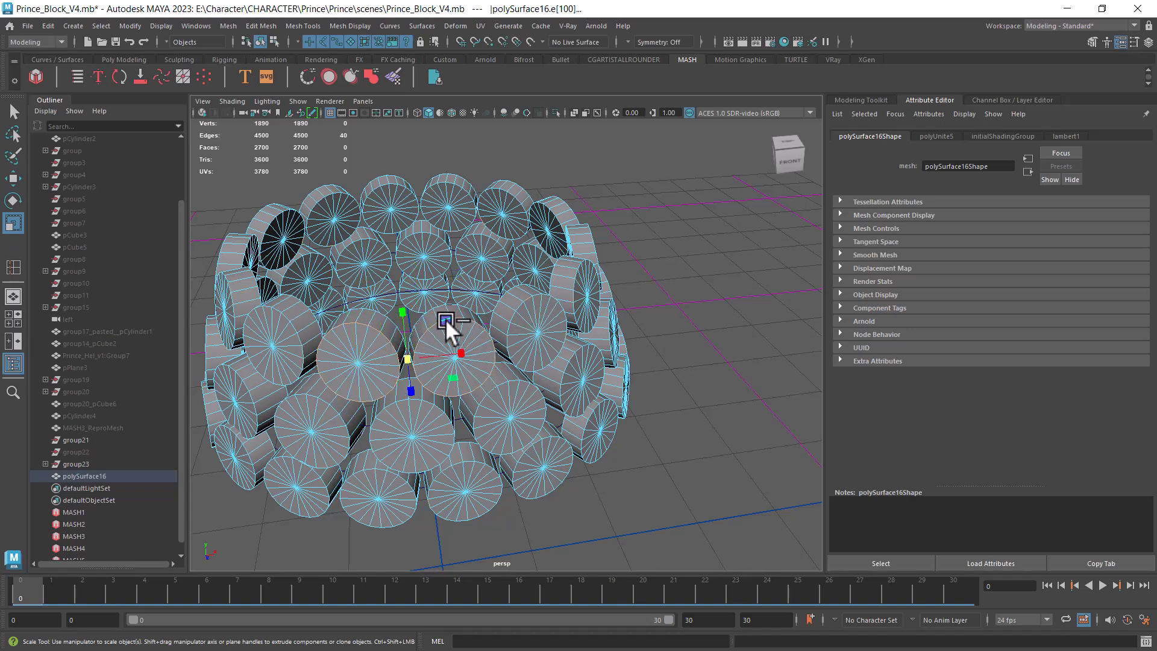
{"action": "left_click", "coordinate": [96, 27]}
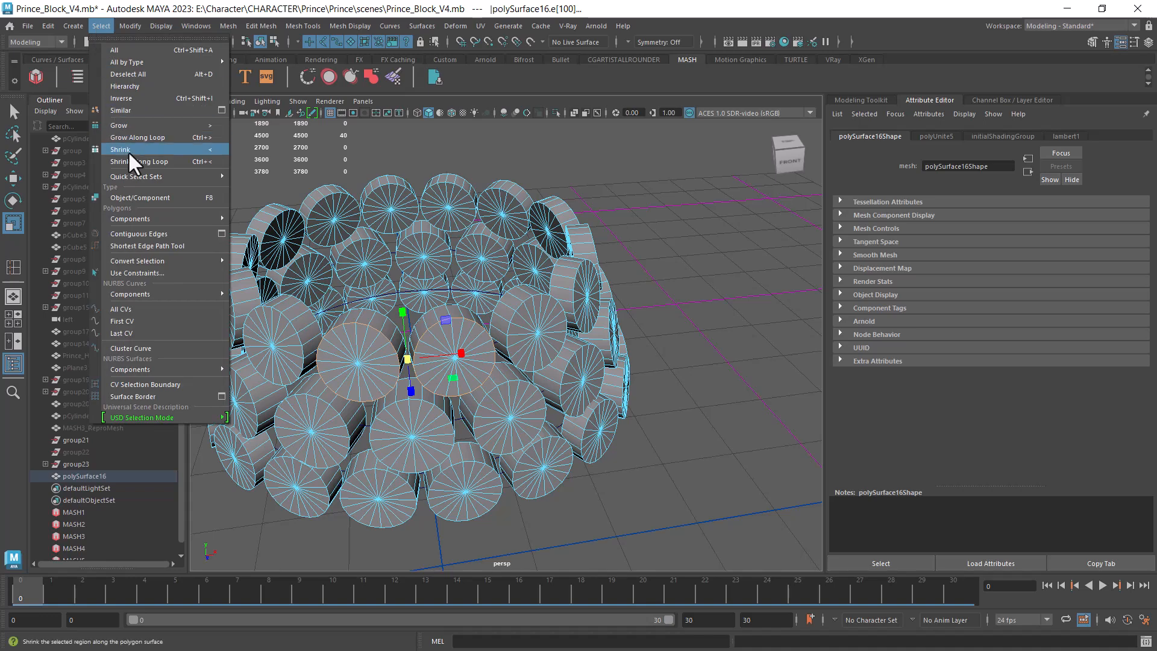
{"action": "left_click", "coordinate": [140, 106]}
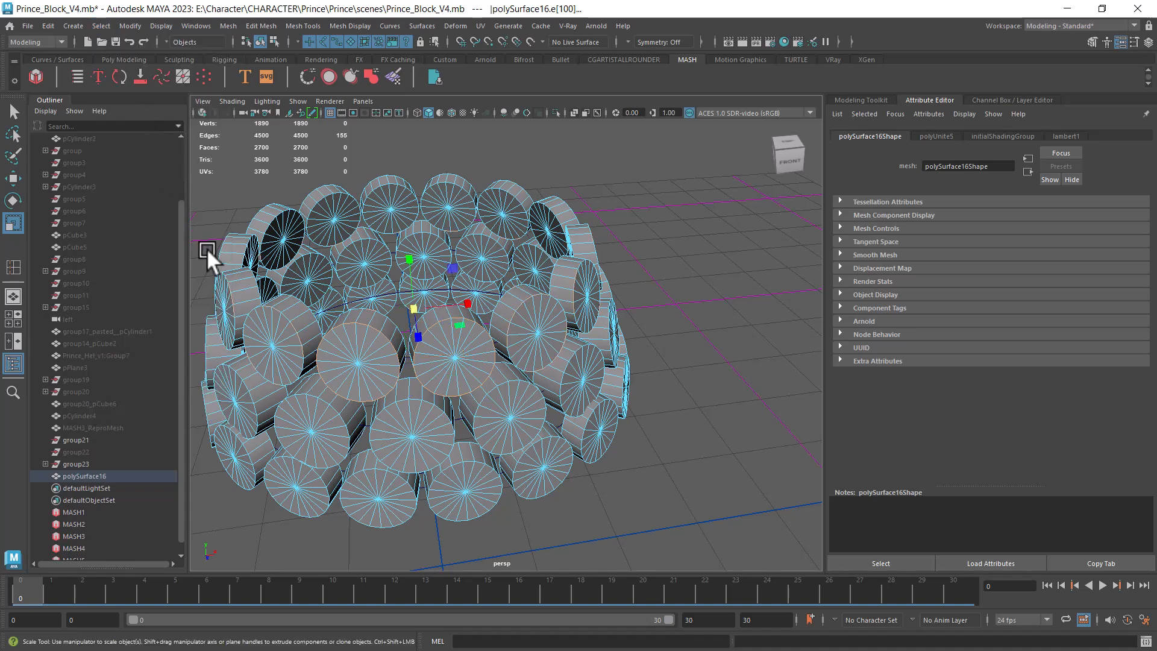
- Add the front rim loops of scales in the lower rows to the selection and extend it again with Select Similar
{"action": "left_click_drag", "start_coordinate": [466, 334], "coordinate": [500, 335], "text": "alt"}
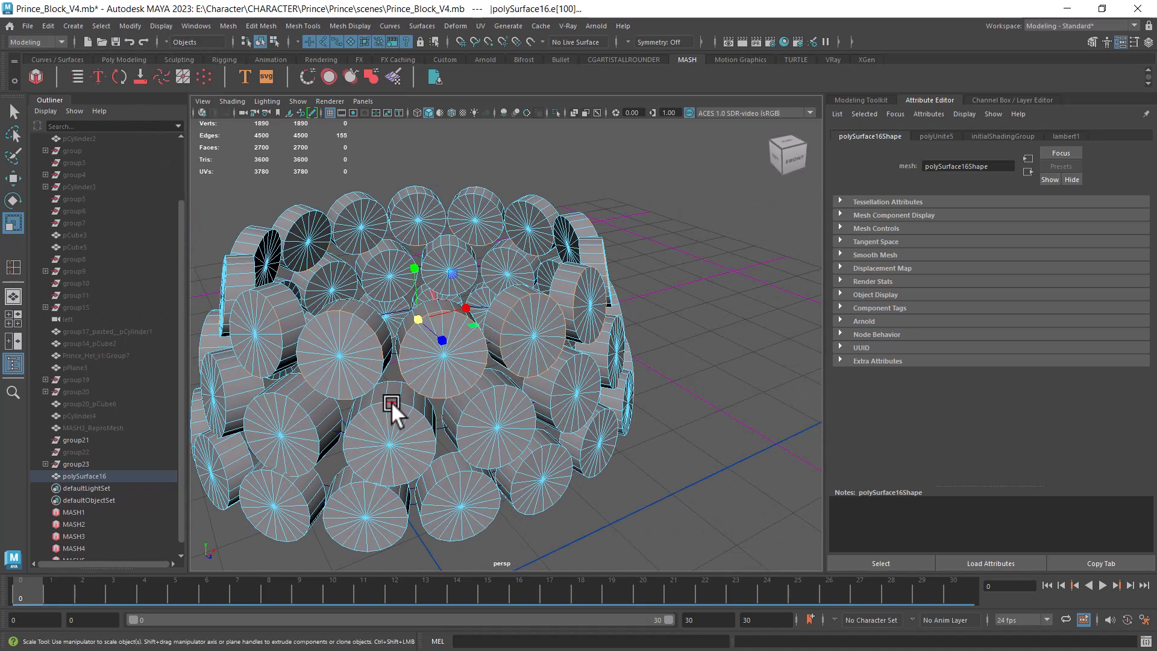
{"action": "double_click", "coordinate": [452, 472], "text": "shift"}
{"action": "double_click", "coordinate": [346, 482], "text": "shift"}
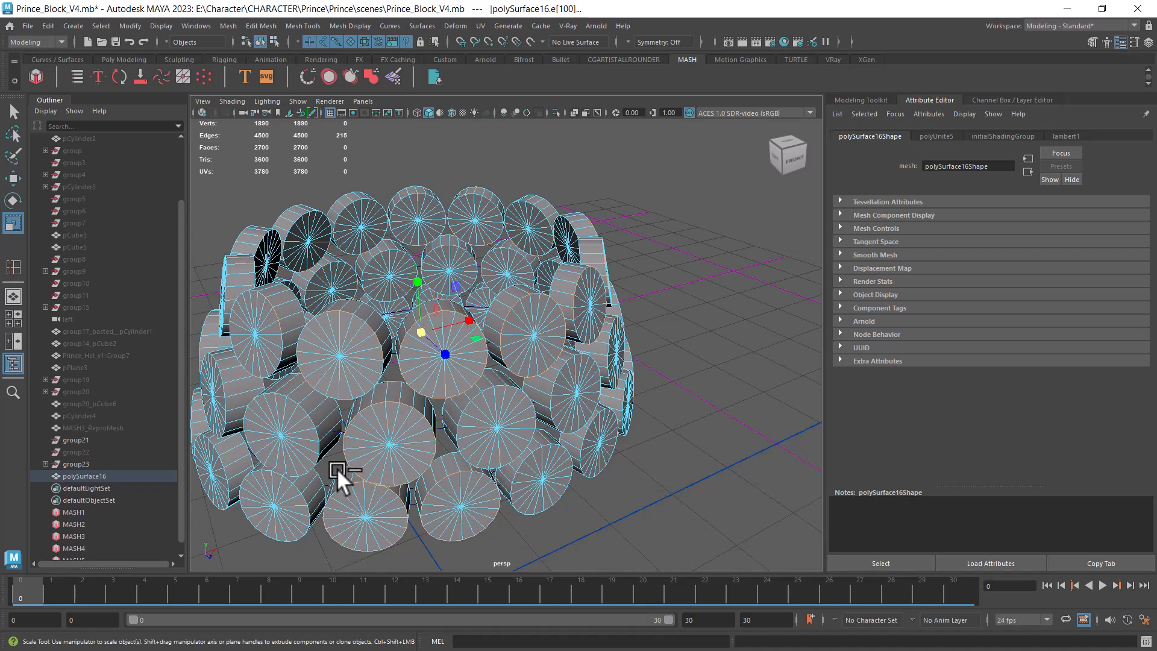
{"action": "left_click", "coordinate": [101, 26]}
{"action": "left_click", "coordinate": [147, 111]}
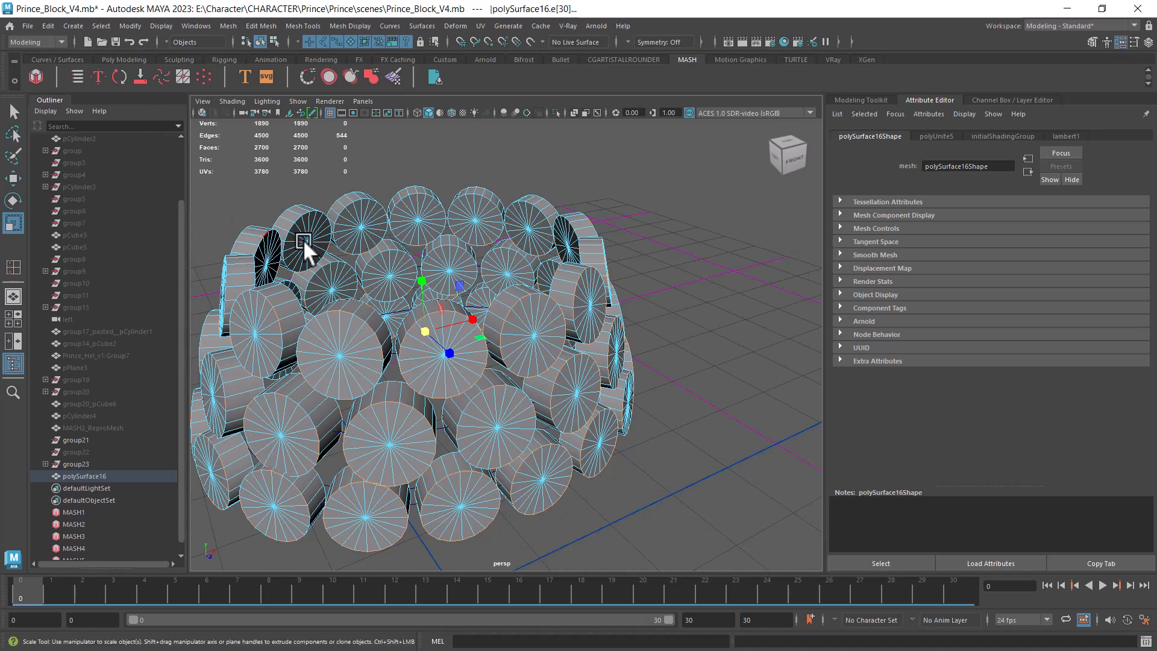
- Extend the rim edge selection with Select Similar, add two rim loops on the back scales, and extend it again
{"action": "right_click_drag", "start_coordinate": [654, 250], "coordinate": [770, 308], "text": "shift"}
{"action": "left_click_drag", "start_coordinate": [710, 304], "coordinate": [398, 281], "text": "alt"}
{"action": "right_click_drag", "start_coordinate": [394, 281], "coordinate": [475, 363], "text": "alt"}
{"action": "middle_click_drag", "start_coordinate": [475, 363], "coordinate": [454, 309], "text": "alt"}
{"action": "right_click_drag", "start_coordinate": [455, 309], "coordinate": [454, 363], "text": "alt"}
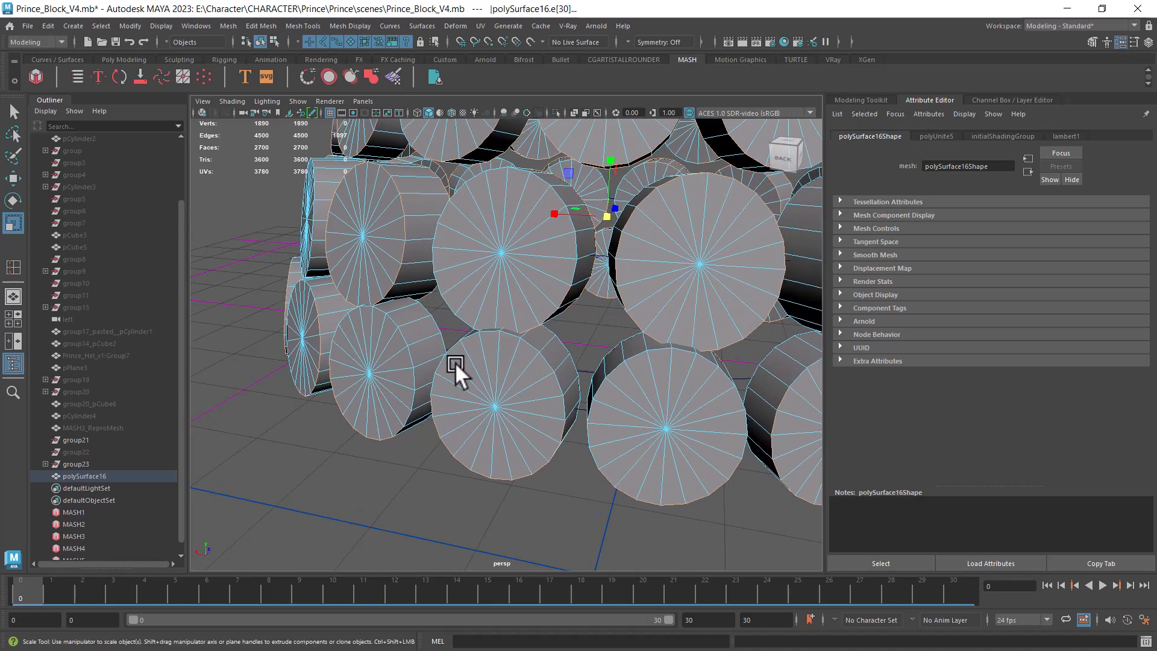
{"action": "double_click", "coordinate": [540, 359], "text": "shift"}
{"action": "double_click", "coordinate": [637, 352], "text": "shift"}
{"action": "right_click_drag", "start_coordinate": [299, 422], "coordinate": [453, 465], "text": "shift"}
- Try beveling the selected rim edges of all scales with 3 segments
{"action": "right_click_drag", "start_coordinate": [590, 432], "coordinate": [479, 414], "text": "alt"}
{"action": "left_click_drag", "start_coordinate": [480, 415], "coordinate": [299, 402], "text": "alt"}
{"action": "right_click_drag", "start_coordinate": [299, 403], "coordinate": [548, 359], "text": "alt"}
{"action": "middle_click_drag", "start_coordinate": [667, 442], "coordinate": [602, 422], "text": "alt"}
{"action": "scroll", "coordinate": [601, 422], "scroll_direction": "down", "scroll_amount": 2}
{"action": "right_click_drag", "start_coordinate": [721, 321], "coordinate": [783, 324], "text": "shift"}
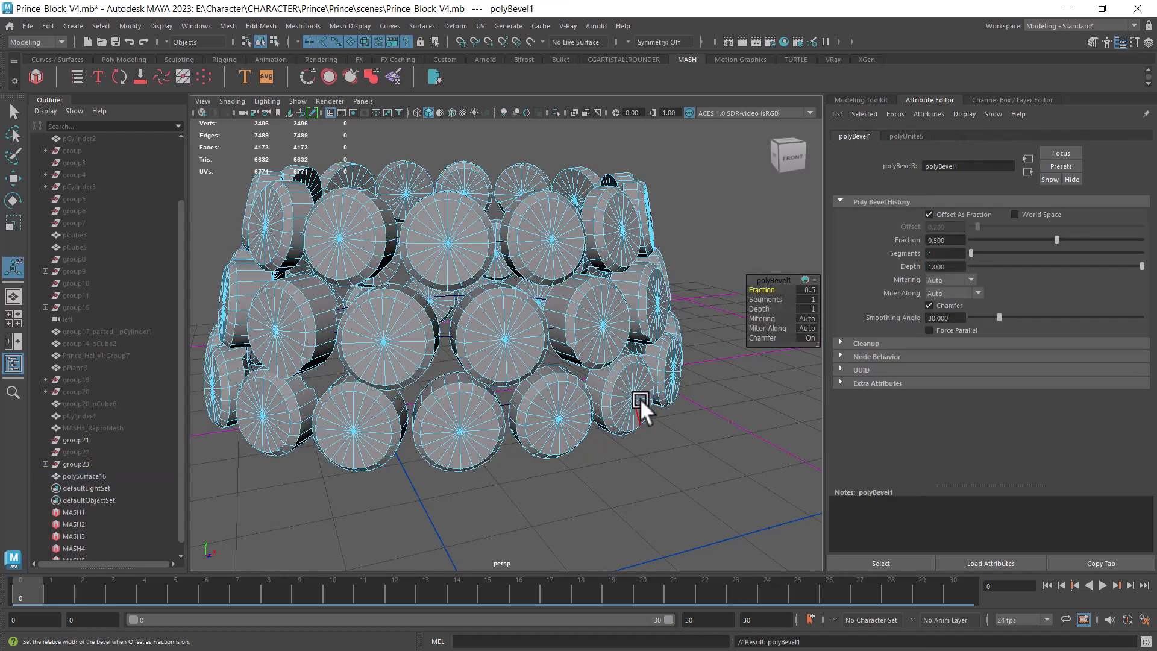
{"action": "left_click", "coordinate": [776, 301]}
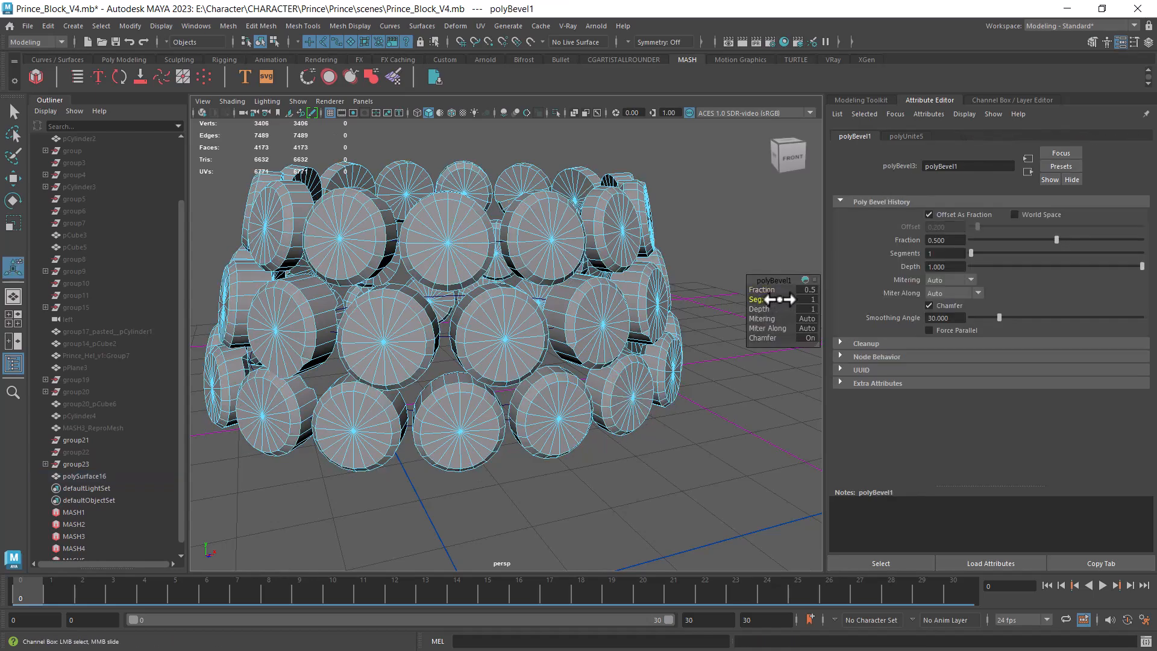
{"action": "left_click_drag", "start_coordinate": [779, 300], "coordinate": [774, 302]}
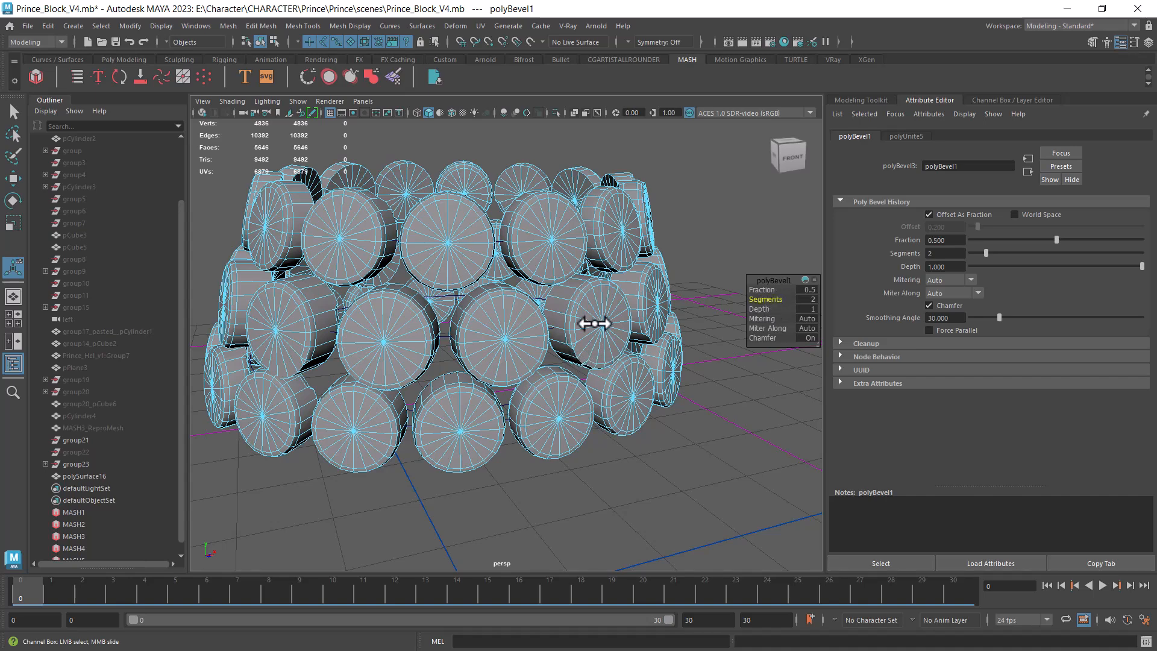
{"action": "middle_click_drag", "start_coordinate": [595, 323], "coordinate": [595, 347]}
- Inspect the beveled rims up close, and undo the segment changes and the bevel
{"action": "left_click_drag", "start_coordinate": [530, 355], "coordinate": [558, 326], "text": "alt"}
{"action": "right_click_drag", "start_coordinate": [506, 349], "coordinate": [546, 421], "text": "alt"}
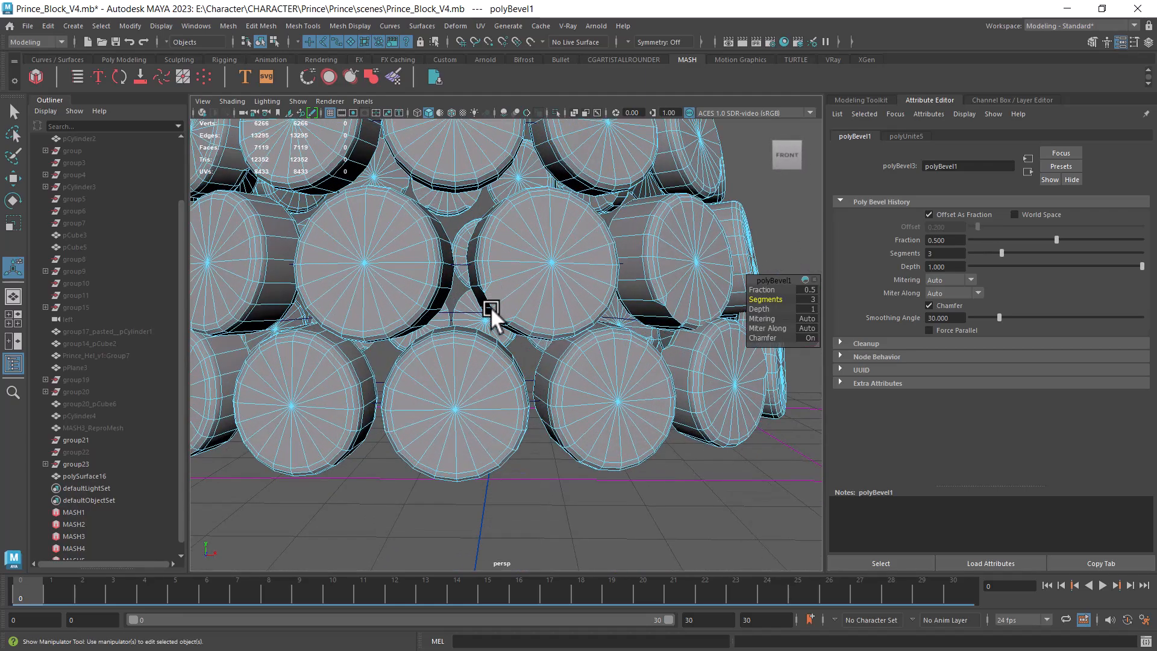
{"action": "right_click_drag", "start_coordinate": [634, 472], "coordinate": [531, 406], "text": "alt"}
{"action": "left_click_drag", "start_coordinate": [531, 406], "coordinate": [634, 447], "text": "alt"}
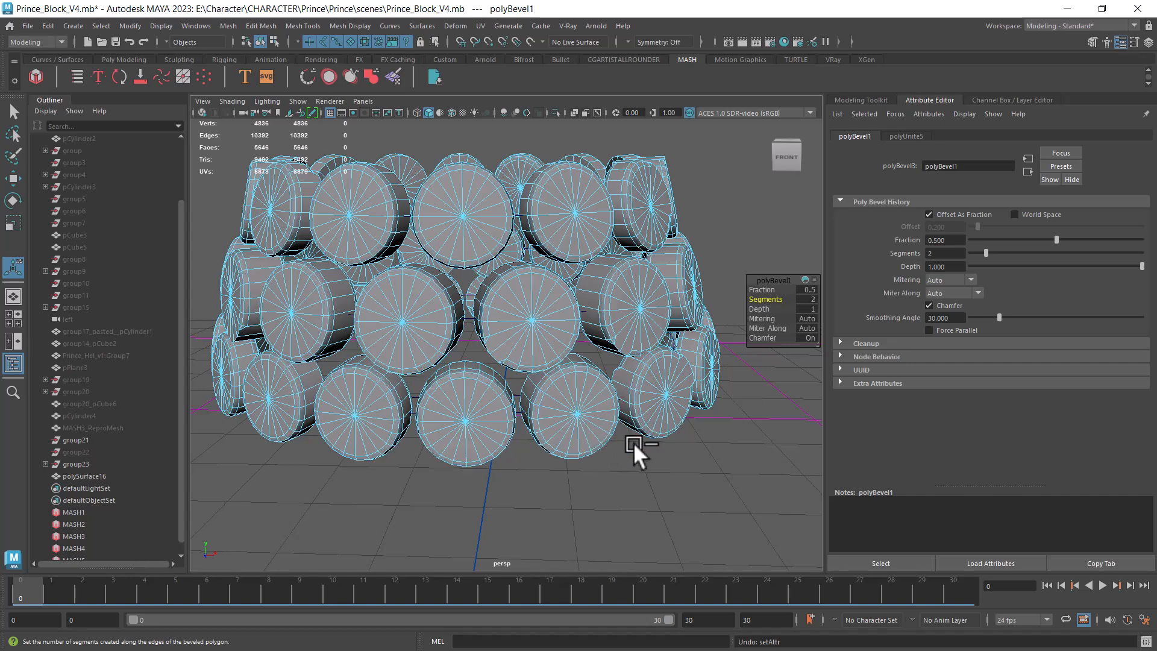
{"action": "scroll", "coordinate": [634, 445], "scroll_direction": "up", "scroll_amount": 1}
{"action": "key", "text": "ctrl+z"}
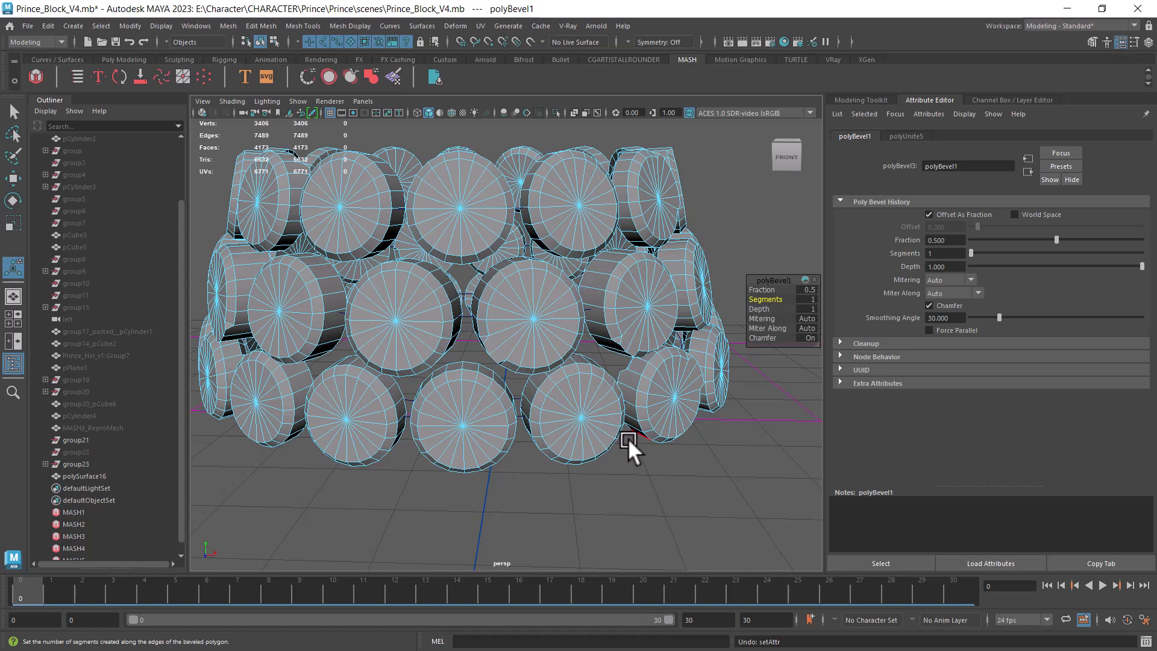
{"action": "key", "text": "ctrl+z"}
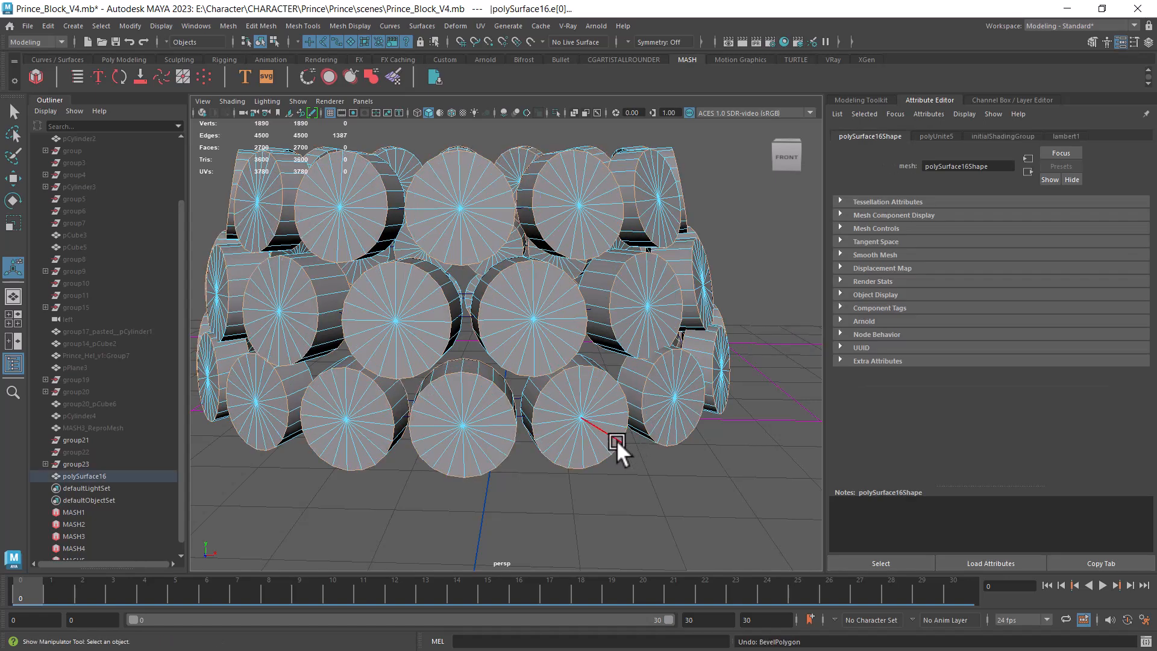
- Start saving the scene under a new name and copy the Prince project's scenes folder path from File Explorer
{"action": "left_click", "coordinate": [27, 26]}
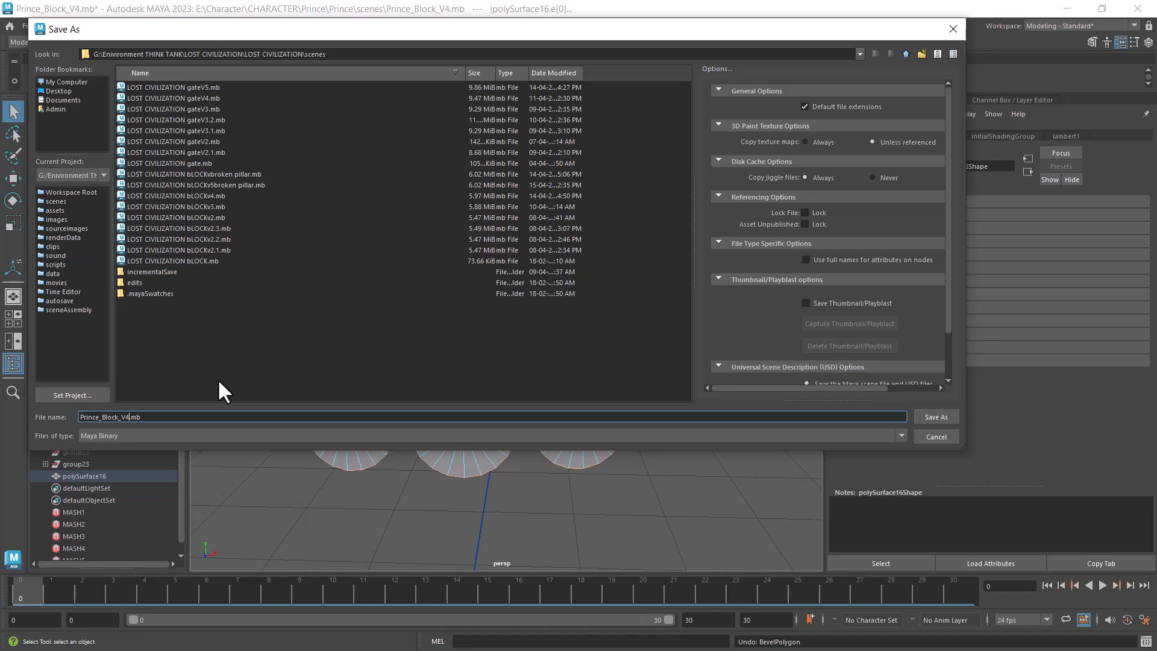
{"action": "key", "text": "BackSpace"}
{"action": "type", "text": "5"}
{"action": "key", "text": "super"}
{"action": "mouse_move", "coordinate": [151, 639]}
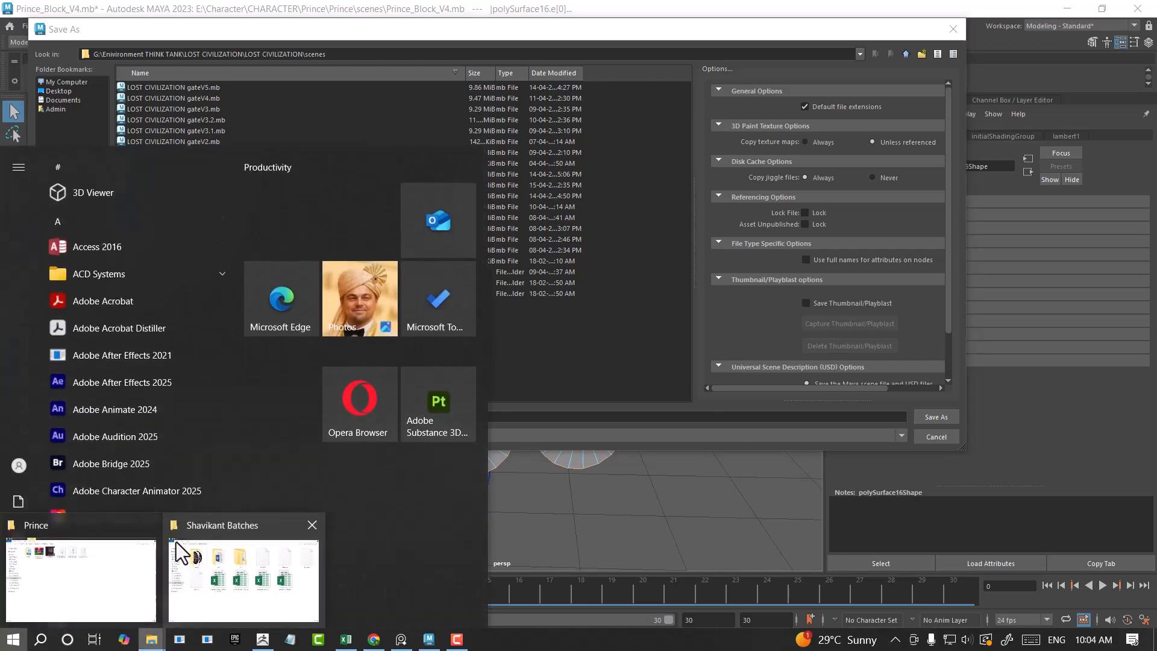
{"action": "left_click", "coordinate": [135, 571]}
{"action": "double_click", "coordinate": [175, 112]}
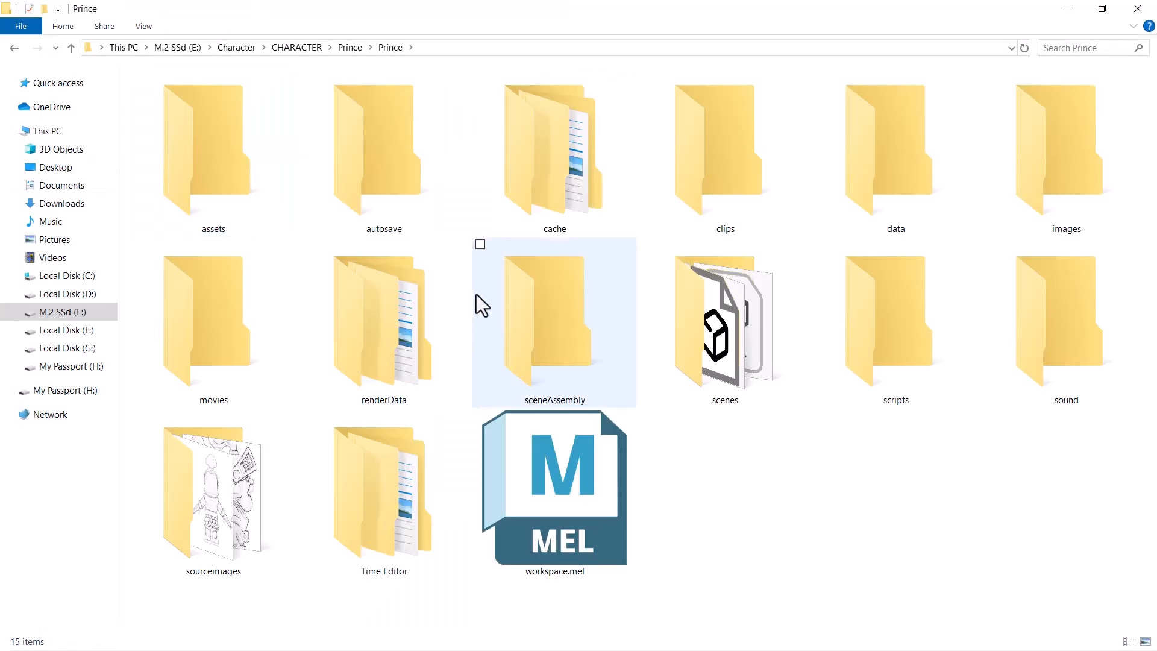
{"action": "double_click", "coordinate": [768, 357]}
{"action": "left_click", "coordinate": [551, 52]}
{"action": "key", "text": "ctrl+c"}
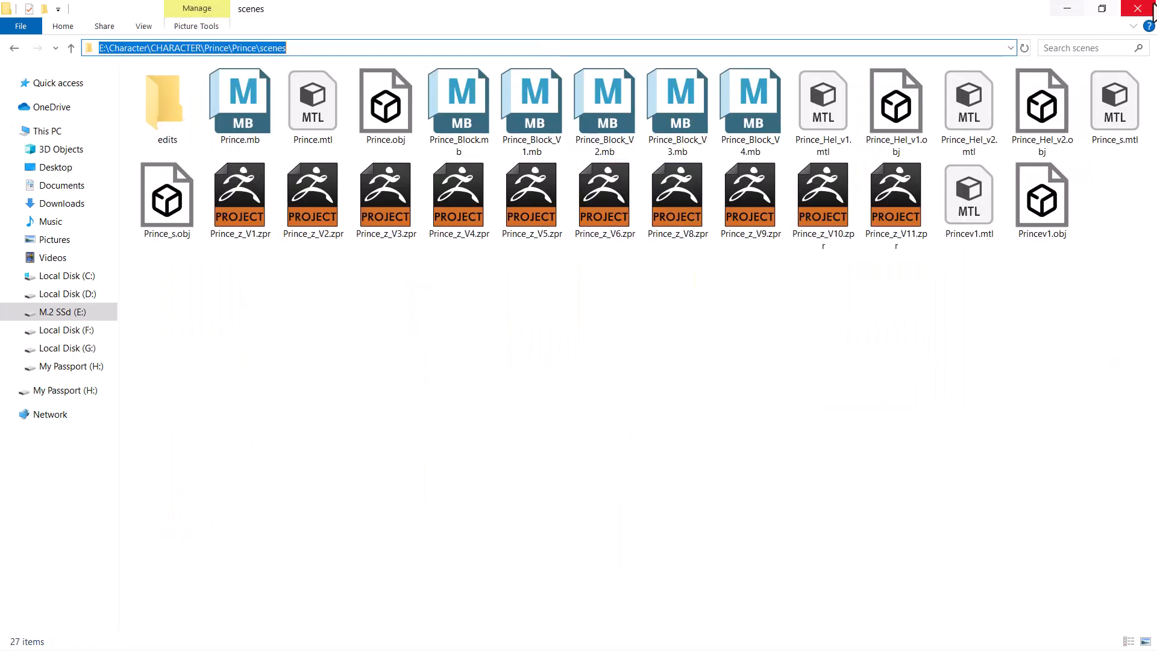
{"action": "left_click", "coordinate": [1067, 9]}
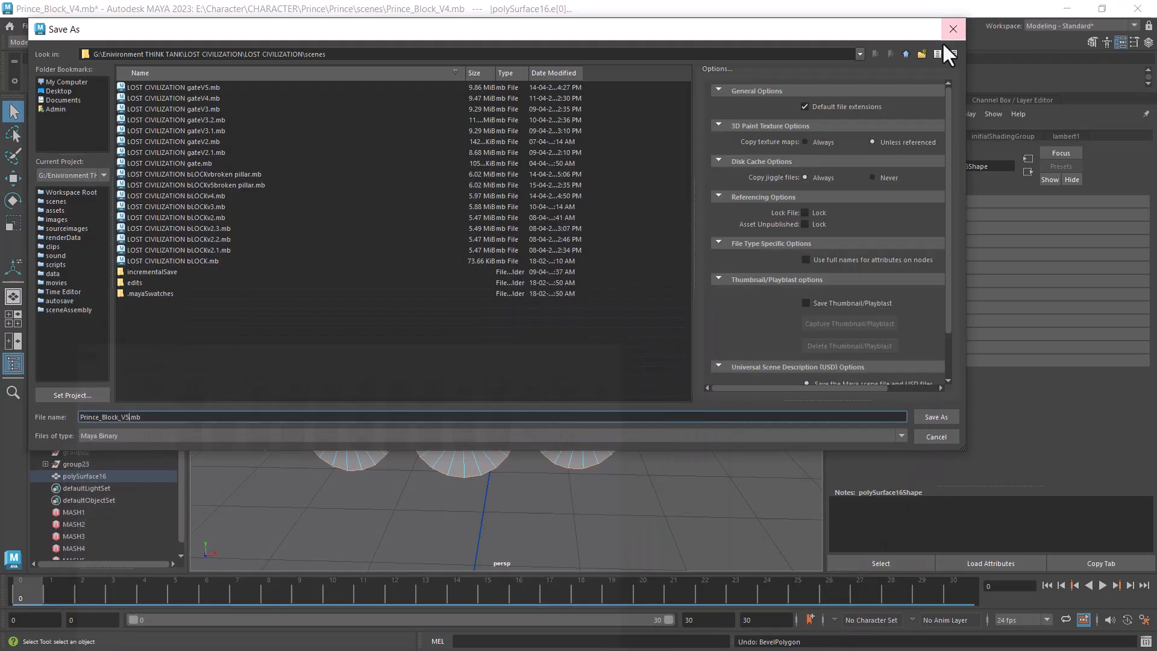
- Save the scene as Prince_Block_V5.mb in the E:\Character\CHARACTER\Prince\Prince\scenes folder
{"action": "triple_click", "coordinate": [173, 419]}
{"action": "key", "text": "ctrl+v"}
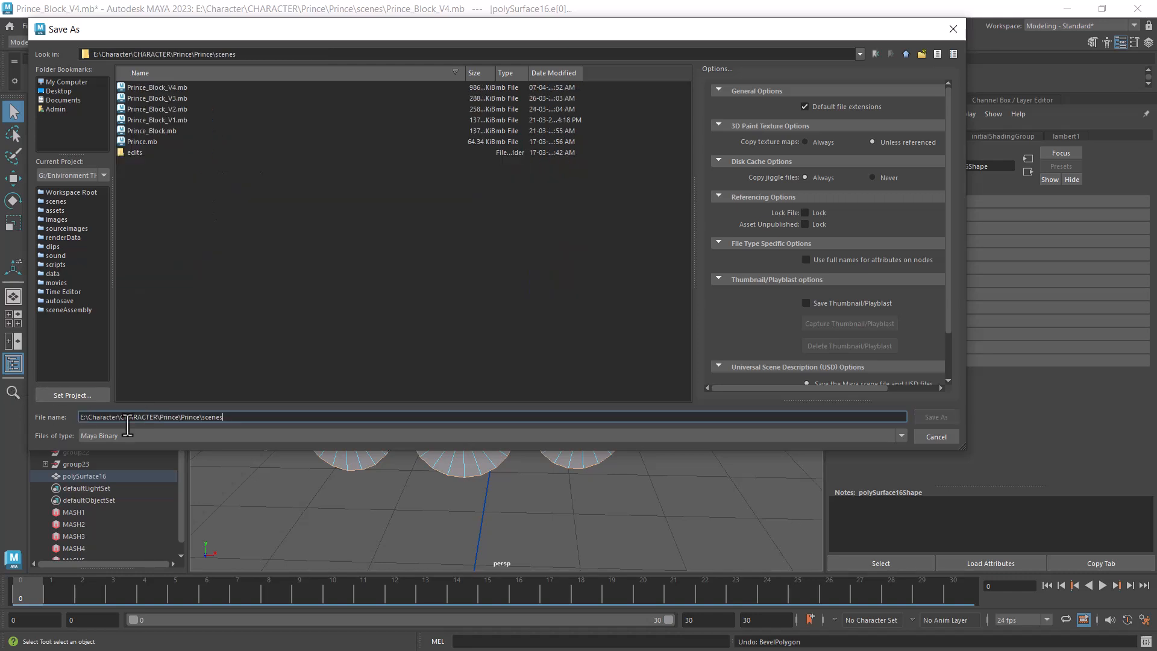
{"action": "left_click", "coordinate": [157, 87]}
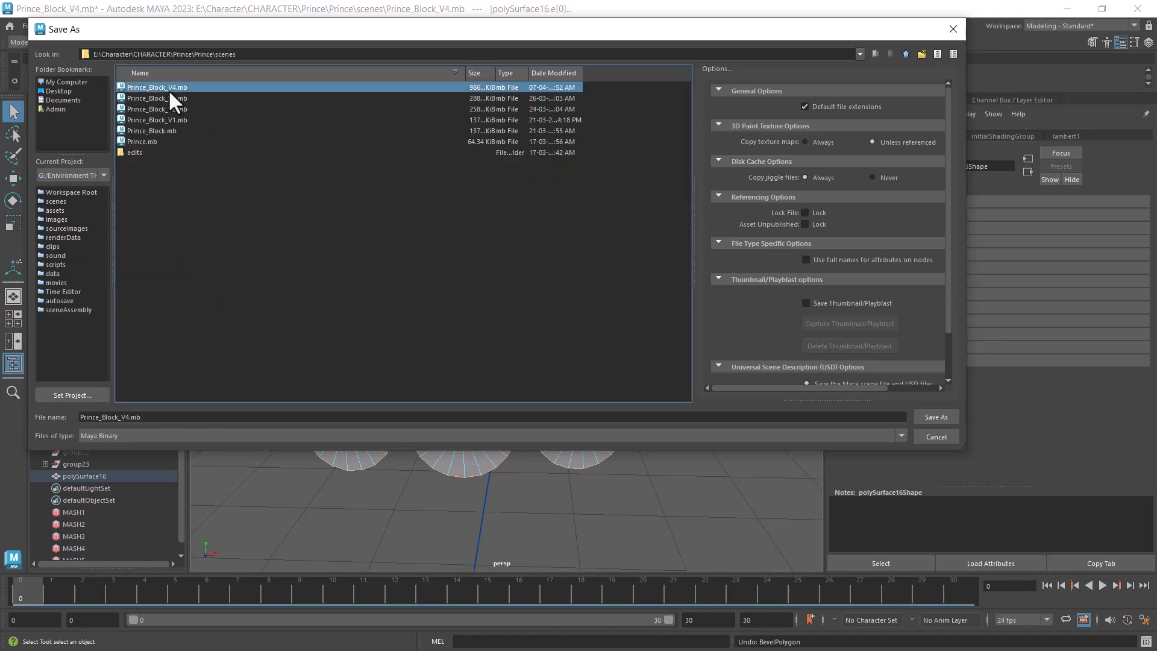
{"action": "left_click", "coordinate": [127, 418]}
{"action": "key", "text": "BackSpace"}
{"action": "type", "text": "5"}
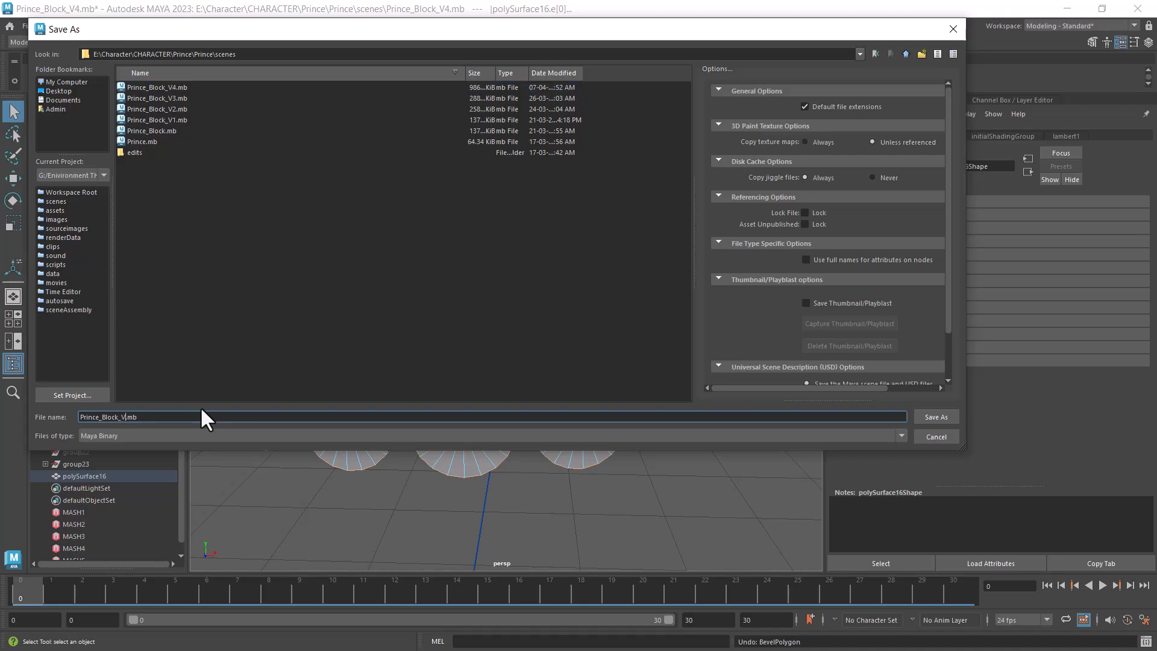
{"action": "key", "text": "Return"}
- Add missing single rim edges and the front rim loop of a lower-row back scale to the edge selection
{"action": "right_click_drag", "start_coordinate": [544, 381], "coordinate": [615, 378], "text": "alt"}
{"action": "left_click_drag", "start_coordinate": [615, 378], "coordinate": [525, 368], "text": "alt"}
{"action": "right_click_drag", "start_coordinate": [542, 322], "coordinate": [647, 378], "text": "shift"}
{"action": "left_click_drag", "start_coordinate": [506, 343], "coordinate": [508, 370], "text": "alt"}
{"action": "right_click_drag", "start_coordinate": [508, 370], "coordinate": [562, 391], "text": "alt"}
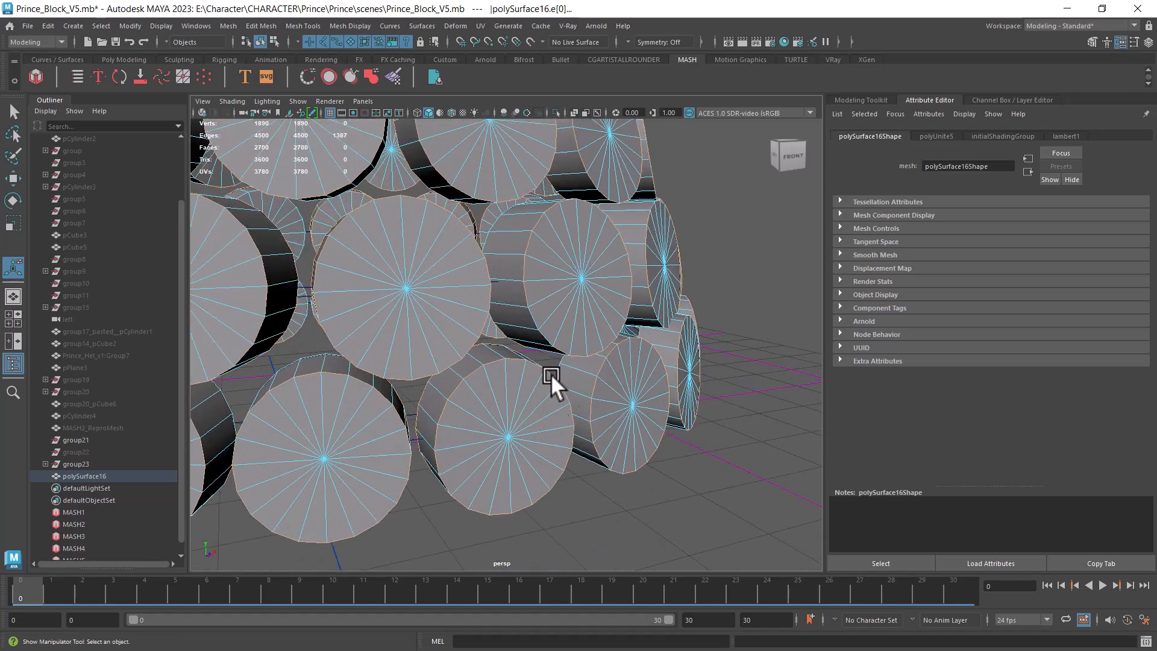
{"action": "left_click", "coordinate": [528, 312], "text": "shift"}
{"action": "right_click_drag", "start_coordinate": [531, 317], "coordinate": [469, 345], "text": "alt"}
{"action": "left_click_drag", "start_coordinate": [469, 346], "coordinate": [573, 362], "text": "alt"}
{"action": "left_click", "coordinate": [563, 407], "text": "shift"}
{"action": "left_click_drag", "start_coordinate": [507, 404], "coordinate": [584, 395], "text": "alt"}
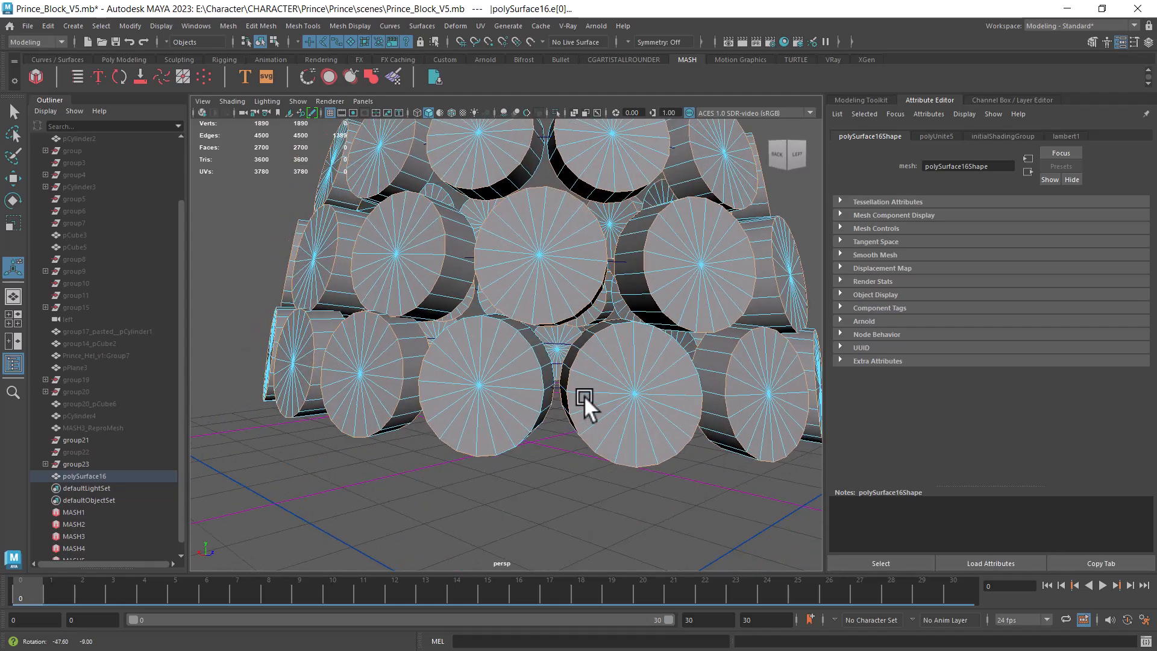
{"action": "double_click", "coordinate": [482, 454], "text": "shift"}
{"action": "left_click_drag", "start_coordinate": [483, 453], "coordinate": [509, 460], "text": "alt"}
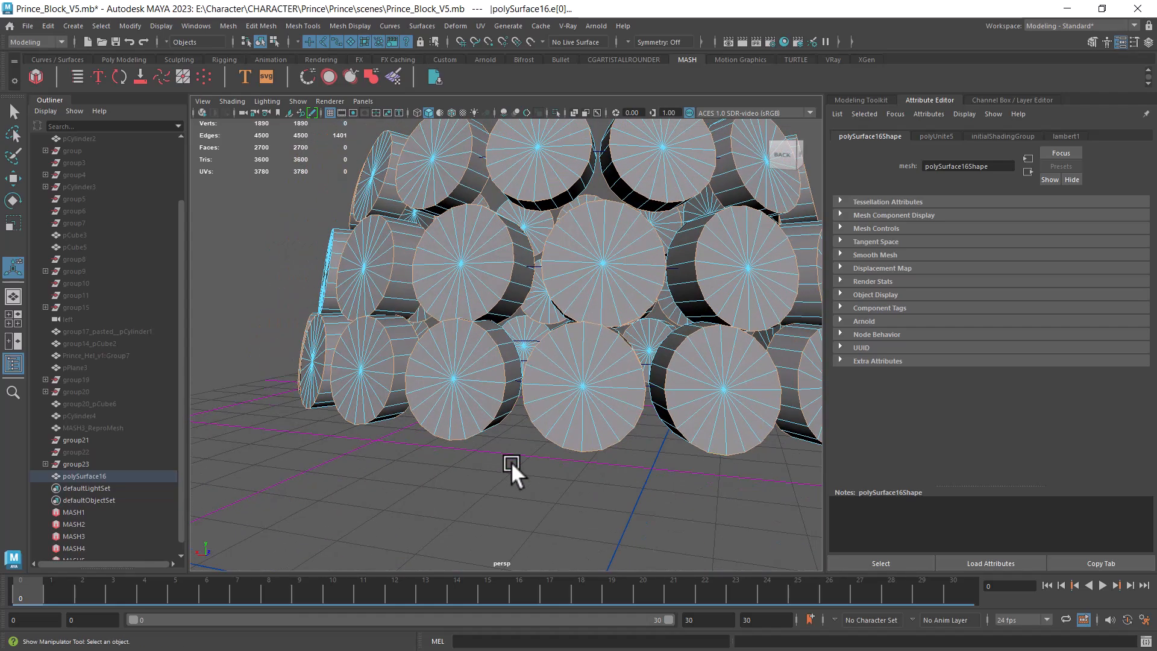
- Examine the scales around the back and left sides for rim edges still missing from the selection
{"action": "middle_click_drag", "start_coordinate": [585, 416], "coordinate": [600, 450], "text": "alt"}
{"action": "left_click_drag", "start_coordinate": [600, 450], "coordinate": [542, 436], "text": "alt"}
{"action": "mouse_move", "coordinate": [543, 437]}
{"action": "right_mouse_down", "text": "alt"}
{"action": "mouse_move", "coordinate": [584, 435]}
{"action": "mouse_move", "coordinate": [422, 401]}
{"action": "mouse_move", "coordinate": [529, 429]}
{"action": "right_mouse_up", "text": "alt"}
{"action": "right_click", "coordinate": [460, 335], "text": "shift"}
{"action": "right_click_drag", "start_coordinate": [424, 341], "coordinate": [640, 504], "text": "ctrl"}
{"action": "middle_click_drag", "start_coordinate": [640, 504], "coordinate": [529, 349], "text": "alt"}
{"action": "left_click_drag", "start_coordinate": [529, 349], "coordinate": [470, 363], "text": "alt"}
{"action": "middle_click_drag", "start_coordinate": [463, 359], "coordinate": [531, 447], "text": "alt"}
{"action": "right_click_drag", "start_coordinate": [532, 447], "coordinate": [527, 405], "text": "alt"}
{"action": "left_click_drag", "start_coordinate": [527, 405], "coordinate": [644, 364], "text": "alt"}
{"action": "right_click_drag", "start_coordinate": [644, 364], "coordinate": [544, 381], "text": "alt"}
{"action": "left_click_drag", "start_coordinate": [545, 381], "coordinate": [475, 380], "text": "alt"}
{"action": "scroll", "coordinate": [482, 386], "scroll_direction": "up", "scroll_amount": 5}
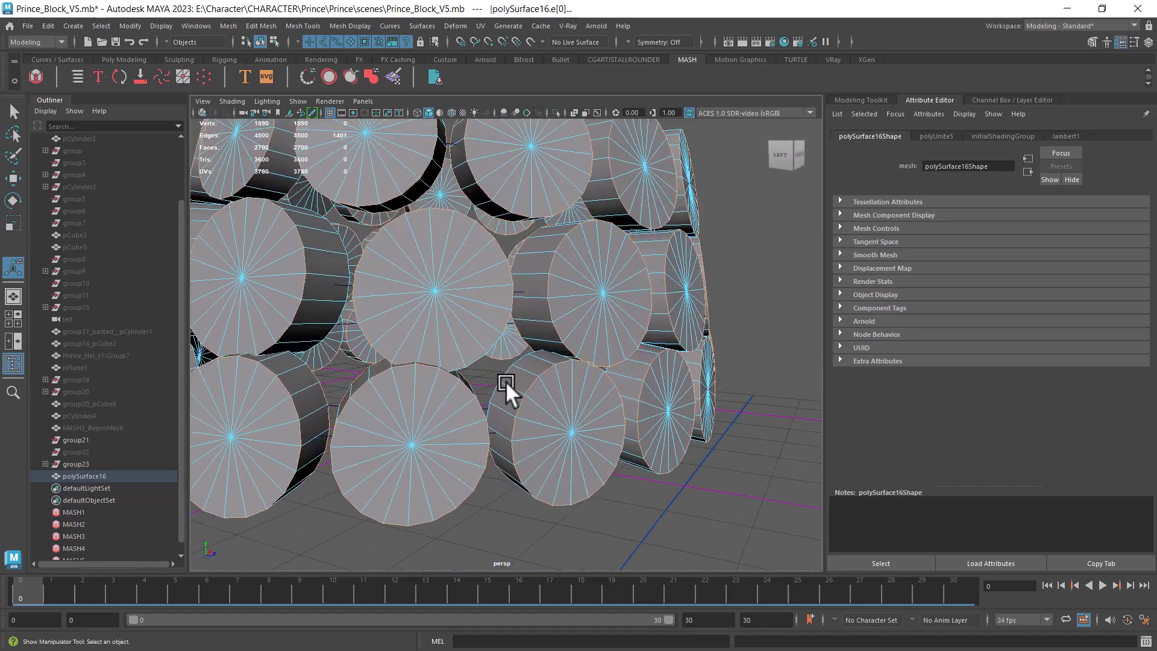
- Add the missing front rim edges of scales on the left and front sides to the selection
{"action": "double_click", "coordinate": [474, 353], "text": "shift"}
{"action": "right_click_drag", "start_coordinate": [525, 414], "coordinate": [475, 395], "text": "alt"}
{"action": "left_click_drag", "start_coordinate": [475, 396], "coordinate": [435, 401], "text": "alt"}
{"action": "right_click_drag", "start_coordinate": [435, 401], "coordinate": [473, 497], "text": "alt"}
{"action": "left_click_drag", "start_coordinate": [545, 425], "coordinate": [490, 432], "text": "alt"}
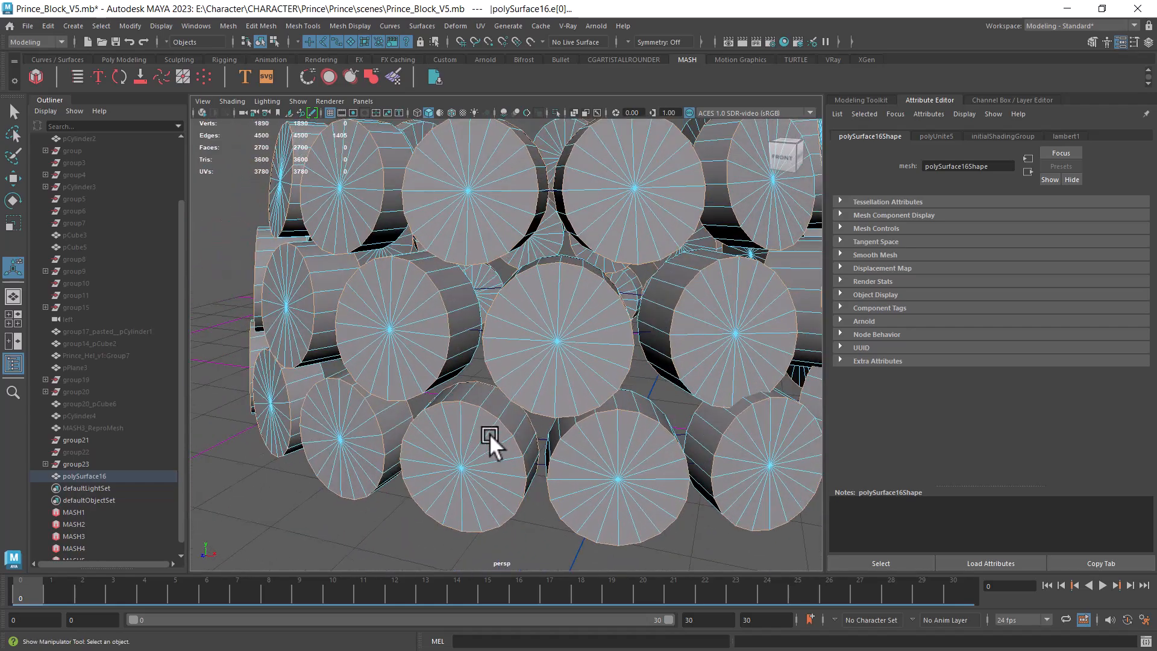
{"action": "middle_click_drag", "start_coordinate": [489, 433], "coordinate": [435, 422], "text": "alt"}
{"action": "left_click_drag", "start_coordinate": [571, 444], "coordinate": [558, 374], "text": "alt"}
{"action": "double_click", "coordinate": [536, 357], "text": "shift"}
- Add the unselected rim loops of two more scales between the front and right sides to the selection
{"action": "middle_click_drag", "start_coordinate": [646, 408], "coordinate": [516, 486], "text": "alt"}
{"action": "left_click_drag", "start_coordinate": [594, 450], "coordinate": [445, 443], "text": "alt"}
{"action": "double_click", "coordinate": [562, 393], "text": "shift"}
{"action": "left_click_drag", "start_coordinate": [572, 410], "coordinate": [469, 453], "text": "alt"}
{"action": "double_click", "coordinate": [441, 446], "text": "shift"}
{"action": "middle_click_drag", "start_coordinate": [528, 463], "coordinate": [582, 421], "text": "alt"}
{"action": "left_click_drag", "start_coordinate": [581, 421], "coordinate": [493, 427], "text": "alt"}
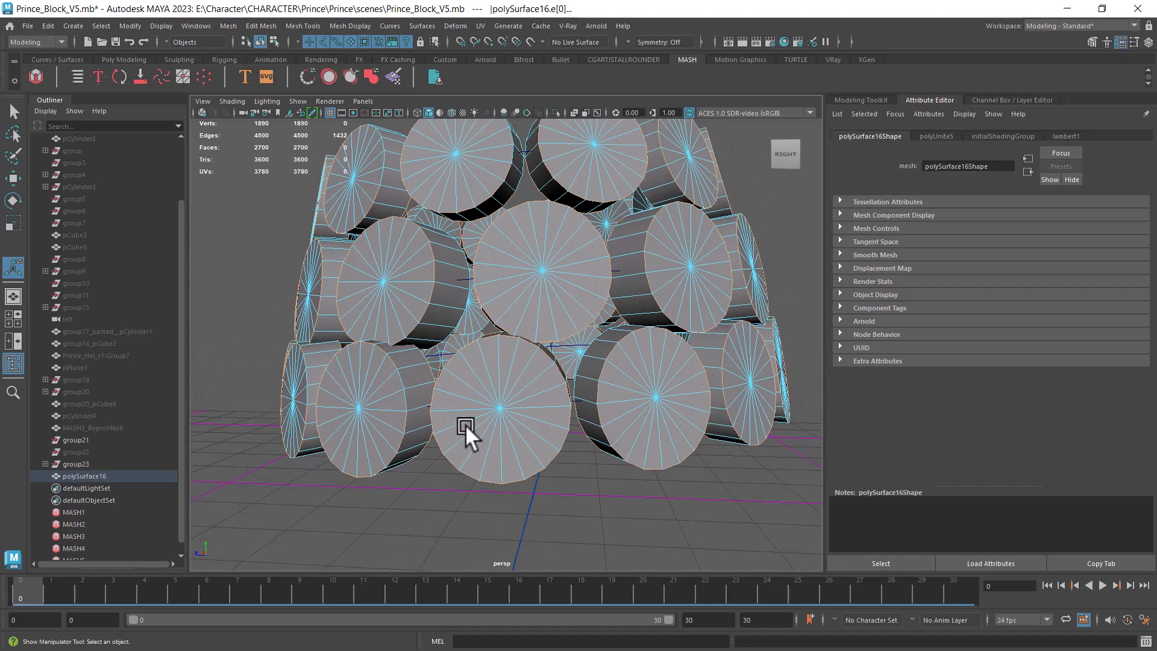
- Add the missing single rim edges on the right-side scales and an upper-row scale's rim loop to the selection
{"action": "left_click", "coordinate": [402, 398], "text": "shift"}
{"action": "left_click", "coordinate": [604, 412], "text": "shift"}
{"action": "left_click_drag", "start_coordinate": [605, 410], "coordinate": [601, 439], "text": "alt"}
{"action": "middle_click_drag", "start_coordinate": [512, 384], "coordinate": [571, 456], "text": "alt"}
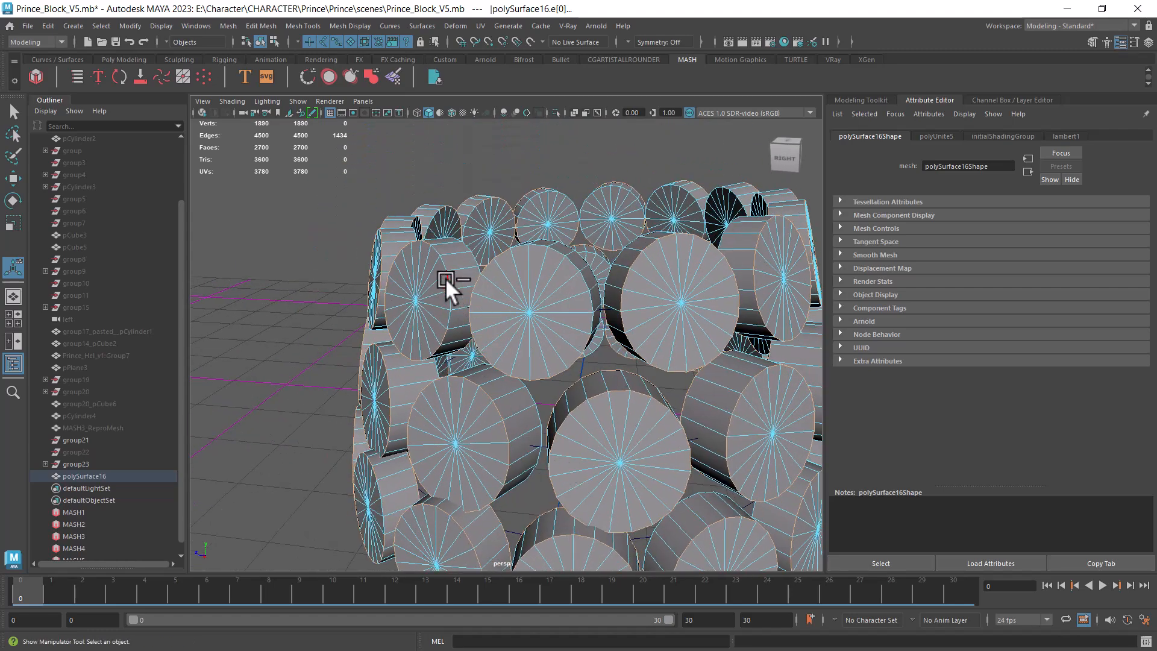
{"action": "double_click", "coordinate": [580, 280], "text": "shift"}
- Check the back and left-side scales and complete their front rim edges in the selection
{"action": "left_click_drag", "start_coordinate": [619, 325], "coordinate": [524, 380], "text": "alt"}
{"action": "right_click_drag", "start_coordinate": [594, 390], "coordinate": [513, 395], "text": "alt"}
{"action": "middle_click_drag", "start_coordinate": [512, 395], "coordinate": [505, 364], "text": "alt"}
{"action": "left_click_drag", "start_coordinate": [505, 365], "coordinate": [453, 370], "text": "alt"}
{"action": "right_click_drag", "start_coordinate": [454, 371], "coordinate": [457, 376], "text": "alt"}
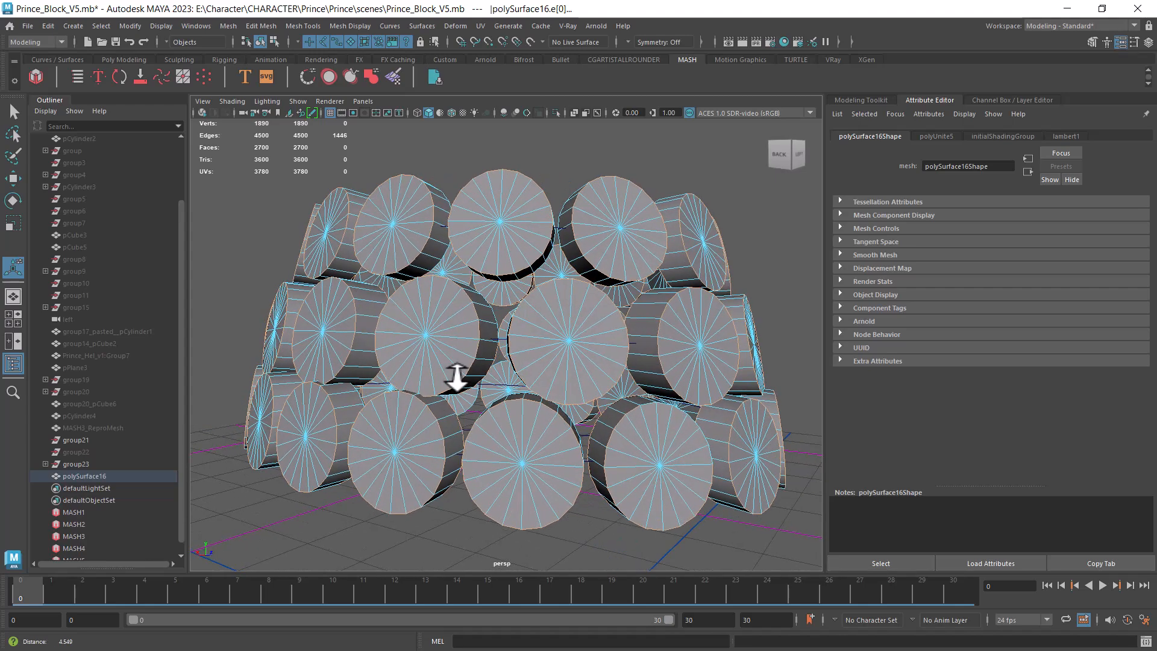
{"action": "left_click_drag", "start_coordinate": [479, 400], "coordinate": [443, 403], "text": "alt"}
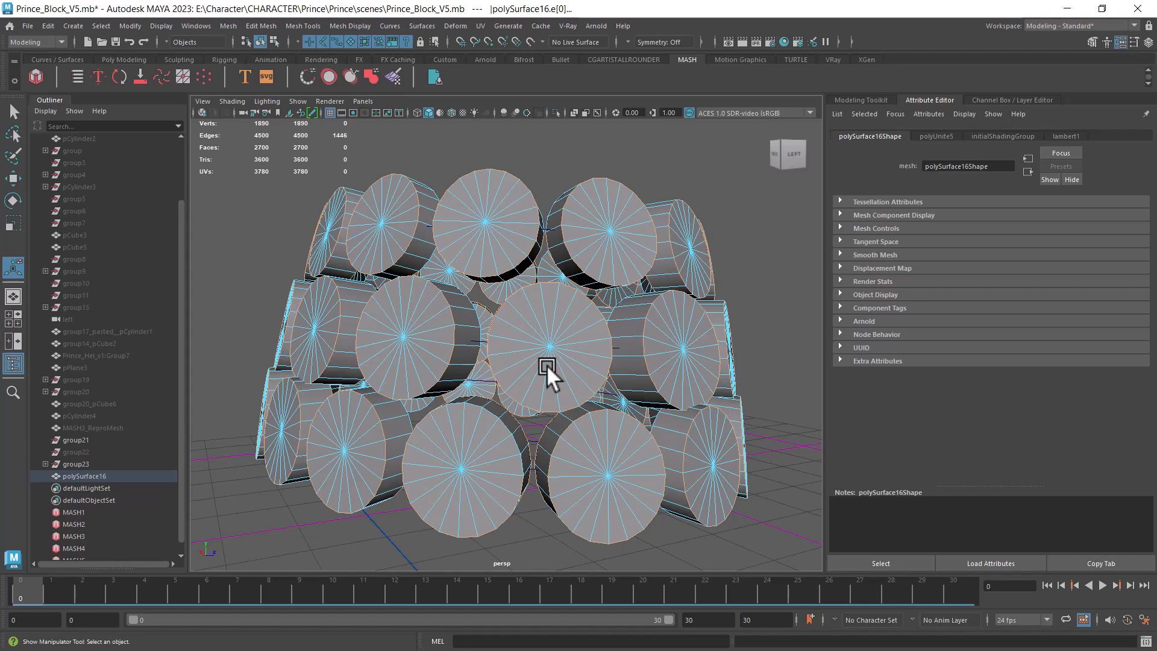
{"action": "left_click_drag", "start_coordinate": [560, 475], "coordinate": [578, 454], "text": "alt"}
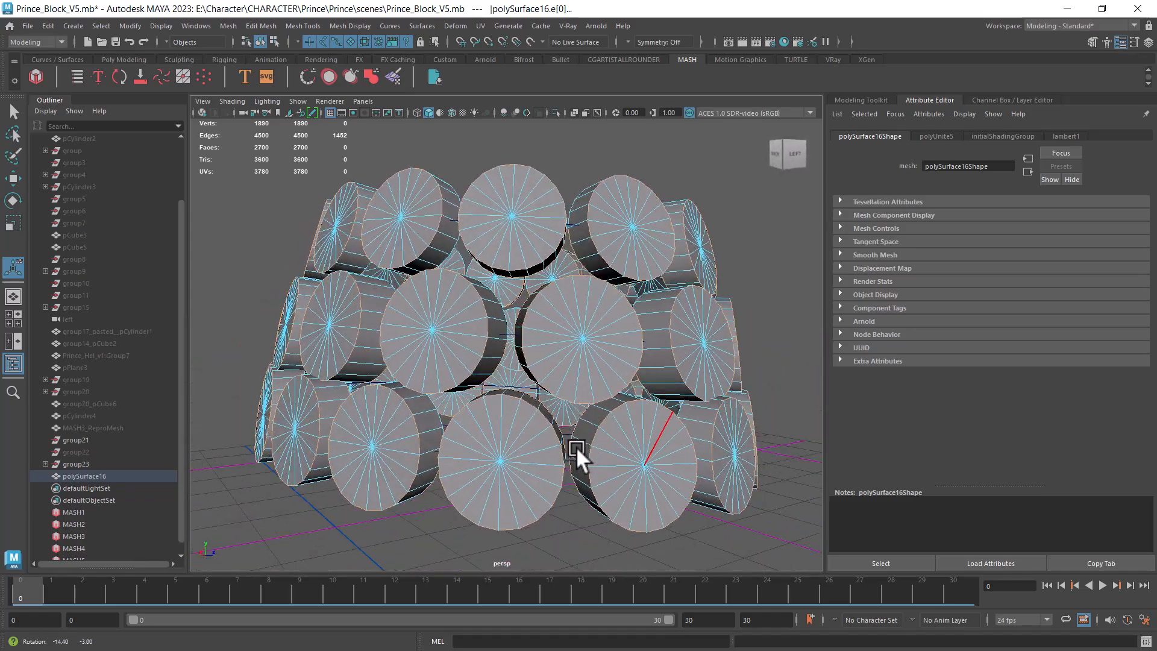
{"action": "left_click_drag", "start_coordinate": [513, 475], "coordinate": [436, 454], "text": "alt"}
{"action": "right_click_drag", "start_coordinate": [436, 453], "coordinate": [500, 361], "text": "alt"}
- Try beveling the selected rim edges, inspect the right-side scales for gaps, and undo the bevel
{"action": "right_click_drag", "start_coordinate": [660, 314], "coordinate": [779, 371], "text": "shift"}
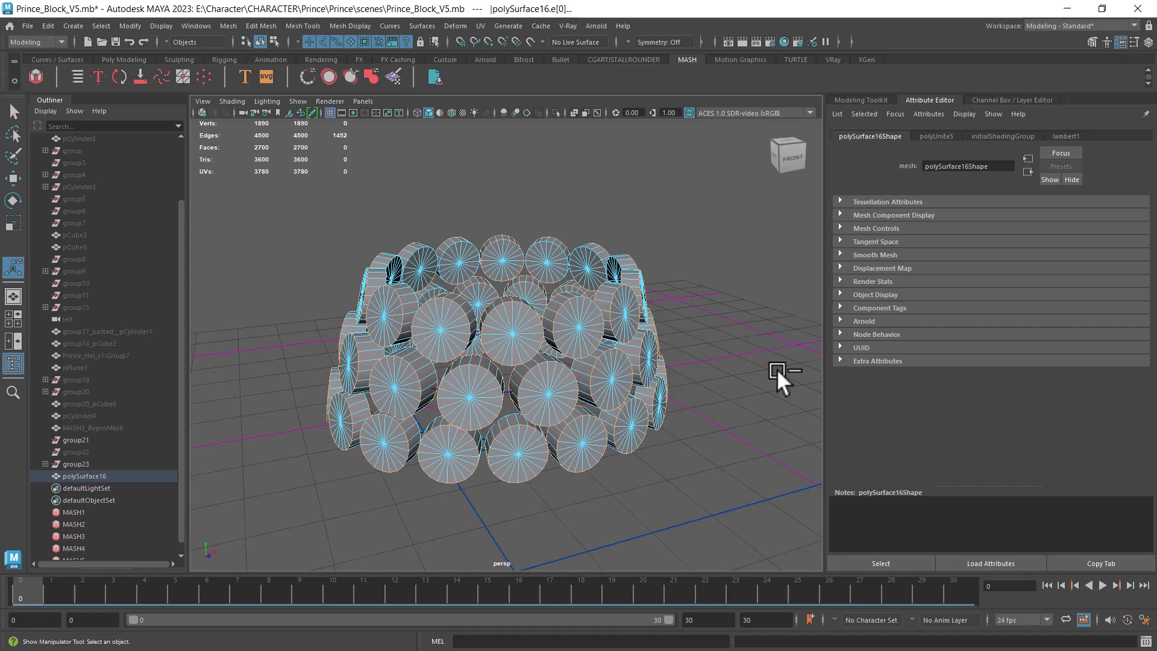
{"action": "right_click_drag", "start_coordinate": [675, 389], "coordinate": [650, 456], "text": "alt"}
{"action": "right_click_drag", "start_coordinate": [736, 215], "coordinate": [783, 215], "text": "shift"}
{"action": "left_click_drag", "start_coordinate": [675, 325], "coordinate": [563, 509], "text": "alt"}
{"action": "right_click_drag", "start_coordinate": [544, 494], "coordinate": [547, 512], "text": "alt"}
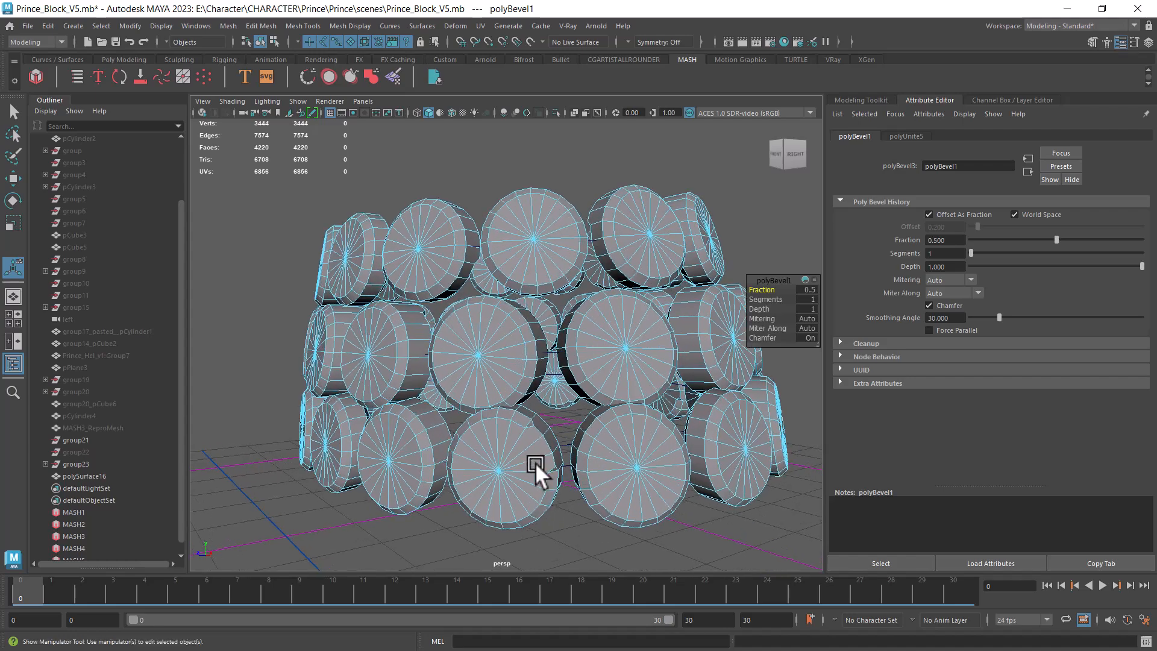
{"action": "right_click_drag", "start_coordinate": [548, 469], "coordinate": [556, 490], "text": "alt"}
{"action": "left_click_drag", "start_coordinate": [556, 491], "coordinate": [458, 447], "text": "alt"}
{"action": "left_click", "coordinate": [408, 418]}
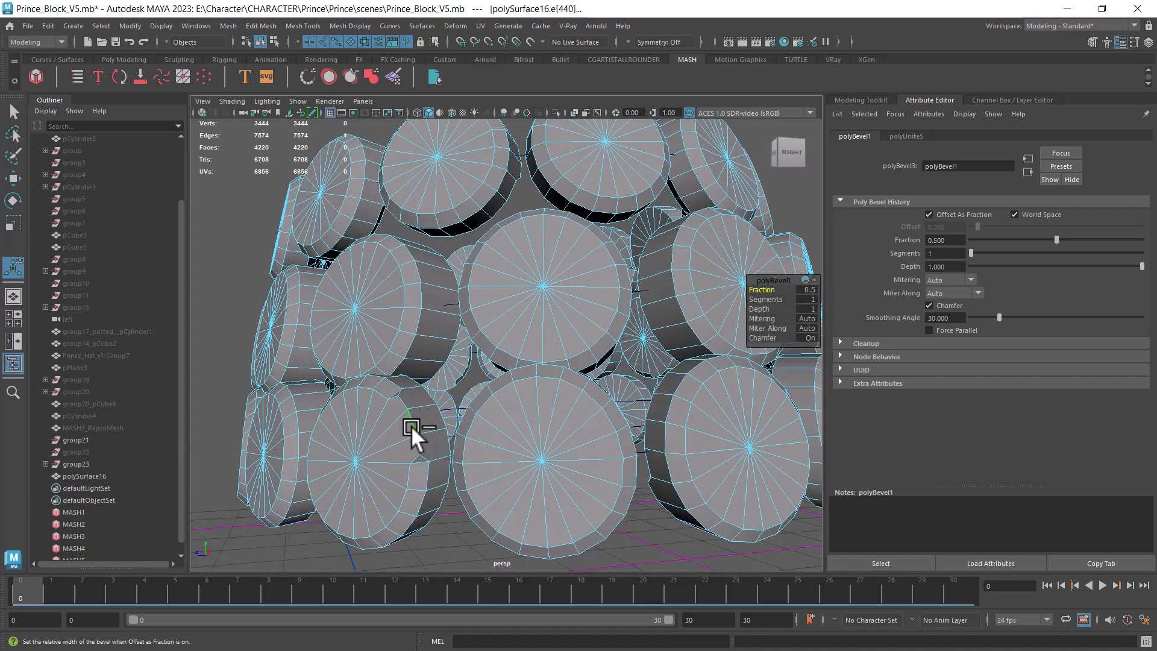
{"action": "key", "text": "ctrl+z"}
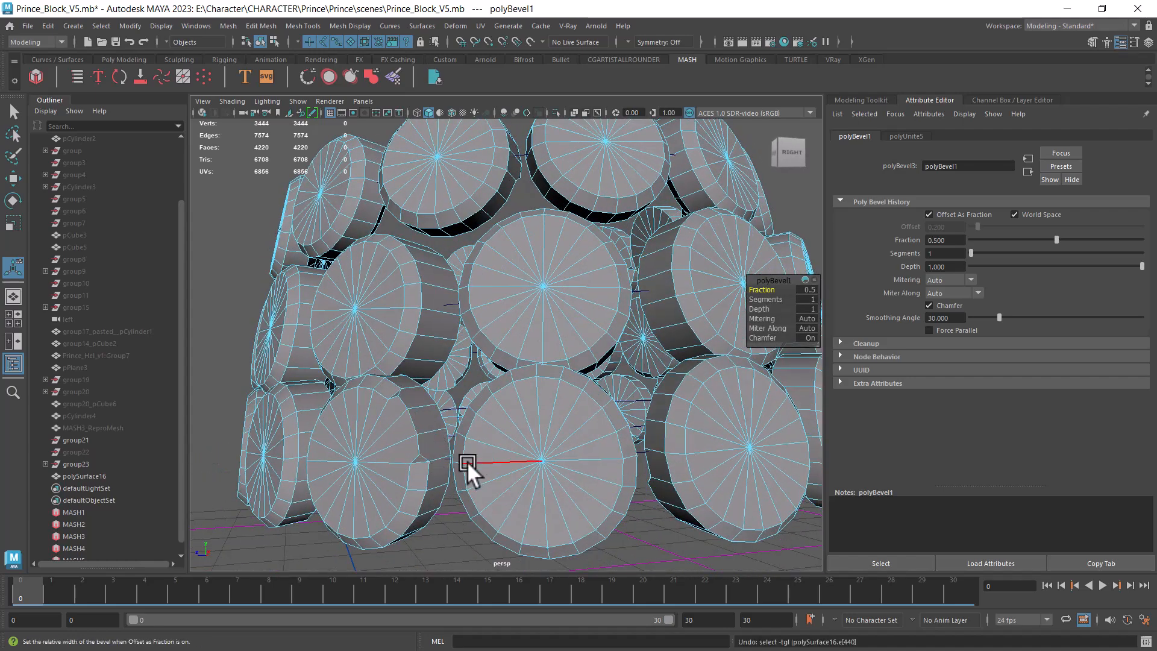
{"action": "key", "text": "ctrl+z"}
- Add the missing rim edges of the lower-row scale on the right side to the selection
{"action": "double_click", "coordinate": [410, 418], "text": "shift"}
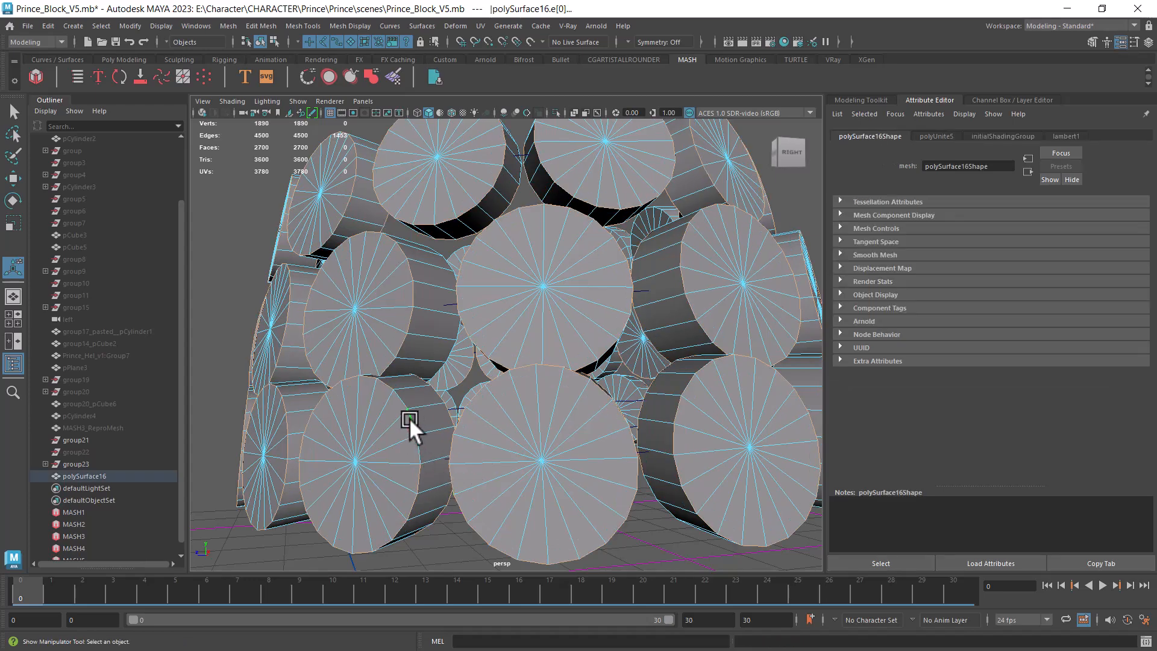
{"action": "right_click_drag", "start_coordinate": [424, 442], "coordinate": [438, 416], "text": "alt"}
{"action": "left_click_drag", "start_coordinate": [438, 416], "coordinate": [555, 434], "text": "alt"}
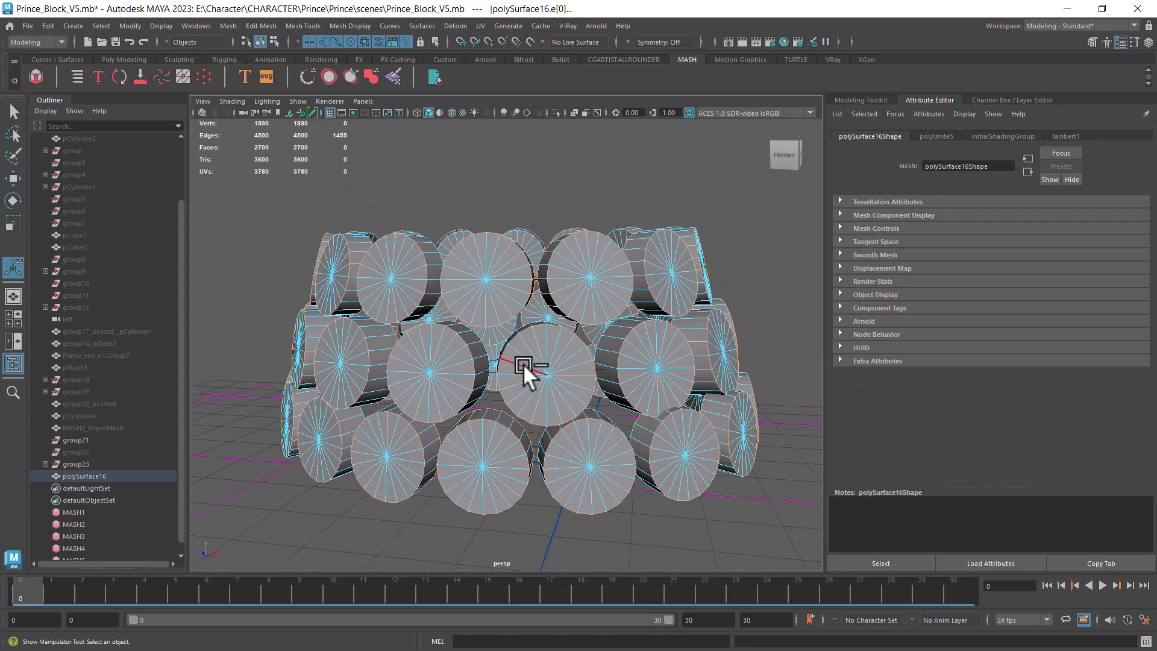
- Try beveling the extended rim edge selection, inspect the scales all around, and undo the bevel
{"action": "right_click_drag", "start_coordinate": [692, 503], "coordinate": [743, 414], "text": "shift"}
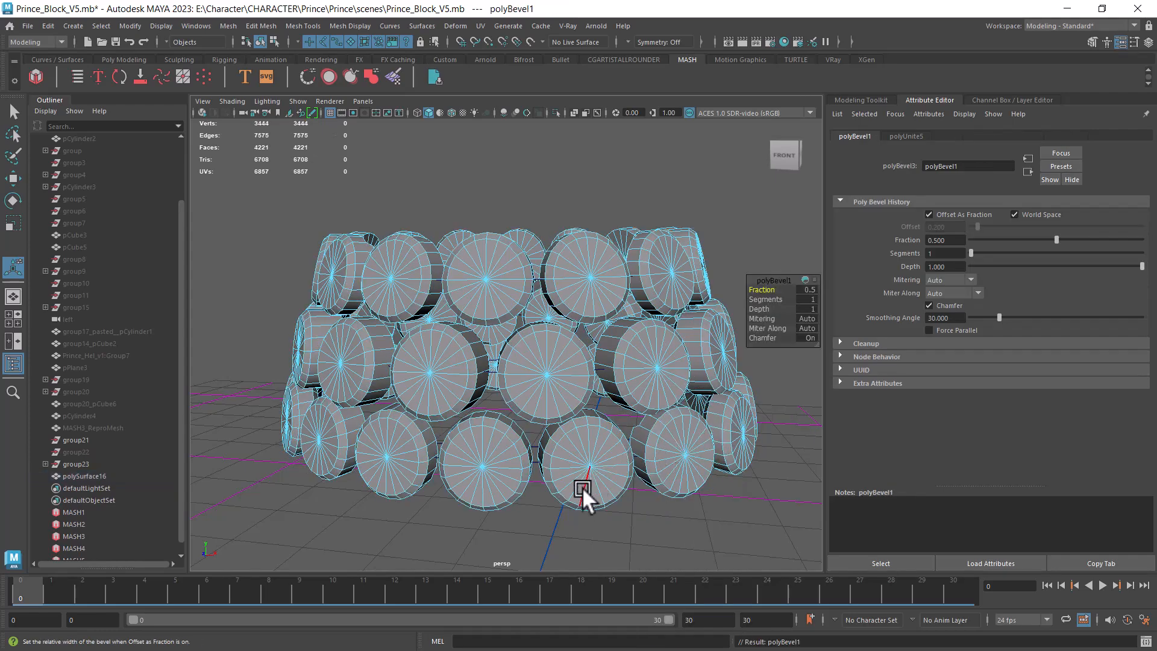
{"action": "left_click_drag", "start_coordinate": [619, 493], "coordinate": [1080, 494], "text": "alt"}
{"action": "mouse_move", "coordinate": [679, 494]}
{"action": "left_mouse_down", "text": "alt"}
{"action": "mouse_move", "coordinate": [653, 495]}
{"action": "mouse_move", "coordinate": [674, 500]}
{"action": "left_mouse_up", "text": "alt"}
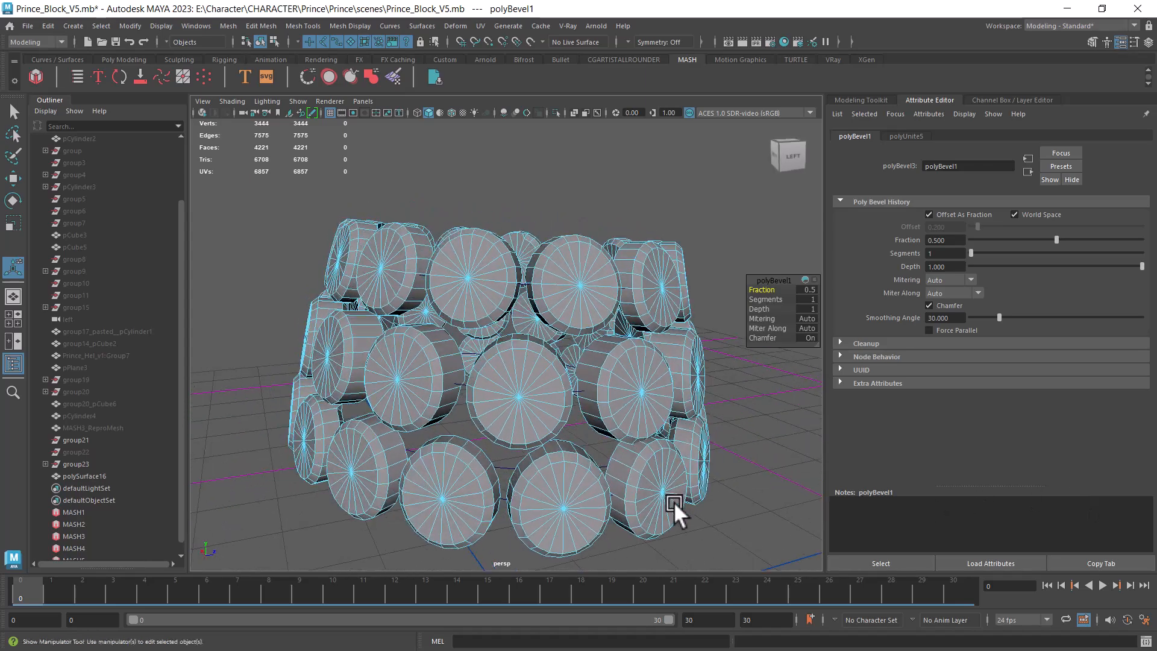
{"action": "right_click_drag", "start_coordinate": [674, 500], "coordinate": [627, 495], "text": "alt"}
{"action": "mouse_move", "coordinate": [627, 496]}
{"action": "left_mouse_down", "text": "alt"}
{"action": "mouse_move", "coordinate": [632, 512]}
{"action": "mouse_move", "coordinate": [750, 498]}
{"action": "mouse_move", "coordinate": [631, 493]}
{"action": "mouse_move", "coordinate": [646, 498]}
{"action": "left_mouse_up", "text": "alt"}
{"action": "key", "text": "ctrl+z"}
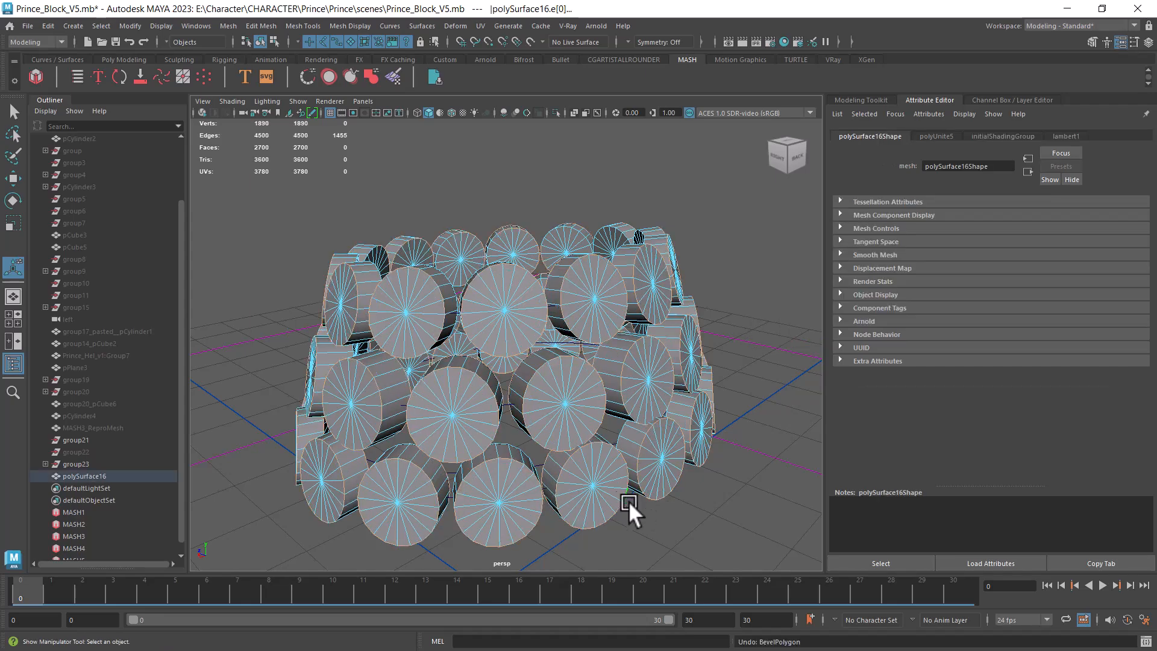
- Add the missing inner-side rim edge loops of the scales on the far part of the ring to the selection
{"action": "right_click_drag", "start_coordinate": [634, 501], "coordinate": [654, 501], "text": "alt"}
{"action": "middle_click_drag", "start_coordinate": [655, 502], "coordinate": [582, 453], "text": "alt"}
{"action": "left_click_drag", "start_coordinate": [583, 453], "coordinate": [714, 450], "text": "alt"}
{"action": "right_click_drag", "start_coordinate": [333, 357], "coordinate": [466, 416], "text": "alt"}
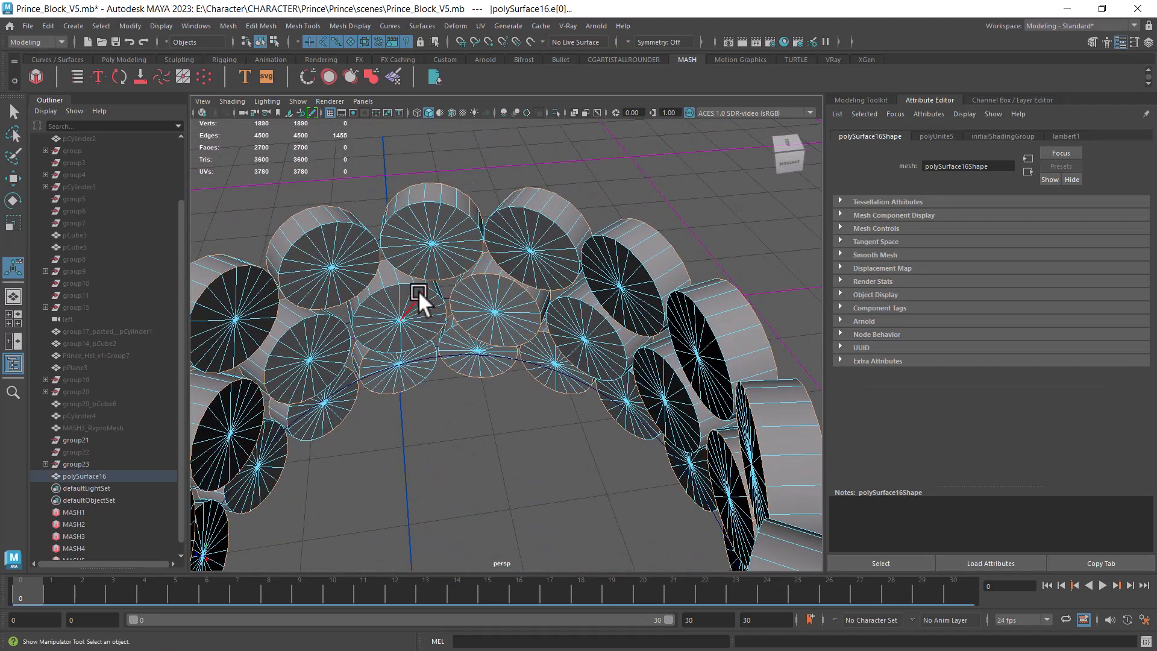
{"action": "double_click", "coordinate": [378, 288], "text": "shift"}
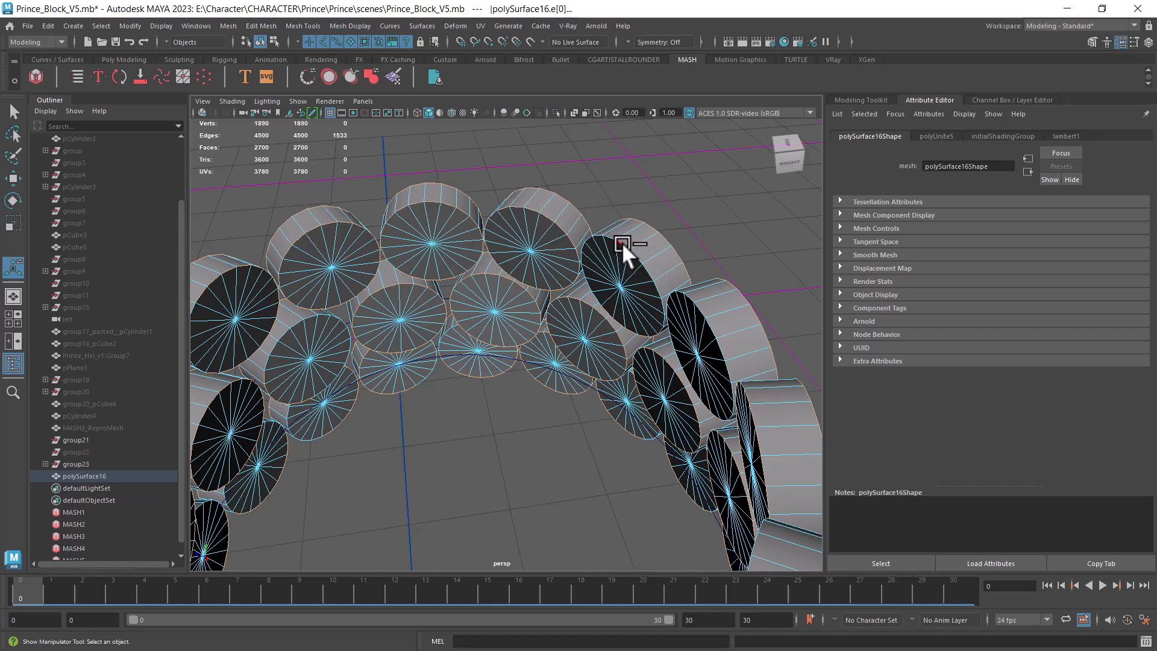
{"action": "left_click_drag", "start_coordinate": [620, 316], "coordinate": [605, 229], "text": "alt"}
{"action": "double_click", "coordinate": [606, 232], "text": "shift"}
{"action": "middle_click_drag", "start_coordinate": [663, 296], "coordinate": [530, 325], "text": "alt"}
{"action": "left_click_drag", "start_coordinate": [530, 325], "coordinate": [481, 307], "text": "alt"}
{"action": "middle_click_drag", "start_coordinate": [582, 379], "coordinate": [505, 332], "text": "alt"}
{"action": "double_click", "coordinate": [534, 267], "text": "shift"}
- Extend the edge selection with the unselected inner rim loops of the neighbouring scales further around the ring
{"action": "left_click_drag", "start_coordinate": [534, 268], "coordinate": [617, 258], "text": "alt"}
{"action": "double_click", "coordinate": [601, 265], "text": "shift"}
{"action": "left_click_drag", "start_coordinate": [657, 321], "coordinate": [681, 326], "text": "alt"}
{"action": "double_click", "coordinate": [515, 267], "text": "shift"}
{"action": "middle_click_drag", "start_coordinate": [681, 326], "coordinate": [524, 320], "text": "alt"}
{"action": "right_click_drag", "start_coordinate": [523, 319], "coordinate": [524, 343], "text": "alt"}
{"action": "double_click", "coordinate": [438, 227], "text": "shift"}
{"action": "left_click_drag", "start_coordinate": [467, 230], "coordinate": [596, 293], "text": "alt"}
{"action": "double_click", "coordinate": [556, 225], "text": "shift"}
{"action": "left_click_drag", "start_coordinate": [555, 224], "coordinate": [412, 338], "text": "alt"}
{"action": "double_click", "coordinate": [424, 326], "text": "shift"}
- Check the remaining scales from inside the ring and add their last unselected rim edges to the selection
{"action": "left_click_drag", "start_coordinate": [471, 403], "coordinate": [605, 380], "text": "alt"}
{"action": "middle_click_drag", "start_coordinate": [605, 380], "coordinate": [471, 356], "text": "alt"}
{"action": "left_click_drag", "start_coordinate": [472, 356], "coordinate": [696, 316], "text": "alt"}
{"action": "middle_click_drag", "start_coordinate": [696, 316], "coordinate": [399, 342], "text": "alt"}
{"action": "middle_click_drag", "start_coordinate": [511, 353], "coordinate": [525, 301], "text": "alt"}
{"action": "right_click_drag", "start_coordinate": [524, 301], "coordinate": [557, 335], "text": "alt"}
{"action": "left_click_drag", "start_coordinate": [558, 334], "coordinate": [663, 350], "text": "alt"}
{"action": "middle_click_drag", "start_coordinate": [663, 349], "coordinate": [573, 316], "text": "alt"}
{"action": "right_click_drag", "start_coordinate": [572, 315], "coordinate": [625, 338], "text": "alt"}
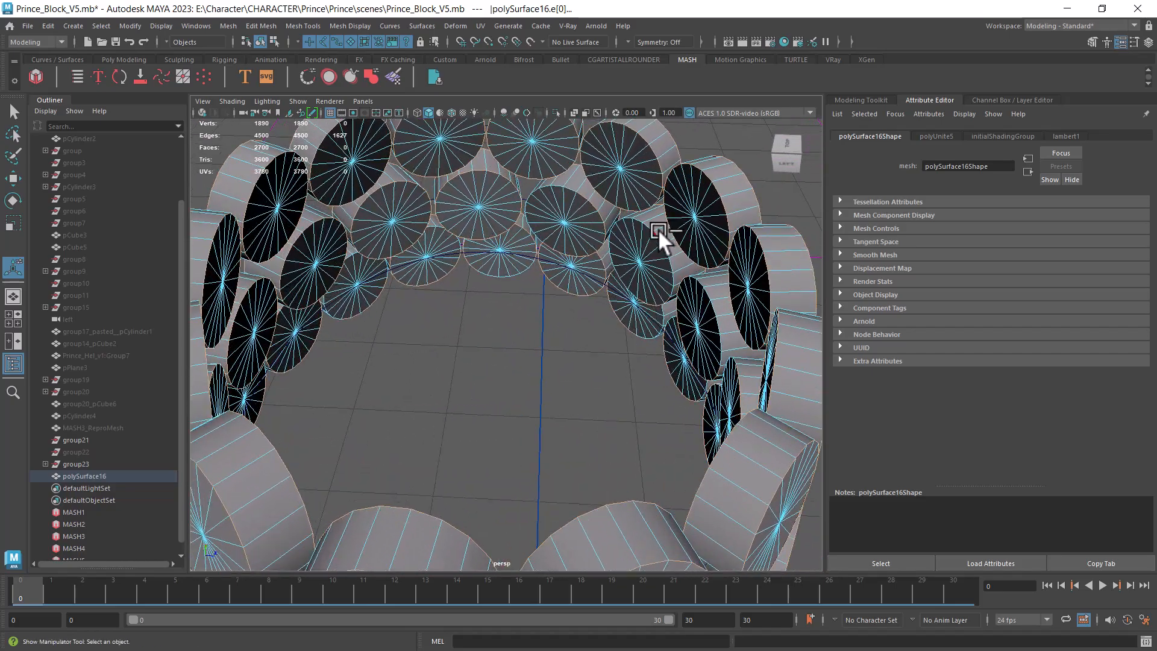
{"action": "left_click_drag", "start_coordinate": [559, 217], "coordinate": [272, 251], "text": "alt"}
{"action": "left_click_drag", "start_coordinate": [433, 209], "coordinate": [424, 269], "text": "alt"}
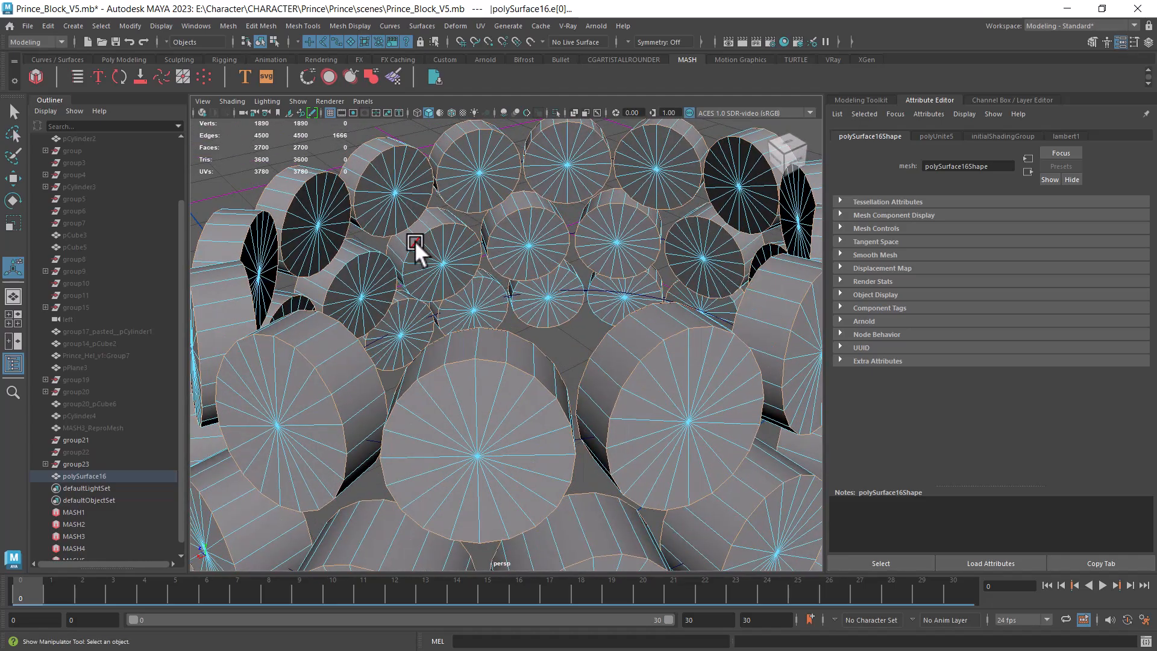
{"action": "mouse_move", "coordinate": [341, 267]}
{"action": "left_mouse_down", "text": "alt"}
{"action": "mouse_move", "coordinate": [416, 278]}
{"action": "mouse_move", "coordinate": [310, 263]}
{"action": "mouse_move", "coordinate": [148, 275]}
{"action": "mouse_move", "coordinate": [248, 292]}
{"action": "mouse_move", "coordinate": [479, 279]}
{"action": "mouse_move", "coordinate": [357, 273]}
{"action": "left_mouse_up", "text": "alt"}
{"action": "scroll", "coordinate": [450, 328], "scroll_direction": "down", "scroll_amount": 8}
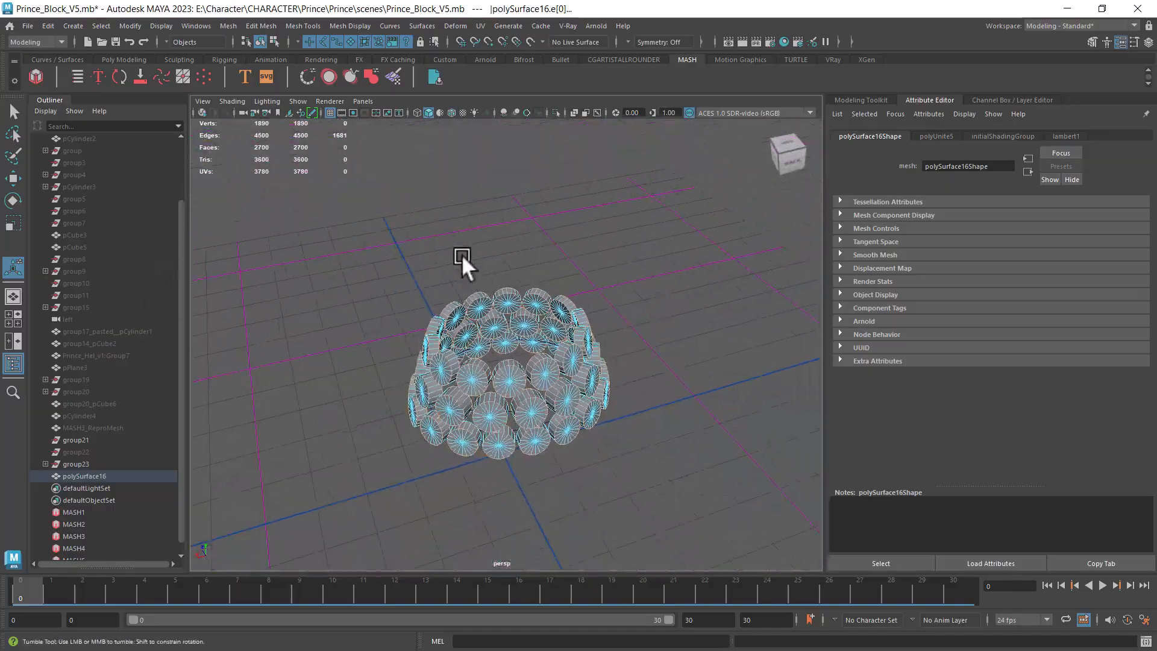
- Bevel all selected scale rim edges with 3 segments
{"action": "left_click_drag", "start_coordinate": [465, 266], "coordinate": [452, 224], "text": "alt"}
{"action": "scroll", "coordinate": [519, 330], "scroll_direction": "up", "scroll_amount": 7}
{"action": "middle_click_drag", "start_coordinate": [753, 370], "coordinate": [664, 277], "text": "alt"}
{"action": "right_click_drag", "start_coordinate": [699, 218], "coordinate": [753, 219], "text": "shift"}
{"action": "left_click", "coordinate": [811, 299]}
{"action": "type", "text": "3"}
{"action": "key", "text": "Return"}
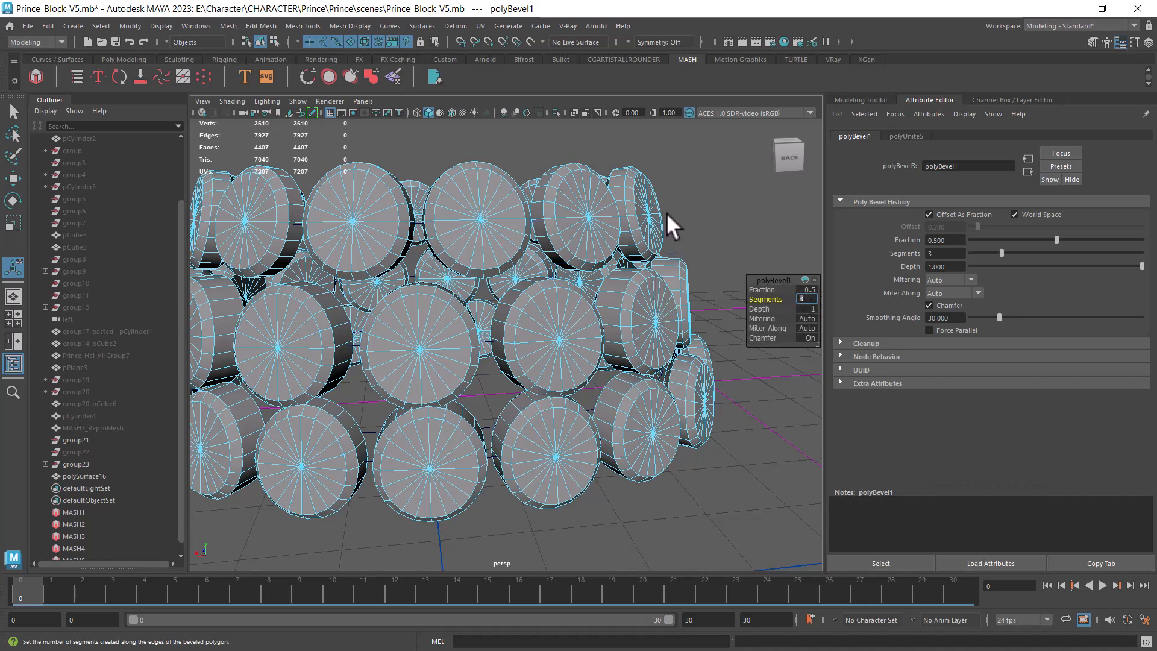
- Inspect the beveled rims up close and set the bevel's segments to 4
{"action": "left_click_drag", "start_coordinate": [675, 194], "coordinate": [633, 202], "text": "alt"}
{"action": "right_click_drag", "start_coordinate": [633, 202], "coordinate": [816, 305], "text": "alt"}
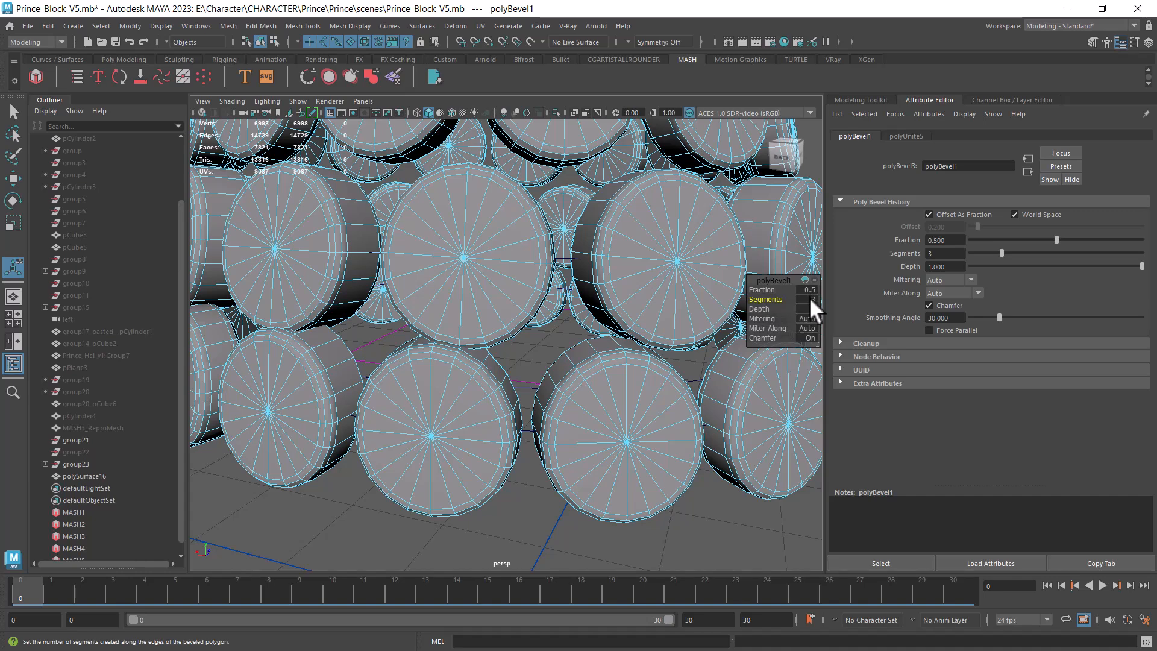
{"action": "left_click", "coordinate": [811, 295]}
{"action": "type", "text": "4"}
{"action": "key", "text": "Return"}
{"action": "right_click_drag", "start_coordinate": [525, 356], "coordinate": [515, 386], "text": "alt"}
{"action": "middle_click_drag", "start_coordinate": [515, 385], "coordinate": [526, 405], "text": "alt"}
{"action": "right_click_drag", "start_coordinate": [525, 405], "coordinate": [530, 415], "text": "alt"}
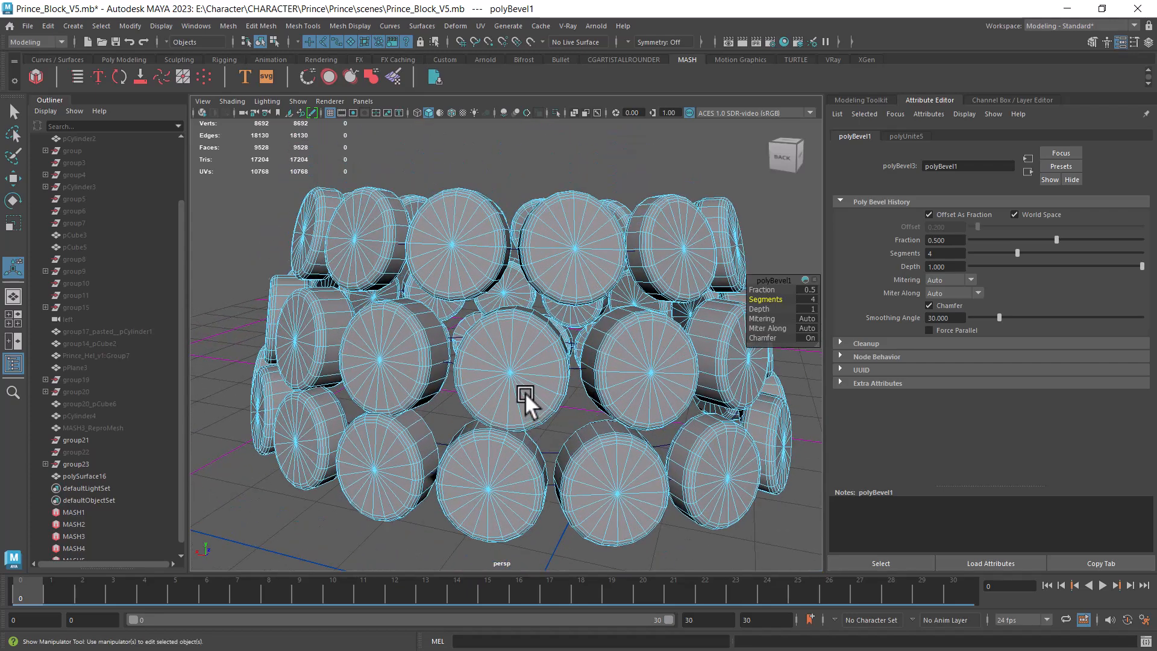
- Reduce the bevel's fraction to narrow the rounded rims of the scales
{"action": "middle_click_drag", "start_coordinate": [526, 393], "coordinate": [475, 387], "text": "alt"}
{"action": "left_click", "coordinate": [760, 288]}
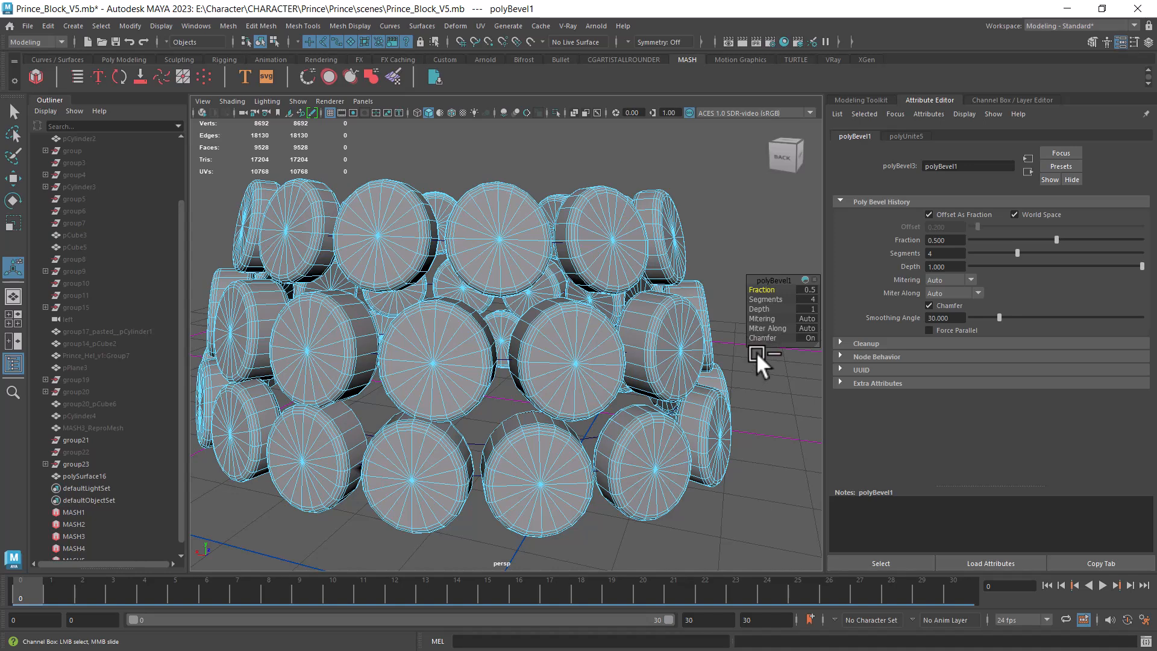
{"action": "middle_click_drag", "start_coordinate": [762, 353], "coordinate": [766, 357]}
{"action": "middle_click_drag", "start_coordinate": [809, 288], "coordinate": [821, 314]}
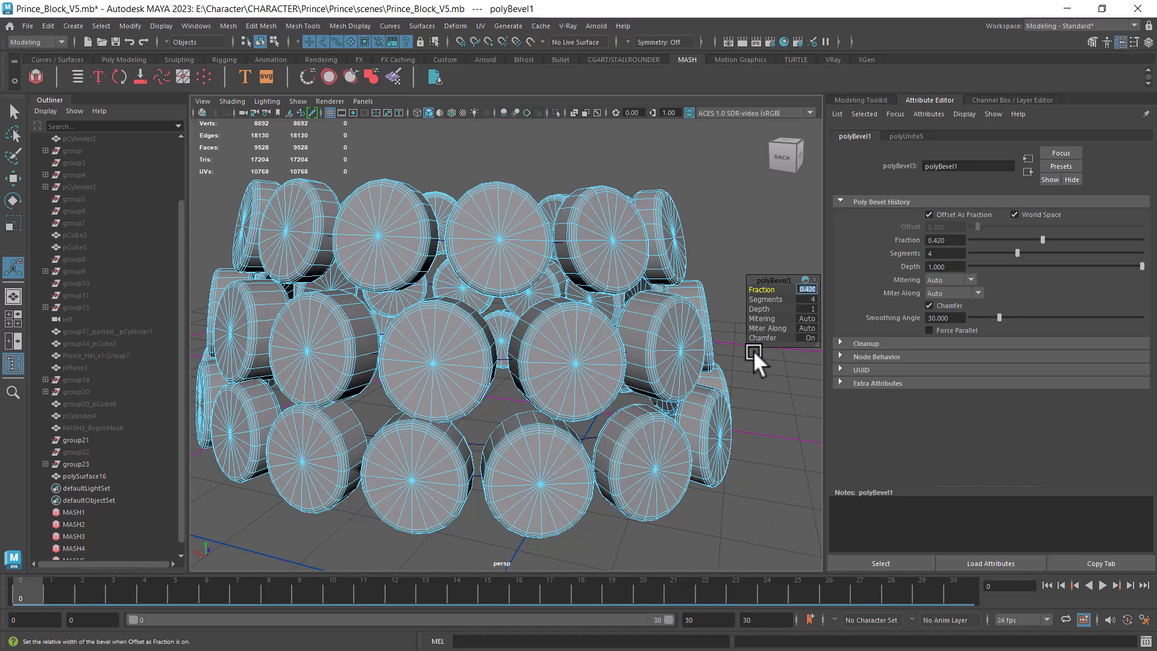
{"action": "type", "text": "3"}
{"action": "key", "text": "Return"}
- Return to object mode and select the whole beveled scale mesh
{"action": "scroll", "coordinate": [719, 428], "scroll_direction": "down", "scroll_amount": 4}
{"action": "key", "text": "w"}
{"action": "right_click_drag", "start_coordinate": [563, 277], "coordinate": [697, 205]}
{"action": "left_click", "coordinate": [693, 209]}
{"action": "left_click", "coordinate": [541, 299]}
{"action": "scroll", "coordinate": [559, 302], "scroll_direction": "down", "scroll_amount": 4}
{"action": "scroll", "coordinate": [559, 302], "scroll_direction": "up", "scroll_amount": 3}
{"action": "left_click_drag", "start_coordinate": [559, 303], "coordinate": [635, 432], "text": "alt"}
{"action": "right_click_drag", "start_coordinate": [635, 431], "coordinate": [663, 457], "text": "alt"}
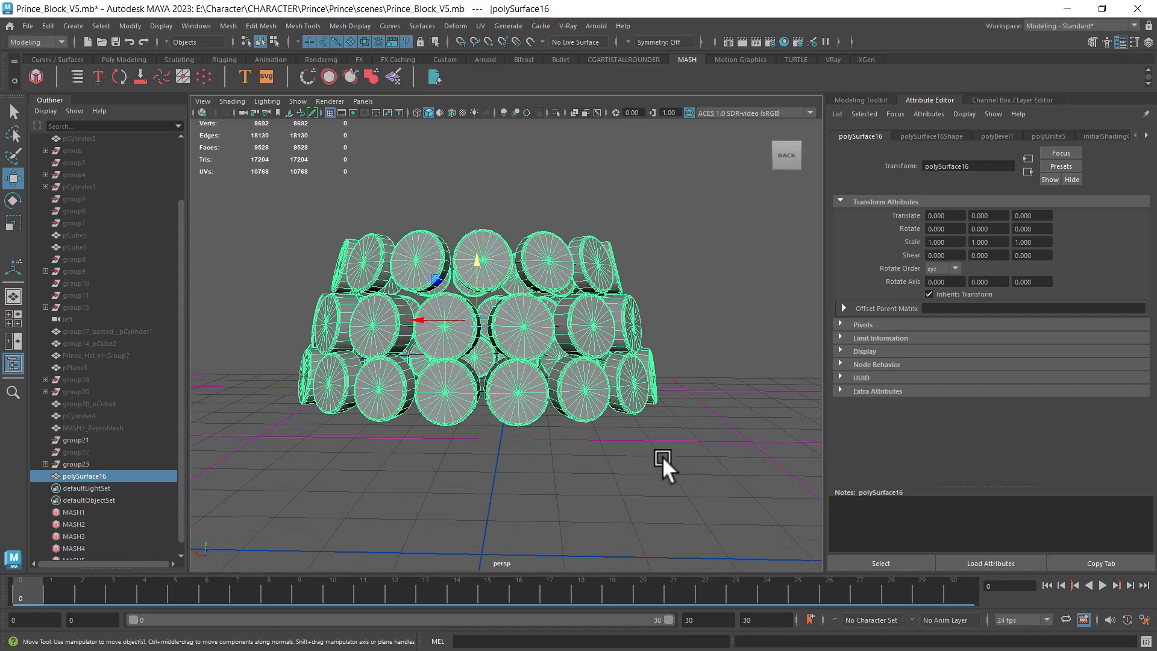
{"action": "left_click", "coordinate": [663, 457]}
{"action": "left_click", "coordinate": [579, 404]}
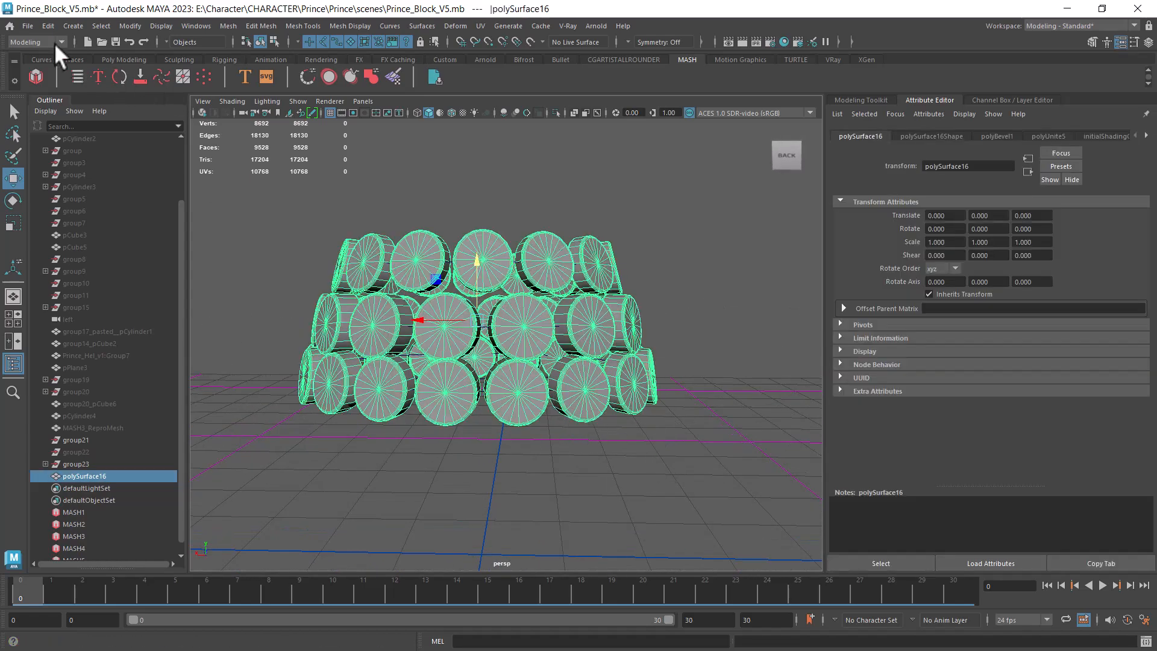
- Export the selected scale mesh as Prince_cloth_v1.obj to the E:\Character\CHARACTER\Prince\Prince\scenes folder
{"action": "left_click", "coordinate": [28, 26]}
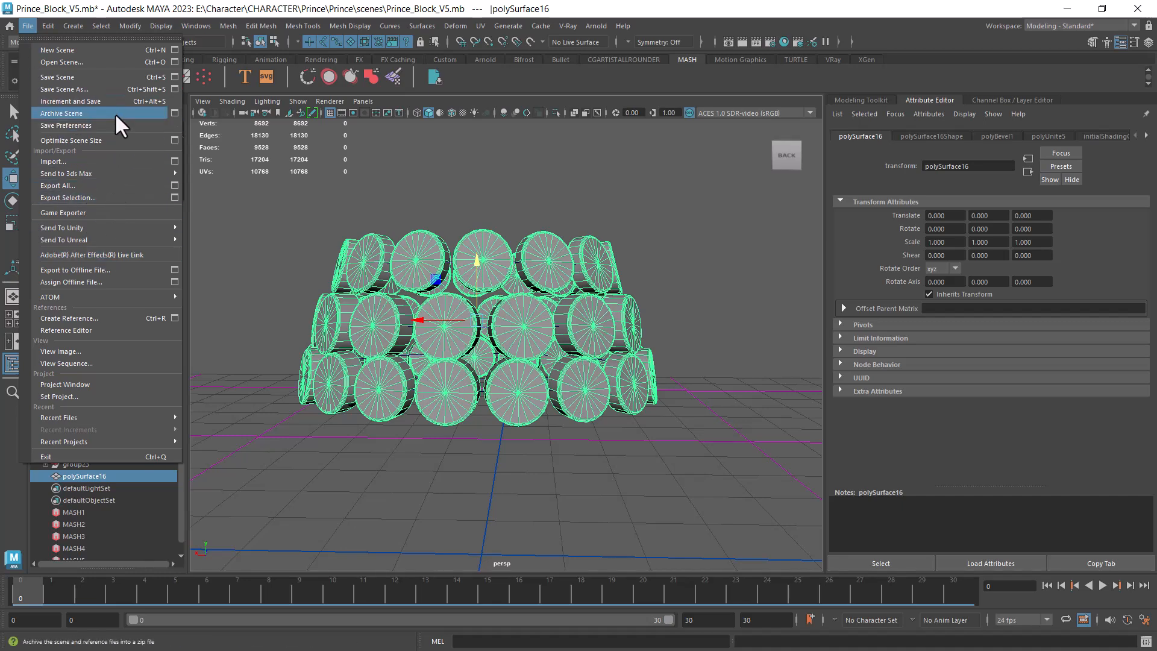
{"action": "left_click", "coordinate": [106, 198]}
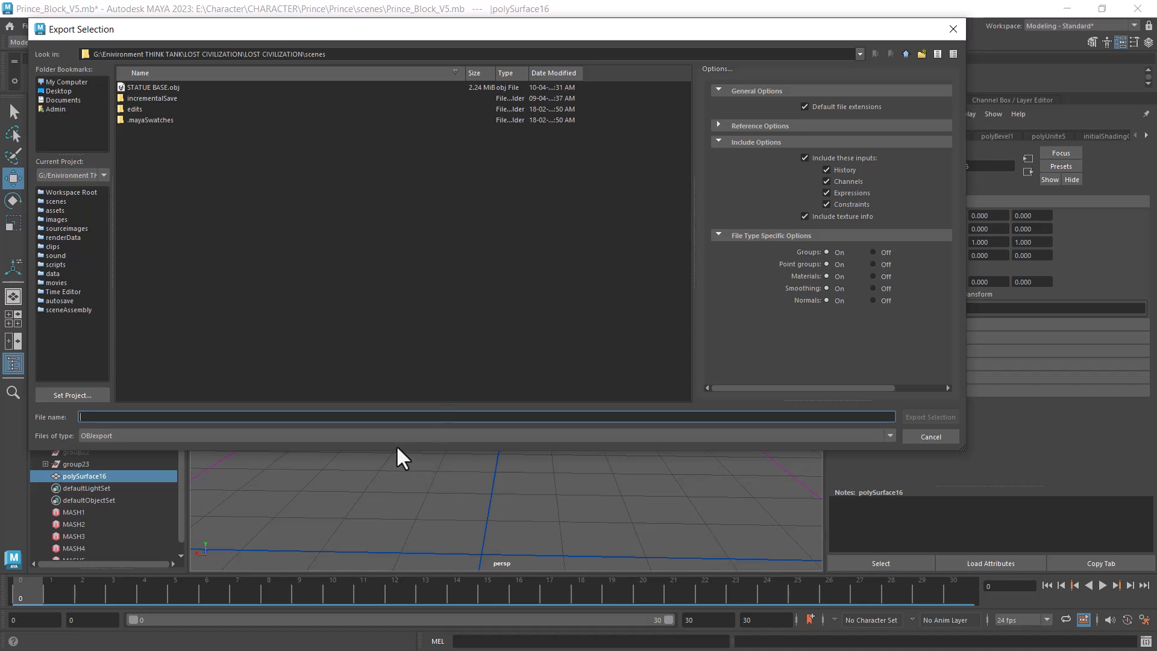
{"action": "key", "text": "Return"}
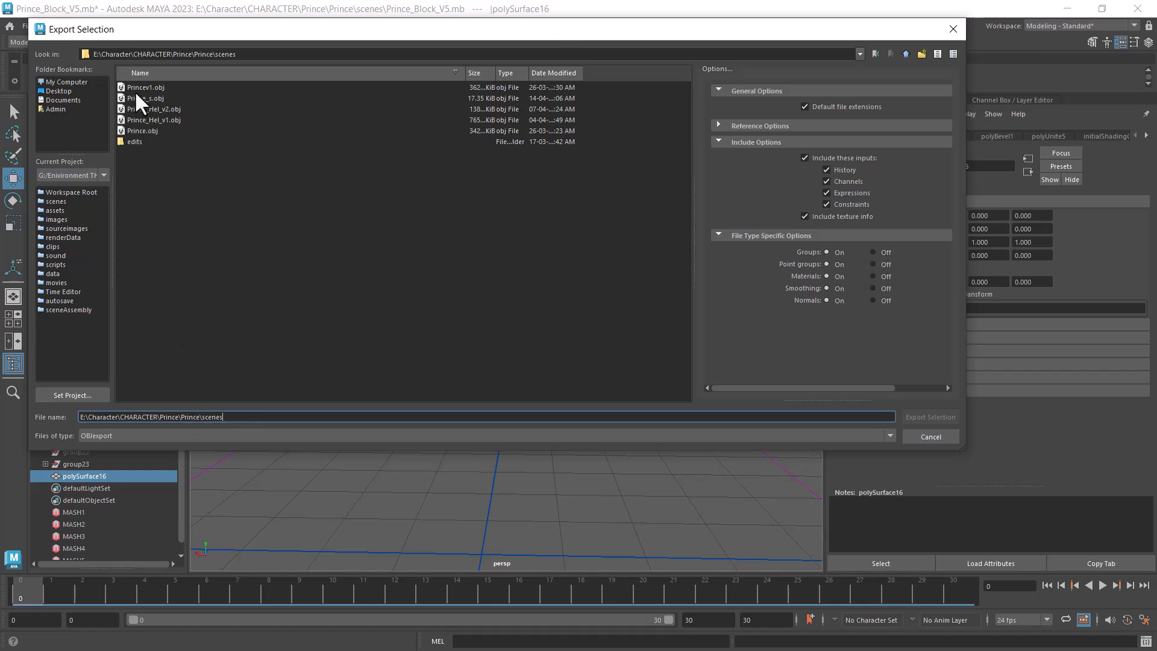
{"action": "left_click", "coordinate": [142, 109]}
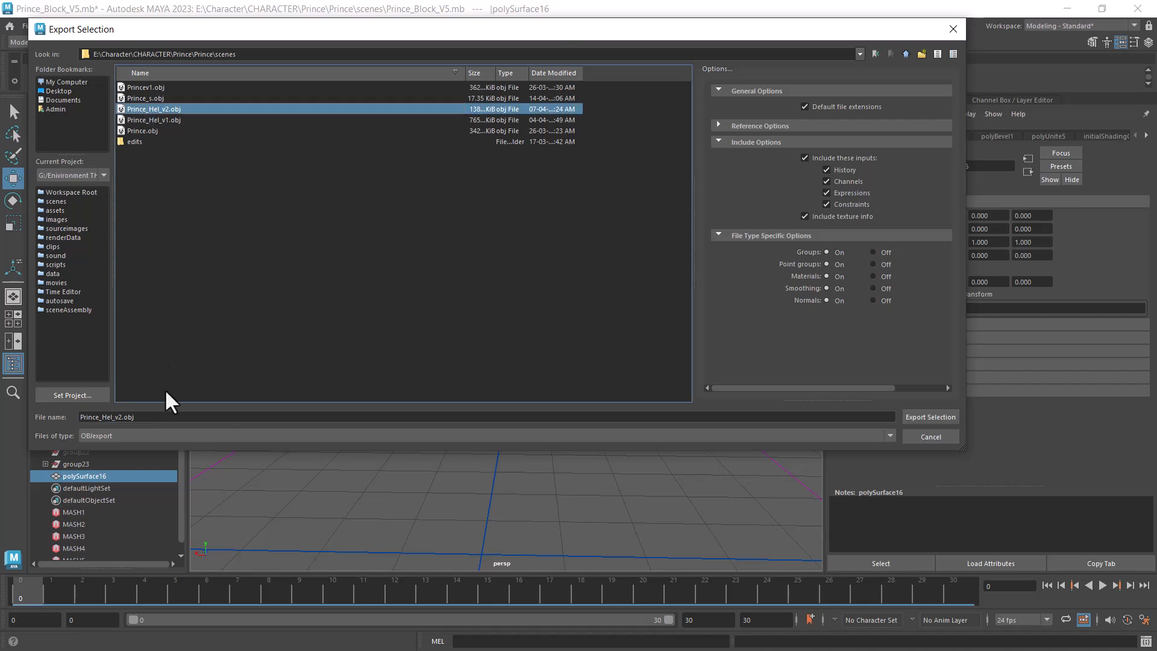
{"action": "left_click", "coordinate": [123, 417]}
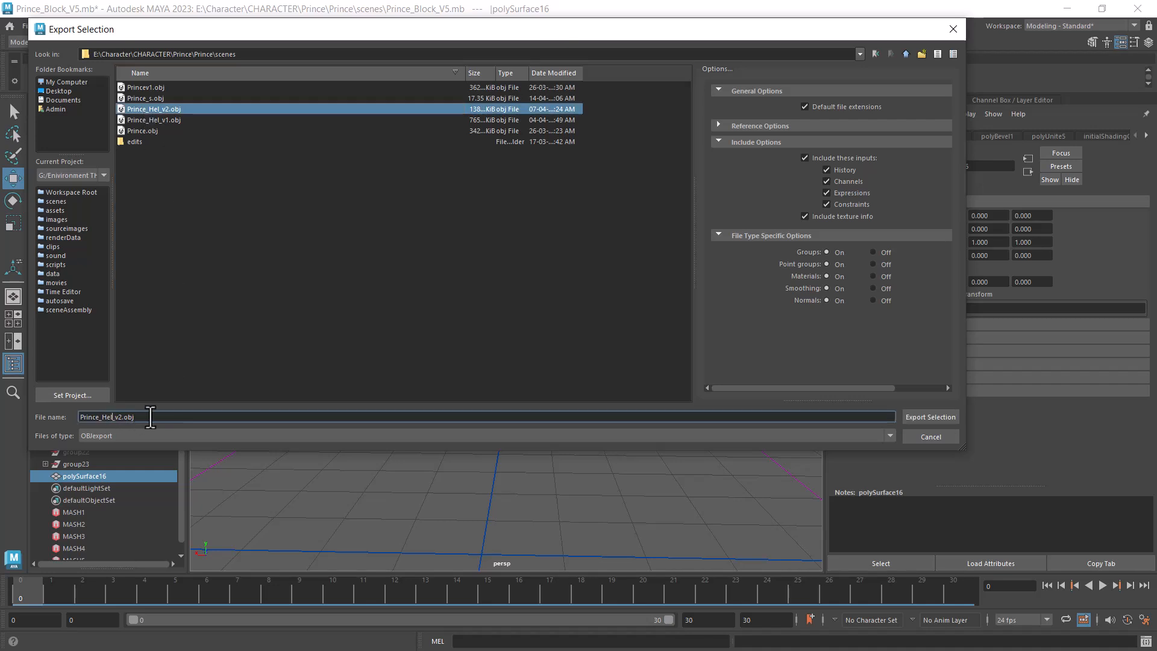
{"action": "key", "text": "BackSpace"}
{"action": "key", "text": "BackSpace"}
{"action": "key", "text": "BackSpace"}
{"action": "type", "text": "clo"}
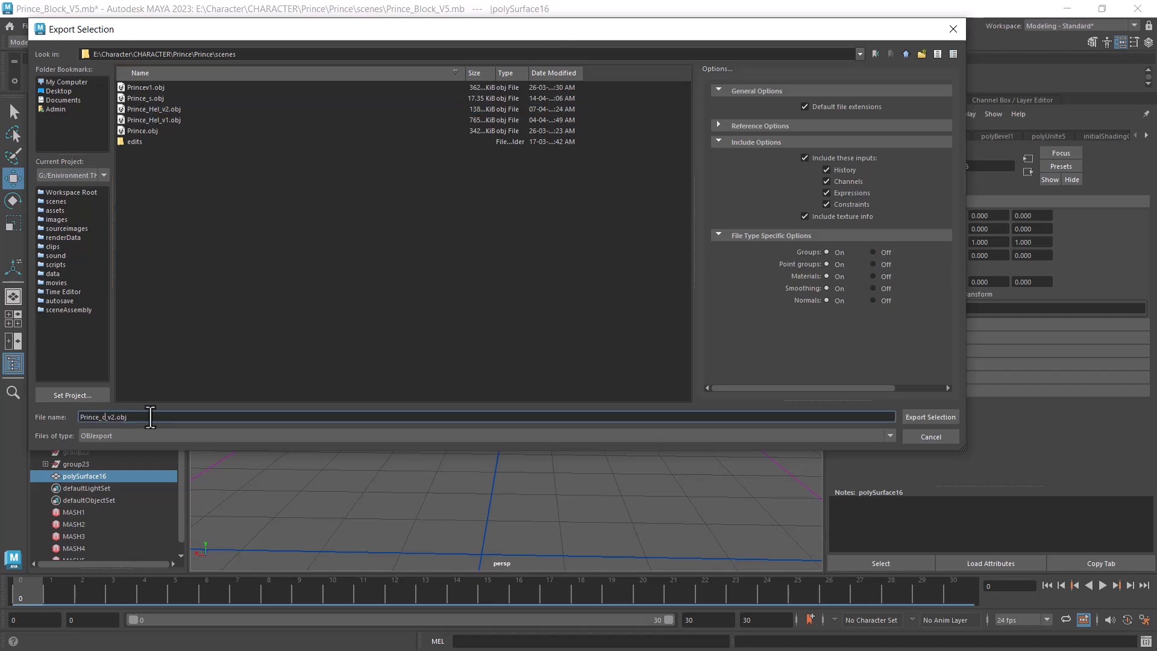
{"action": "type", "text": "th"}
{"action": "key", "text": "Return"}
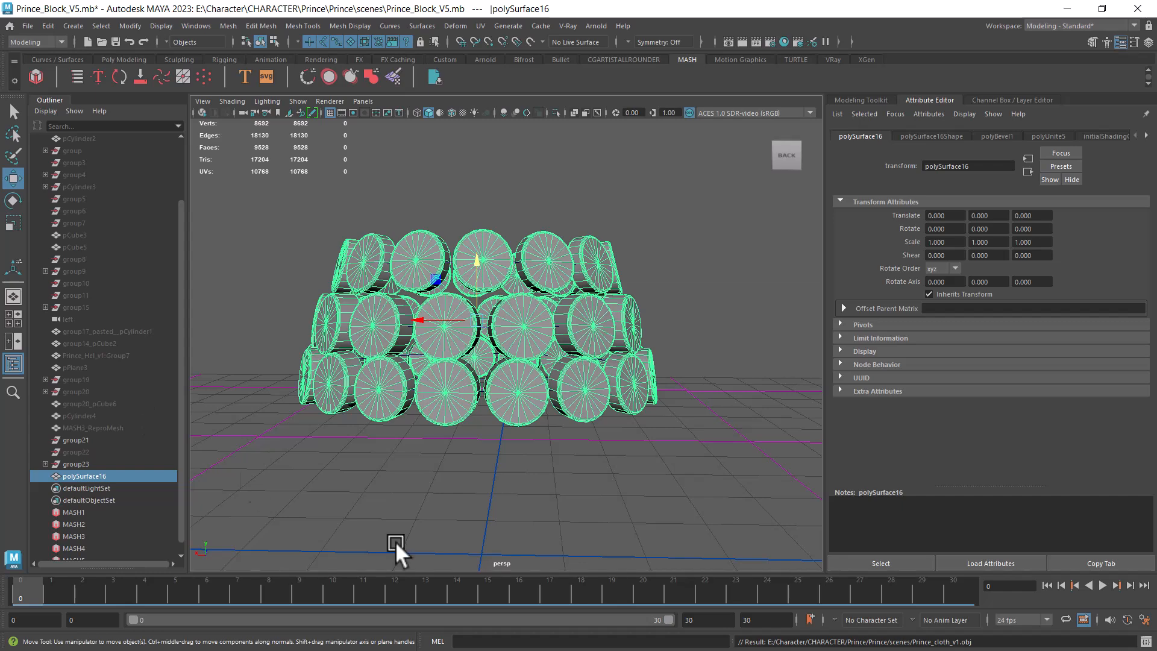
- Switch to ZBrush and delete the three old Princev4_2 scale row subtools from the prince's skirt
{"action": "left_click", "coordinate": [562, 518]}
{"action": "key", "text": "super"}
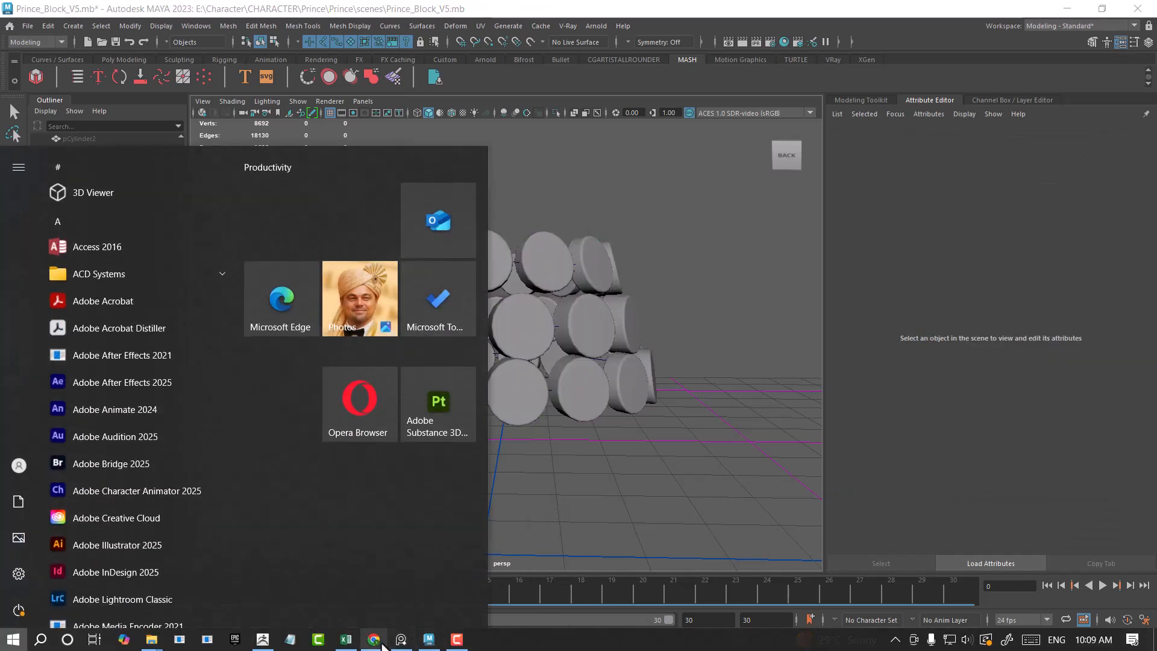
{"action": "left_click", "coordinate": [263, 639]}
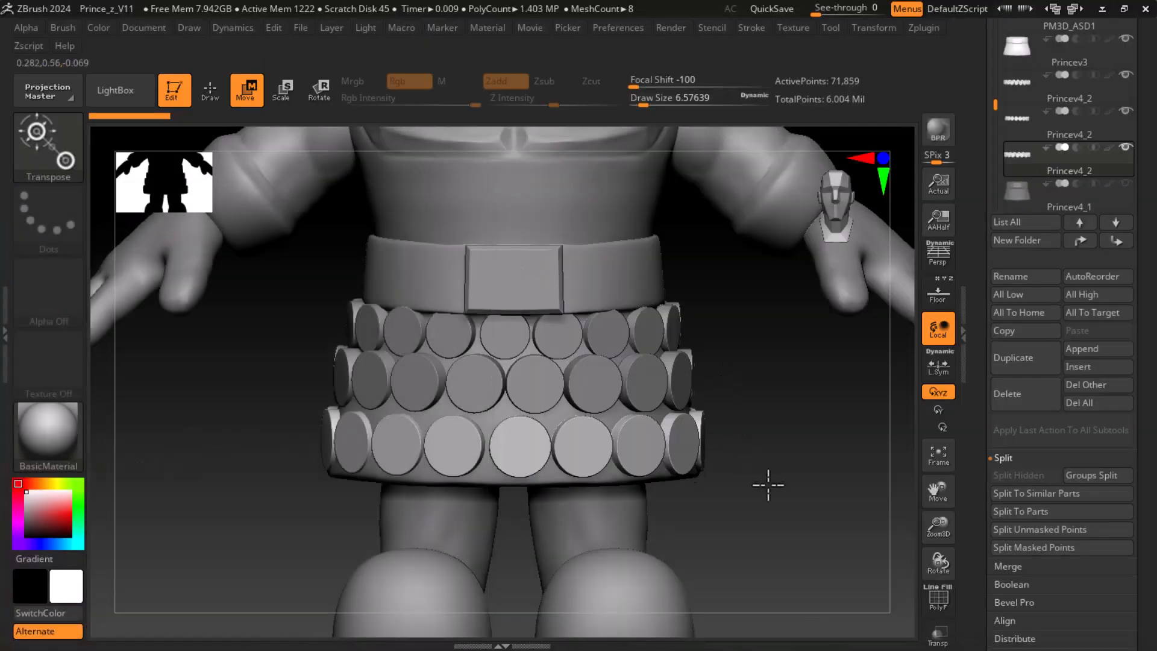
{"action": "right_click_drag", "start_coordinate": [769, 485], "coordinate": [769, 469], "text": "ctrl"}
{"action": "left_click", "coordinate": [1019, 85]}
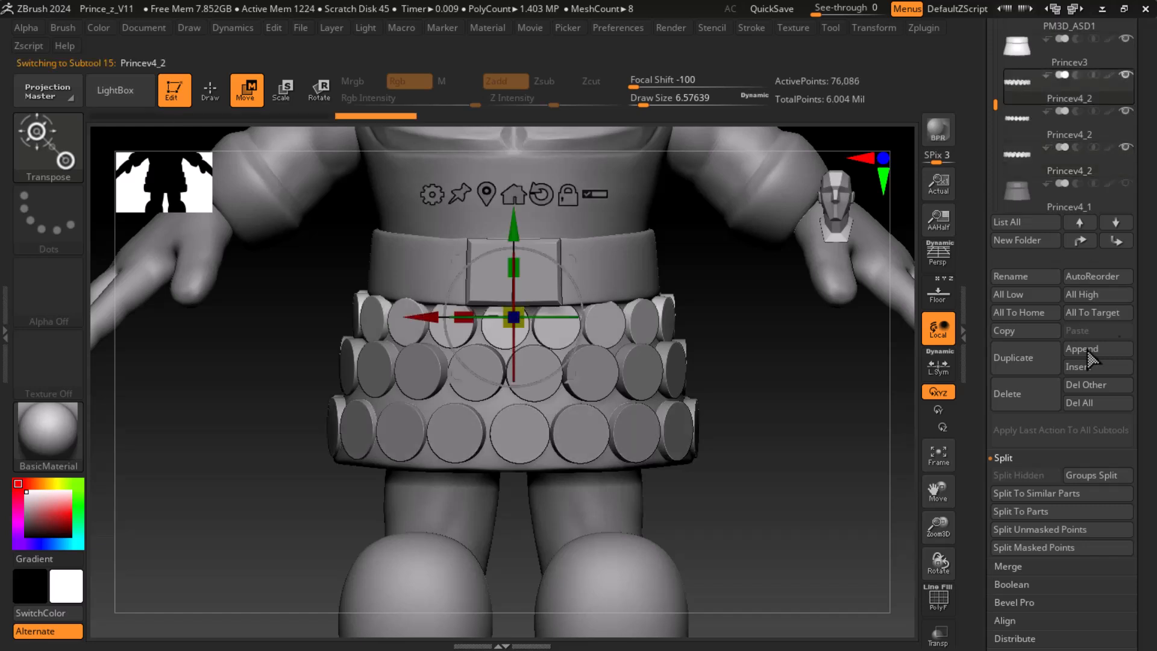
{"action": "left_click", "coordinate": [1027, 389]}
{"action": "left_click", "coordinate": [890, 424]}
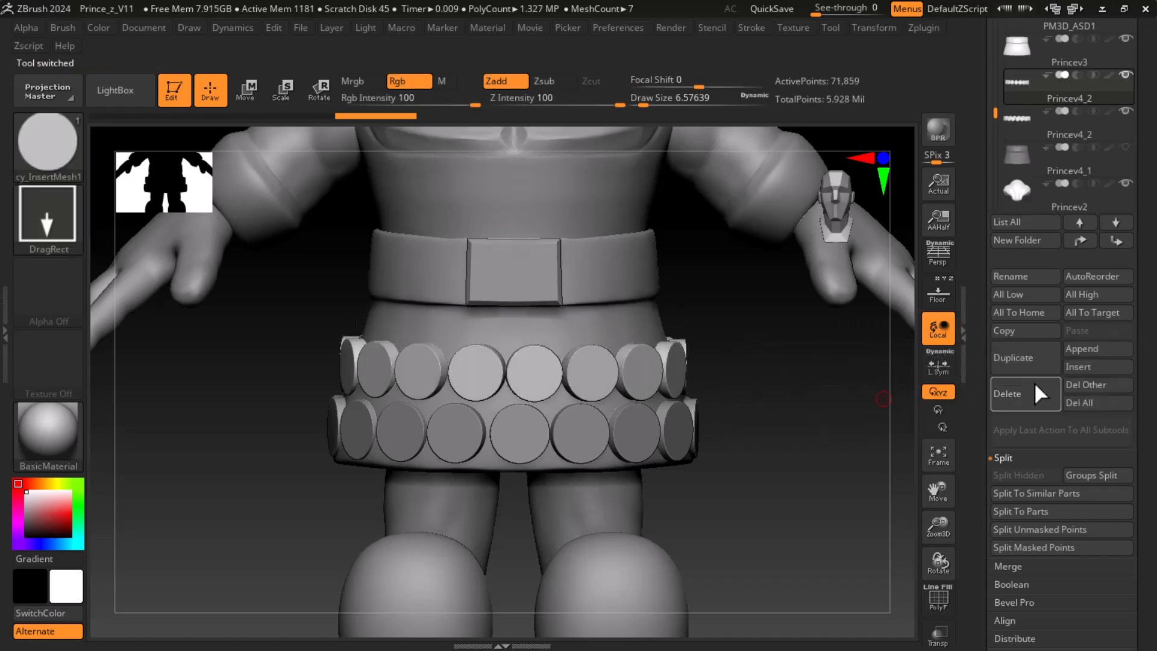
{"action": "left_click", "coordinate": [1027, 389]}
{"action": "left_click", "coordinate": [886, 425]}
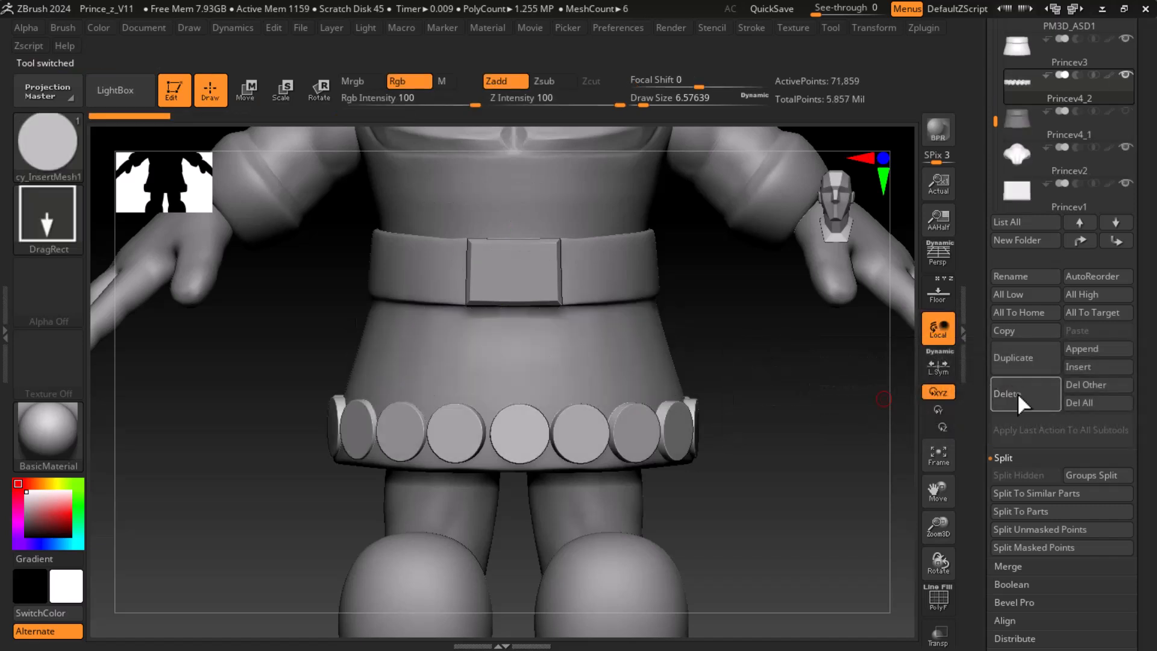
{"action": "left_click", "coordinate": [1017, 393]}
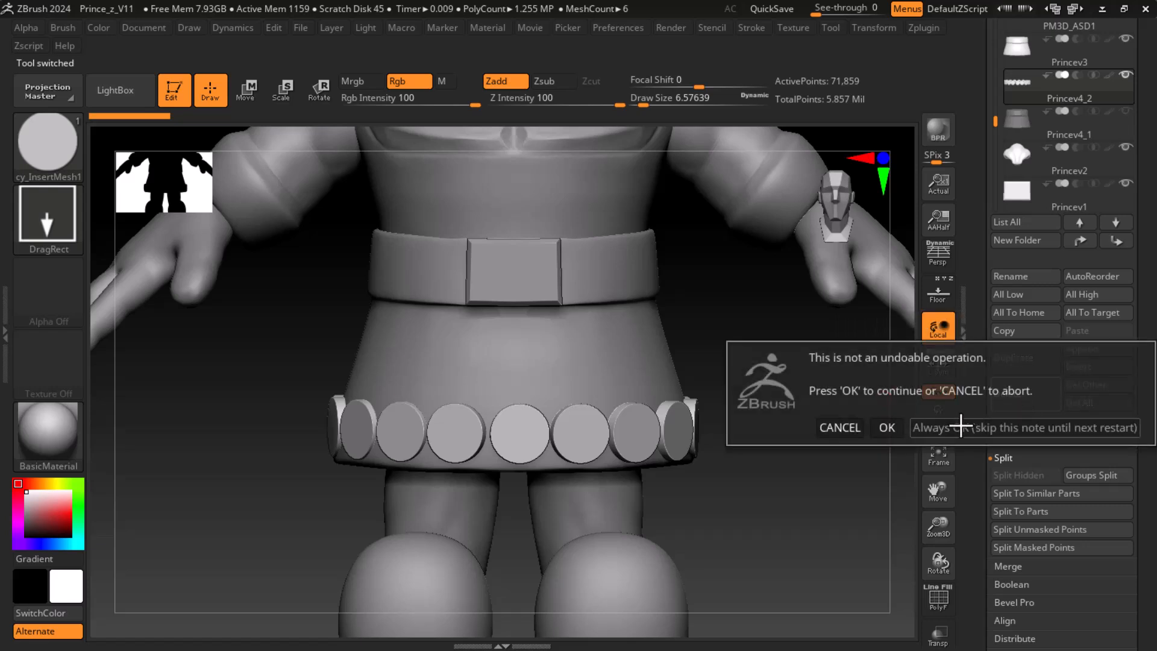
{"action": "left_click", "coordinate": [888, 428]}
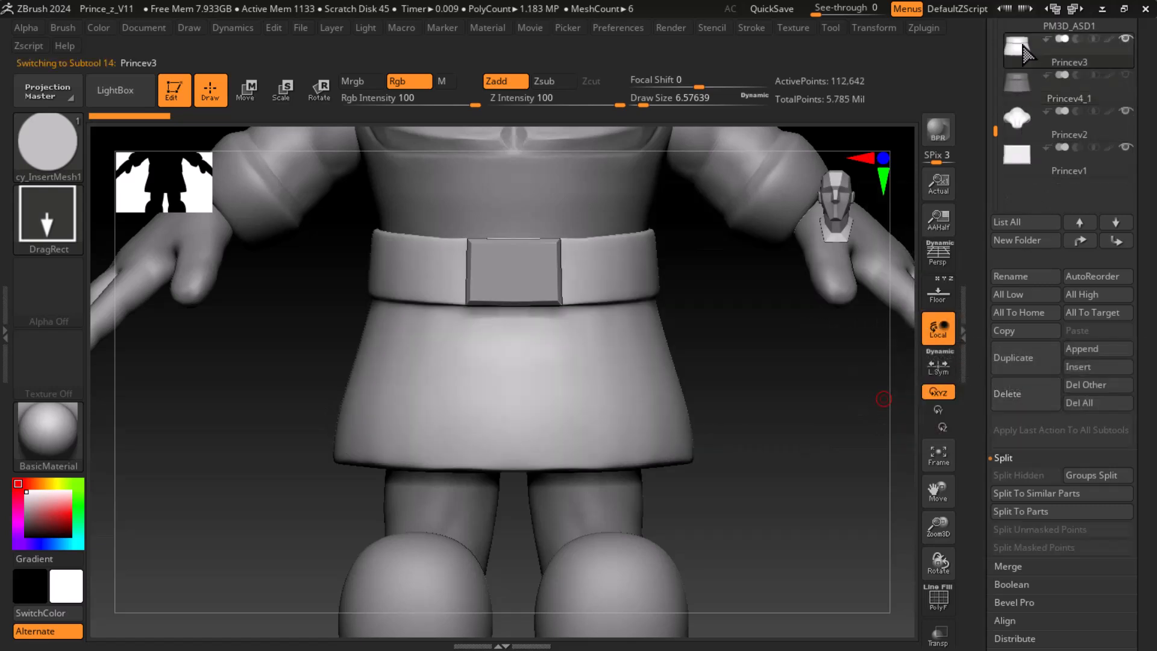
- Delete the hidden Princev4_1 subtool from the prince character
{"action": "left_click", "coordinate": [1070, 88]}
{"action": "left_click", "coordinate": [1033, 401]}
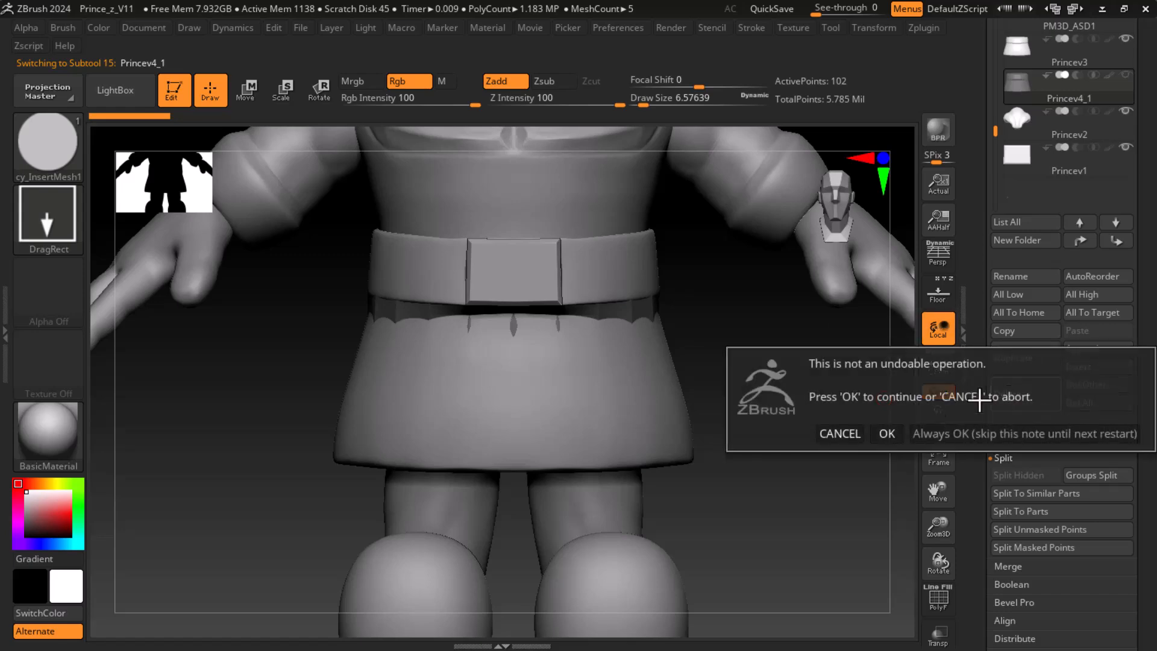
{"action": "left_click", "coordinate": [885, 427]}
{"action": "left_click_drag", "start_coordinate": [824, 455], "coordinate": [764, 523], "text": "alt"}
- Import Prince_cloth_v1.obj from the Prince scenes folder into a PolyMesh3D tool, splitting nonstandard polygons into quads and triangles
{"action": "left_click_drag", "start_coordinate": [976, 187], "coordinate": [978, 372]}
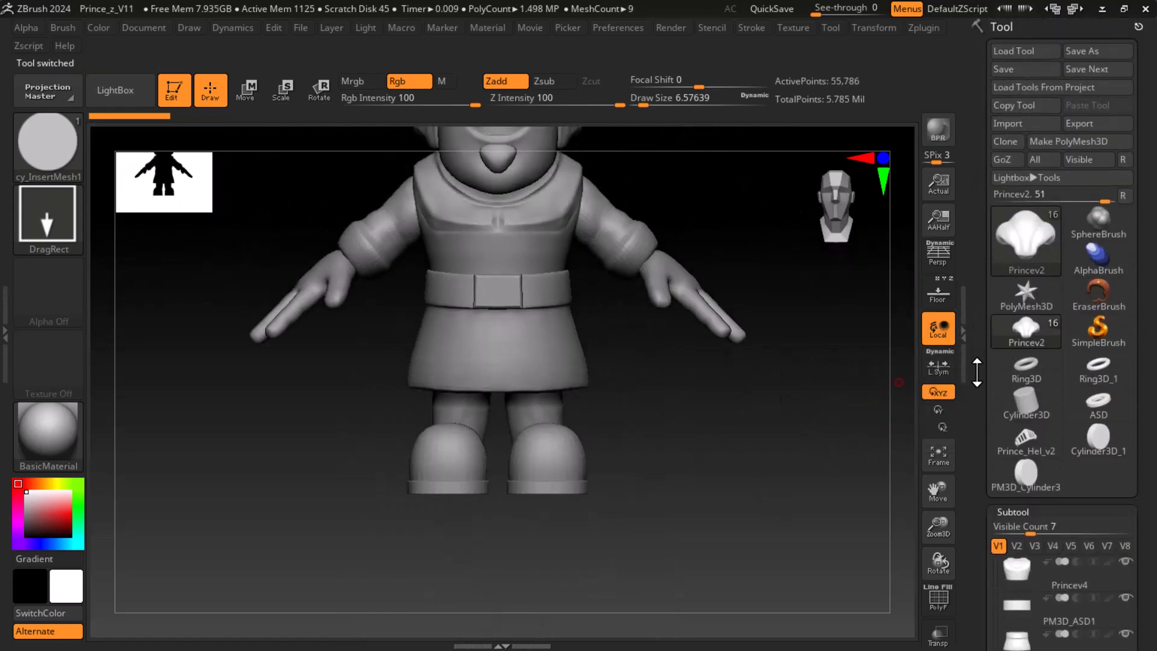
{"action": "left_click", "coordinate": [1026, 298]}
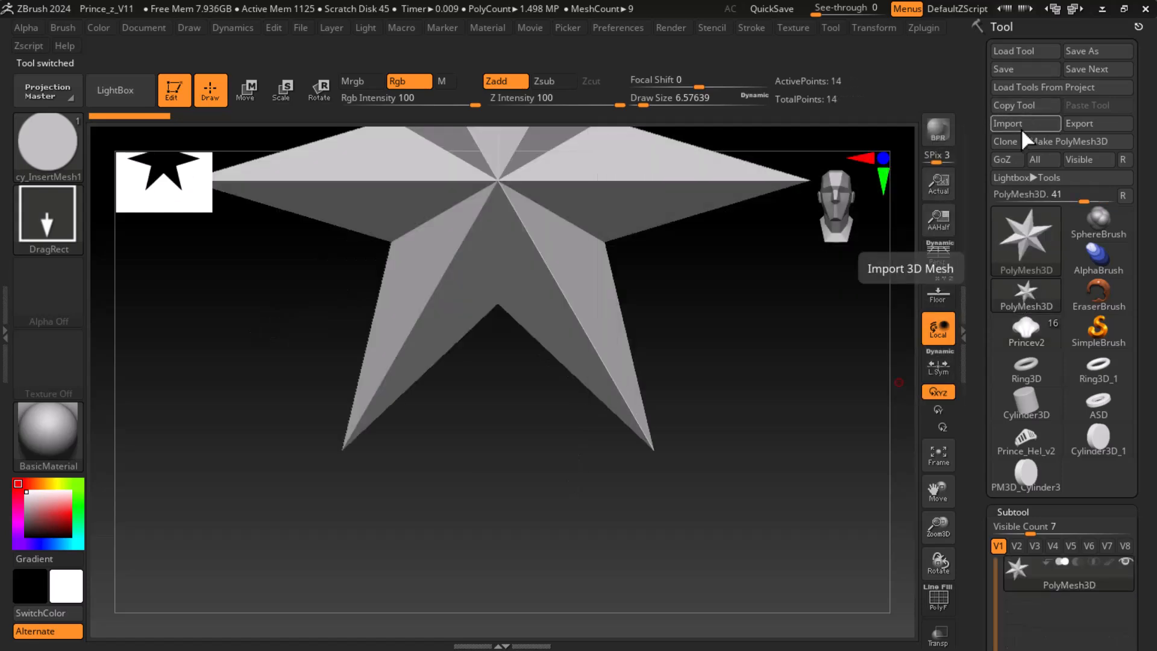
{"action": "left_click", "coordinate": [1021, 125]}
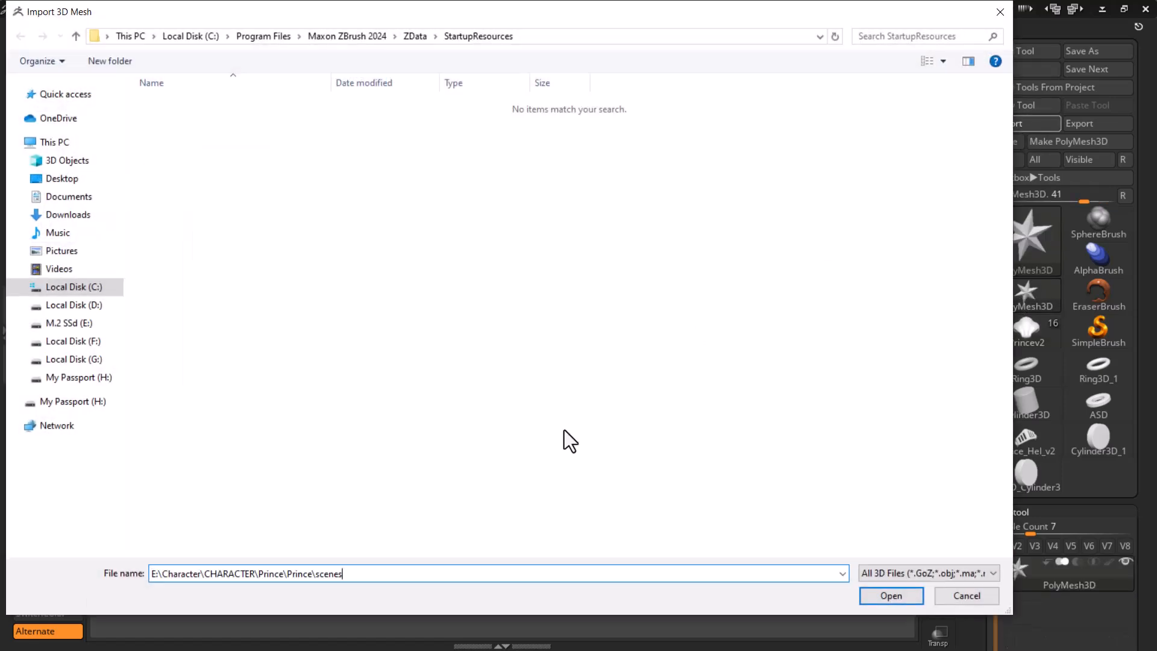
{"action": "key", "text": "Return"}
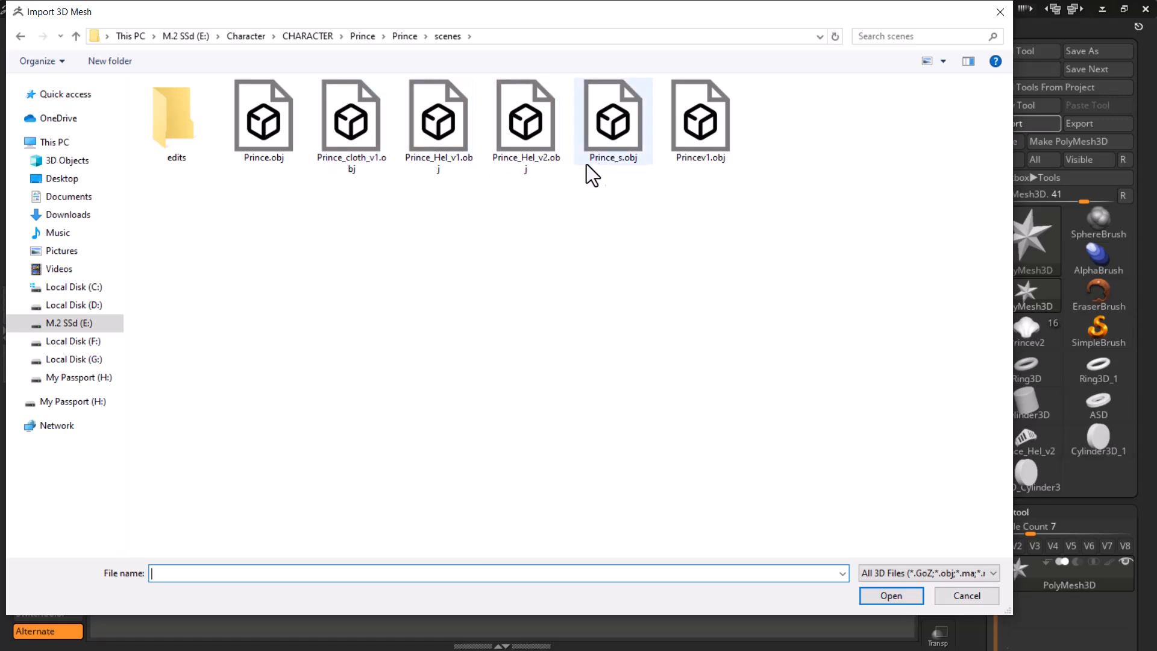
{"action": "double_click", "coordinate": [339, 140]}
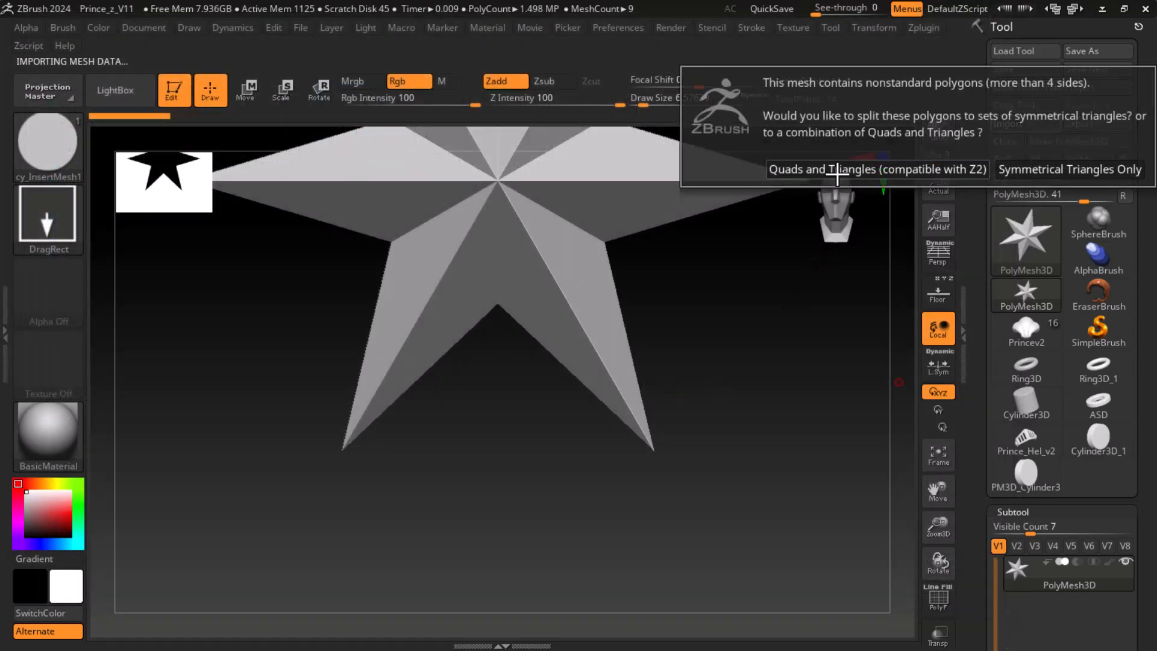
{"action": "left_click", "coordinate": [838, 169]}
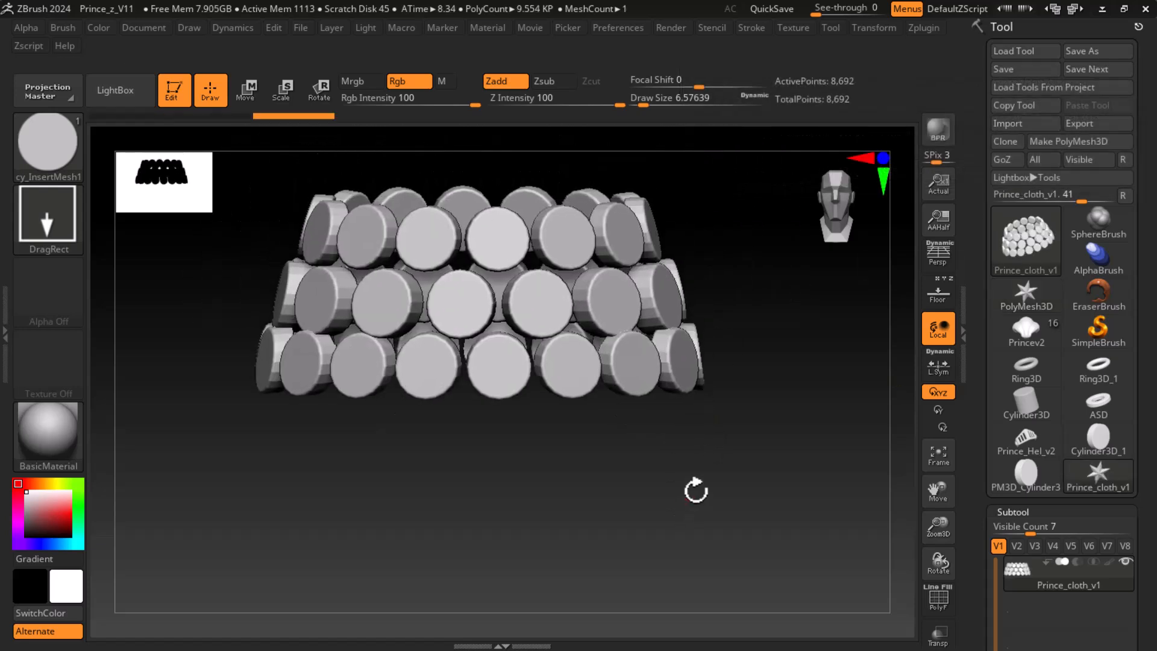
- Switch back to the Princev2 character tool and insert the imported Prince_cloth_v1 mesh as a subtool below Princev2
{"action": "left_click_drag", "start_coordinate": [692, 495], "coordinate": [883, 483]}
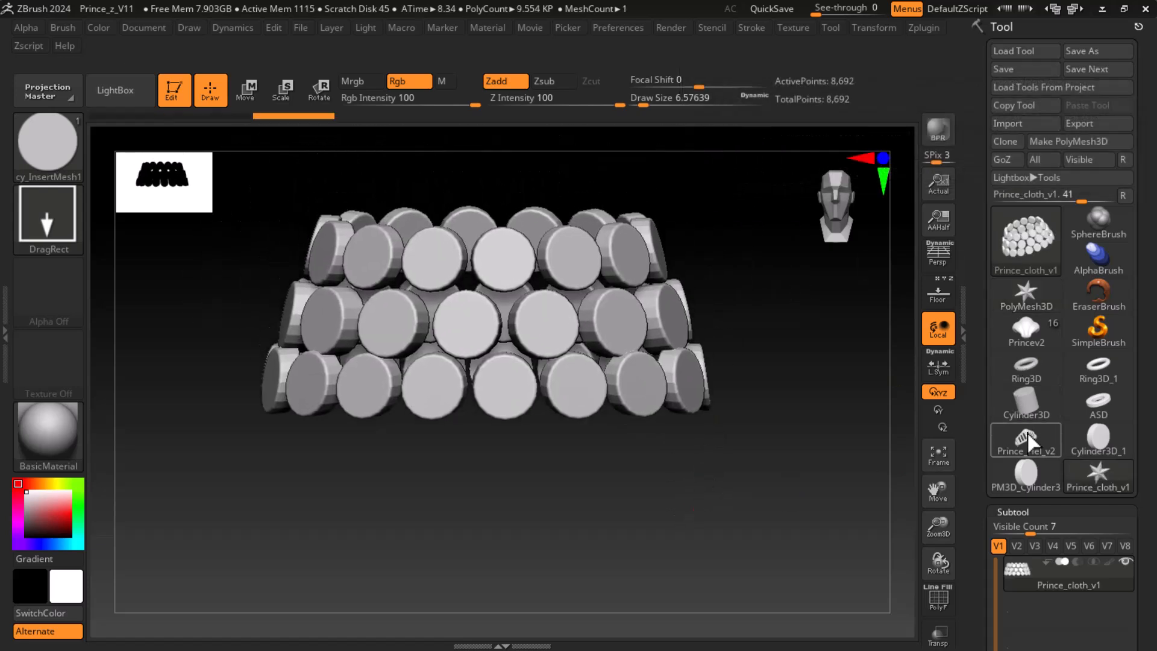
{"action": "mouse_move", "coordinate": [1042, 435]}
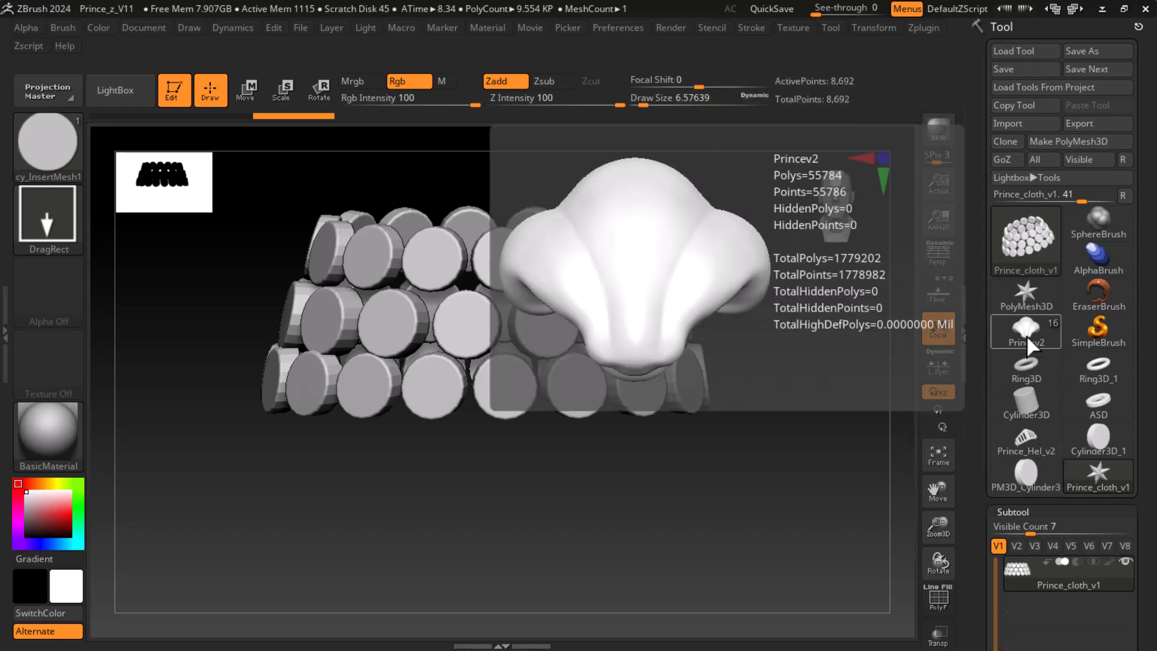
{"action": "left_click", "coordinate": [1027, 330]}
{"action": "scroll", "coordinate": [1036, 418], "scroll_direction": "down", "scroll_amount": 5}
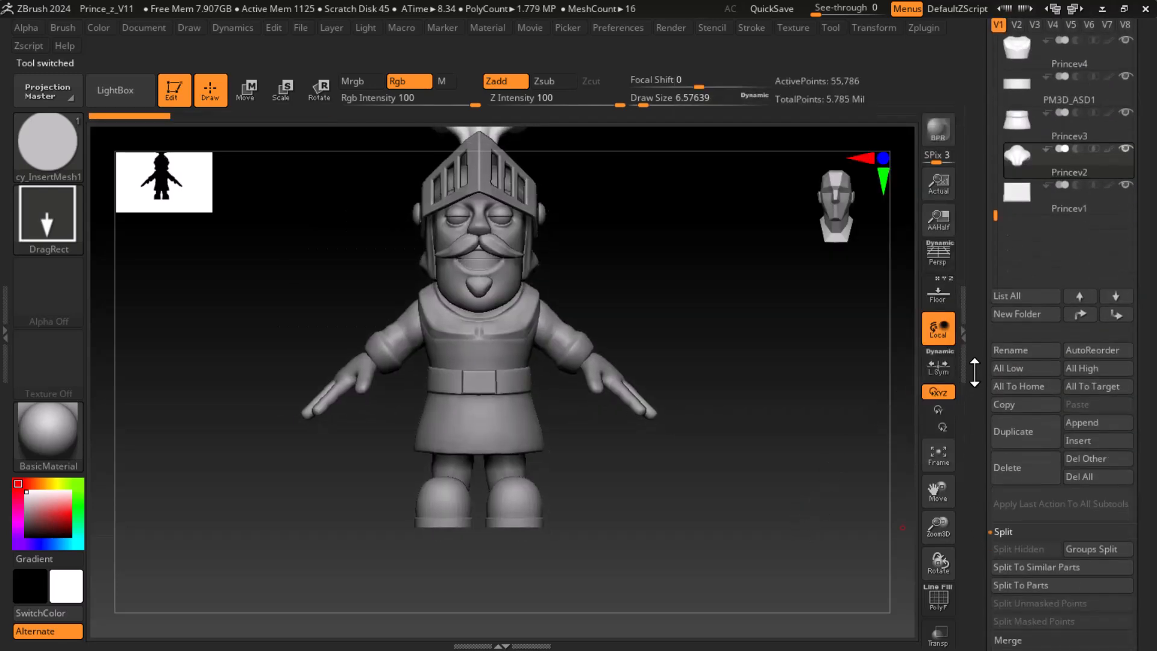
{"action": "left_click", "coordinate": [1095, 493]}
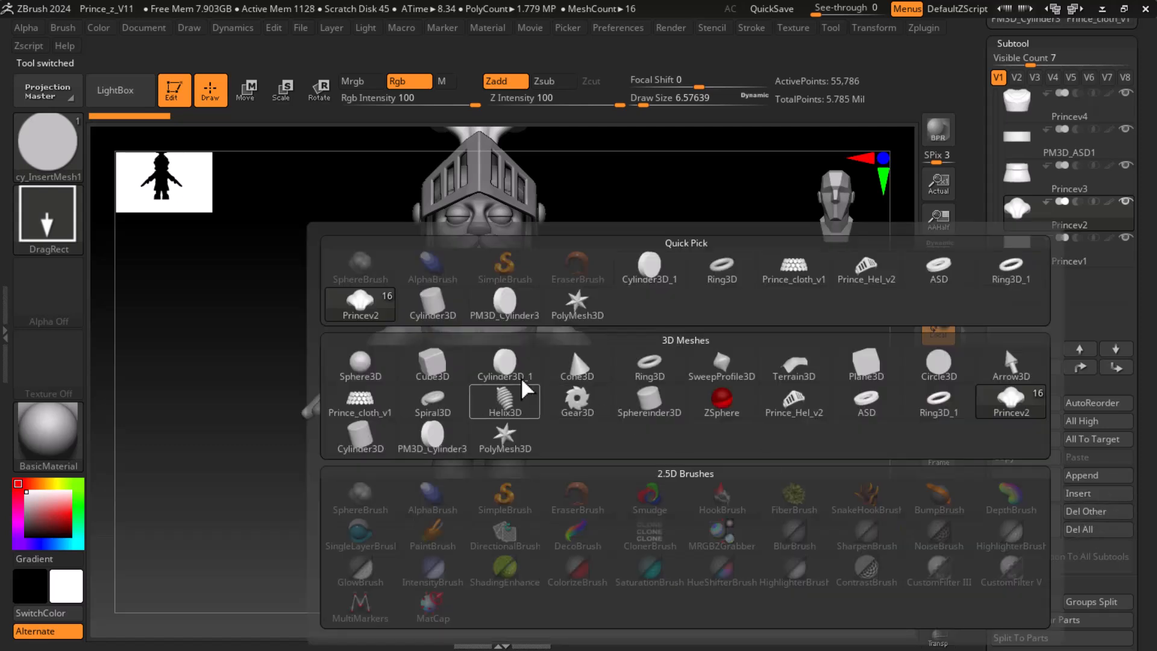
{"action": "left_click", "coordinate": [792, 283]}
- Center the transform gizmo on the inserted skirt scales, nudge them slightly upward and check their fit around the skirt
{"action": "left_click_drag", "start_coordinate": [720, 475], "coordinate": [741, 490], "text": "alt"}
{"action": "key", "text": "w"}
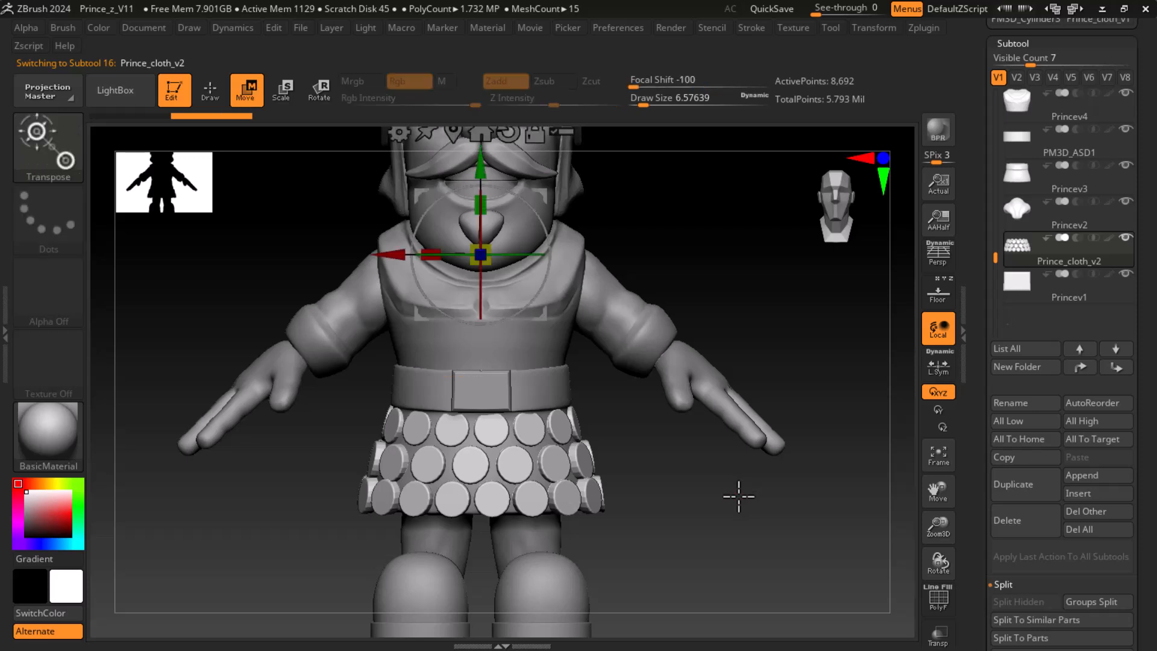
{"action": "left_click", "coordinate": [451, 135]}
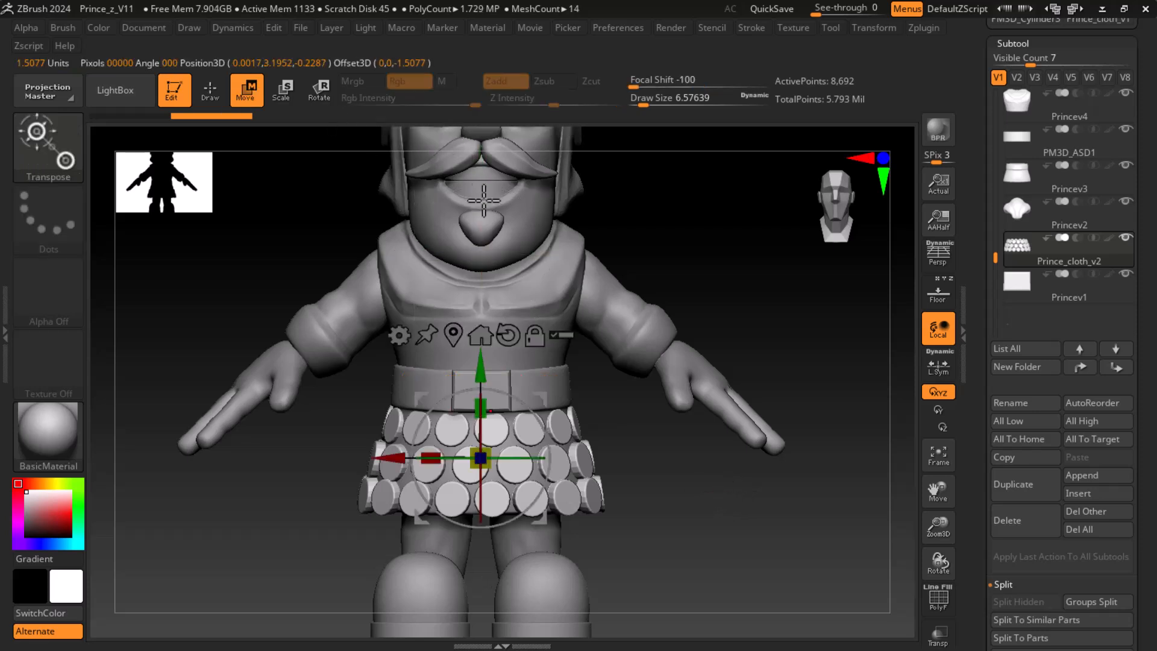
{"action": "left_click_drag", "start_coordinate": [482, 370], "coordinate": [482, 365]}
{"action": "mouse_move", "coordinate": [701, 517]}
{"action": "left_mouse_down", "text": "alt"}
{"action": "mouse_move", "coordinate": [701, 502]}
{"action": "mouse_move", "coordinate": [710, 537]}
{"action": "left_mouse_up", "text": "alt"}
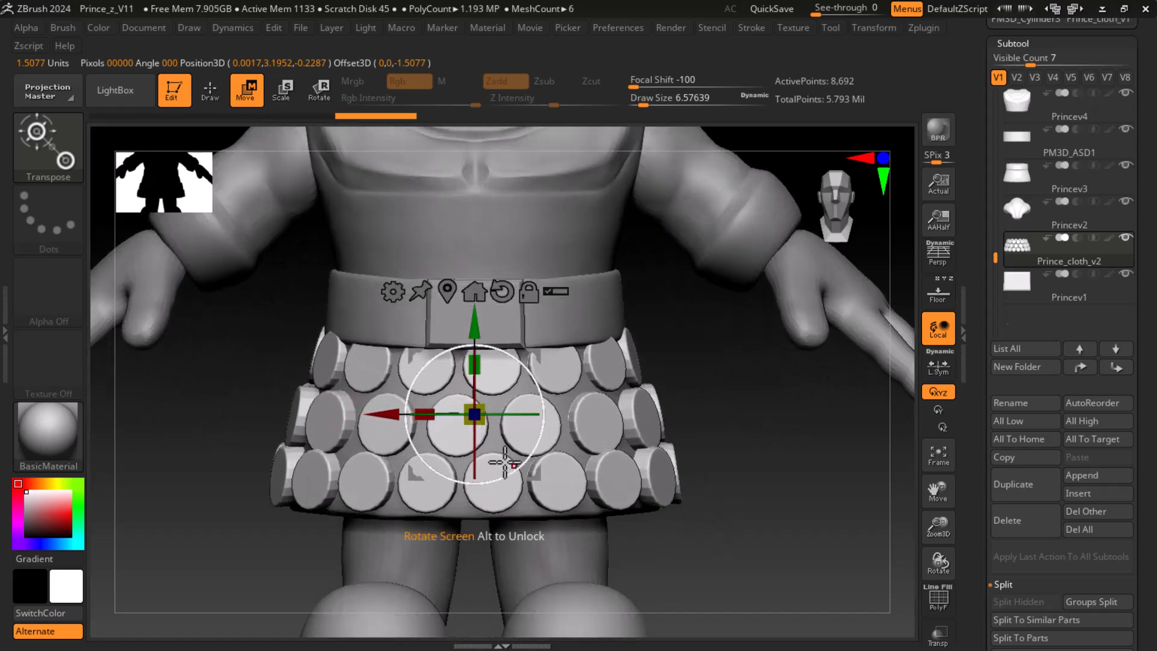
{"action": "left_click_drag", "start_coordinate": [698, 458], "coordinate": [748, 433]}
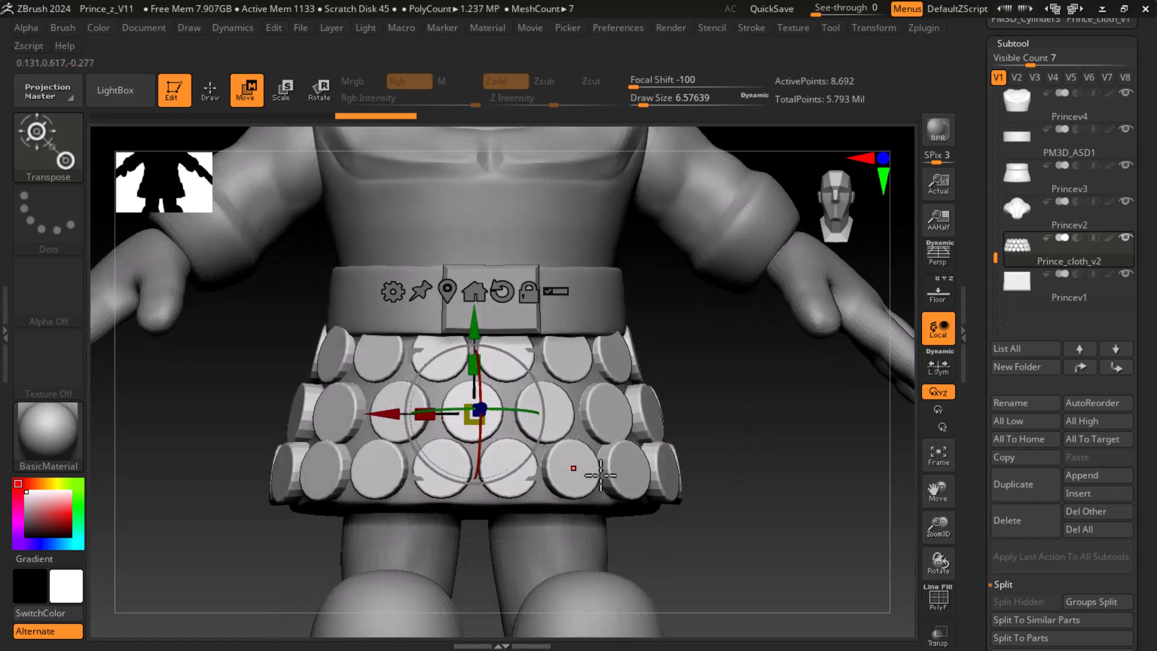
{"action": "left_click_drag", "start_coordinate": [777, 470], "coordinate": [782, 501]}
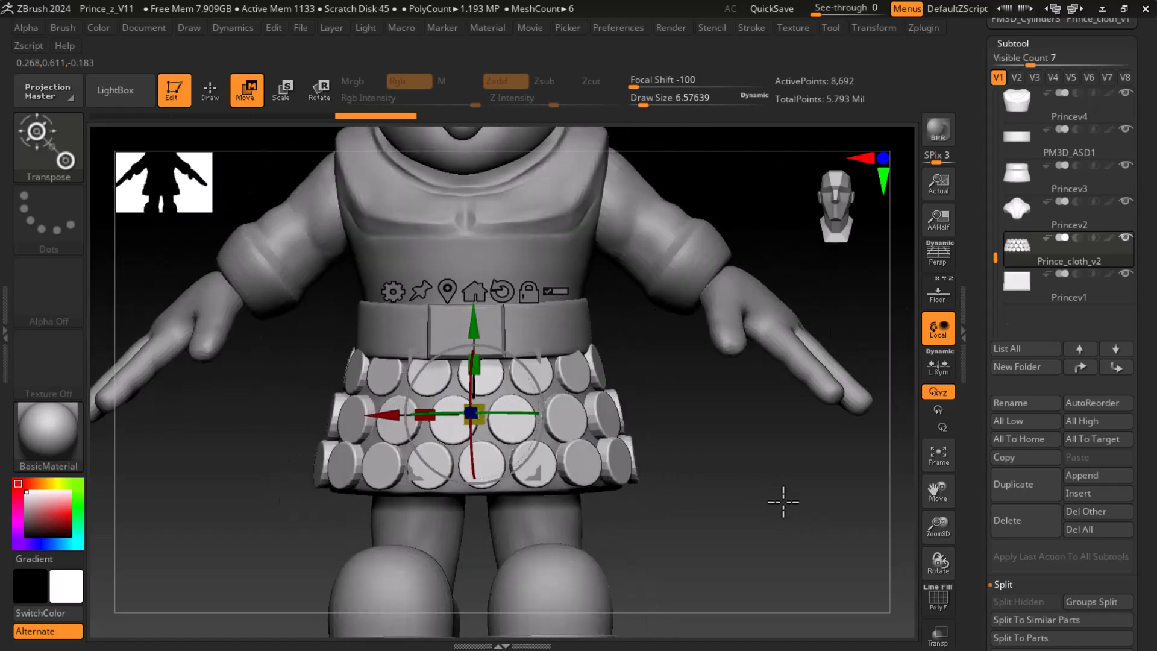
- Return to Draw mode and subdivide the skirt scales subtool twice to smooth the discs
{"action": "key", "text": "super"}
{"action": "key", "text": "super"}
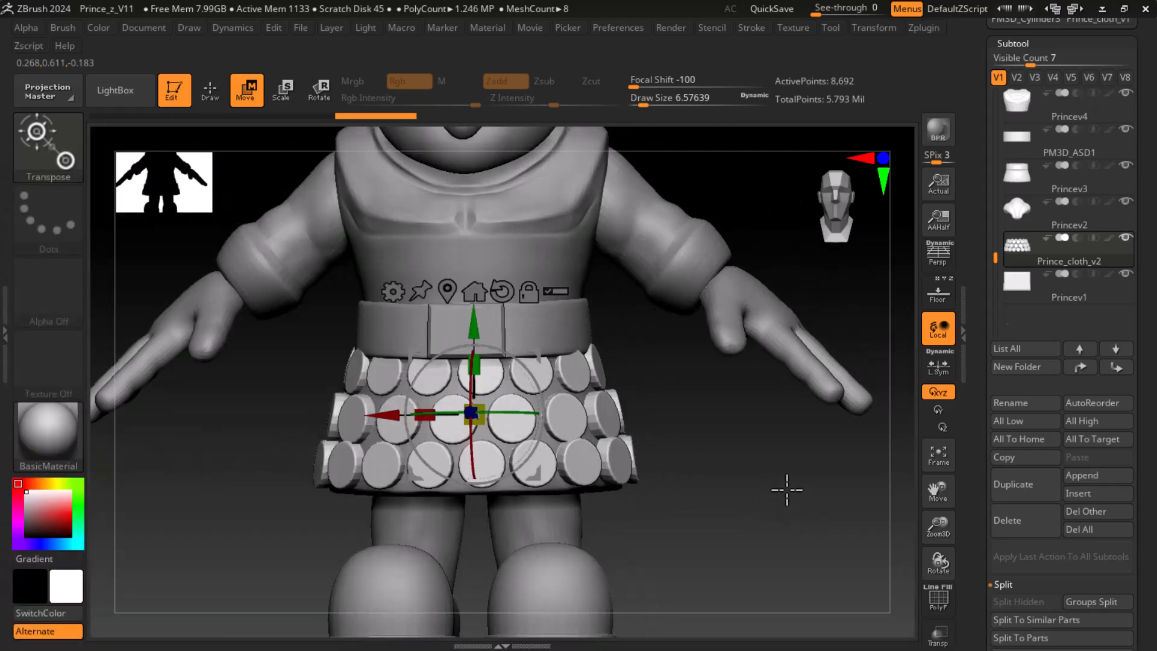
{"action": "left_click", "coordinate": [211, 90]}
{"action": "key", "text": "ctrl"}
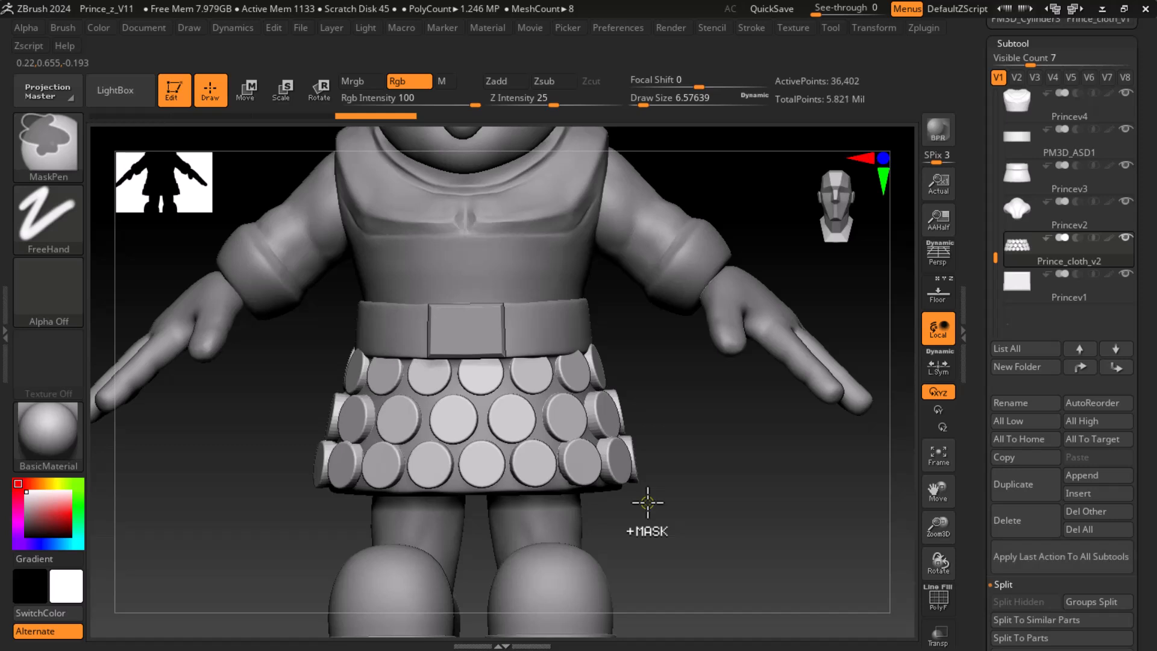
{"action": "mouse_move", "coordinate": [675, 516]}
{"action": "left_mouse_down", "text": "alt"}
{"action": "mouse_move", "coordinate": [659, 501]}
{"action": "mouse_move", "coordinate": [661, 510]}
{"action": "left_mouse_up", "text": "alt"}
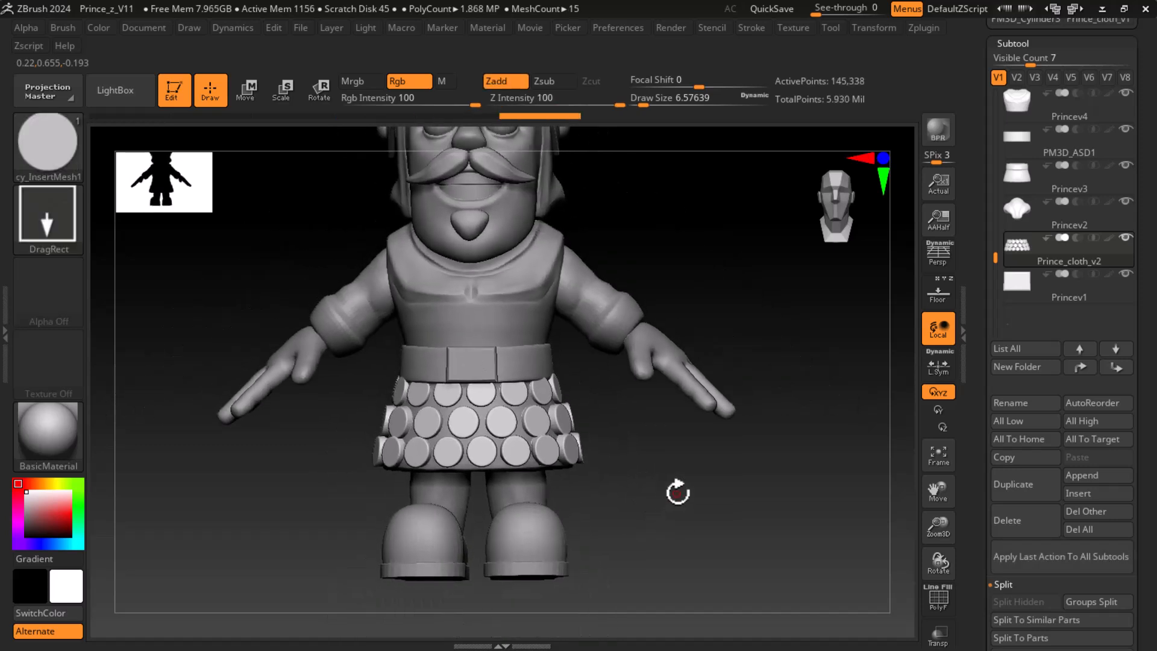
{"action": "mouse_move", "coordinate": [714, 518]}
{"action": "left_mouse_down", "text": "alt"}
{"action": "mouse_move", "coordinate": [703, 504]}
{"action": "mouse_move", "coordinate": [682, 530]}
{"action": "mouse_move", "coordinate": [707, 534]}
{"action": "left_mouse_up", "text": "alt"}
{"action": "key", "text": "super"}
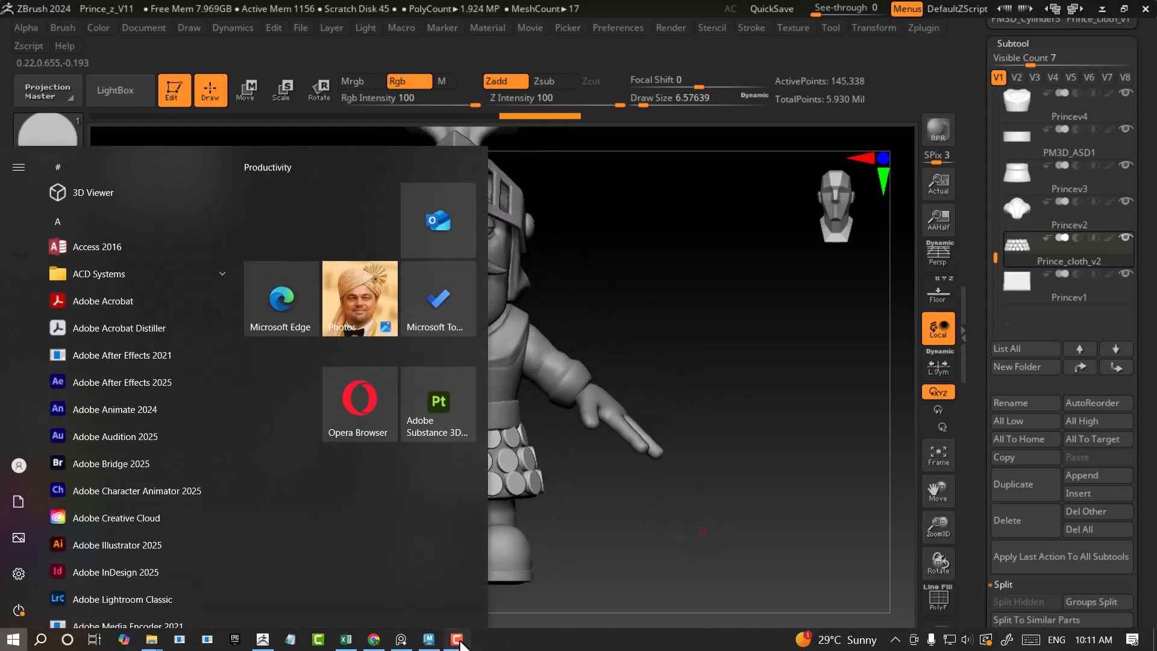